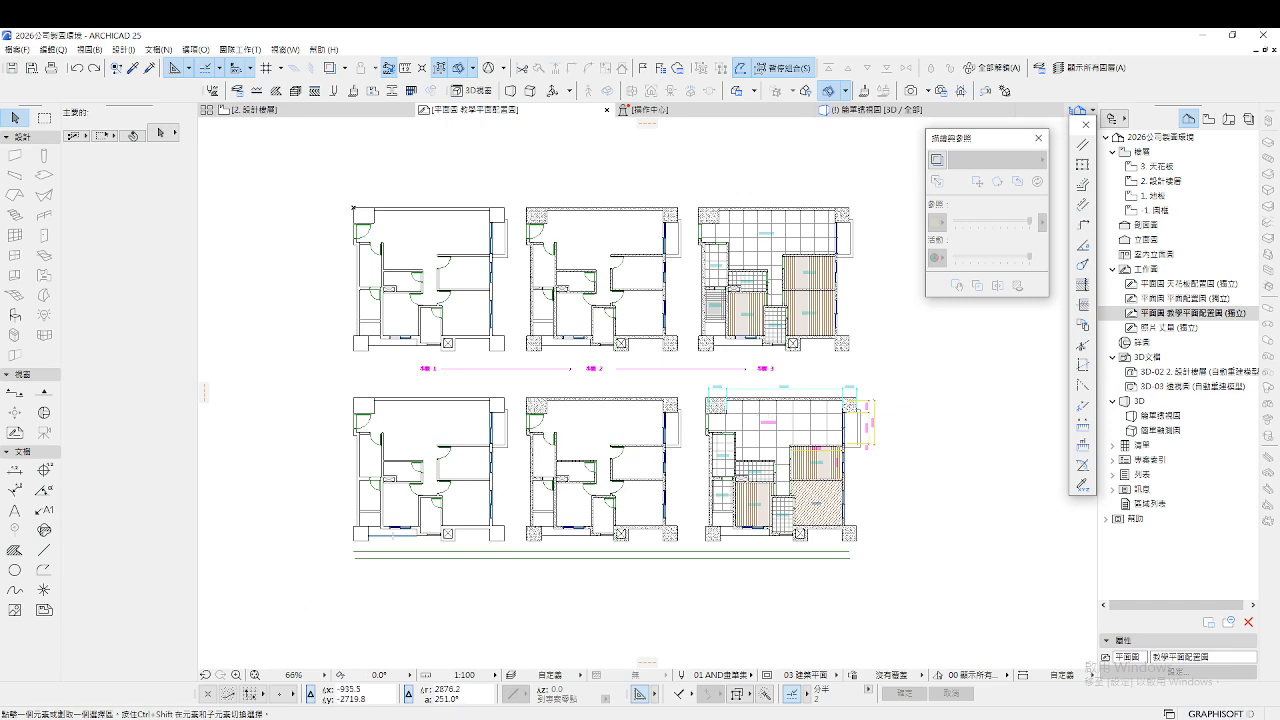
Draw a test chained line below the top-left plan, then delete all the test lines
scroll(575, 370, down, 1)
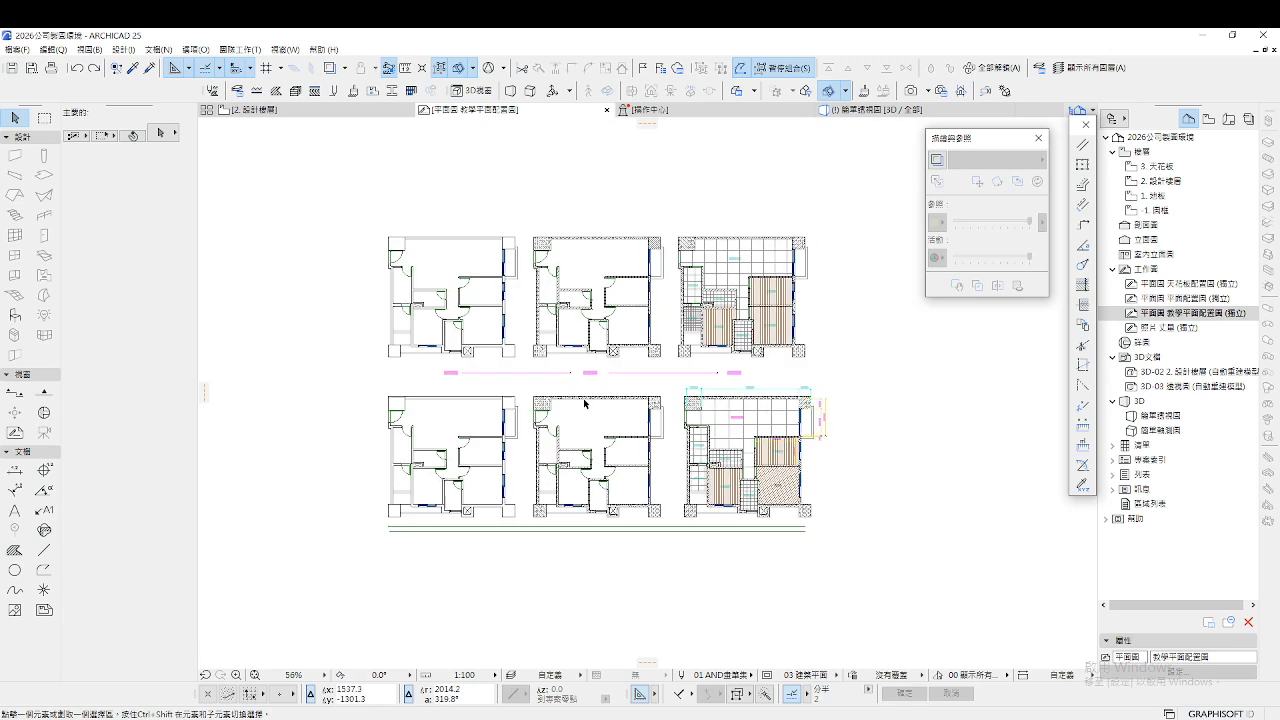
click(44, 550)
click(425, 374)
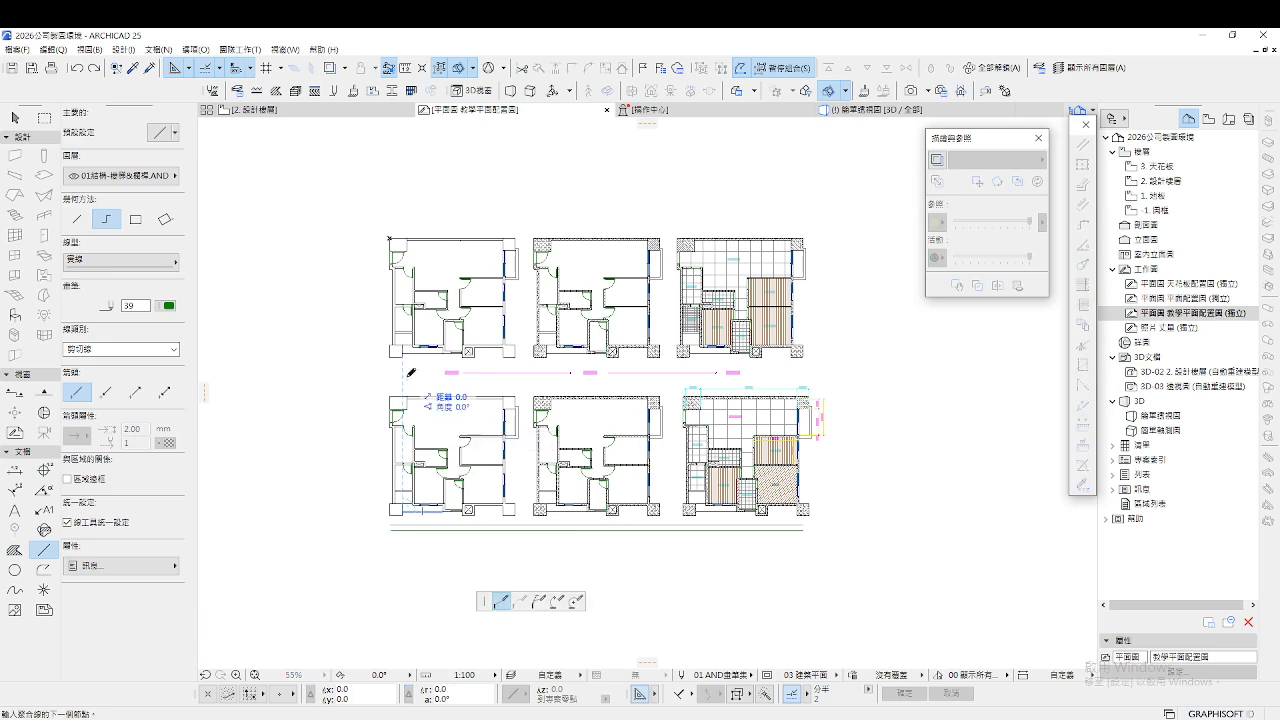
scroll(432, 372, up, 4)
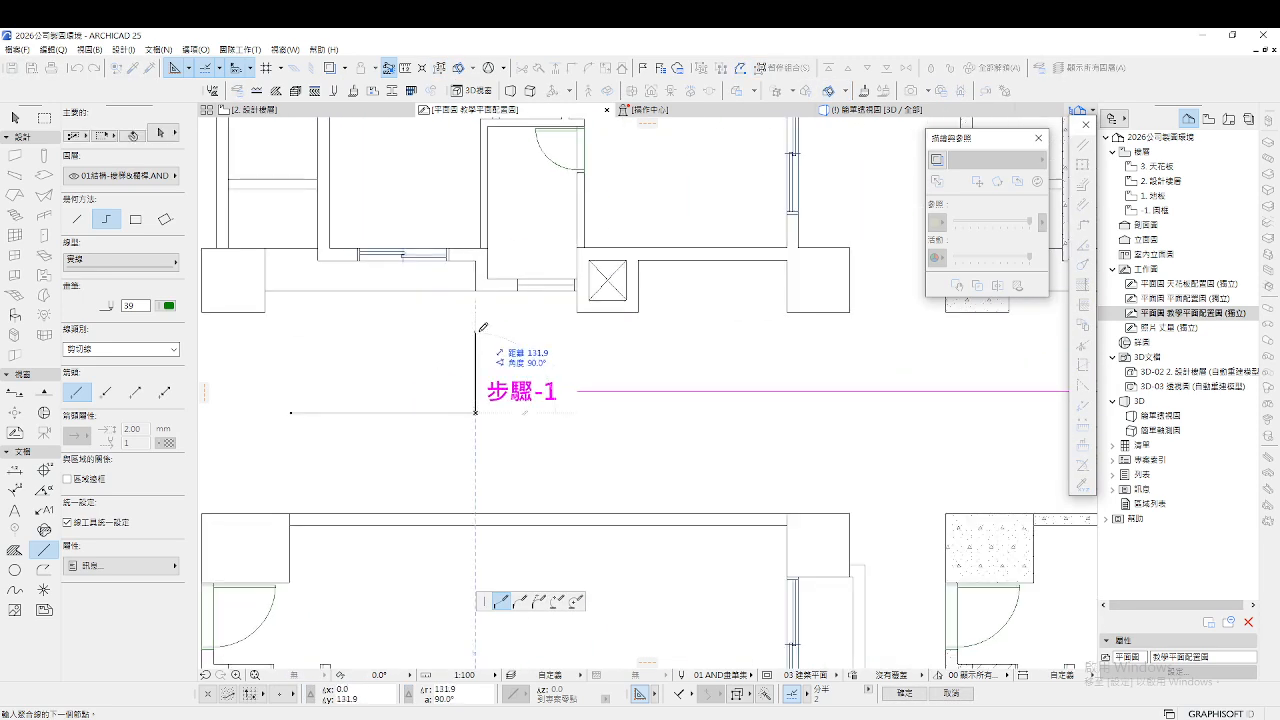
double_click(475, 330)
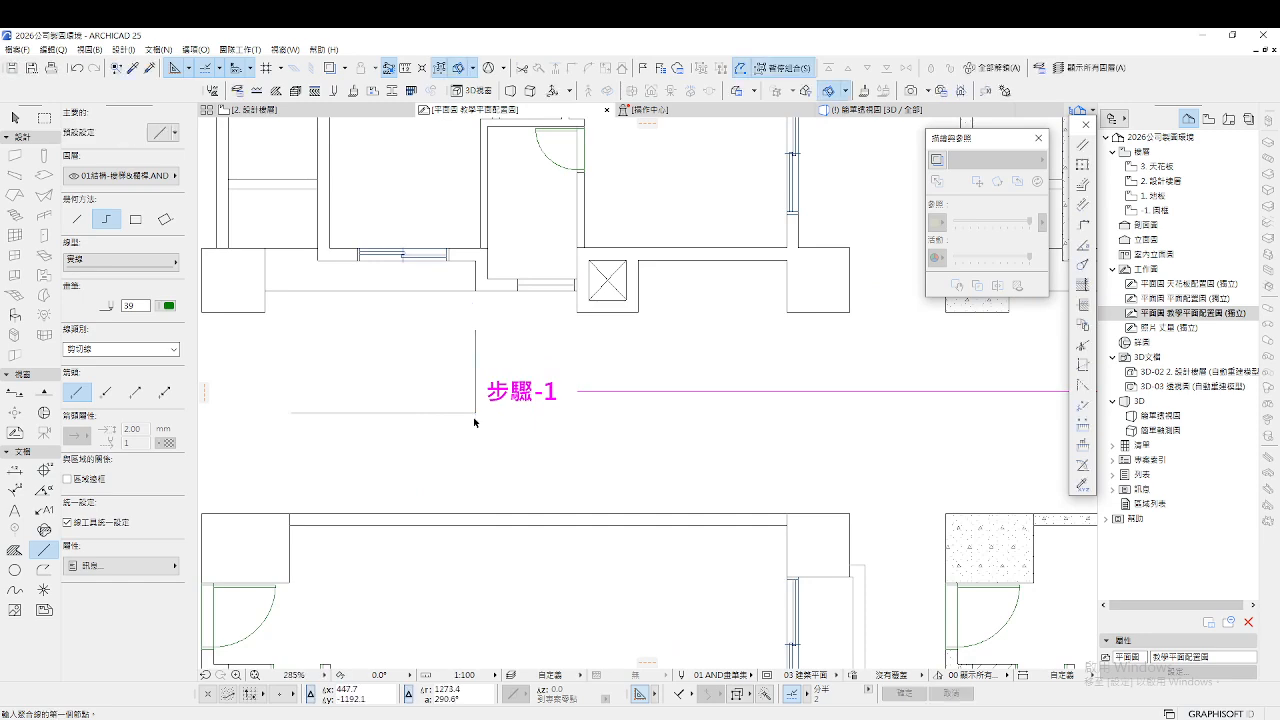
key(Escape)
drag(477, 422, 441, 402)
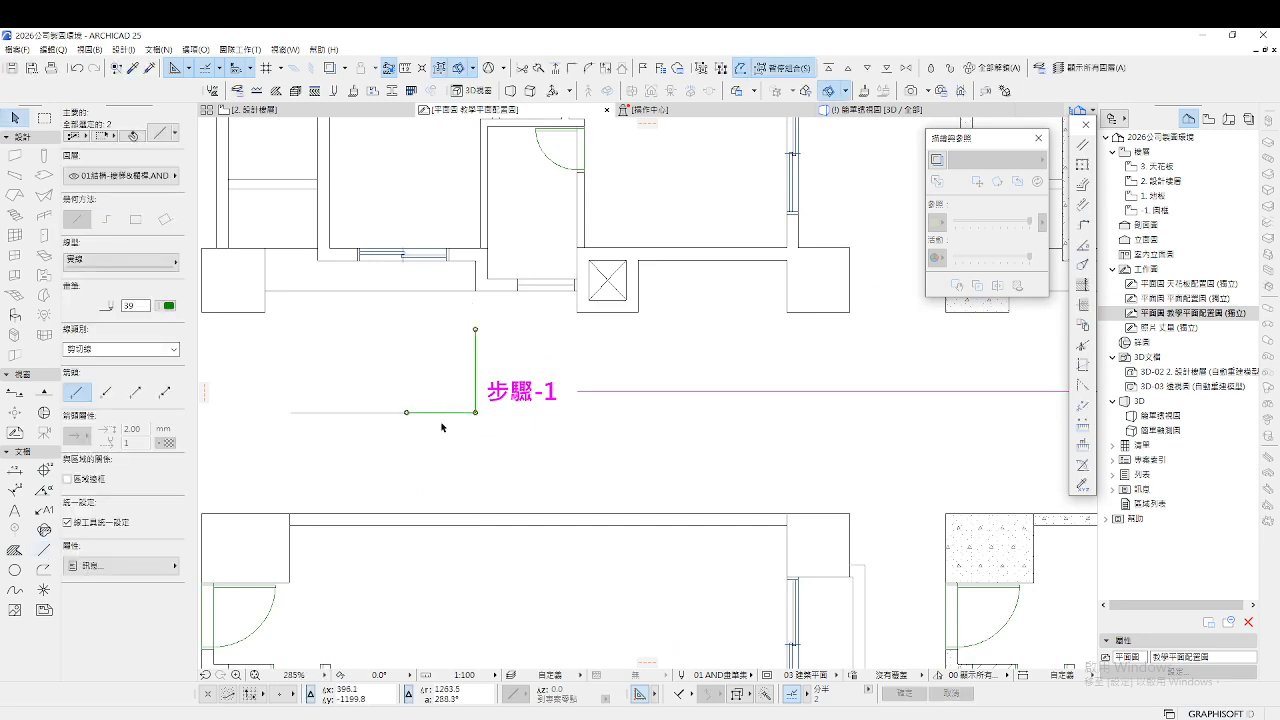
key(Delete)
drag(302, 357, 360, 445)
key(Delete)
scroll(467, 441, down, 1)
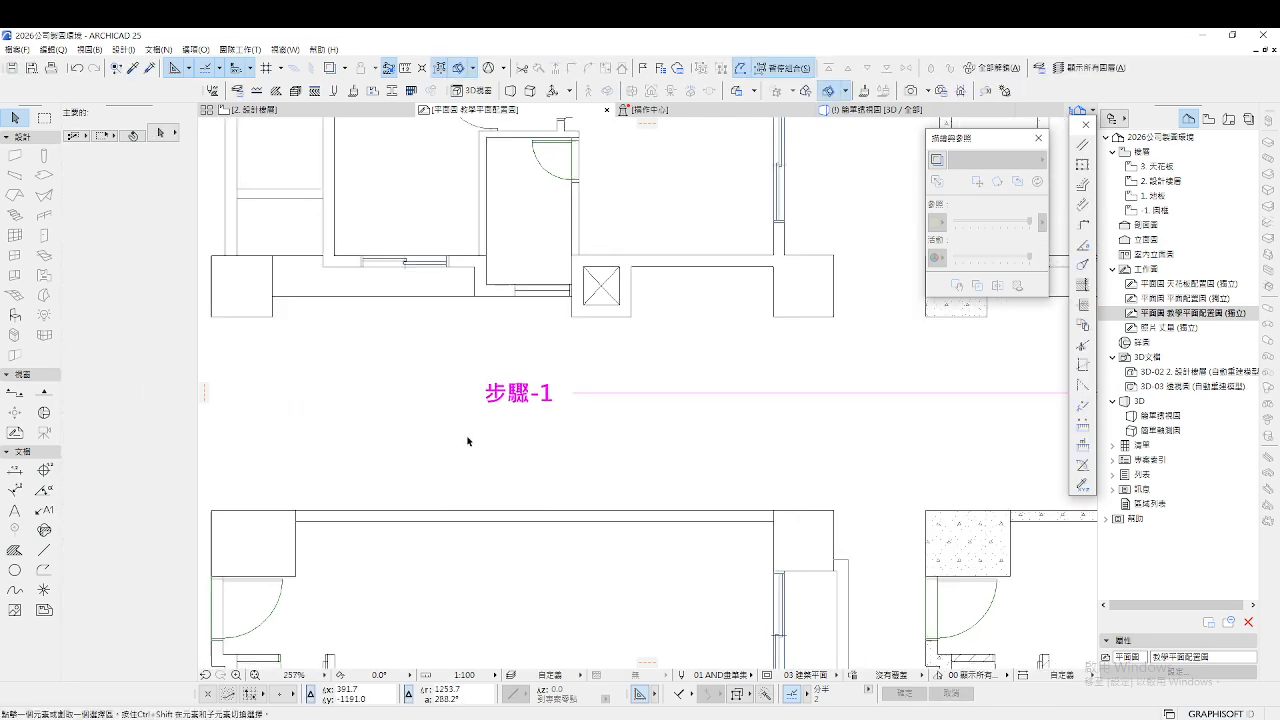
scroll(467, 441, down, 10)
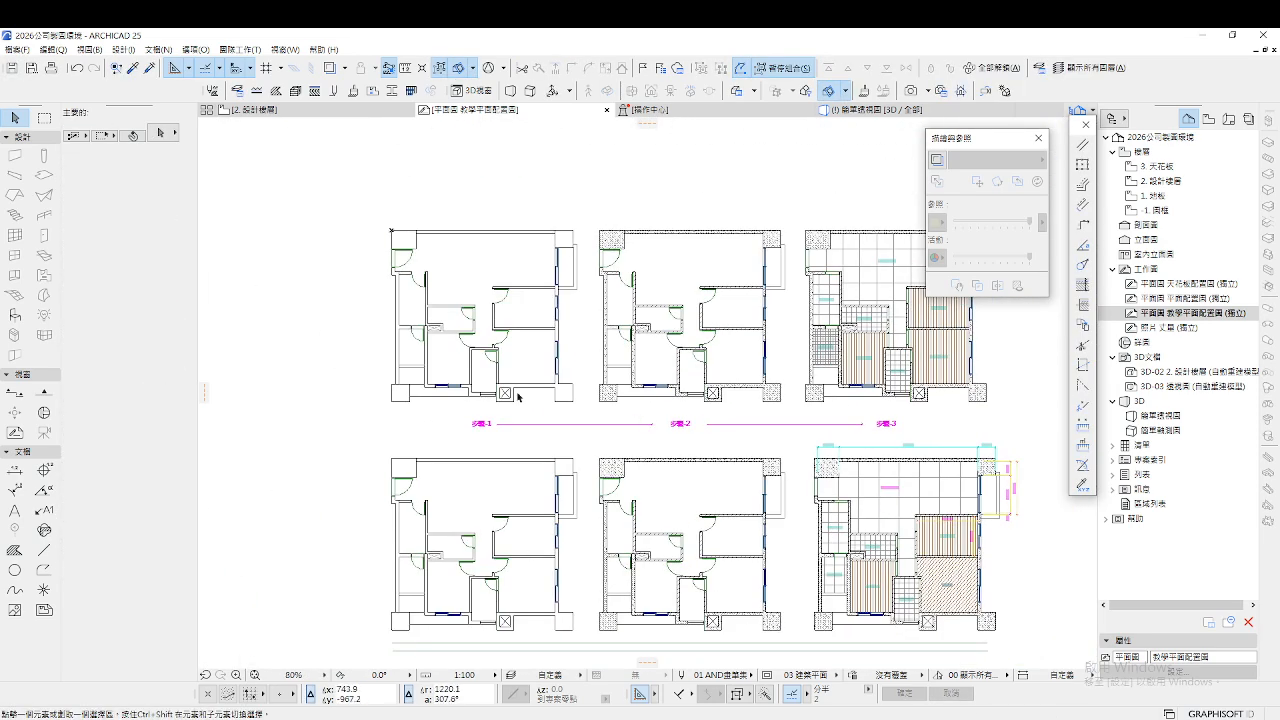
scroll(518, 397, down, 3)
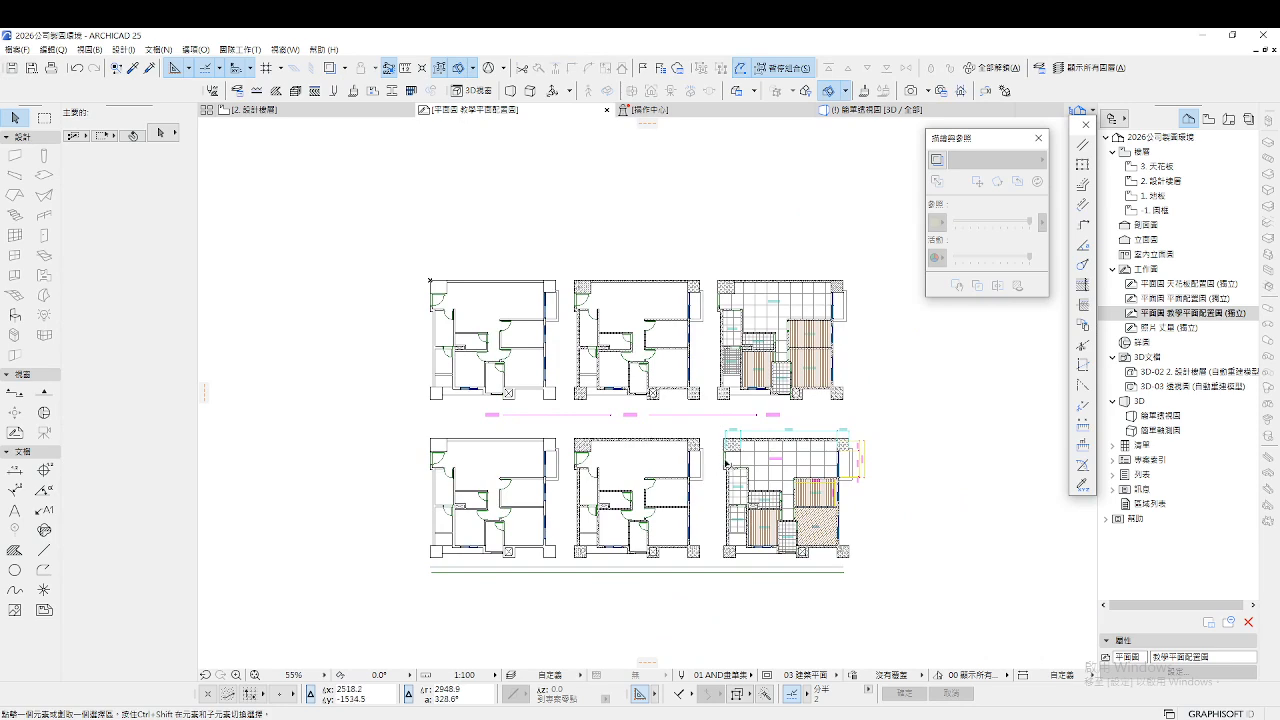
scroll(848, 508, up, 1)
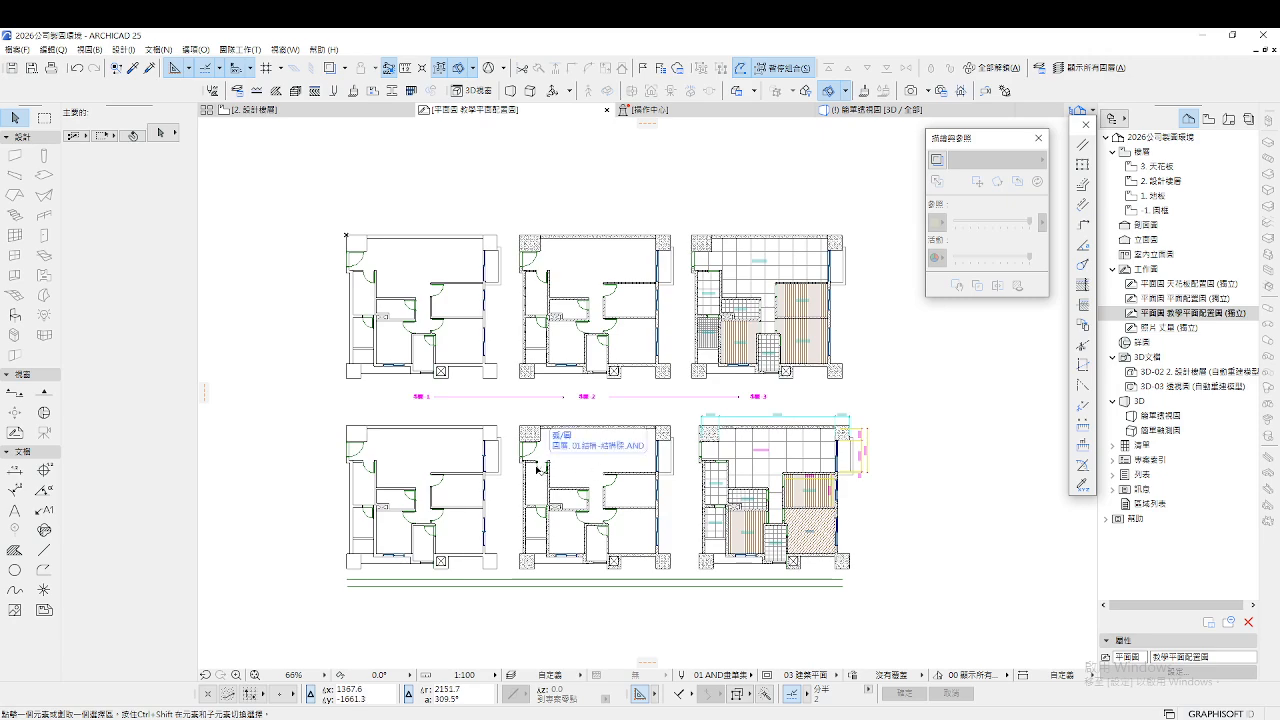
Open Story Settings from the Stories entry in the Navigator
scroll(698, 393, down, 4)
scroll(588, 420, up, 4)
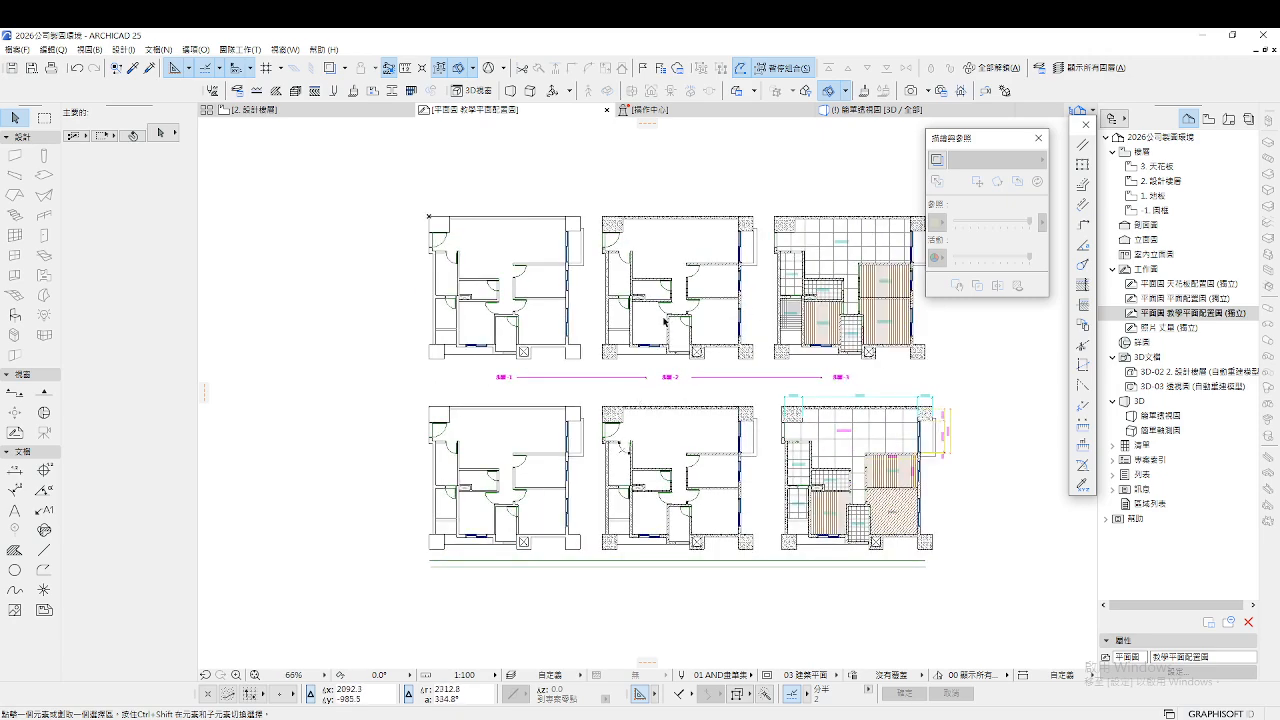
scroll(753, 224, up, 1)
scroll(753, 224, up, 3)
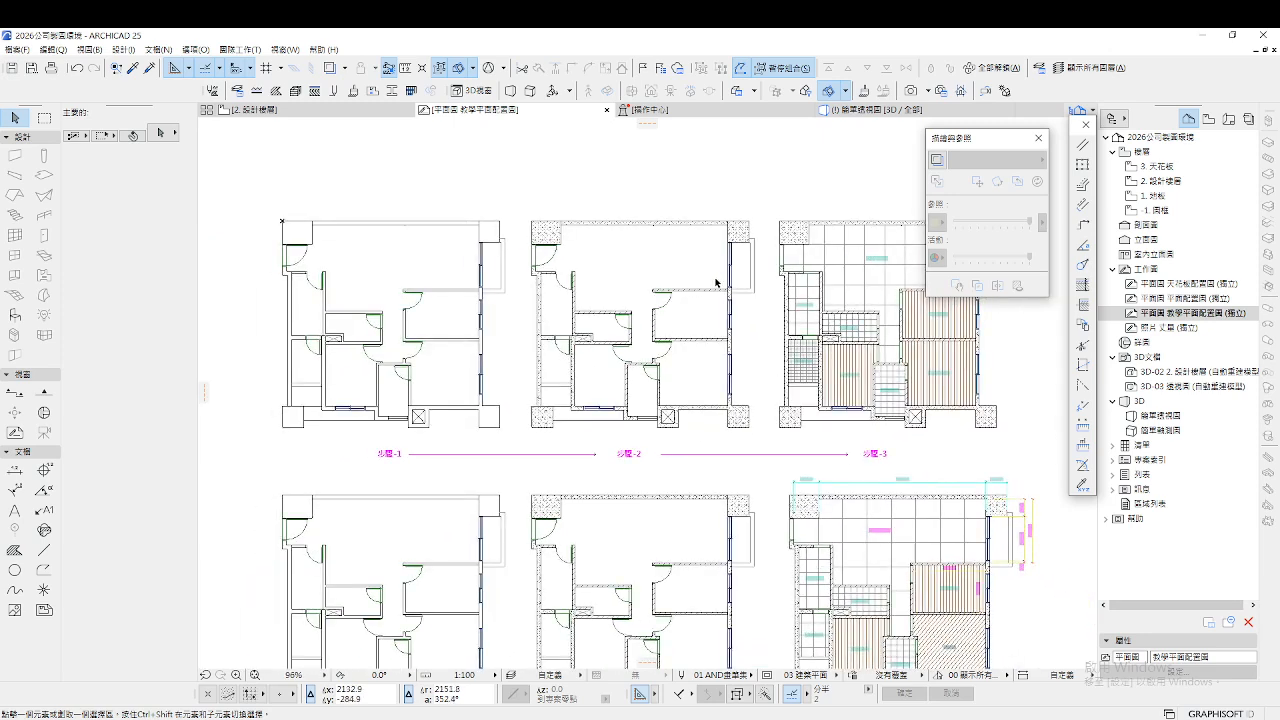
scroll(700, 330, down, 1)
scroll(680, 405, up, 1)
scroll(673, 392, down, 2)
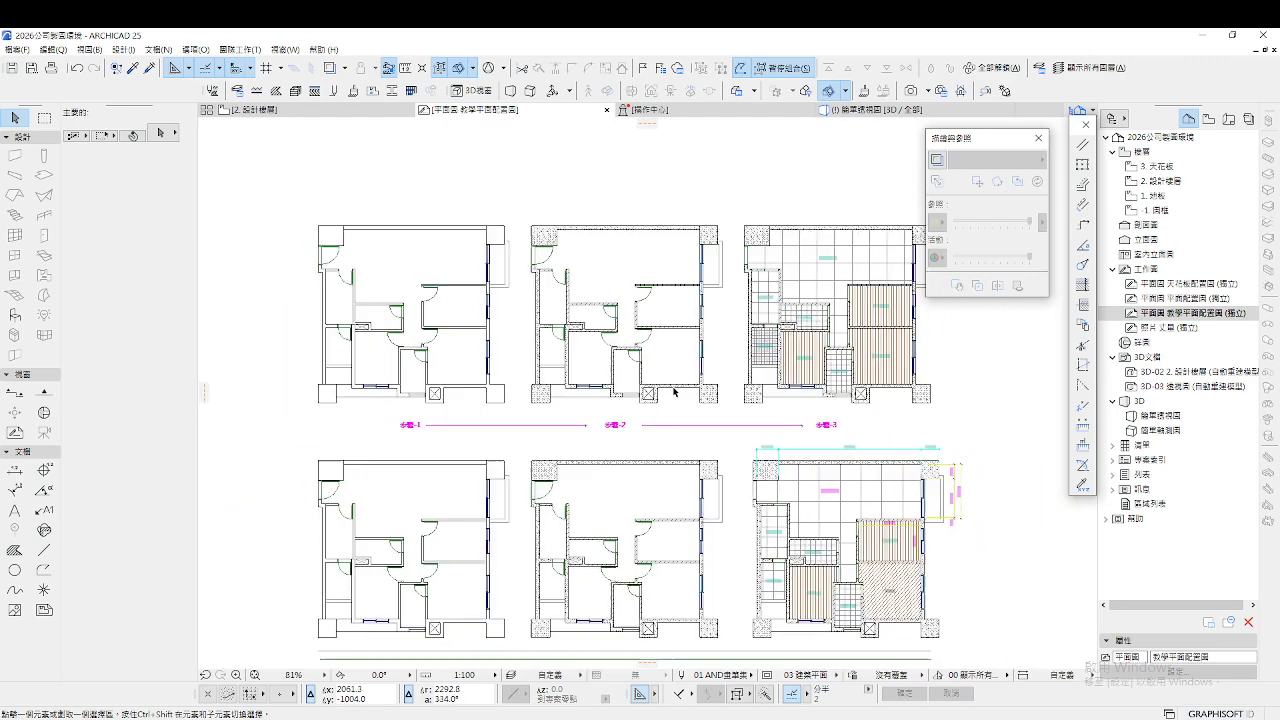
scroll(580, 260, down, 3)
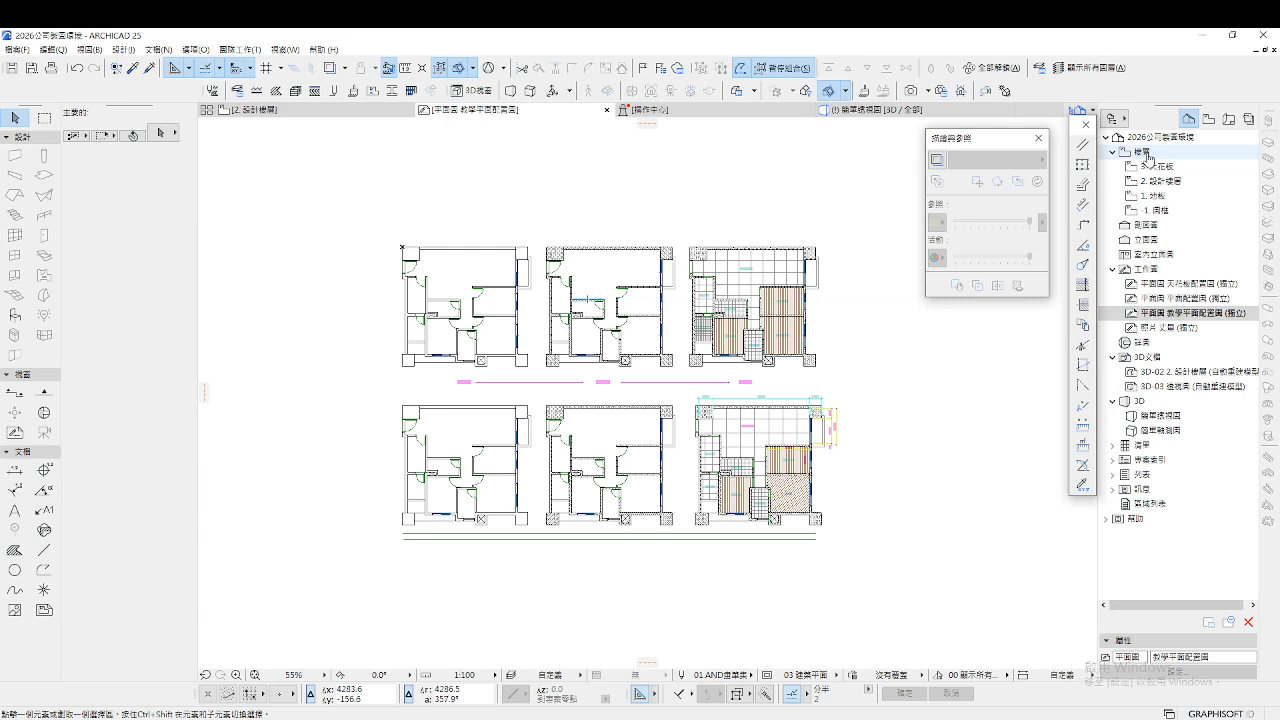
click(1148, 157)
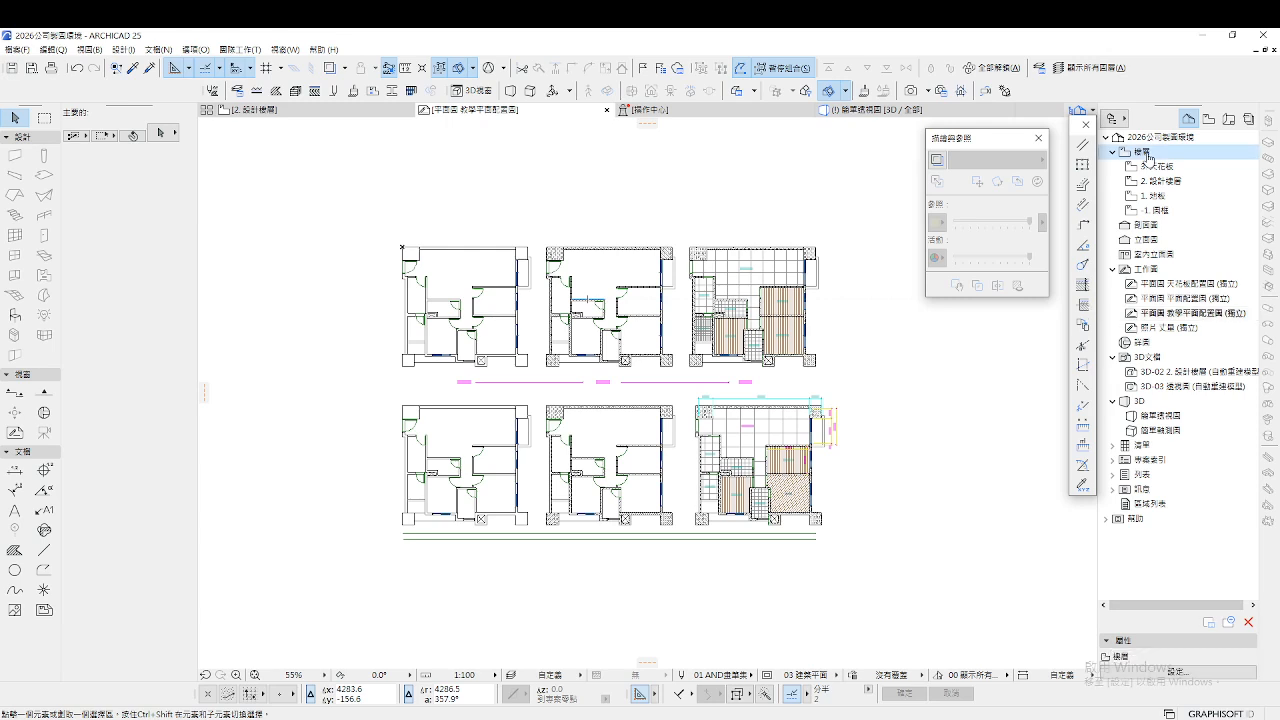
right_click(1148, 157)
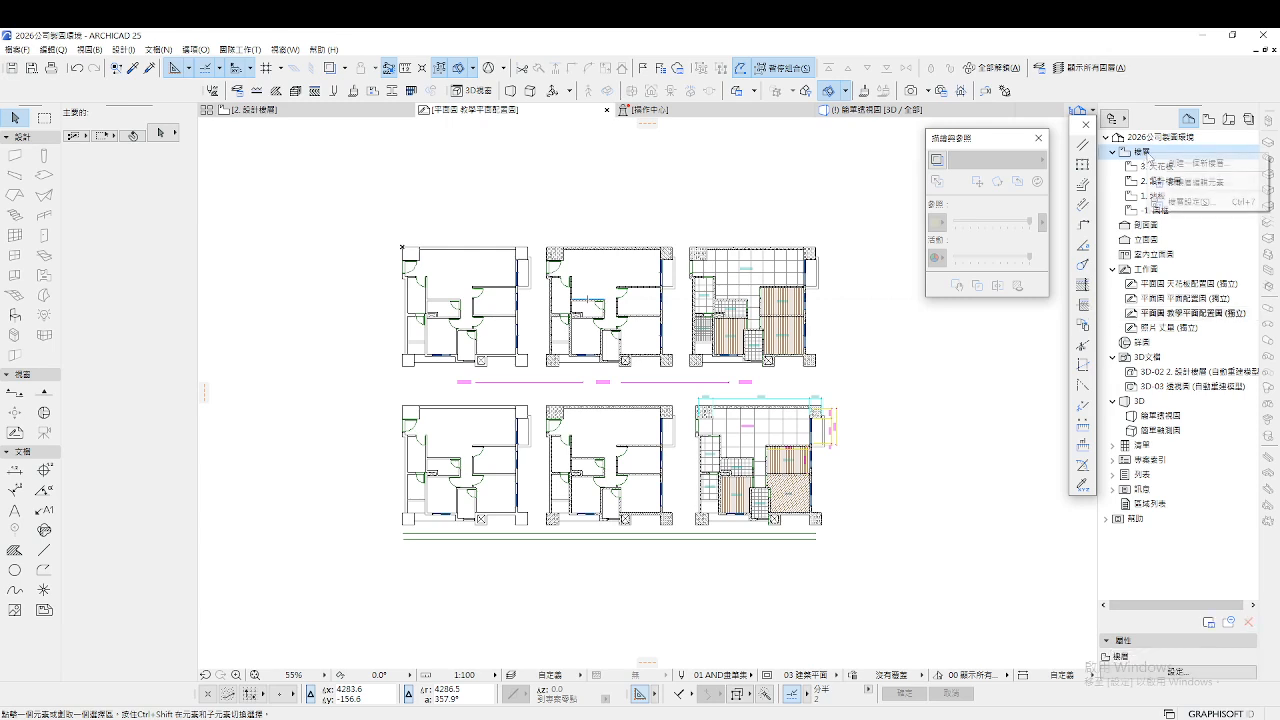
click(1185, 200)
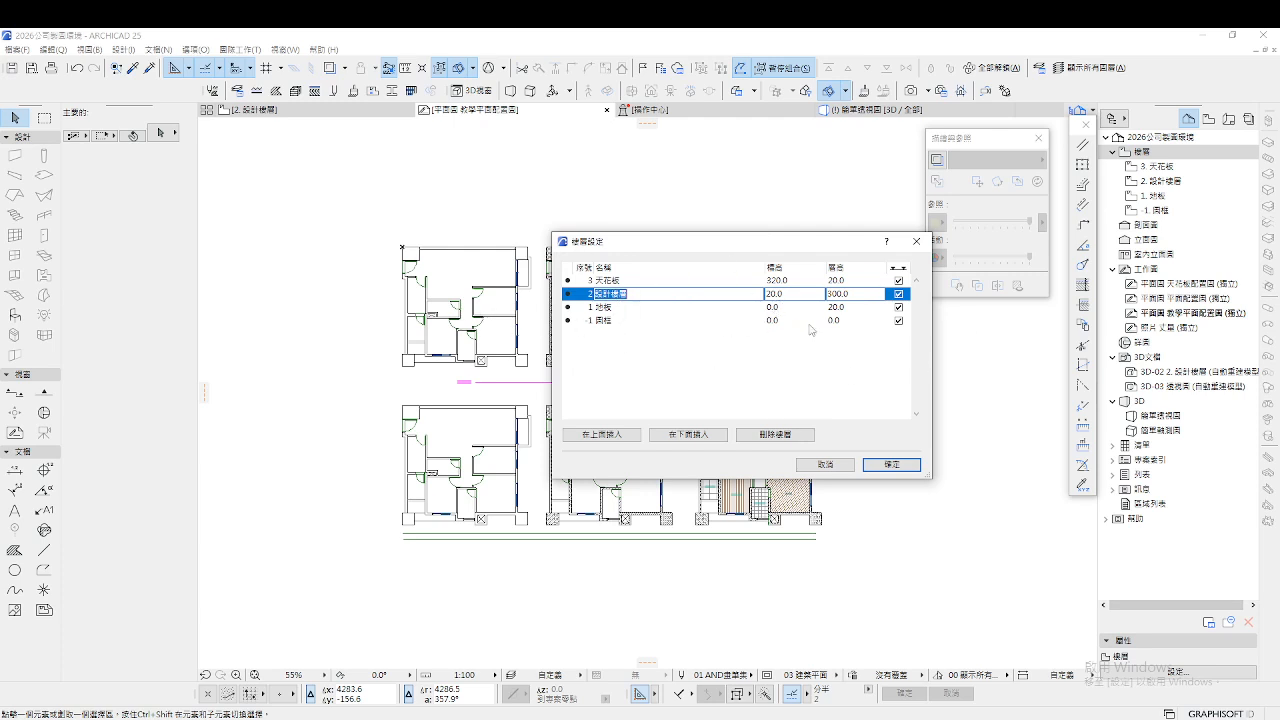
Review the 1 地板, 2 設計樓層 (elevation 20.0, height 300.0) and 3 天花板 story rows
click(609, 311)
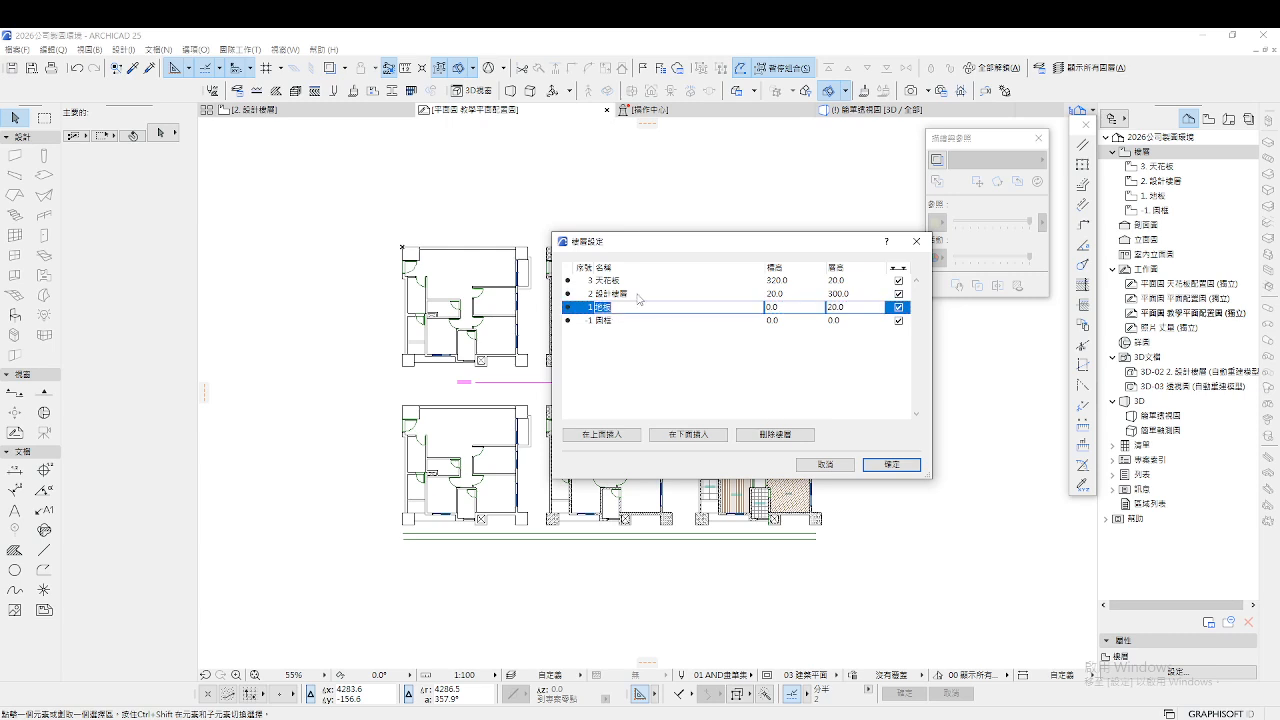
click(638, 294)
click(638, 294)
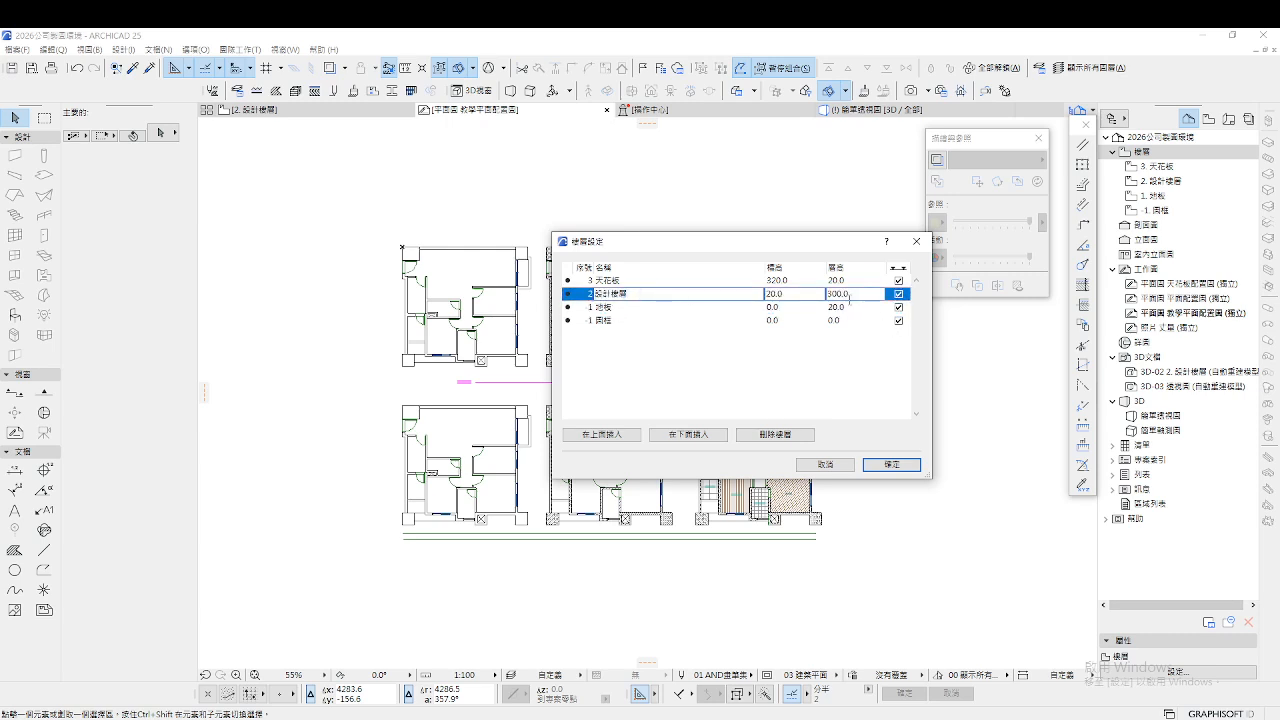
click(650, 280)
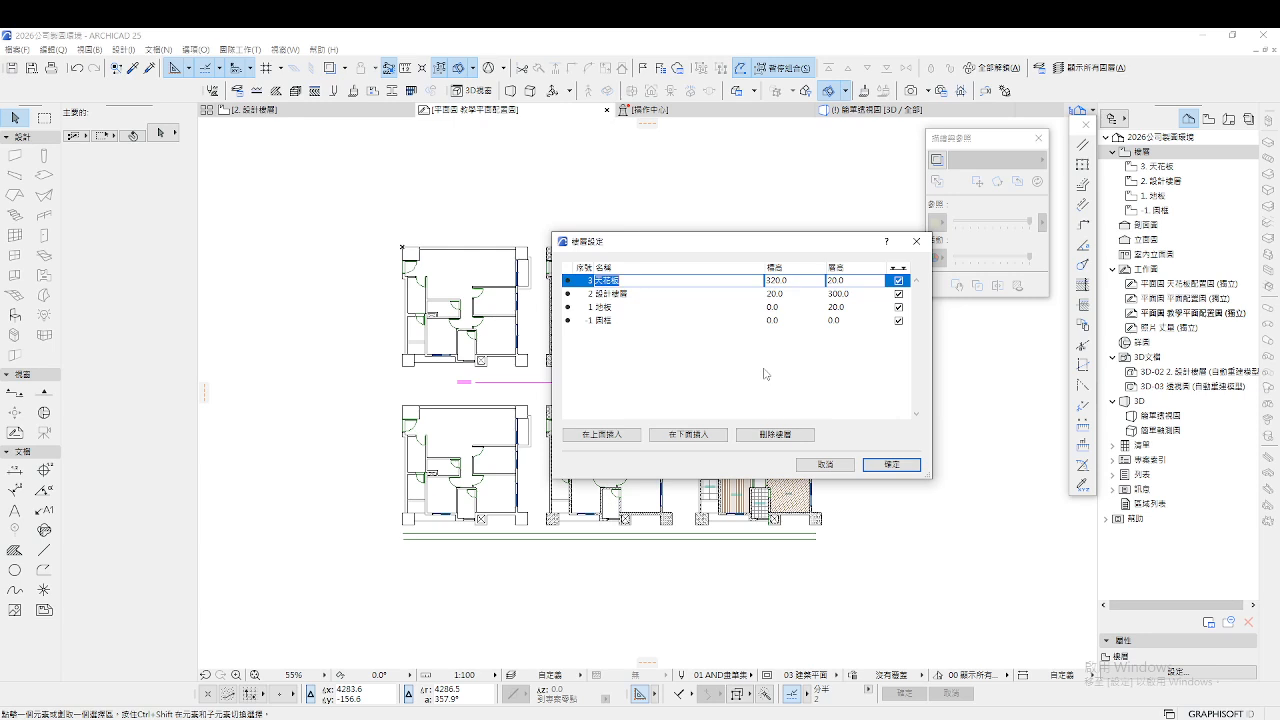
Close Story Settings and open the 平面配置圖 floor-plan view at its saved zoom
click(889, 465)
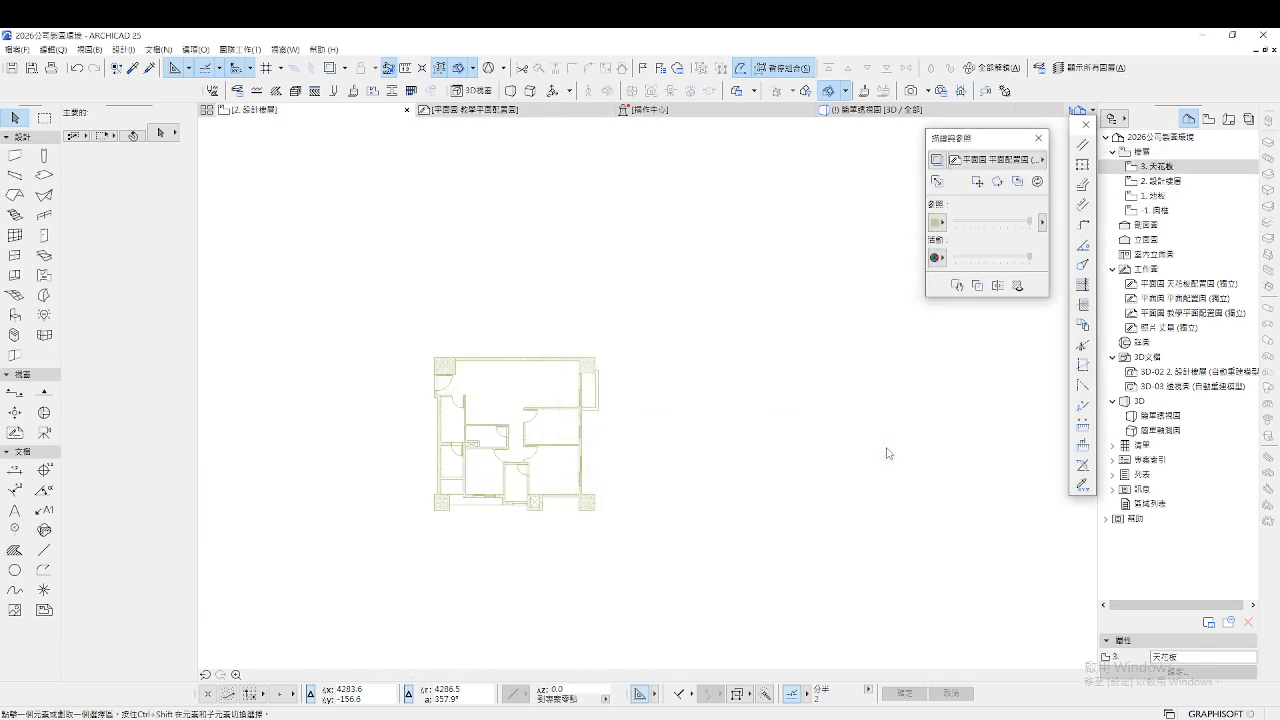
double_click(1178, 298)
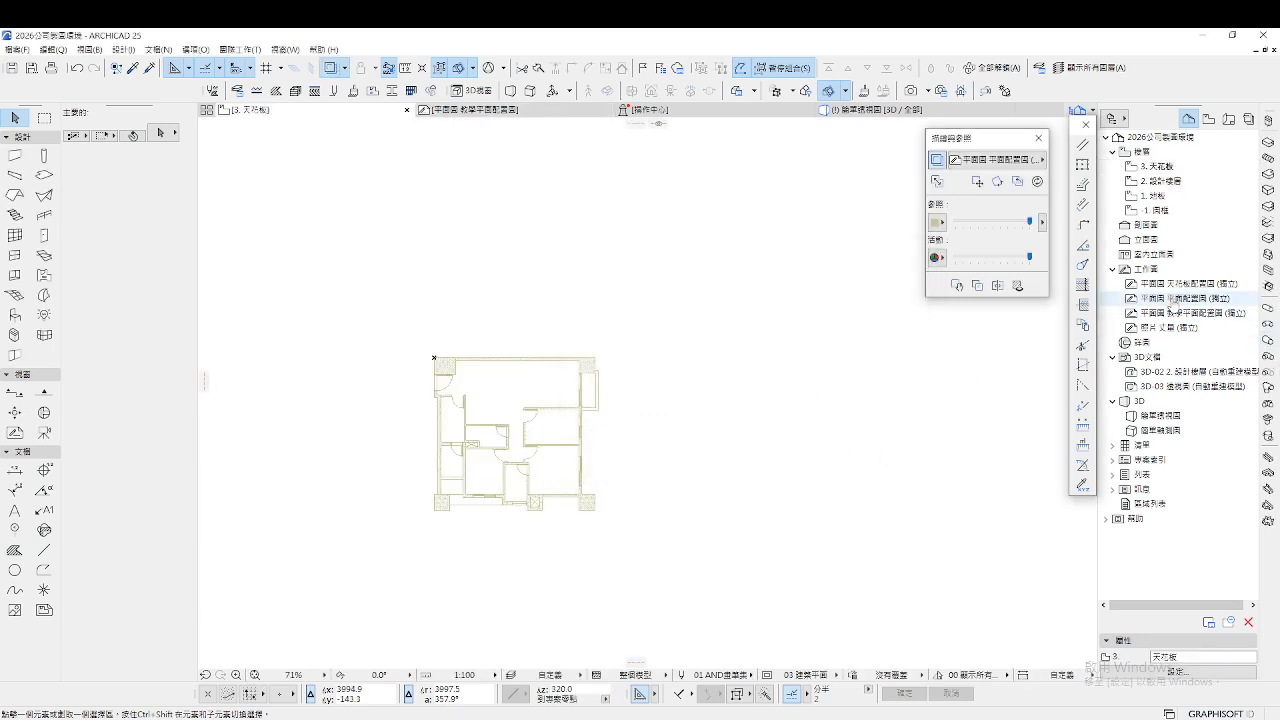
scroll(549, 369, down, 2)
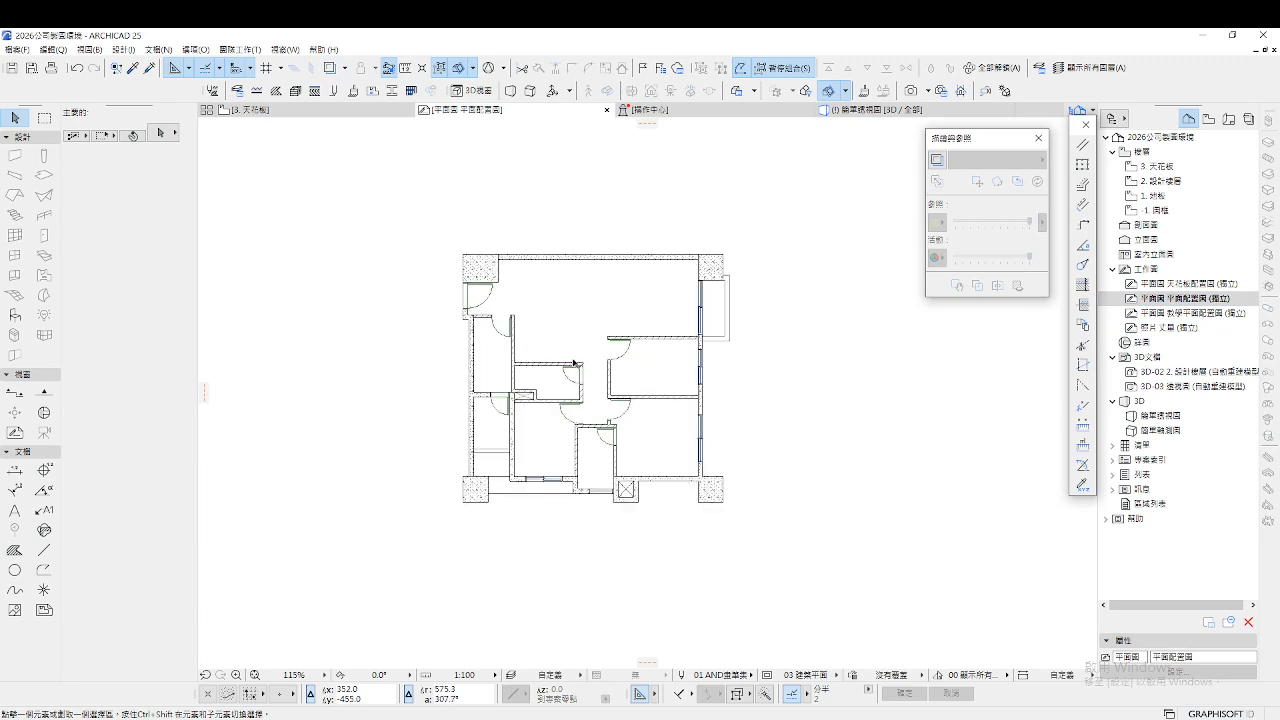
scroll(715, 405, up, 2)
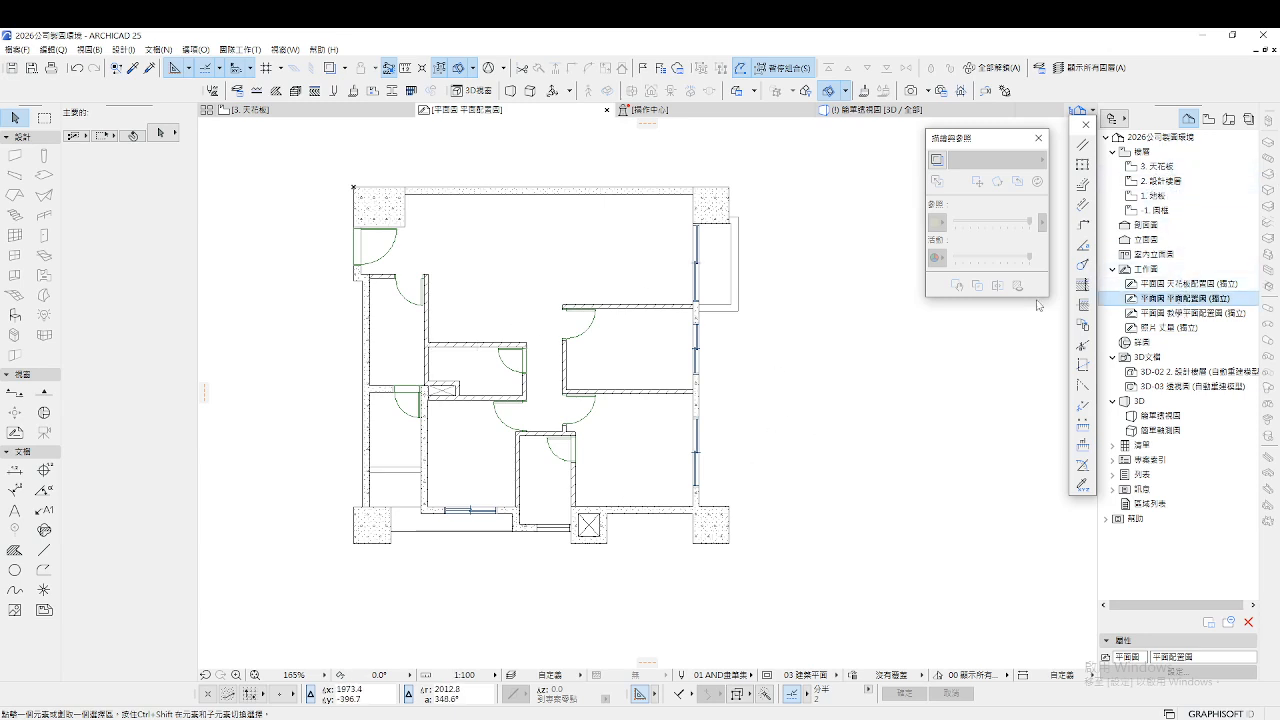
double_click(1158, 299)
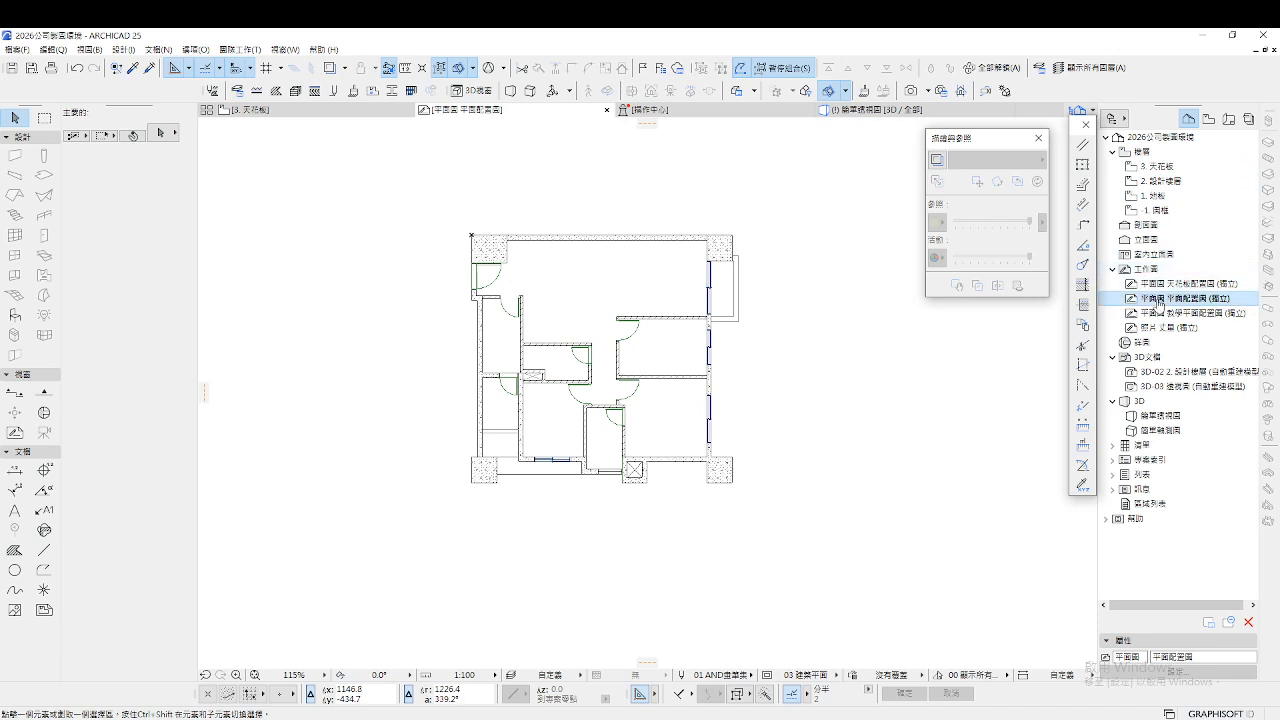
scroll(565, 346, down, 5)
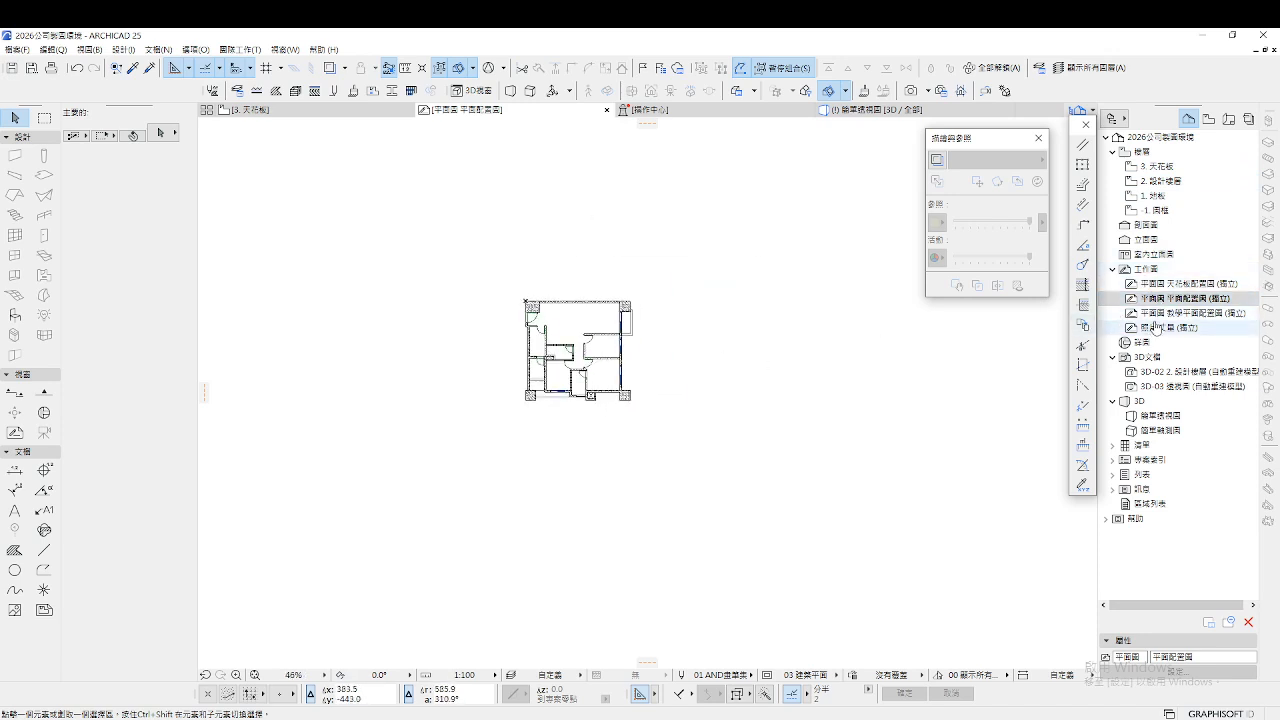
Switch to 教學平面配置圖, back to 平面配置圖, then open the 2. 設計樓層 story plan
double_click(1160, 313)
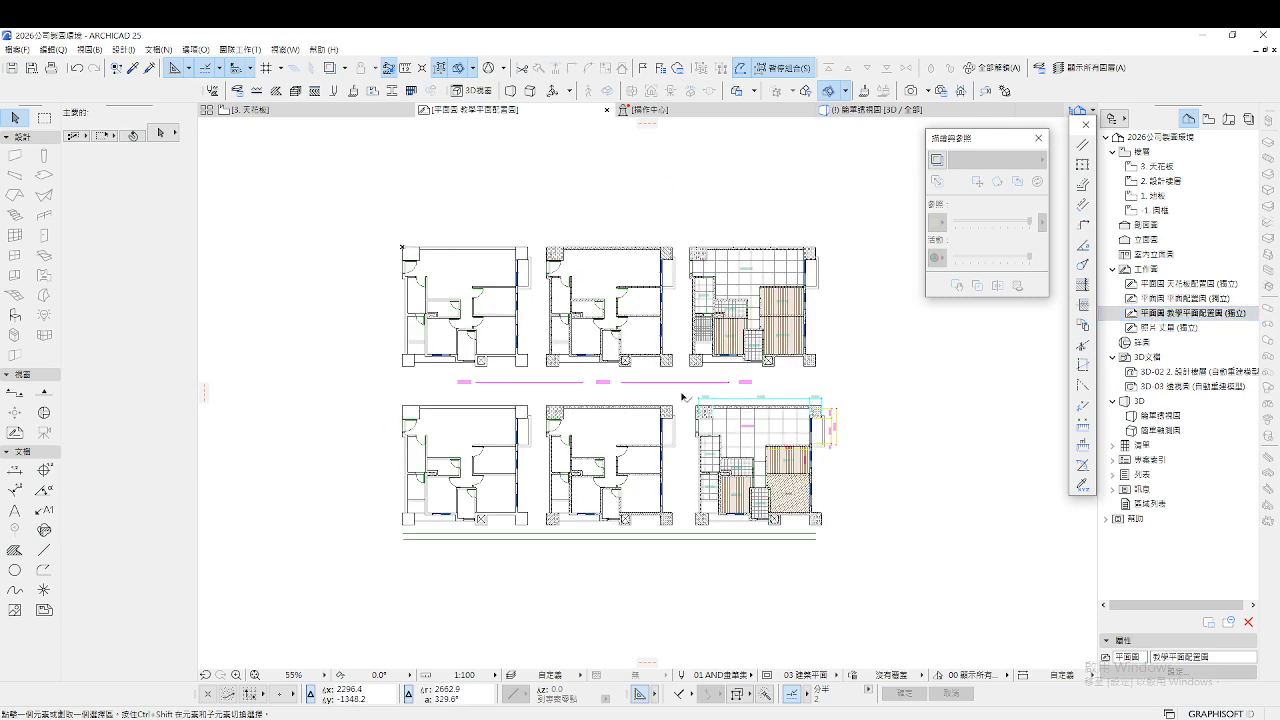
double_click(1170, 298)
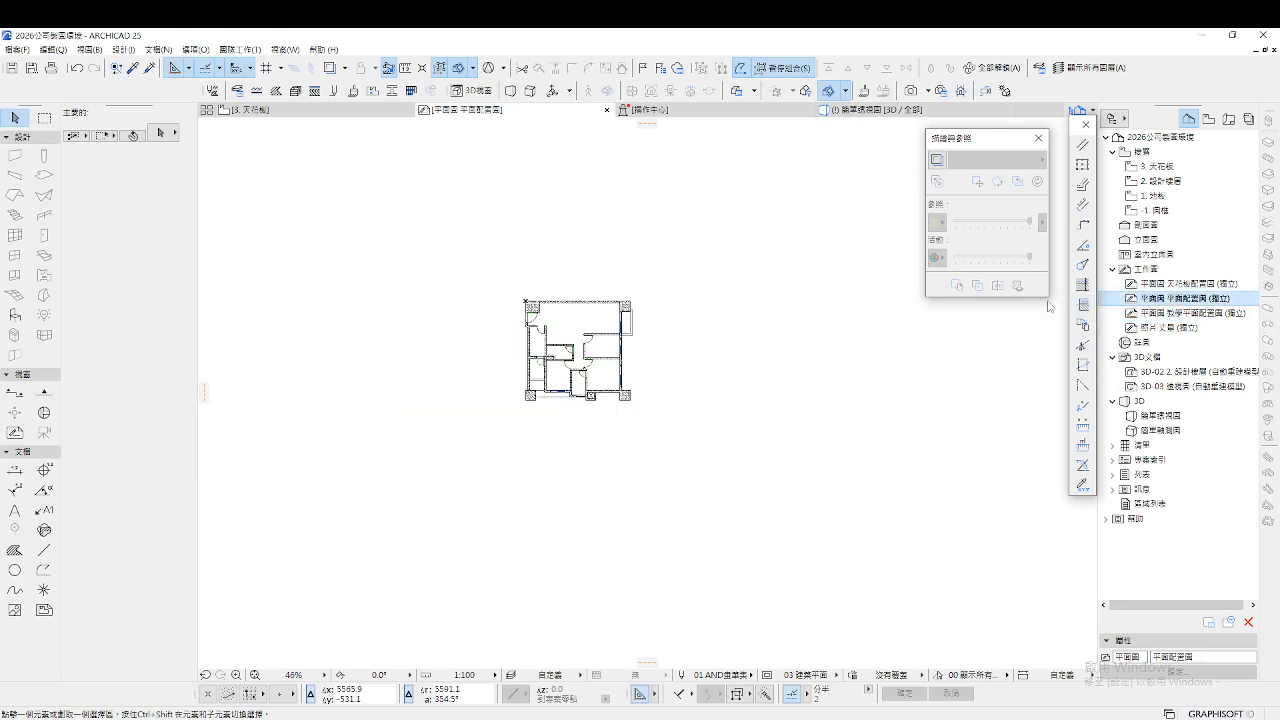
double_click(1175, 186)
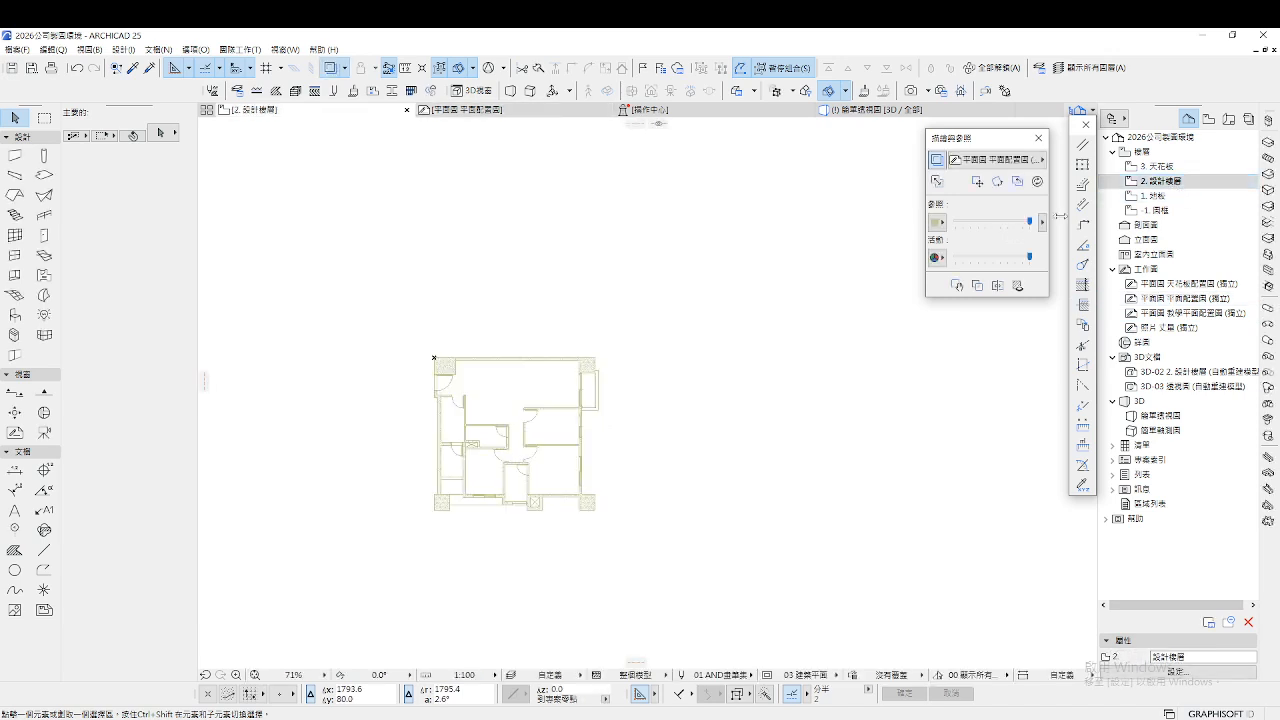
right_click(1126, 298)
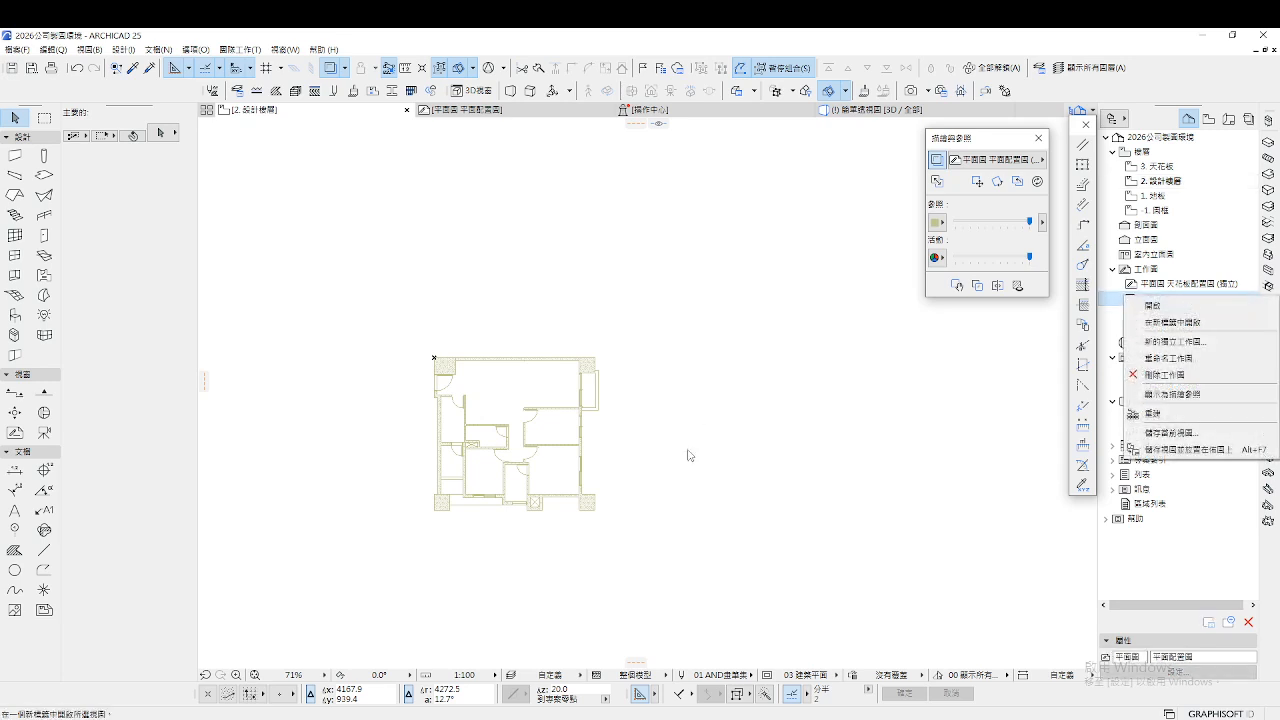
click(778, 411)
drag(786, 421, 896, 376)
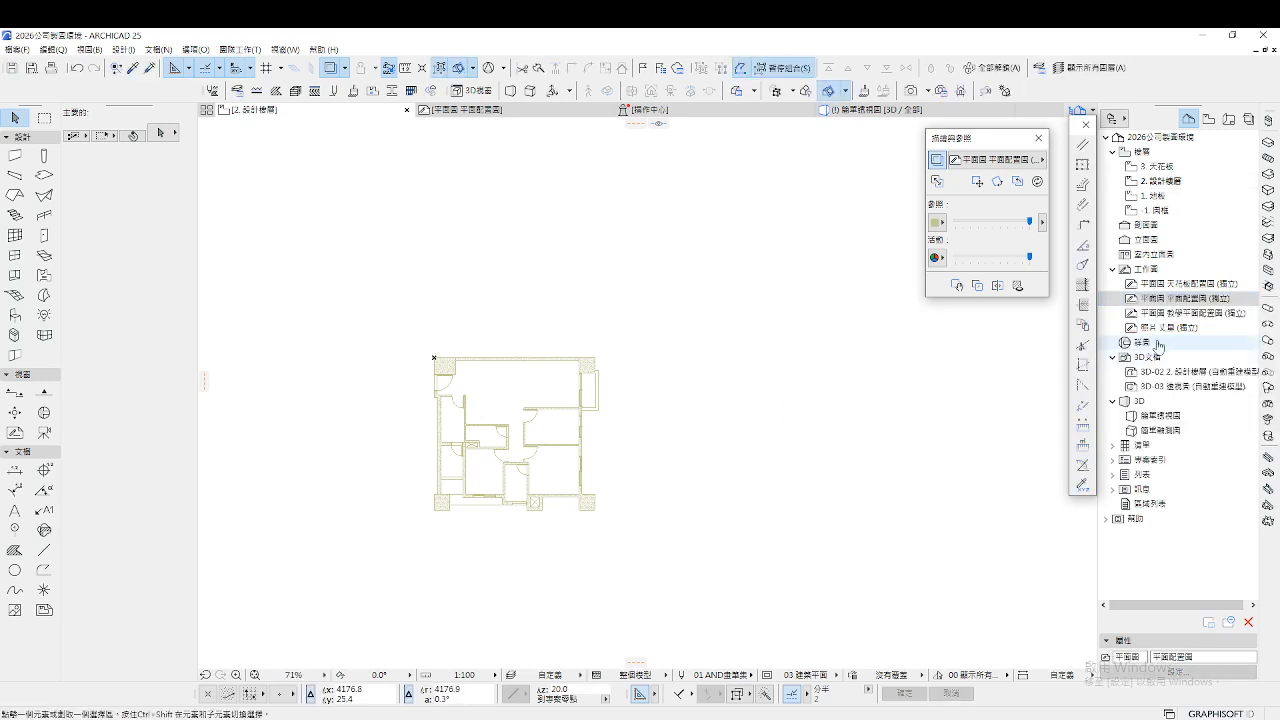
click(1193, 315)
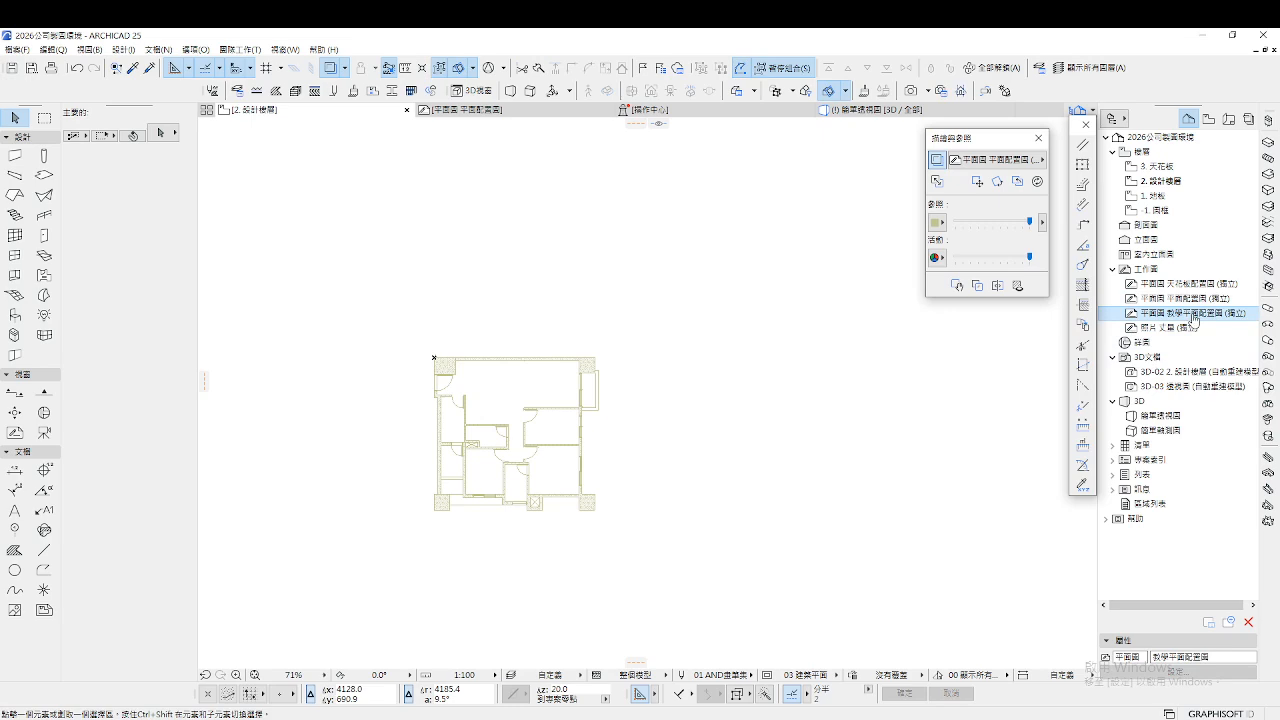
right_click(1193, 315)
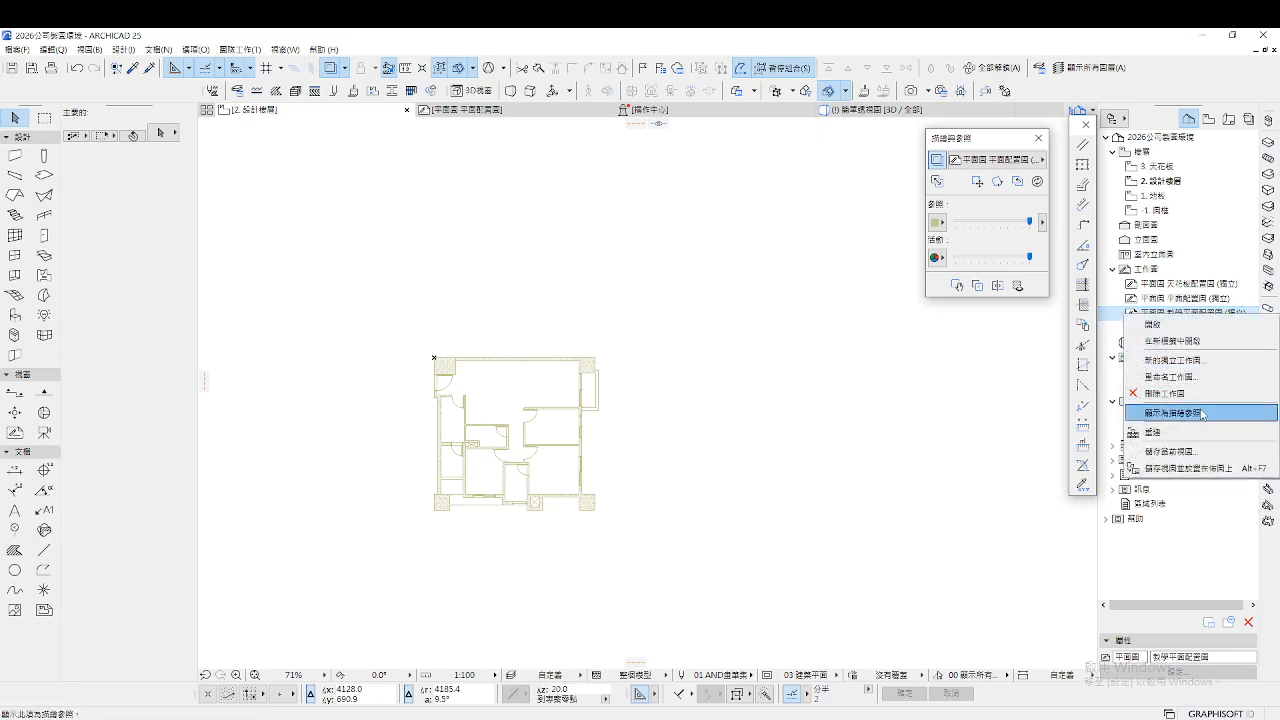
click(1202, 414)
scroll(607, 459, down, 2)
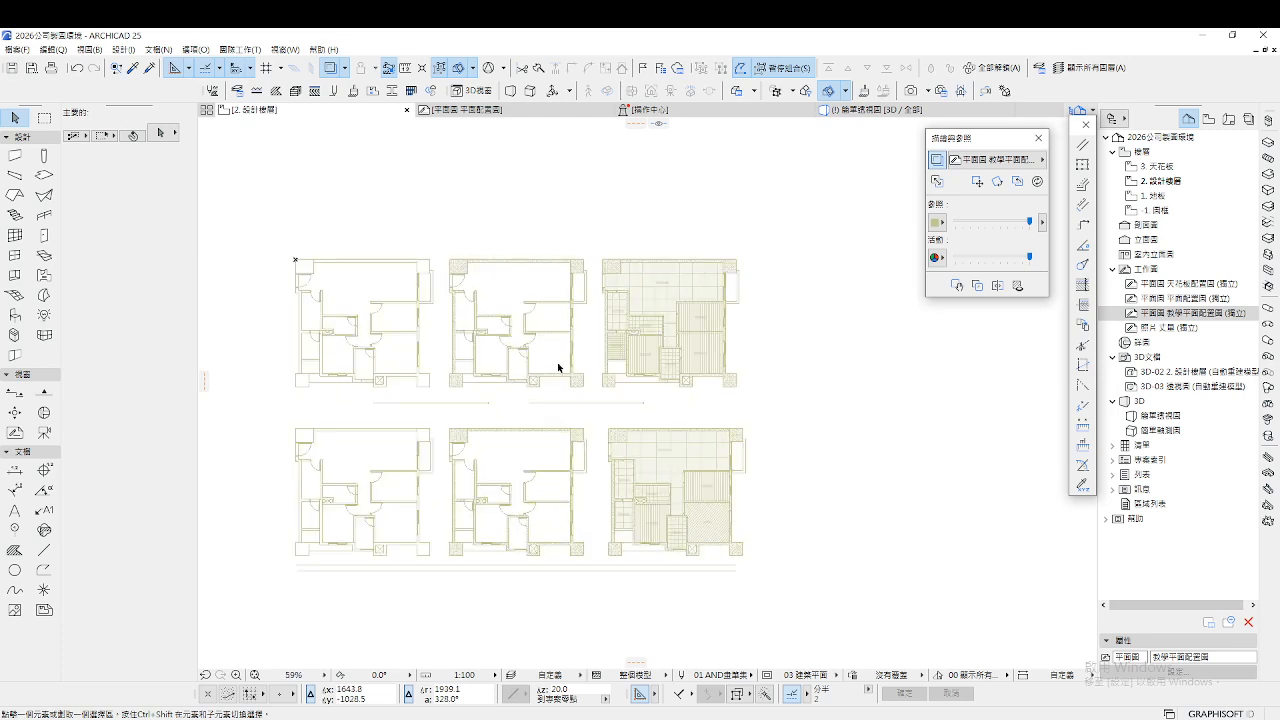
click(1177, 183)
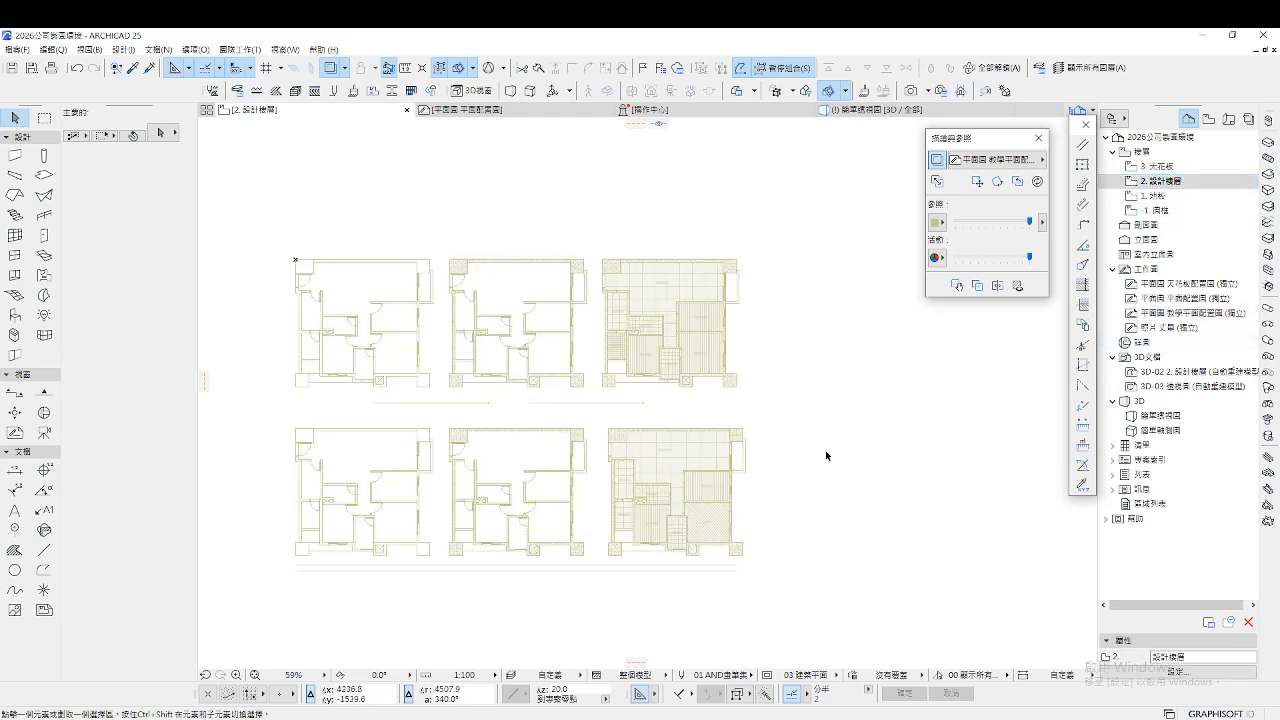
click(1184, 298)
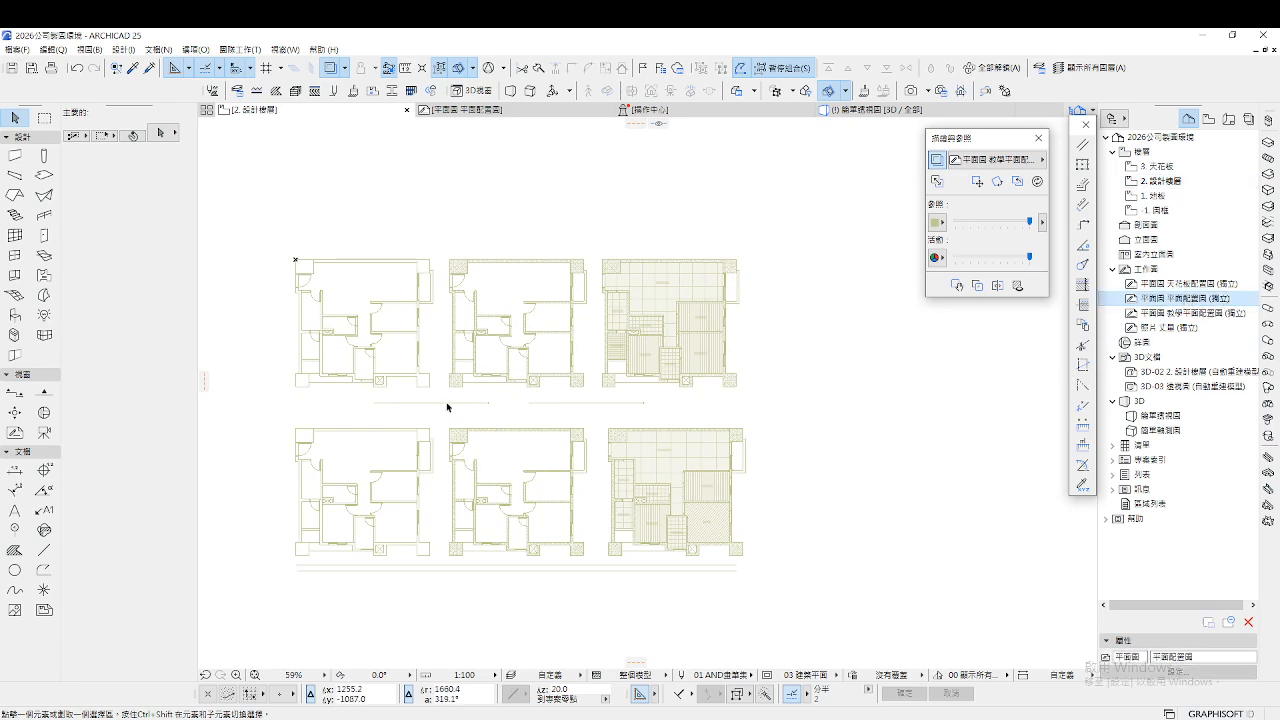
double_click(1179, 299)
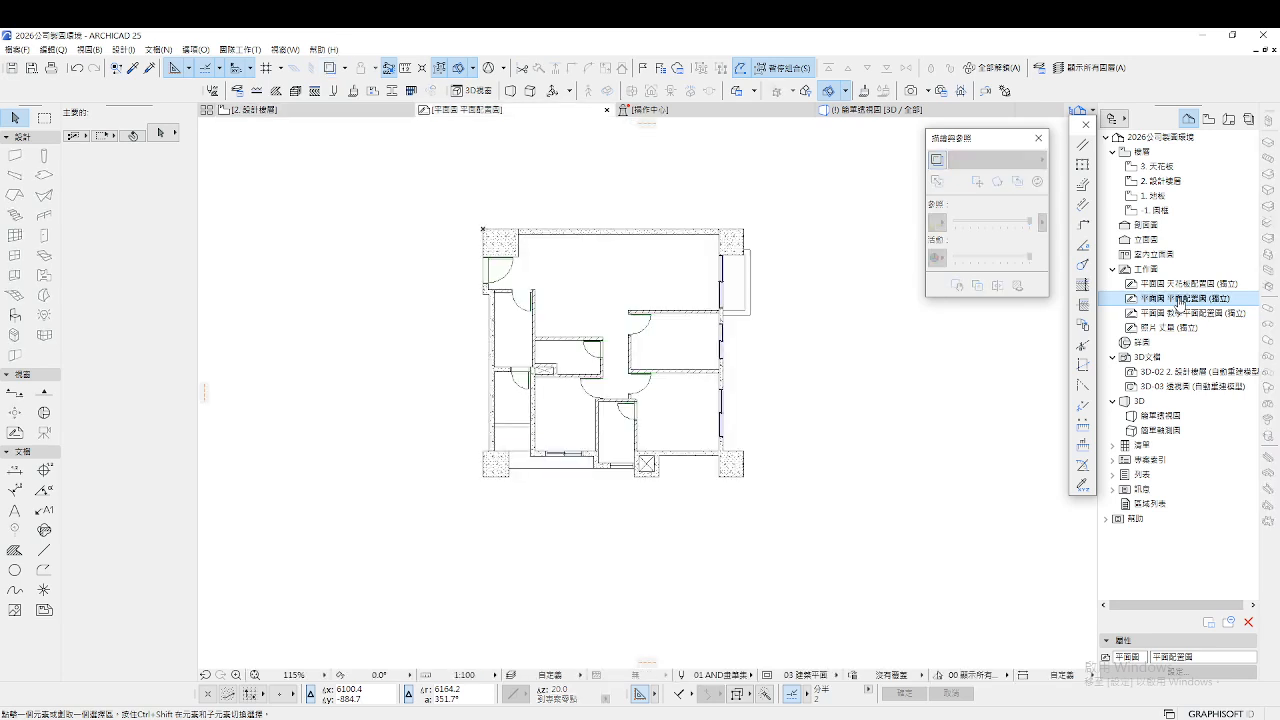
double_click(1170, 182)
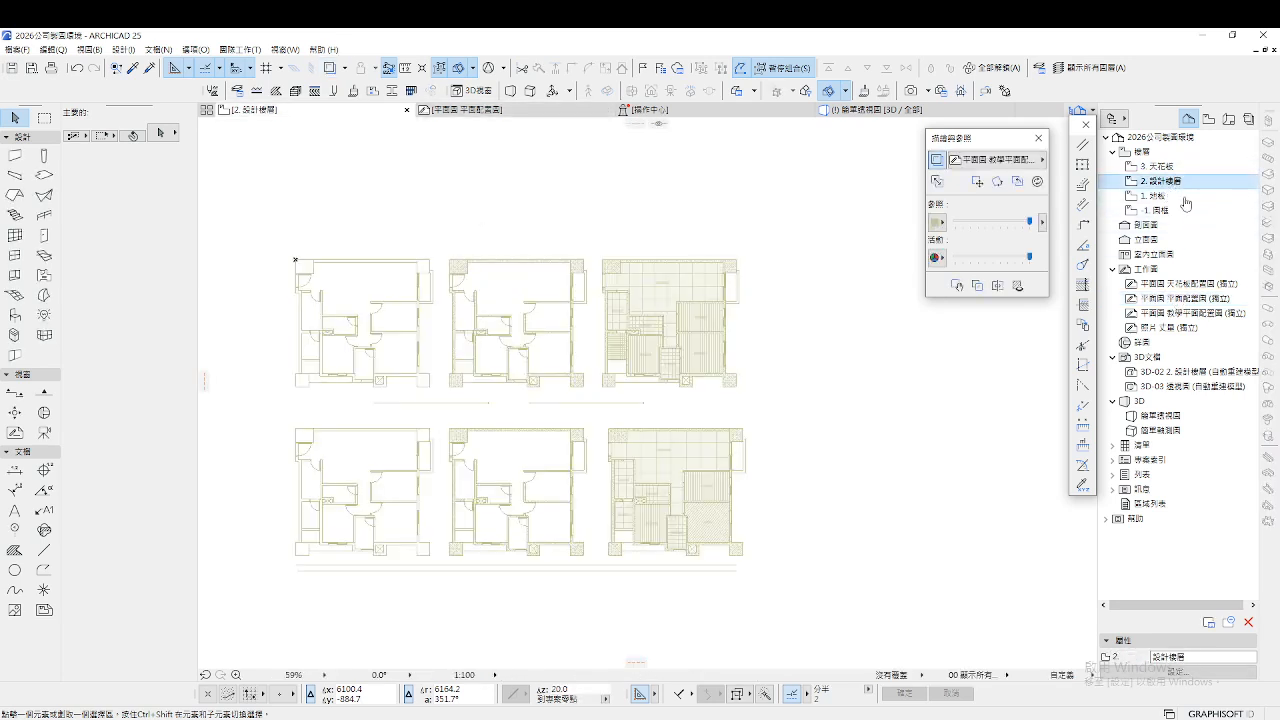
right_click(1172, 298)
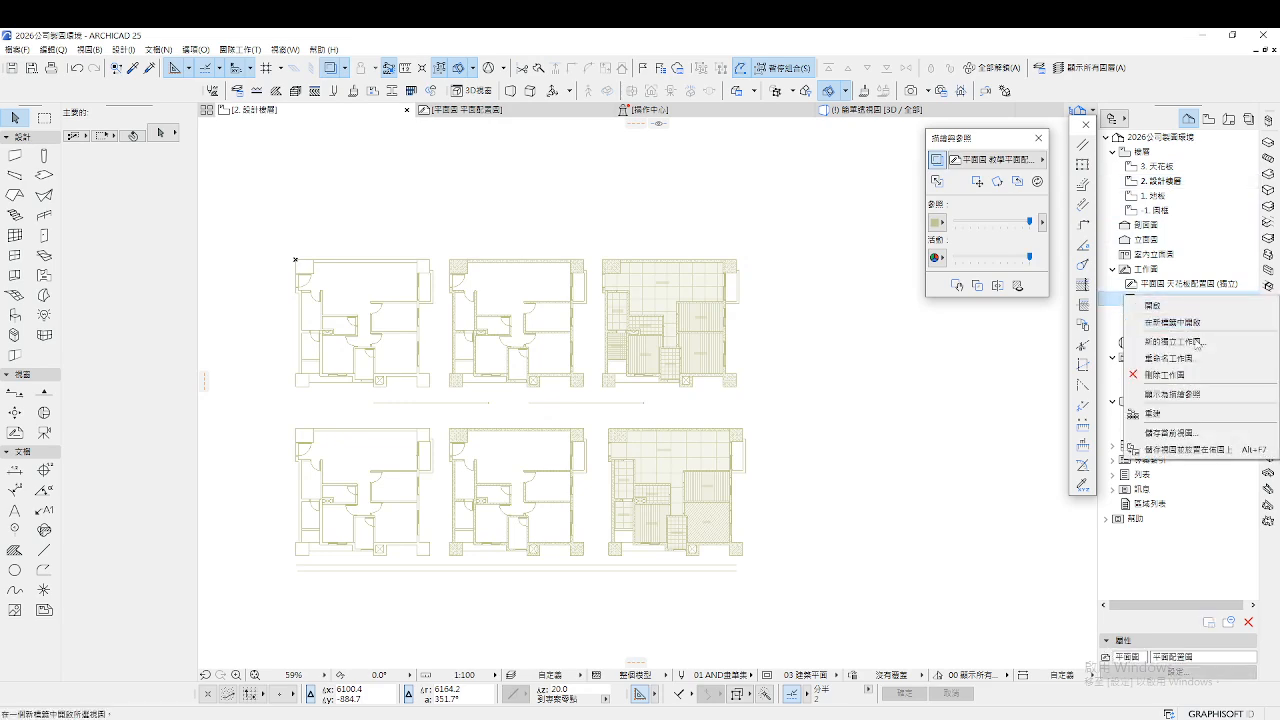
click(1185, 393)
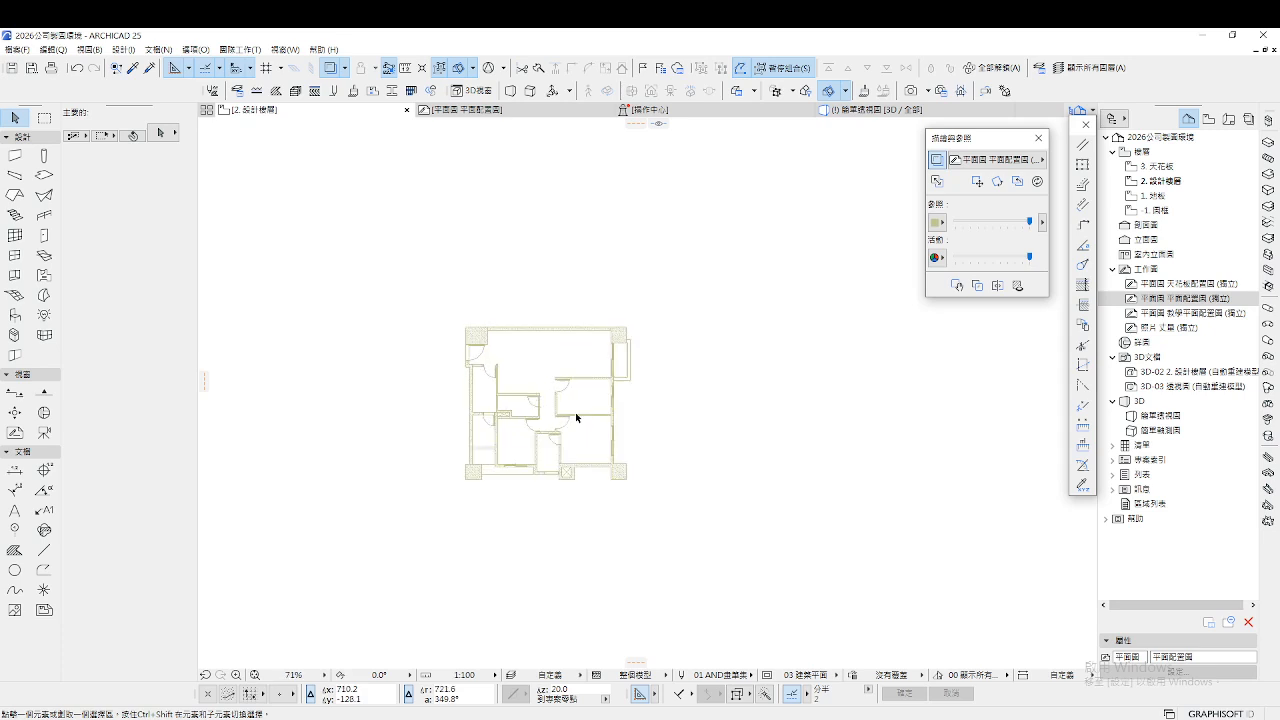
scroll(569, 413, up, 3)
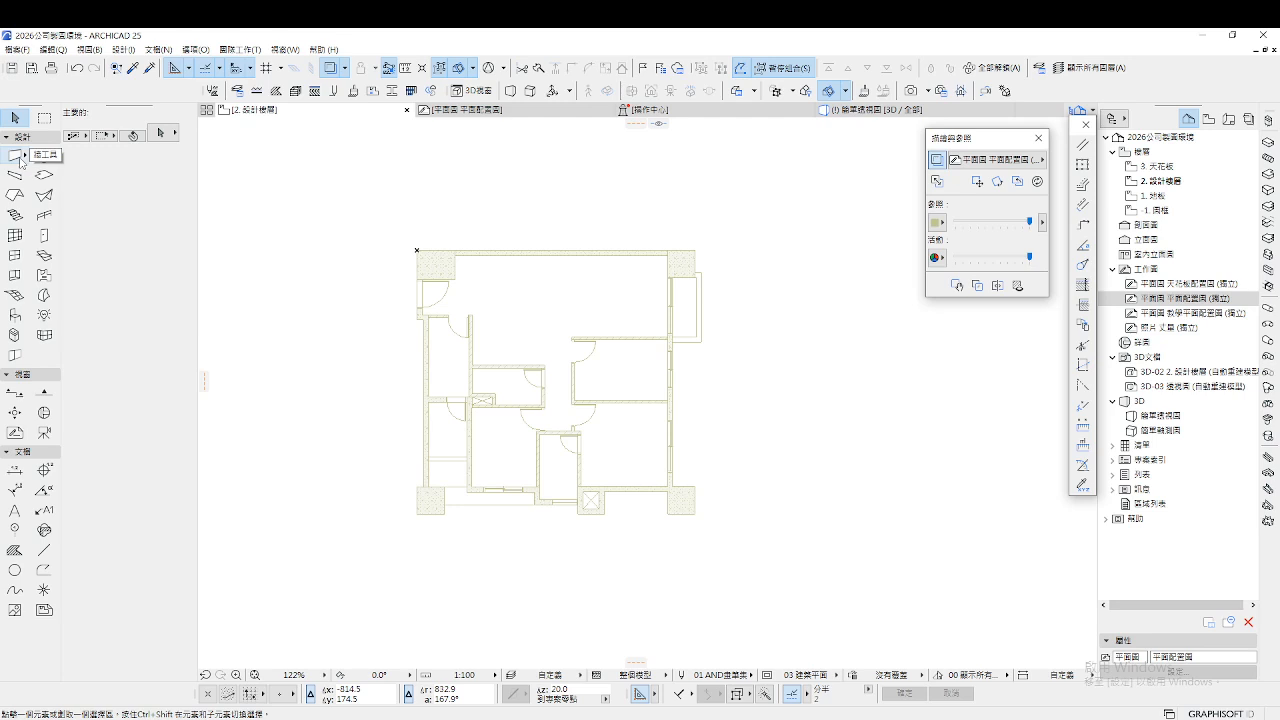
scroll(627, 242, up, 6)
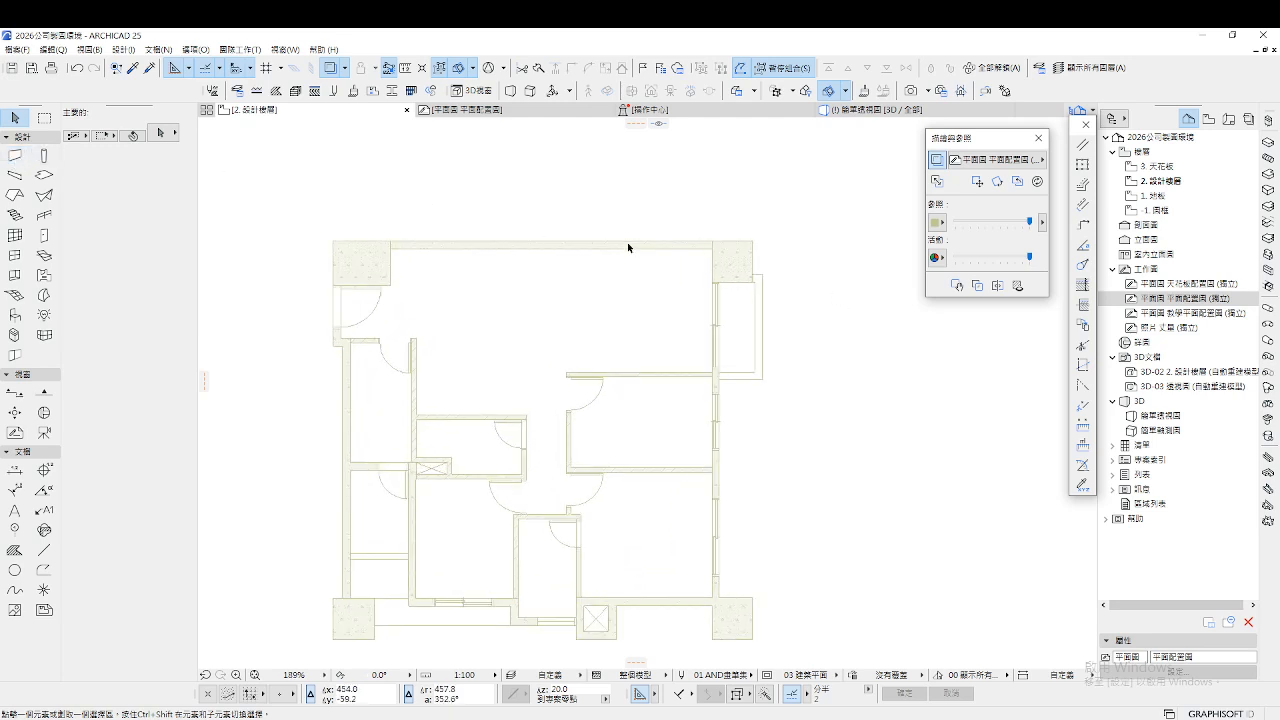
scroll(862, 258, up, 2)
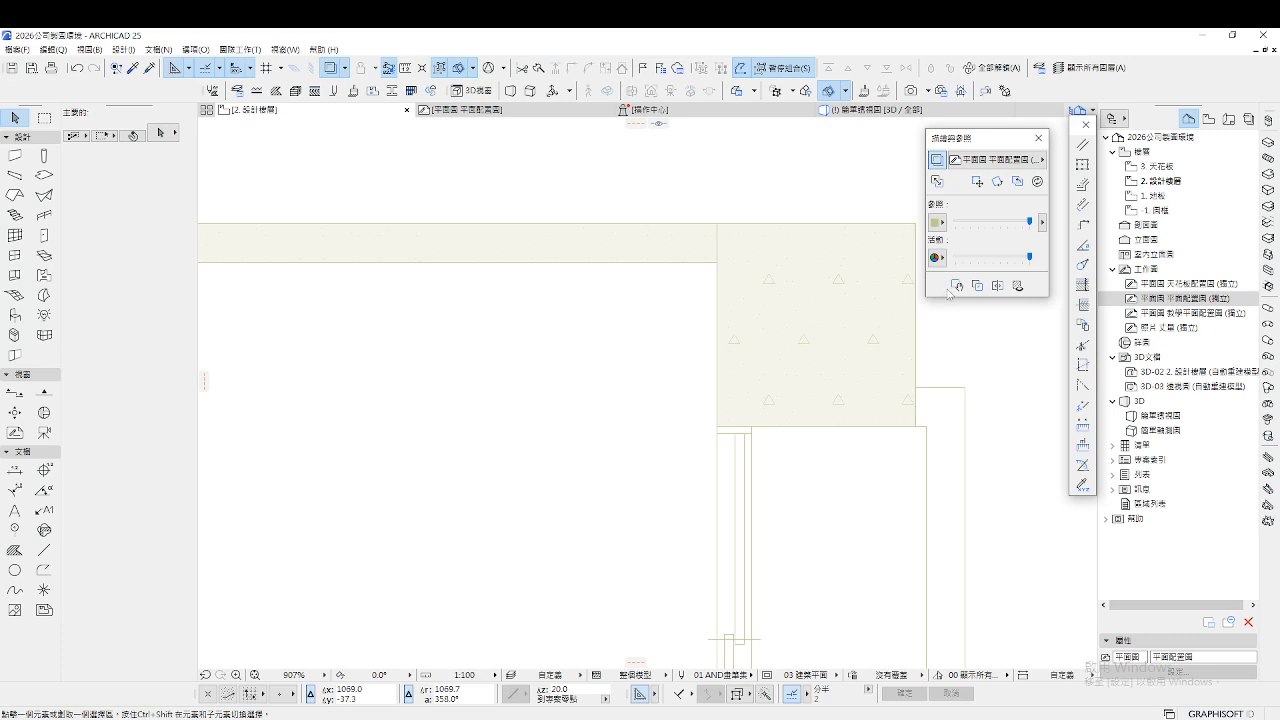
key(m)
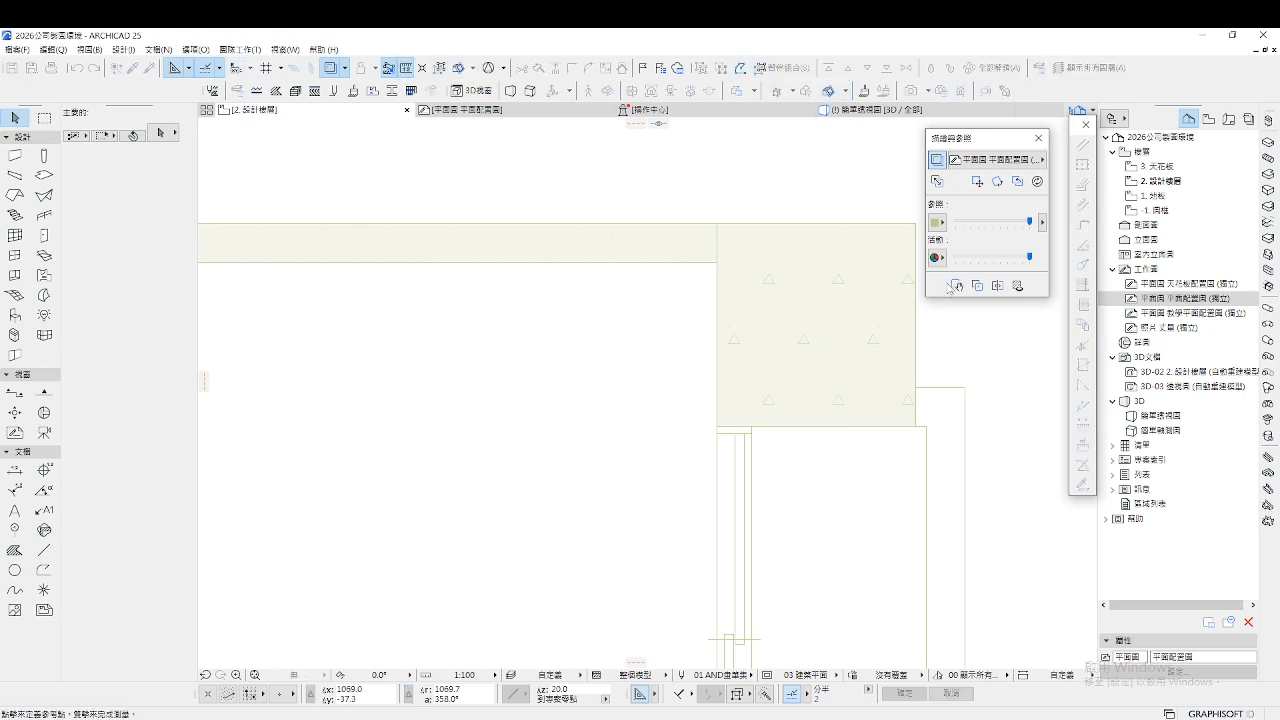
click(716, 262)
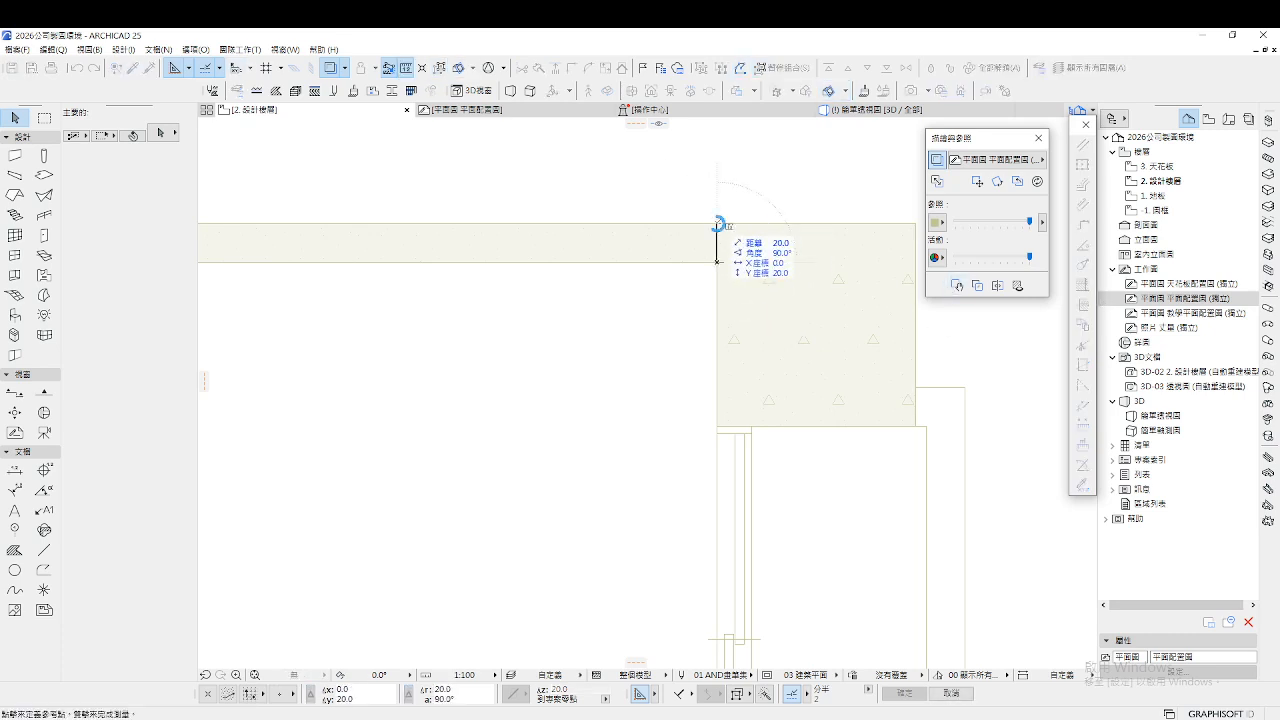
key(Escape)
scroll(716, 222, down, 3)
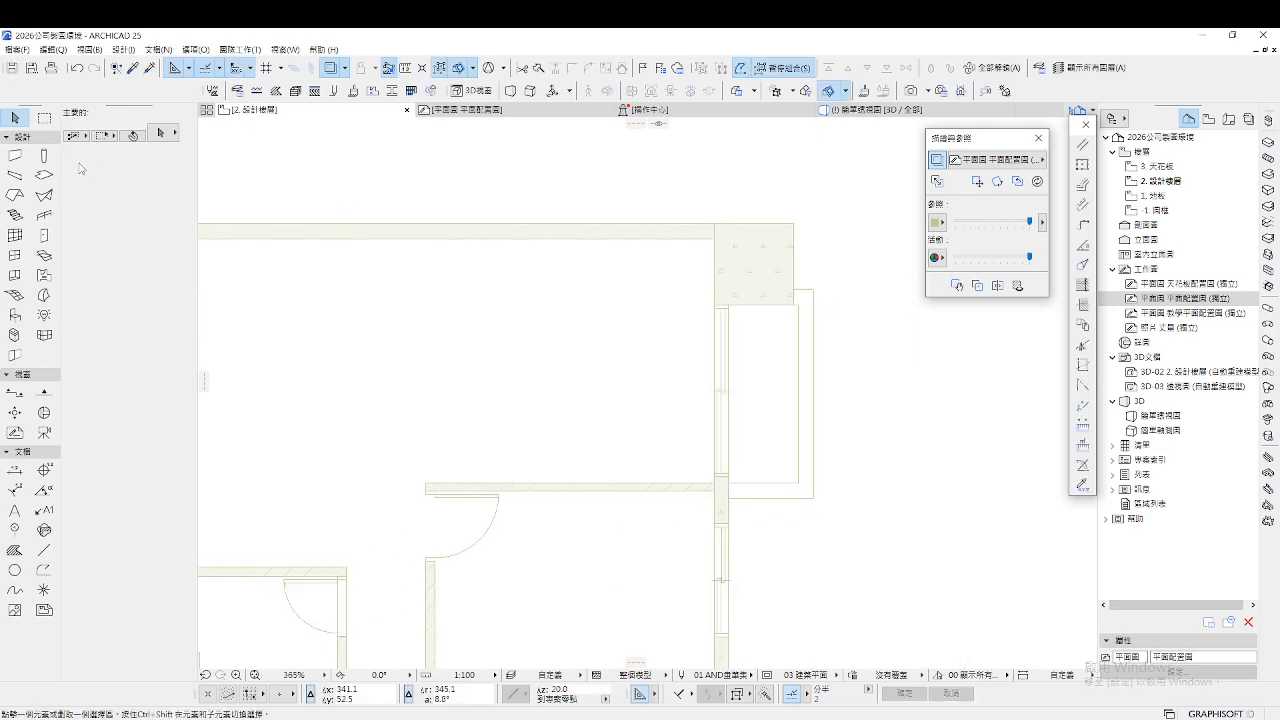
Set the wall tool defaults to 02鋼筋混凝土 material with a thickness of 20
click(15, 155)
key(ctrl+t)
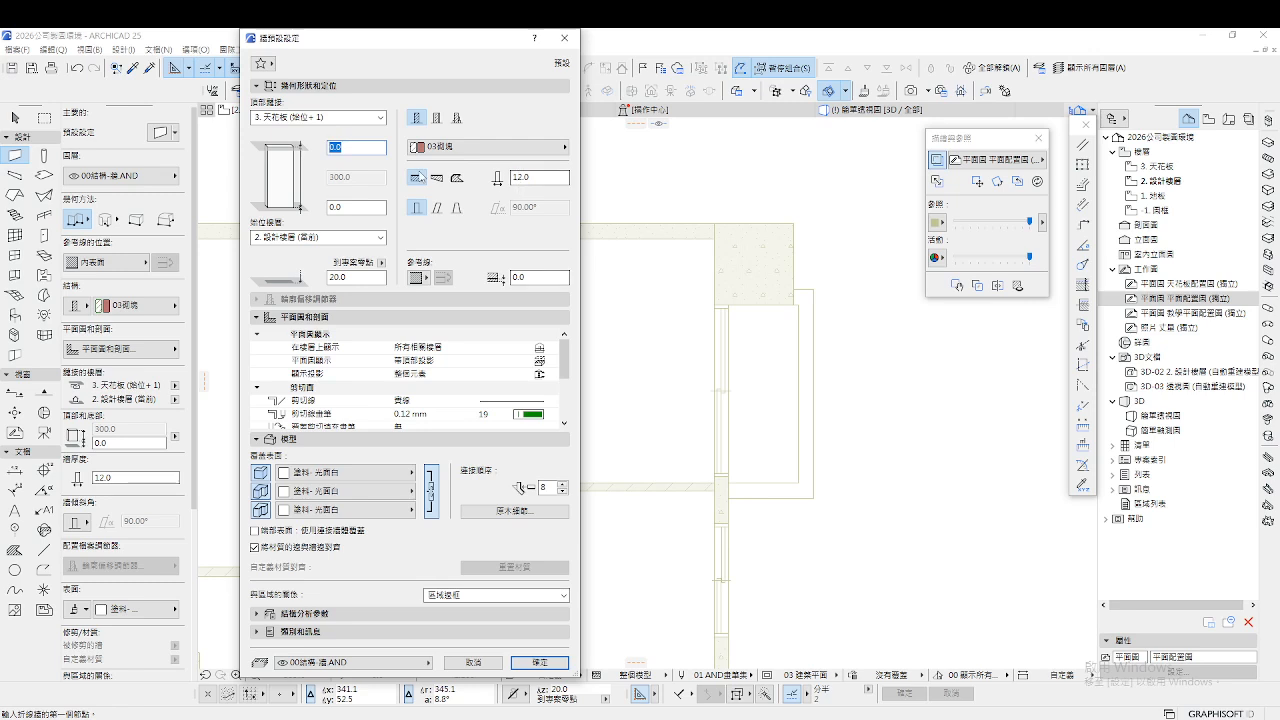
click(480, 150)
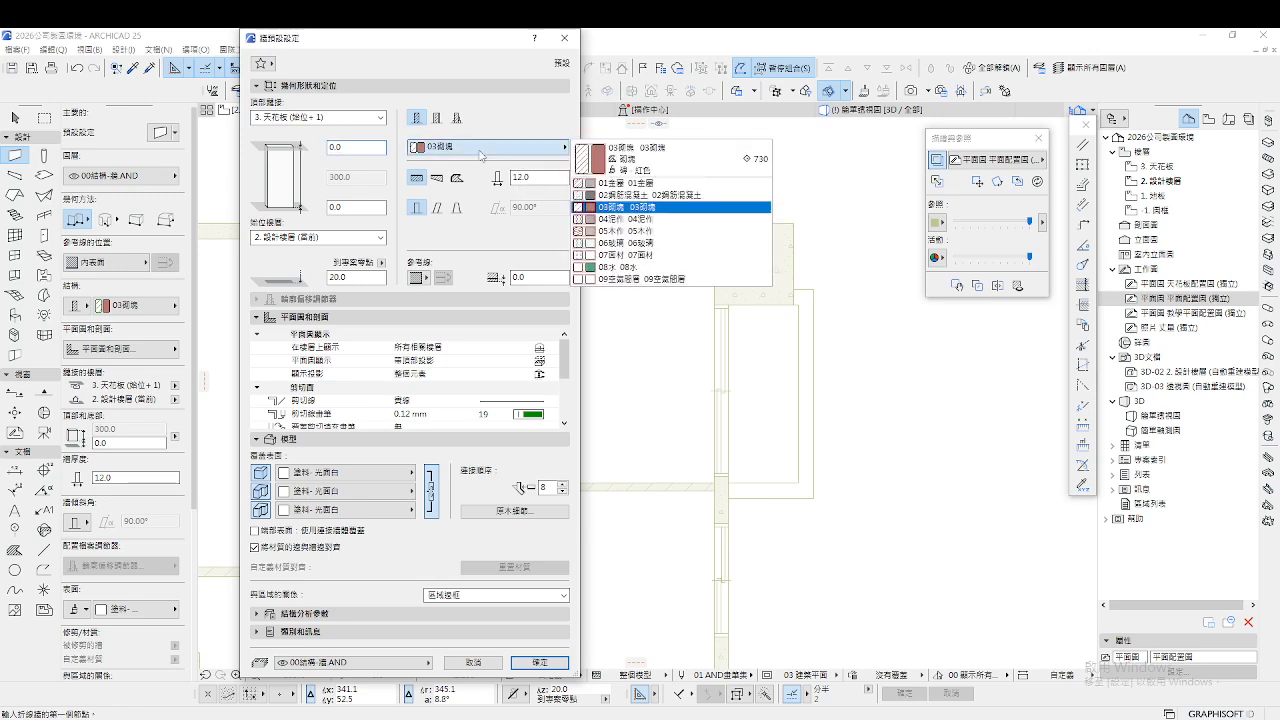
click(678, 196)
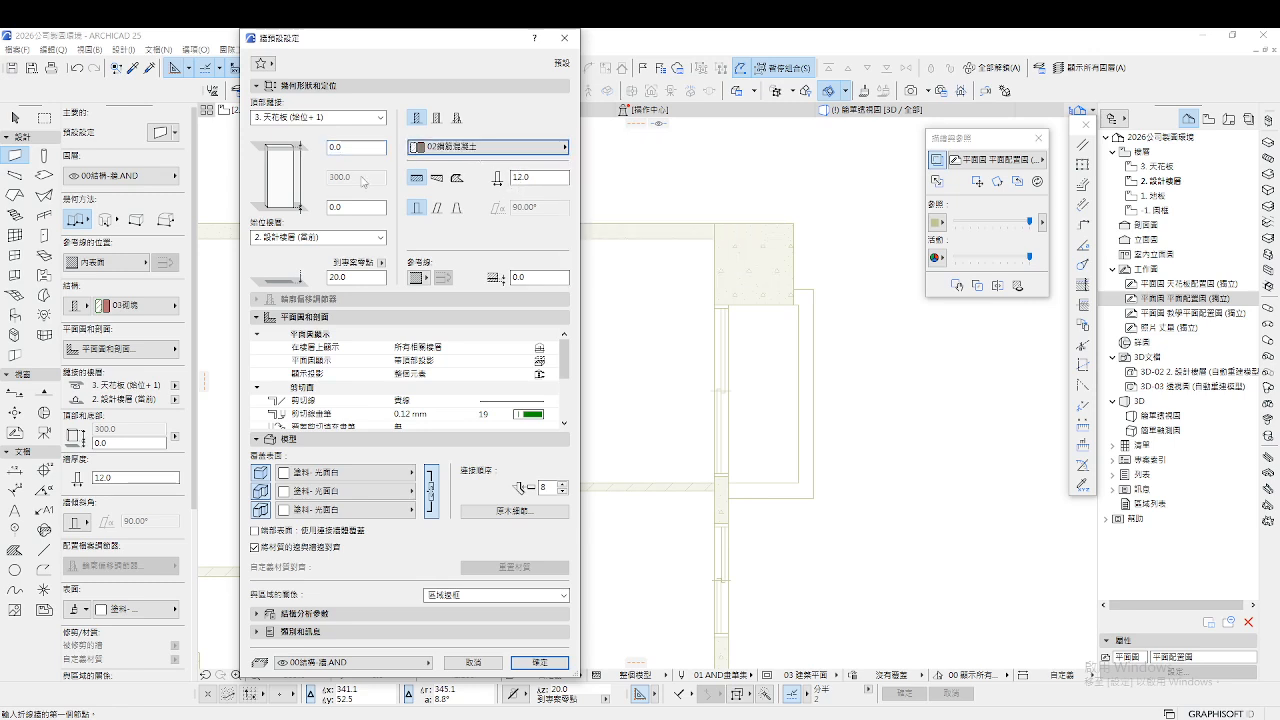
click(539, 179)
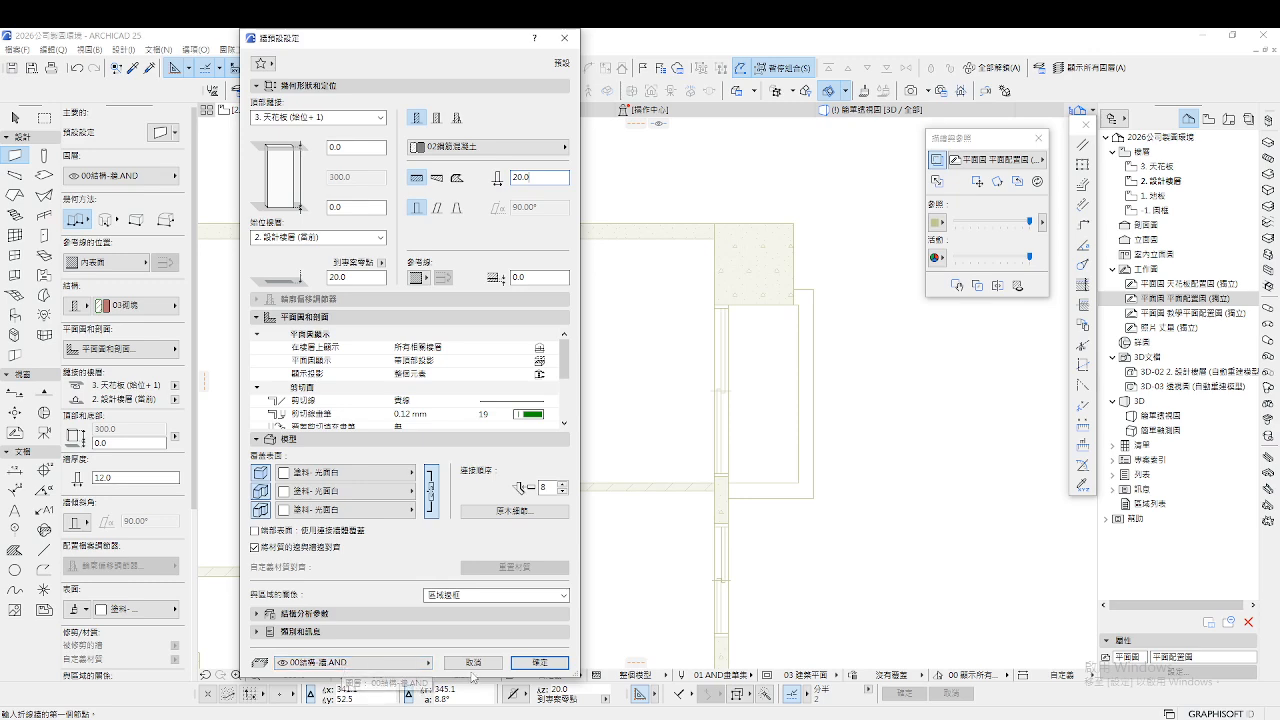
click(536, 661)
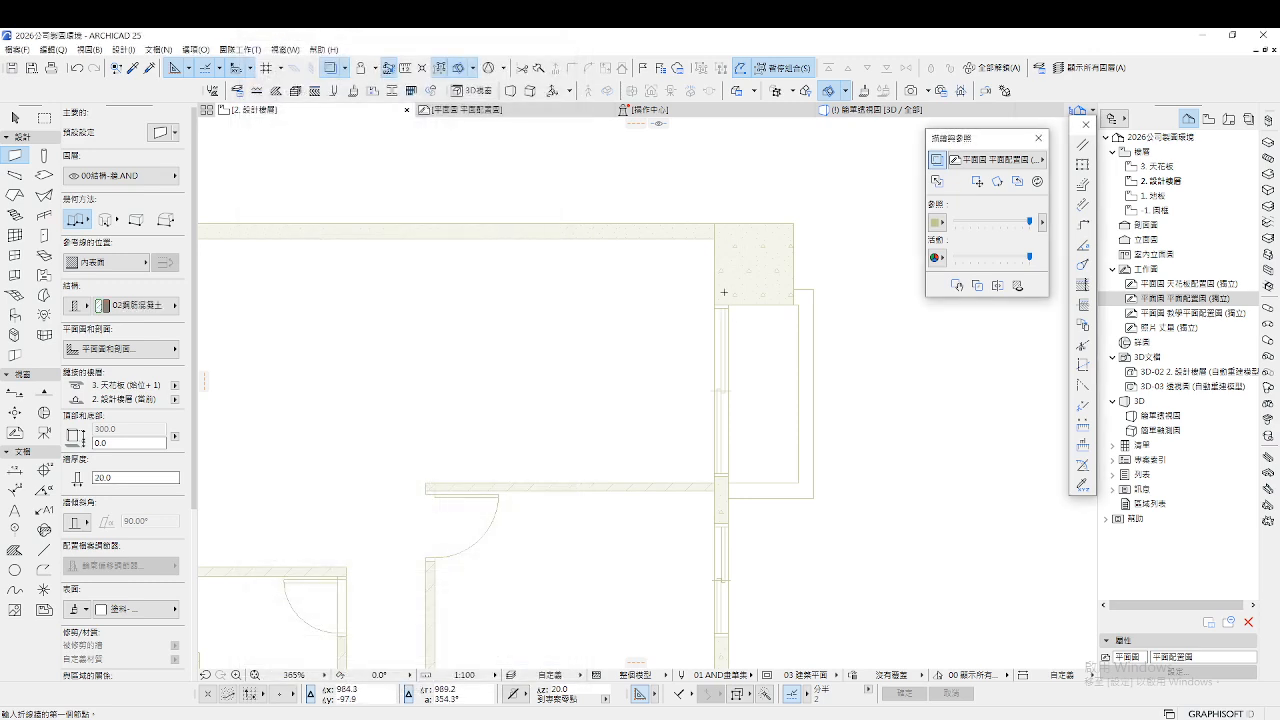
Draw the top wall to the column edge and a chained wall down the left side
click(716, 233)
scroll(716, 233, down, 3)
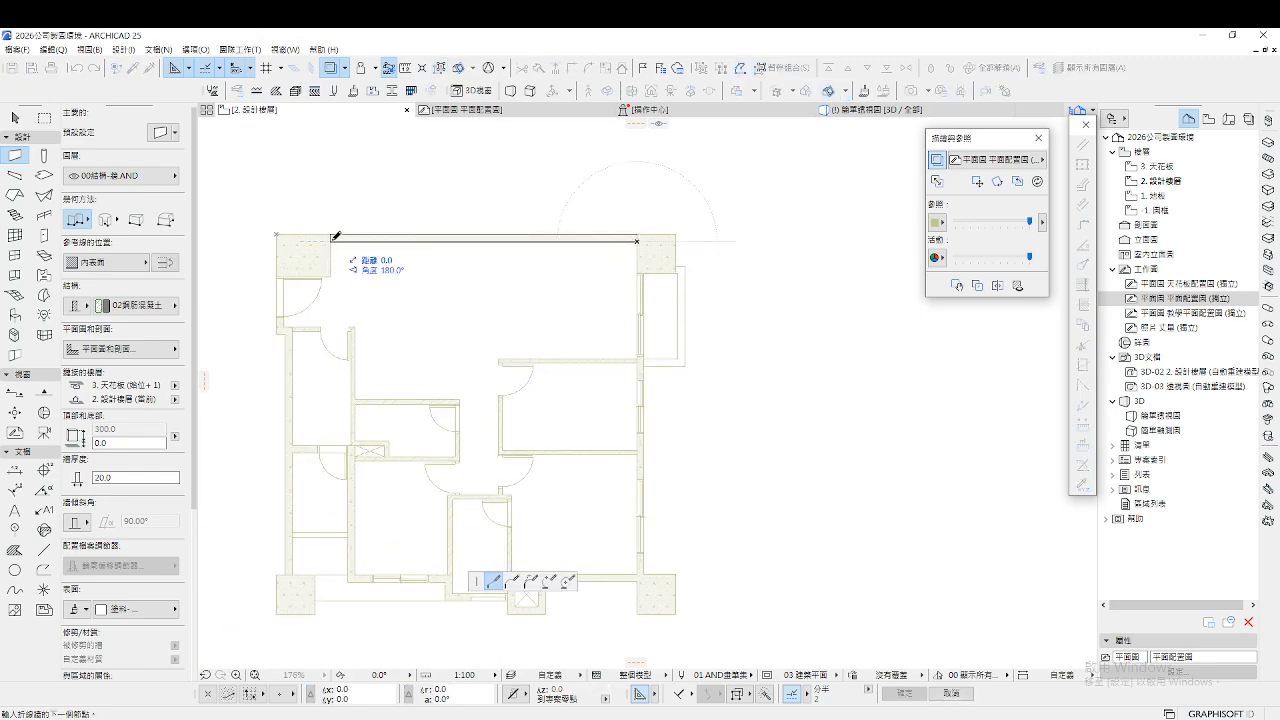
click(331, 238)
scroll(371, 260, up, 5)
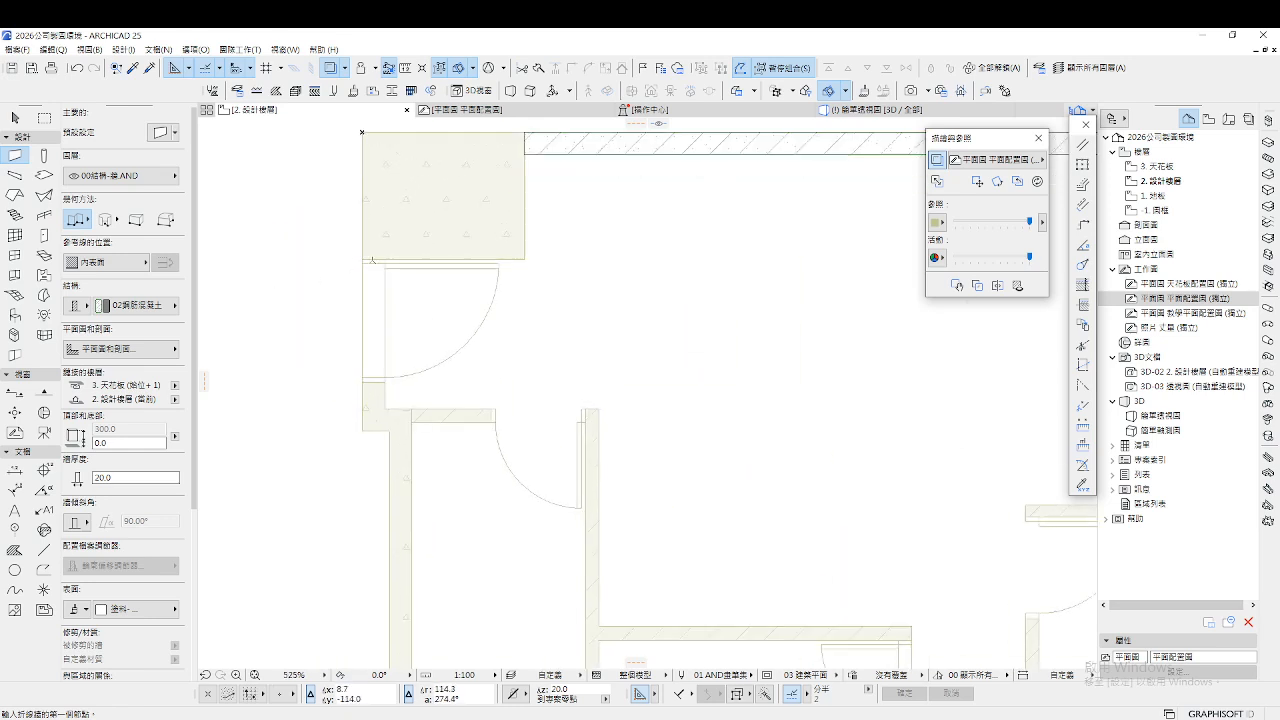
click(363, 259)
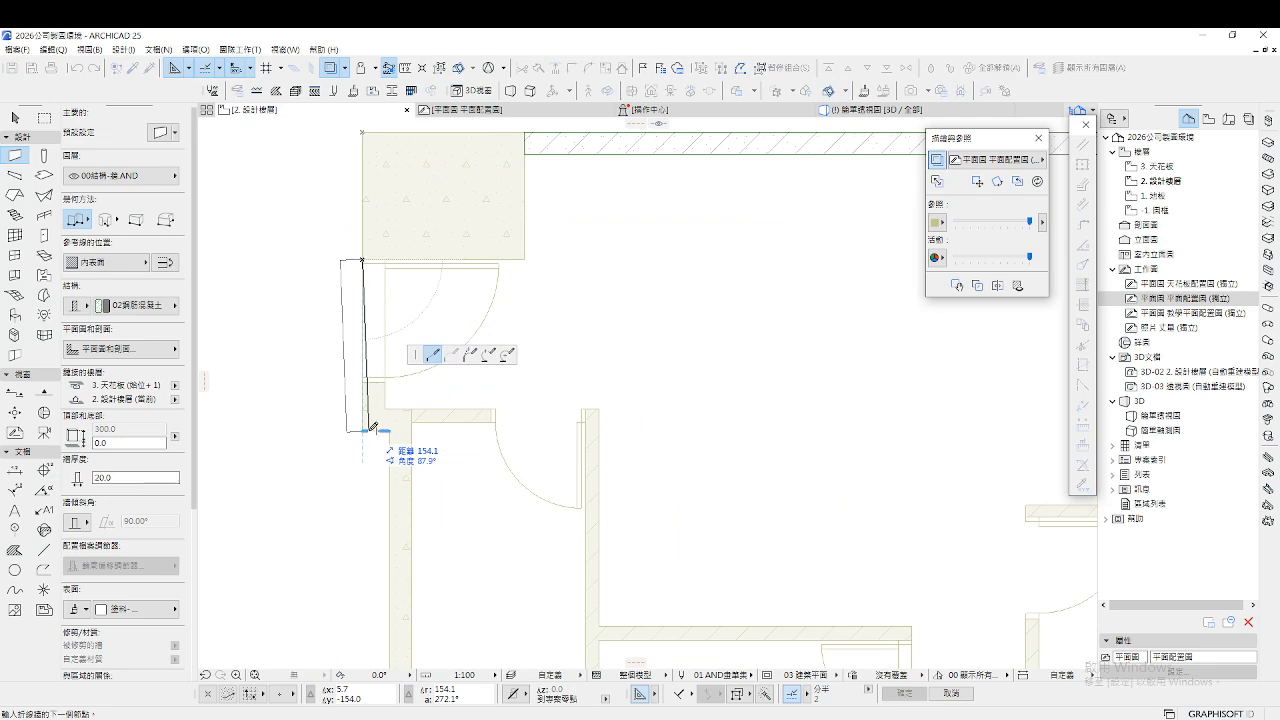
key(c)
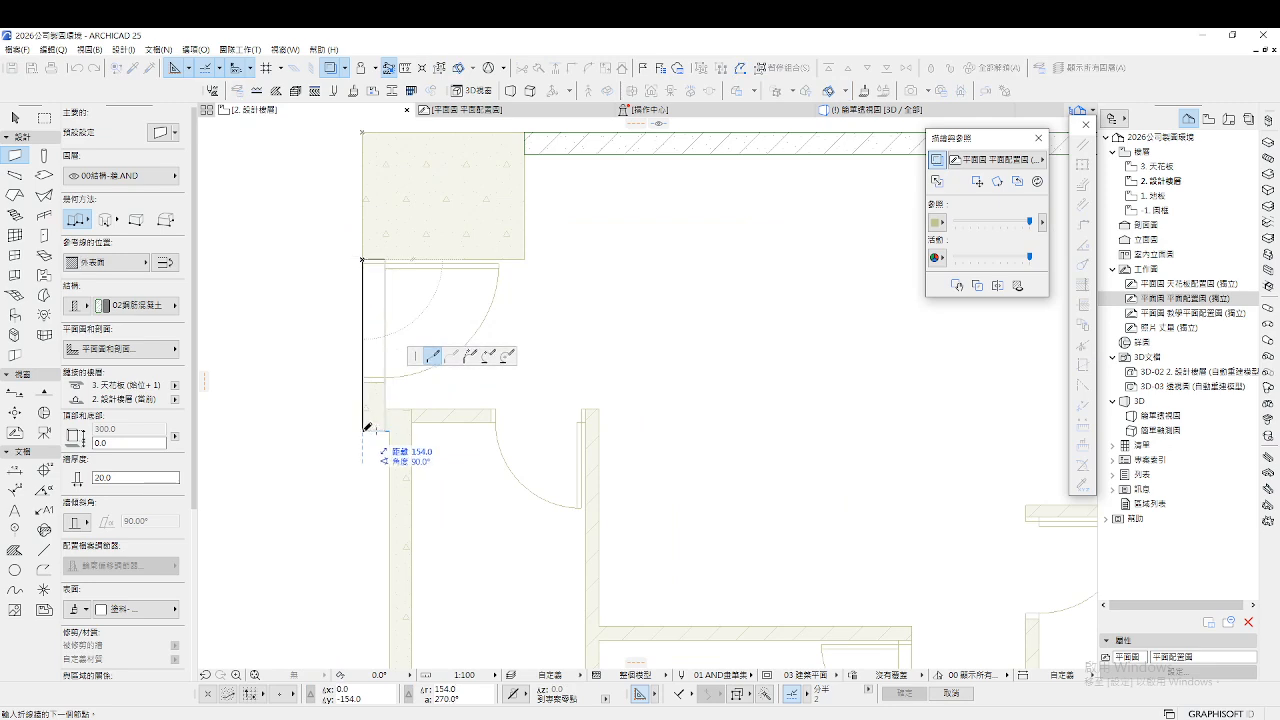
click(363, 431)
click(389, 431)
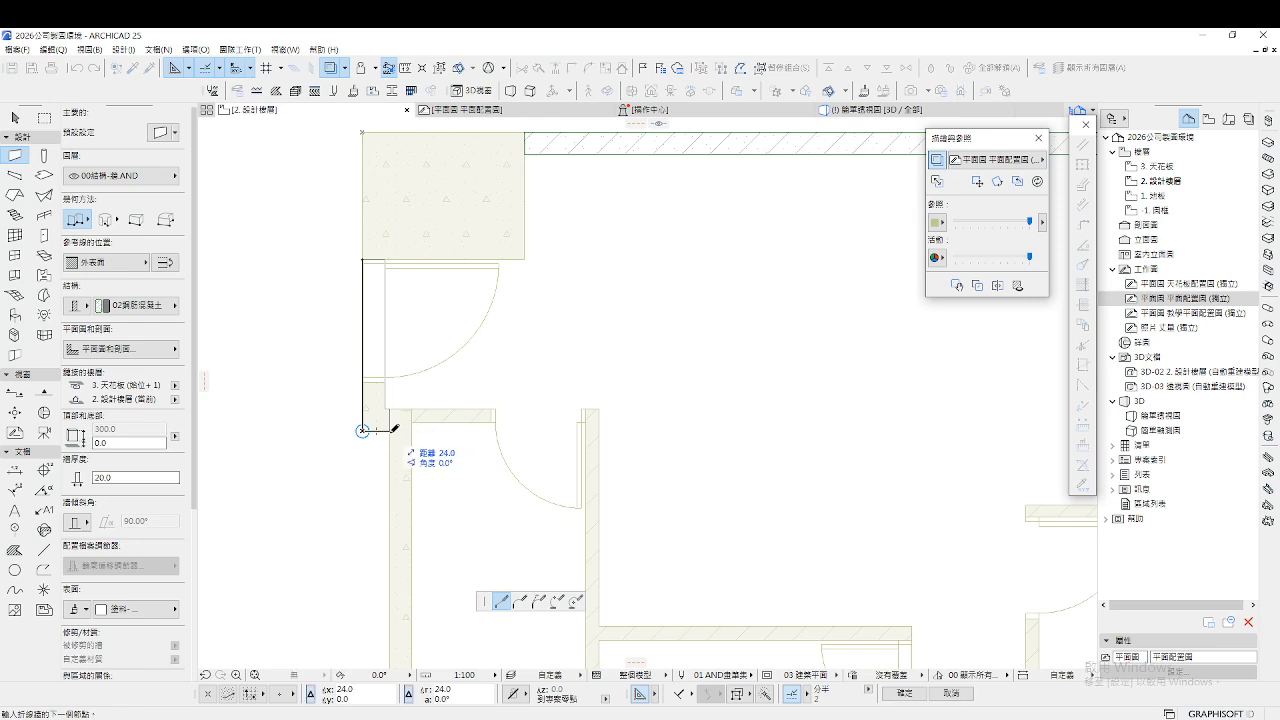
scroll(415, 387, down, 1)
scroll(418, 382, down, 4)
scroll(406, 400, up, 4)
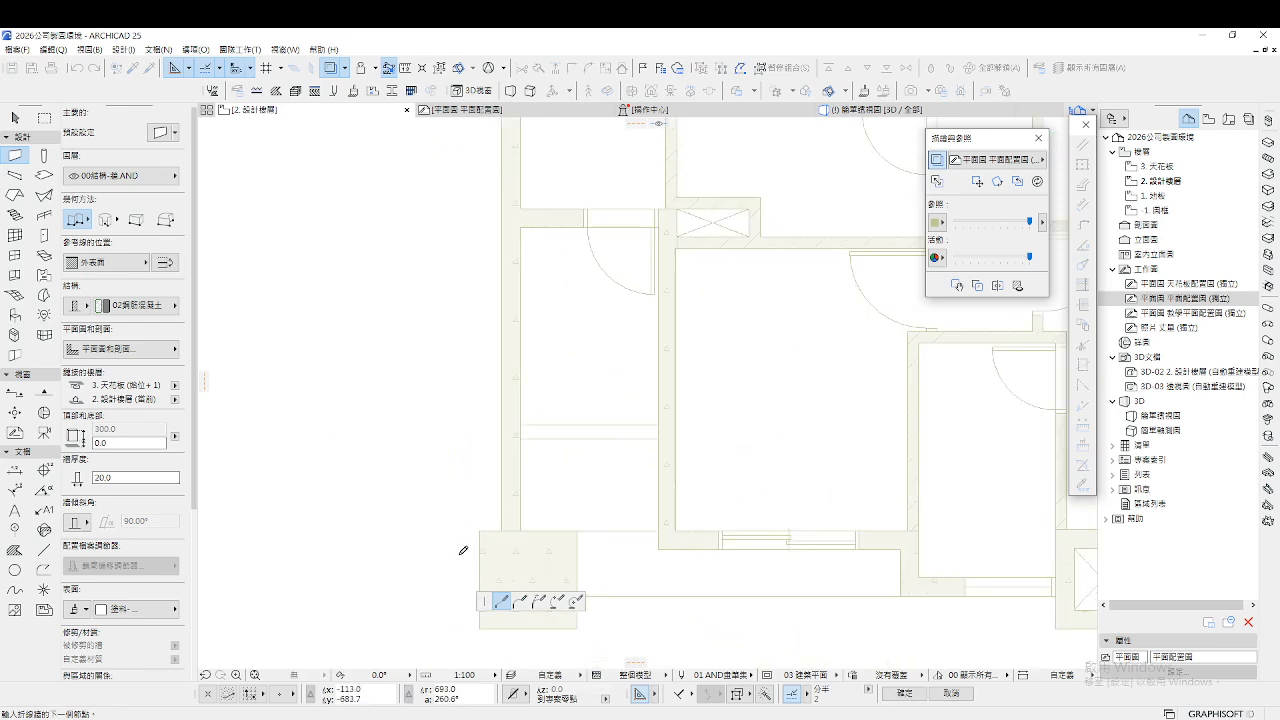
double_click(501, 527)
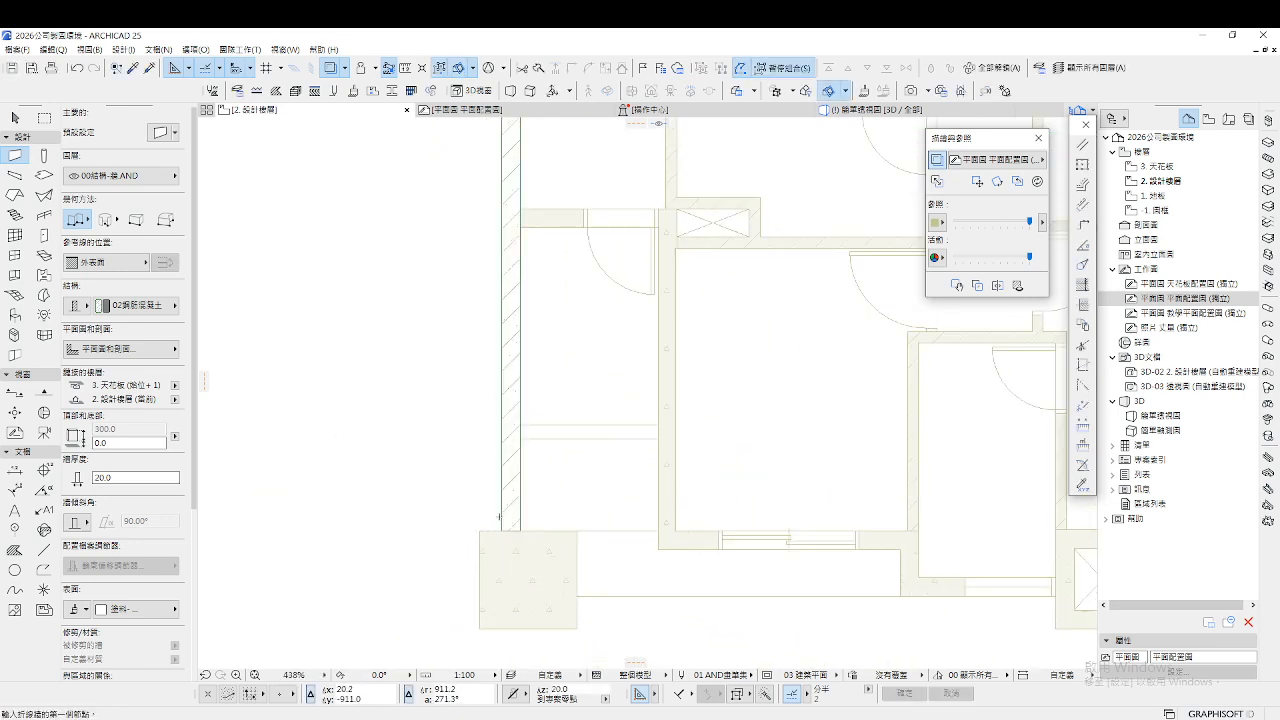
Chain inside-face walls from the left wall's corner to the room corner, cancelling the misplaced segment
click(520, 208)
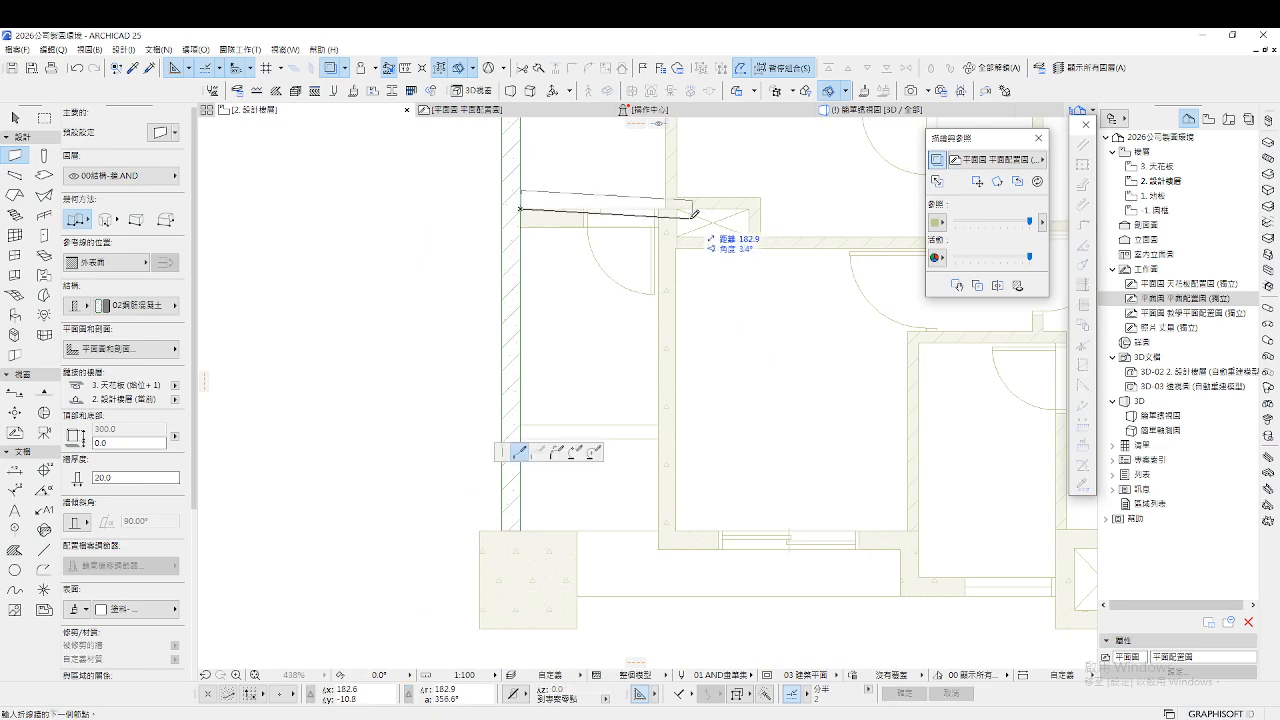
key(c)
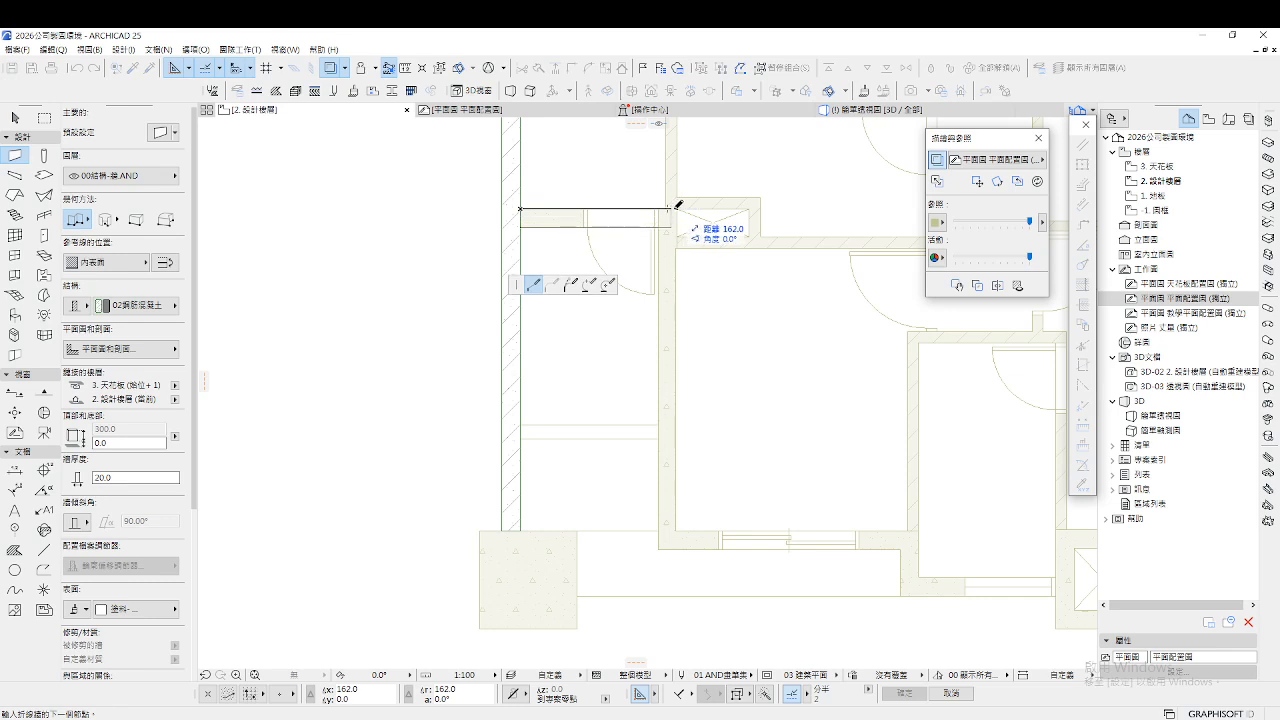
scroll(677, 207, up, 4)
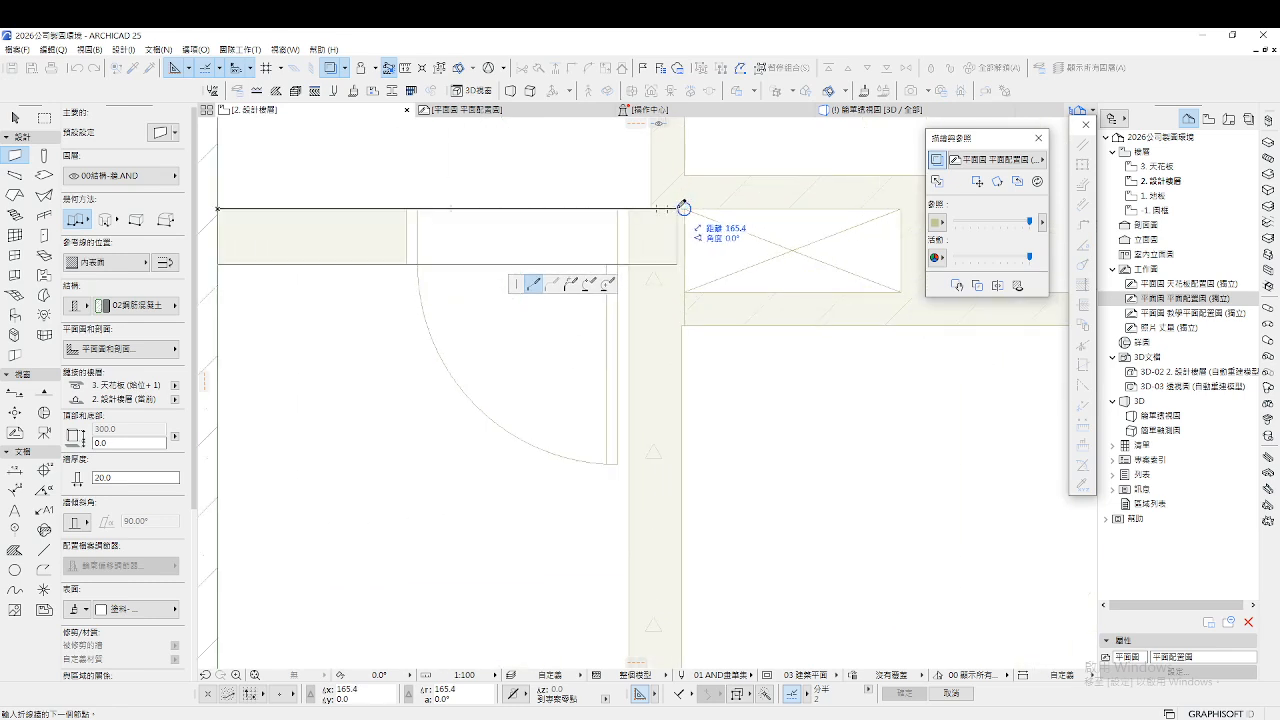
click(684, 208)
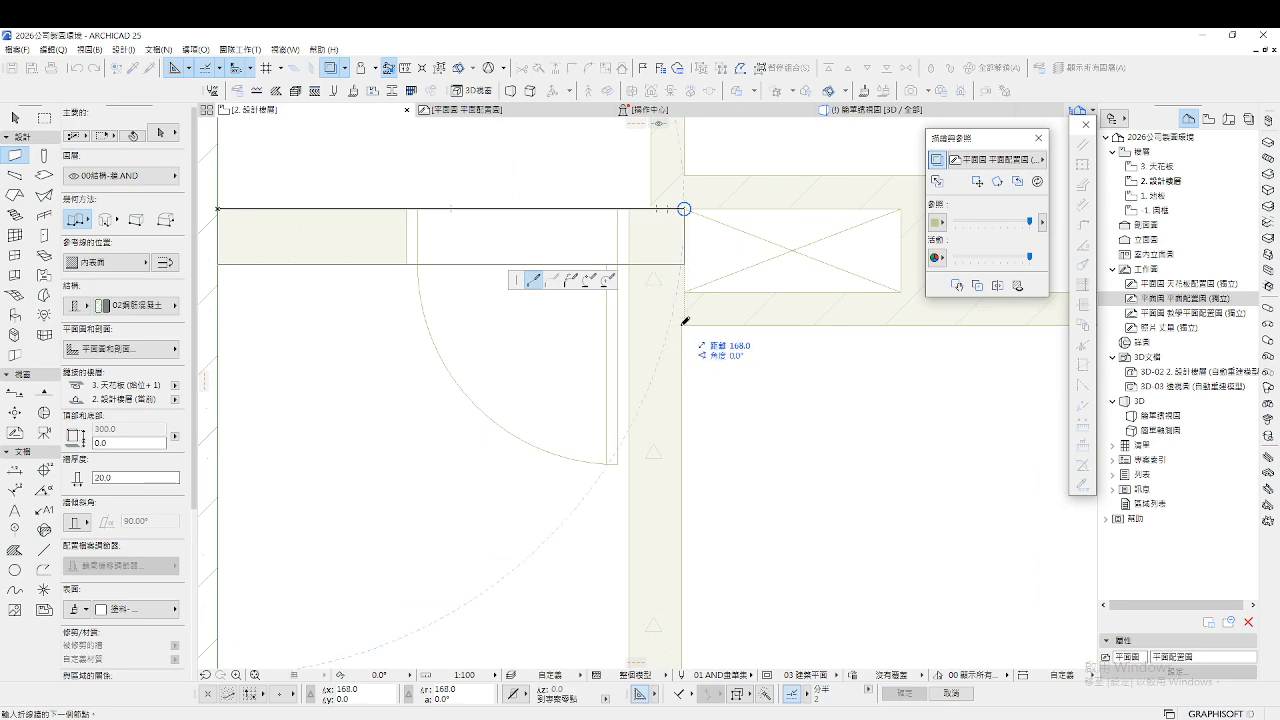
scroll(684, 322, up, 4)
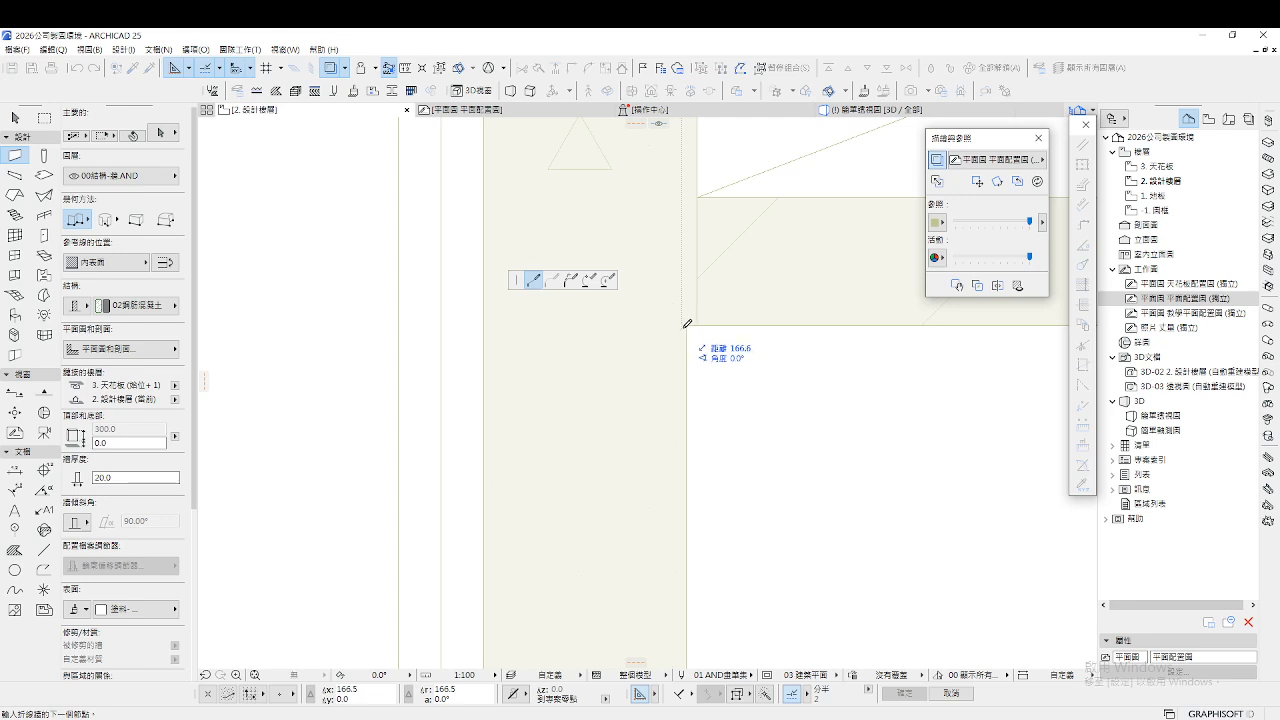
click(684, 322)
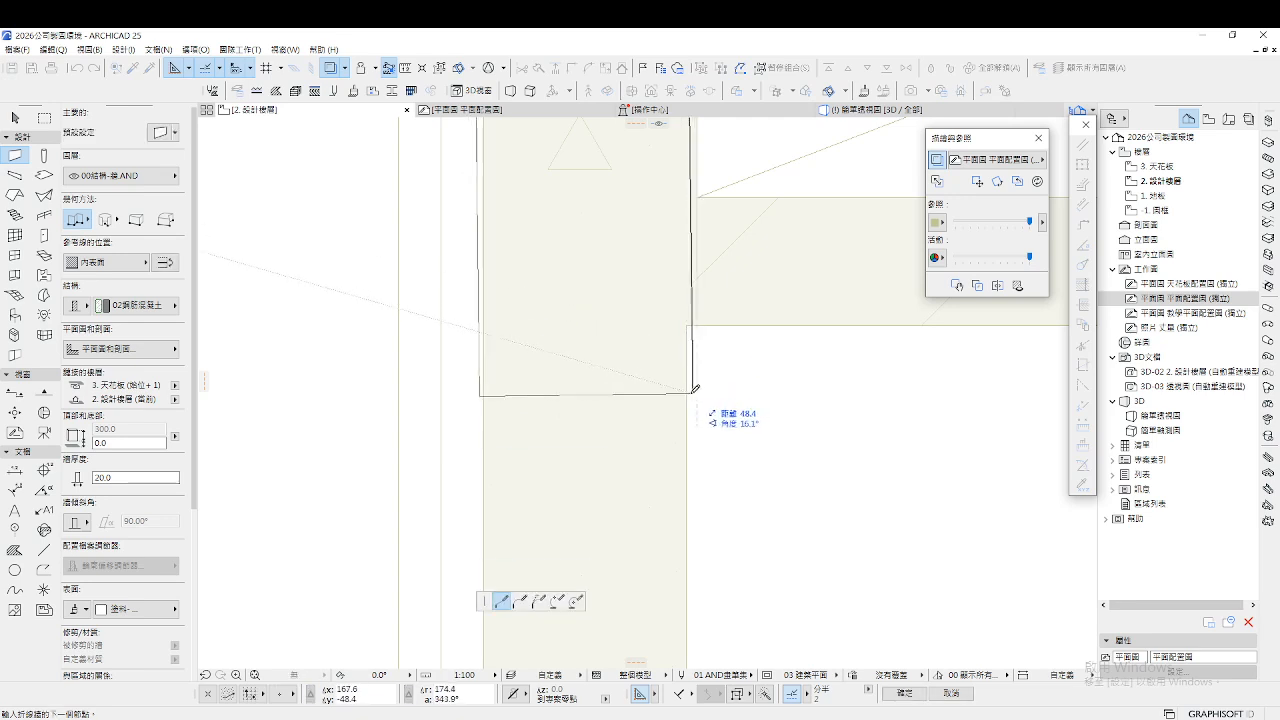
scroll(677, 385, down, 4)
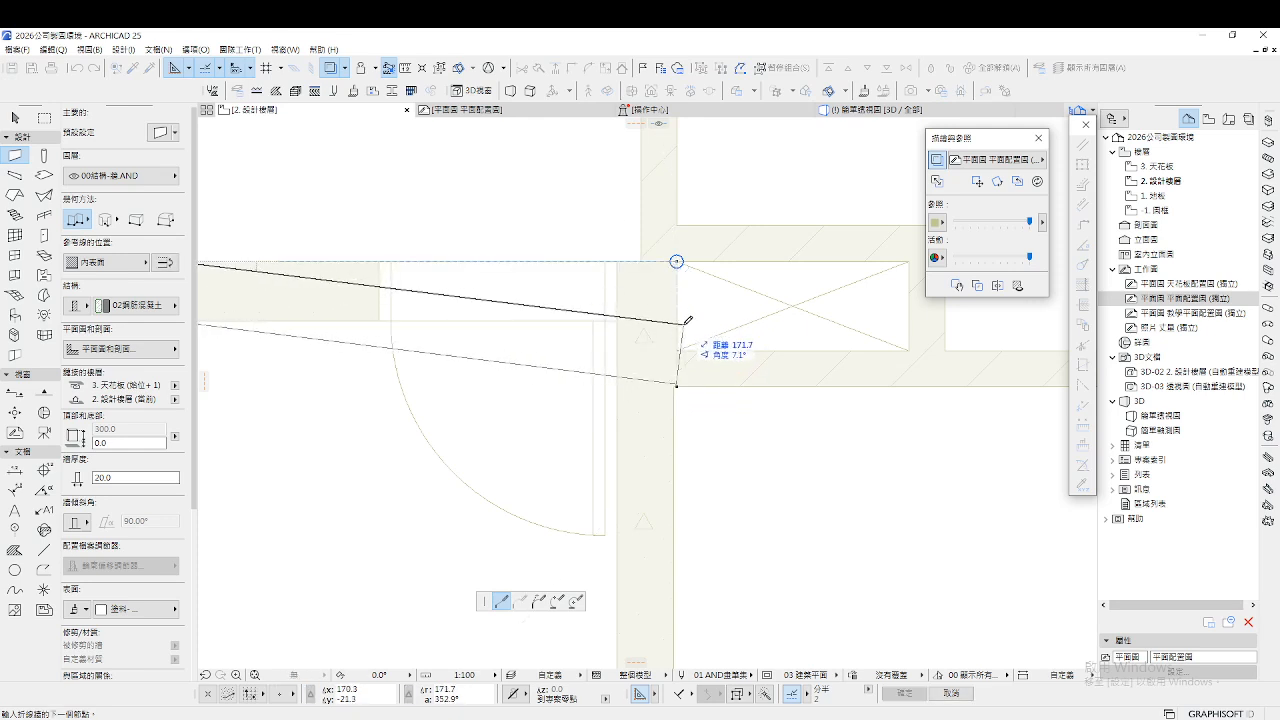
scroll(749, 346, down, 3)
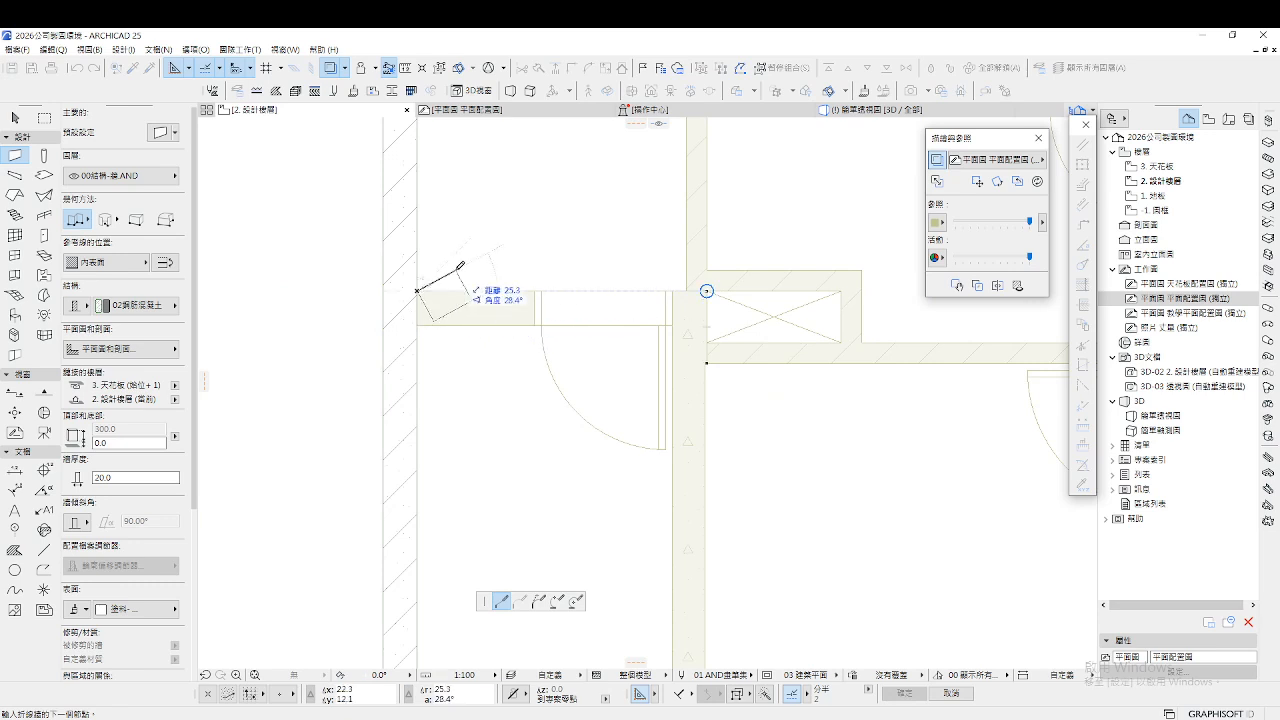
key(Escape)
Chain a lower wall from the left wall across to the room corner and down to the right
click(417, 325)
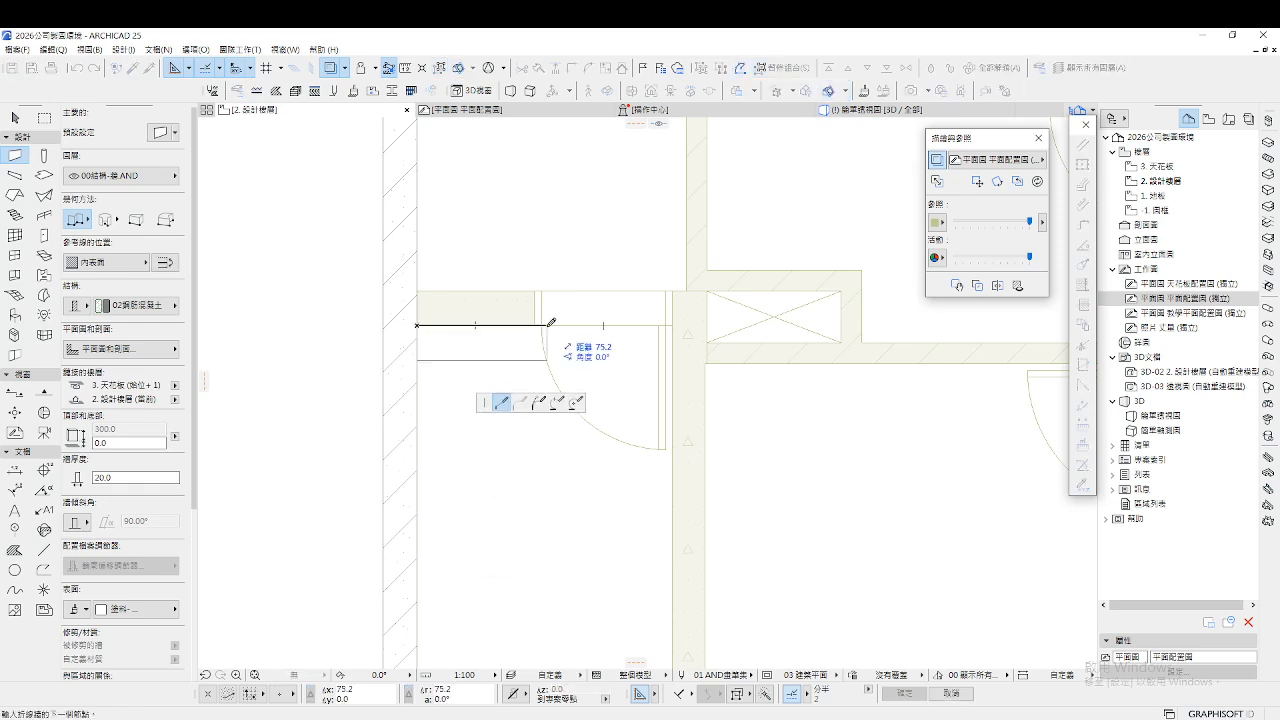
click(686, 321)
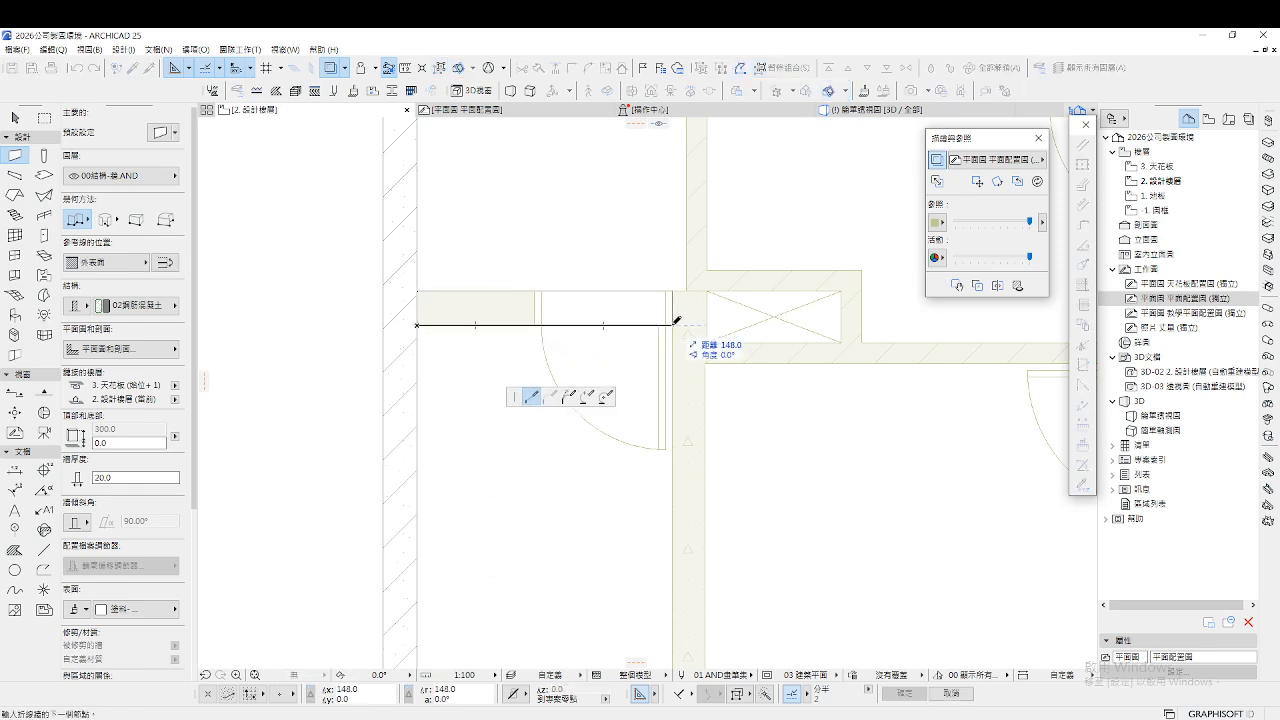
scroll(674, 357, down, 3)
scroll(686, 406, up, 3)
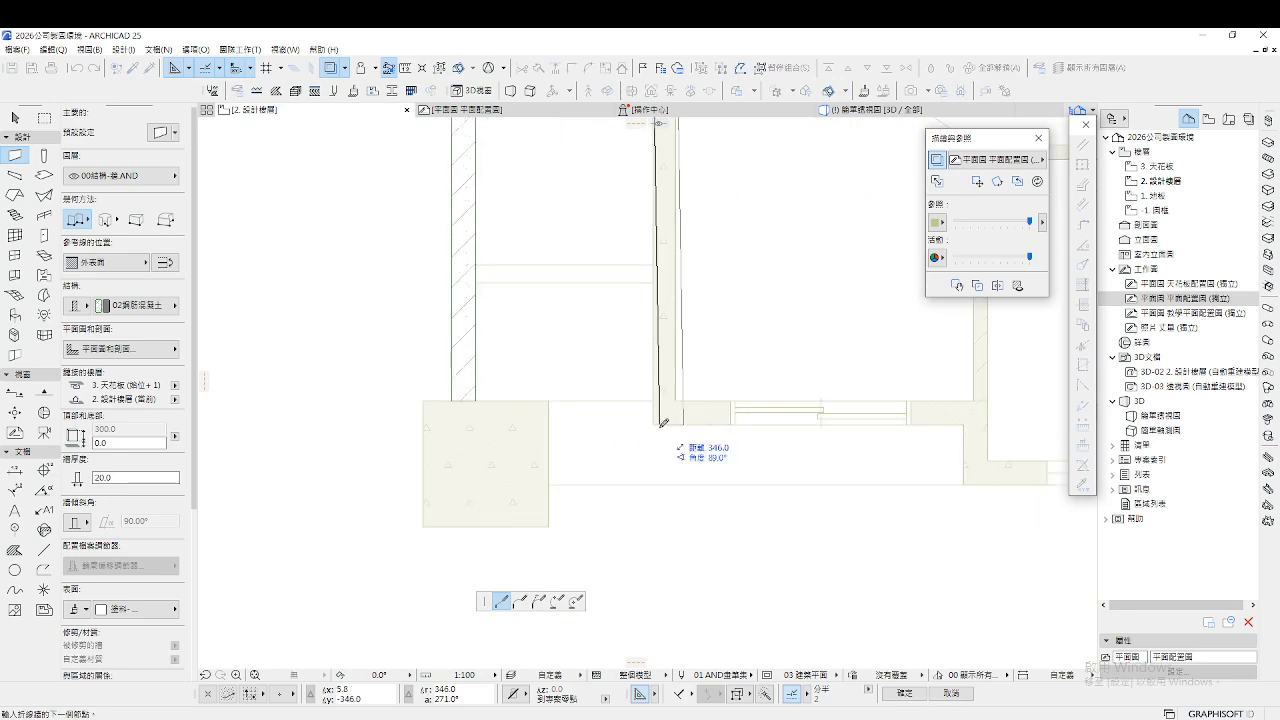
scroll(958, 433, up, 3)
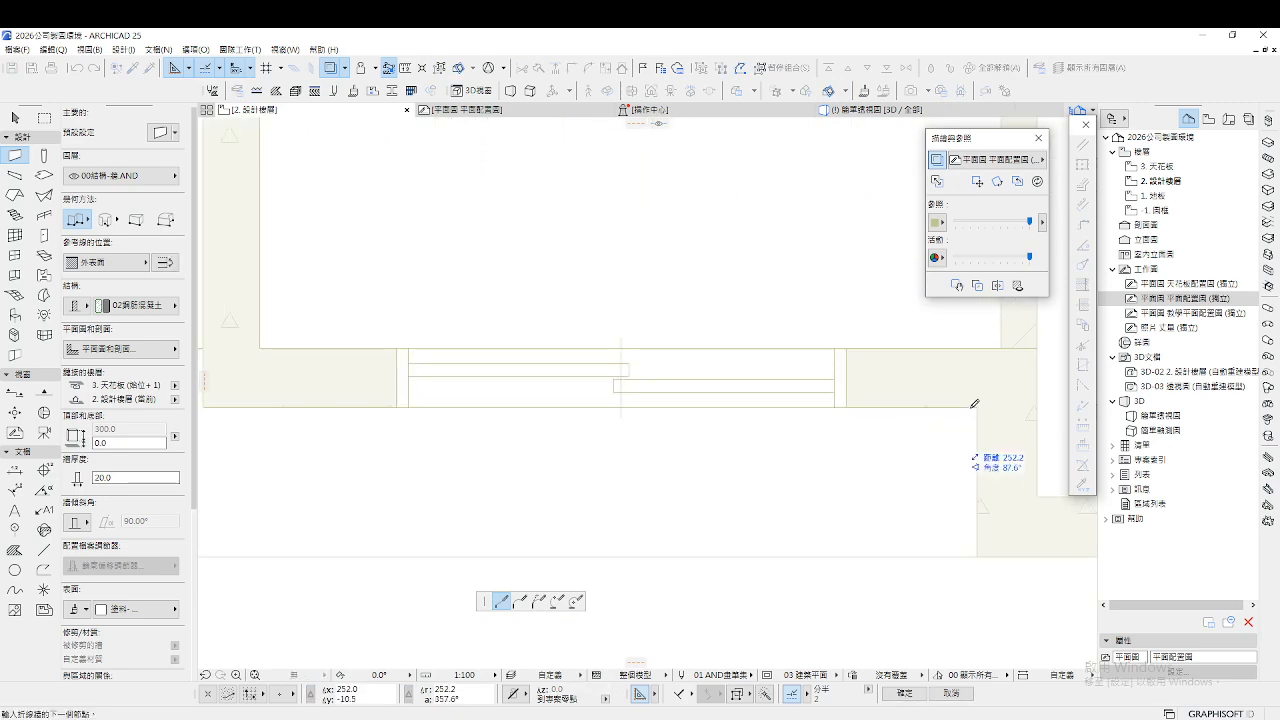
click(980, 403)
scroll(694, 483, down, 5)
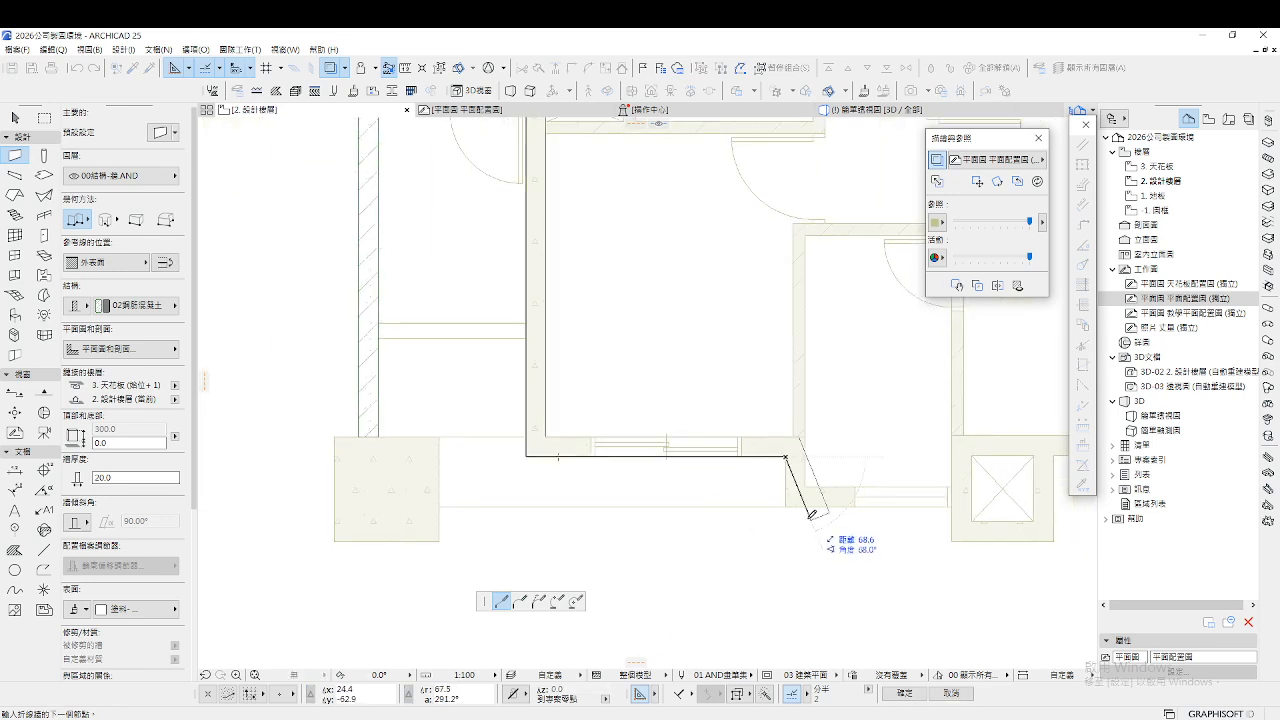
click(786, 506)
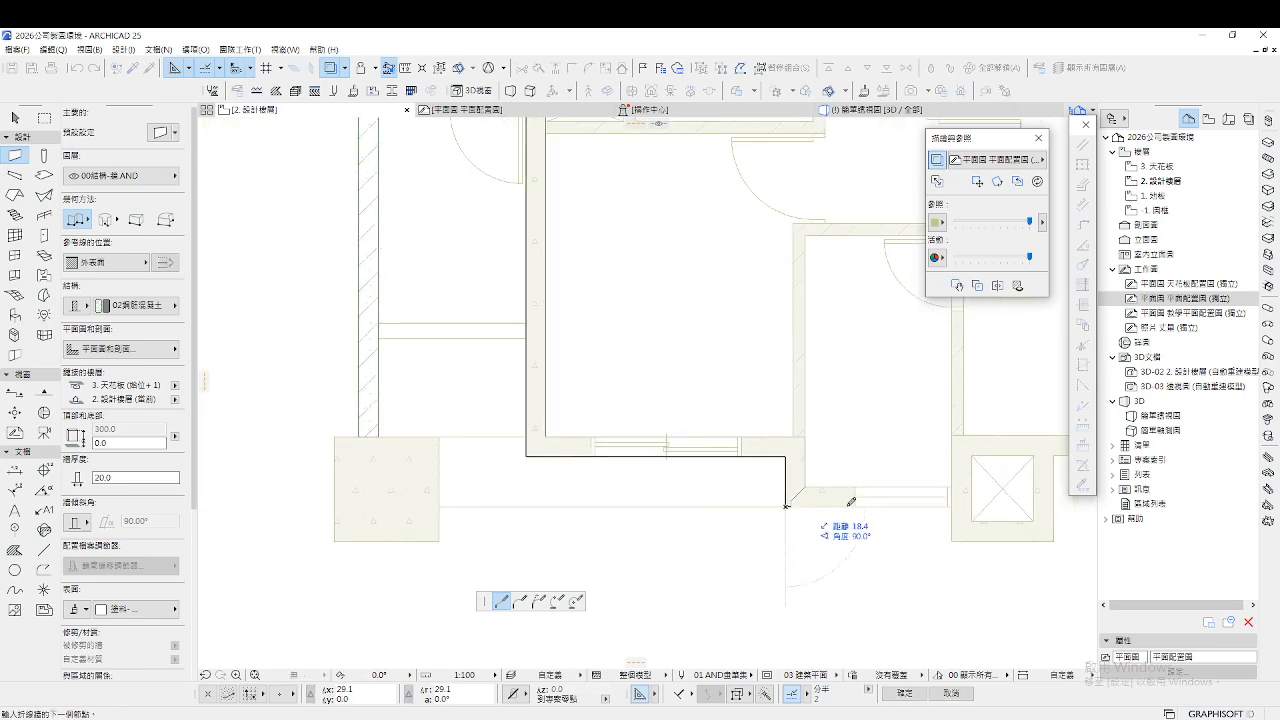
double_click(956, 504)
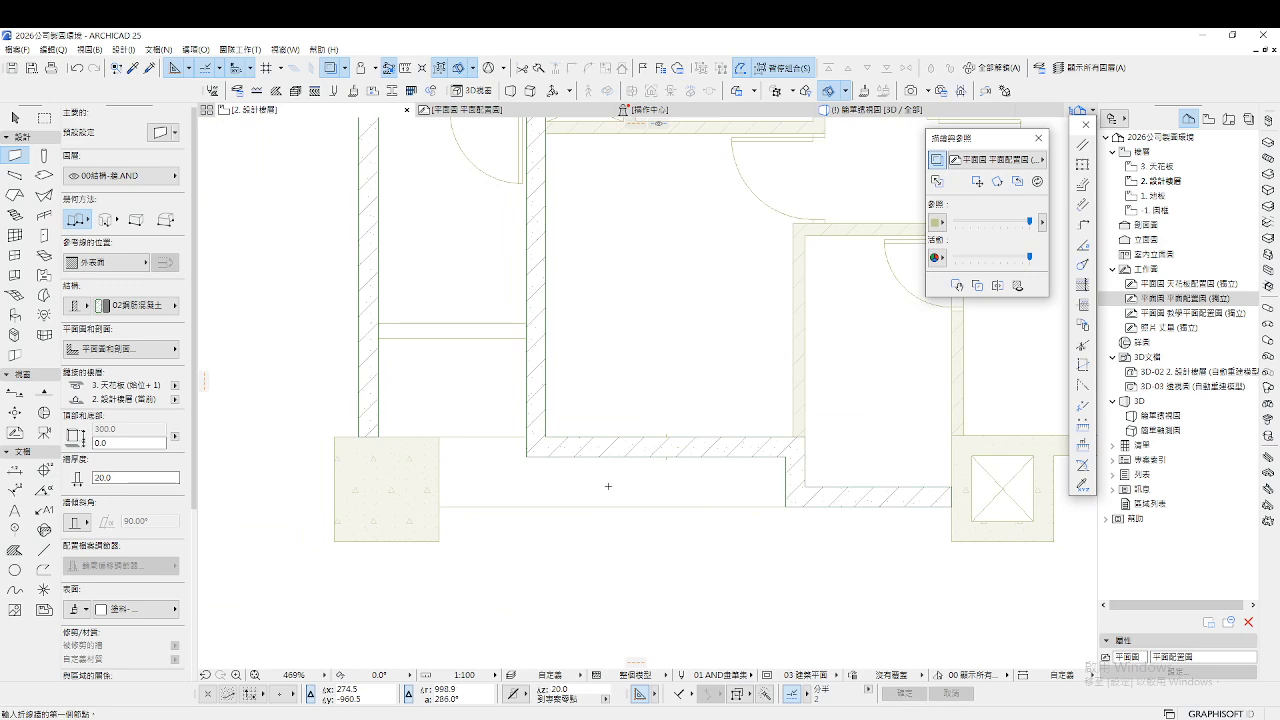
Wall around the X-marked shaft, running from the column corner left, down, and right
scroll(608, 486, down, 5)
scroll(571, 373, up, 3)
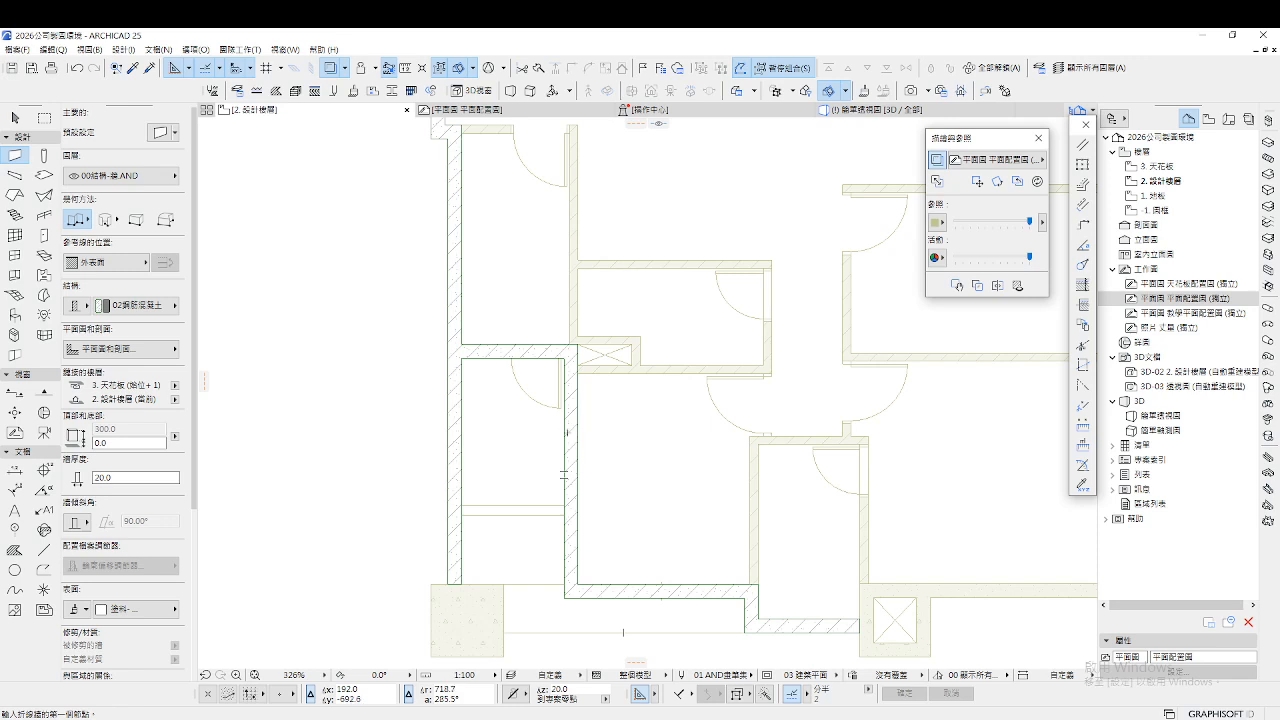
scroll(565, 350, up, 3)
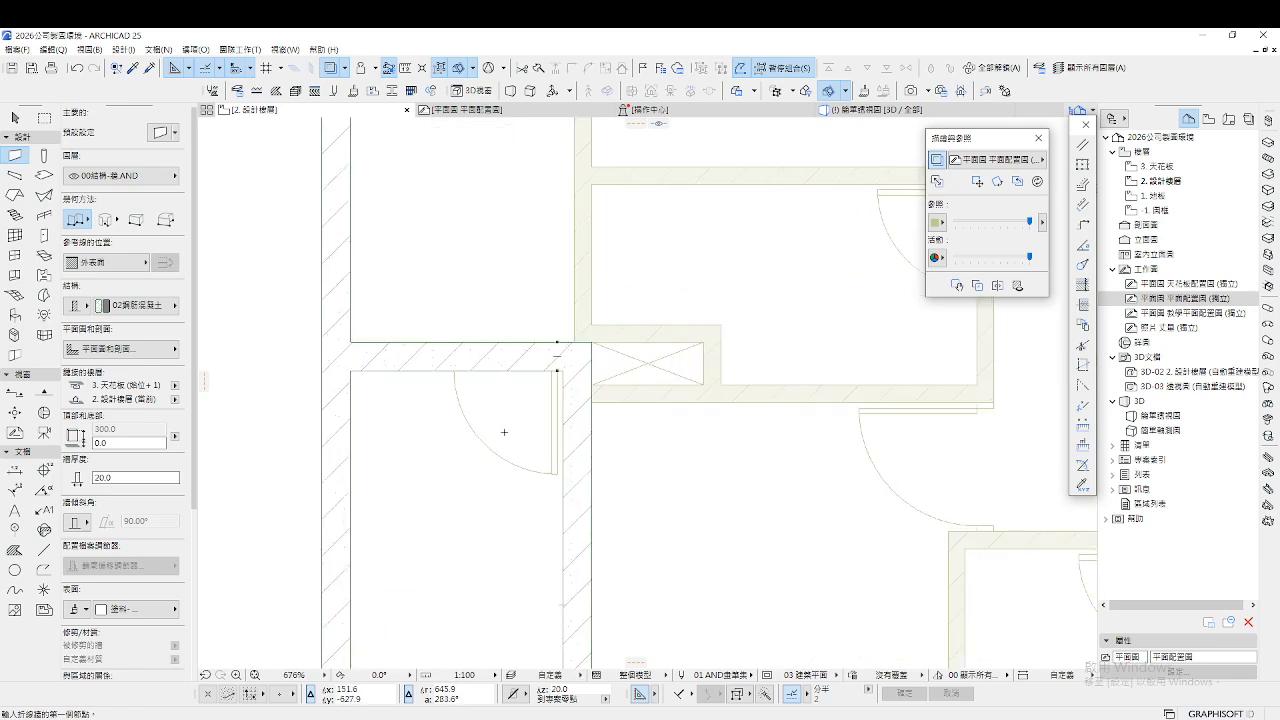
scroll(504, 432, down, 2)
scroll(499, 431, down, 2)
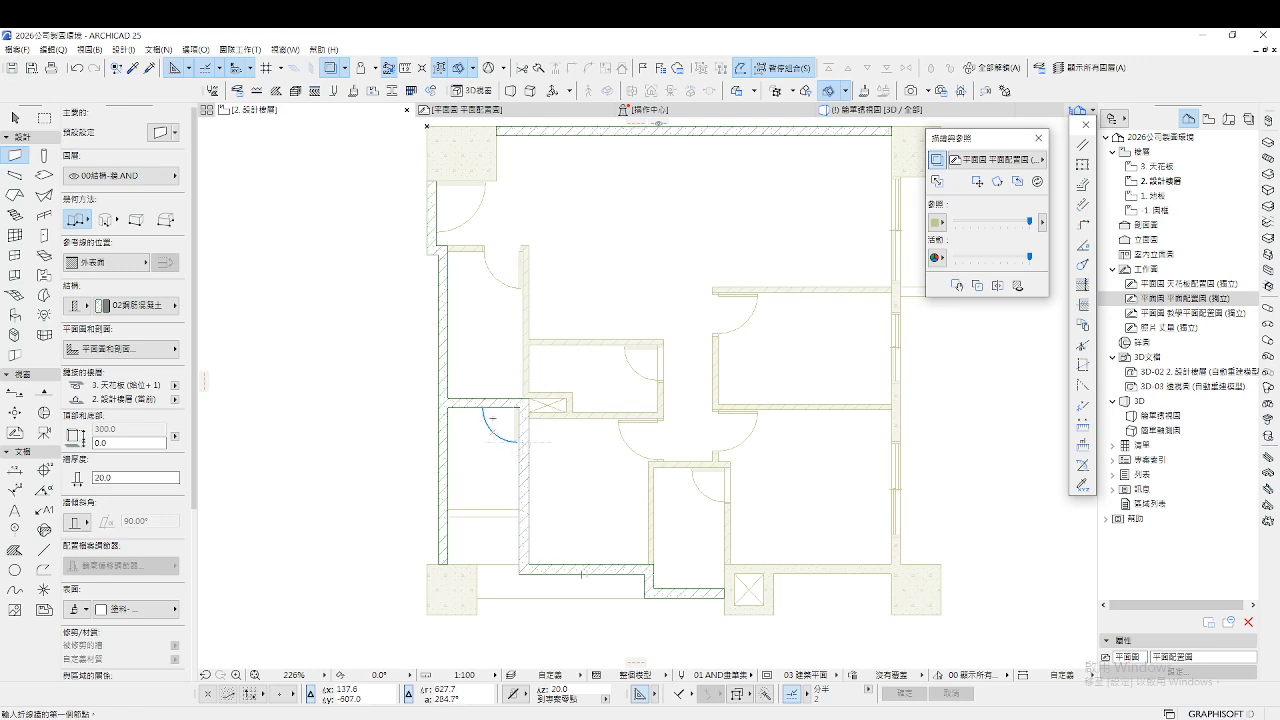
scroll(680, 470, up, 4)
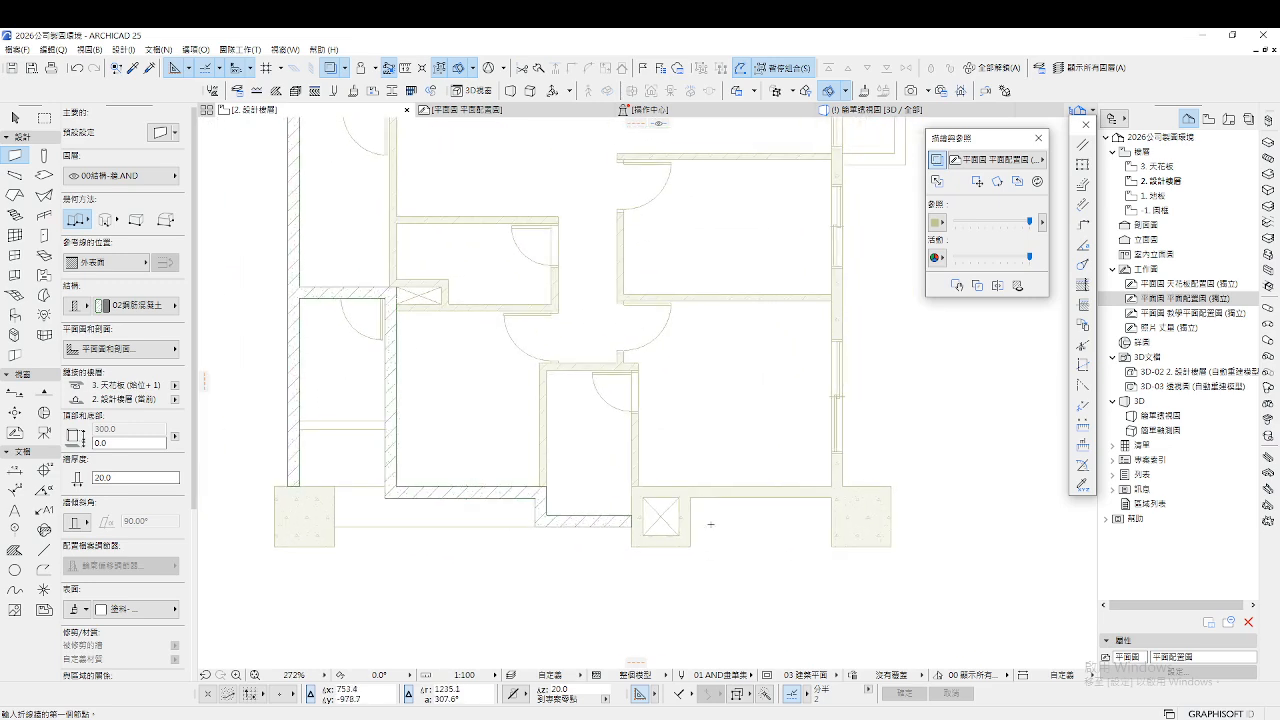
scroll(838, 487, up, 1)
click(849, 465)
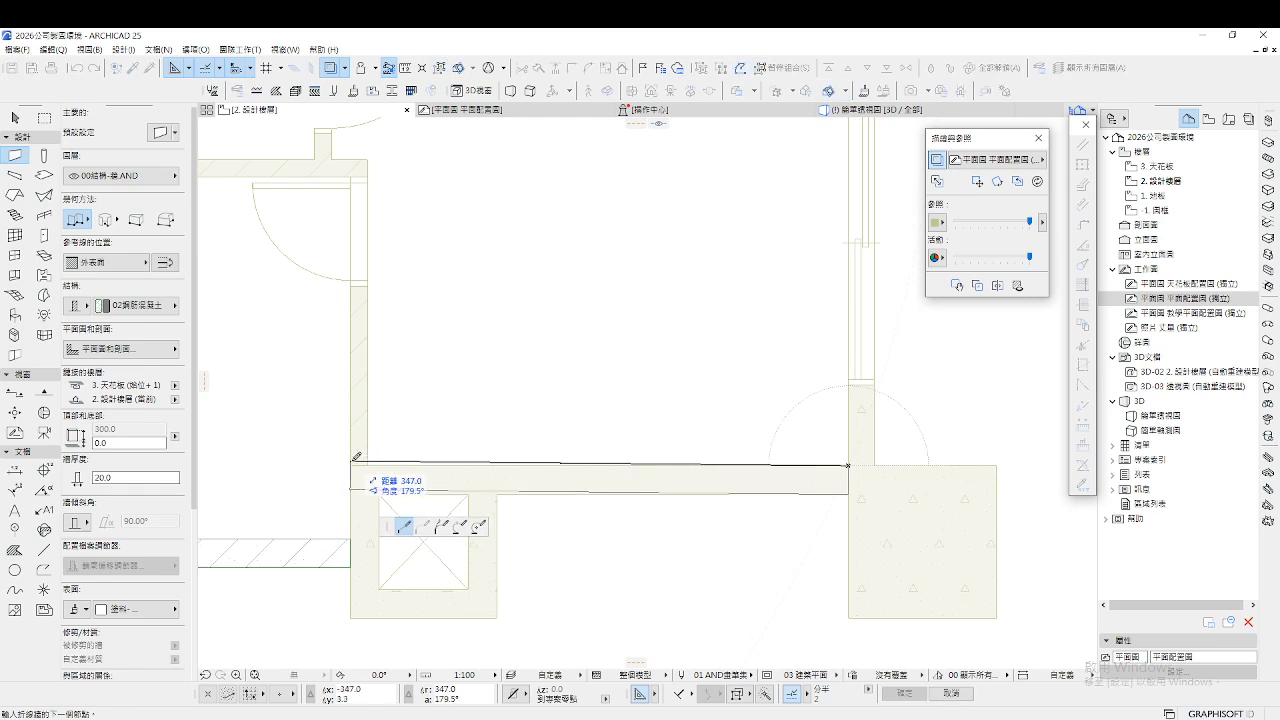
click(350, 466)
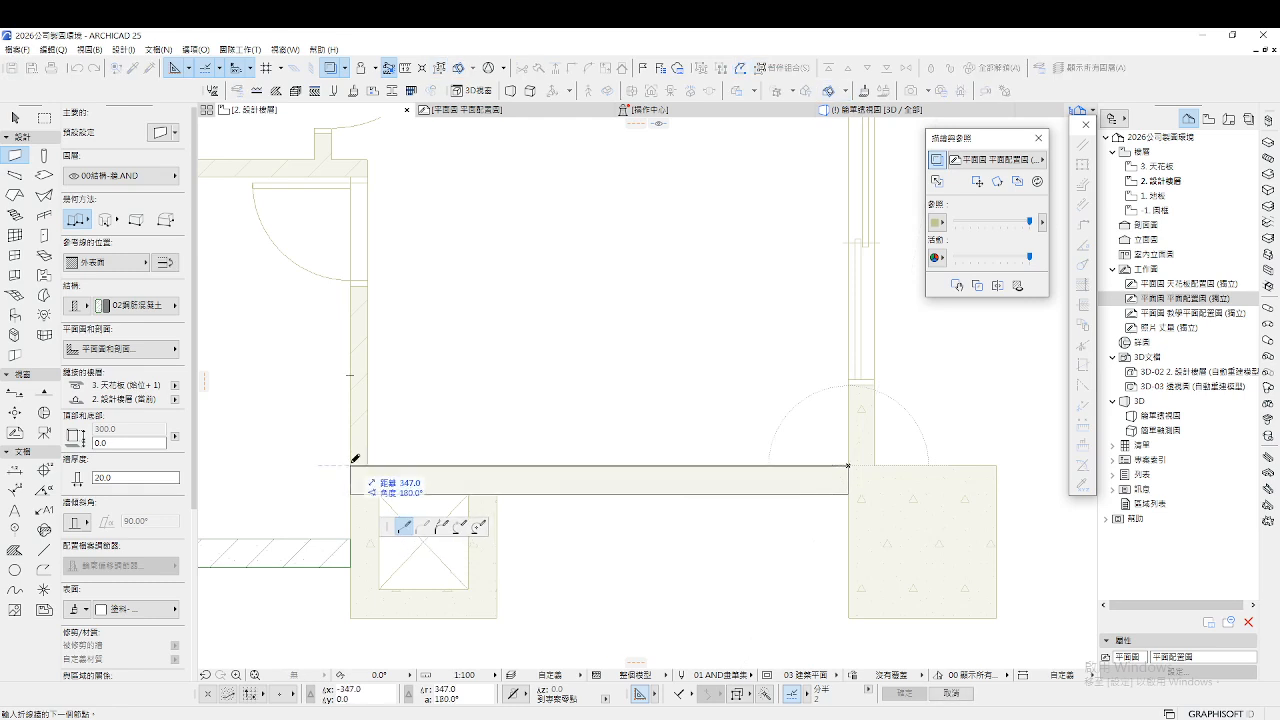
click(350, 617)
click(497, 617)
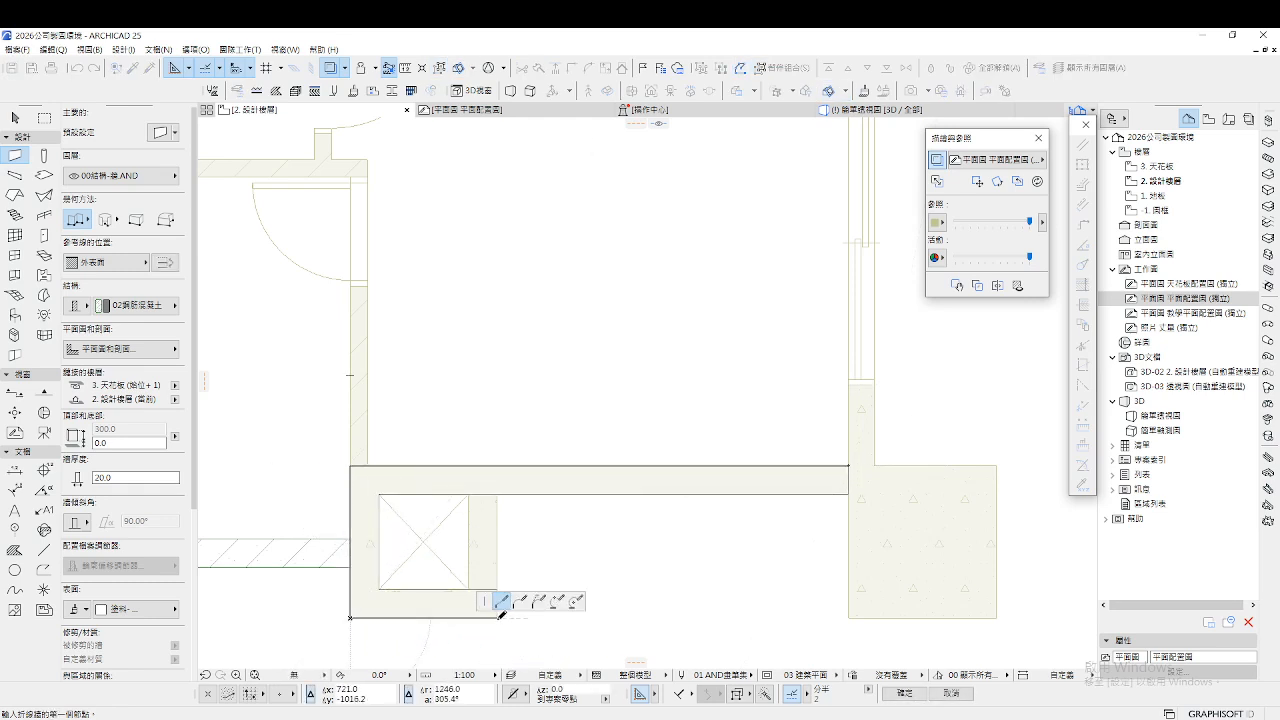
double_click(499, 493)
scroll(499, 490, down, 1)
middle_drag(894, 482, 739, 493)
scroll(698, 490, up, 3)
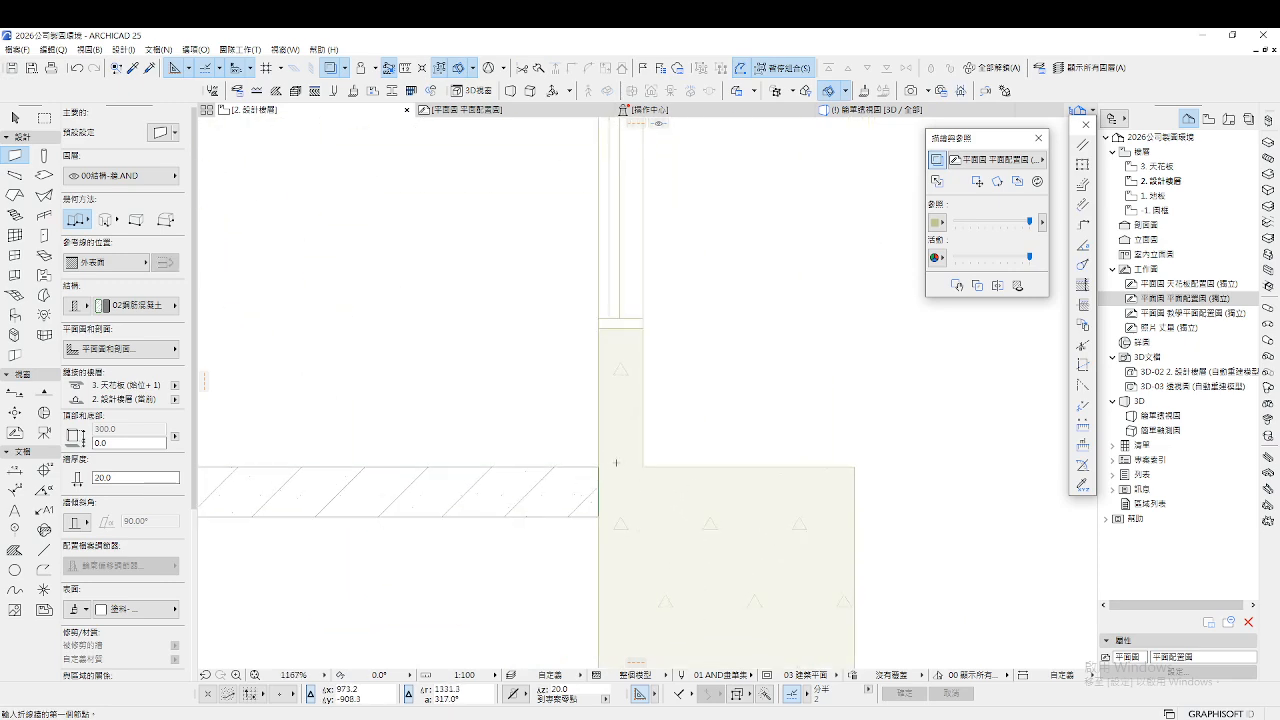
Measure the 18.0 gap at the wall corner
key(m)
click(598, 466)
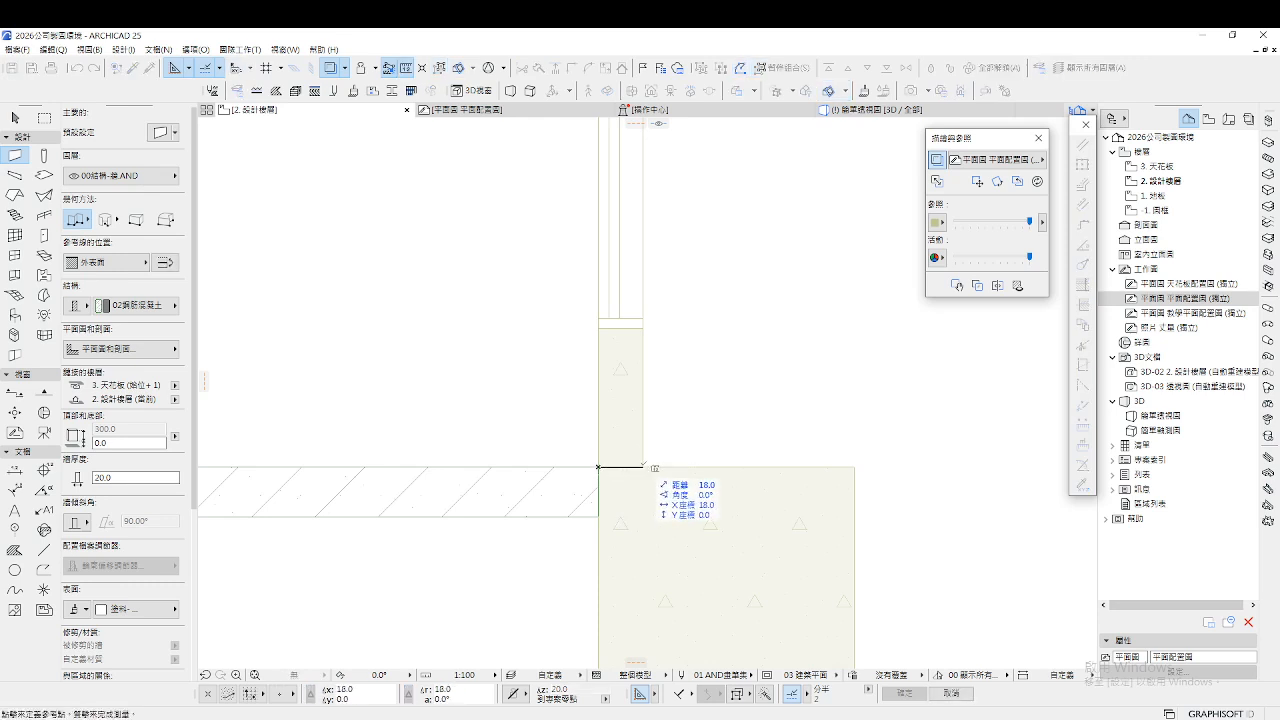
key(Escape)
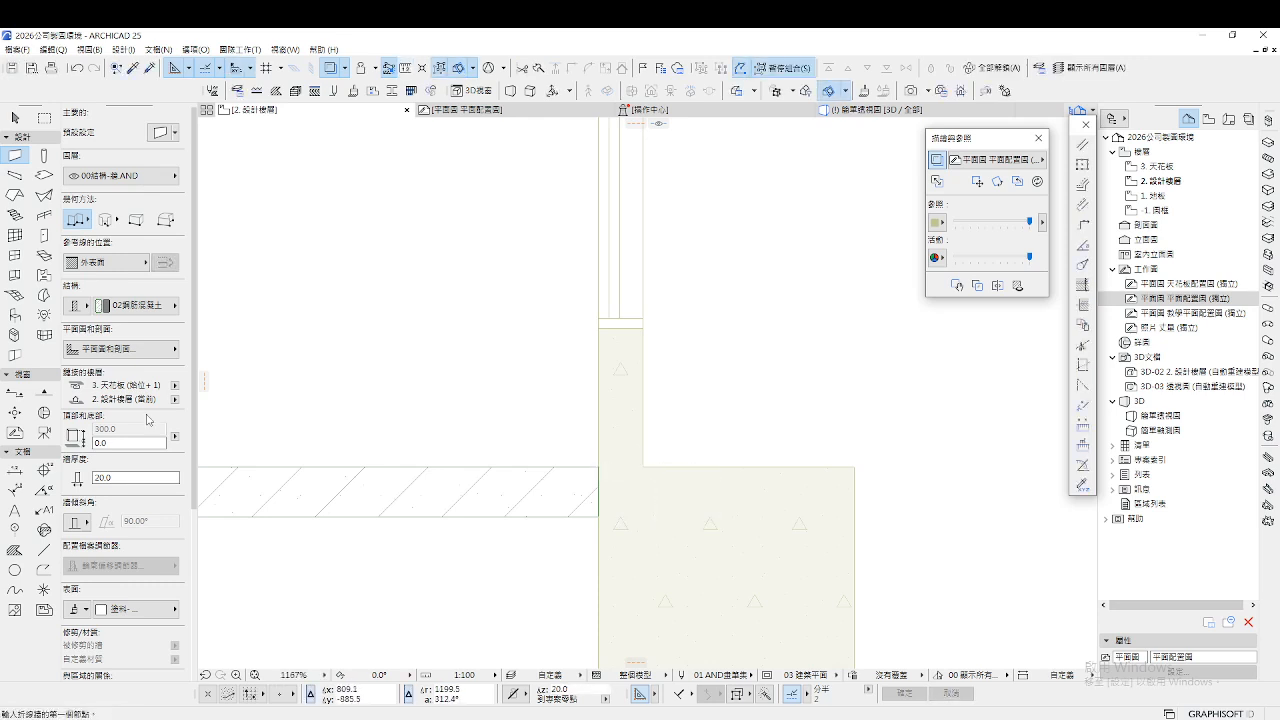
Set the wall thickness to 18, then start and cancel a wall from the corner
click(136, 477)
click(599, 466)
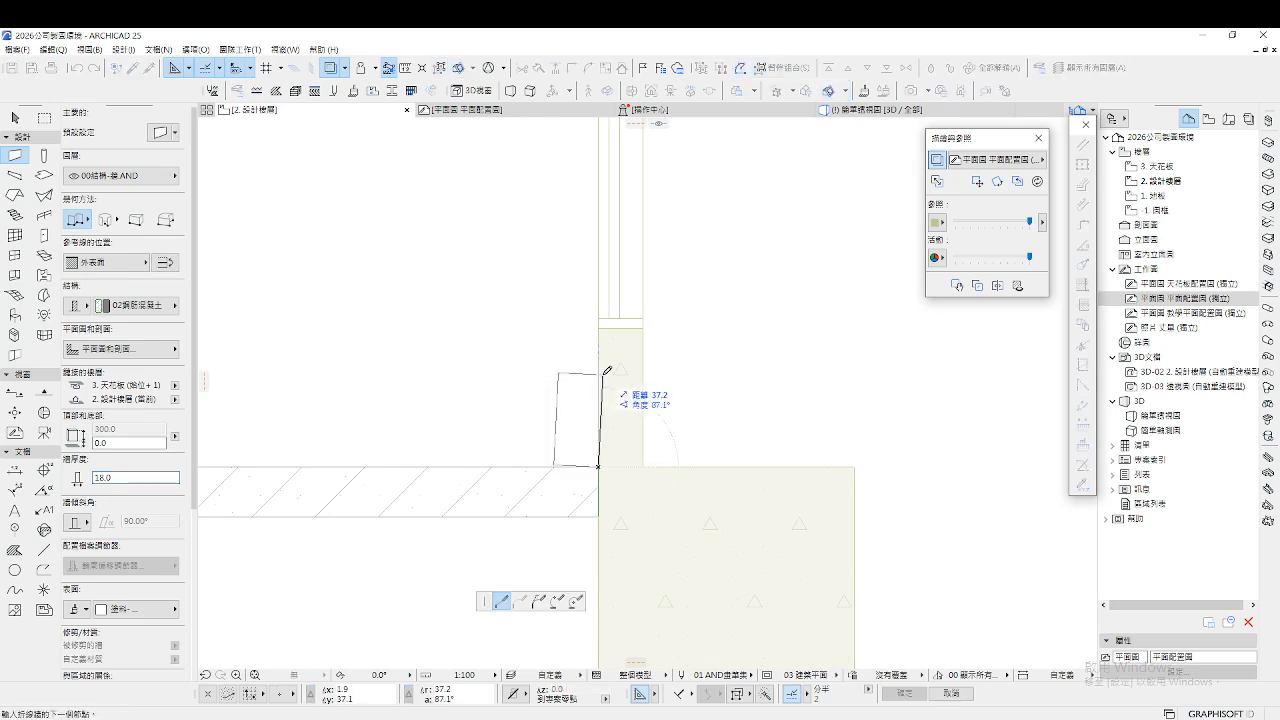
scroll(600, 360, down, 6)
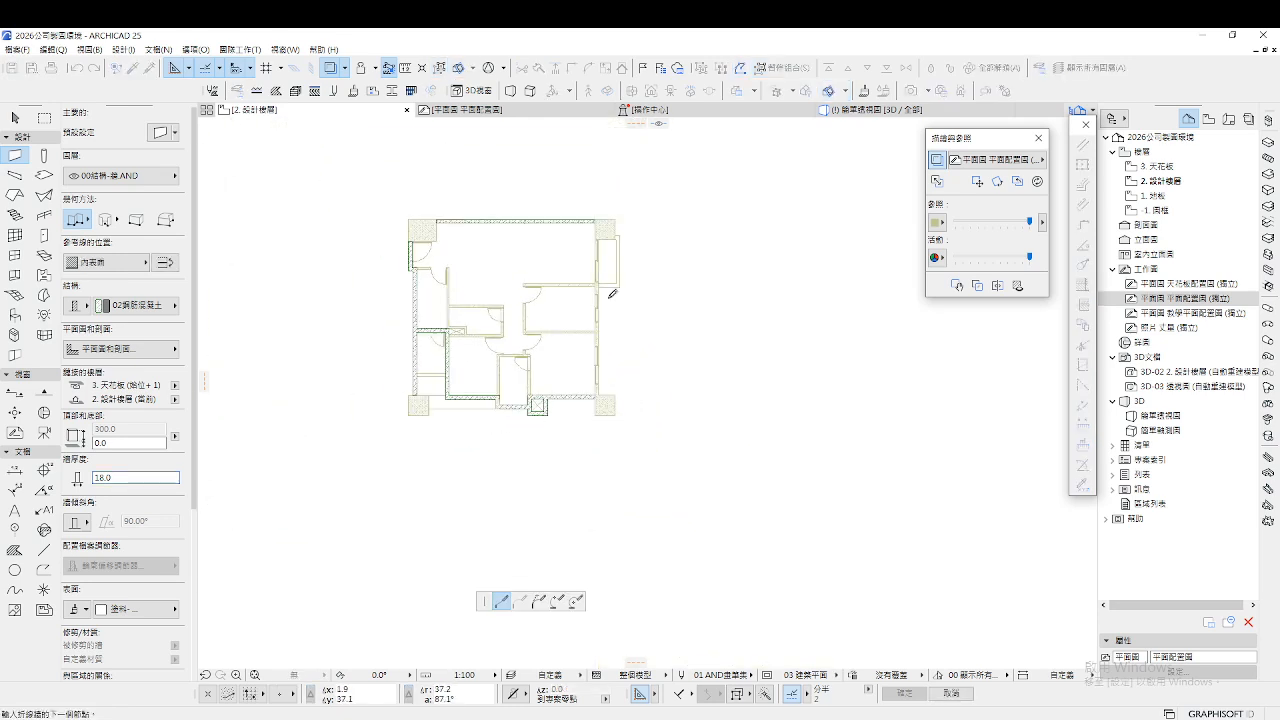
scroll(575, 273, up, 4)
scroll(575, 273, up, 3)
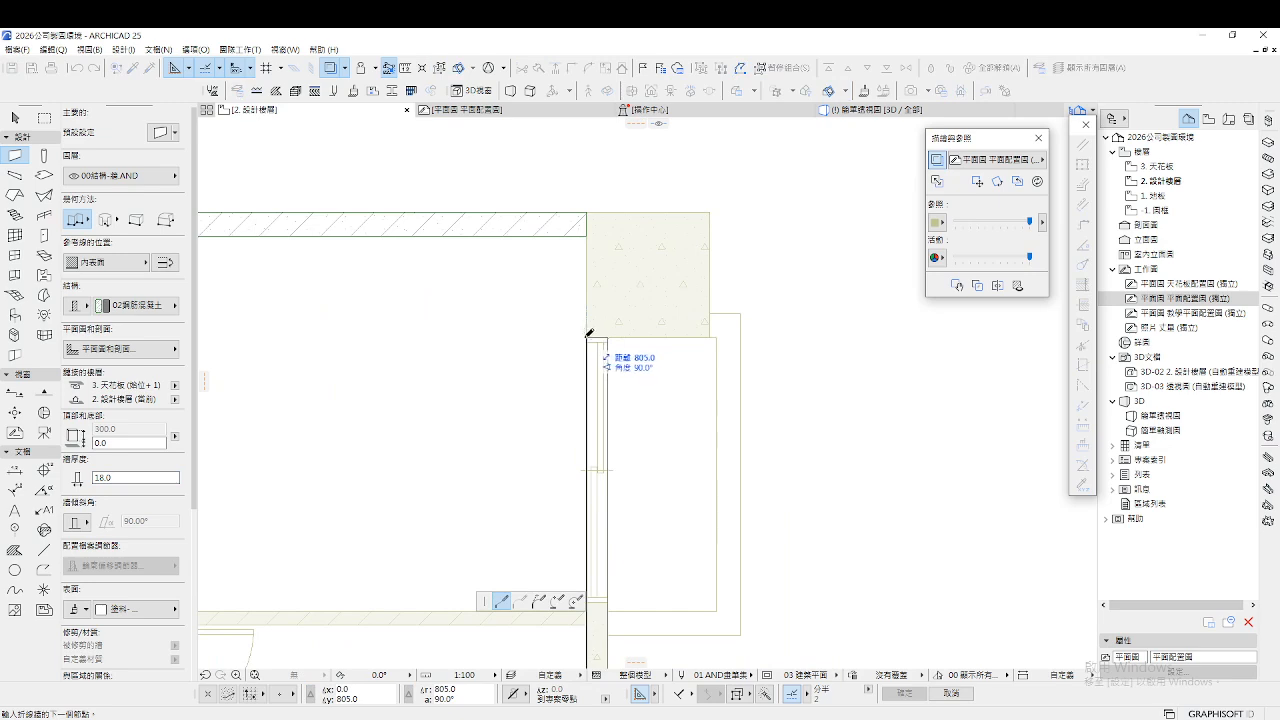
key(Escape)
Close the upper-left opening with a short wall
scroll(737, 352, down, 4)
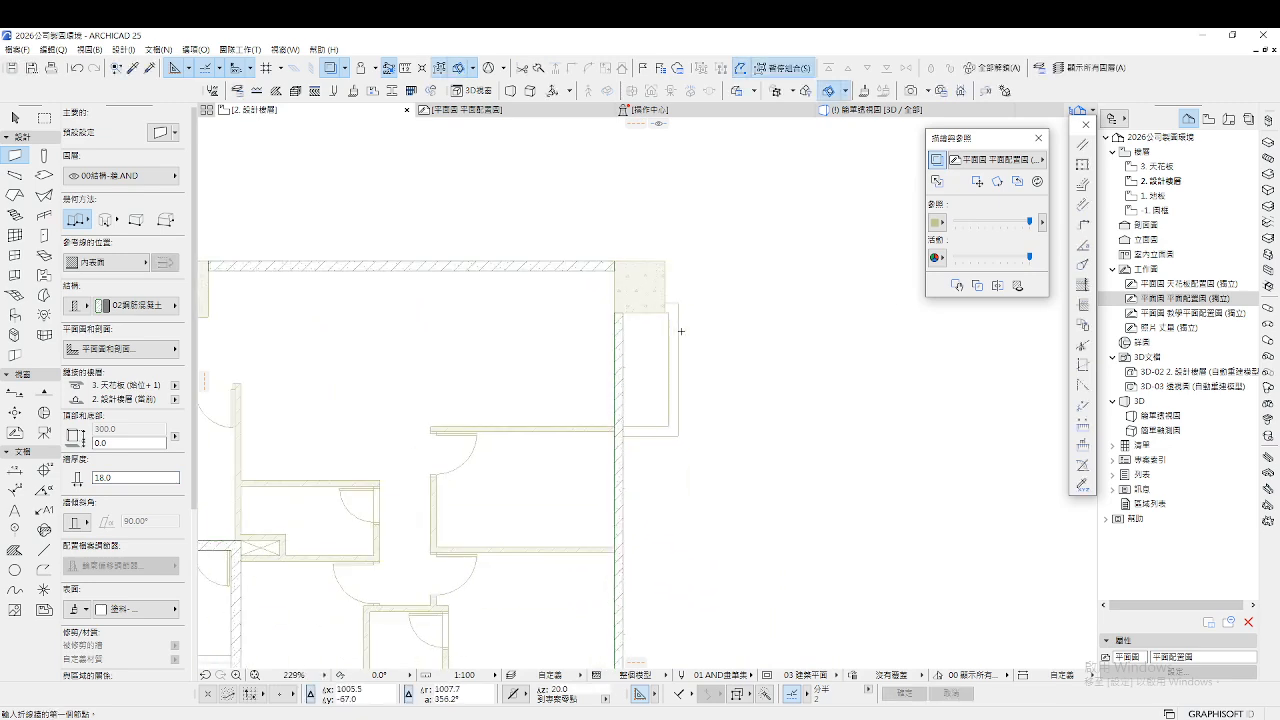
scroll(737, 352, down, 2)
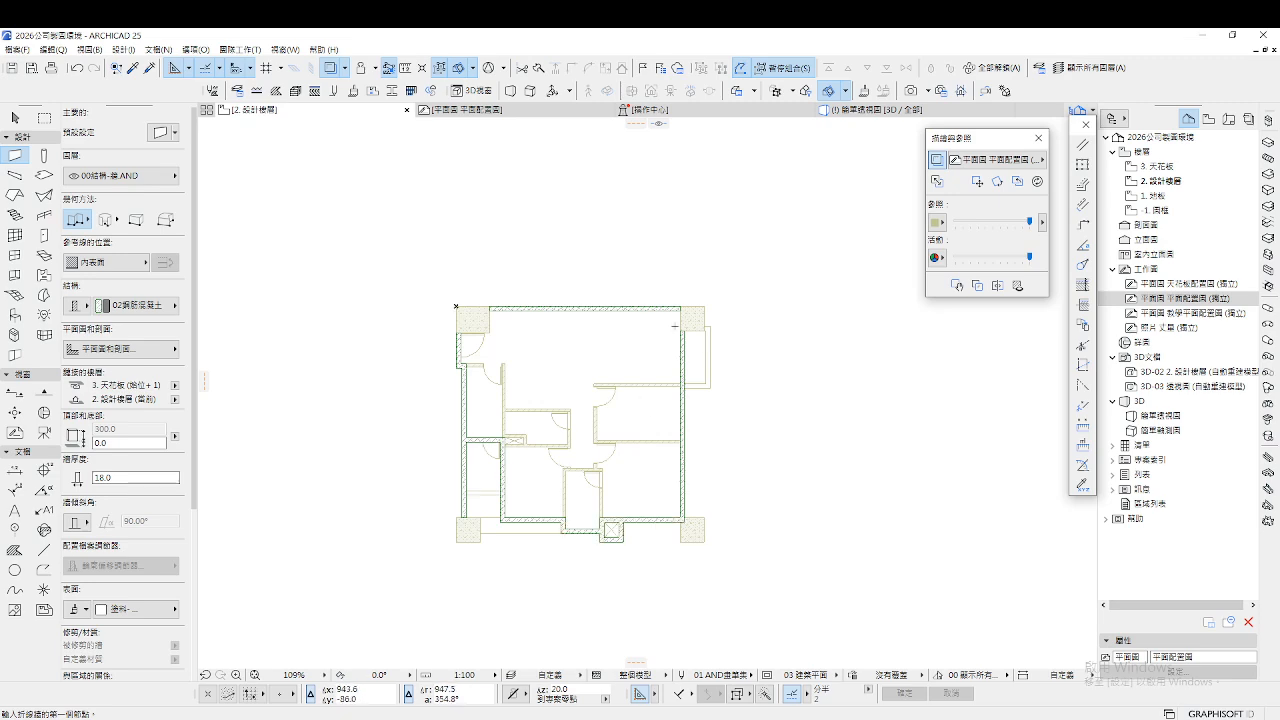
scroll(456, 306, up, 5)
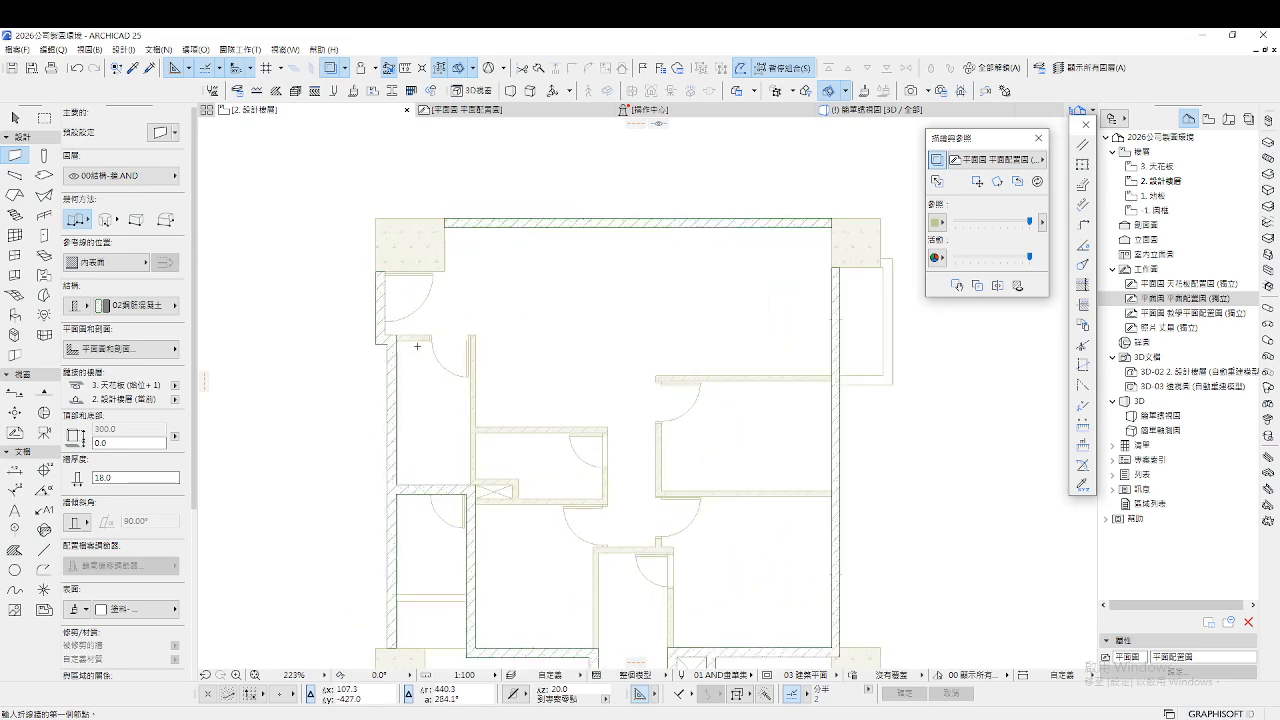
scroll(417, 345, up, 6)
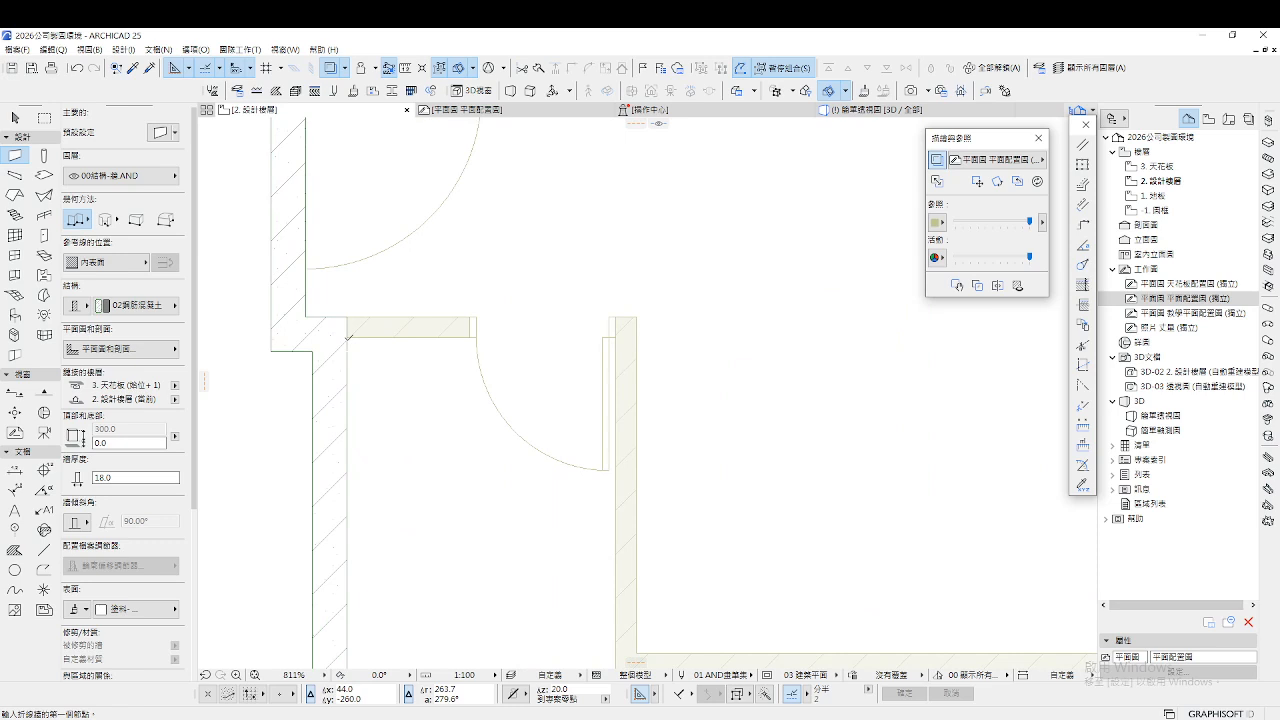
click(347, 318)
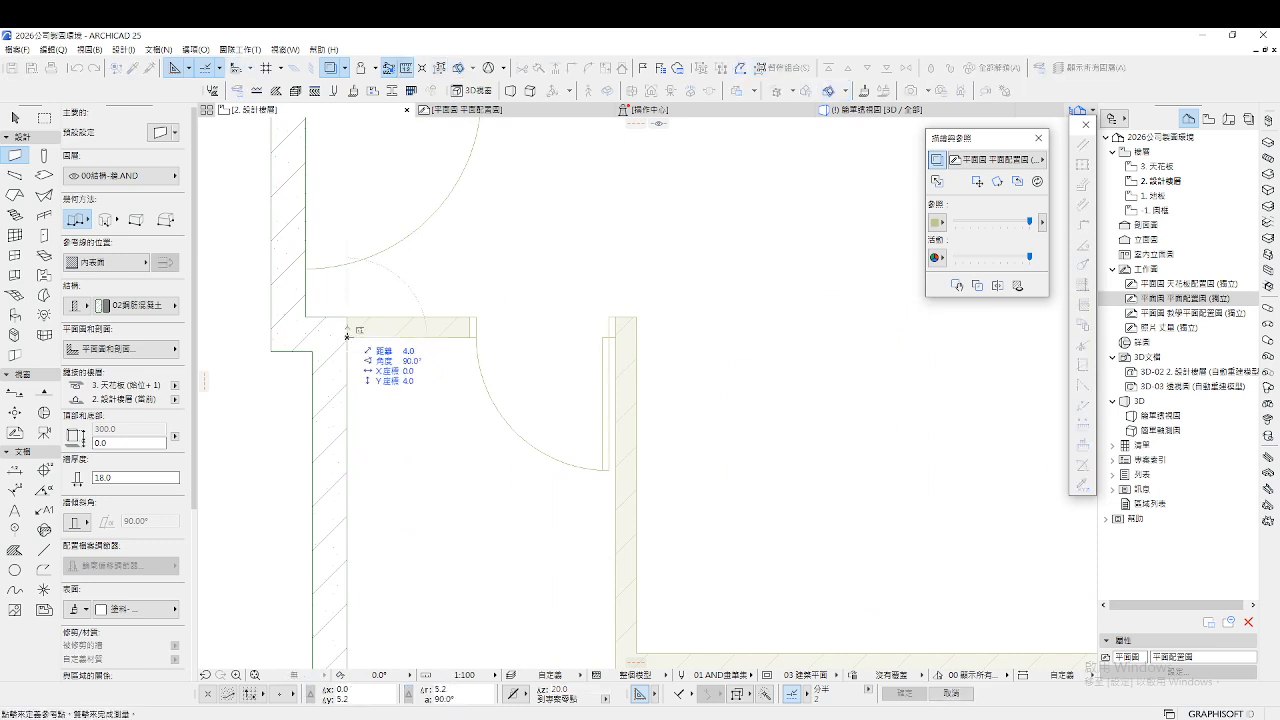
double_click(347, 336)
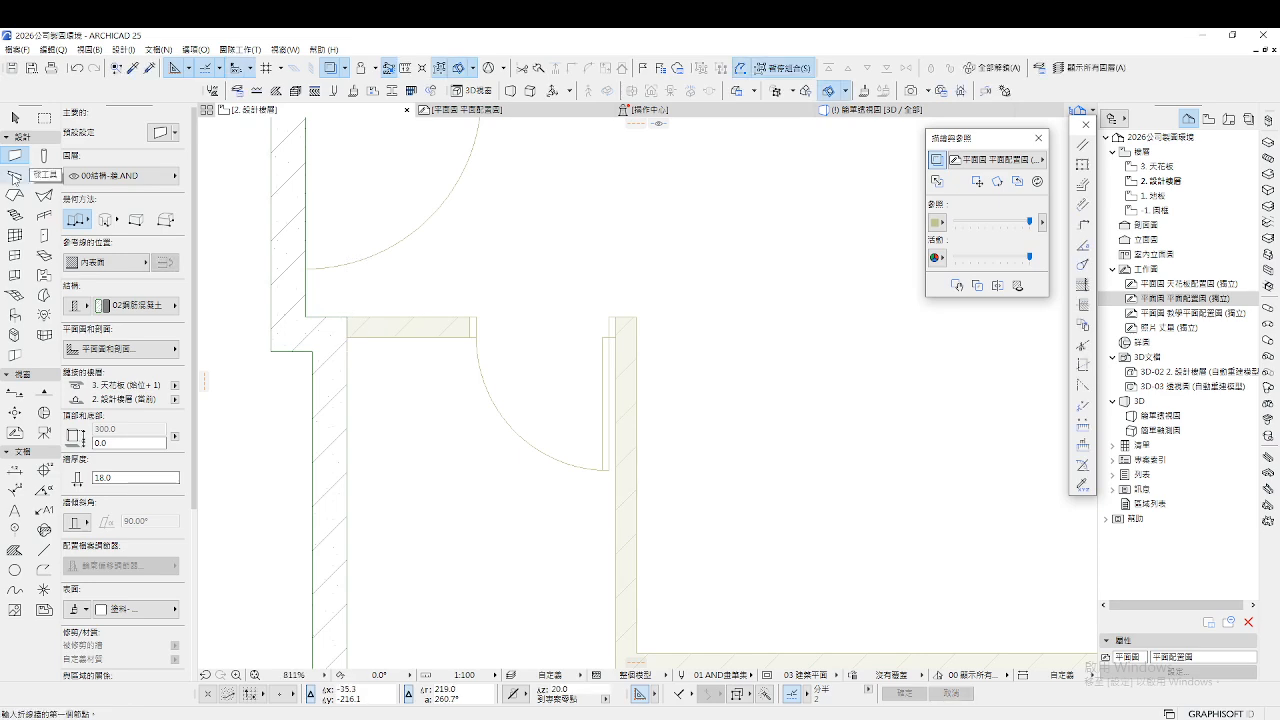
Switch the default wall structure to 03磚牆 brick
key(ctrl+t)
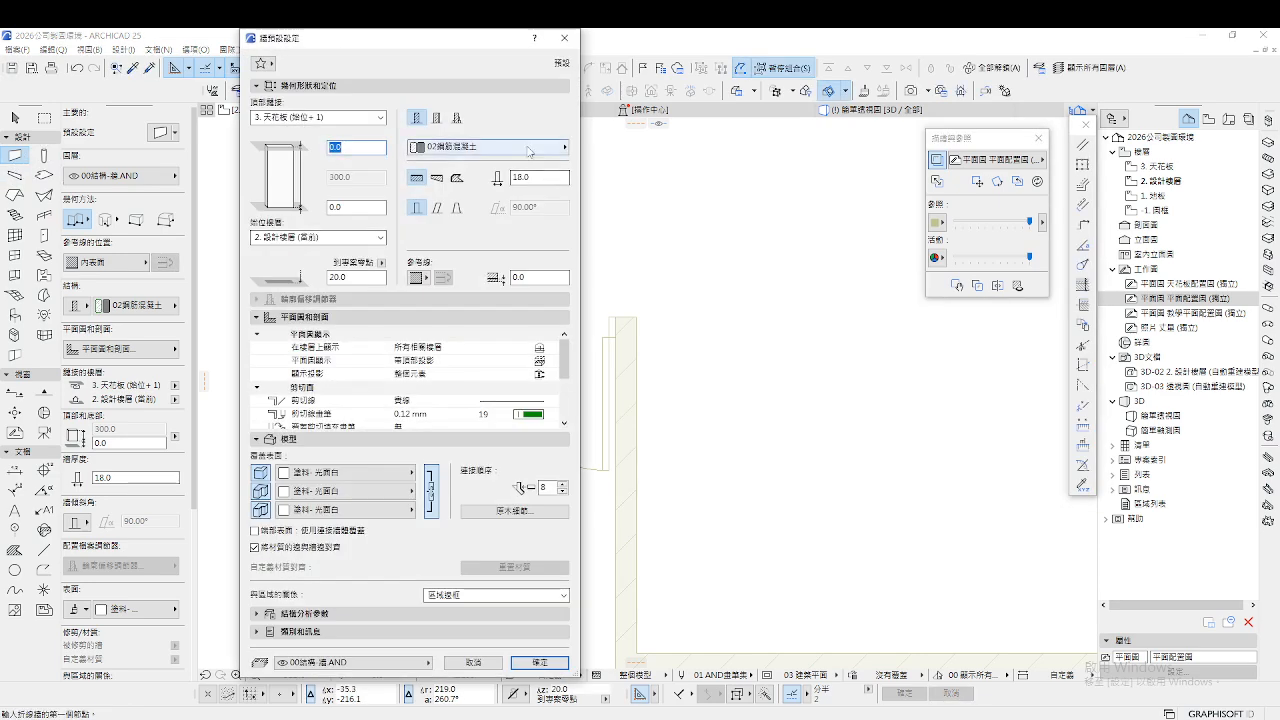
click(527, 148)
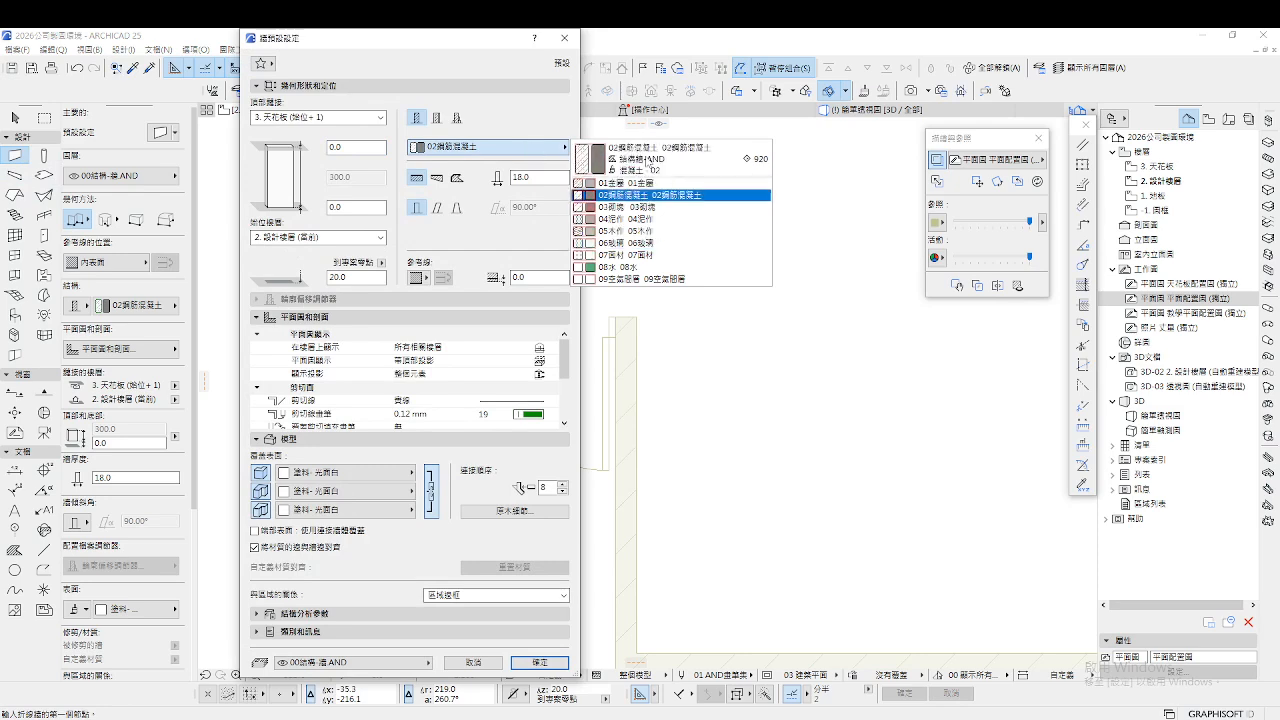
click(651, 208)
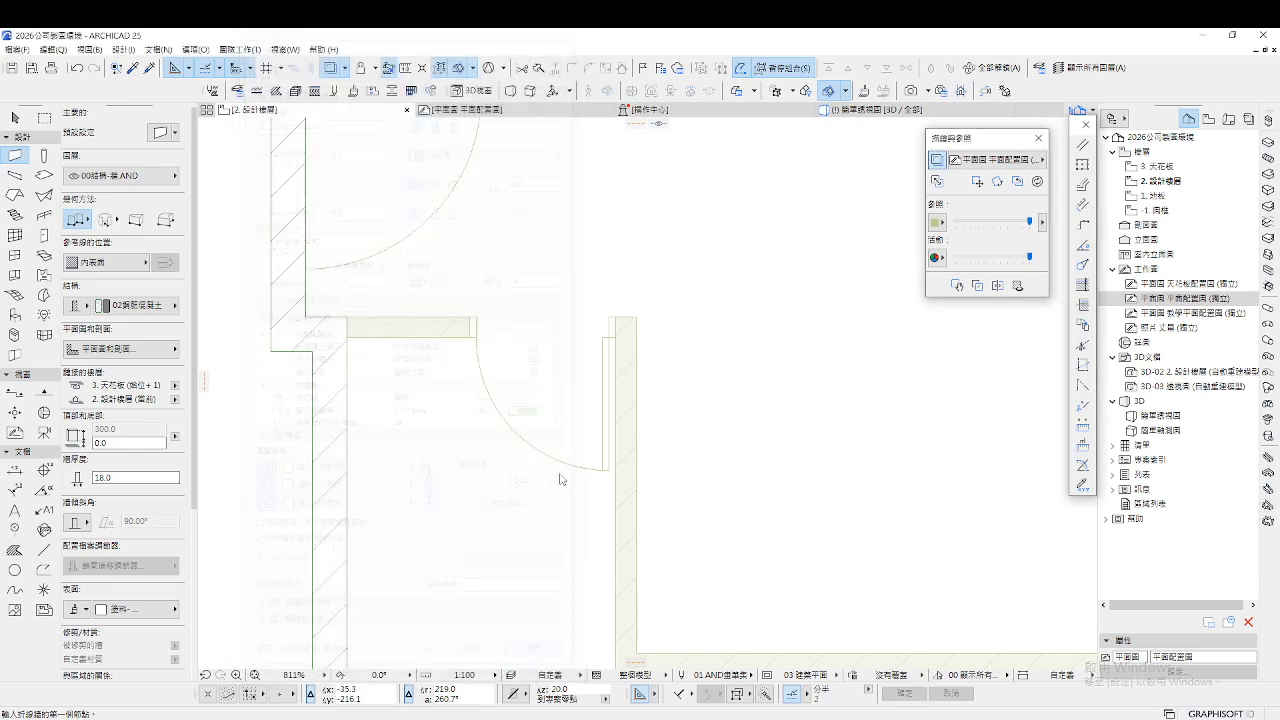
click(529, 662)
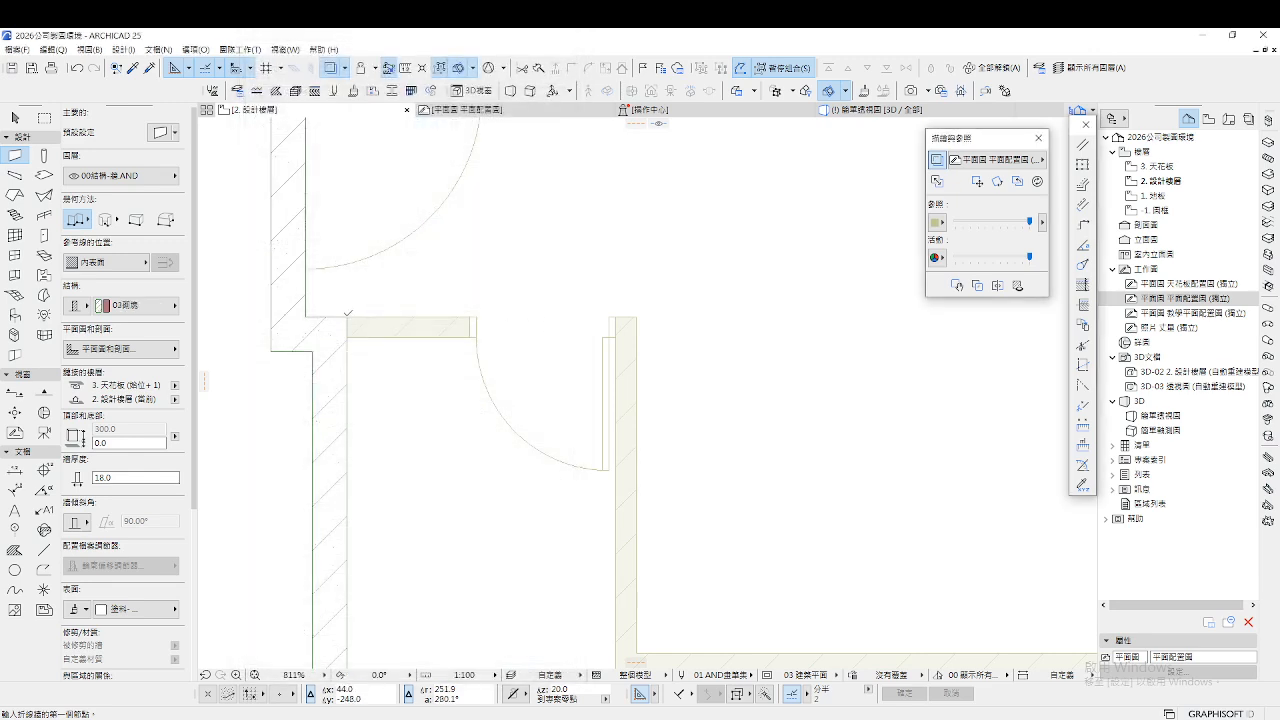
Set wall thickness to 12 and chain a brick wall around the first room's corners
click(347, 316)
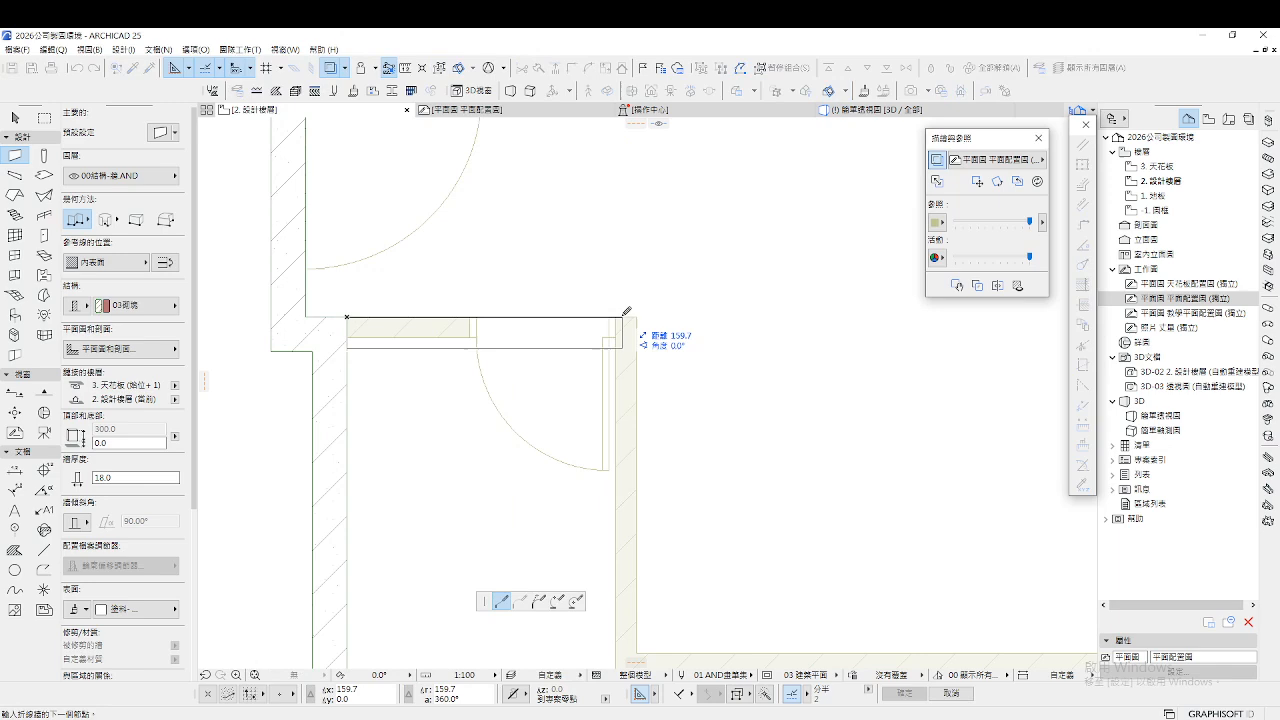
click(123, 477)
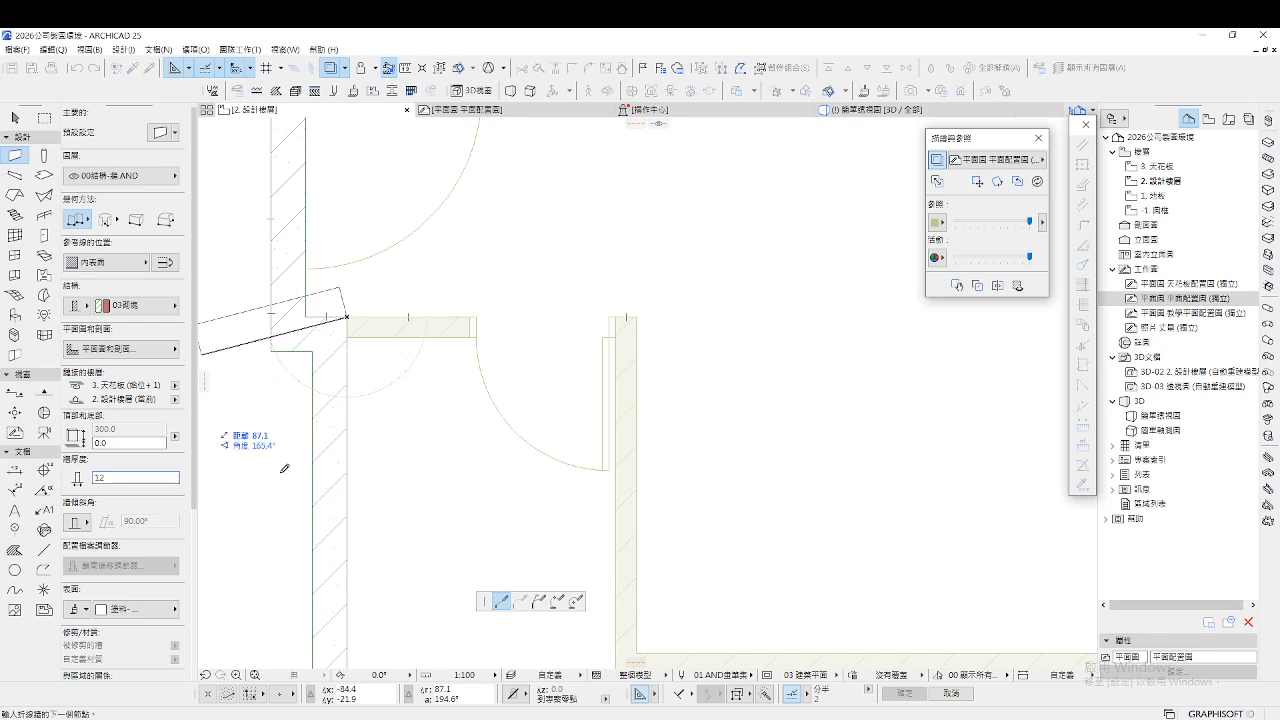
click(637, 317)
scroll(638, 357, down, 3)
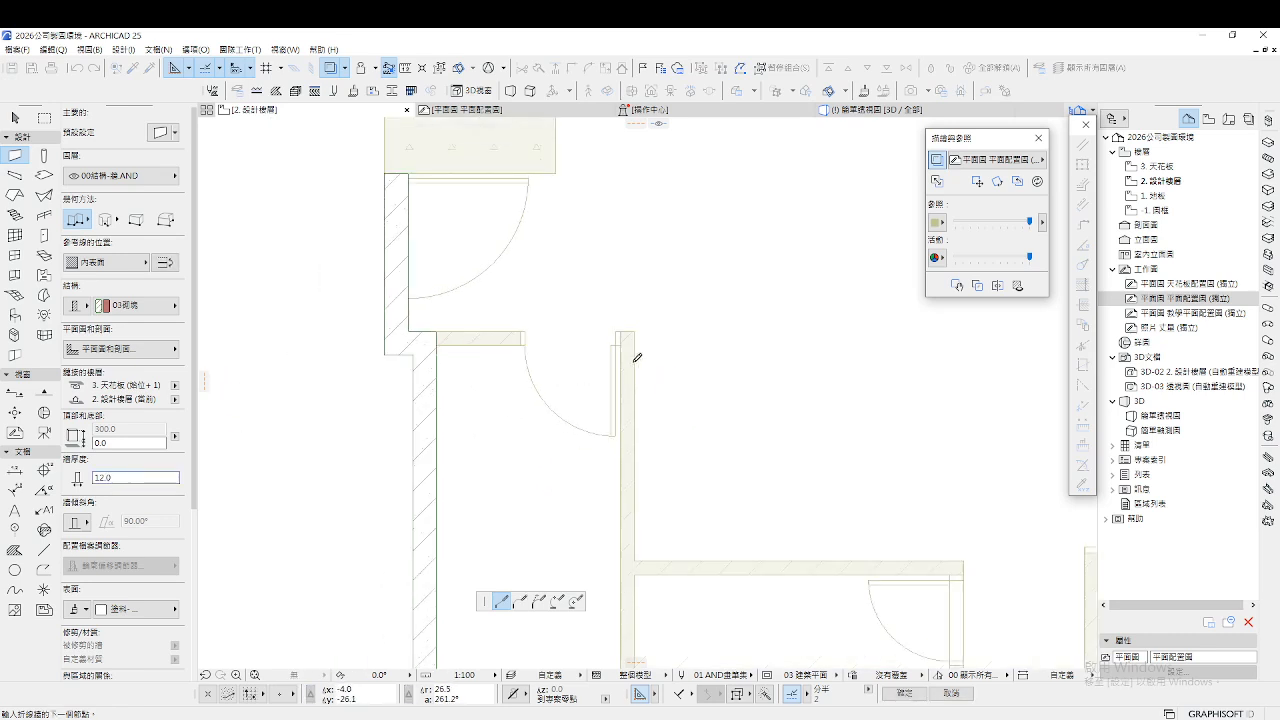
scroll(647, 530, up, 3)
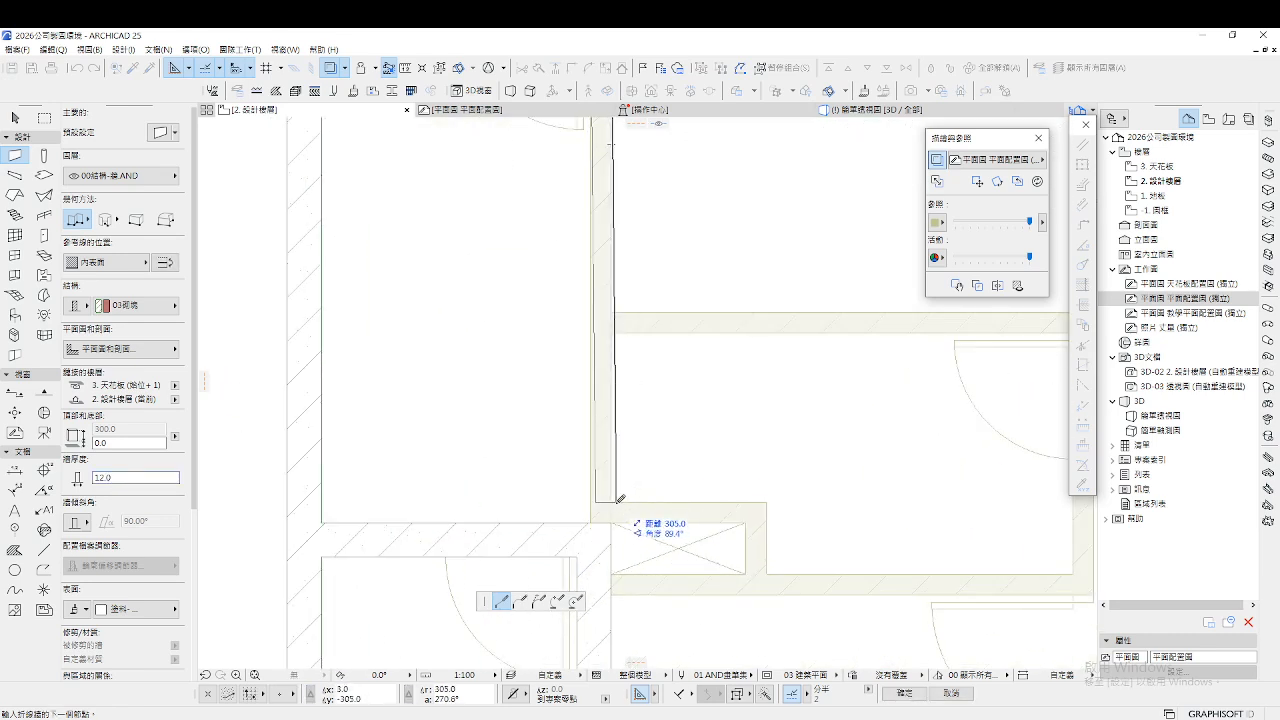
click(611, 502)
click(766, 502)
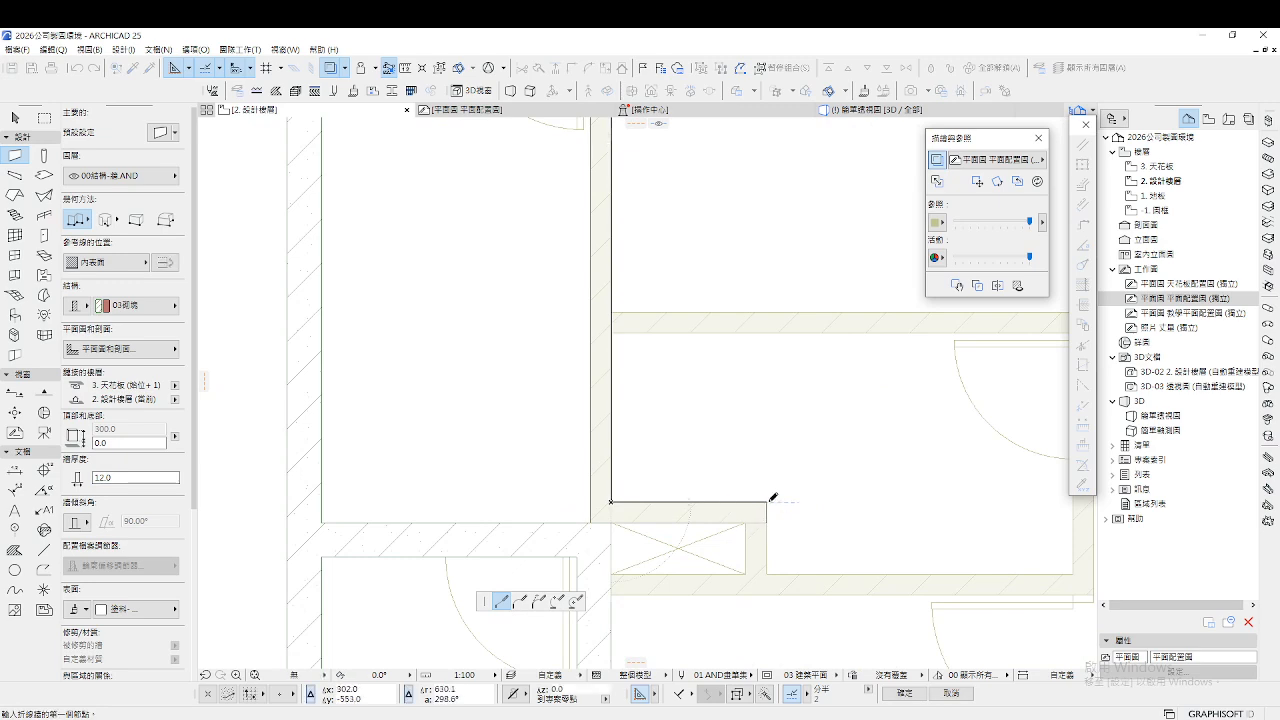
double_click(766, 572)
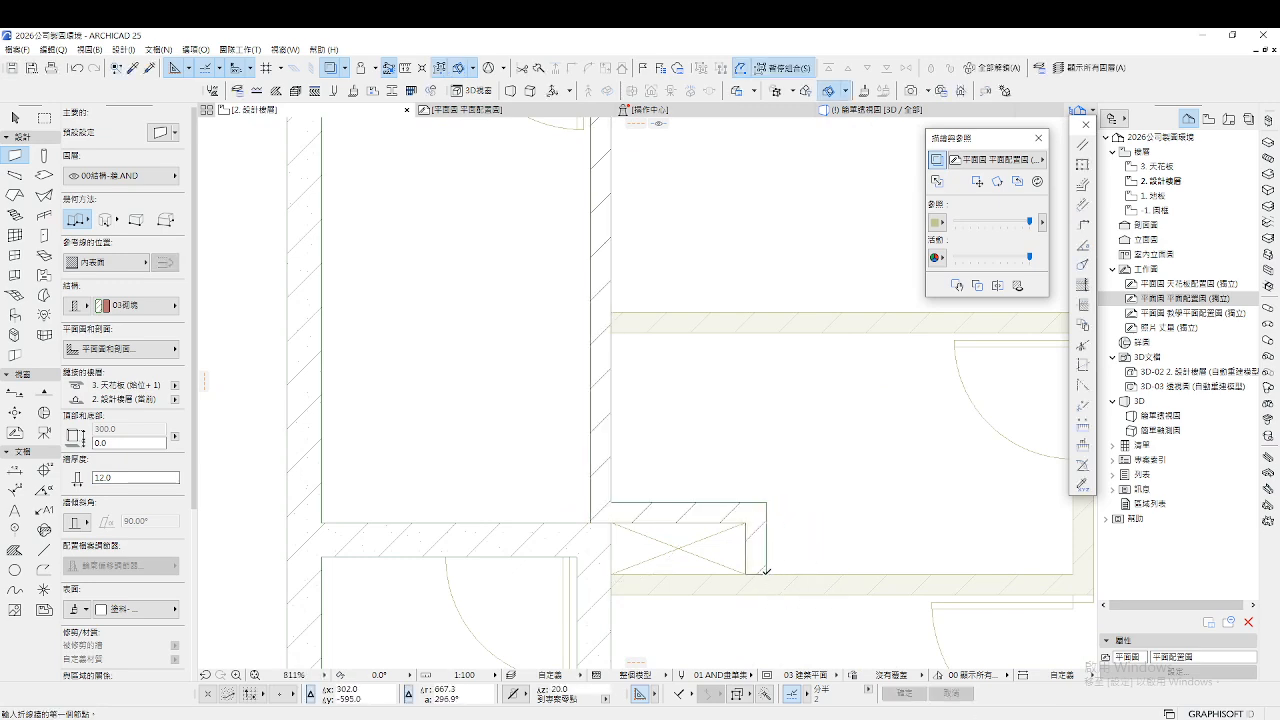
Trace another room's outline from its lower-left corner, right, up and across the top
click(611, 573)
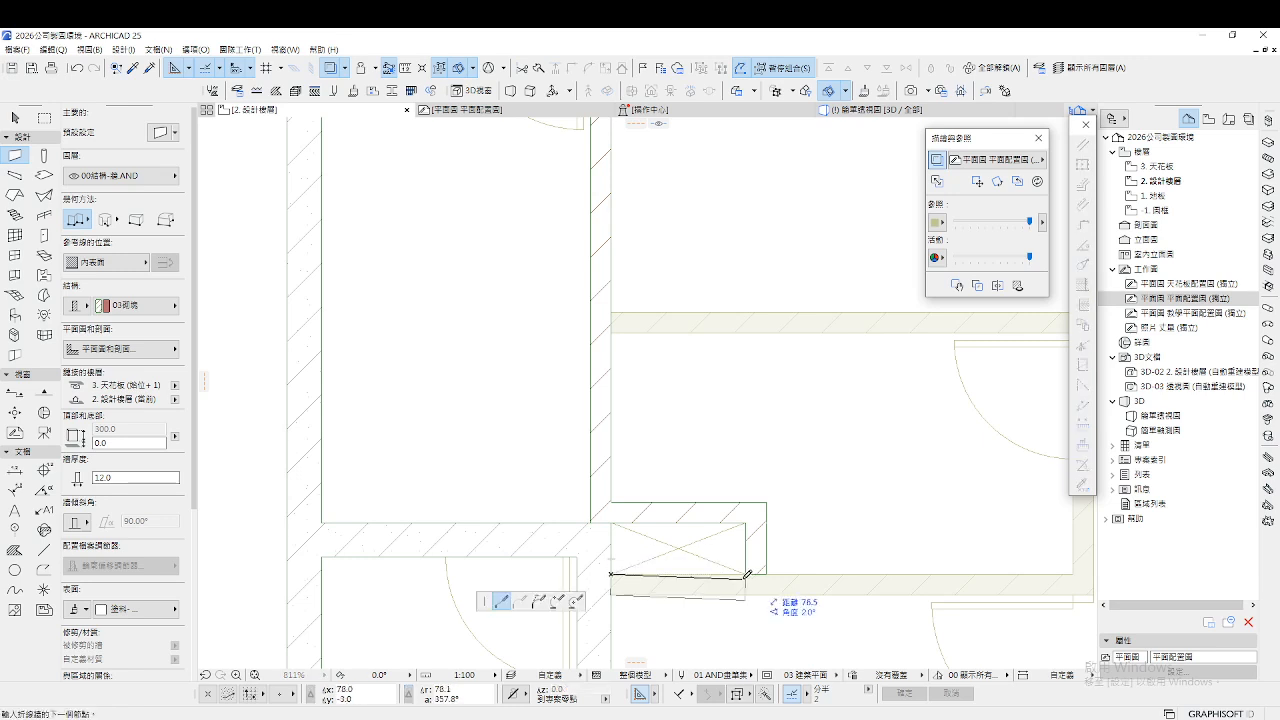
scroll(706, 564, down, 4)
scroll(912, 562, up, 5)
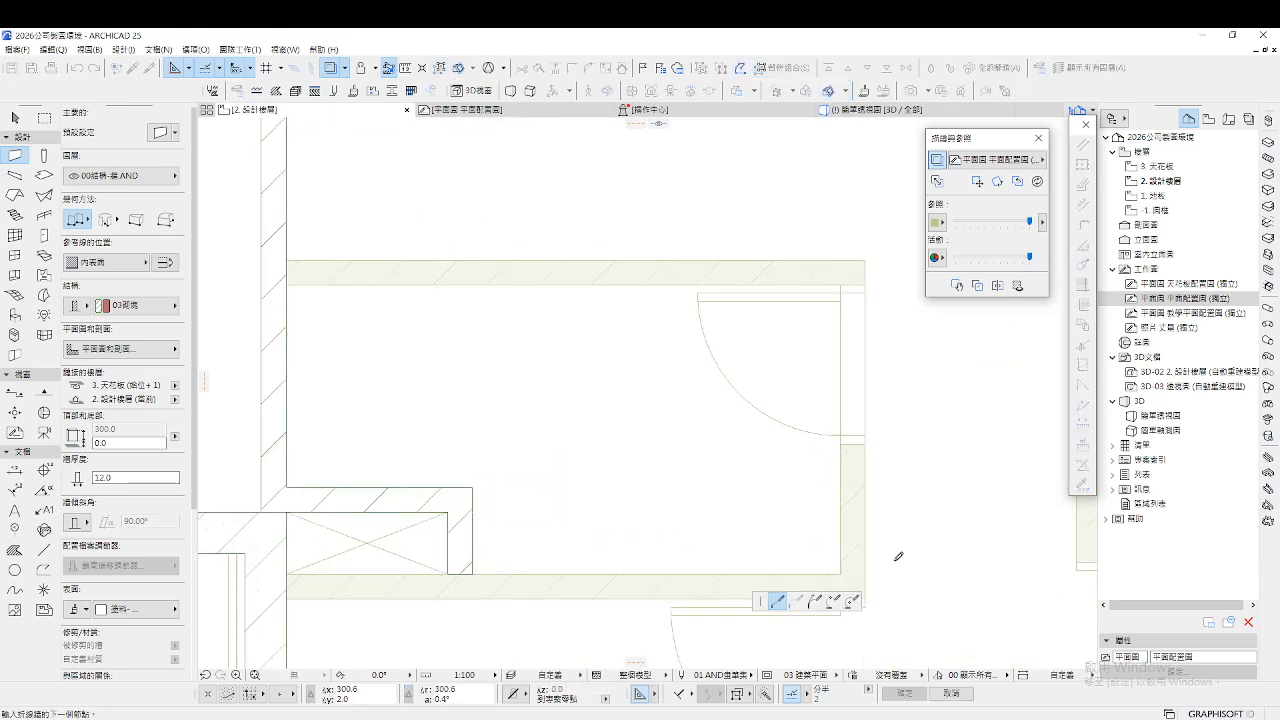
click(842, 573)
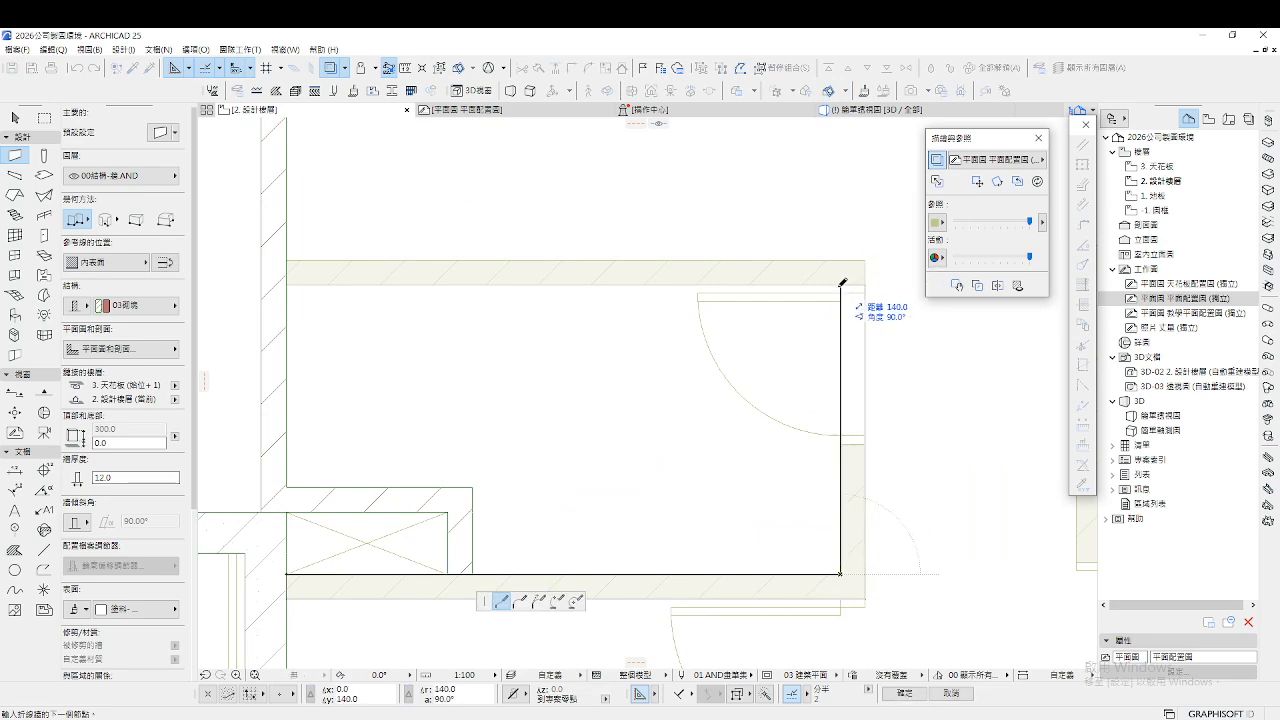
click(840, 285)
double_click(289, 285)
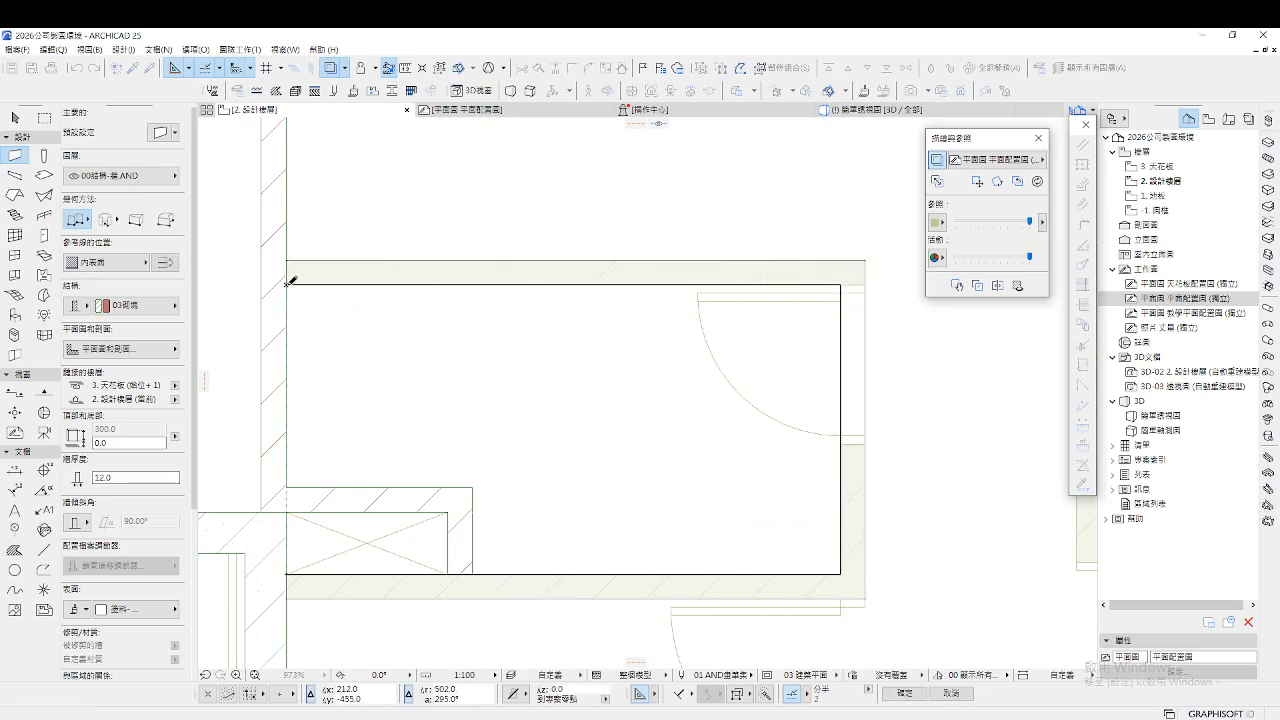
scroll(384, 396, down, 7)
scroll(793, 293, up, 4)
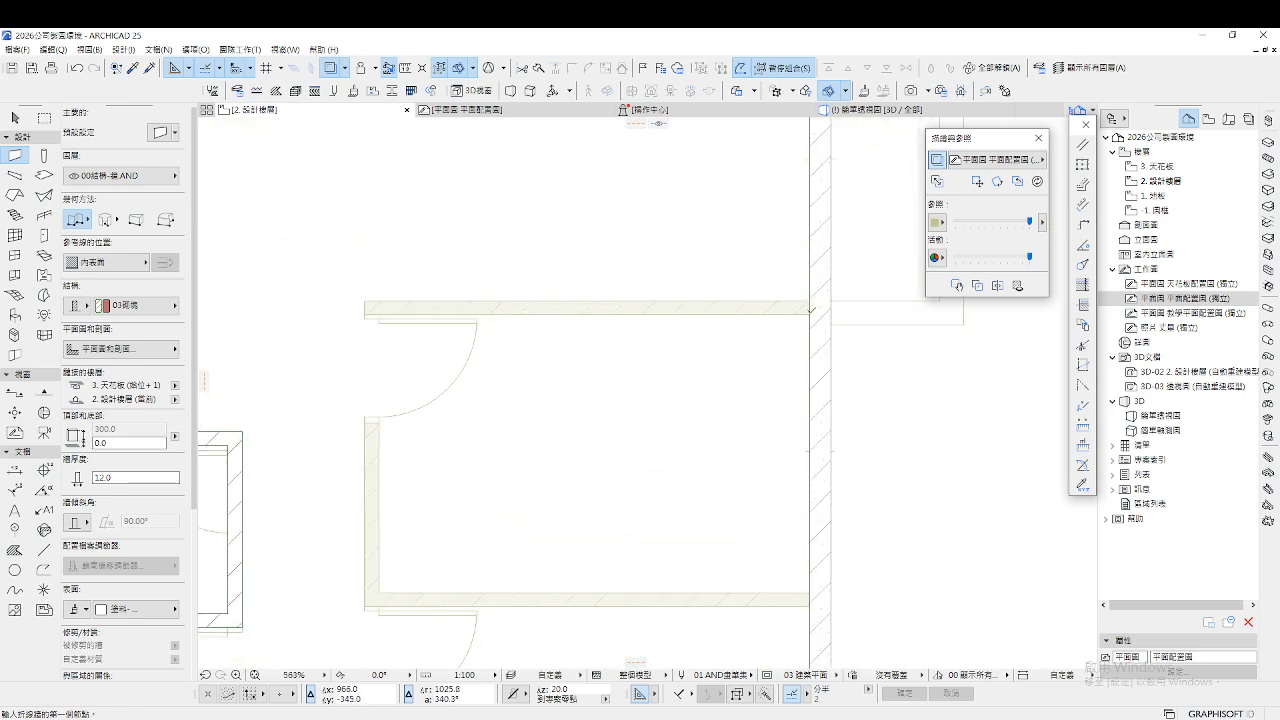
Abandon a wall at the top-right corner, then draw one along the lower line beside the door
click(811, 310)
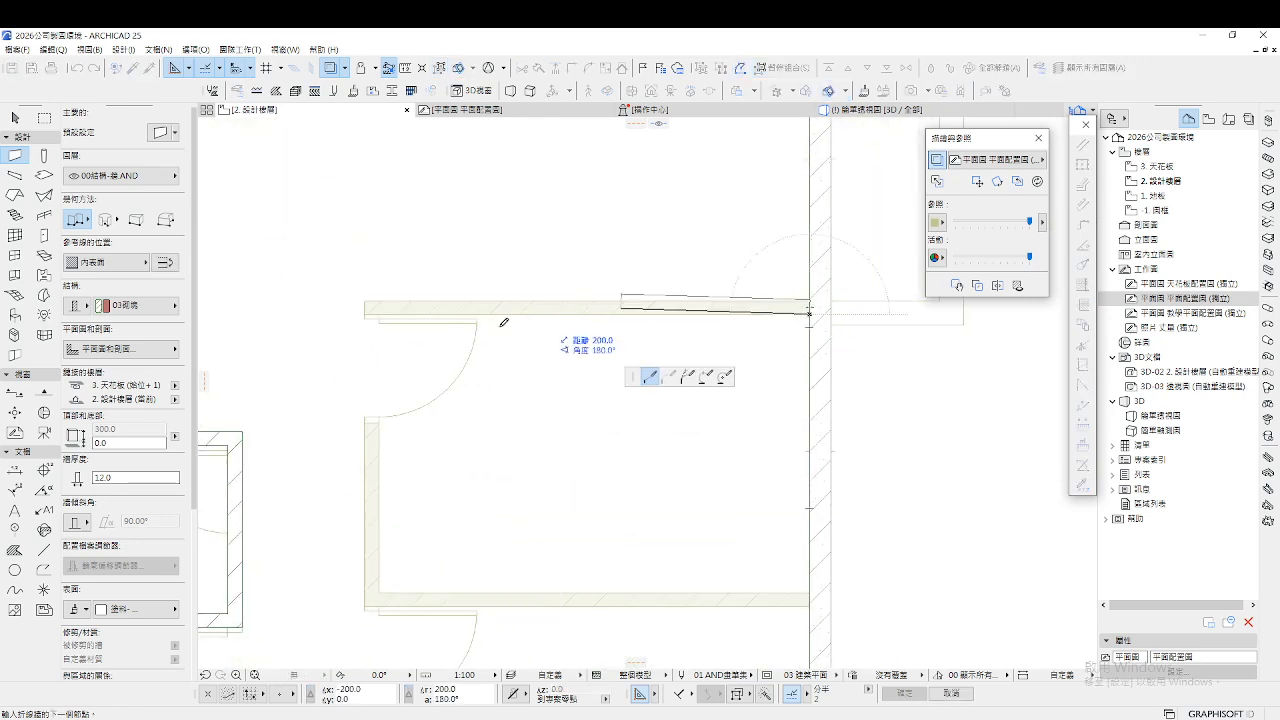
scroll(638, 310, down, 1)
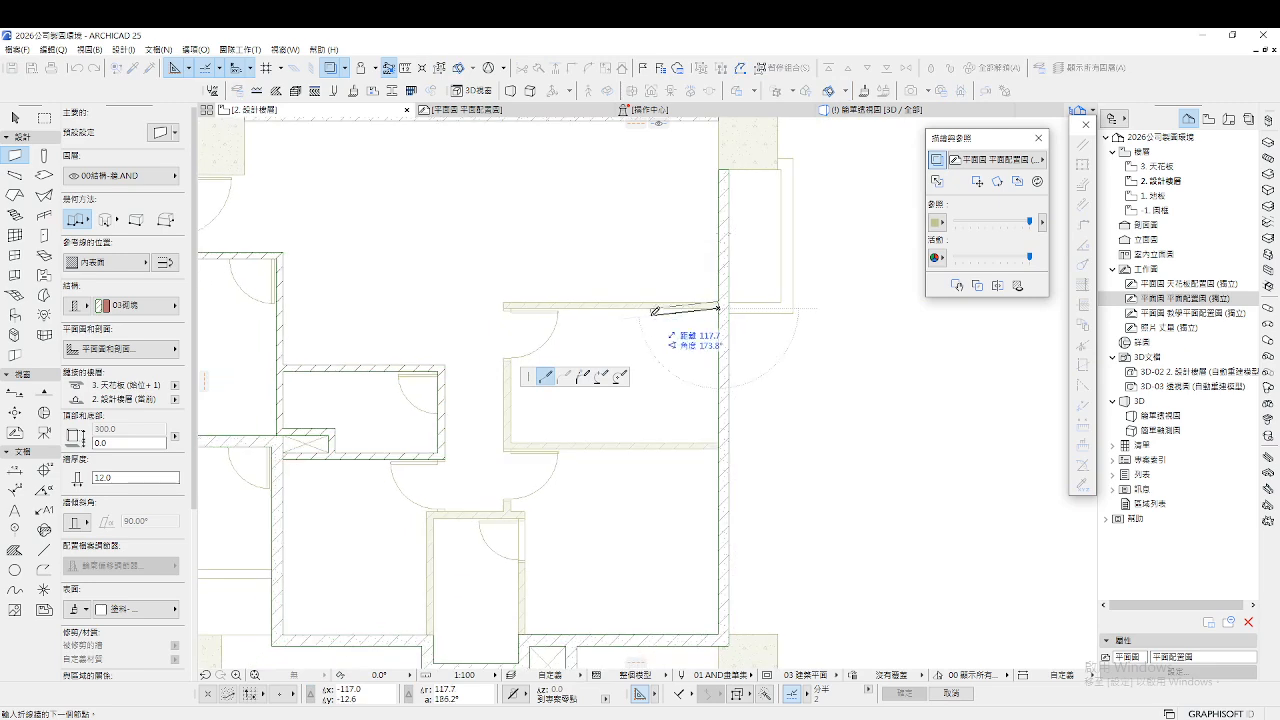
key(Escape)
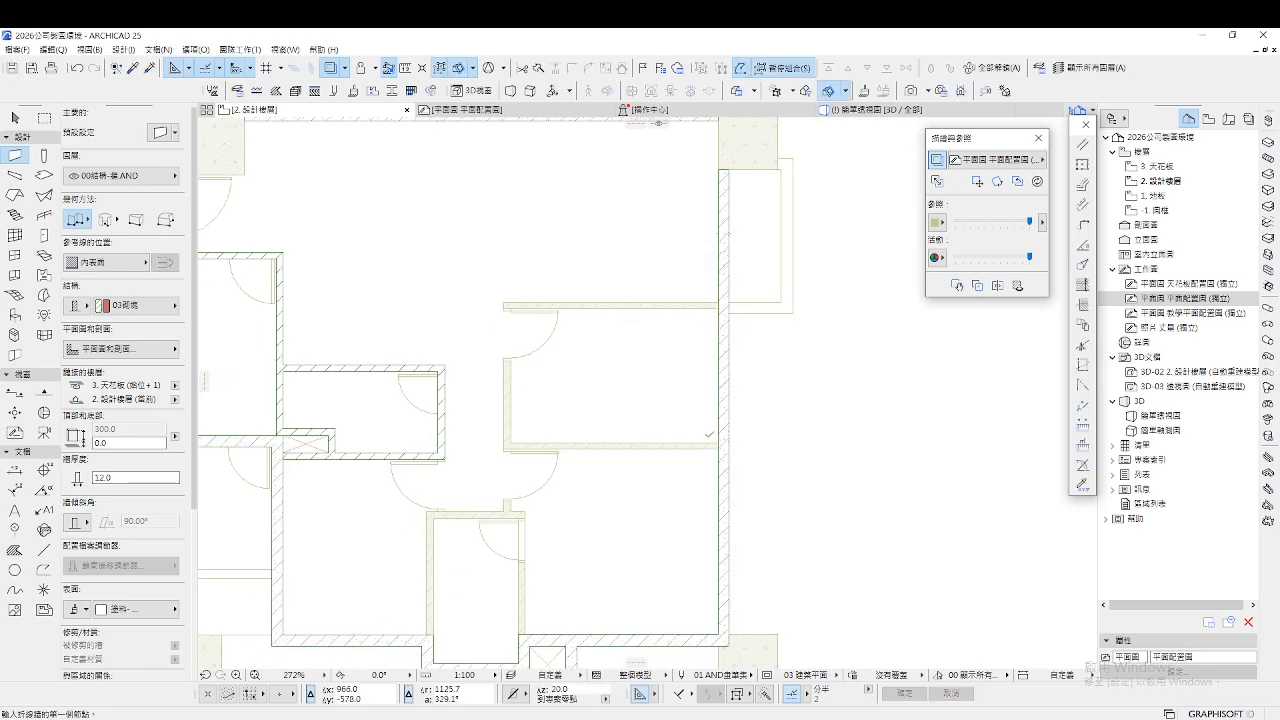
click(717, 442)
scroll(530, 413, up, 4)
scroll(482, 424, up, 1)
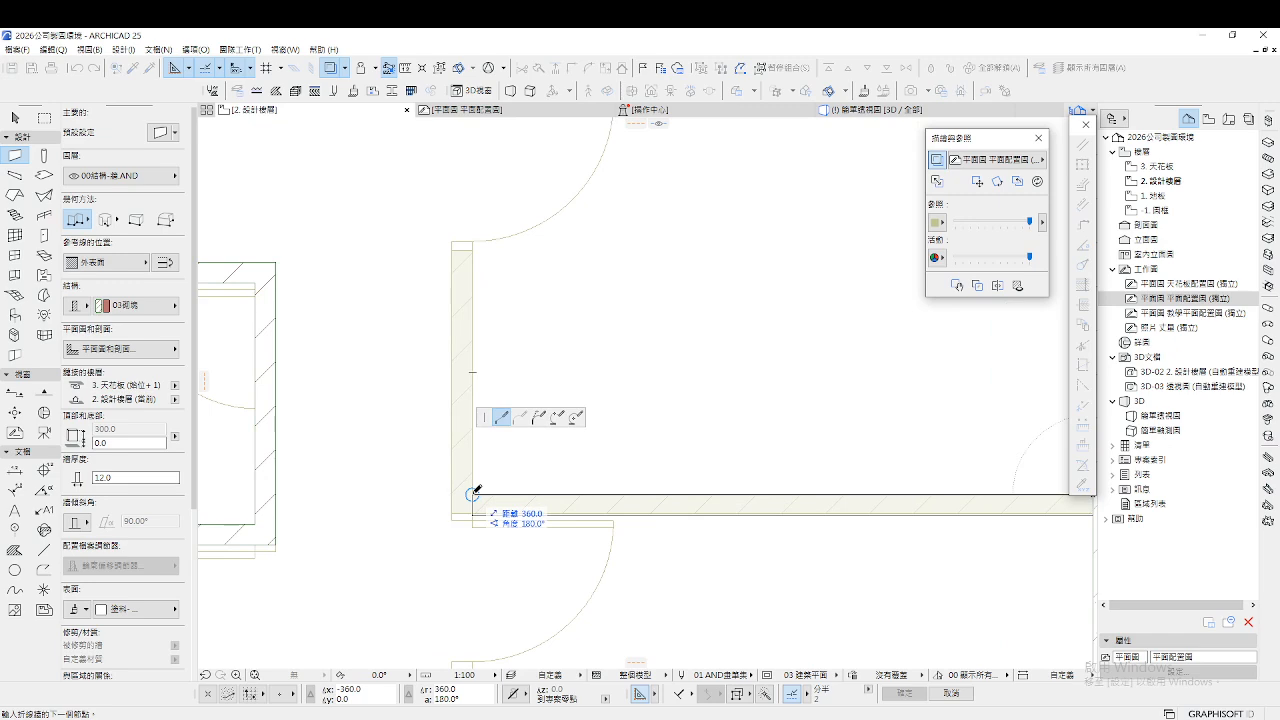
click(472, 494)
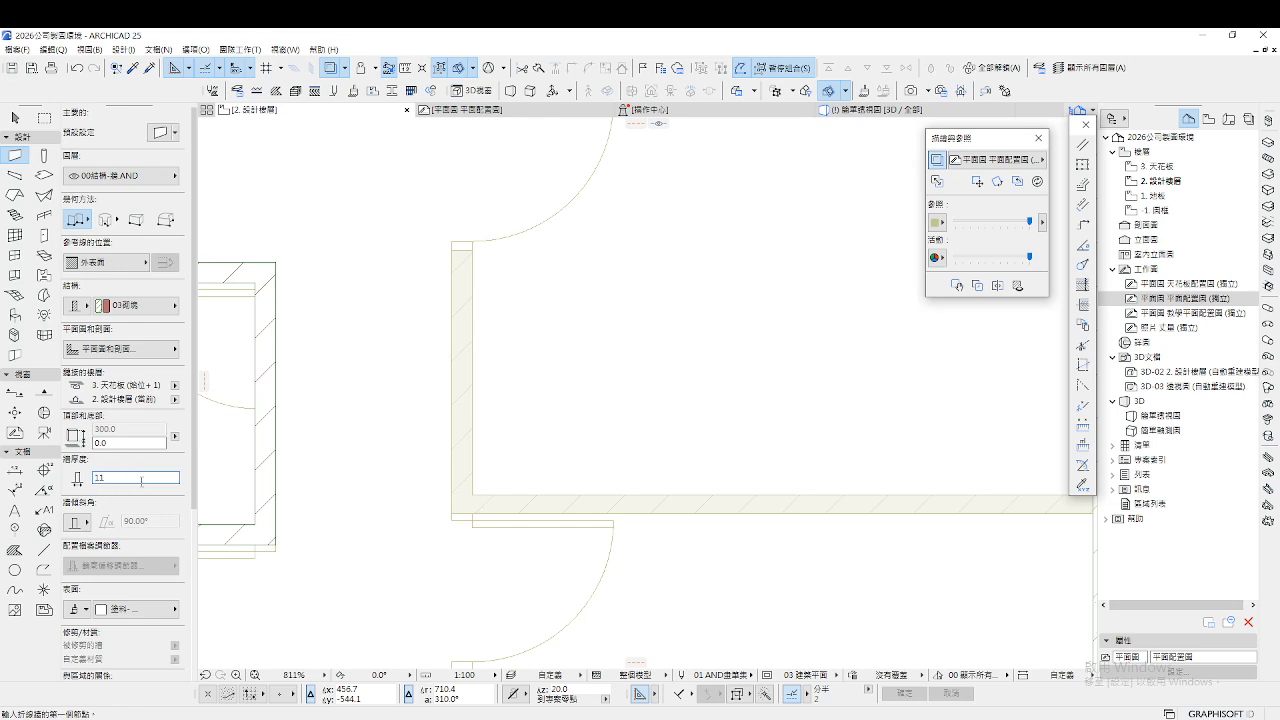
Draw a chain of walls enclosing the room, from its right corner around the left side
scroll(403, 380, down, 5)
scroll(549, 391, up, 3)
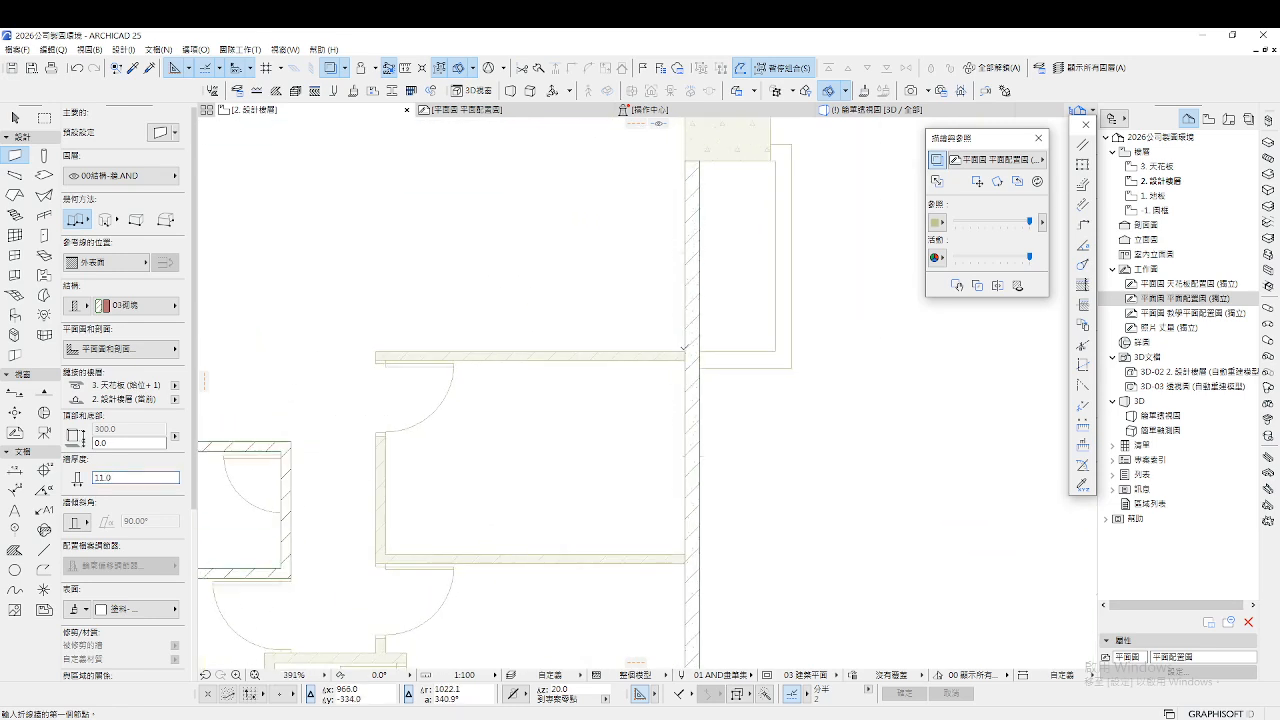
click(686, 352)
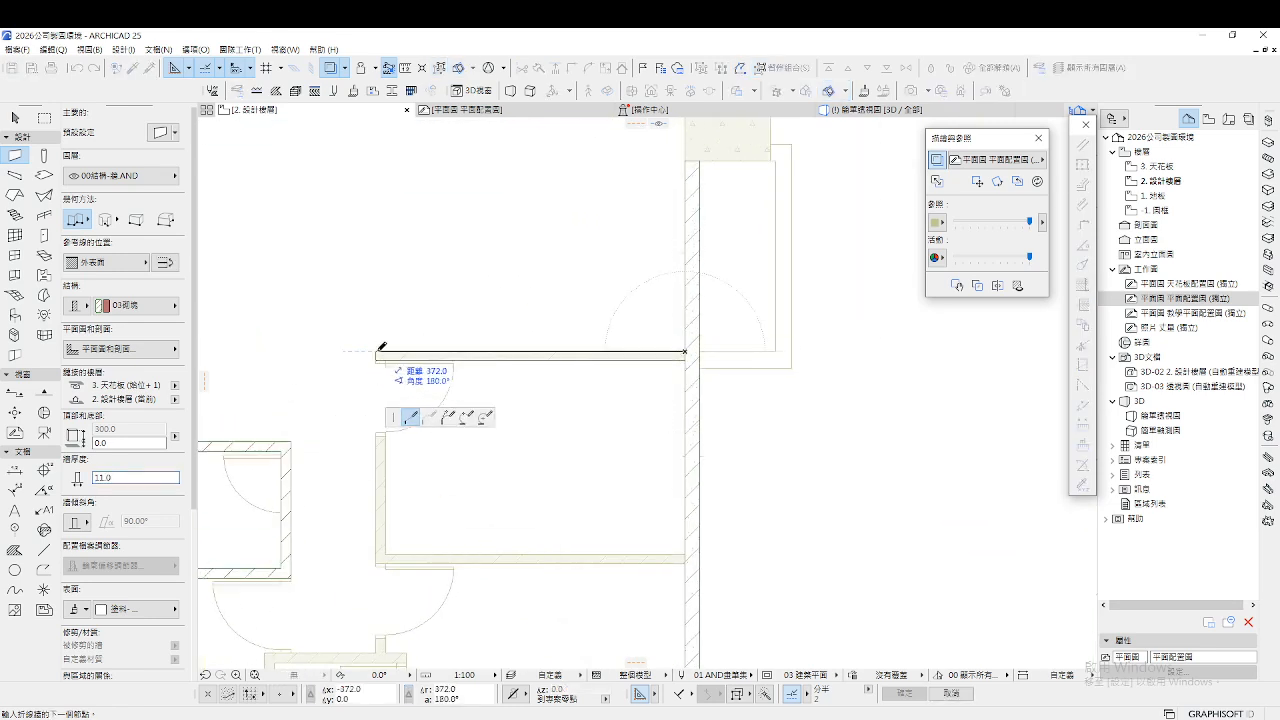
click(376, 352)
click(376, 562)
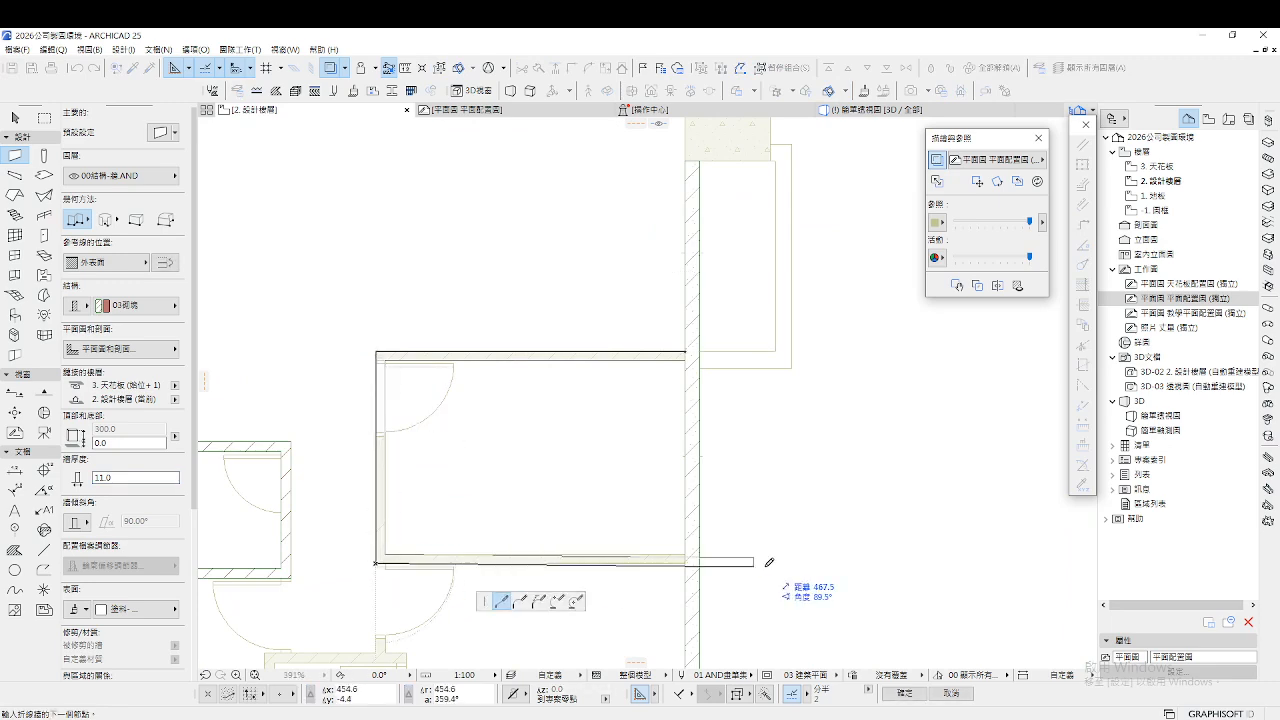
double_click(689, 556)
Measure the 12.0 gap from the wall corner beside the door
scroll(522, 473, down, 3)
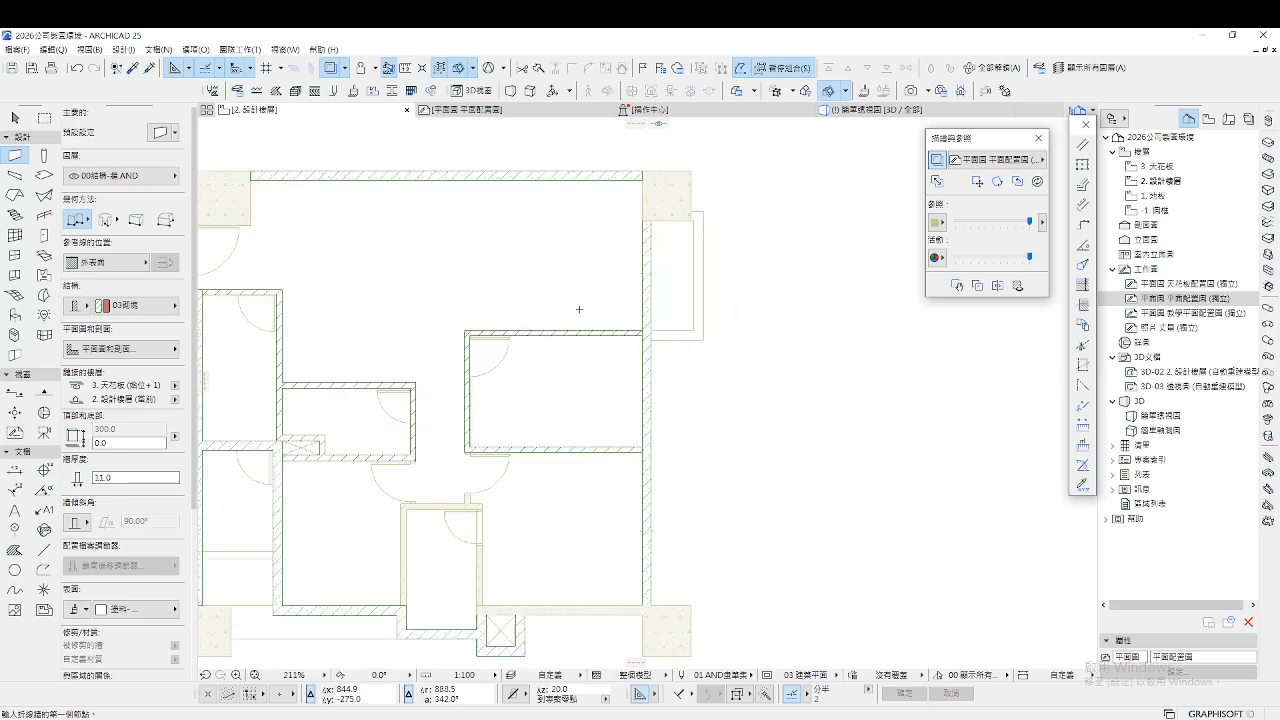
scroll(522, 473, up, 5)
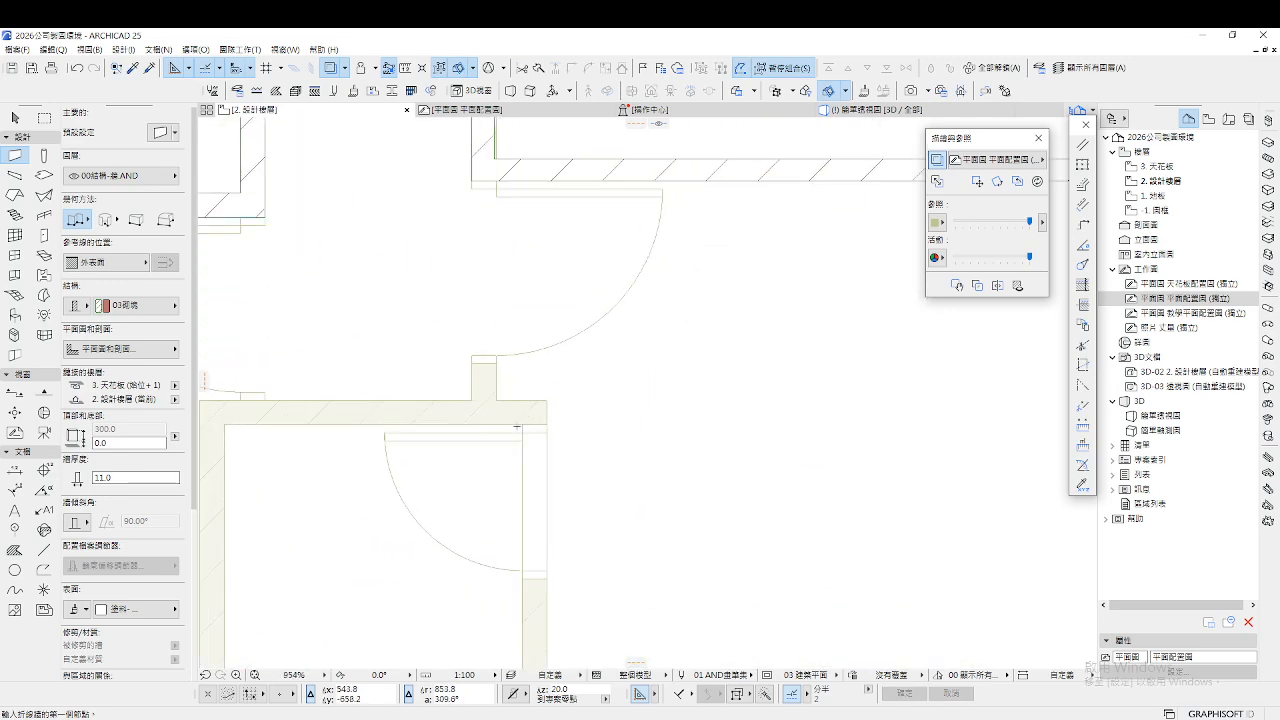
key(m)
click(471, 399)
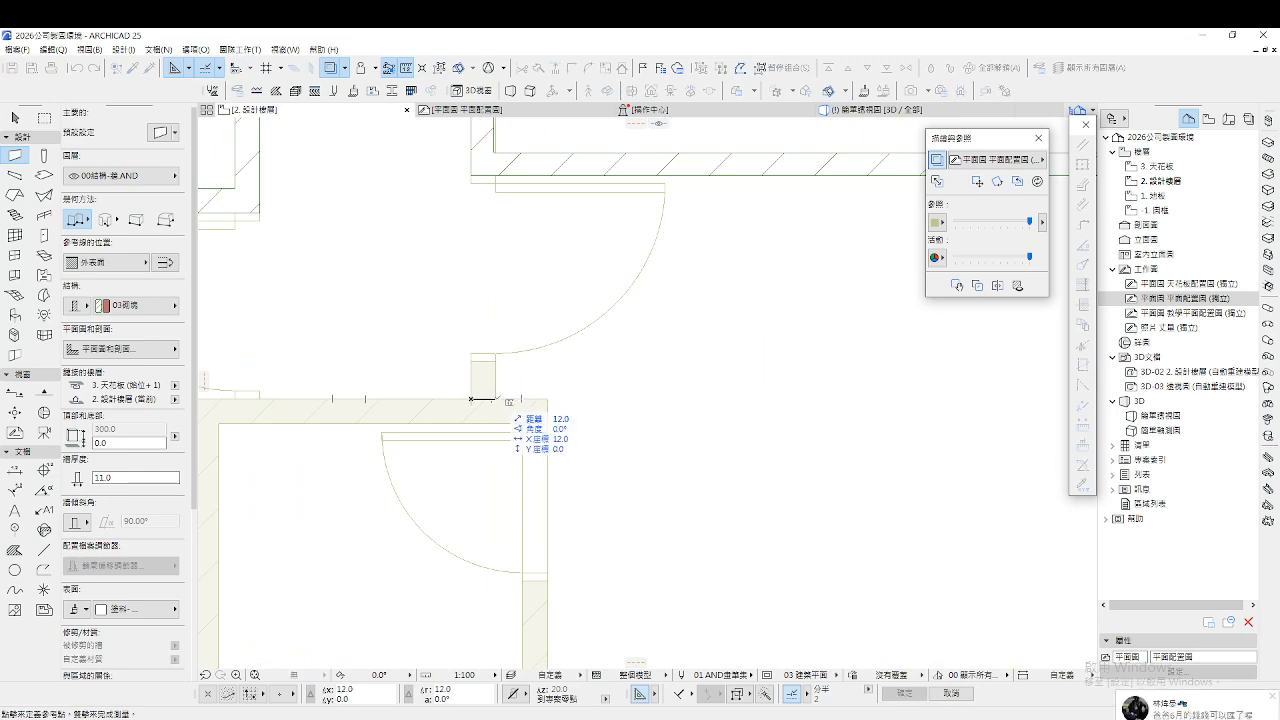
key(Escape)
Open the default wall settings, showing 03磚牆 brick at 11.0 thickness
scroll(595, 412, down, 1)
scroll(595, 412, down, 3)
scroll(660, 330, up, 2)
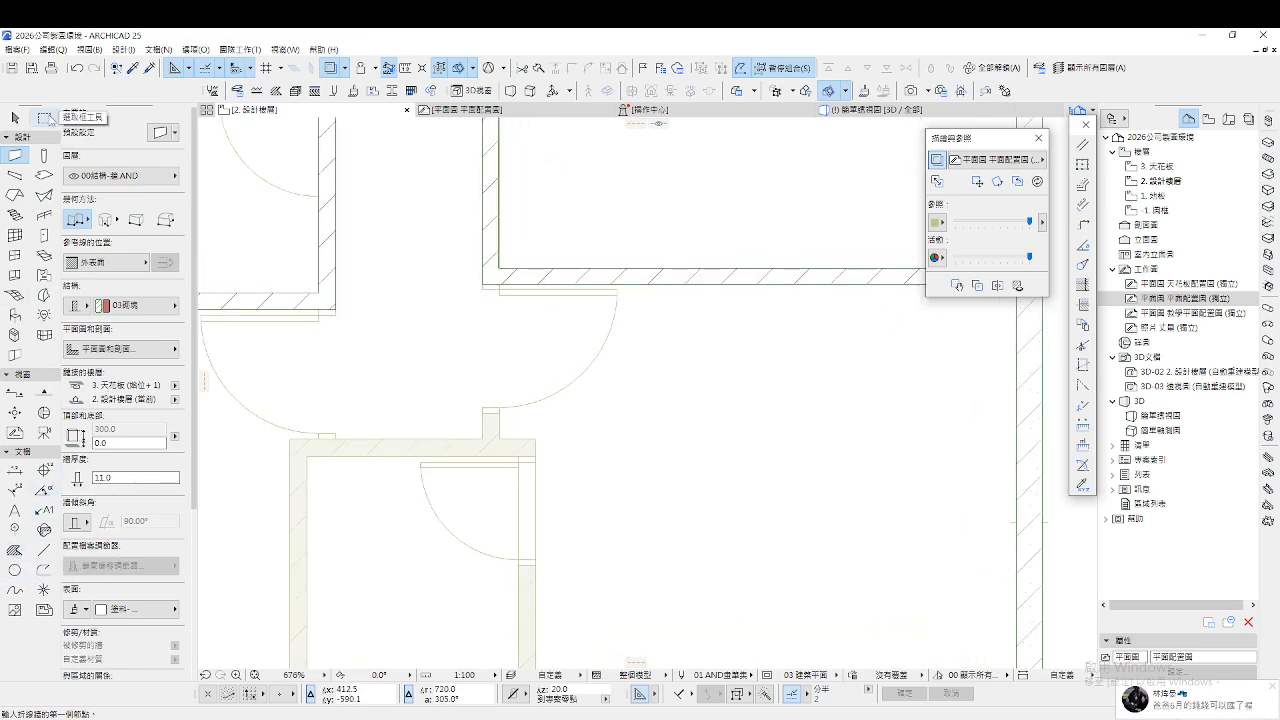
double_click(14, 158)
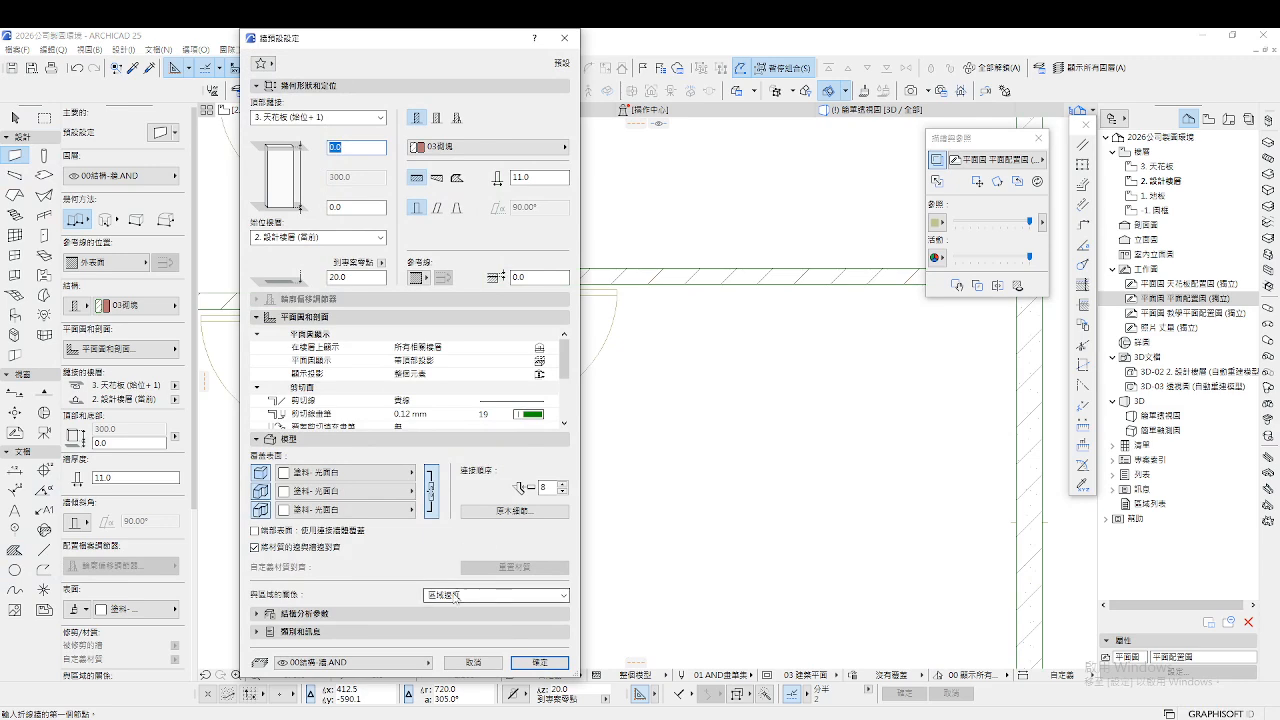
Change the default wall thickness to 12.0
click(532, 177)
text(14)
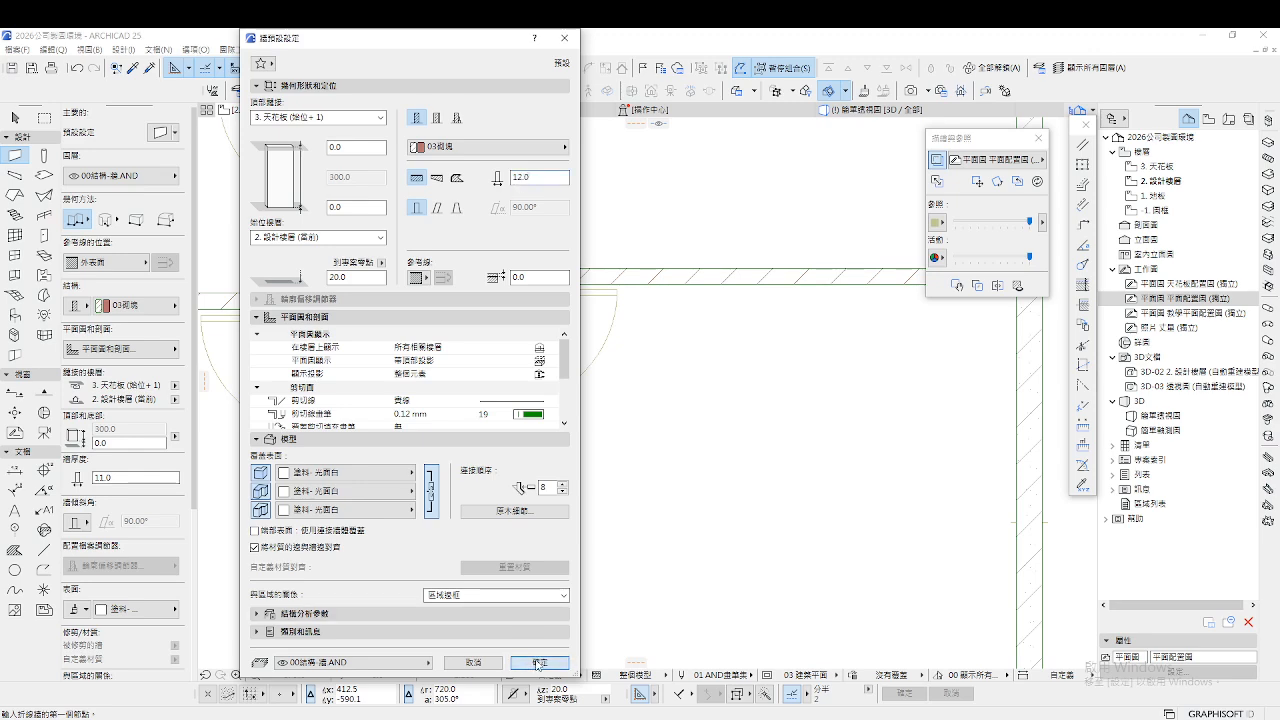
click(538, 662)
Draw a 108-long wall running down beside the upper door
scroll(484, 246, up, 3)
click(481, 250)
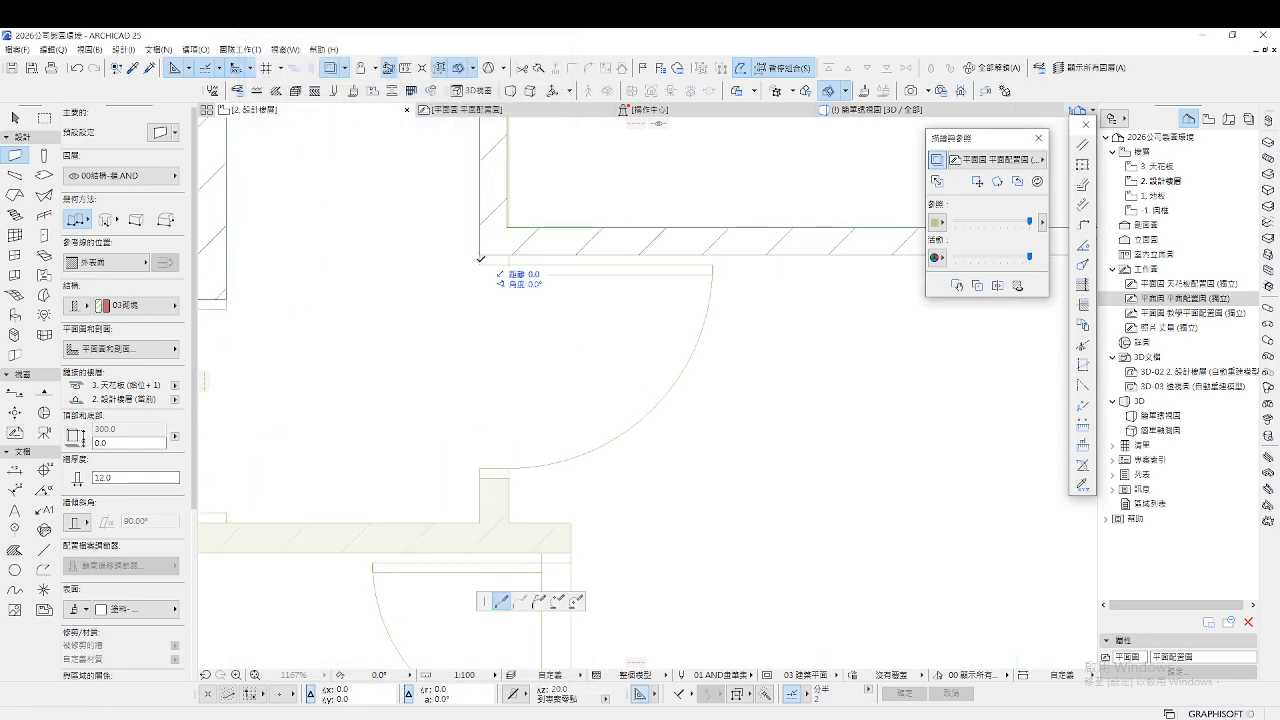
double_click(485, 522)
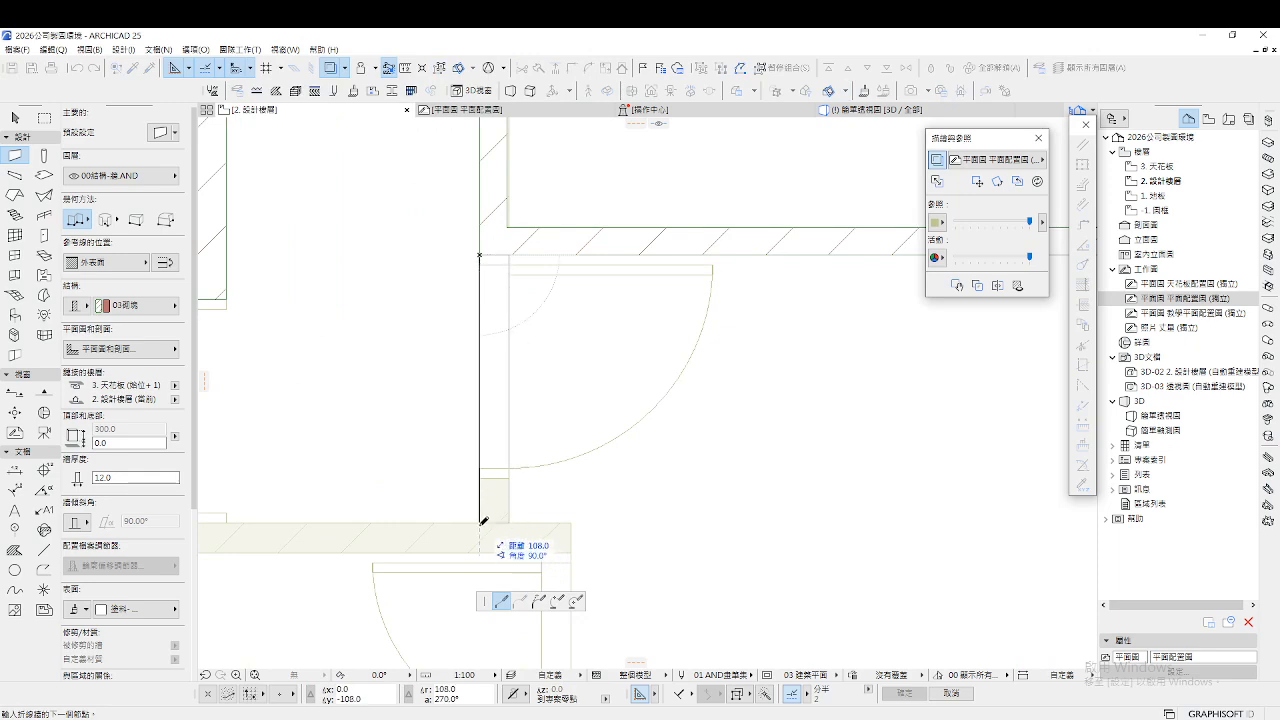
Chain walls around the small lower central room to enclose it
scroll(766, 400, down, 4)
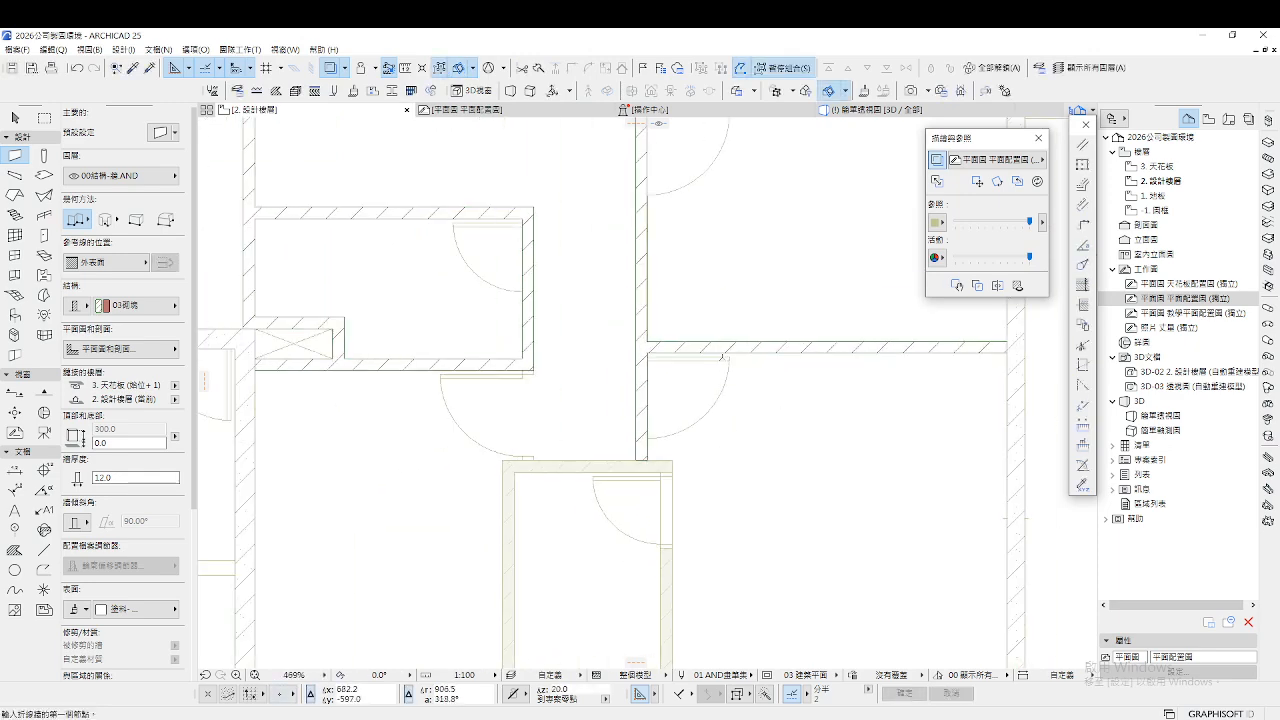
scroll(708, 365, down, 3)
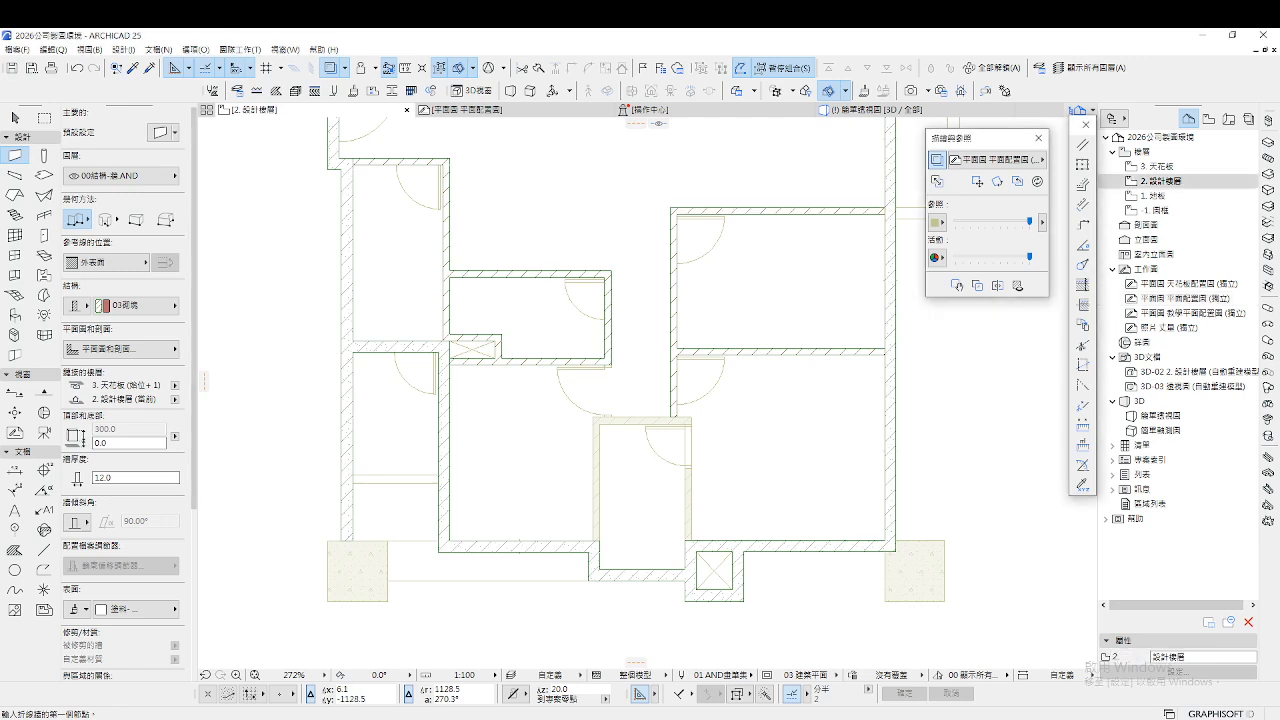
scroll(626, 540, up, 3)
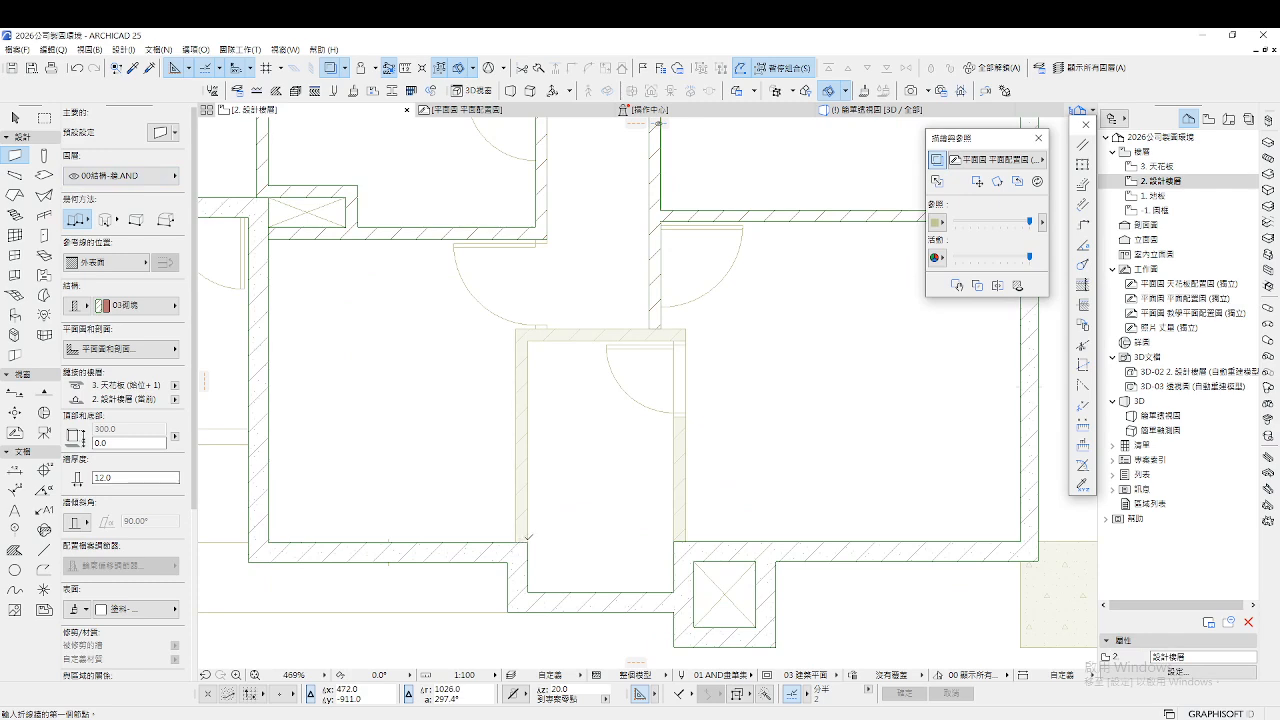
click(527, 540)
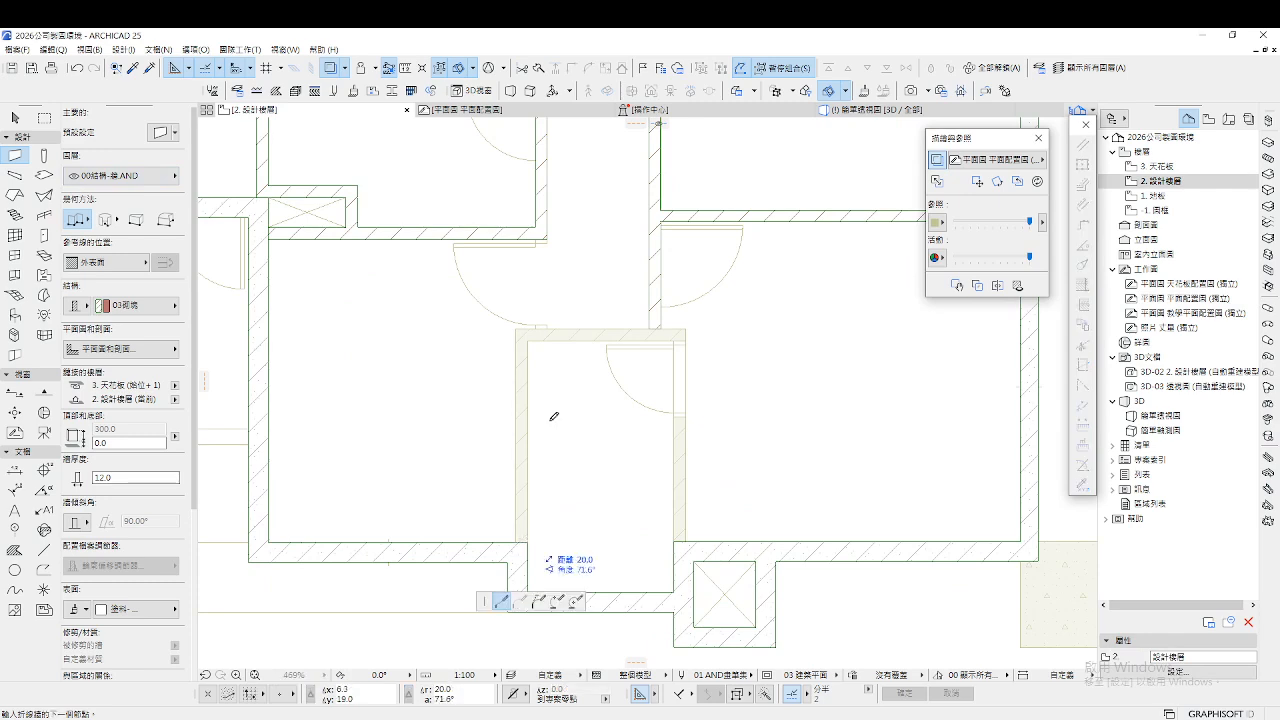
click(528, 341)
click(673, 341)
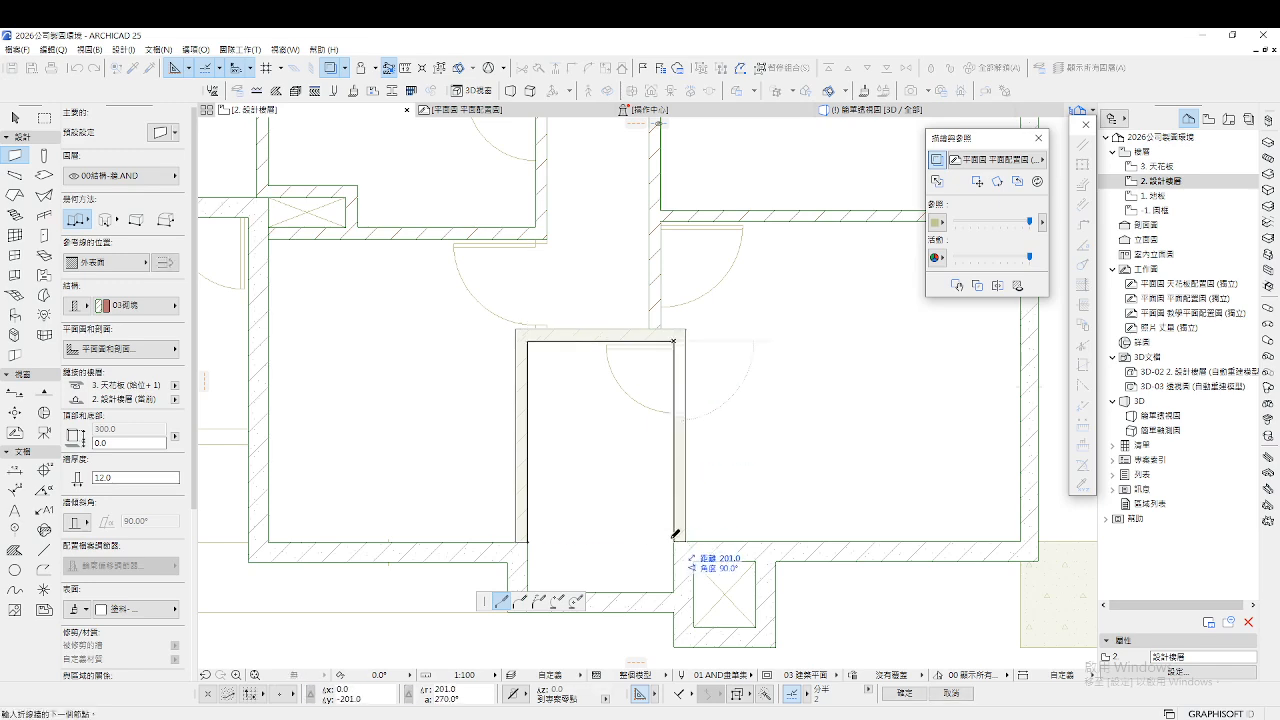
click(676, 537)
double_click(676, 537)
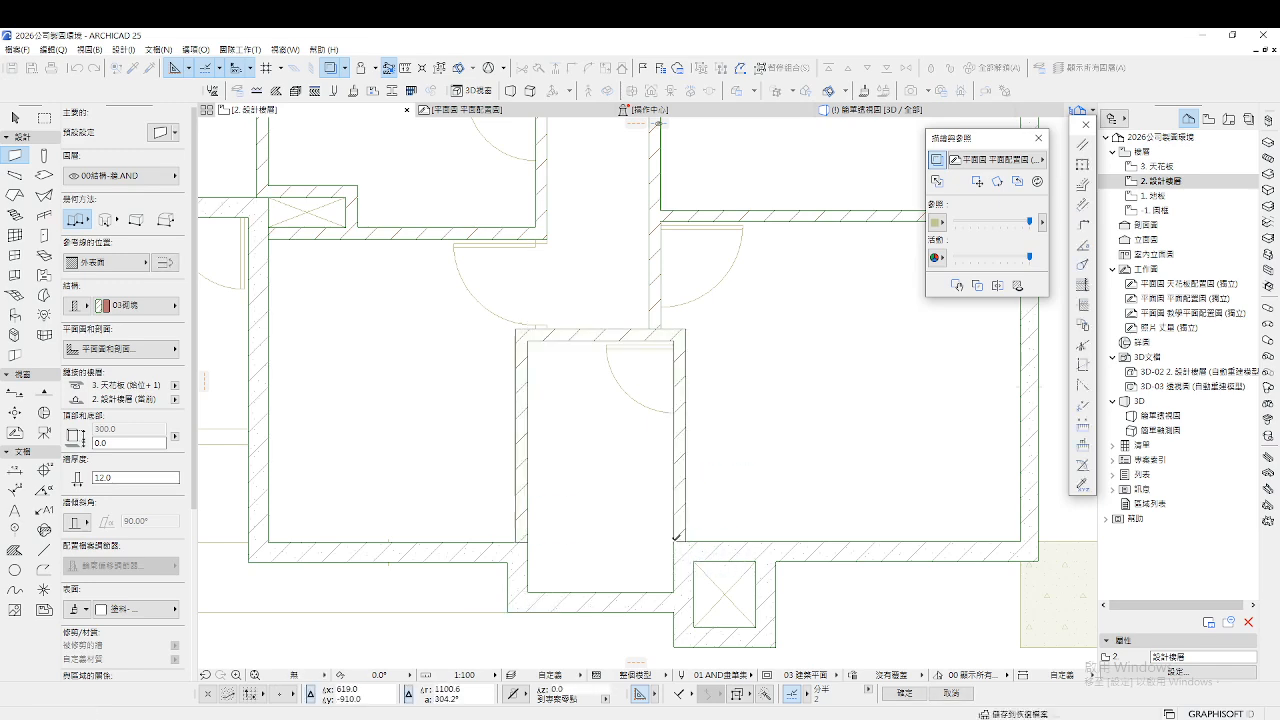
scroll(575, 487, down, 5)
key(Escape)
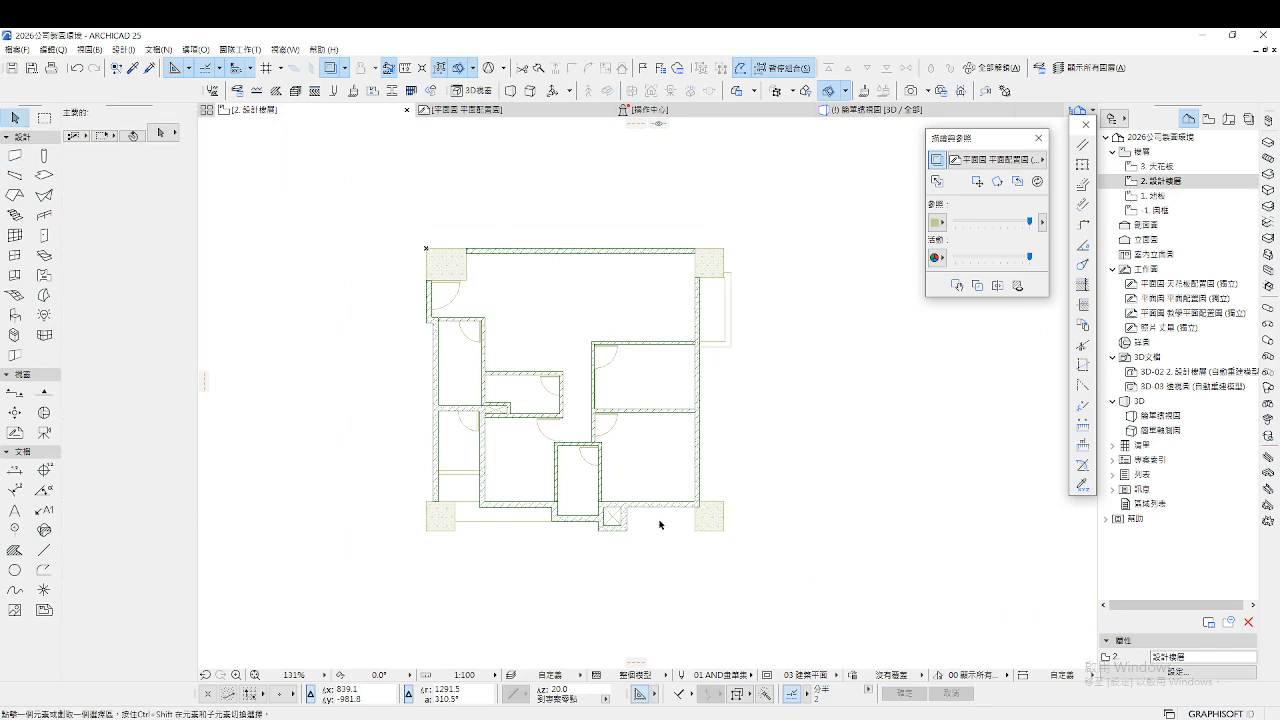
drag(768, 485, 380, 229)
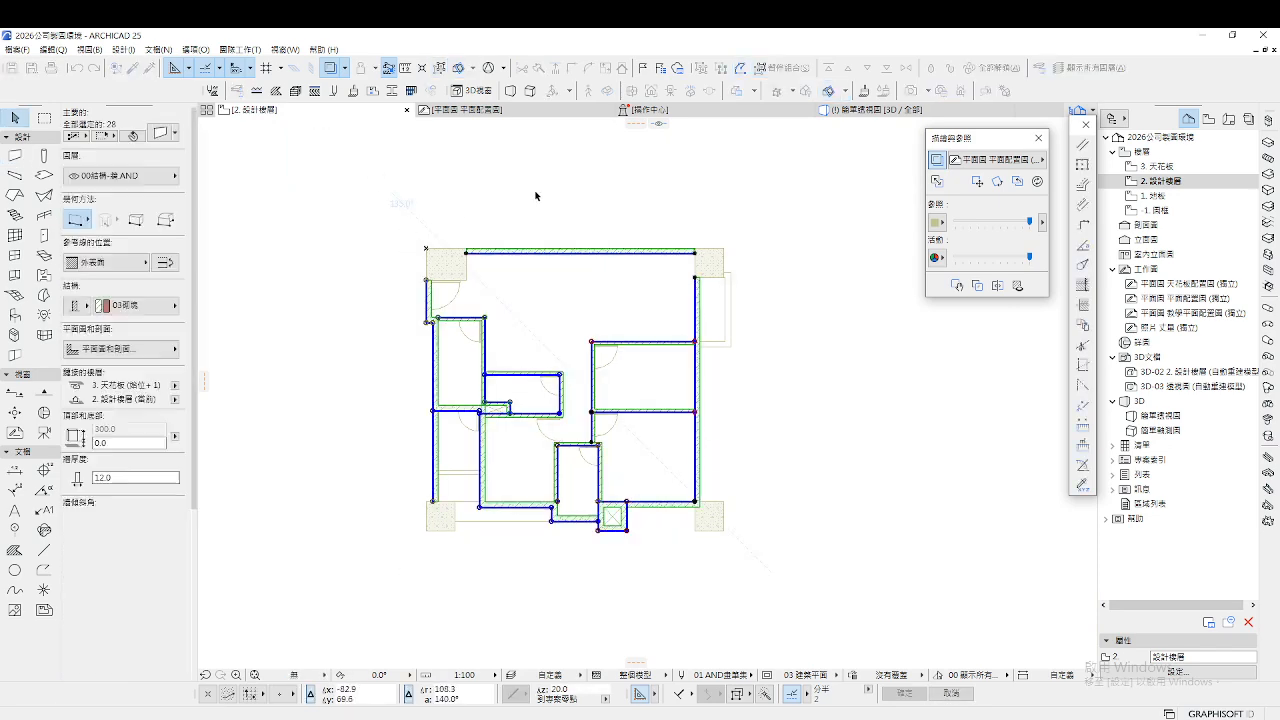
key(F5)
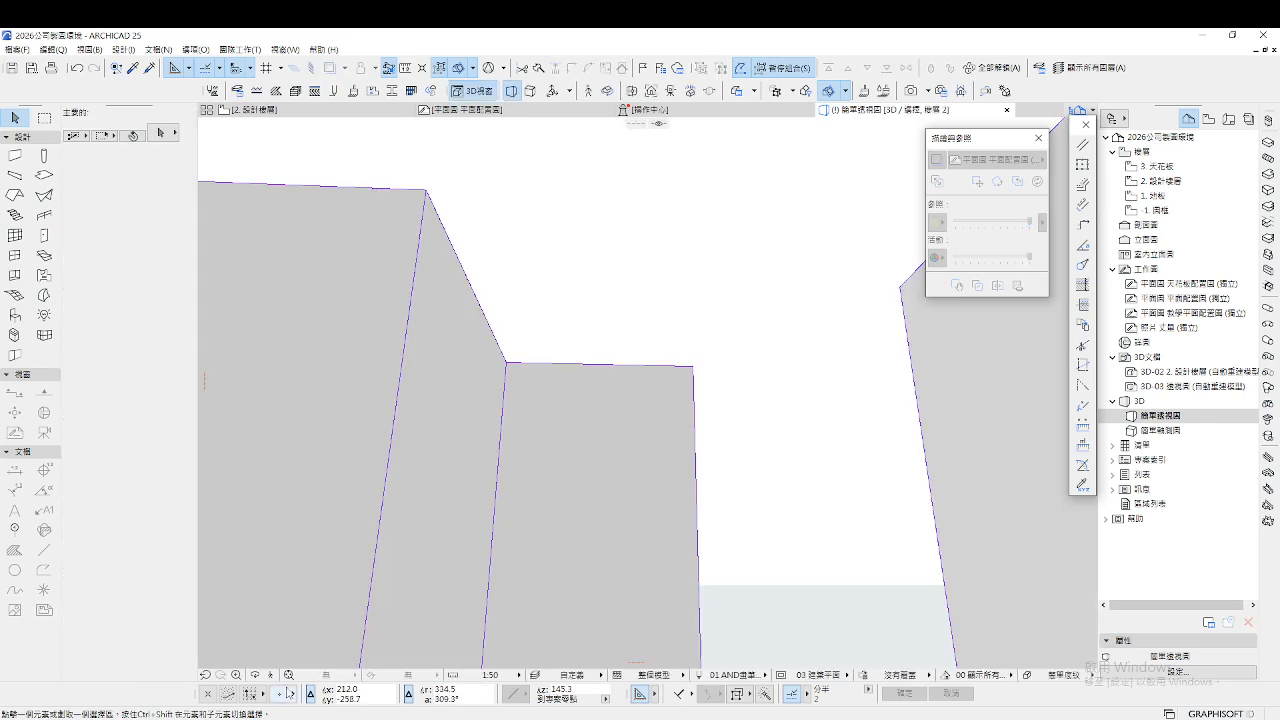
click(272, 676)
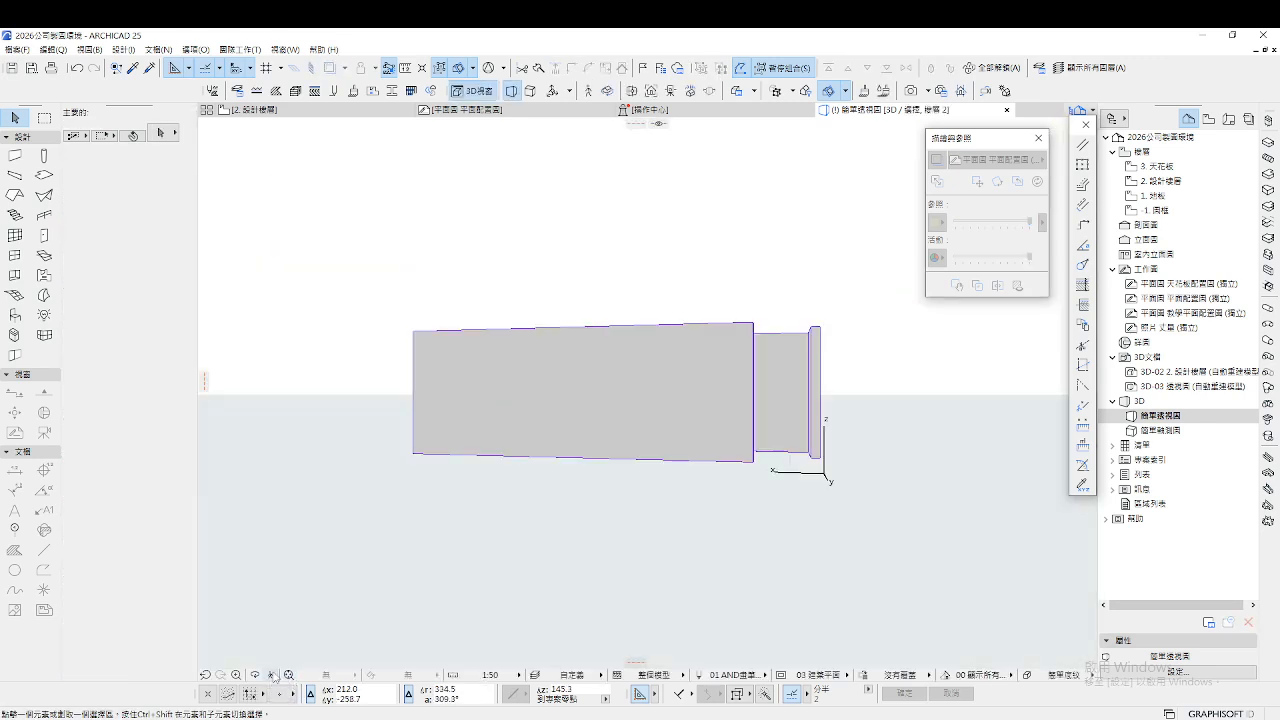
click(270, 676)
key(w)
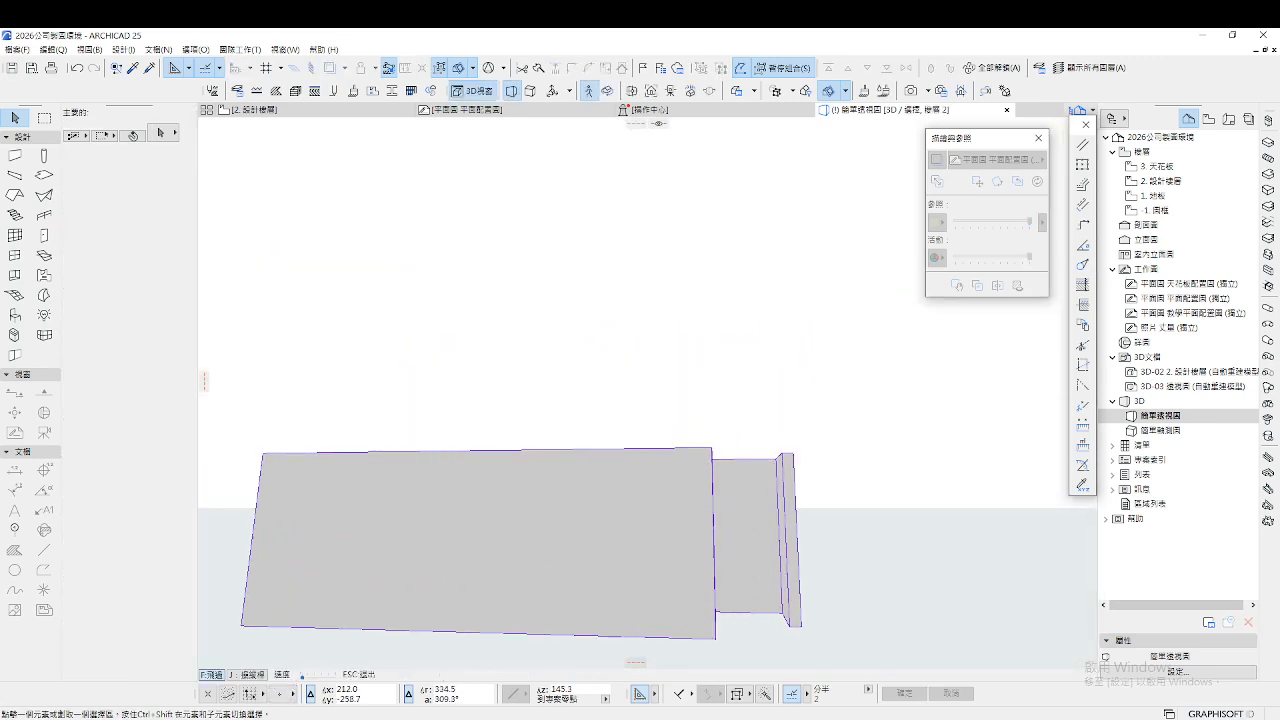
key(w)
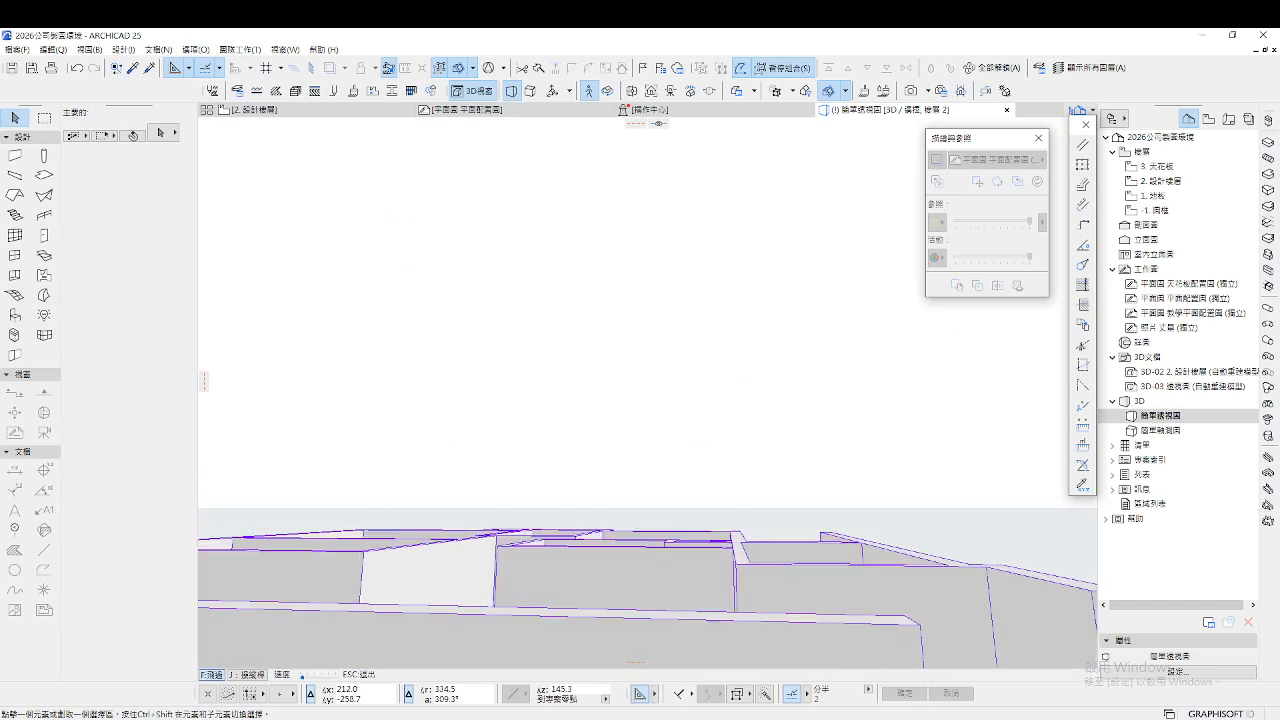
key(s)
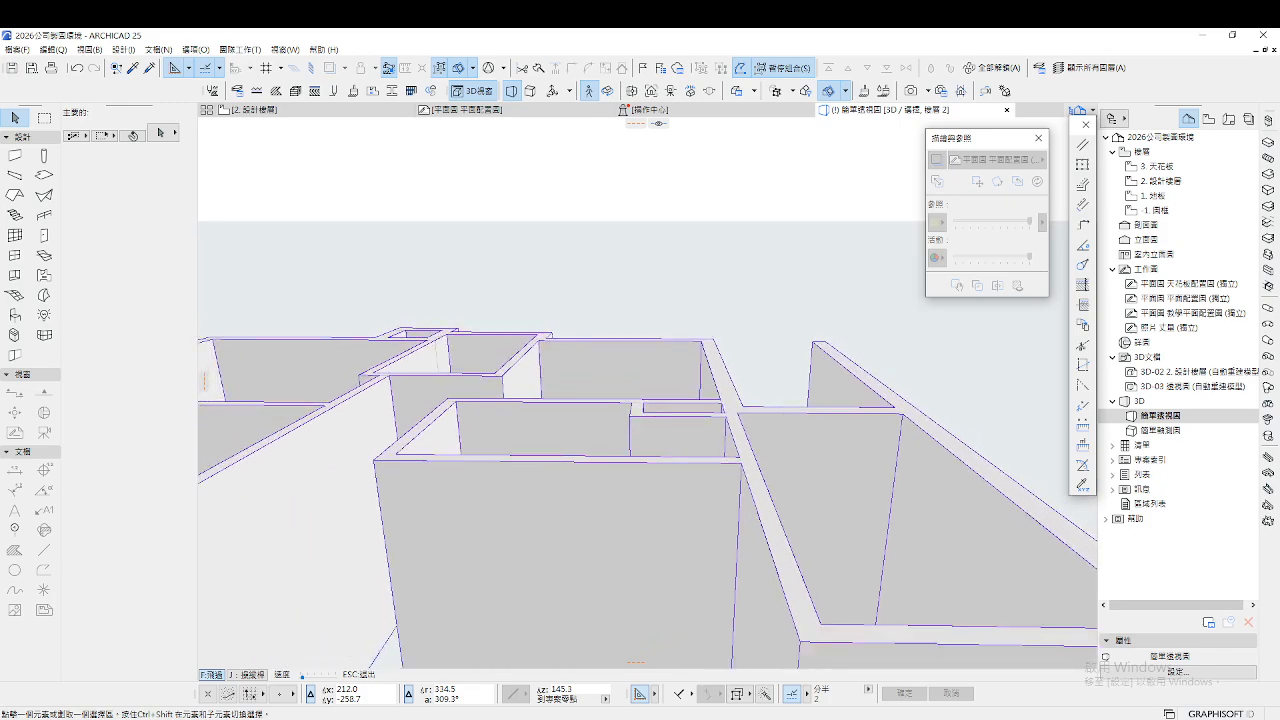
key(s)
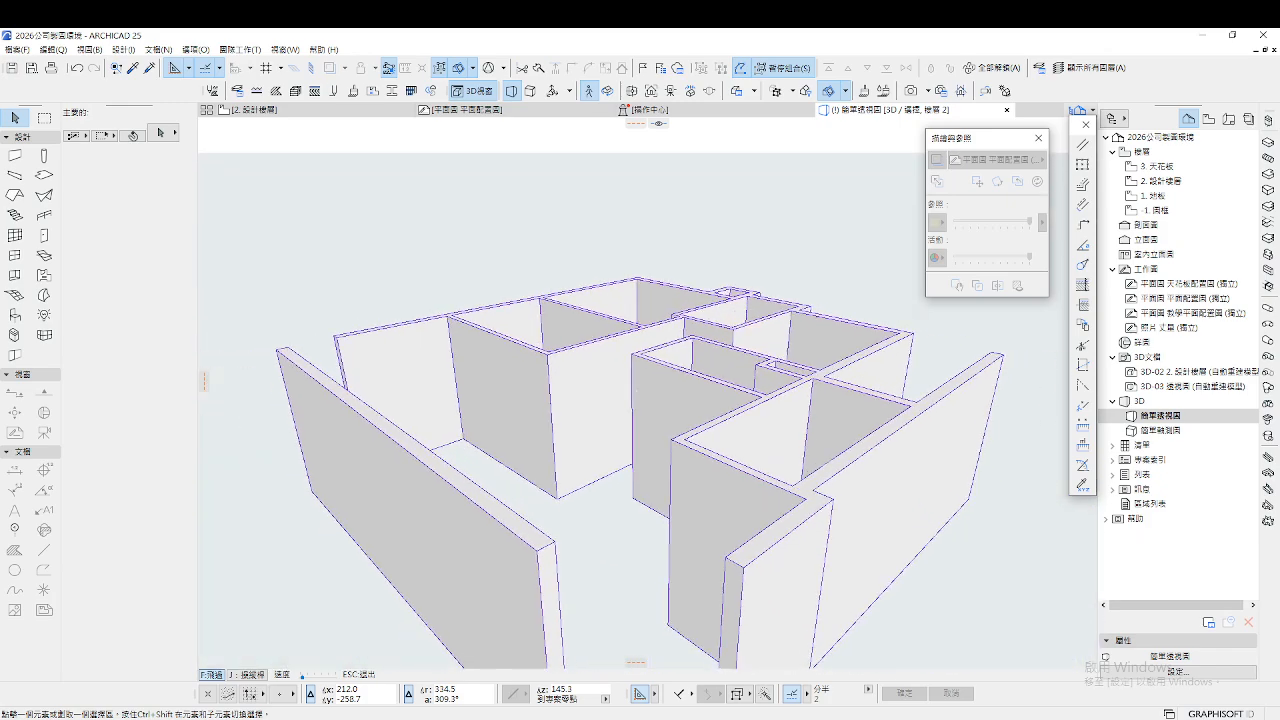
key(Escape)
key(F2)
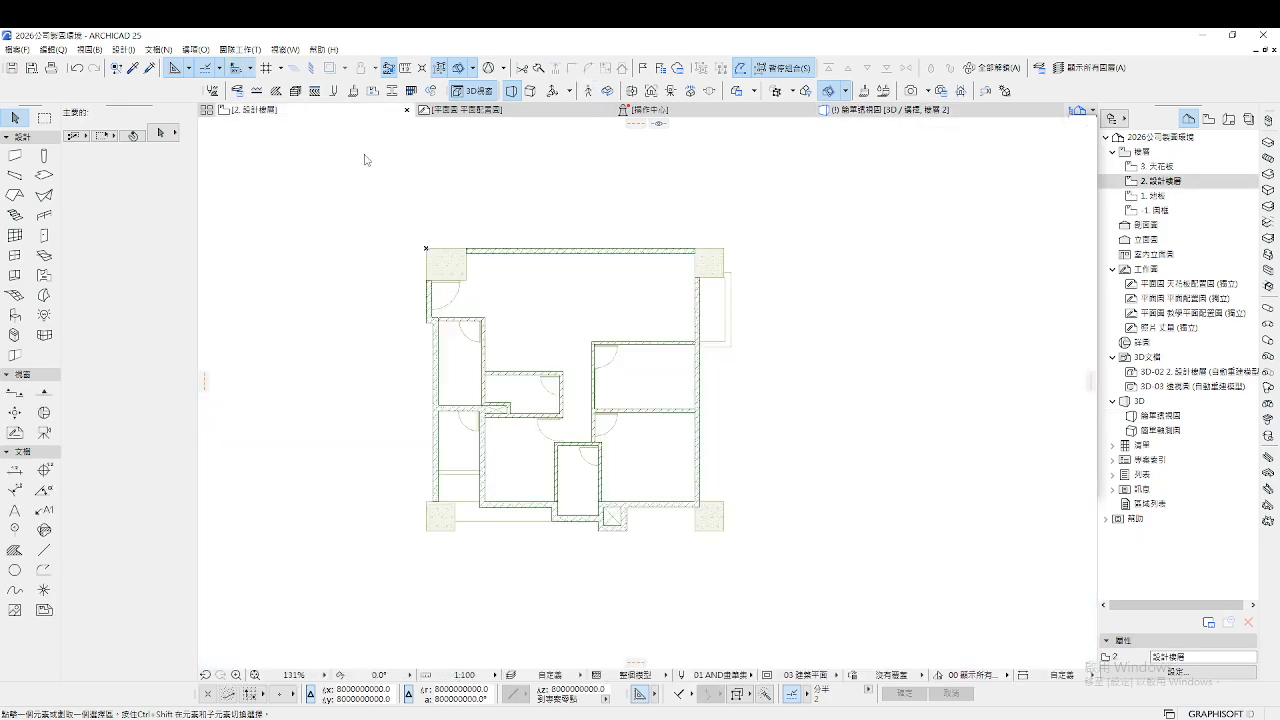
Confirm the default column settings and place a column at the top-right wall corner
scroll(462, 234, up, 5)
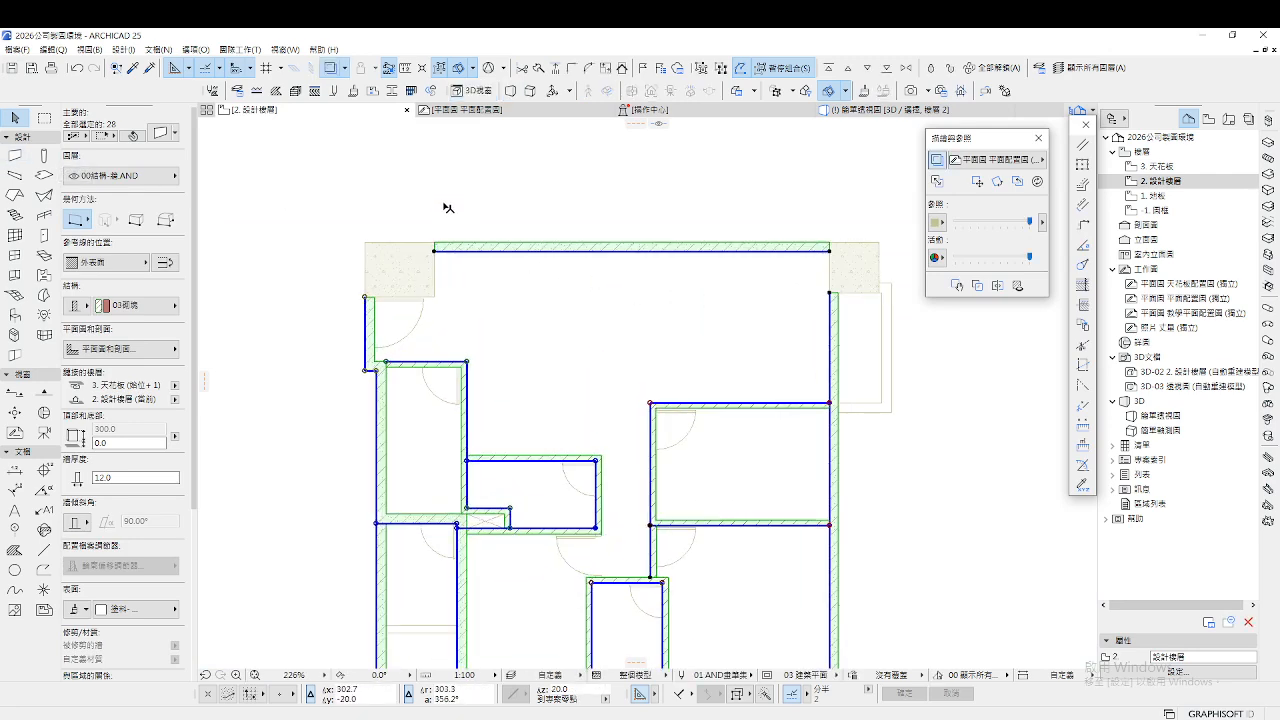
click(369, 213)
scroll(369, 213, up, 1)
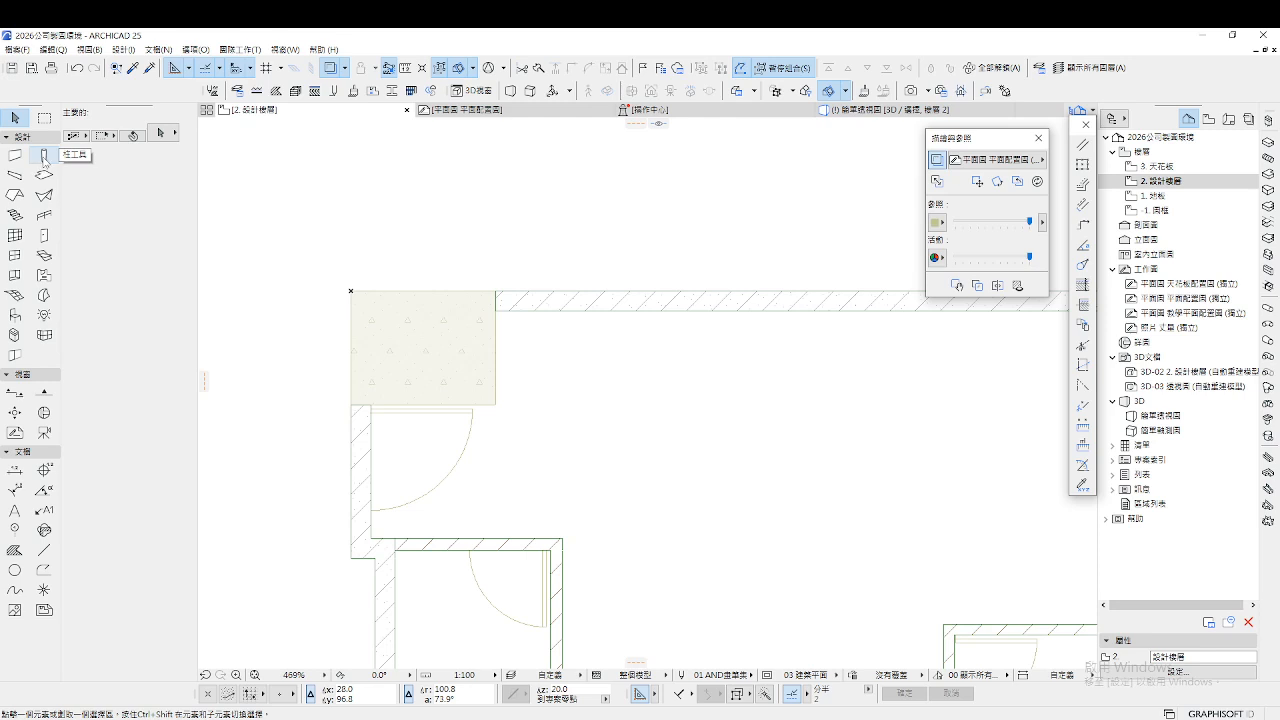
double_click(43, 155)
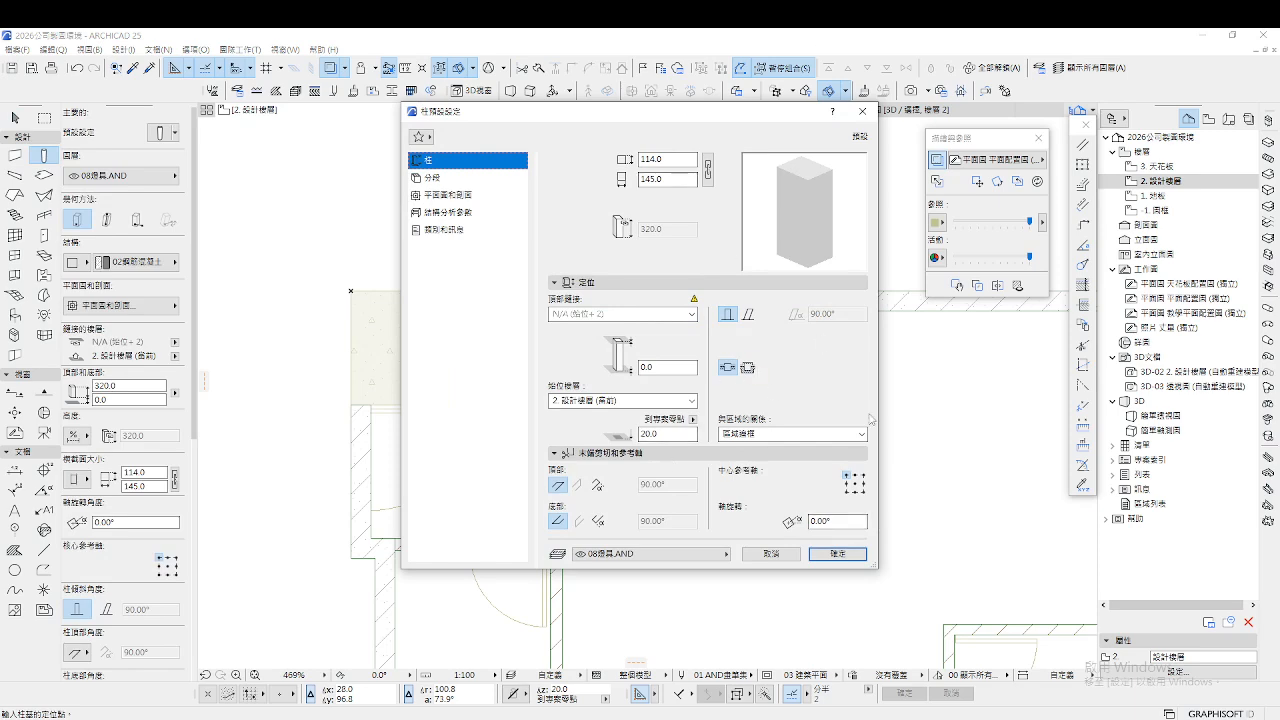
click(839, 552)
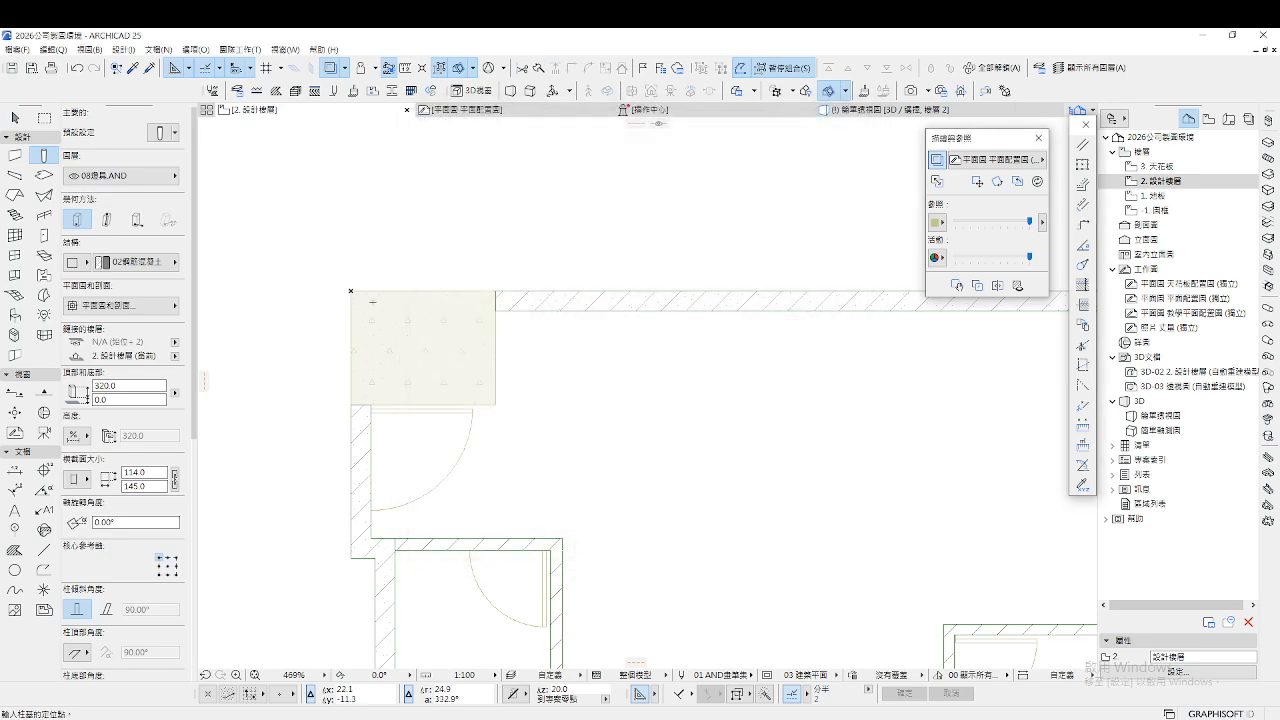
scroll(351, 290, down, 5)
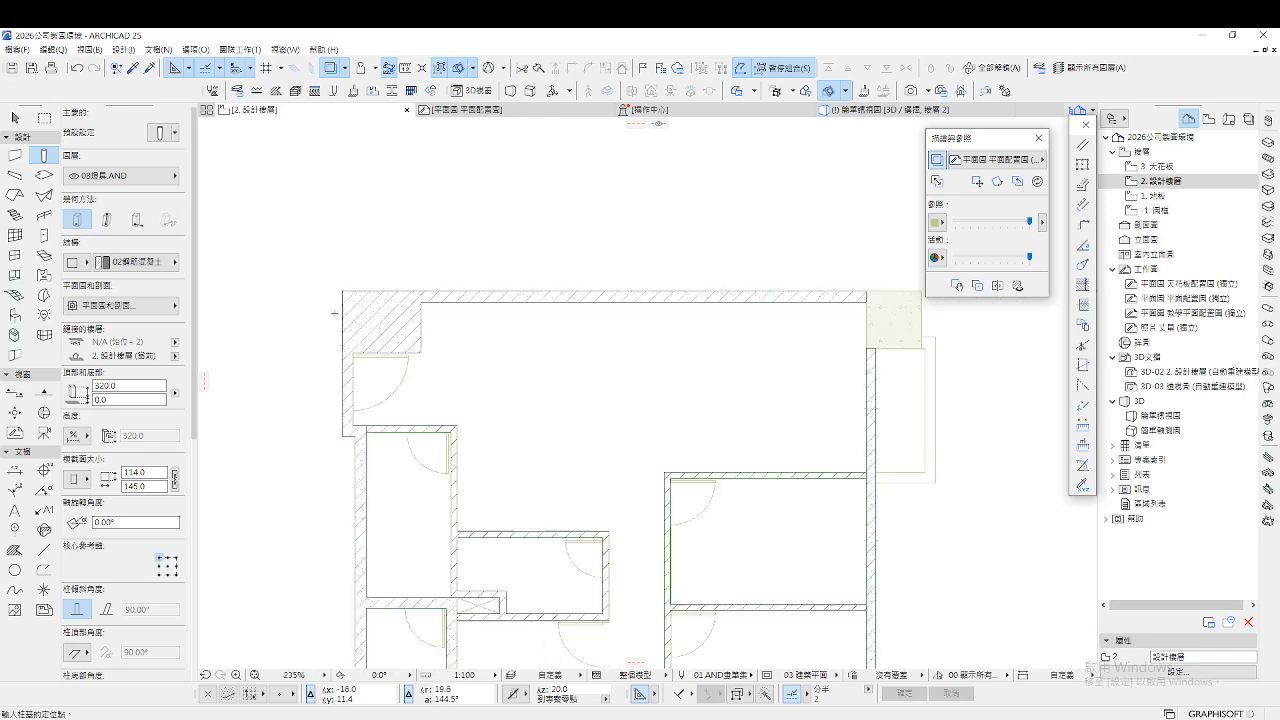
scroll(684, 313, up, 4)
click(627, 260)
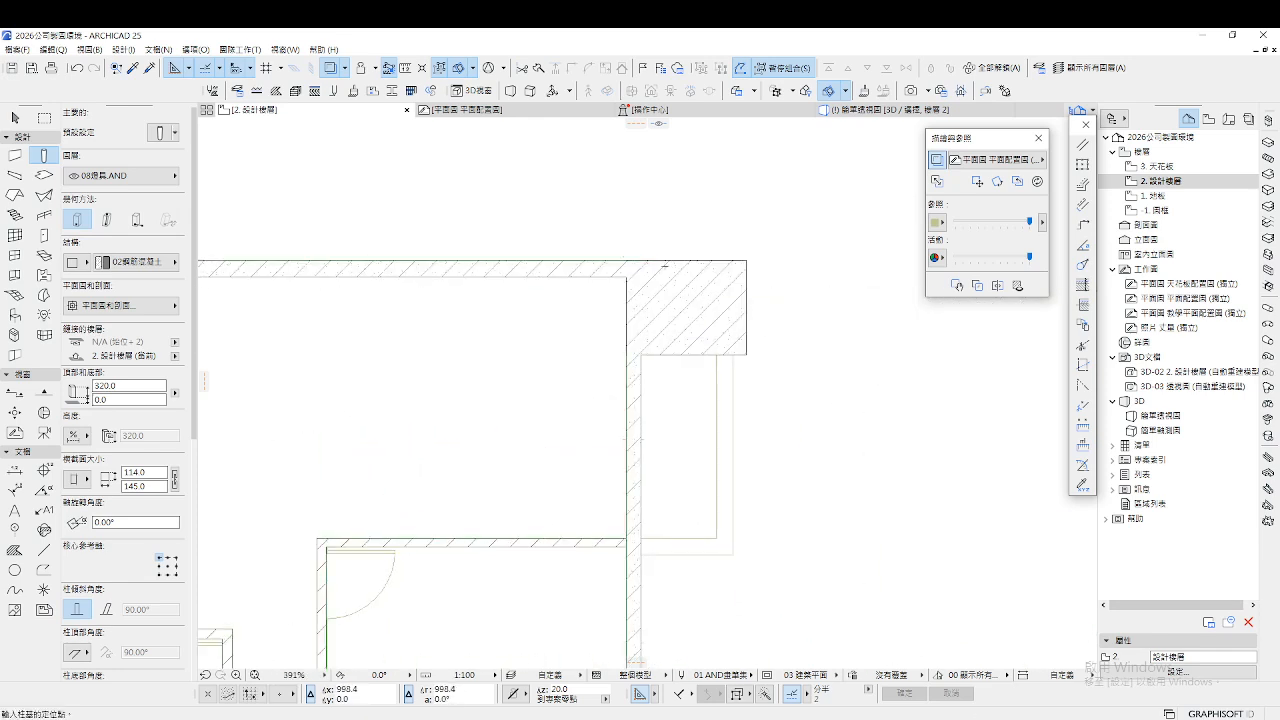
scroll(746, 326, up, 1)
key(Escape)
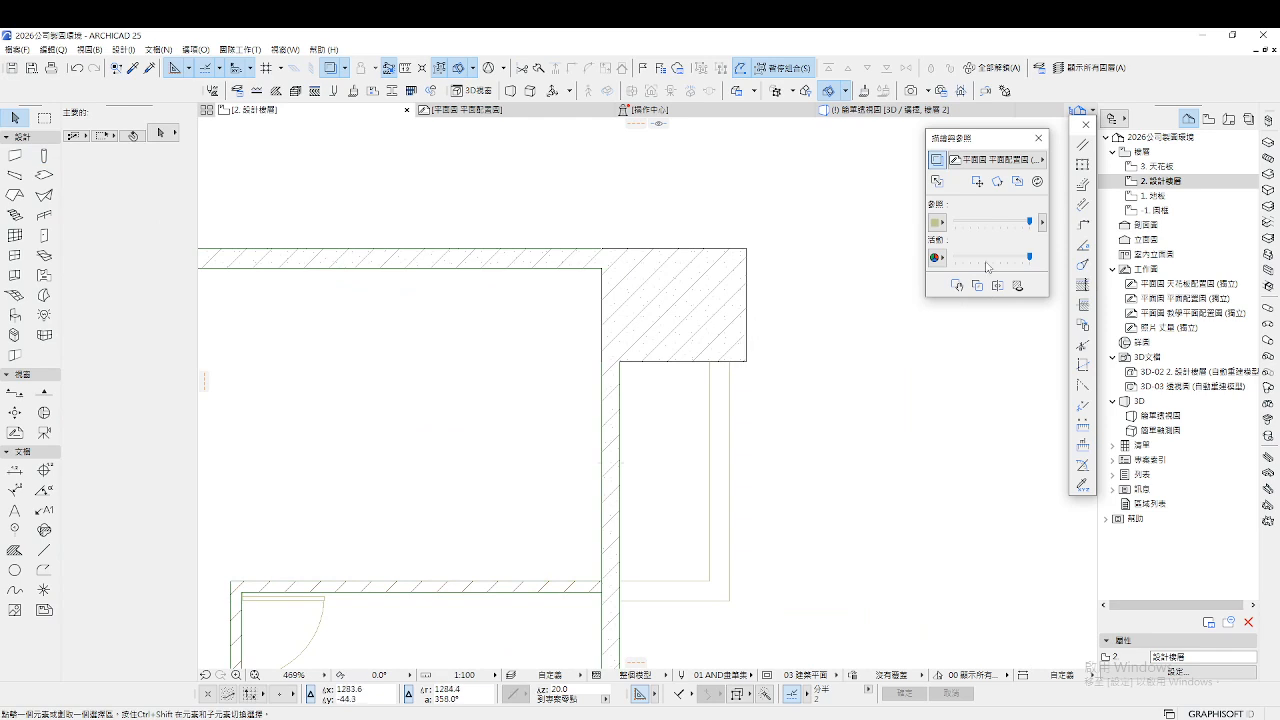
Fade the active and reference plan display, then select the top-right corner column
drag(1031, 263, 1011, 263)
mouse_move(1028, 231)
mouse_down()
mouse_move(979, 232)
mouse_move(1029, 231)
mouse_up()
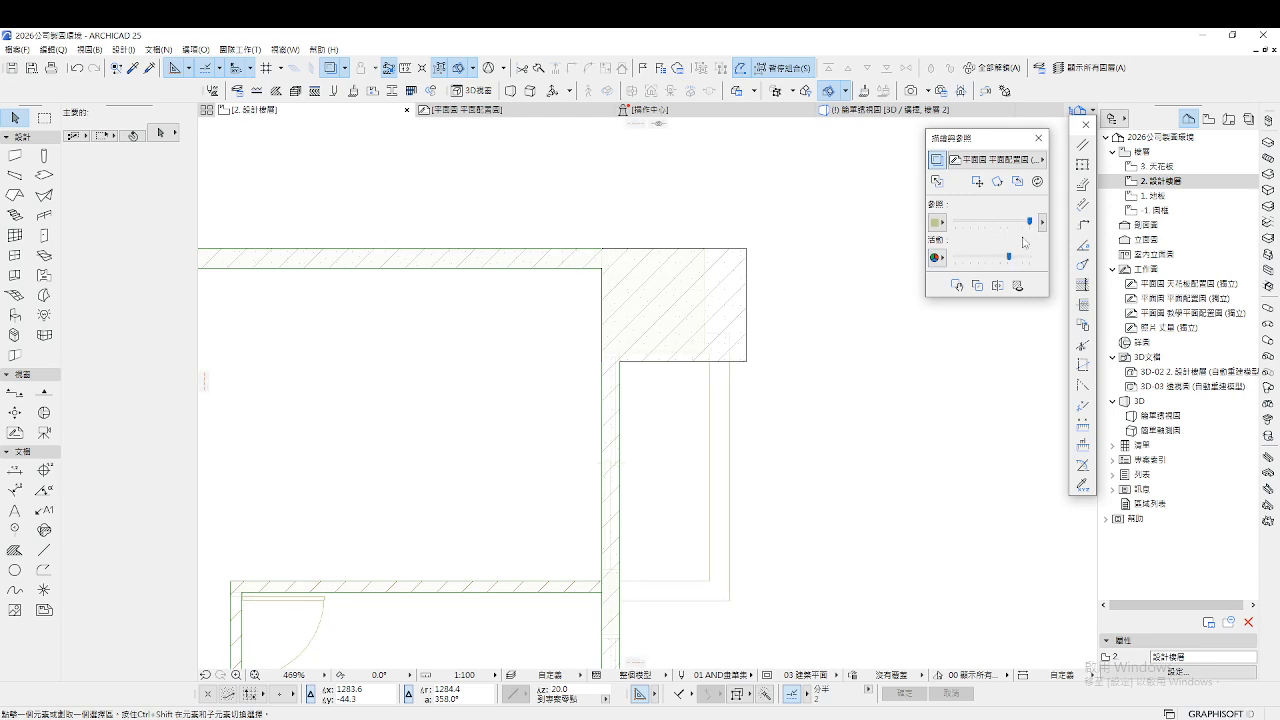
click(741, 252)
scroll(690, 240, up, 3)
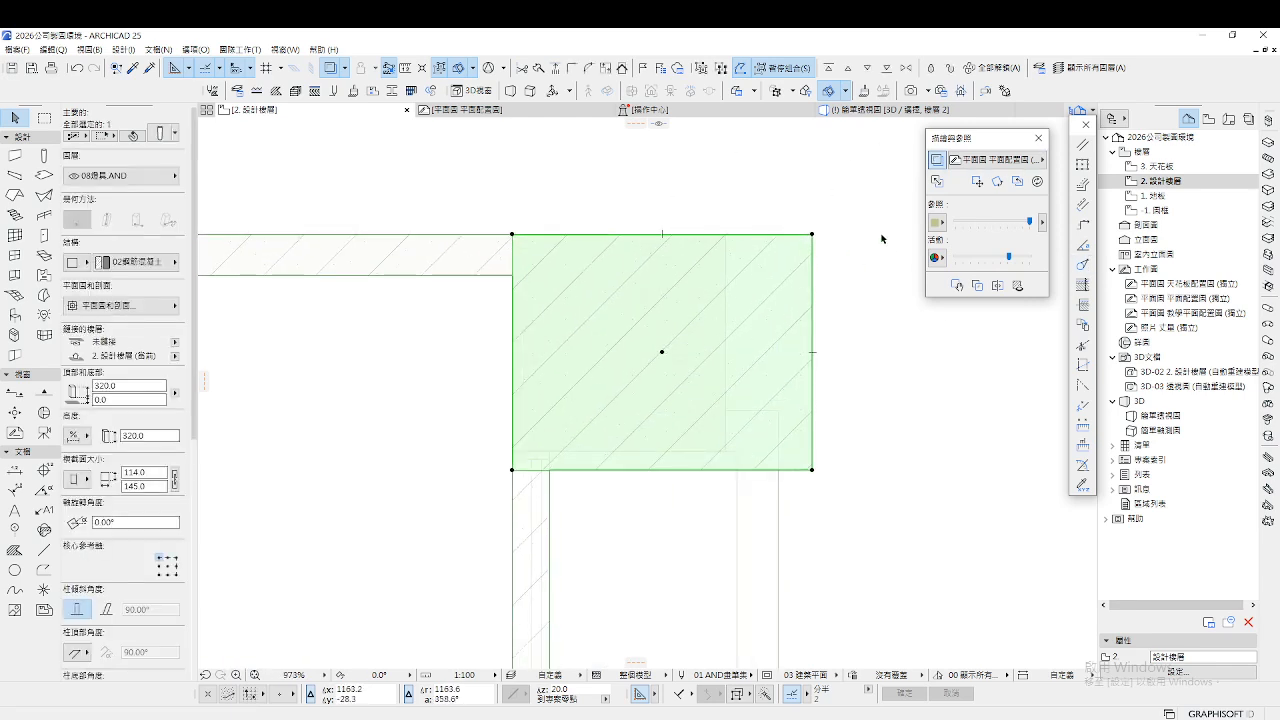
Offset the column's edges to resize it to 105 × 103
click(812, 235)
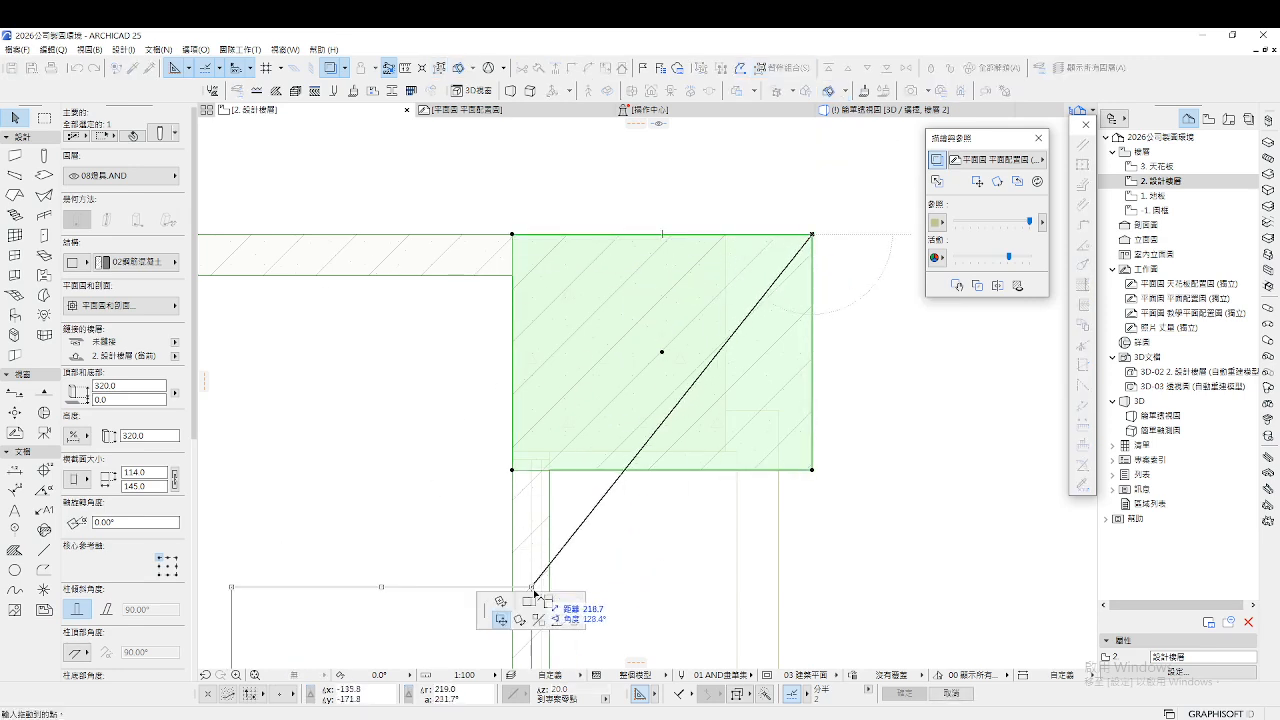
click(528, 600)
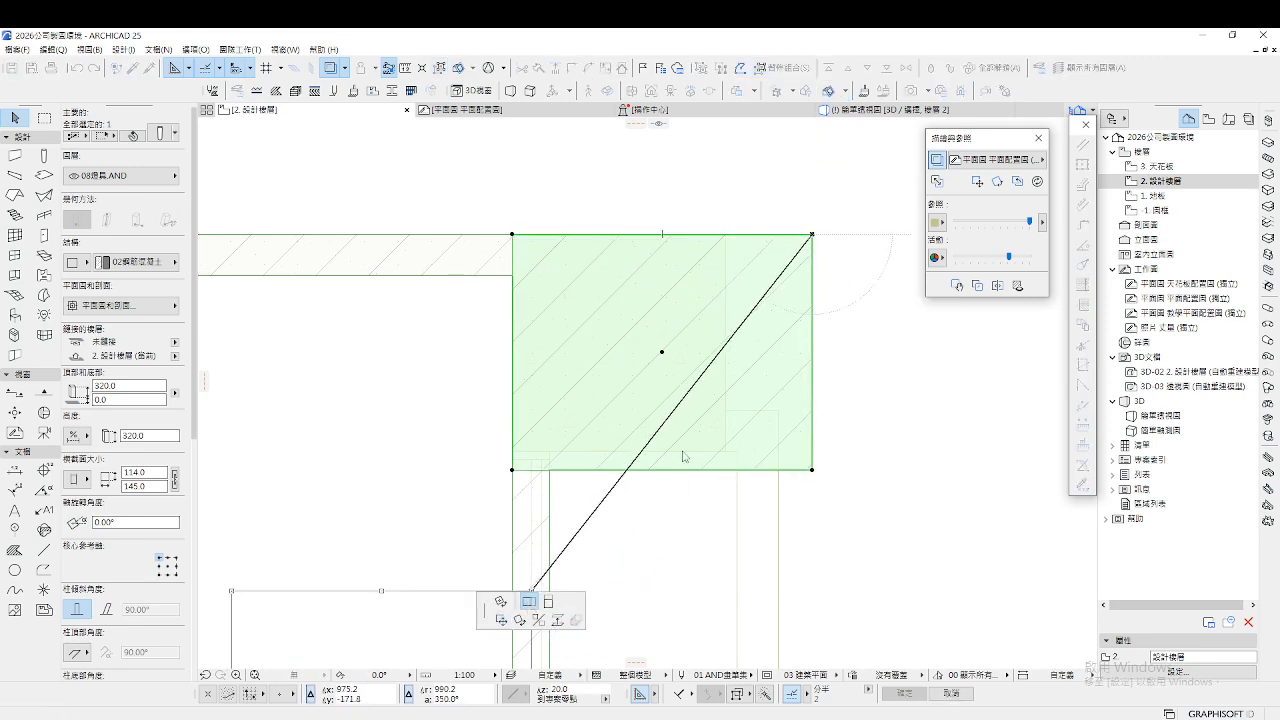
click(727, 233)
click(727, 470)
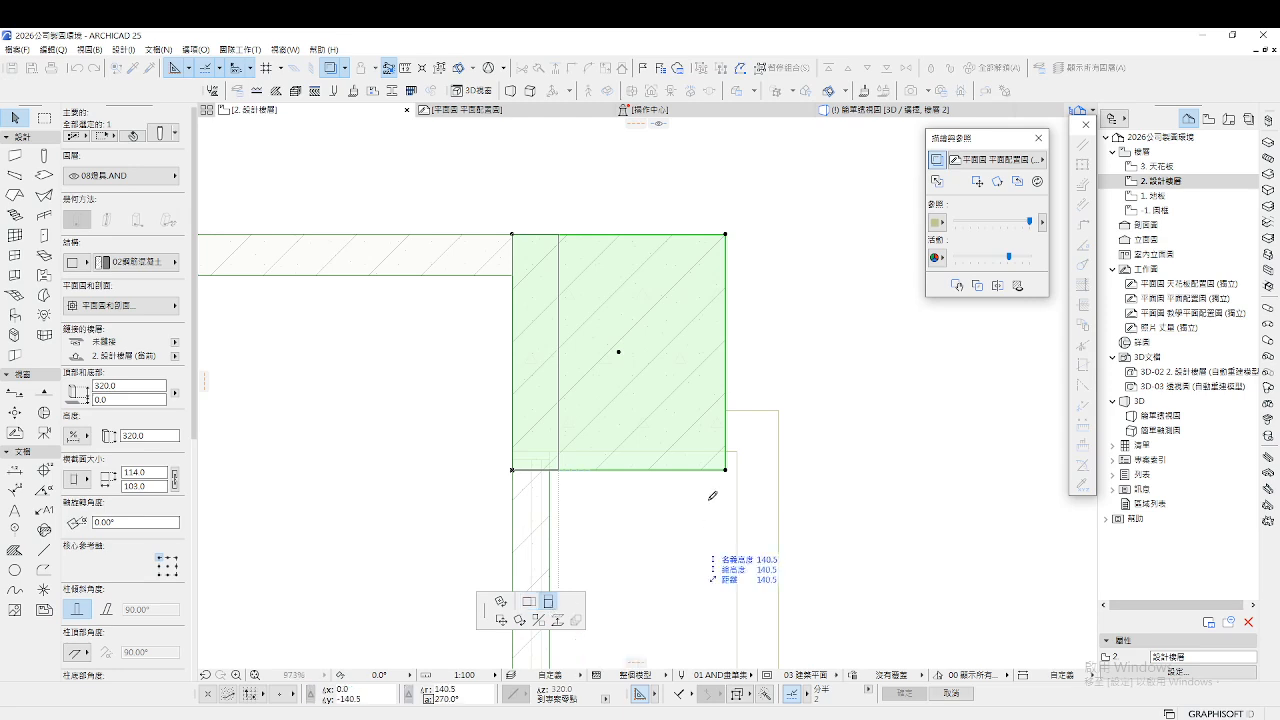
click(711, 435)
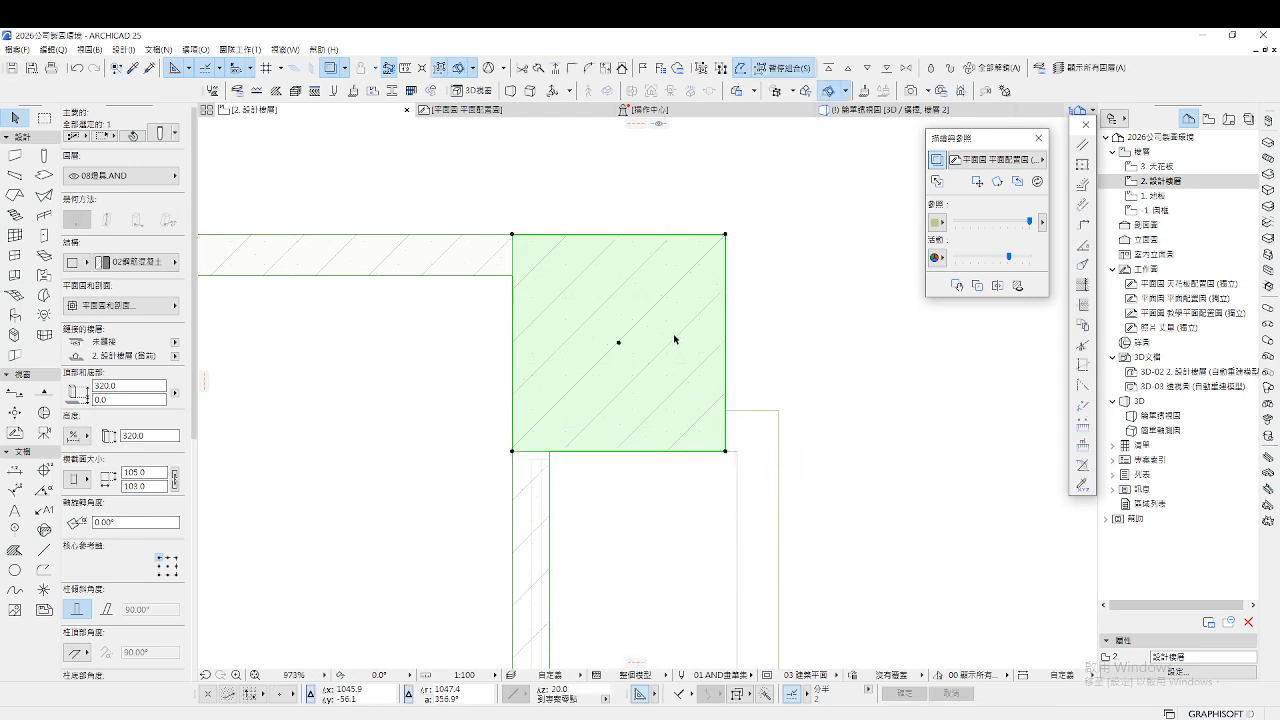
scroll(666, 205, down, 8)
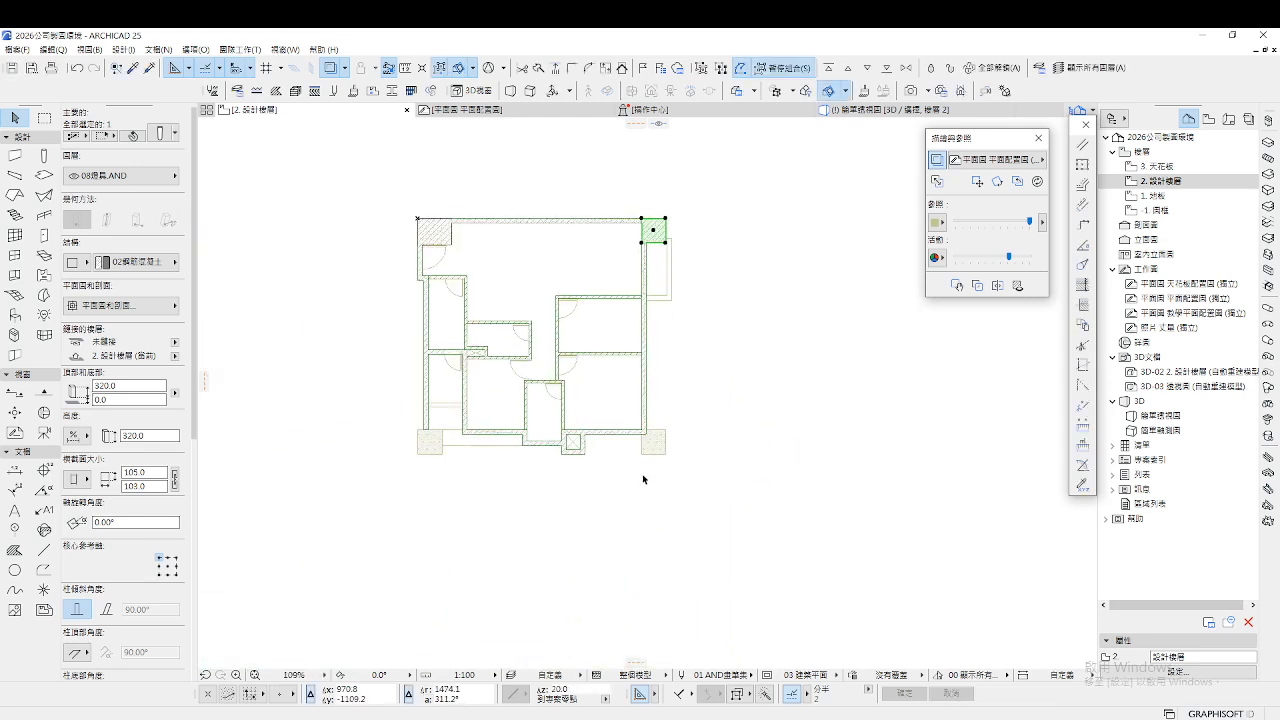
scroll(668, 438, up, 2)
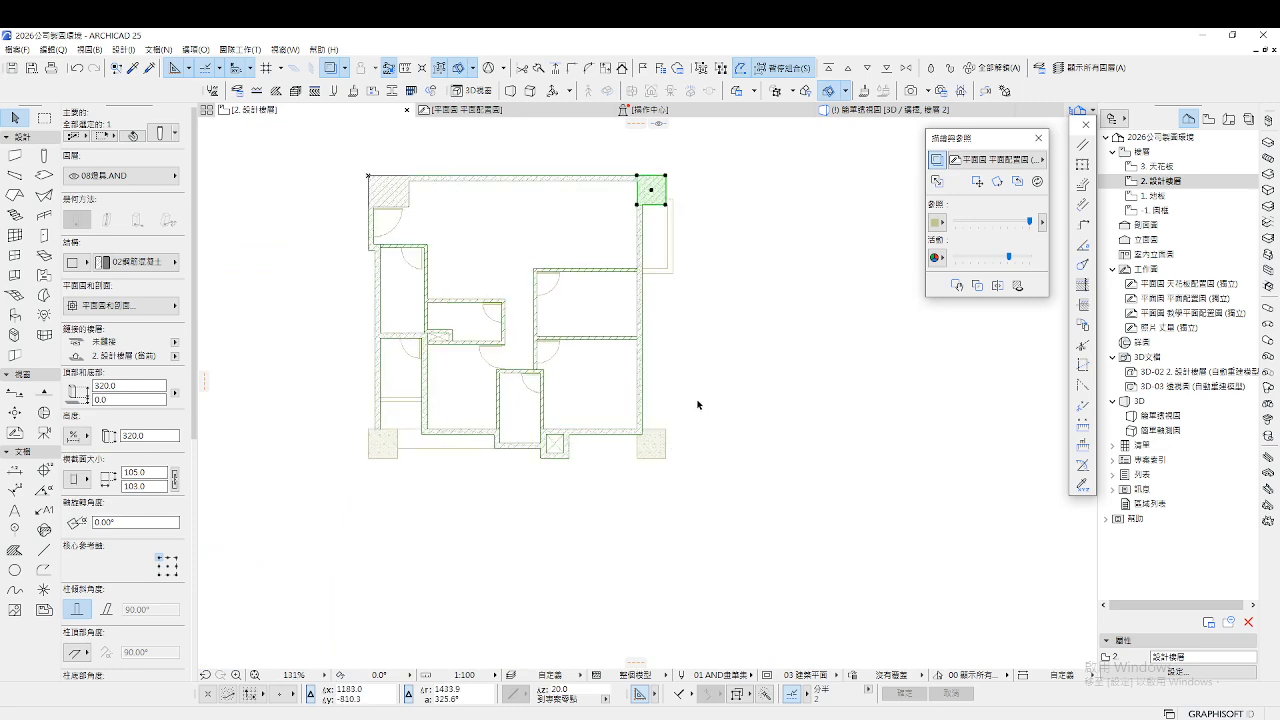
Drag-copy the column from its centre to the bottom-left corner with Ctrl+D
key(ctrl+d)
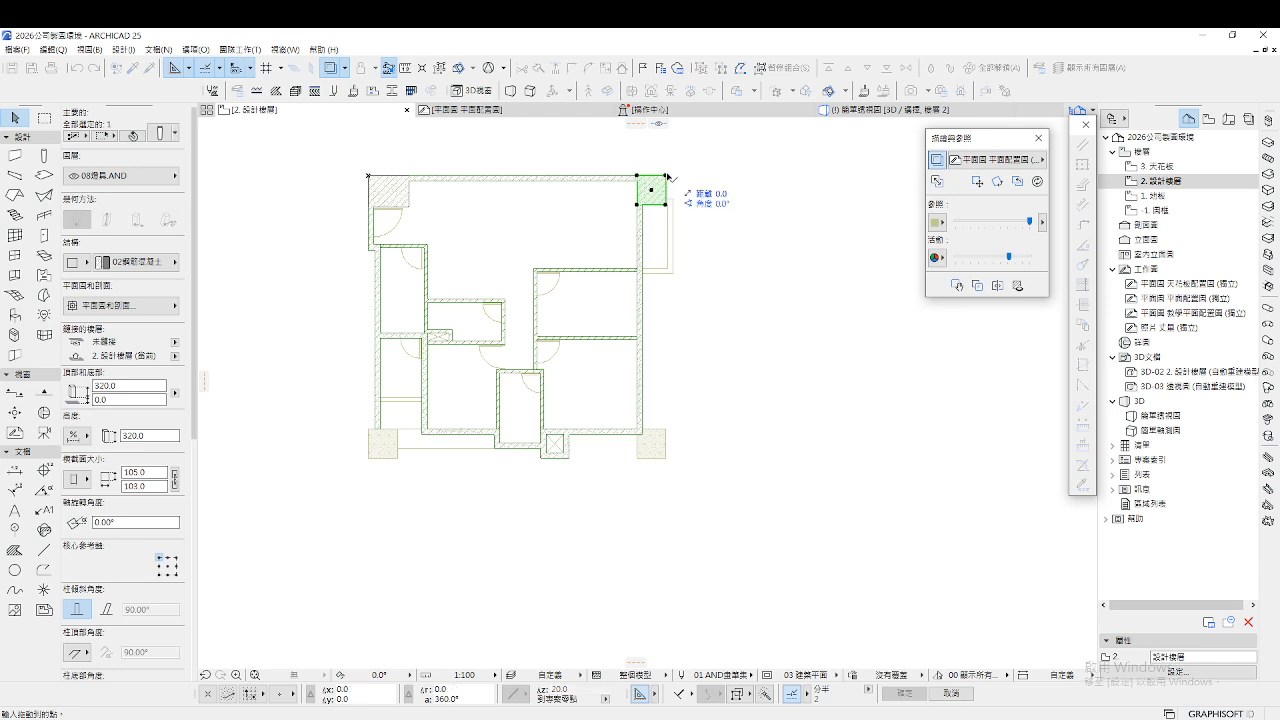
click(651, 189)
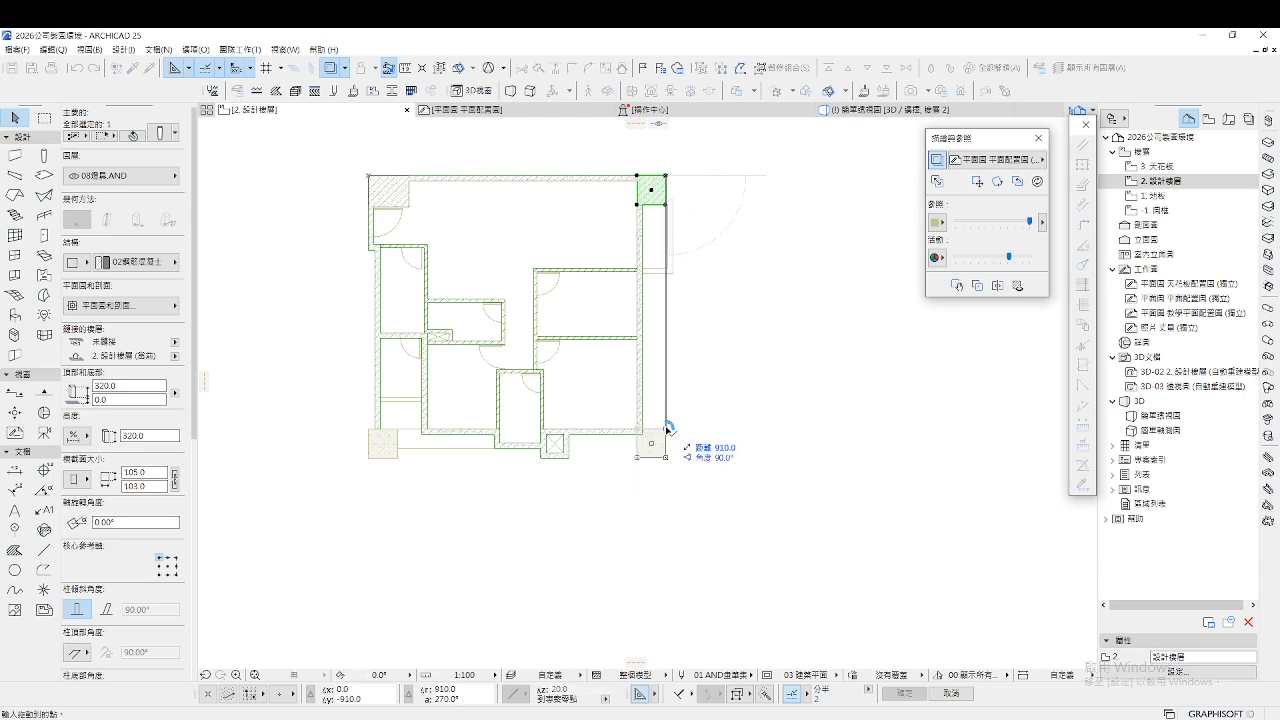
click(398, 431)
key(Escape)
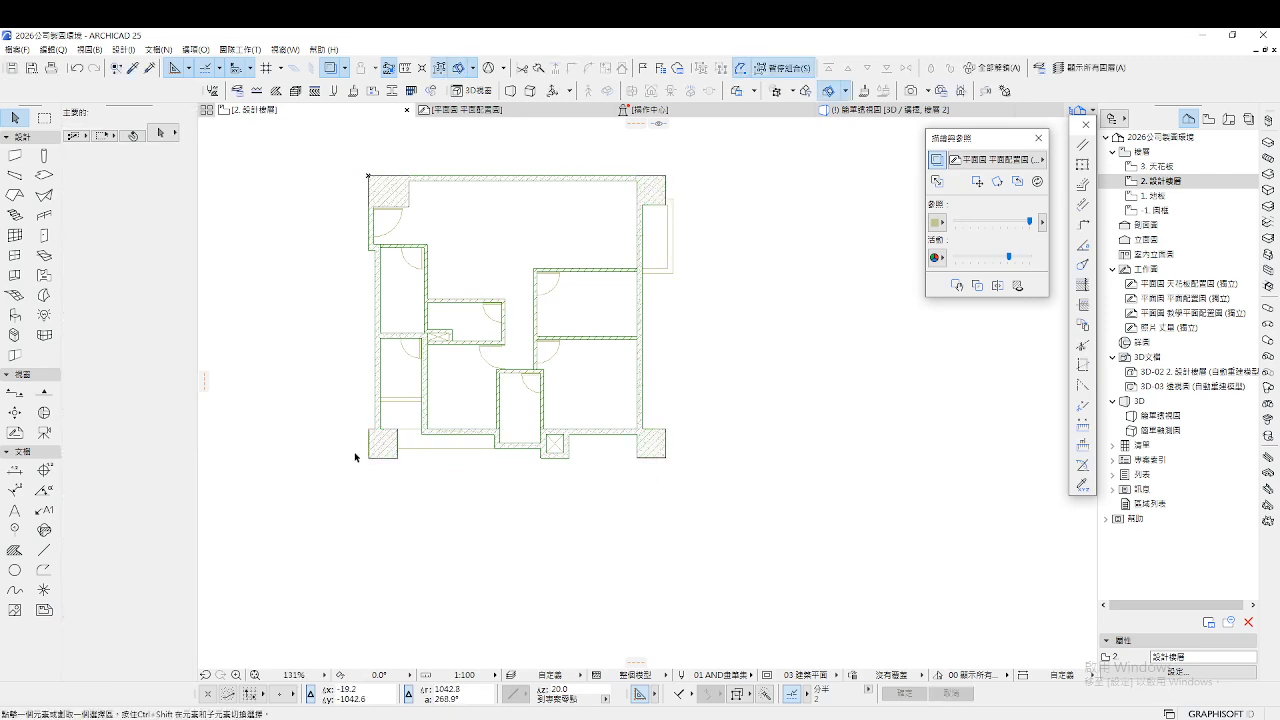
Offset the left edge of the bottom-left corner column to a new position
scroll(378, 405, up, 14)
click(398, 384)
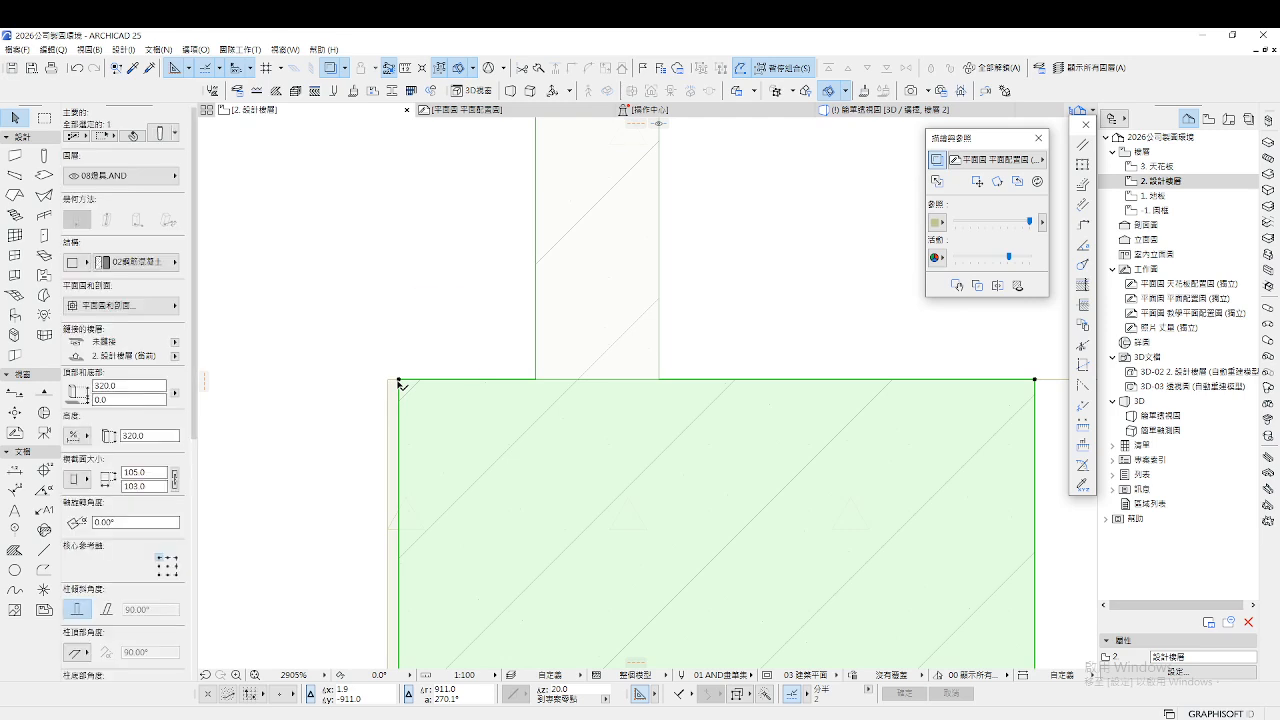
click(400, 379)
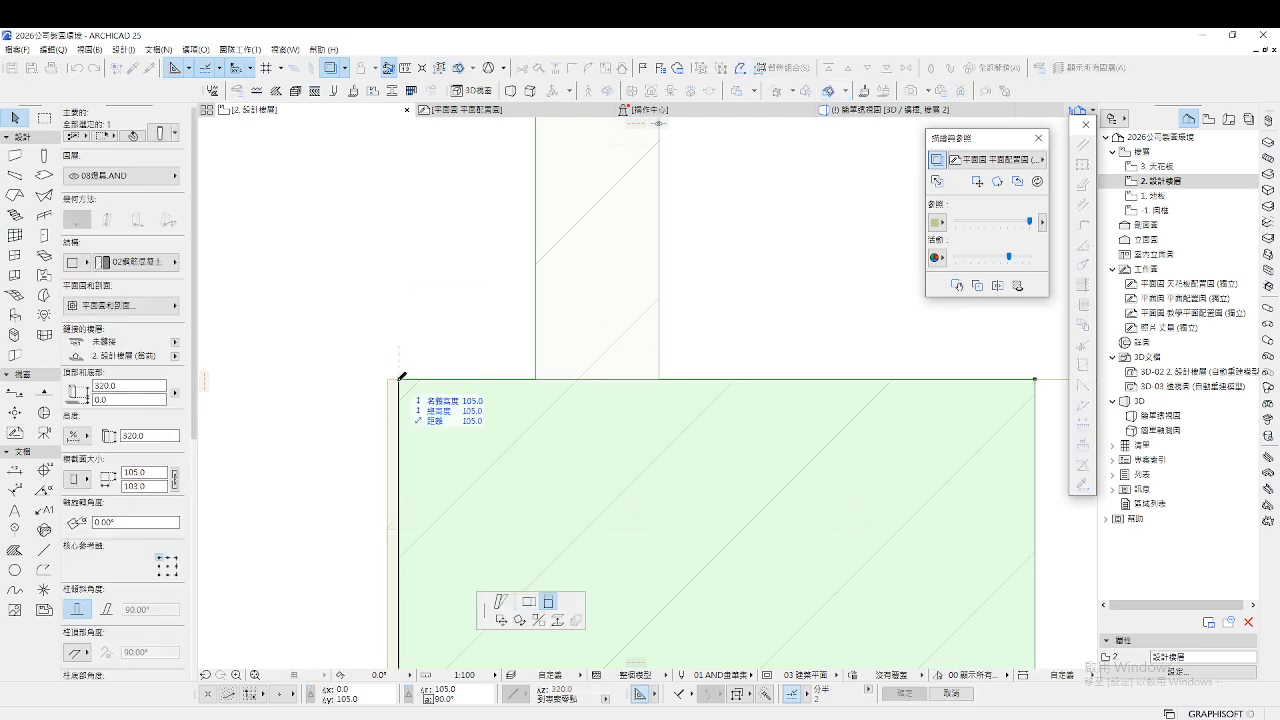
click(528, 601)
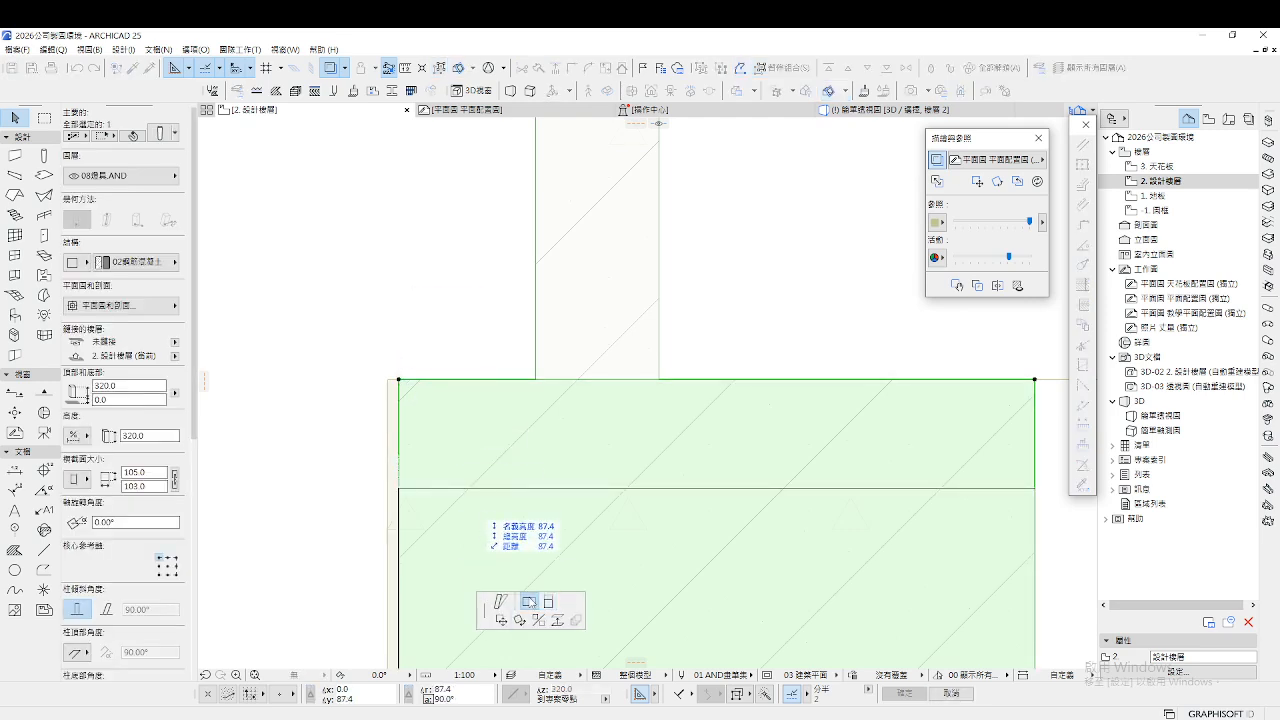
click(388, 379)
key(Escape)
scroll(431, 440, down, 12)
scroll(435, 455, down, 3)
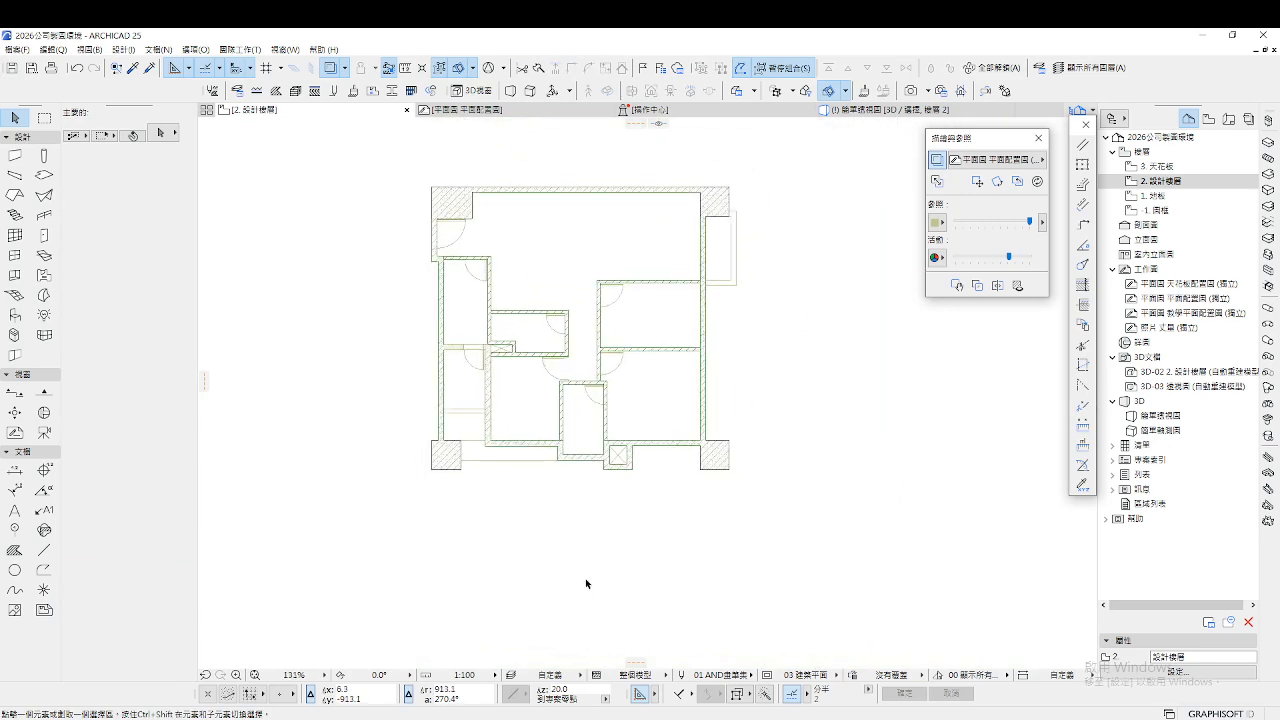
In the 3D view, select all four corner columns
key(F3)
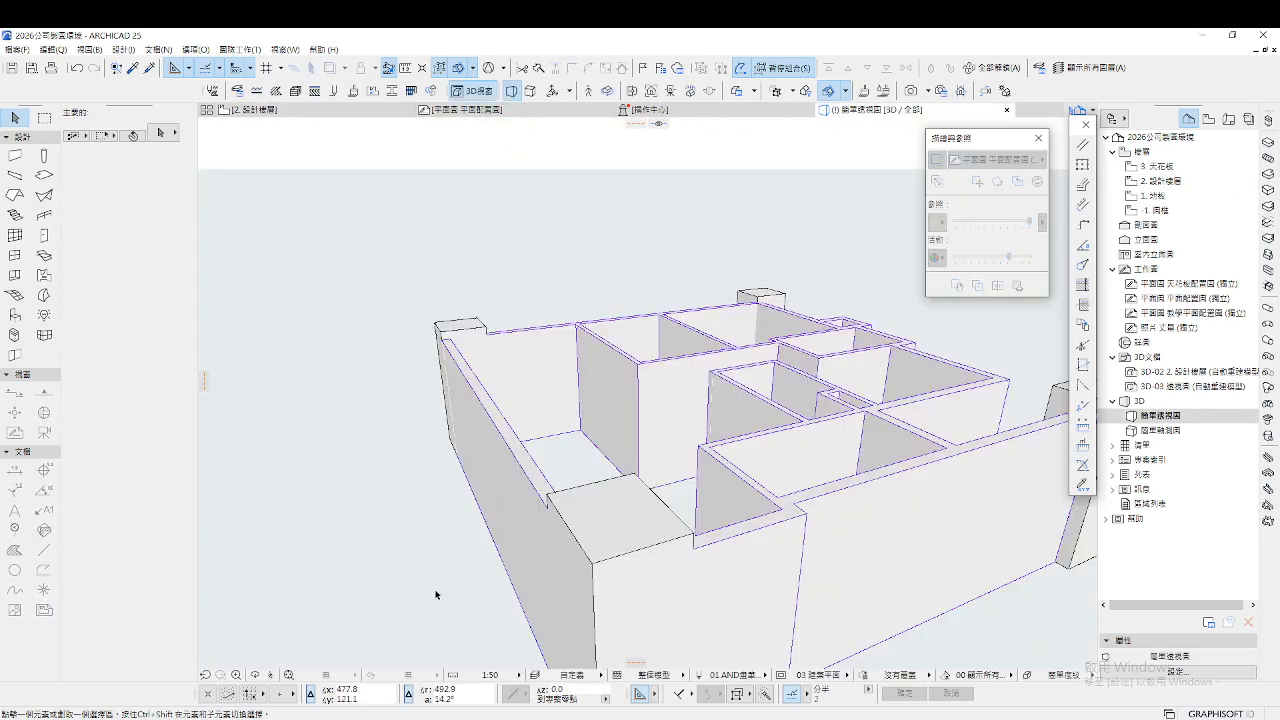
scroll(562, 495, down, 1)
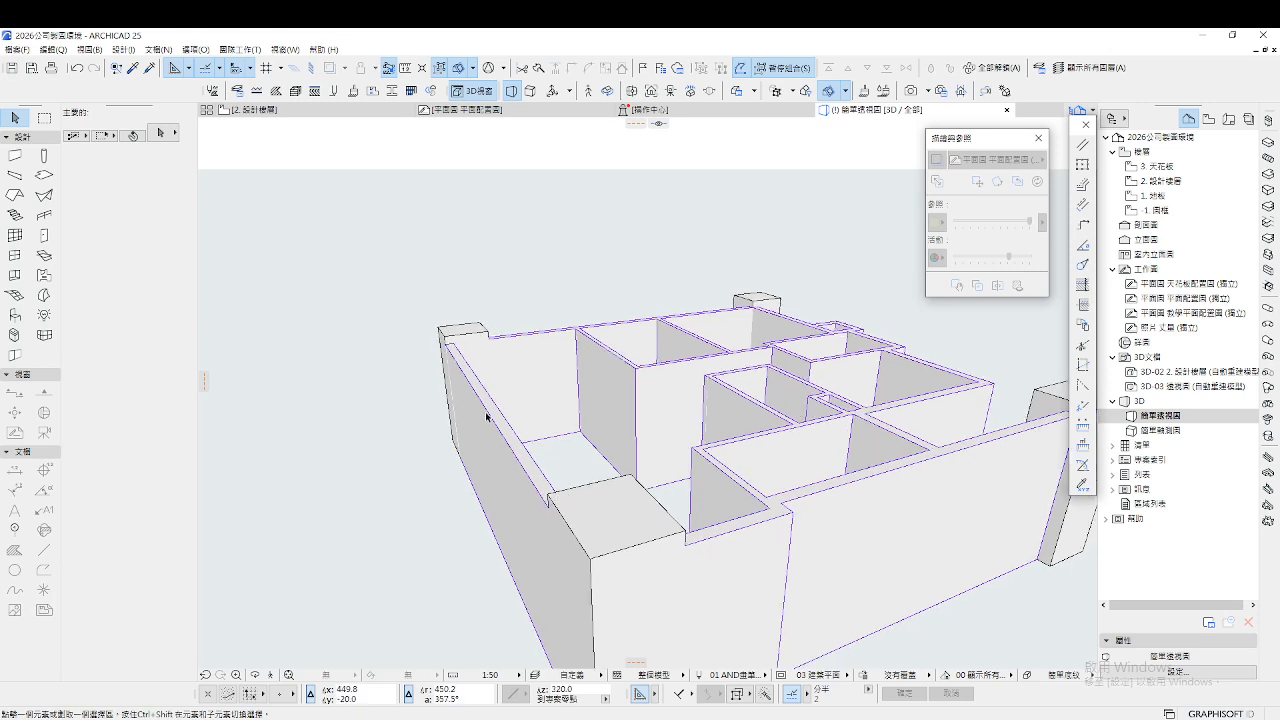
scroll(487, 417, down, 1)
click(1037, 409)
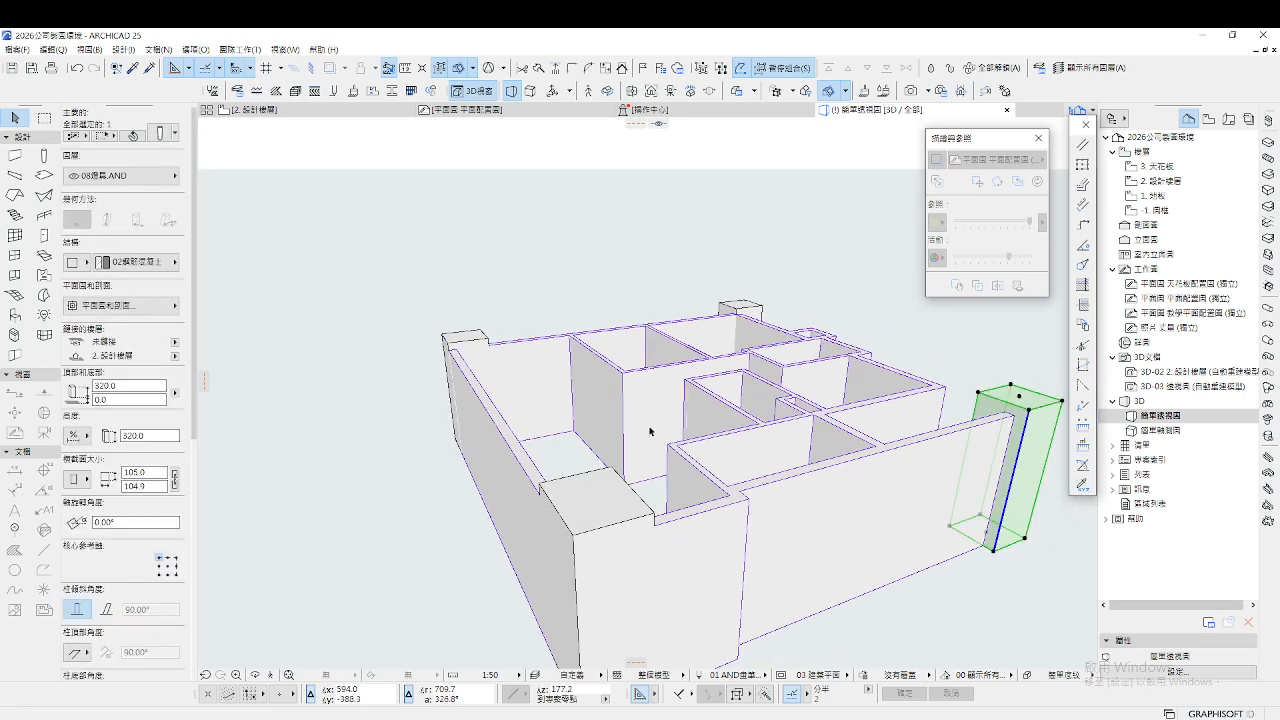
shift+click(608, 478)
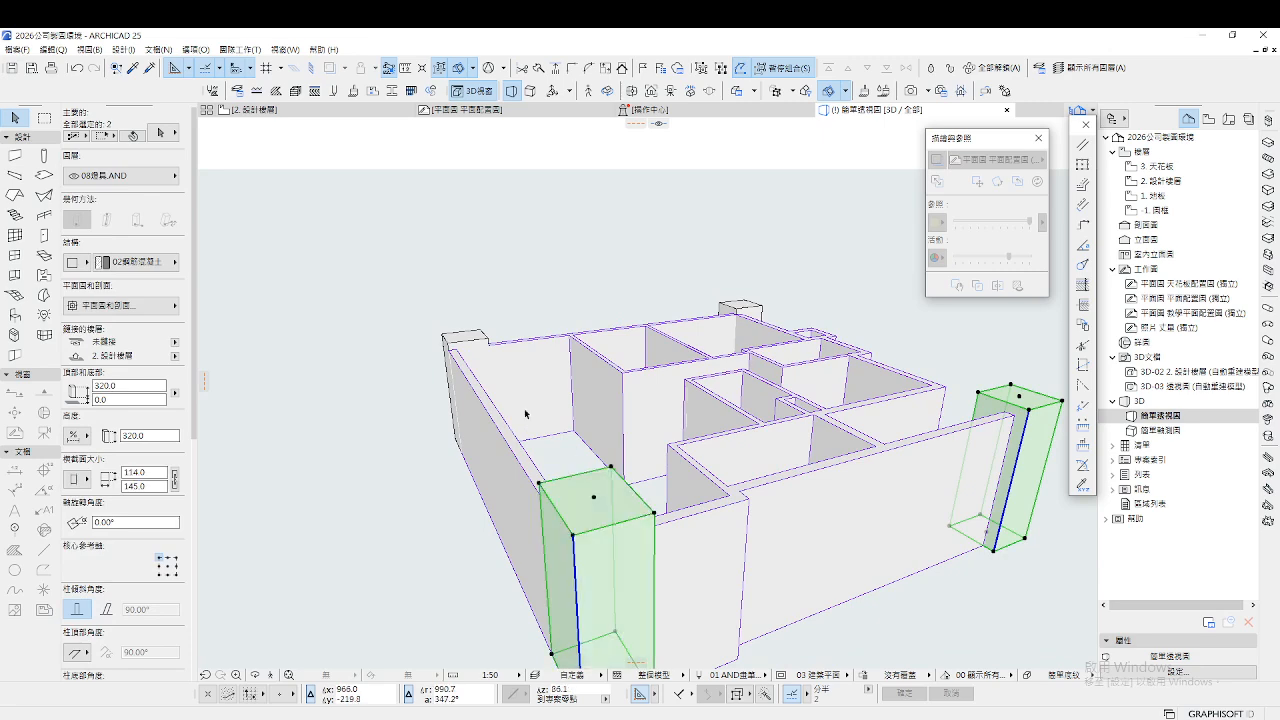
shift+click(465, 342)
shift+click(738, 308)
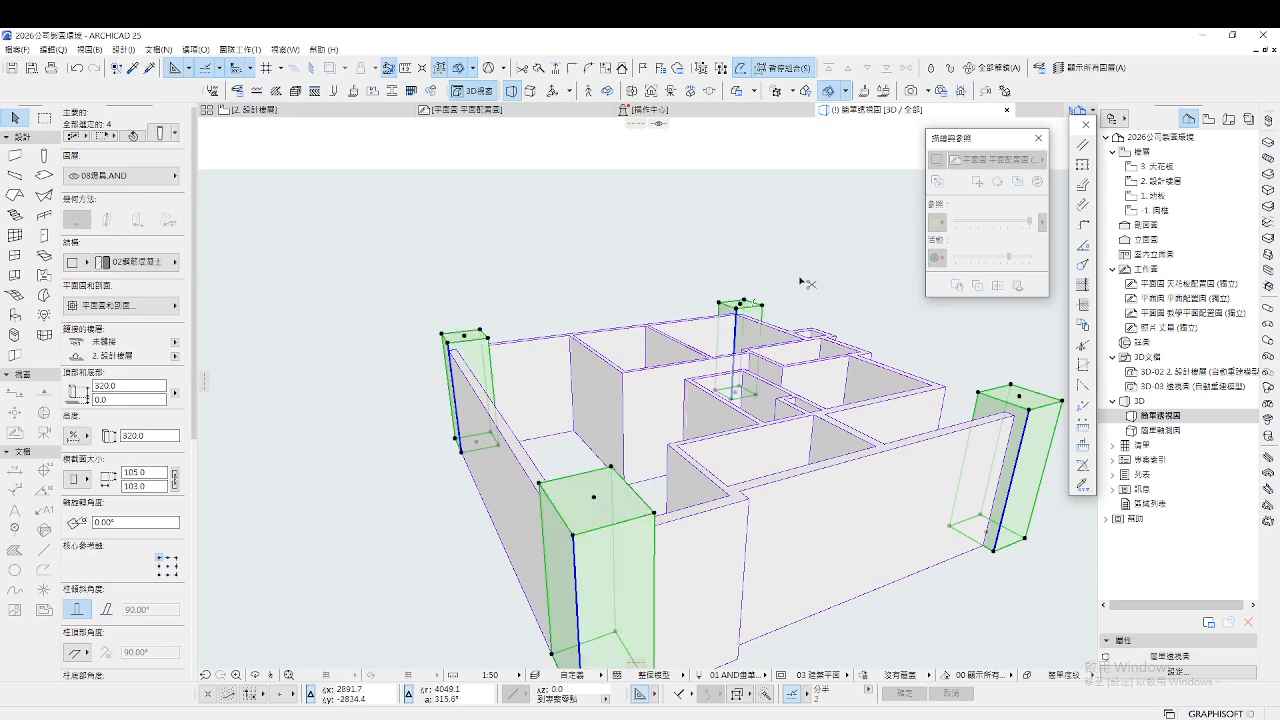
Change the columns' height from 320 to 300, then return to the 2. 設計樓層 plan
key(ctrl+t)
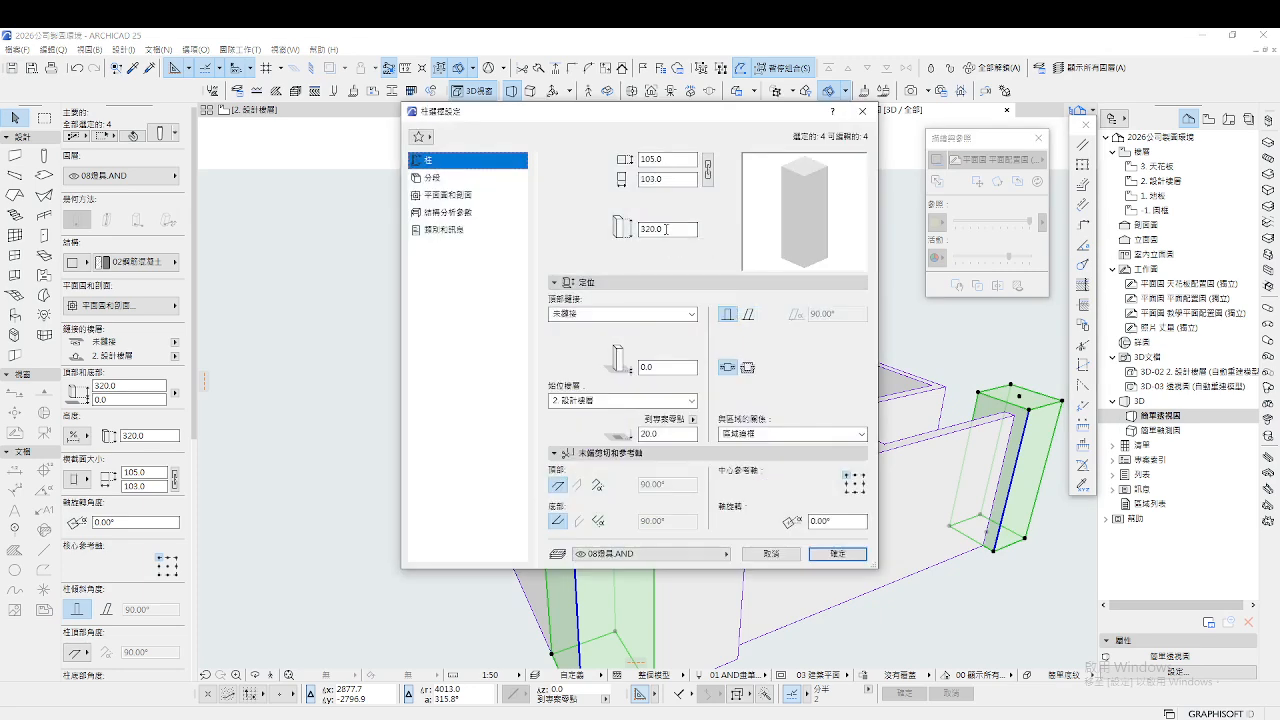
click(666, 229)
click(838, 554)
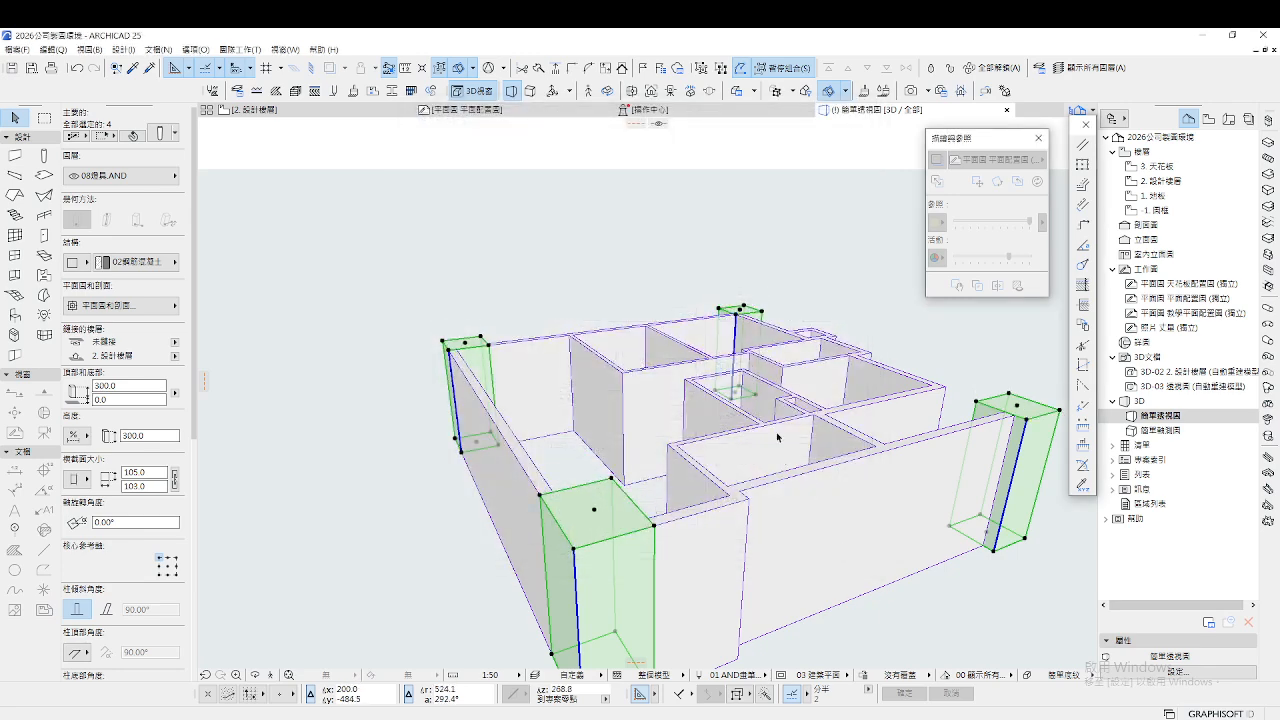
click(617, 296)
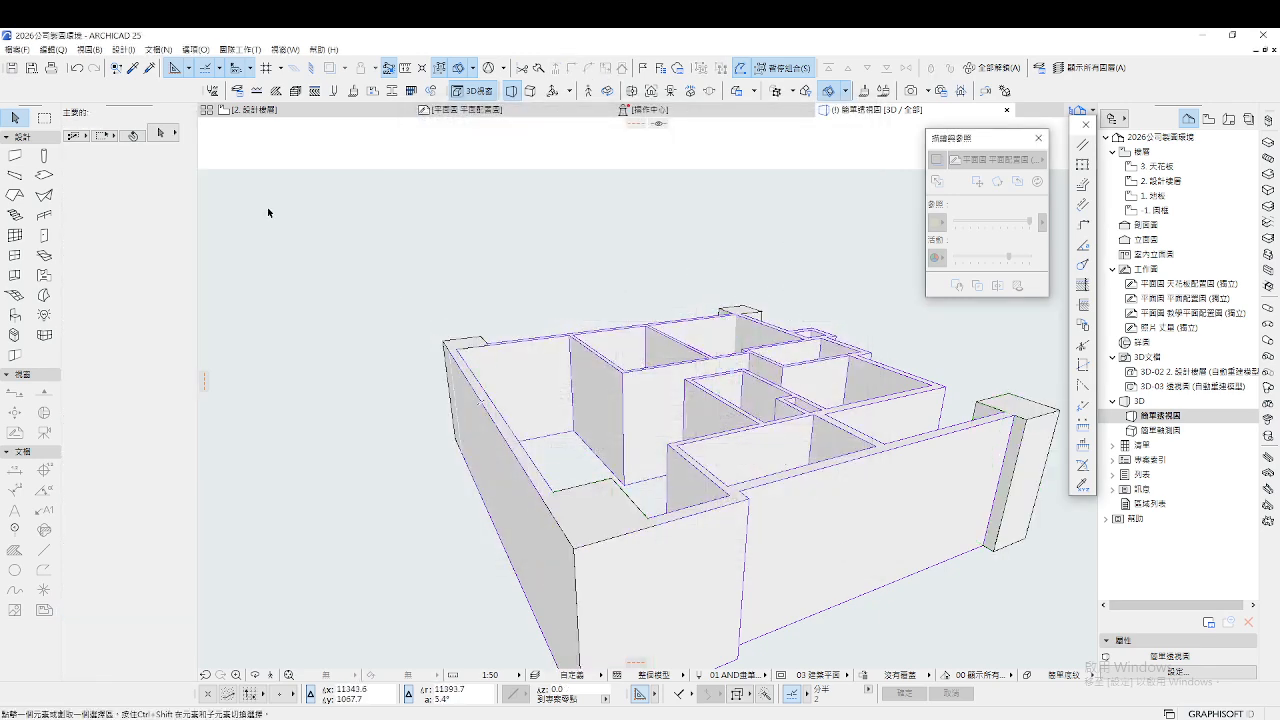
click(300, 112)
scroll(424, 319, down, 14)
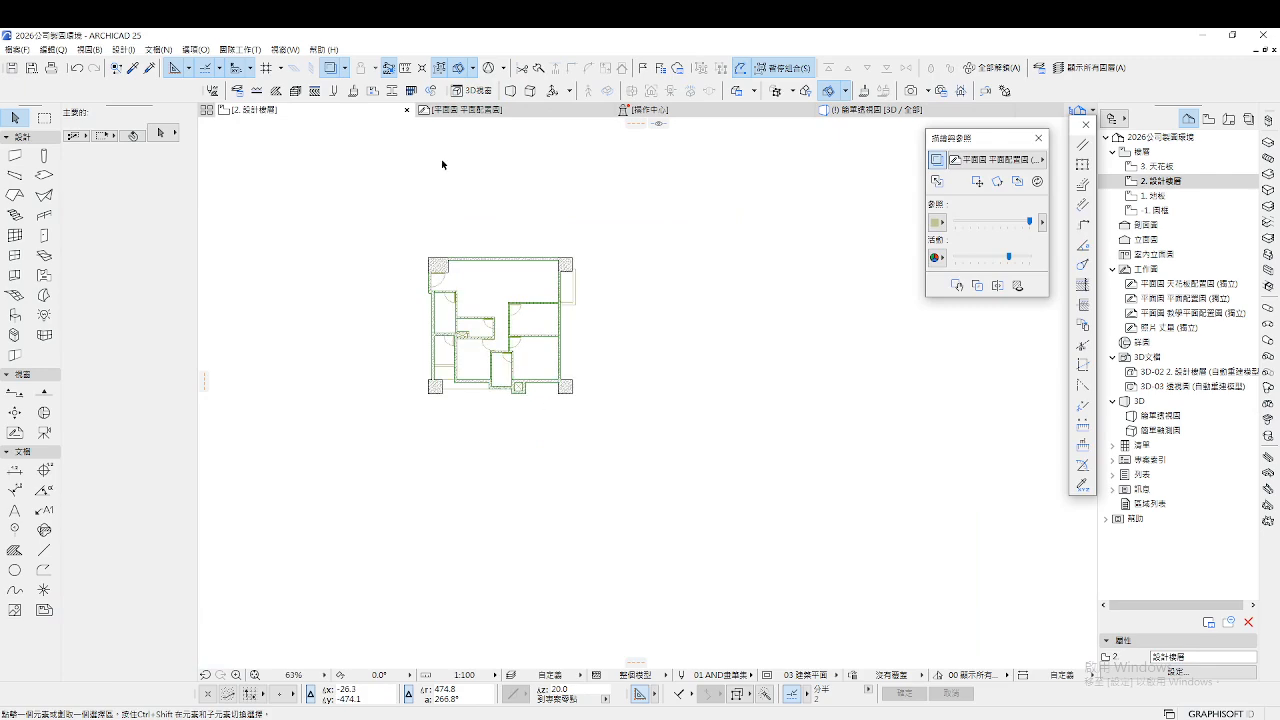
Open the Door tool's default settings, showing a 90.0 × 210.0 door
scroll(403, 287, up, 7)
scroll(413, 320, down, 3)
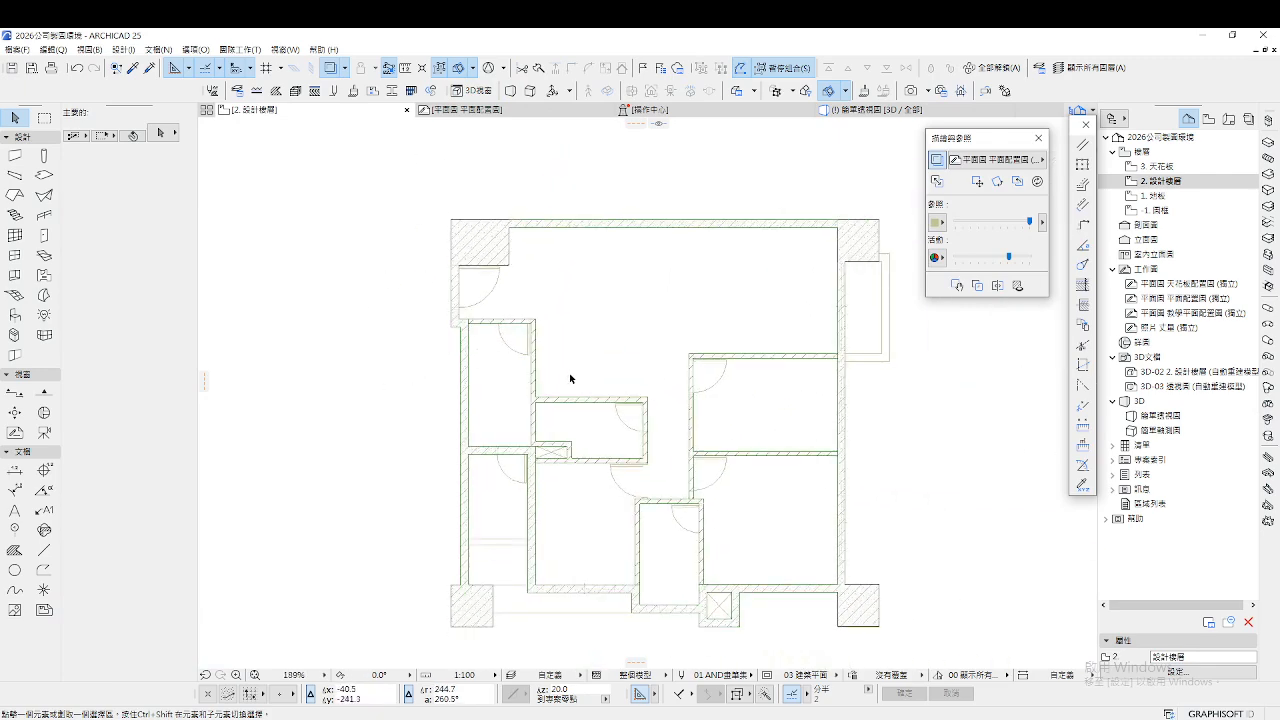
scroll(503, 275, up, 9)
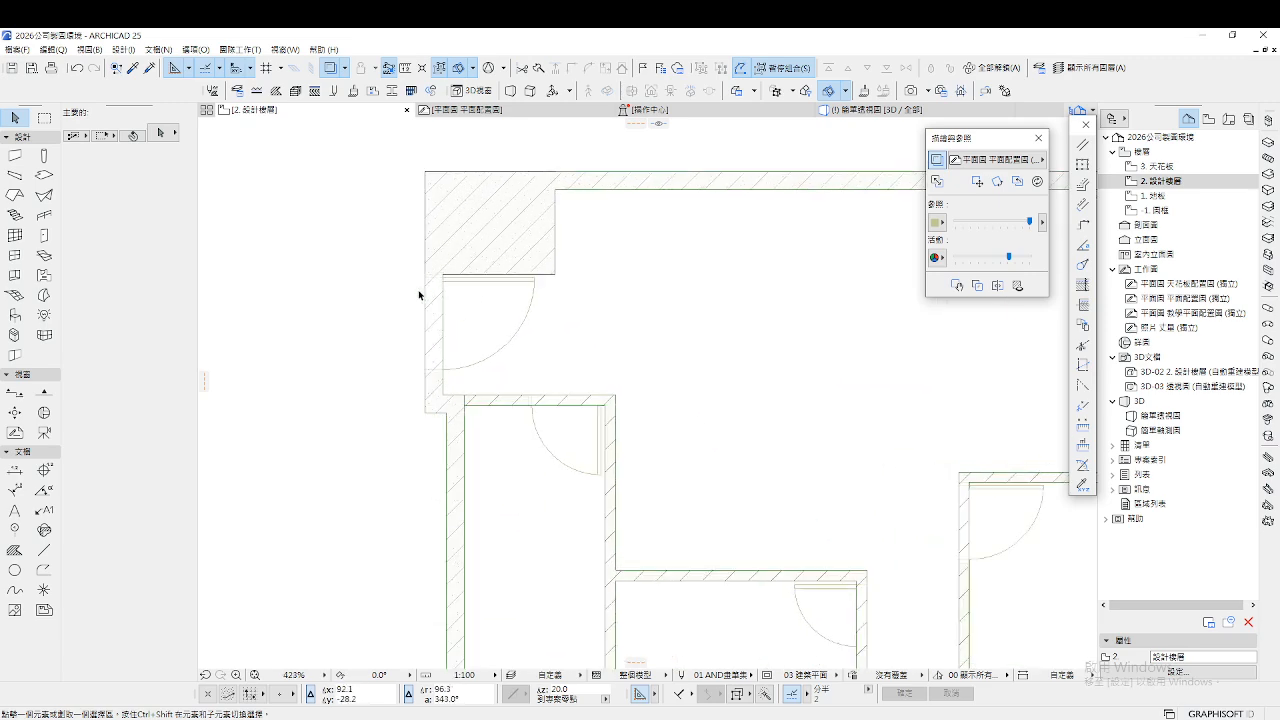
click(43, 235)
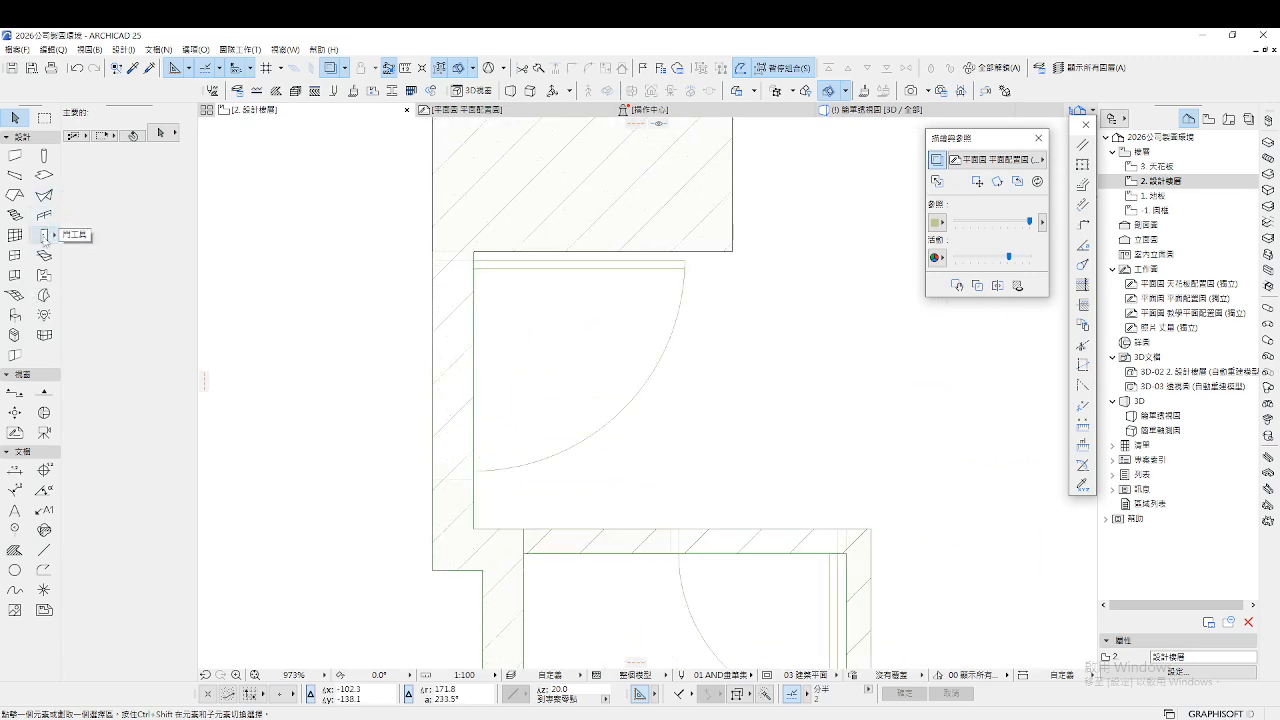
key(ctrl+t)
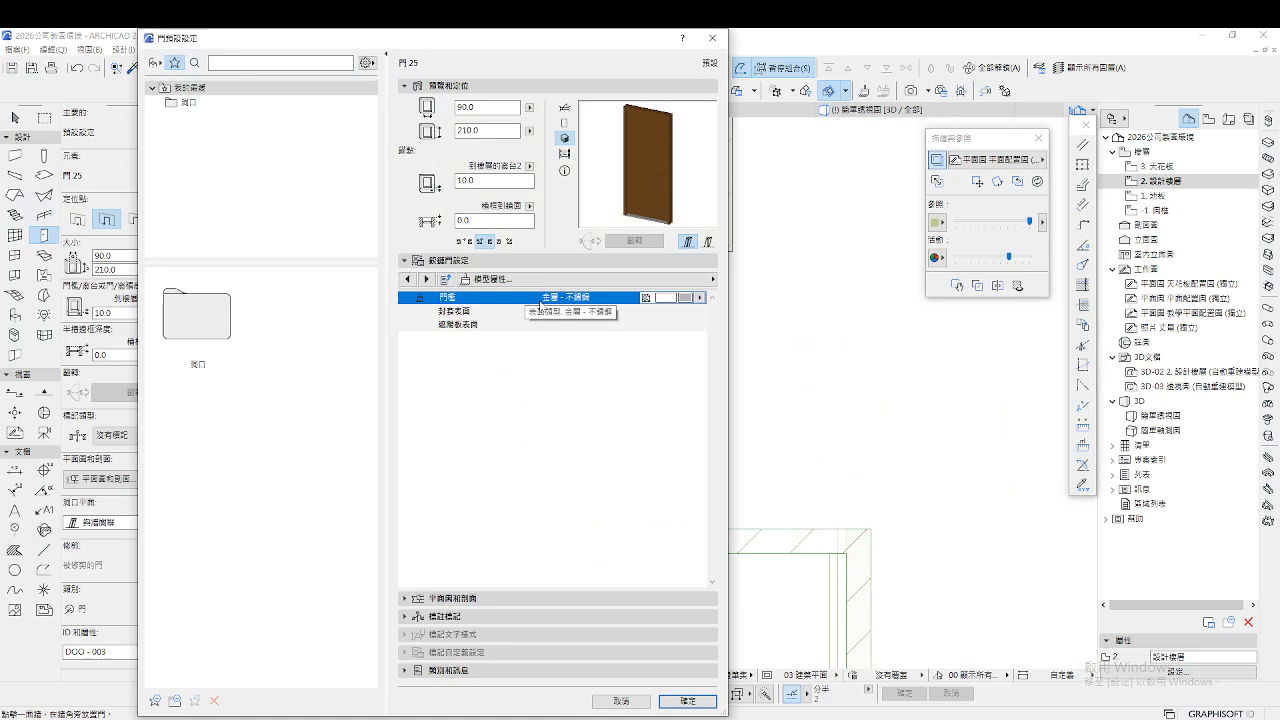
Page to the door panel settings, keeping panel style 型5
click(650, 280)
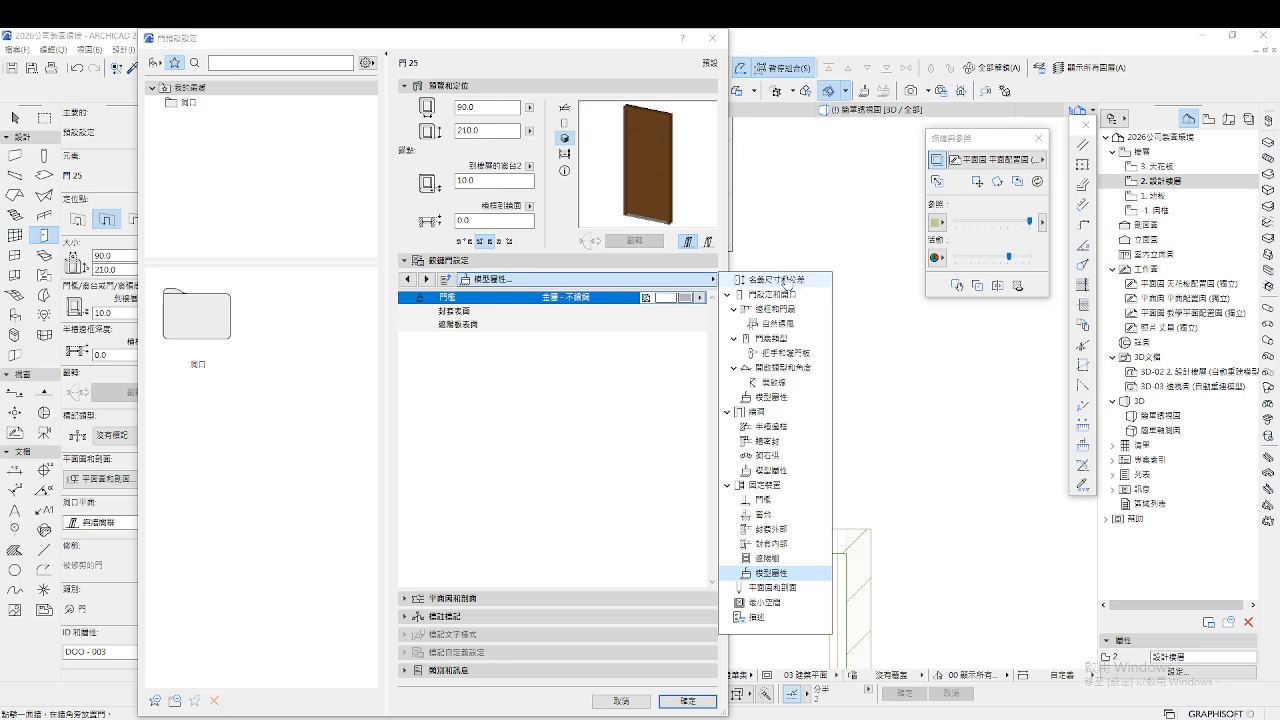
click(785, 284)
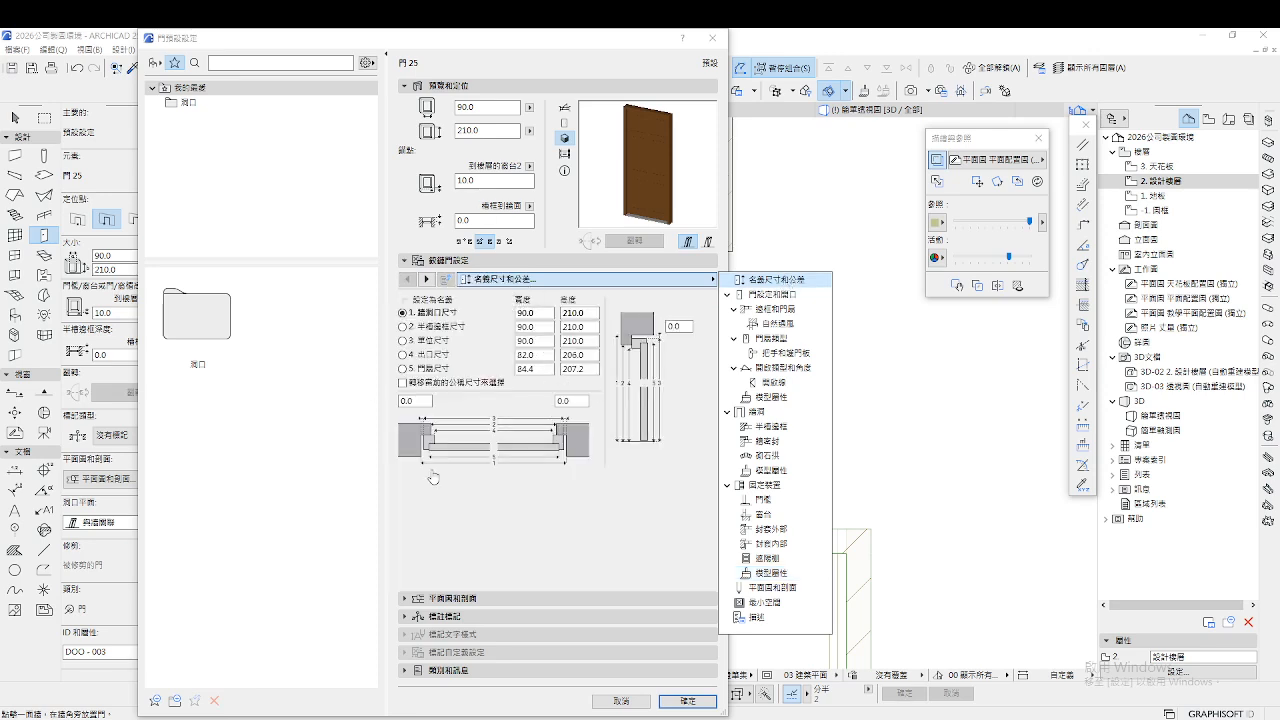
click(427, 279)
click(427, 279)
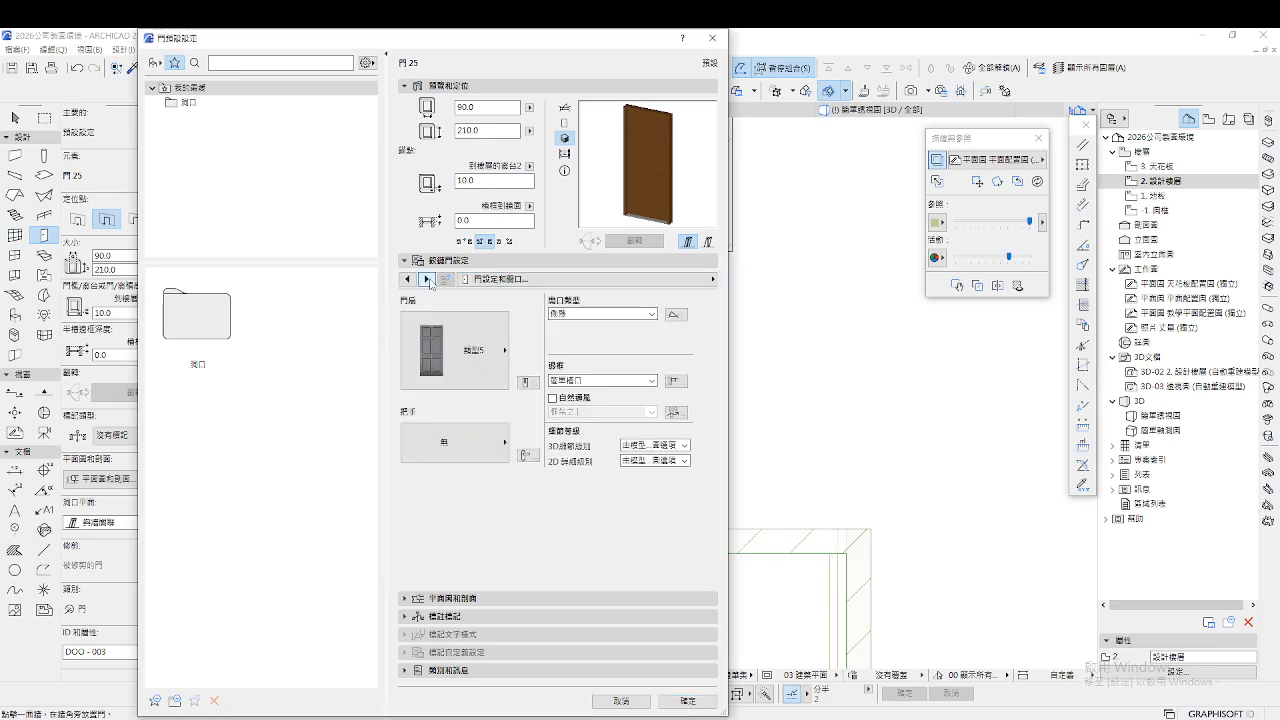
click(467, 360)
click(416, 350)
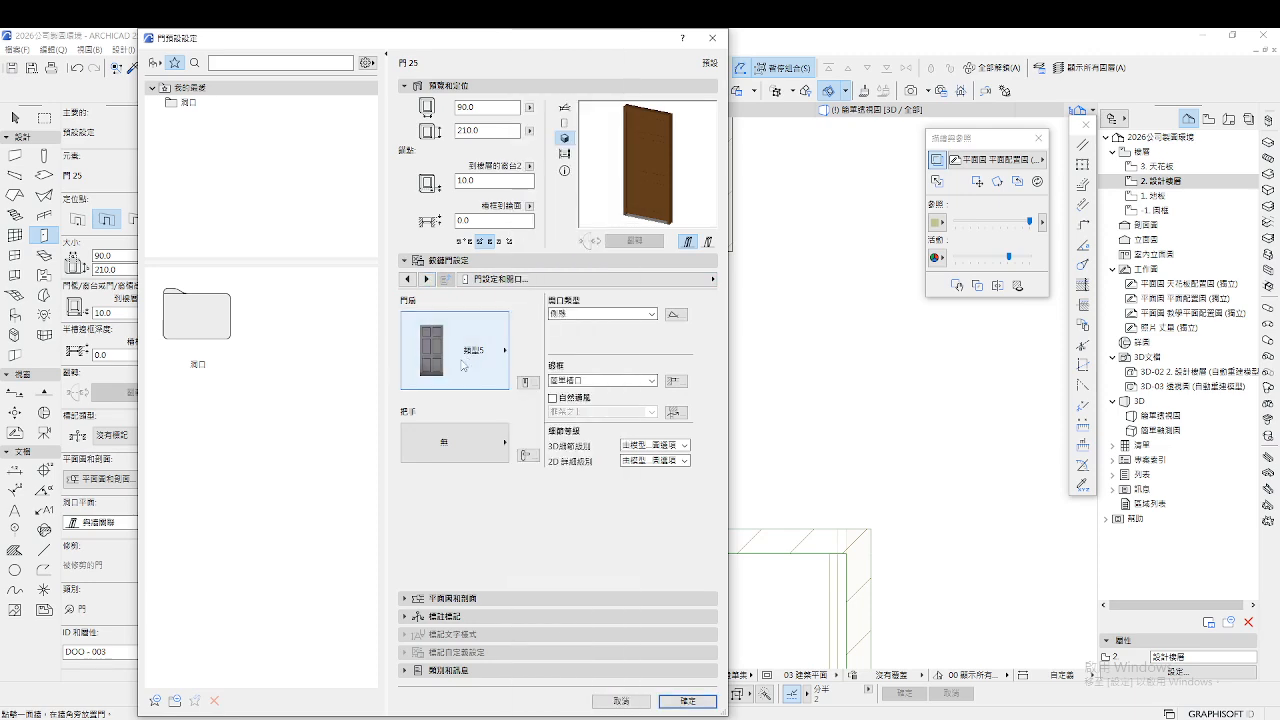
Advance to Handles and Kick Plates and tick the Exterior and Interior kick plates
click(427, 279)
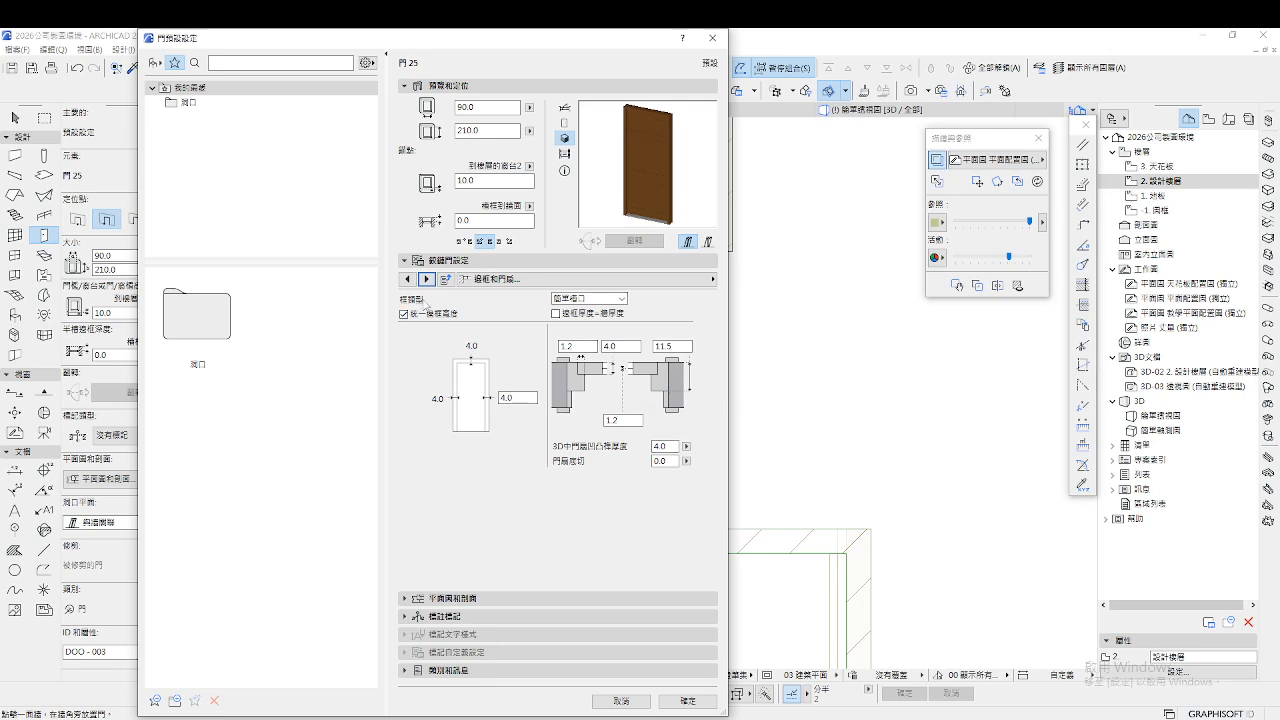
click(427, 279)
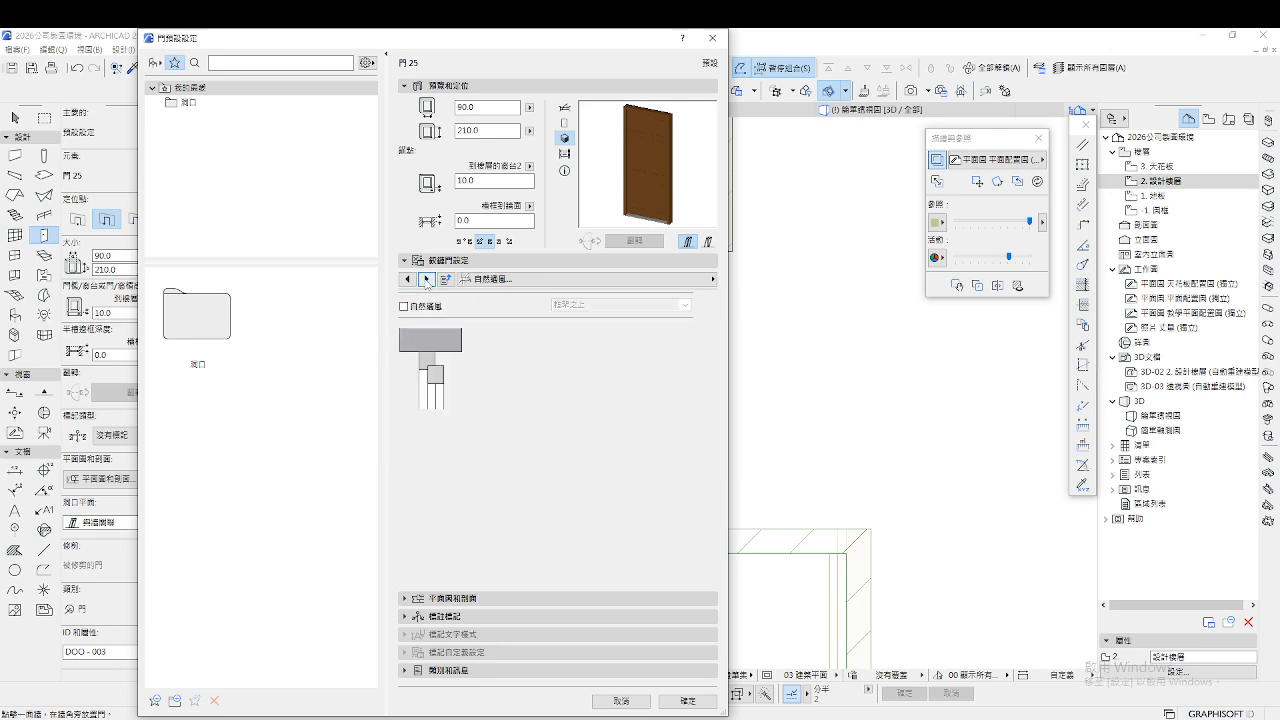
click(427, 279)
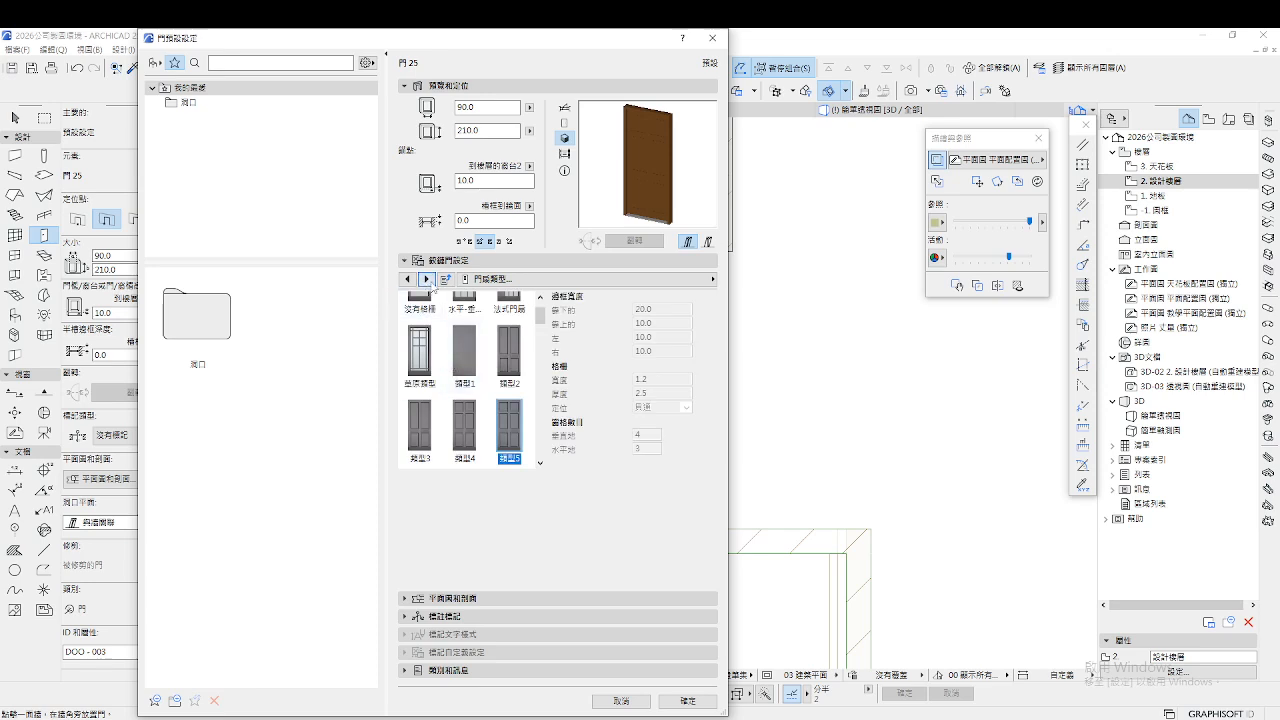
click(427, 279)
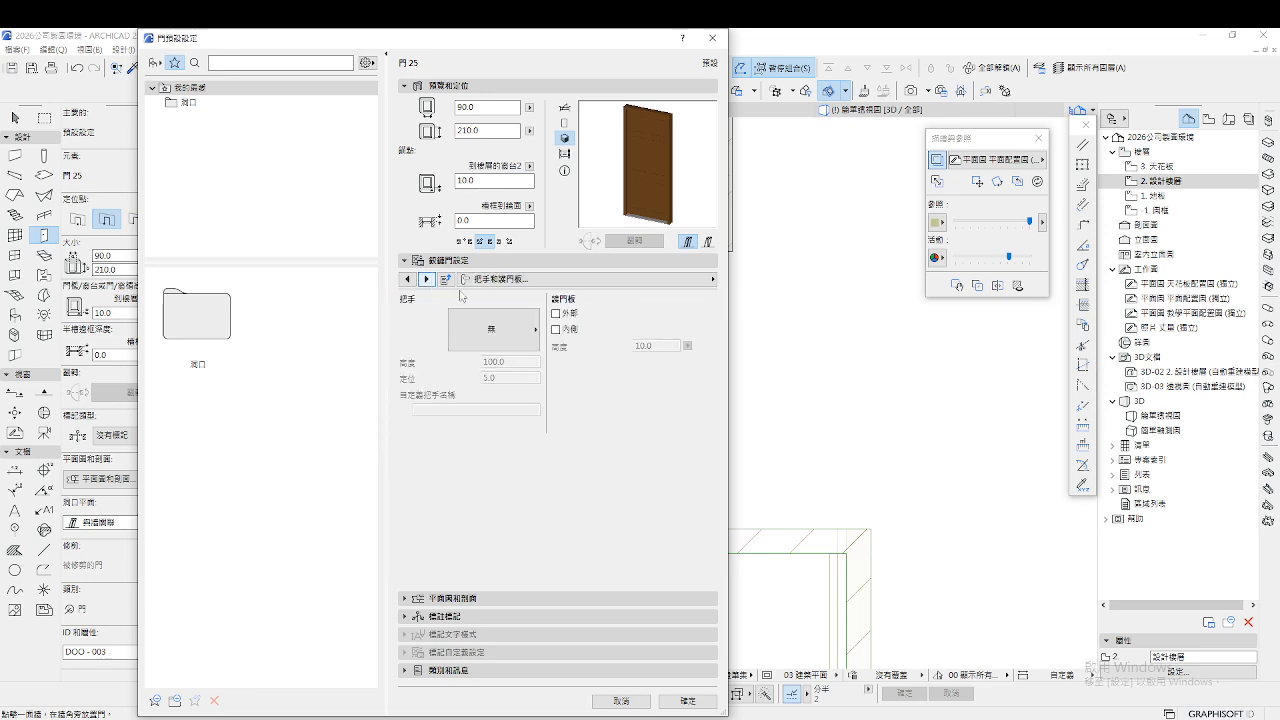
click(556, 313)
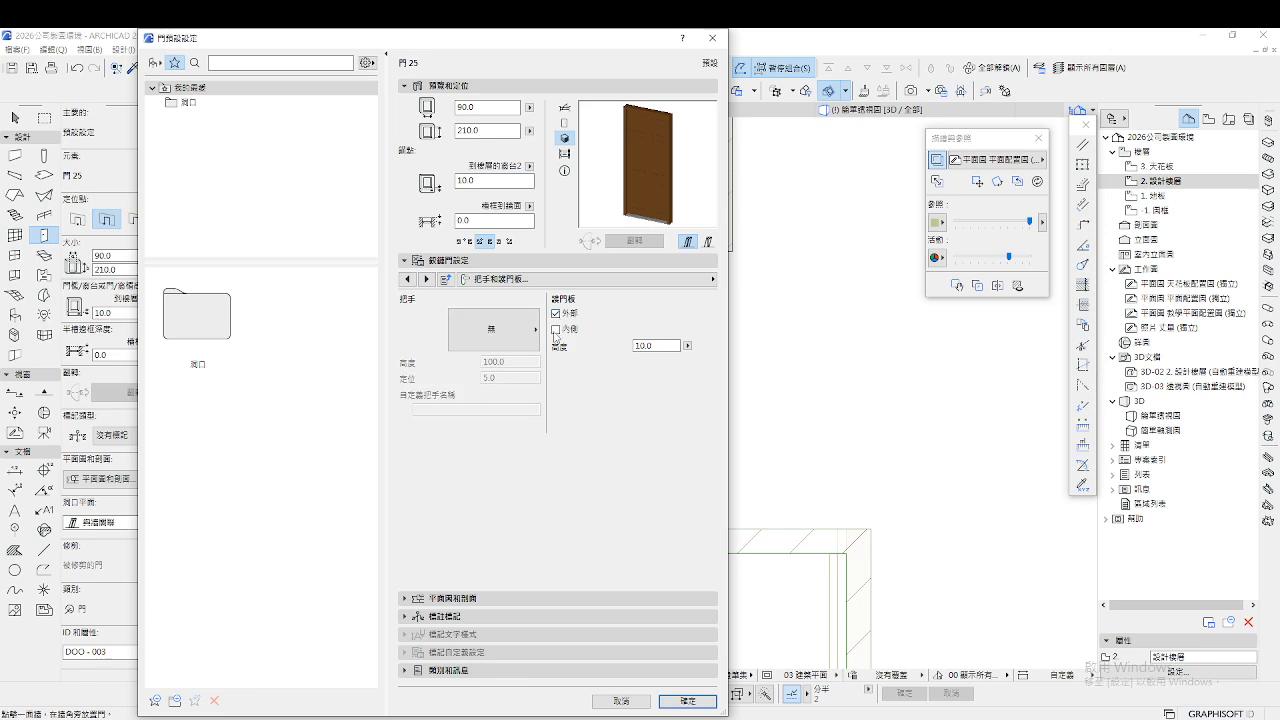
click(556, 330)
Untick the Interior kick plate and set the door handle style to 把手2
click(556, 330)
click(530, 343)
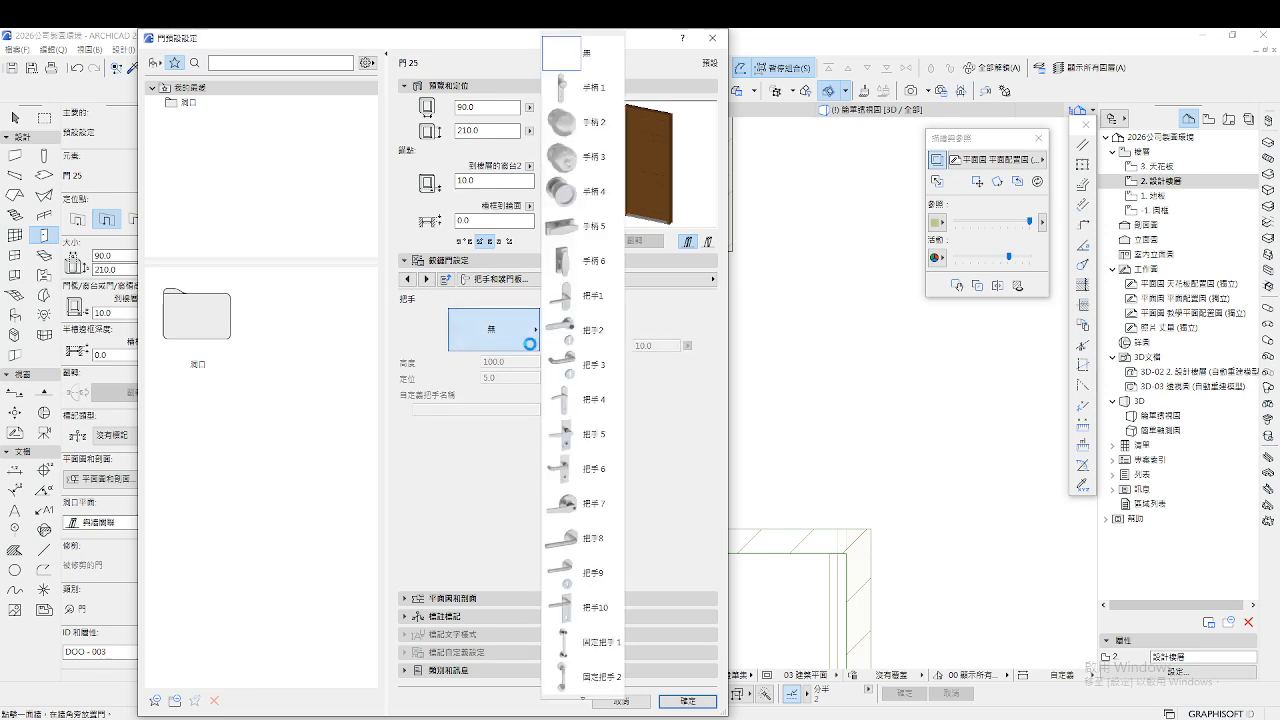
click(584, 338)
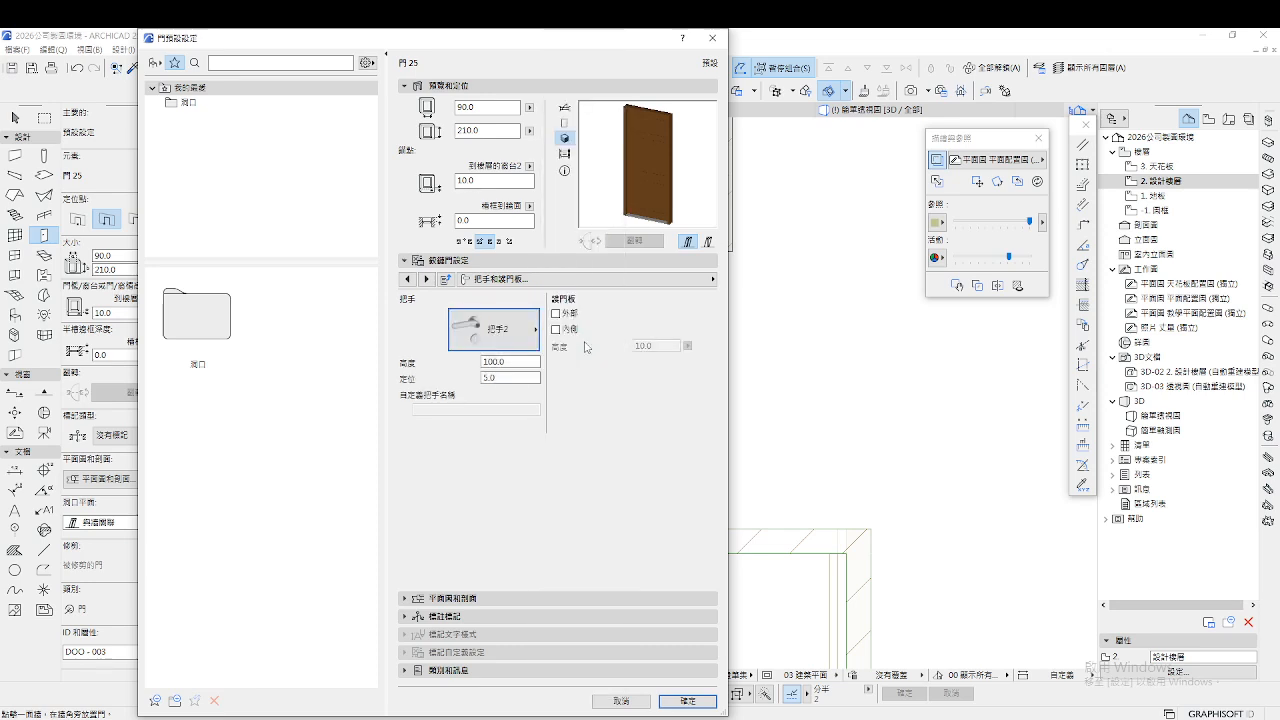
click(426, 279)
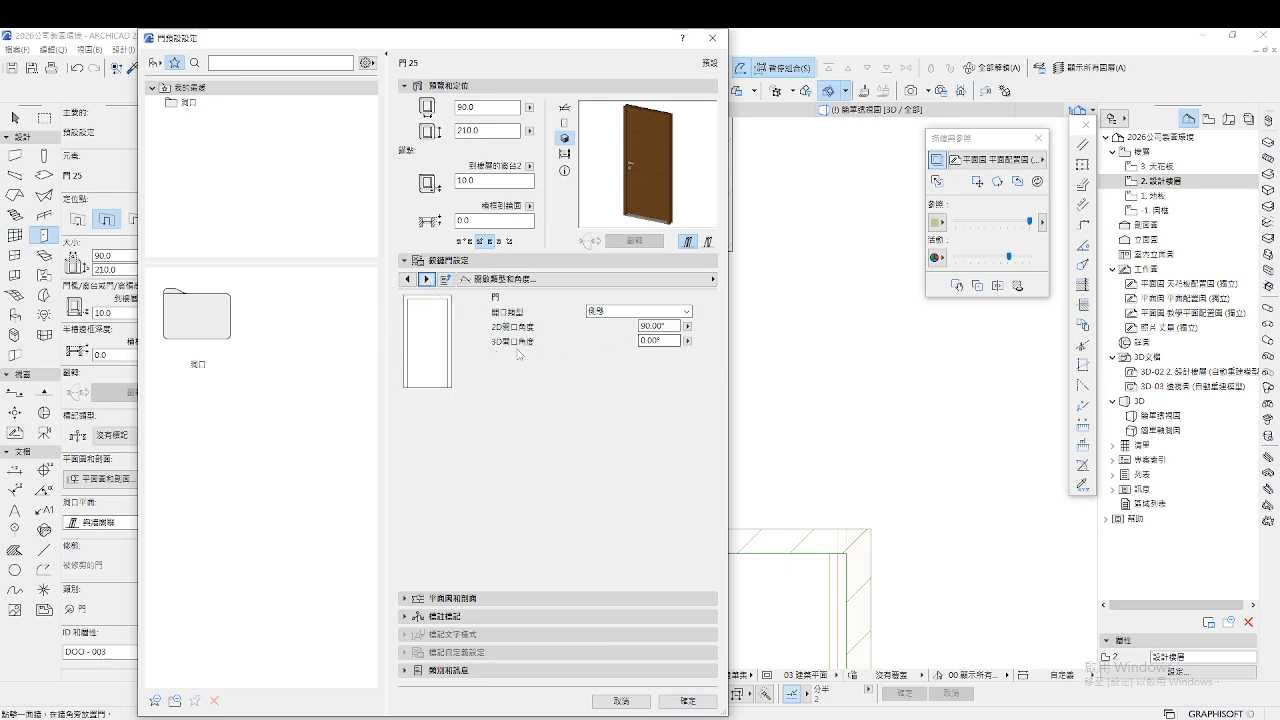
click(427, 280)
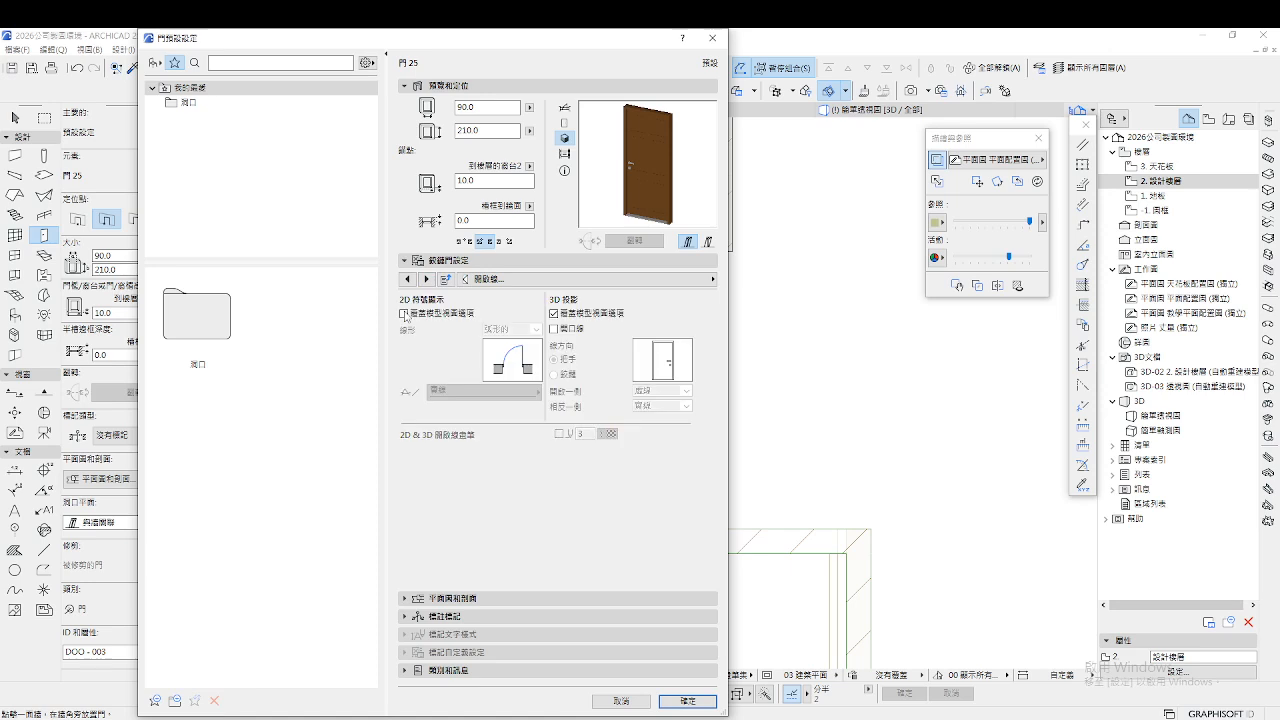
Try the 2D override and 3D opening-line options, leave them unchanged, and reach Model Attributes
click(566, 112)
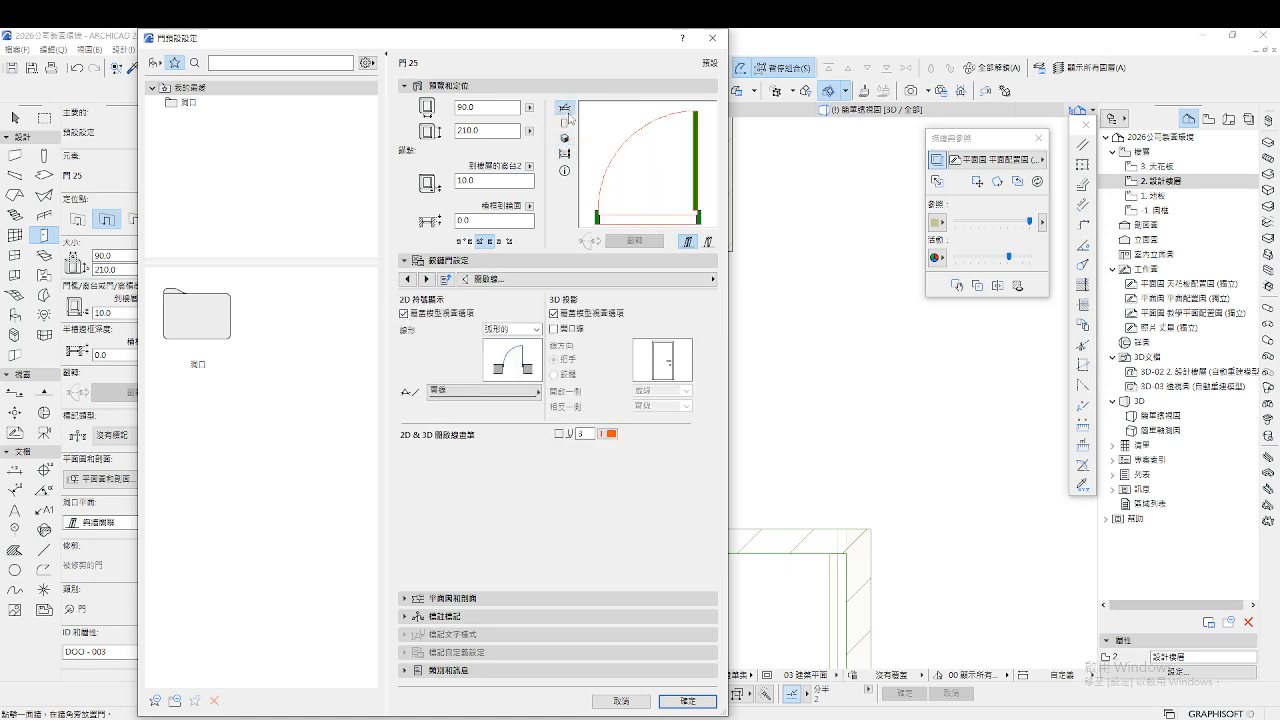
click(403, 313)
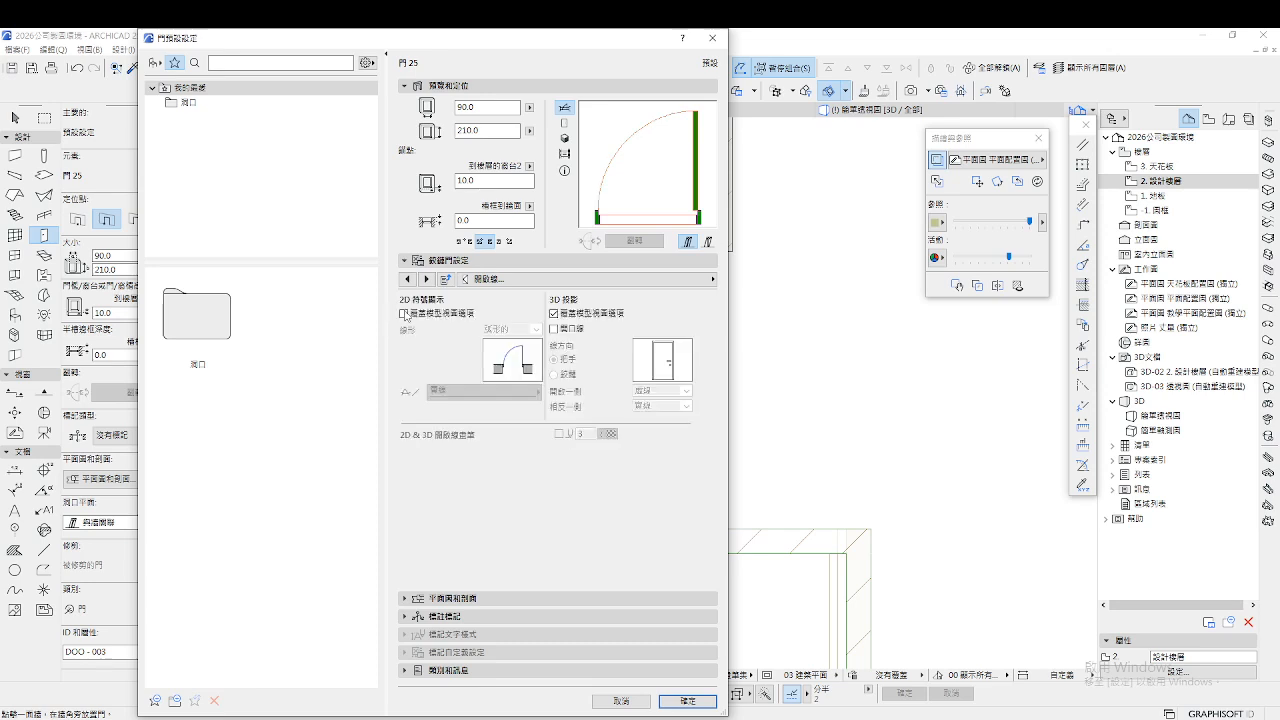
click(404, 313)
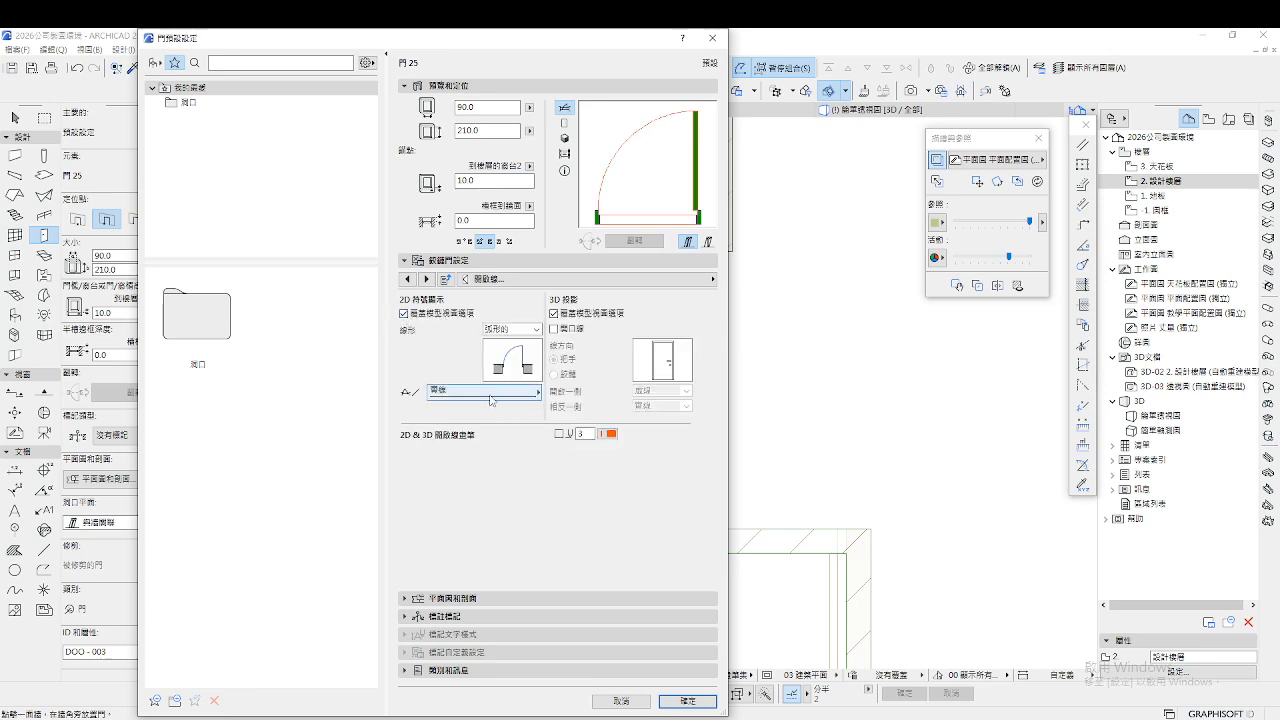
click(557, 331)
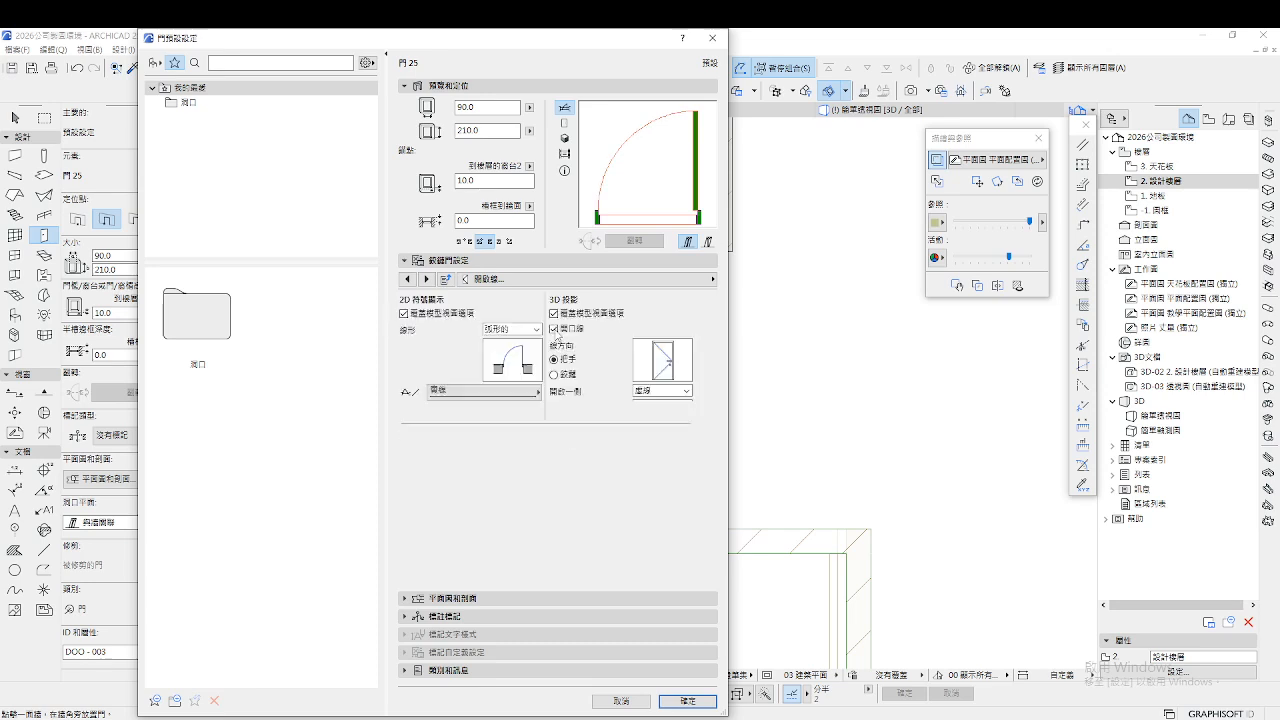
click(557, 331)
click(564, 138)
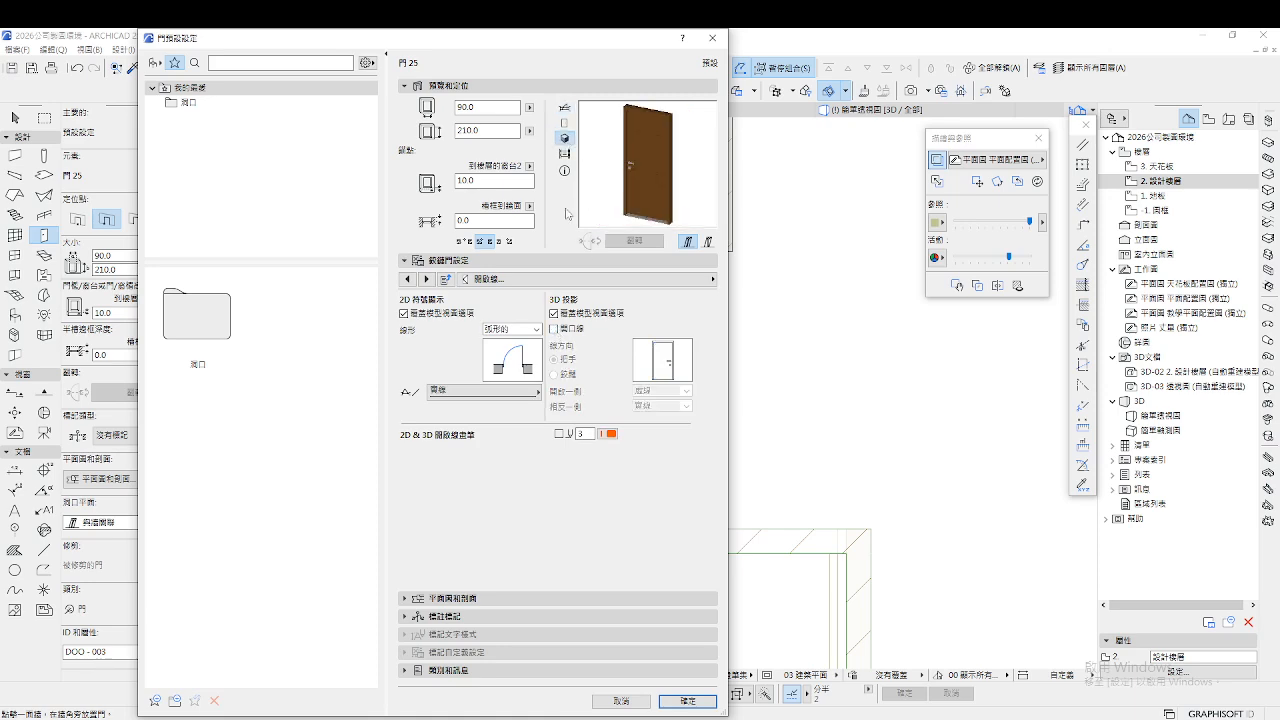
click(555, 330)
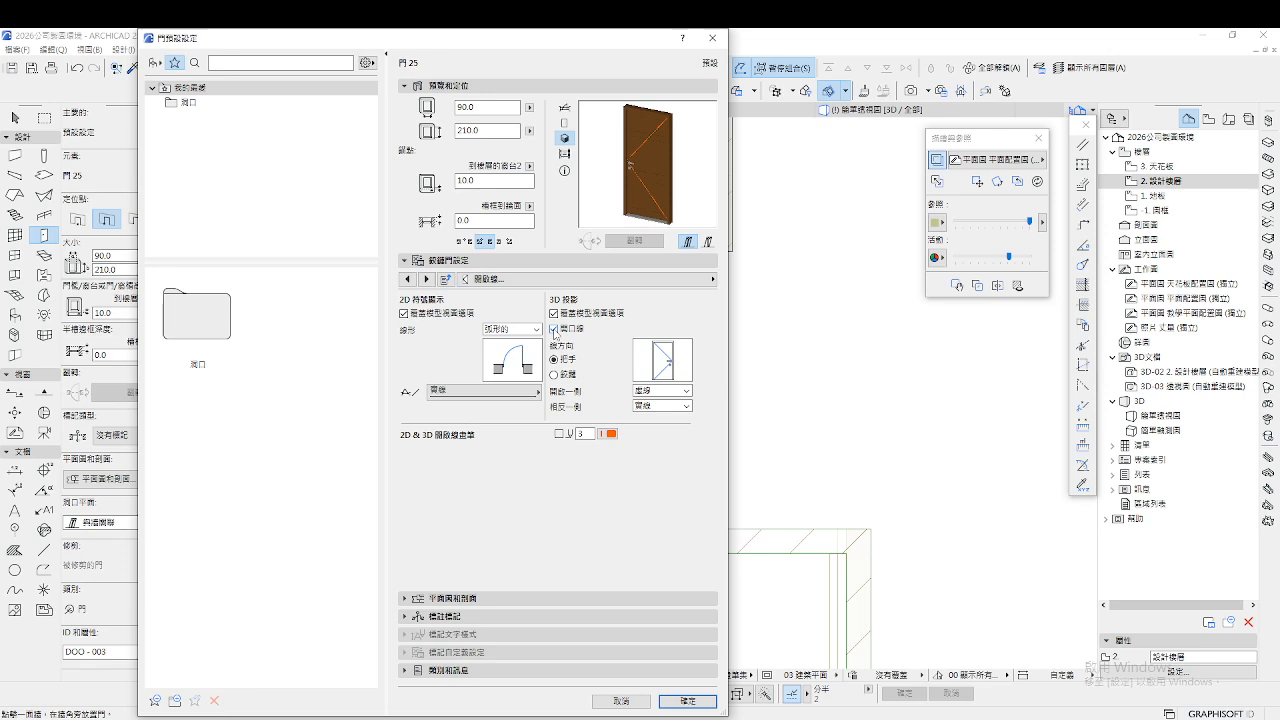
click(555, 331)
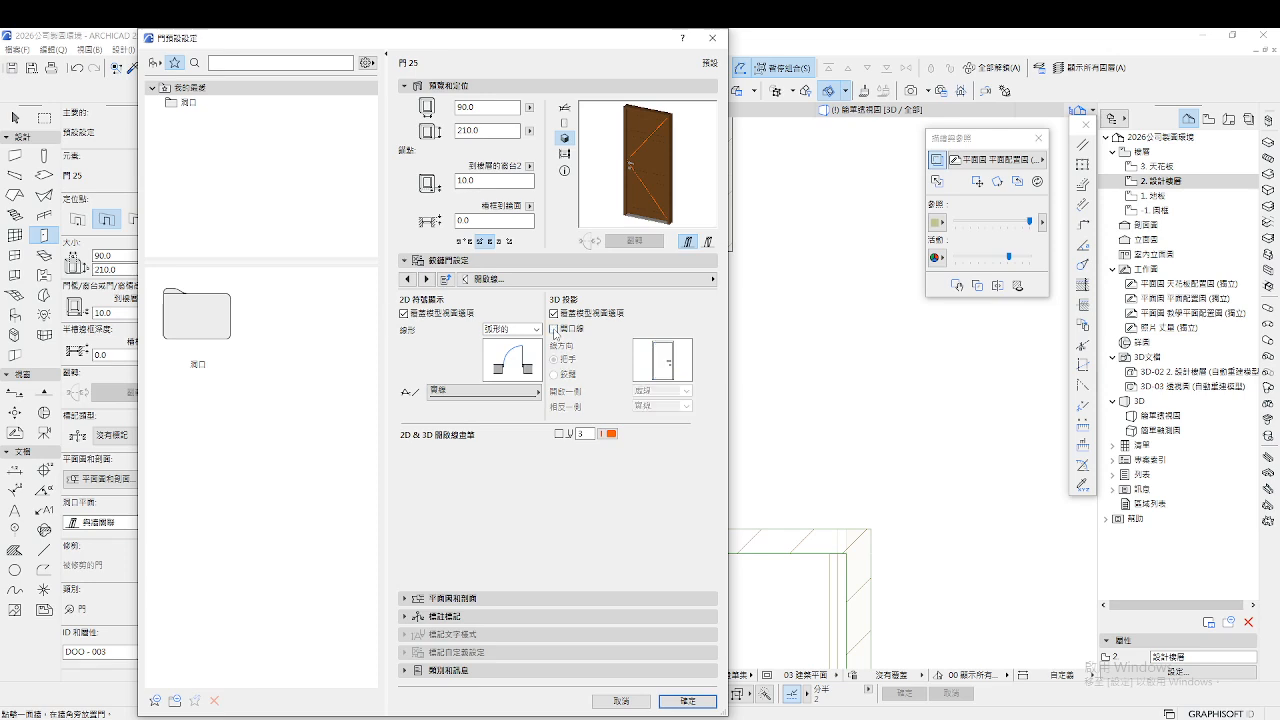
click(426, 280)
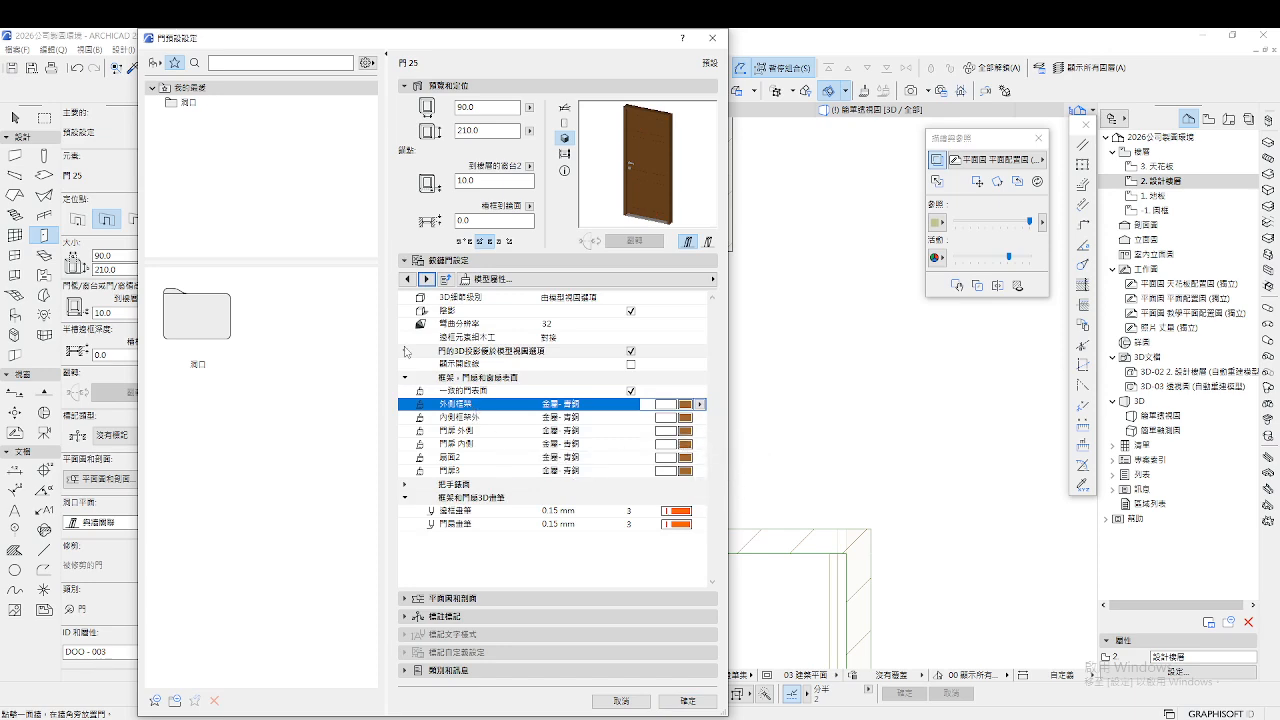
Page through the reveal, arch and casing settings, leaving the reveal type unchanged
click(426, 280)
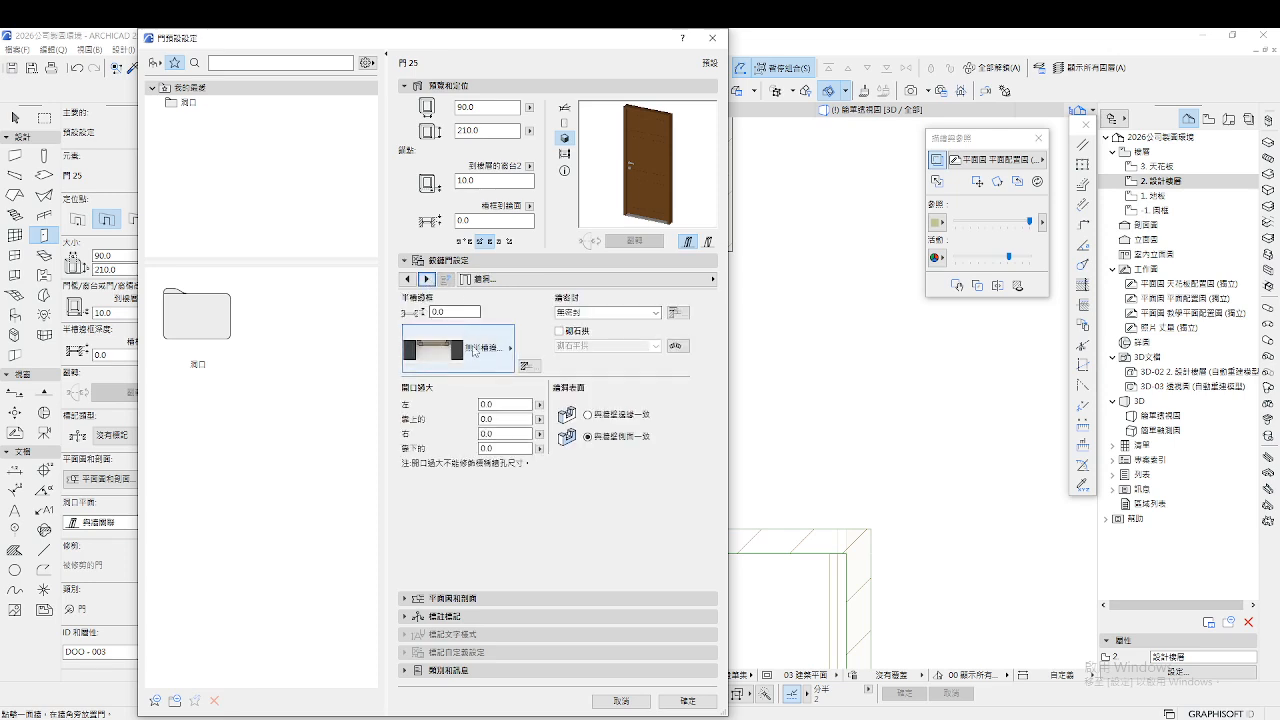
click(479, 352)
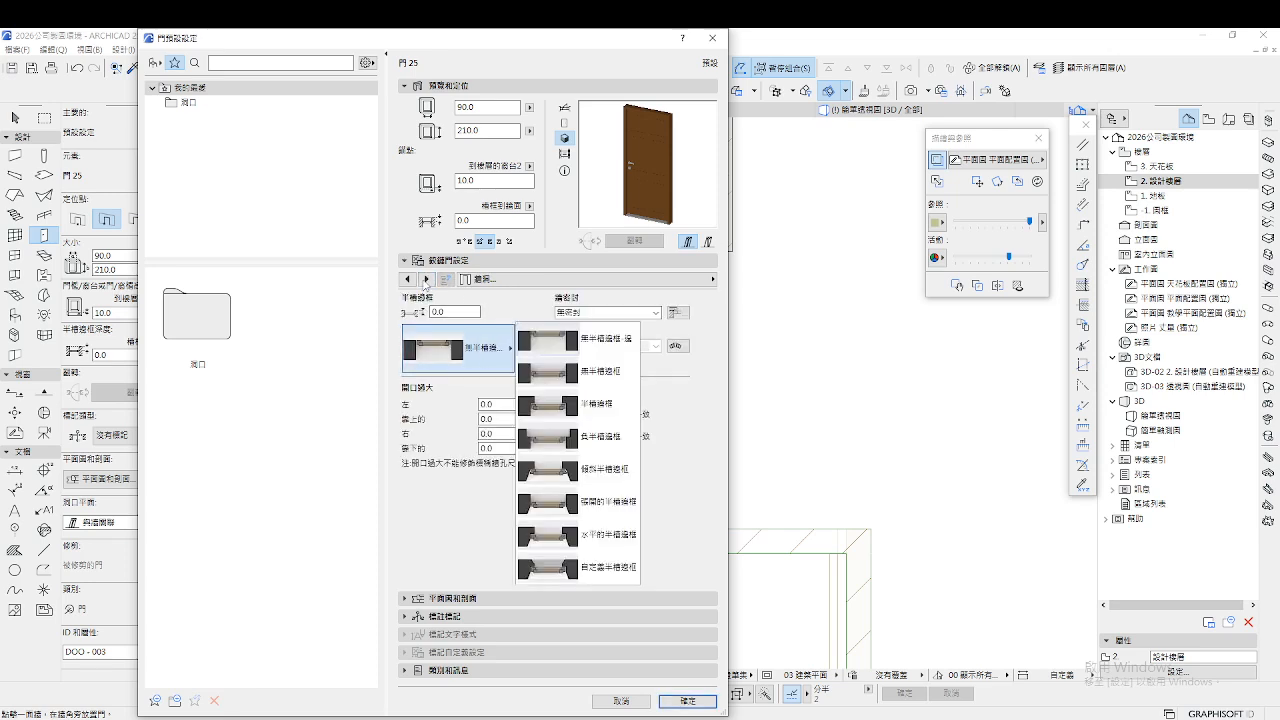
click(426, 283)
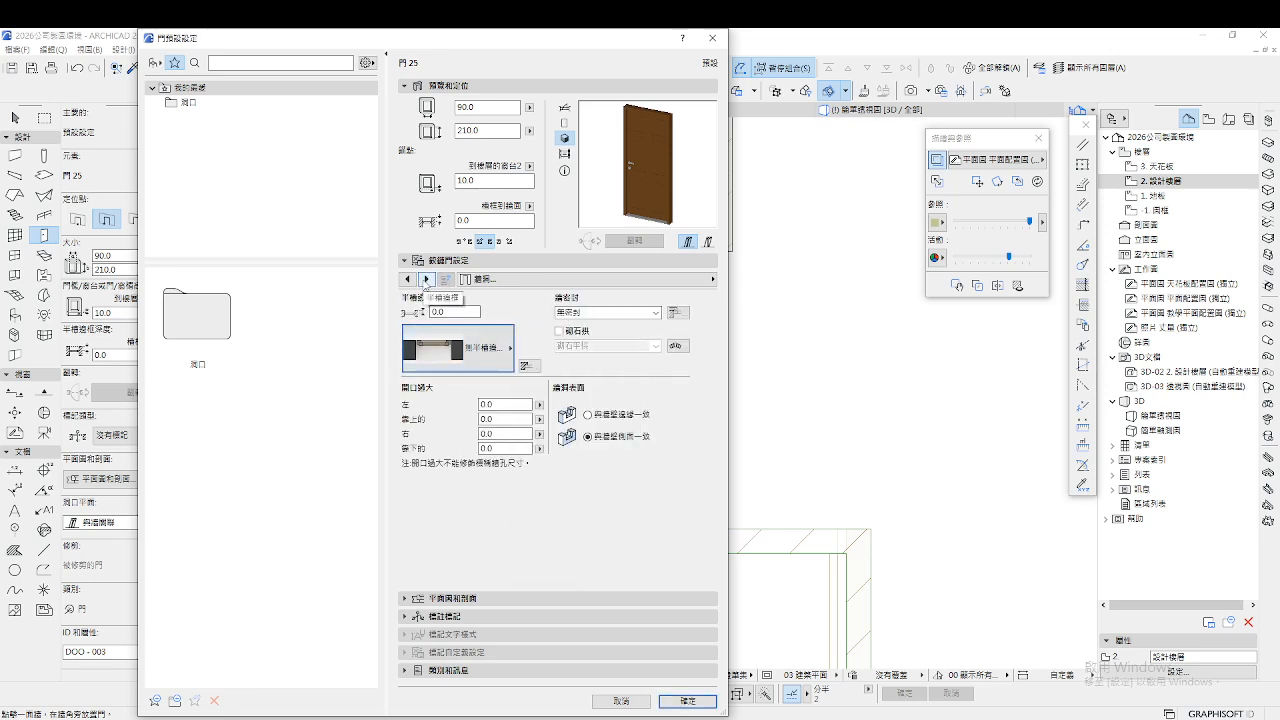
click(426, 280)
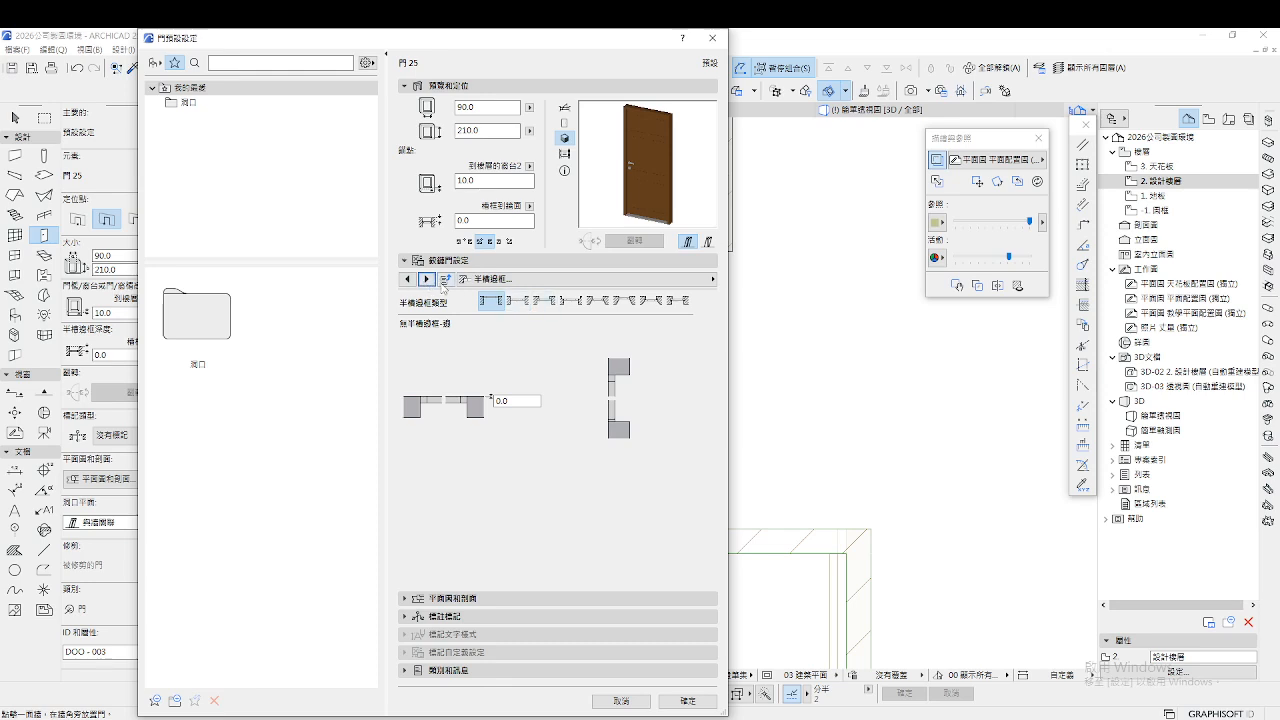
click(426, 280)
click(426, 280)
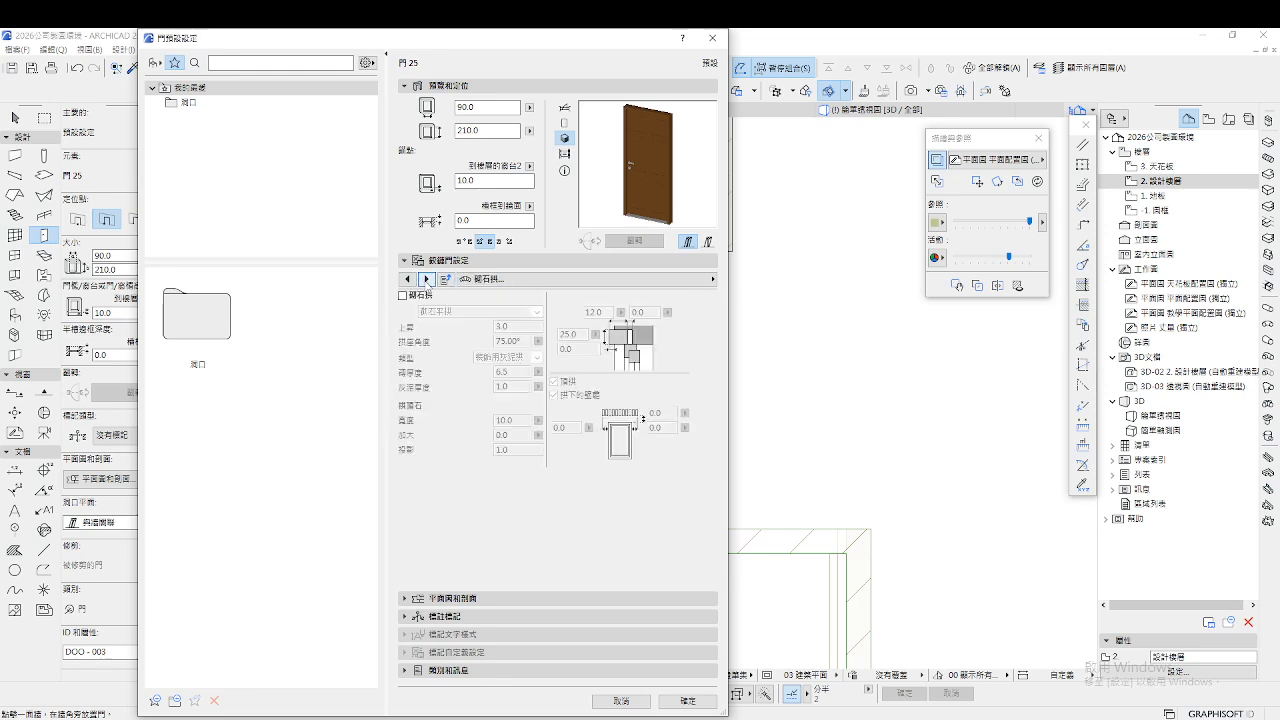
click(426, 280)
click(426, 280)
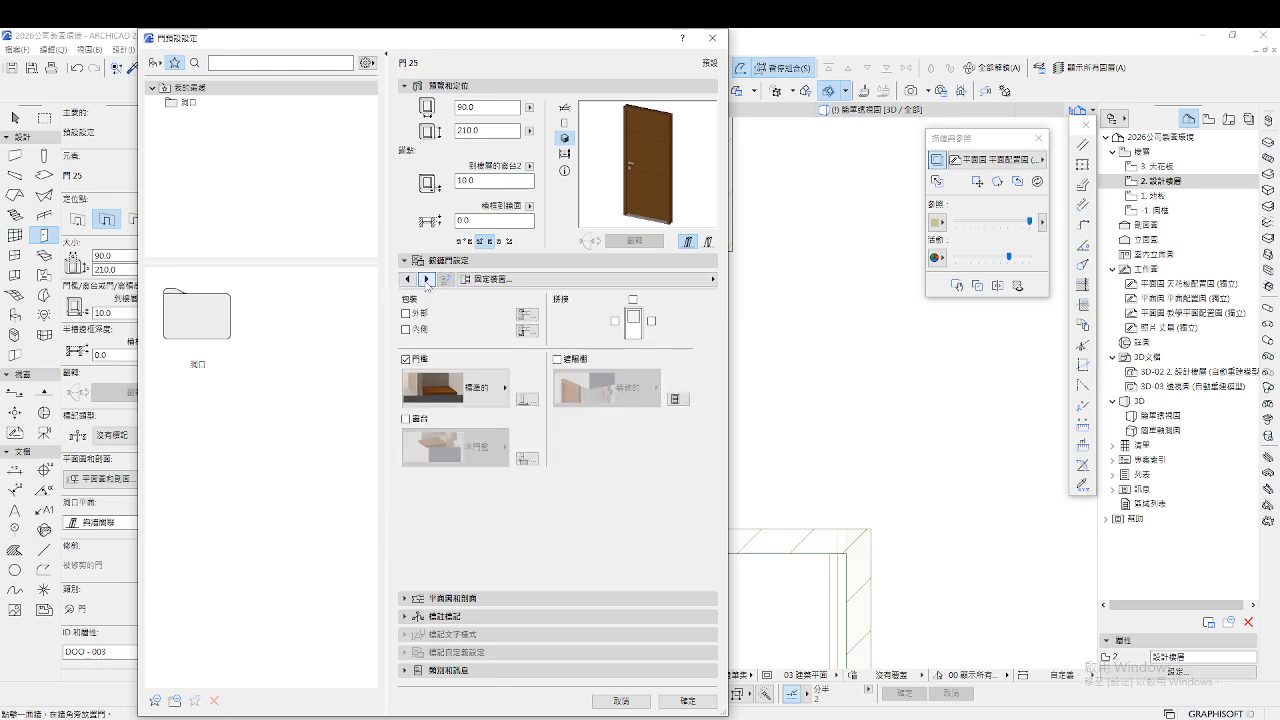
click(426, 280)
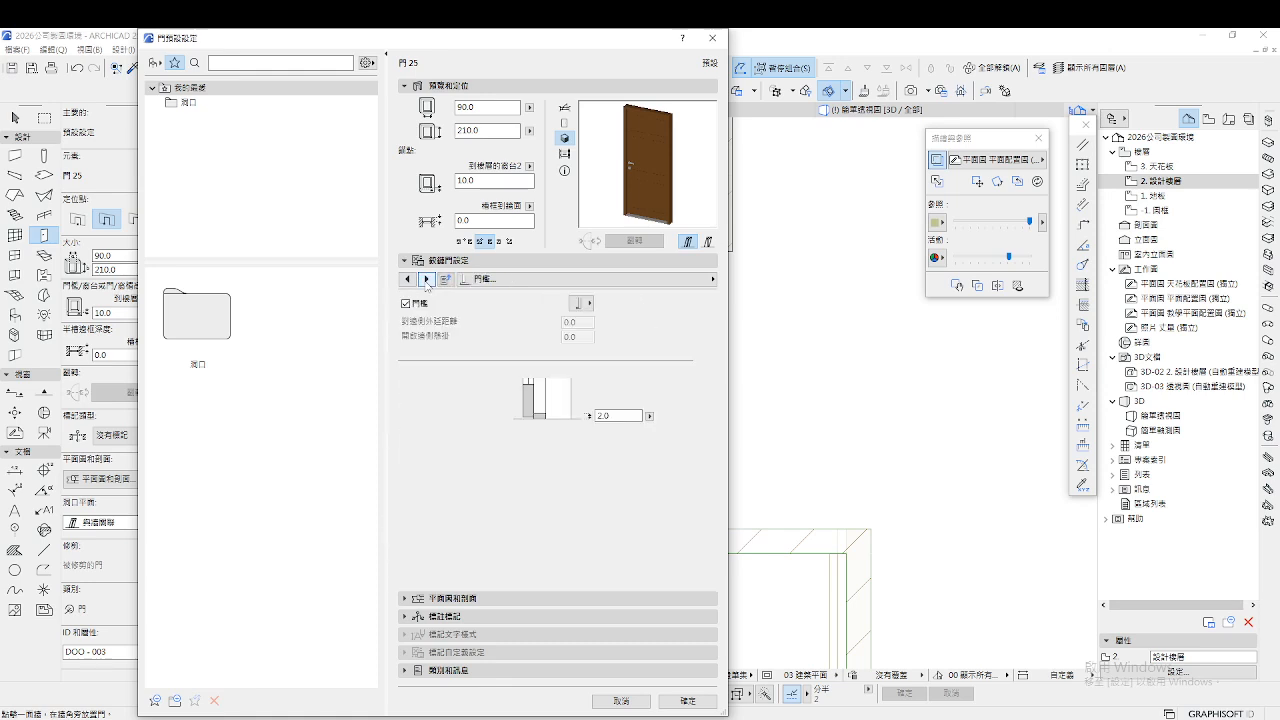
Continue past threshold, sill, sunshade and materials pages to the Floor Plan and Section panel
click(599, 414)
click(428, 281)
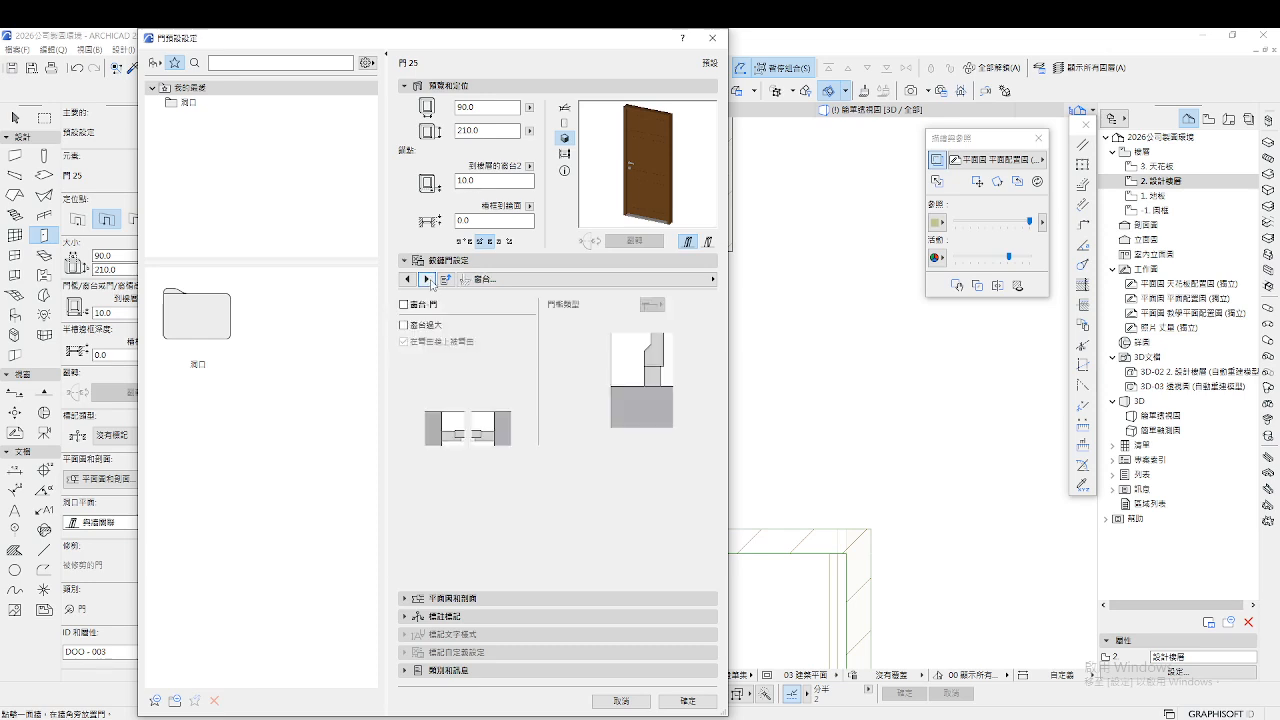
click(428, 281)
click(428, 281)
click(428, 281)
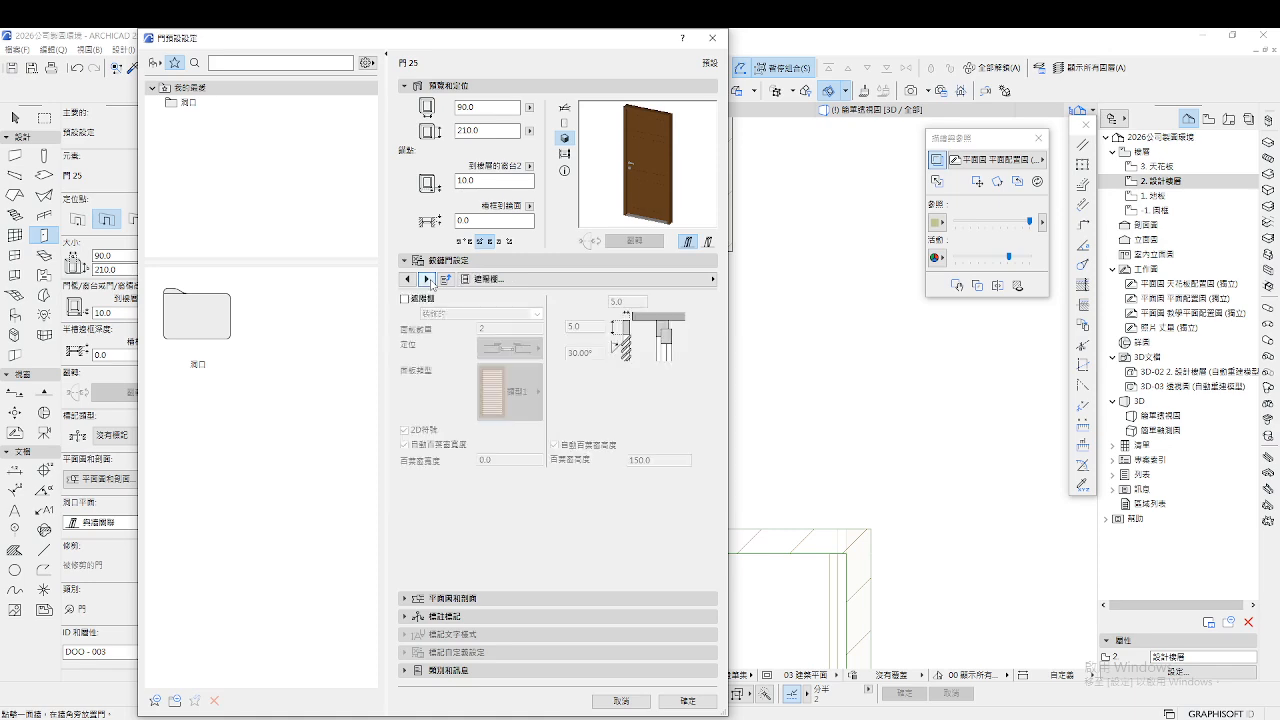
click(428, 281)
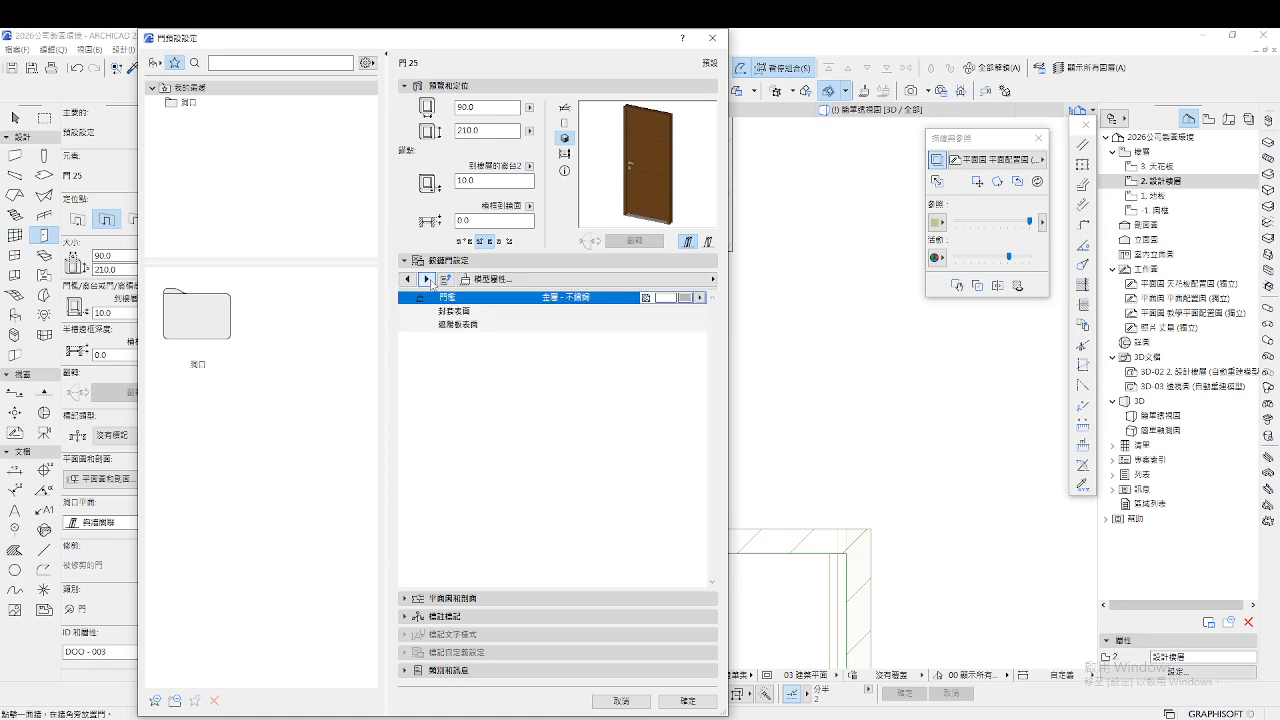
click(428, 281)
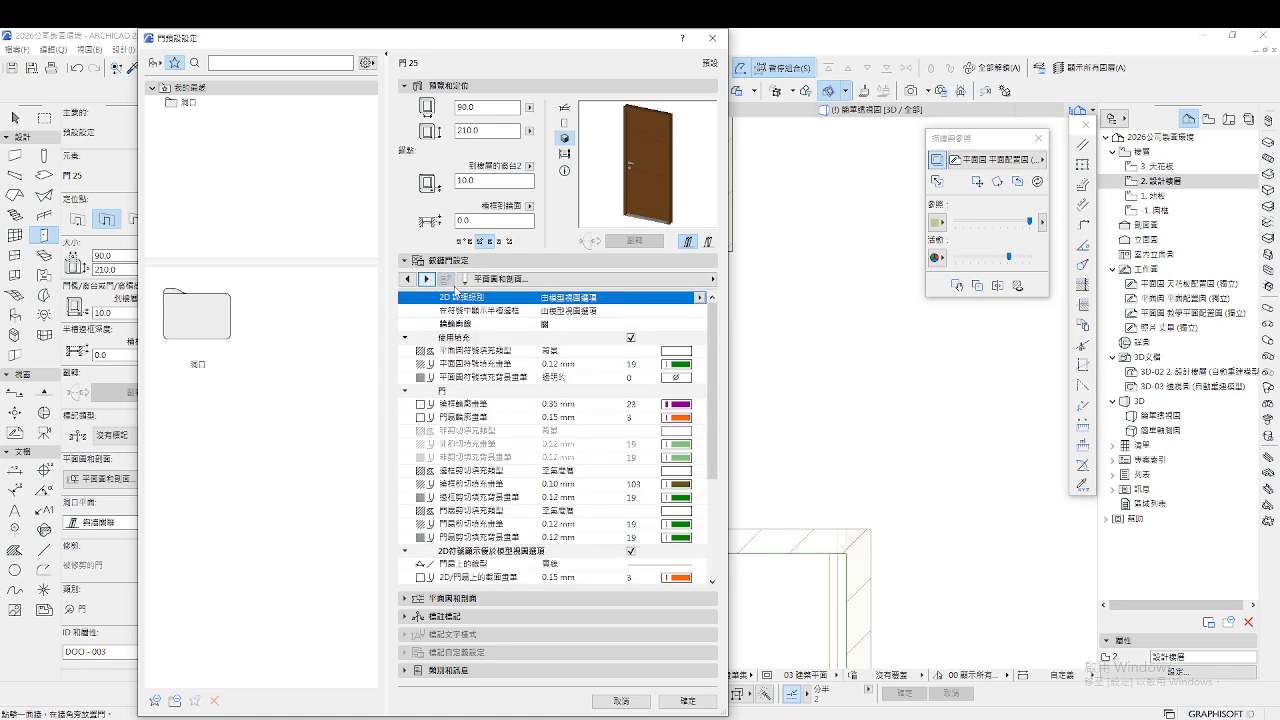
In the 2D preview, set the frame fill background and leaf section pens to grey pen 31
click(565, 109)
scroll(665, 400, down, 4)
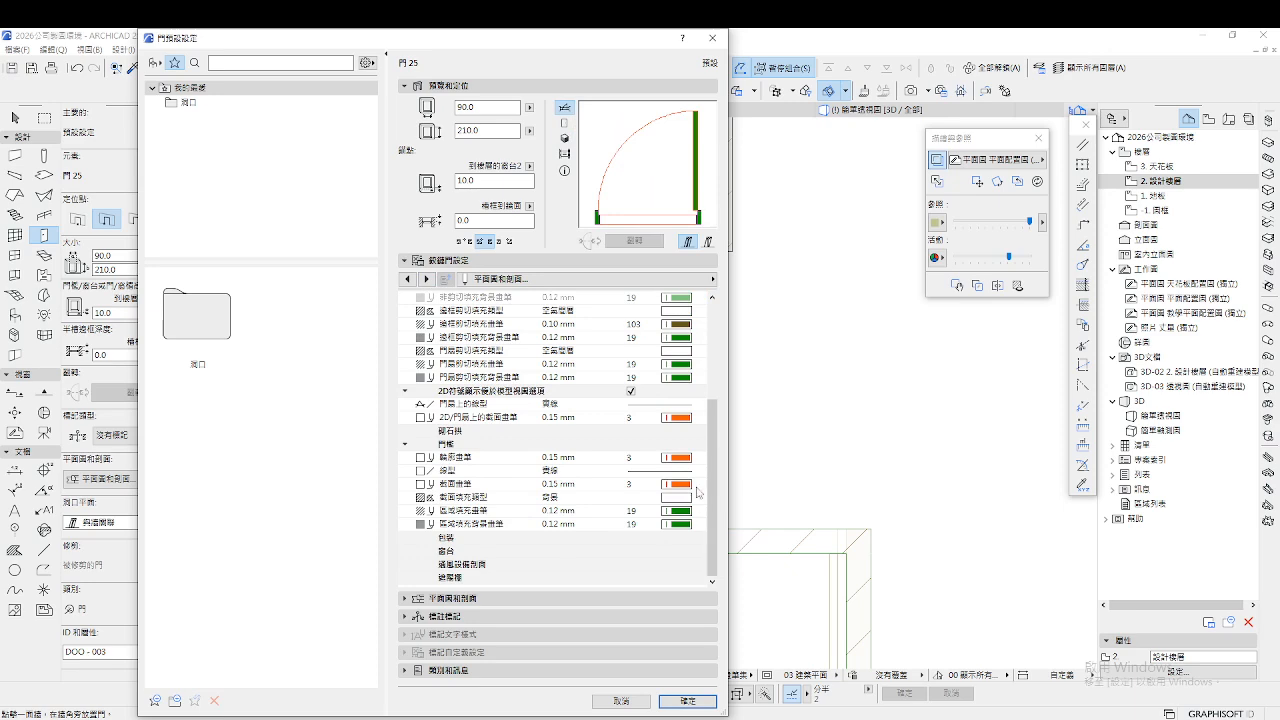
click(688, 532)
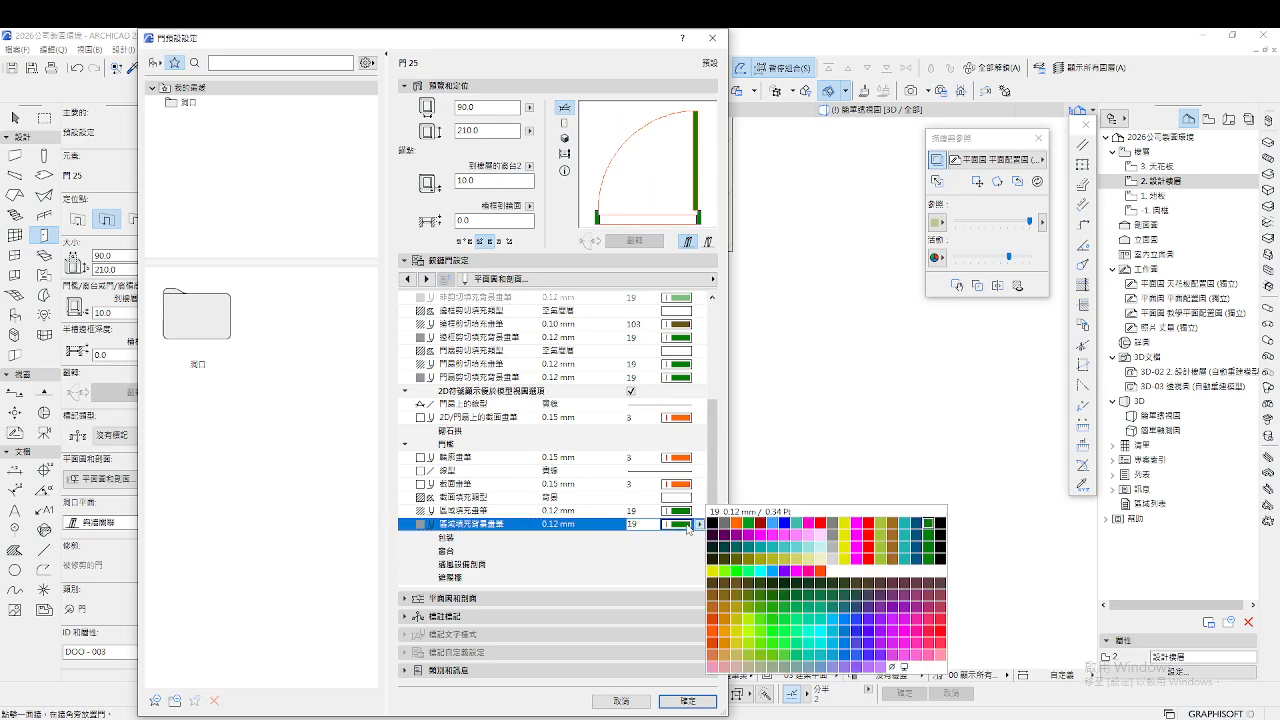
click(830, 540)
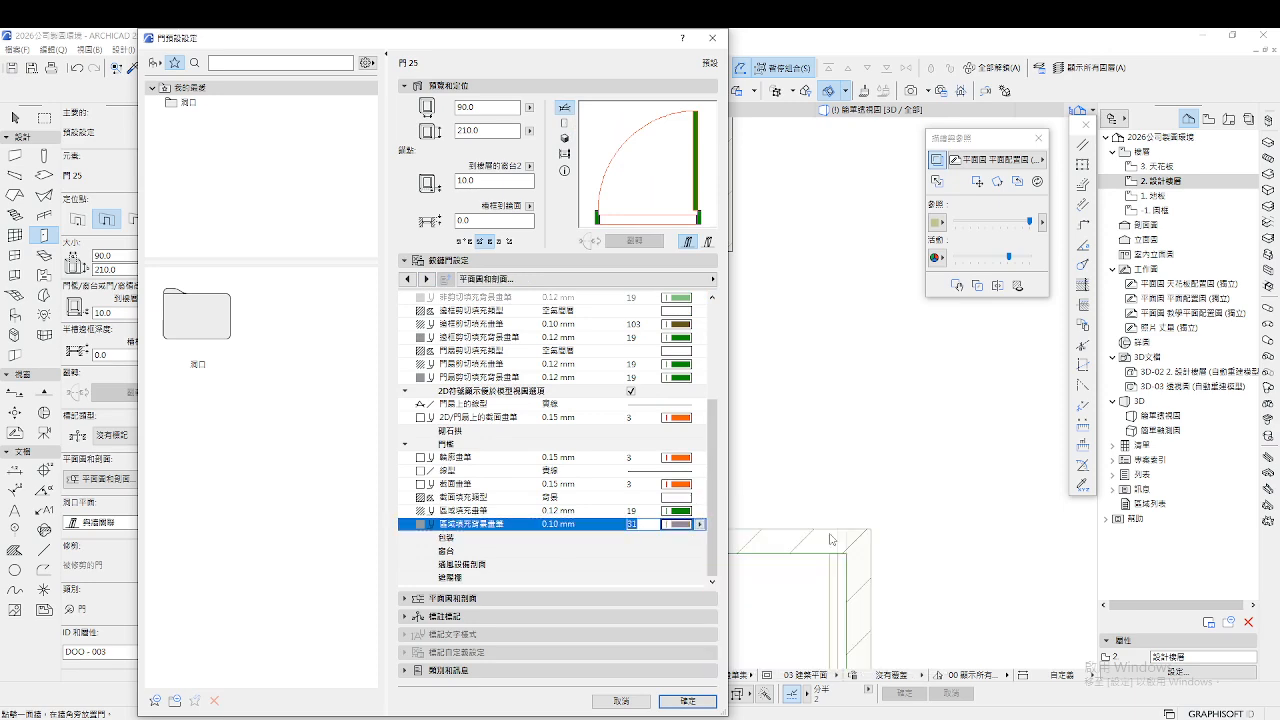
click(683, 419)
click(831, 433)
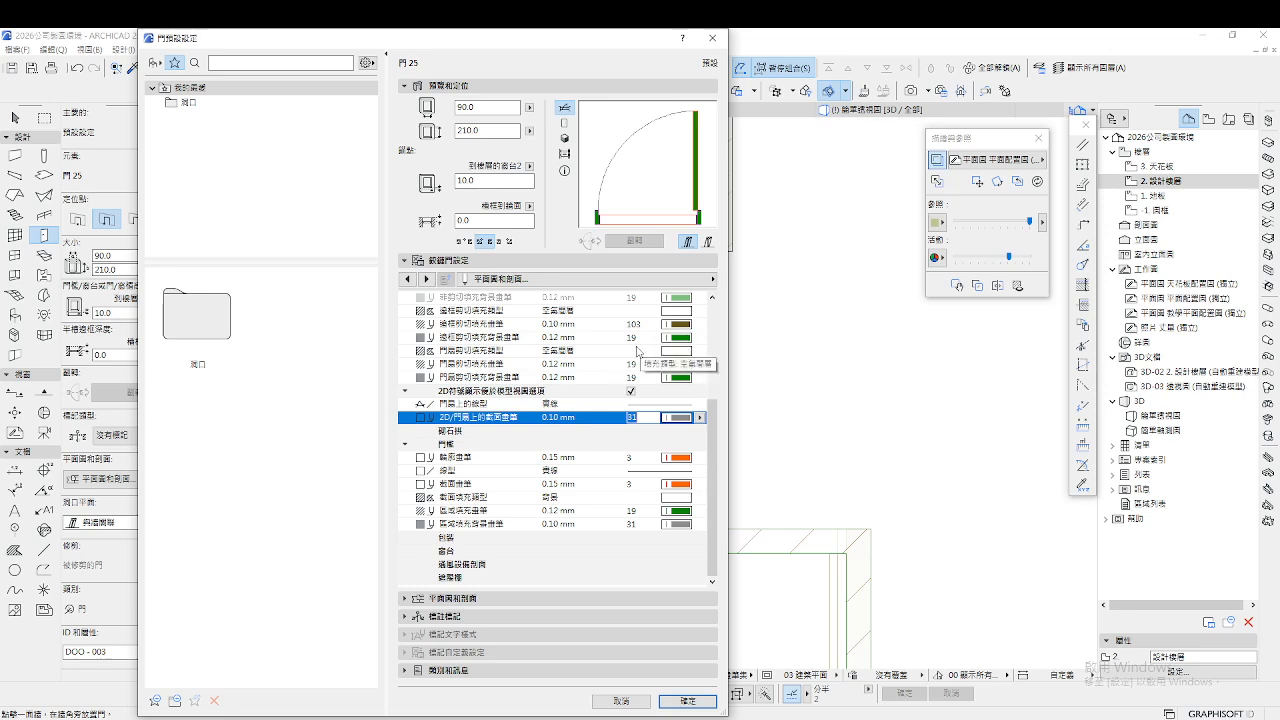
Look through the Clearance and Listing pages, then confirm the door settings
click(426, 280)
click(427, 280)
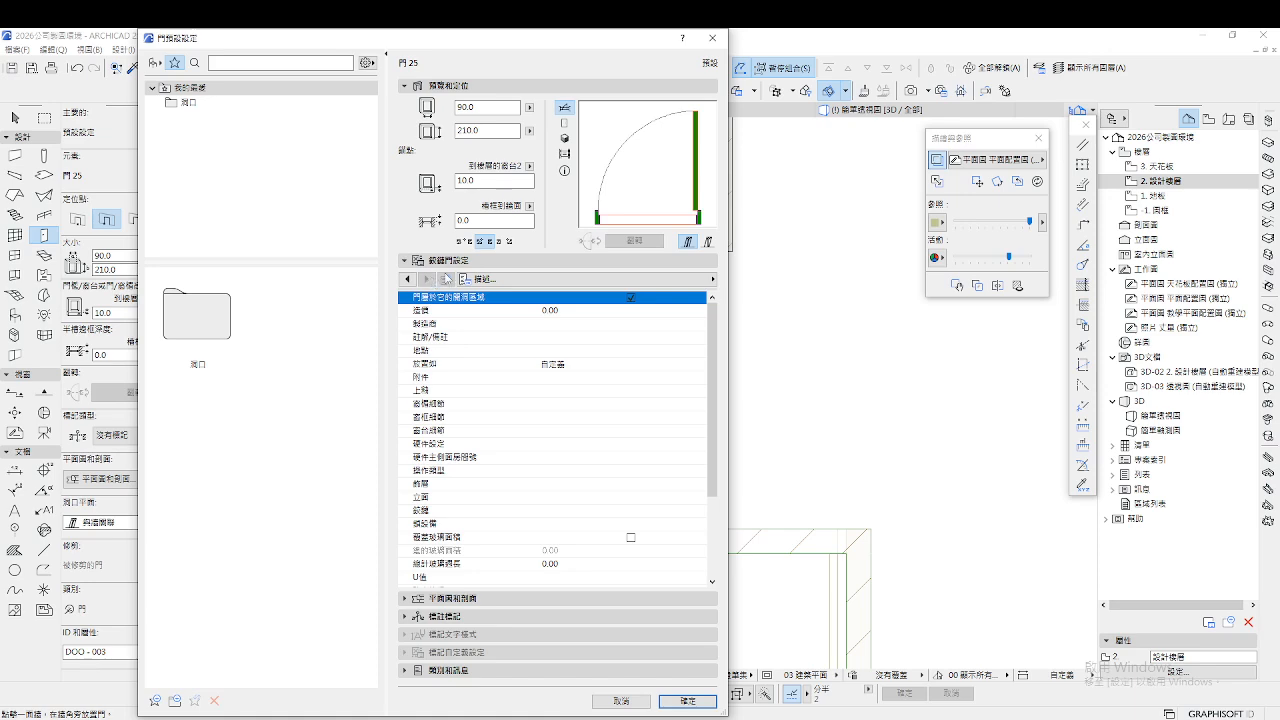
click(687, 701)
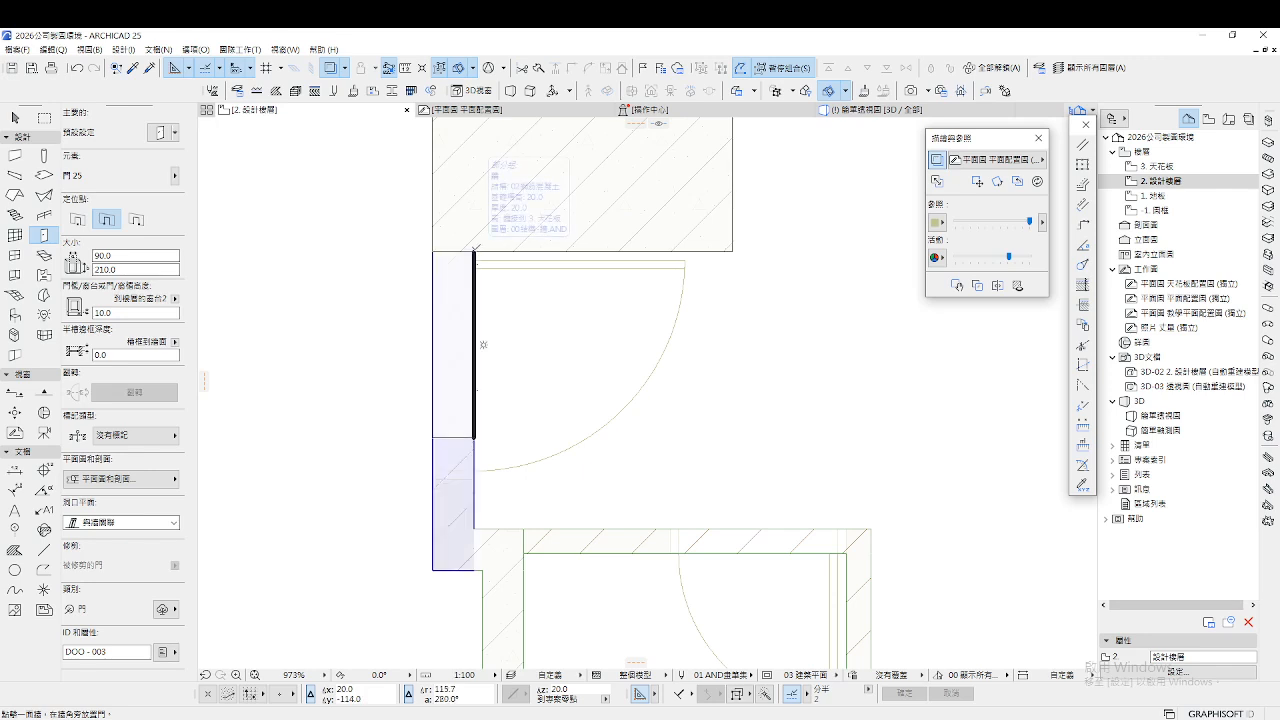
Place a door in the upper-left wall and set its opening side
click(474, 249)
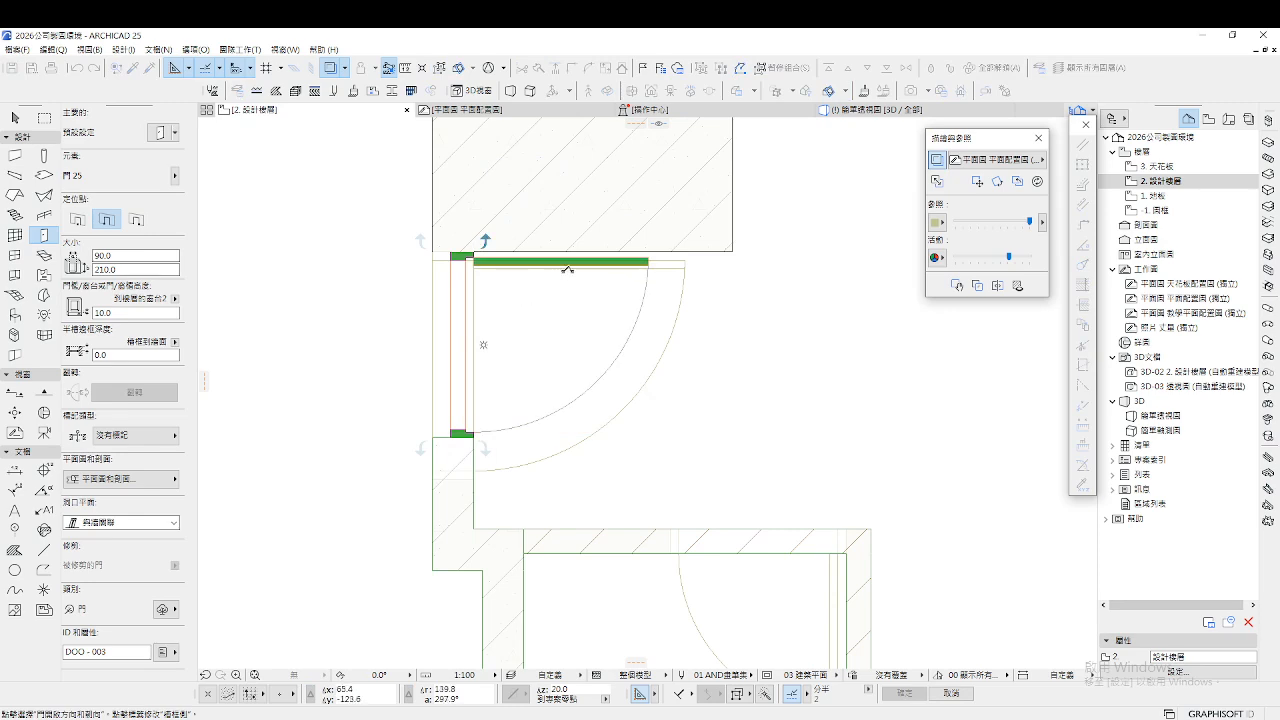
click(632, 264)
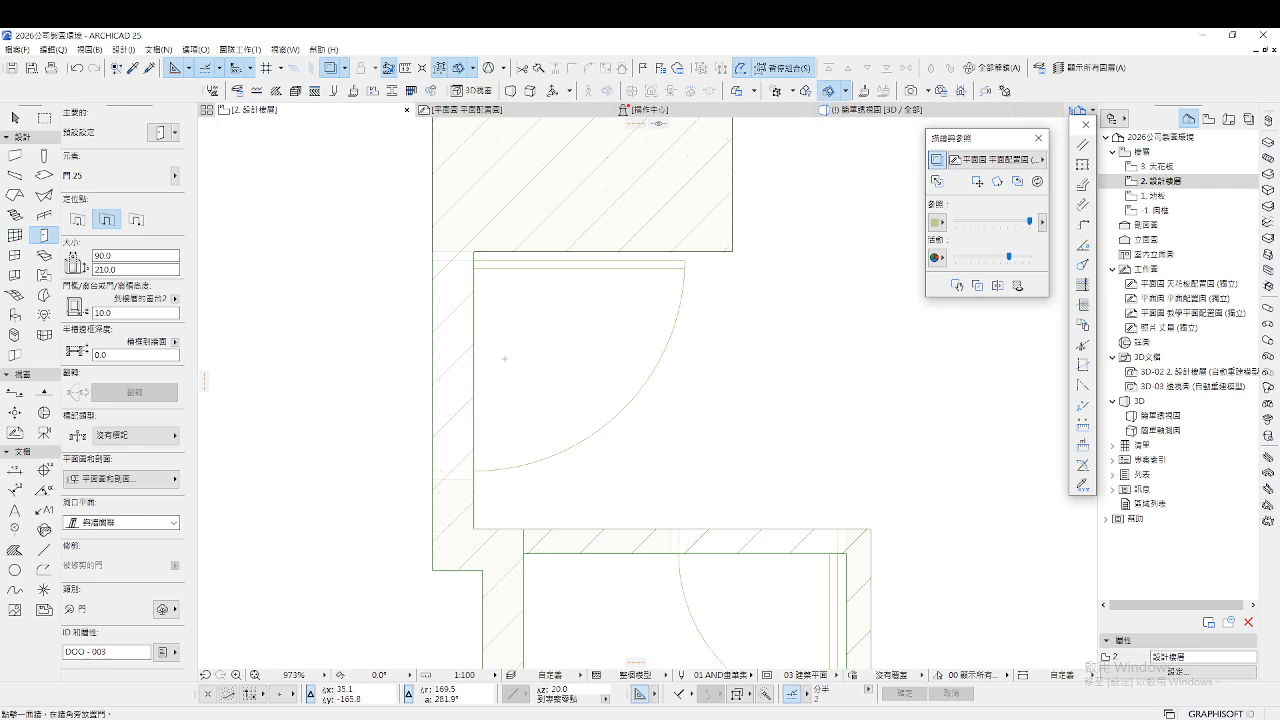
click(432, 250)
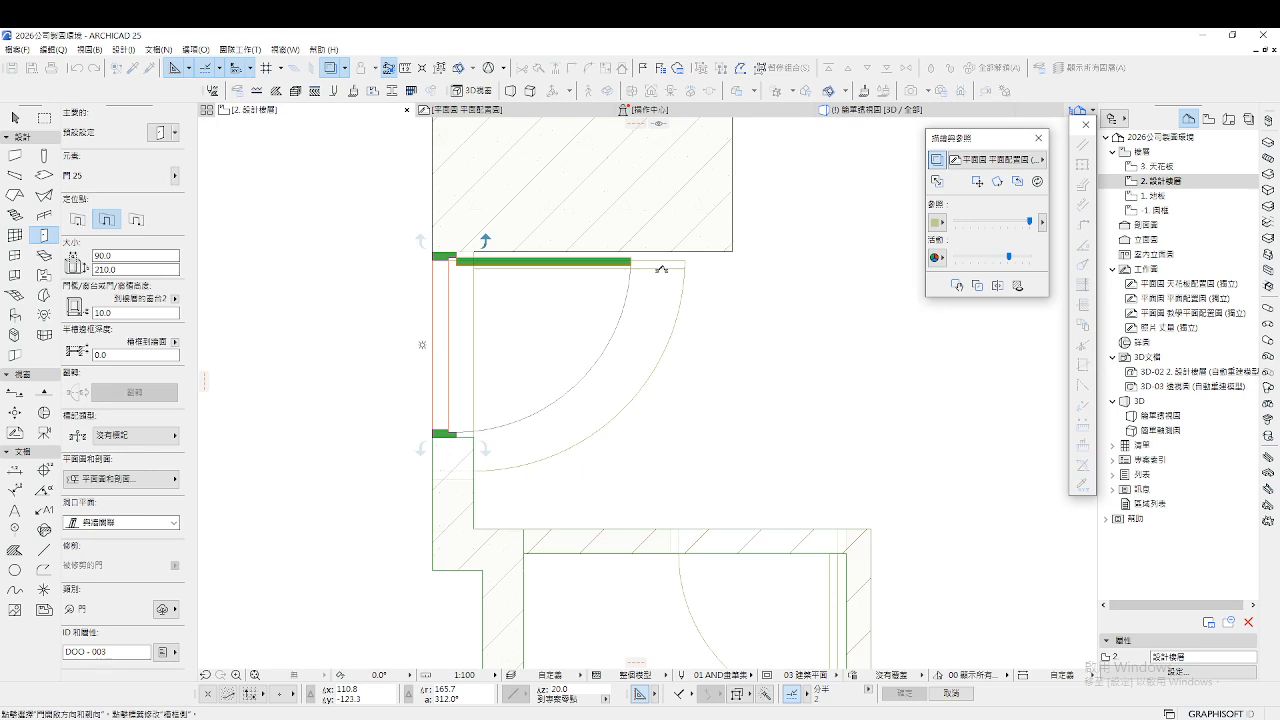
click(662, 268)
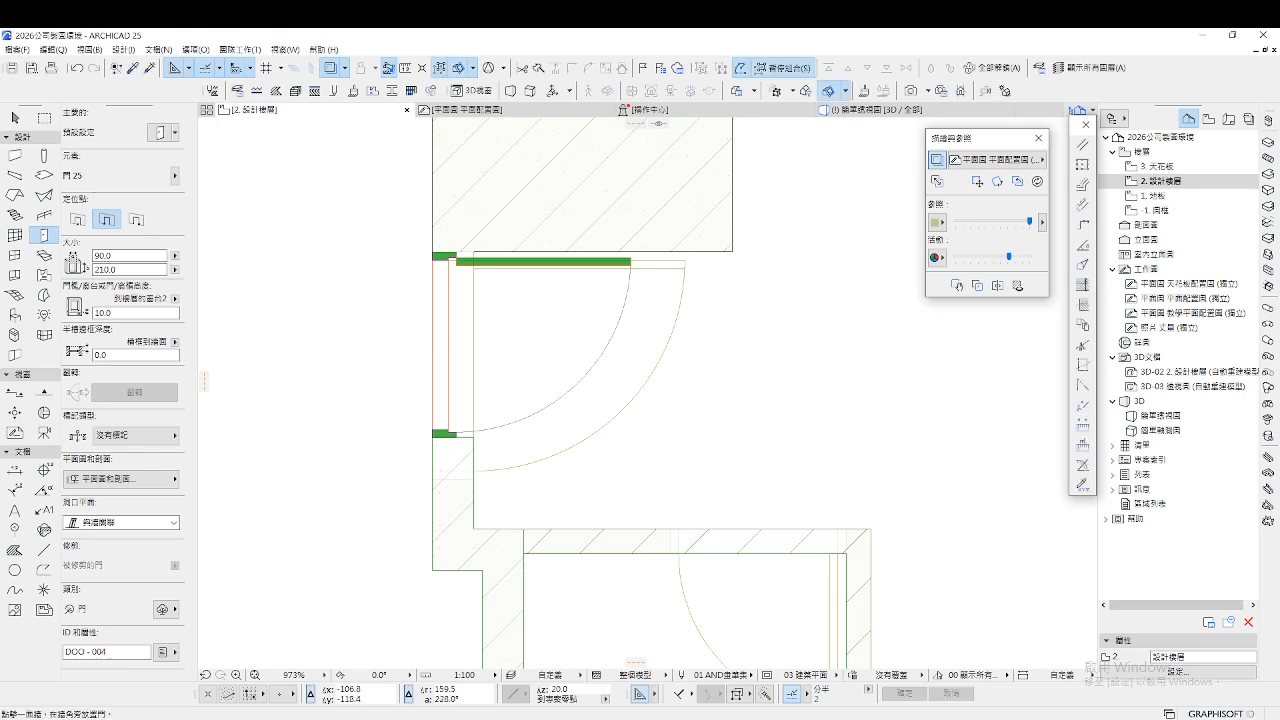
Widen the placed door from 90 to 110 and show the model in 3D
click(15, 118)
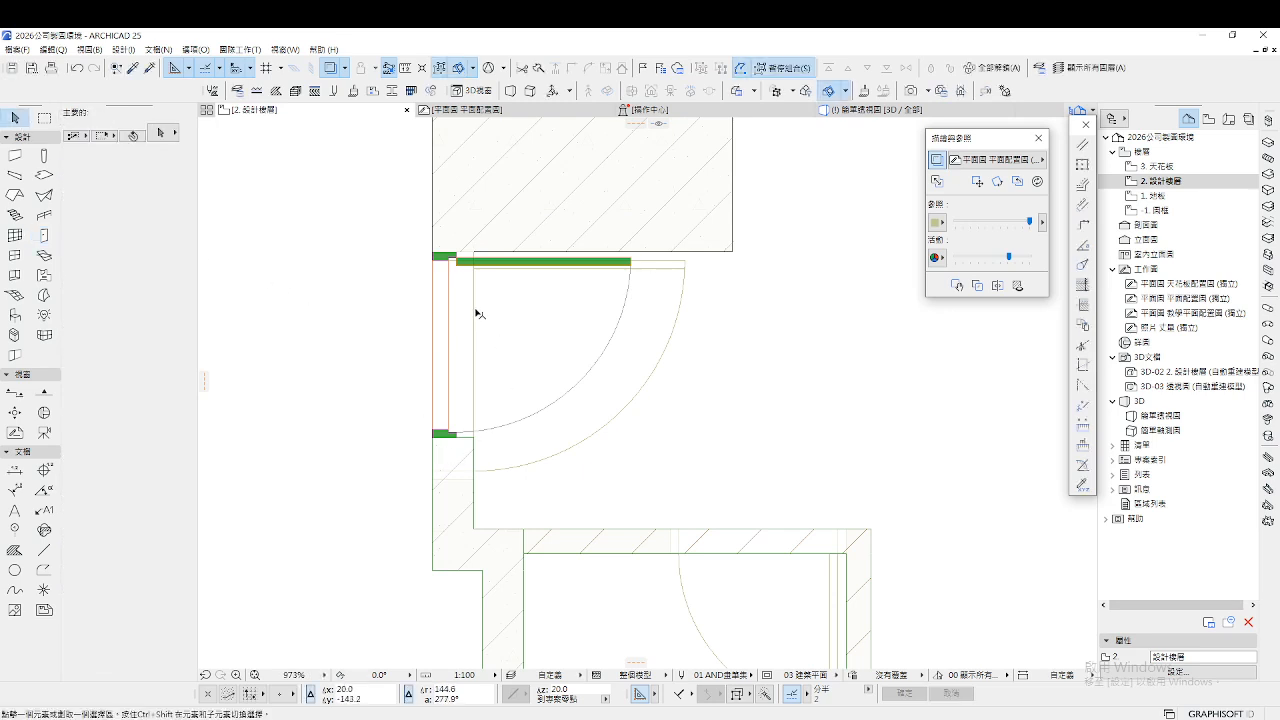
click(458, 257)
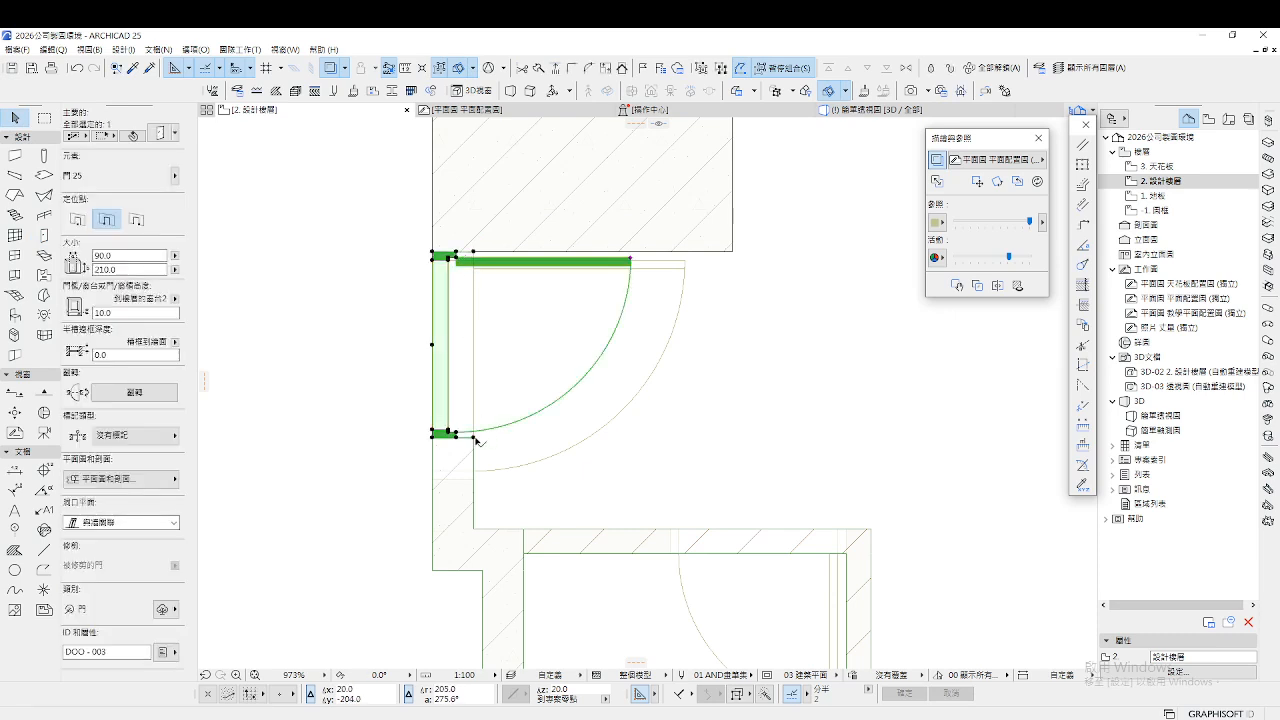
click(478, 433)
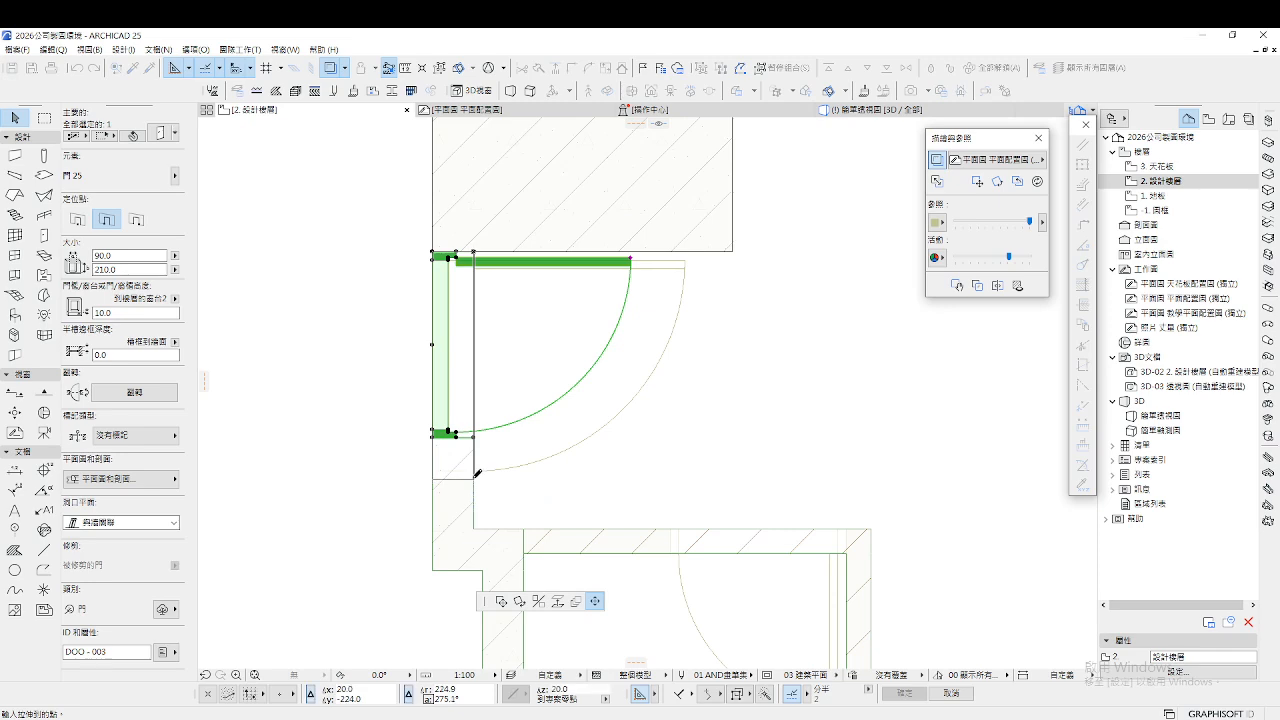
click(478, 473)
key(Escape)
key(F3)
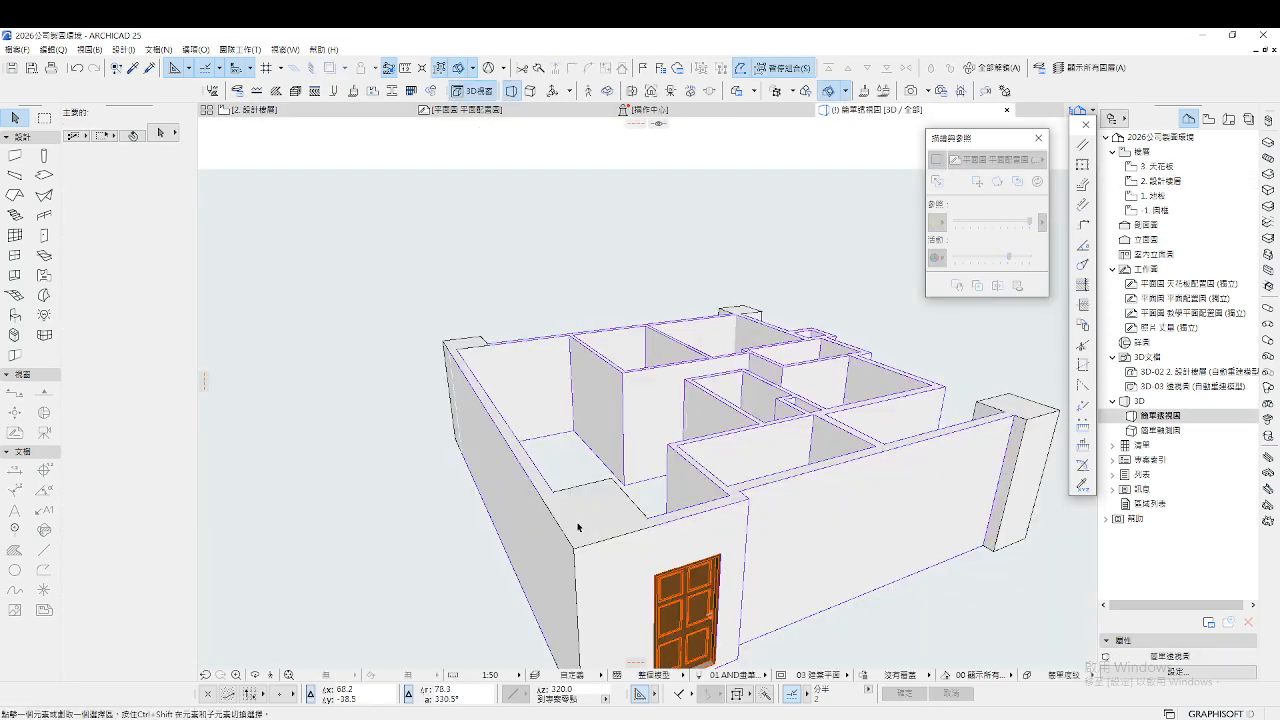
Walk the 3D camera forward and back to inspect the new door
click(271, 676)
key(Up)
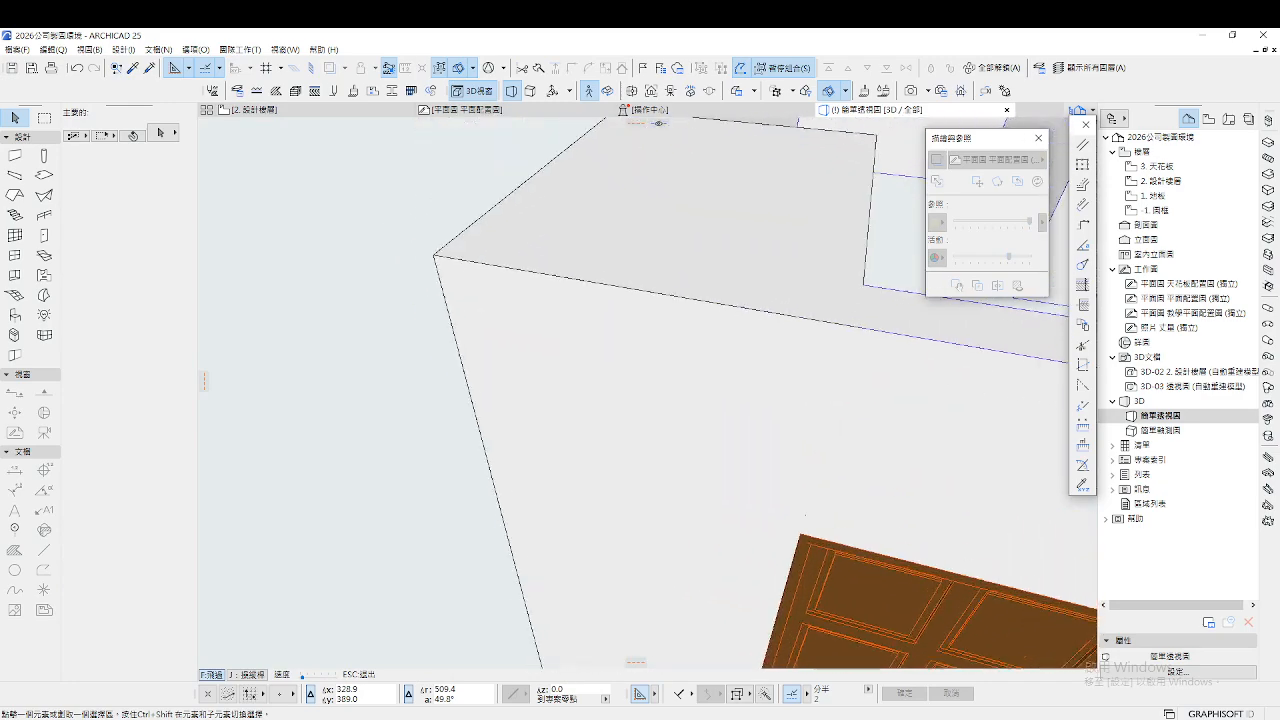
key(Down)
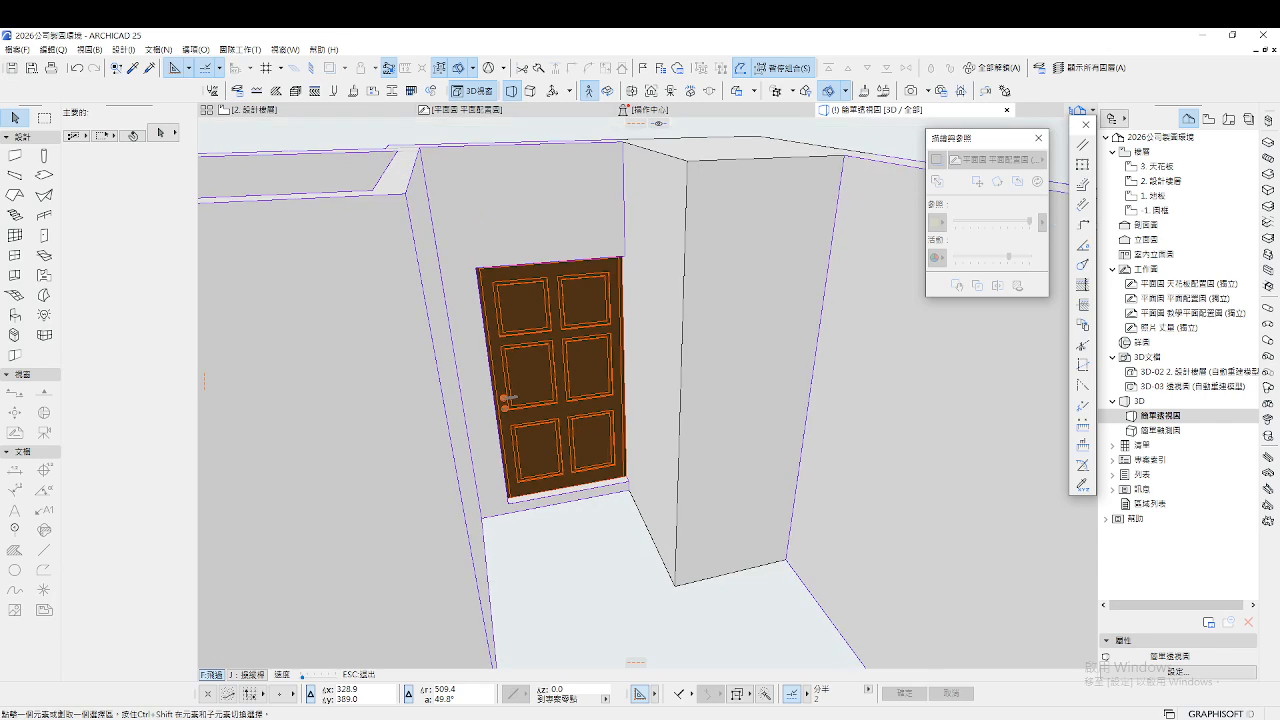
key(Escape)
On the design storey plan, draw section S-27 vertically across the door and open it
click(300, 110)
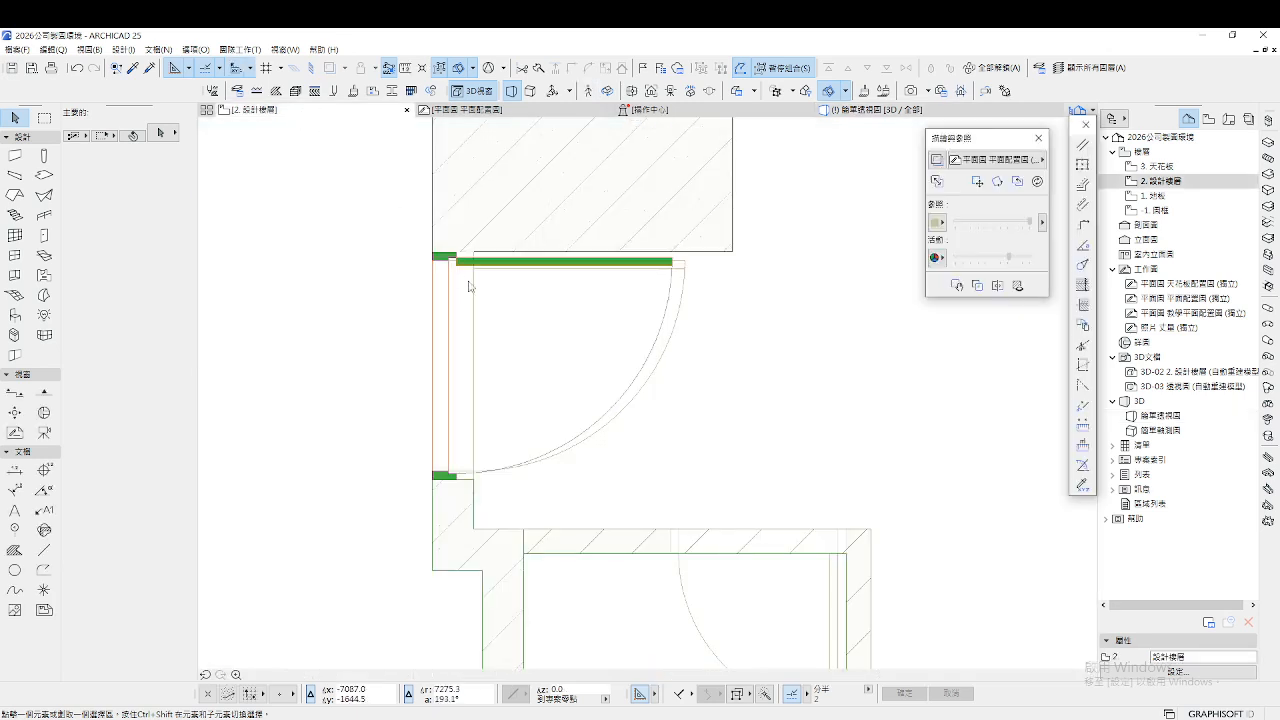
scroll(392, 275, down, 3)
click(15, 392)
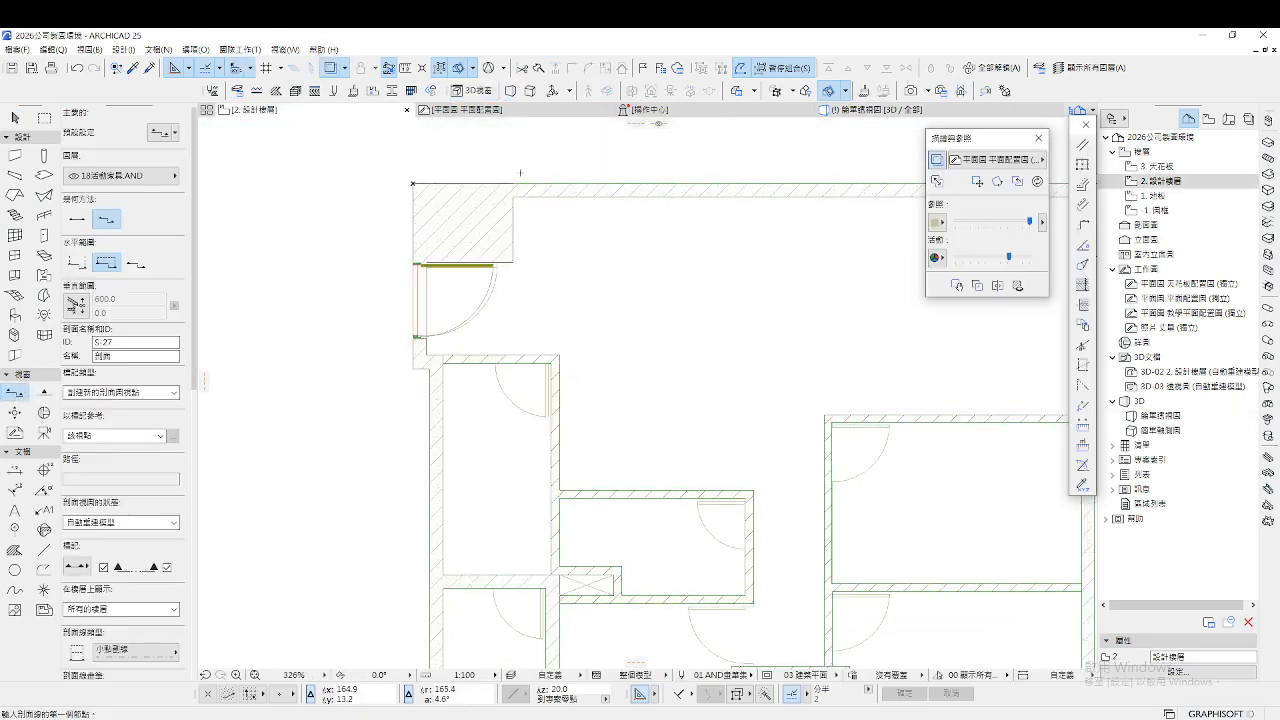
click(467, 165)
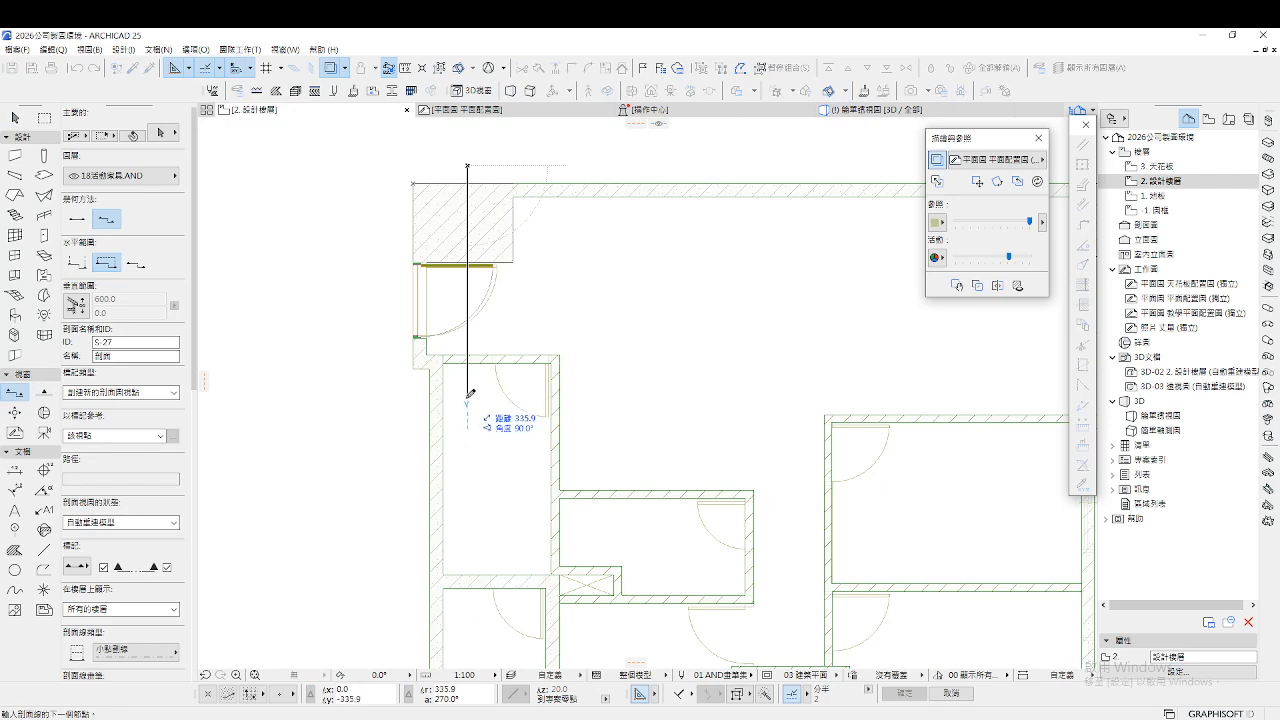
click(467, 395)
click(377, 375)
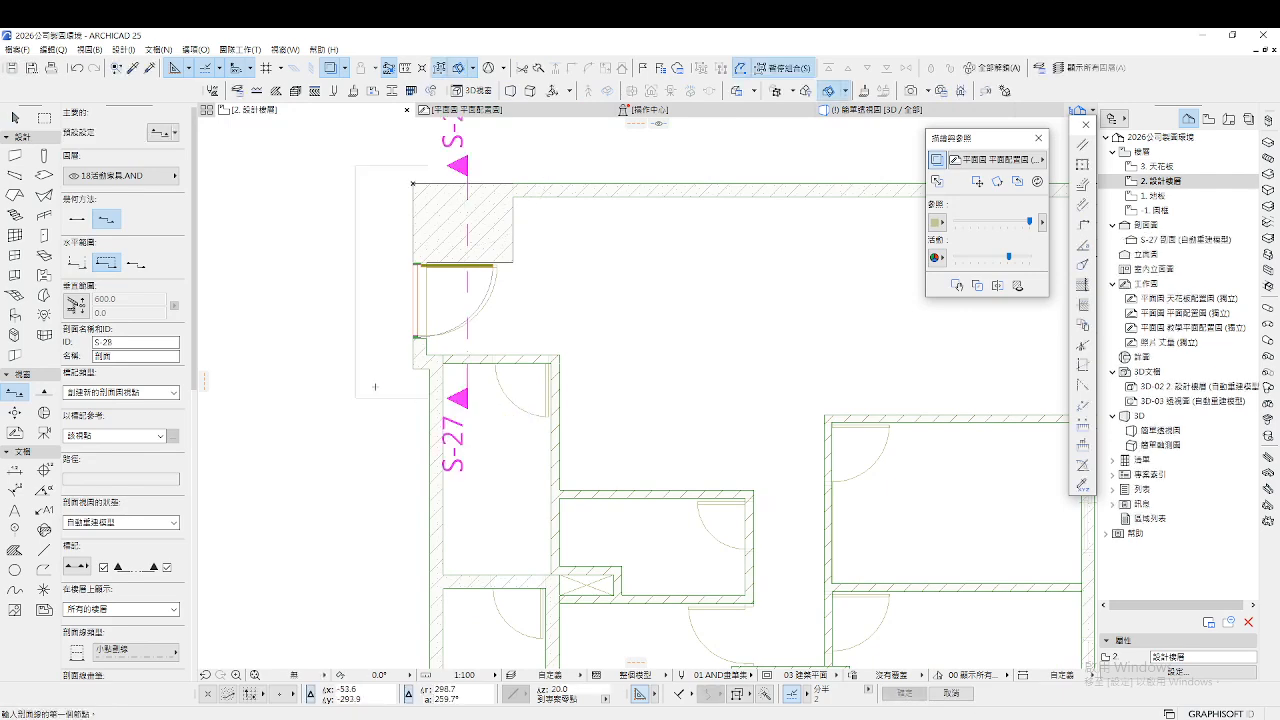
double_click(1180, 240)
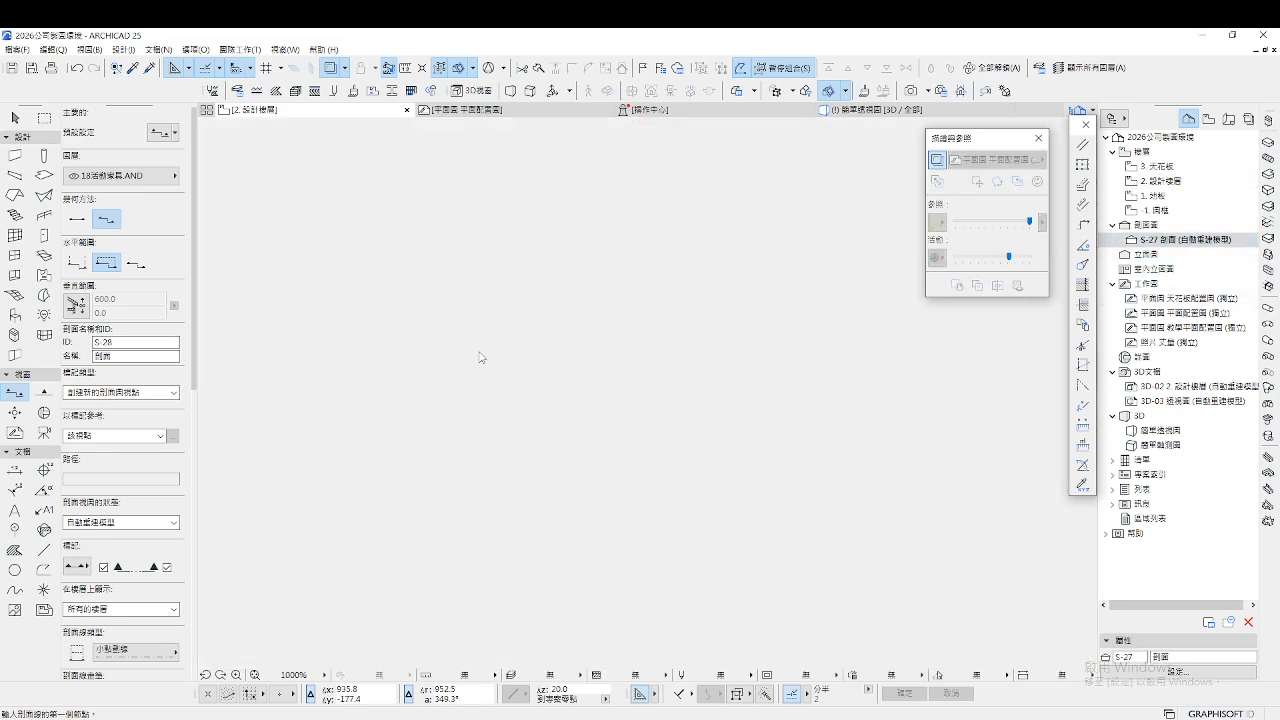
Select the door in section S-27 and open its settings with Ctrl+T
scroll(710, 463, up, 5)
scroll(634, 476, down, 3)
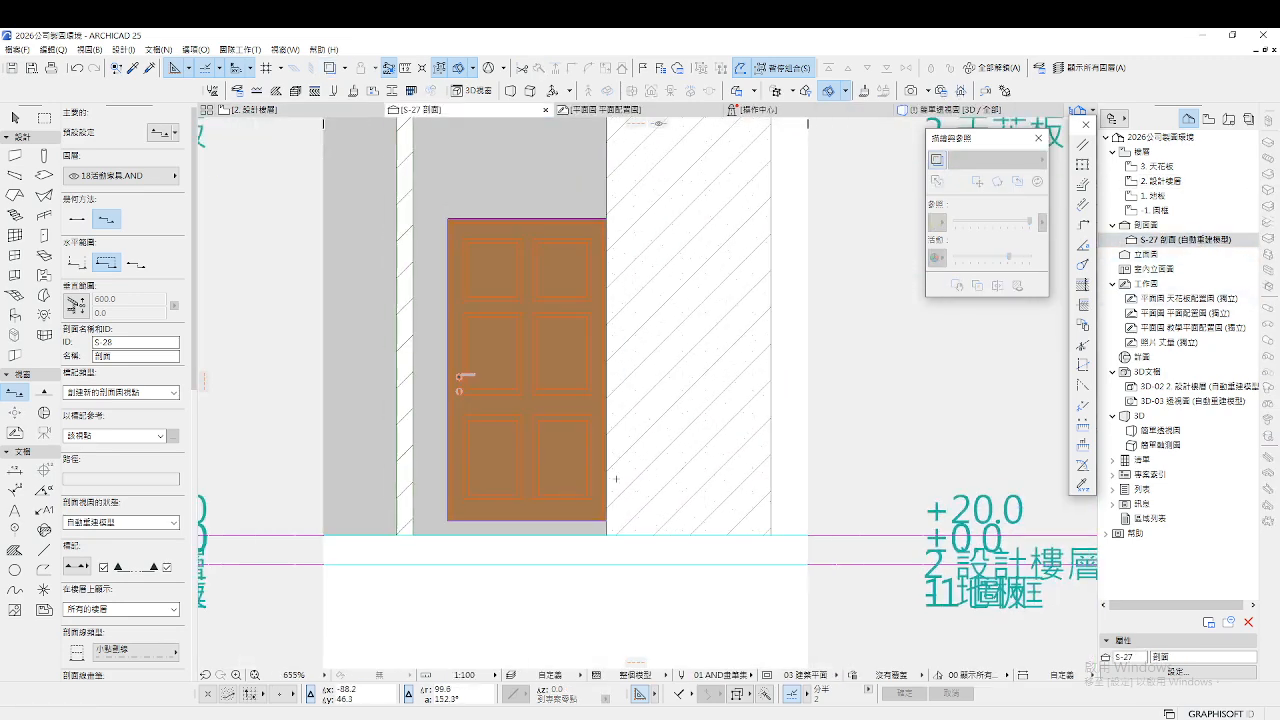
key(Escape)
click(478, 516)
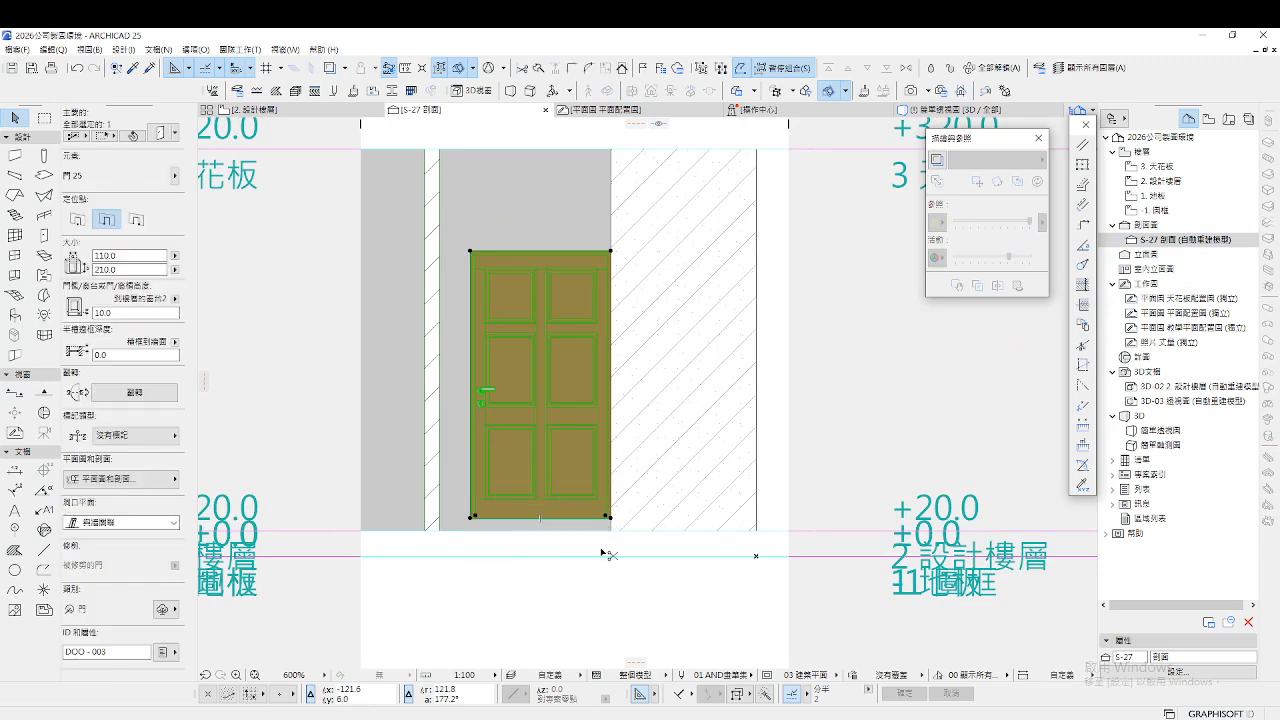
key(ctrl+t)
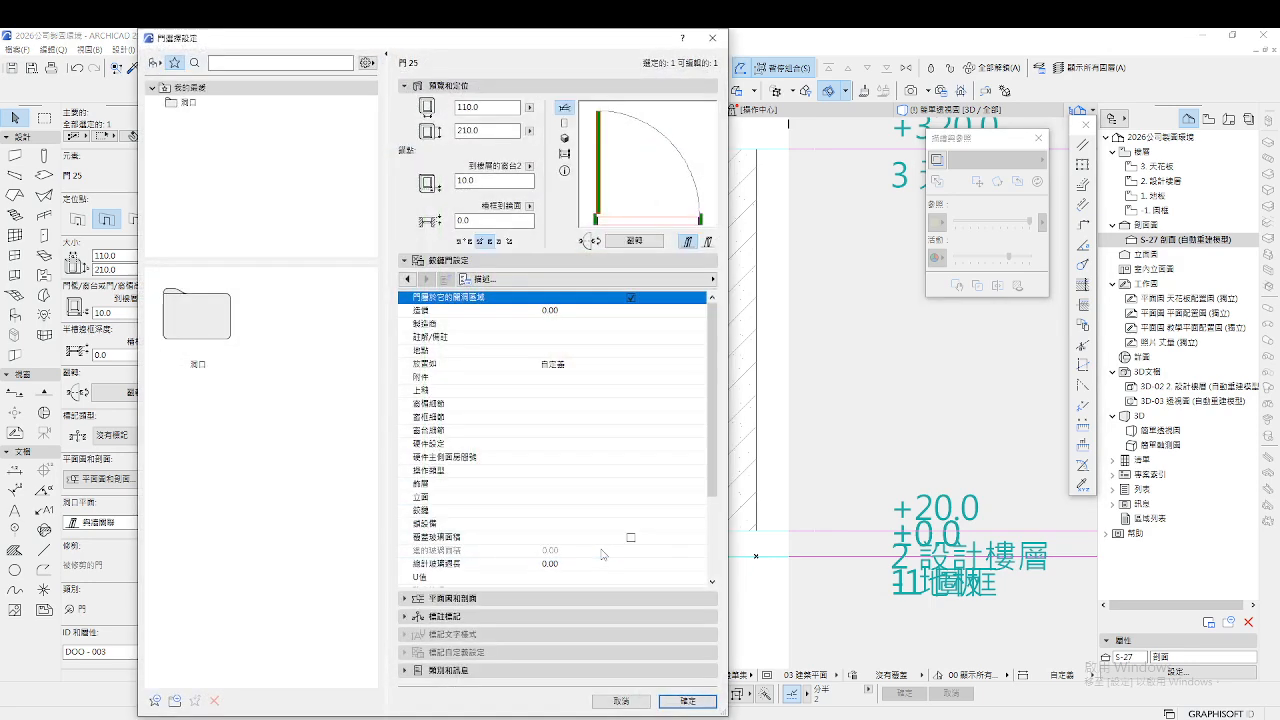
Change the door's sill height from 10.0 to 0.0
click(466, 181)
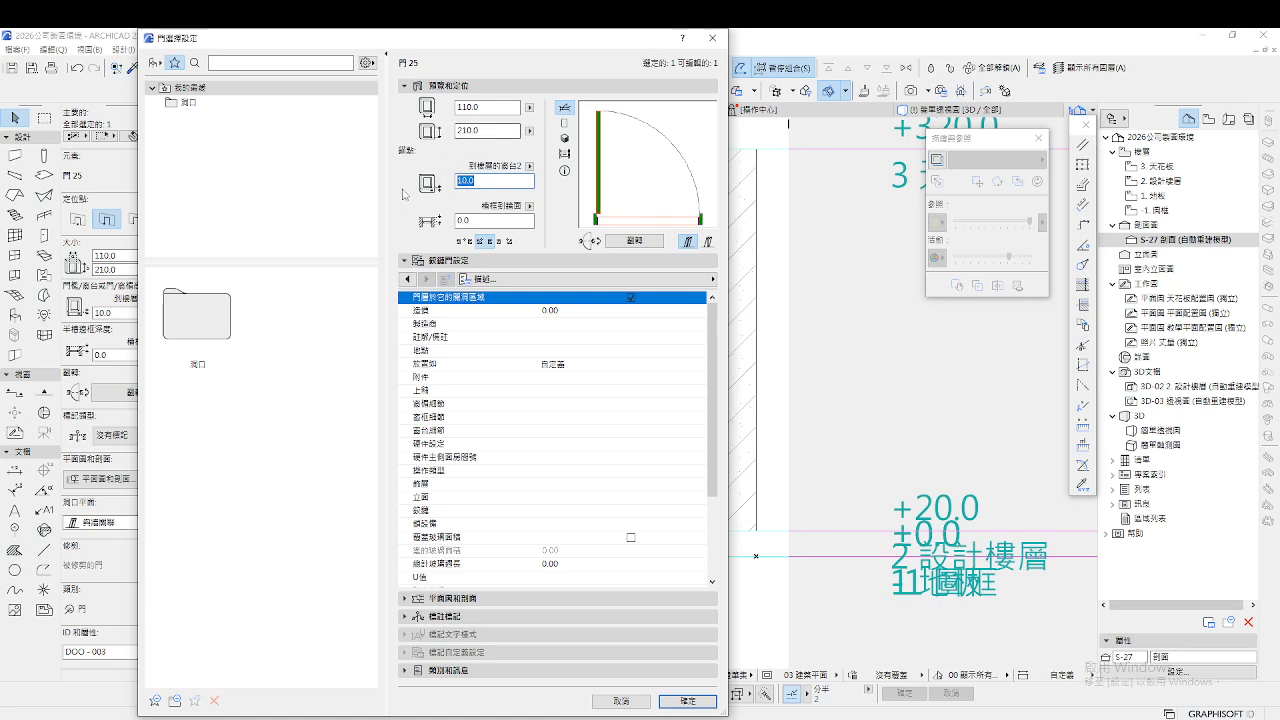
text(0.0)
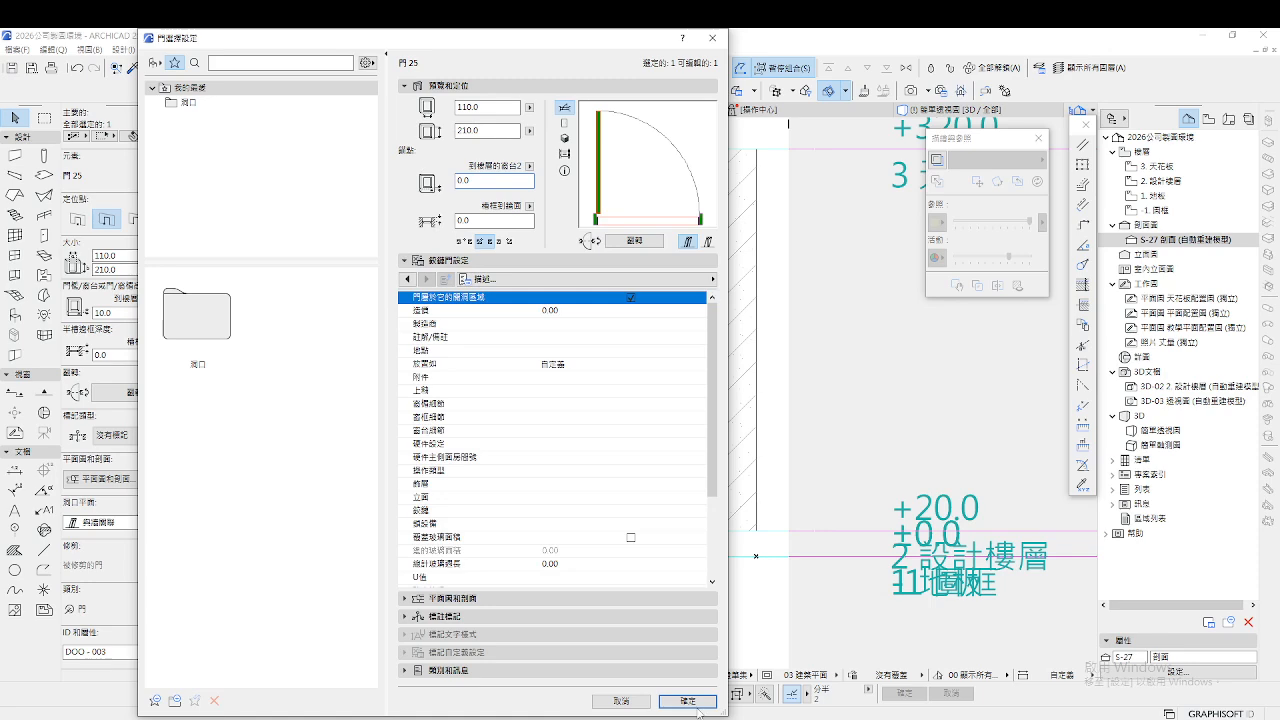
key(Return)
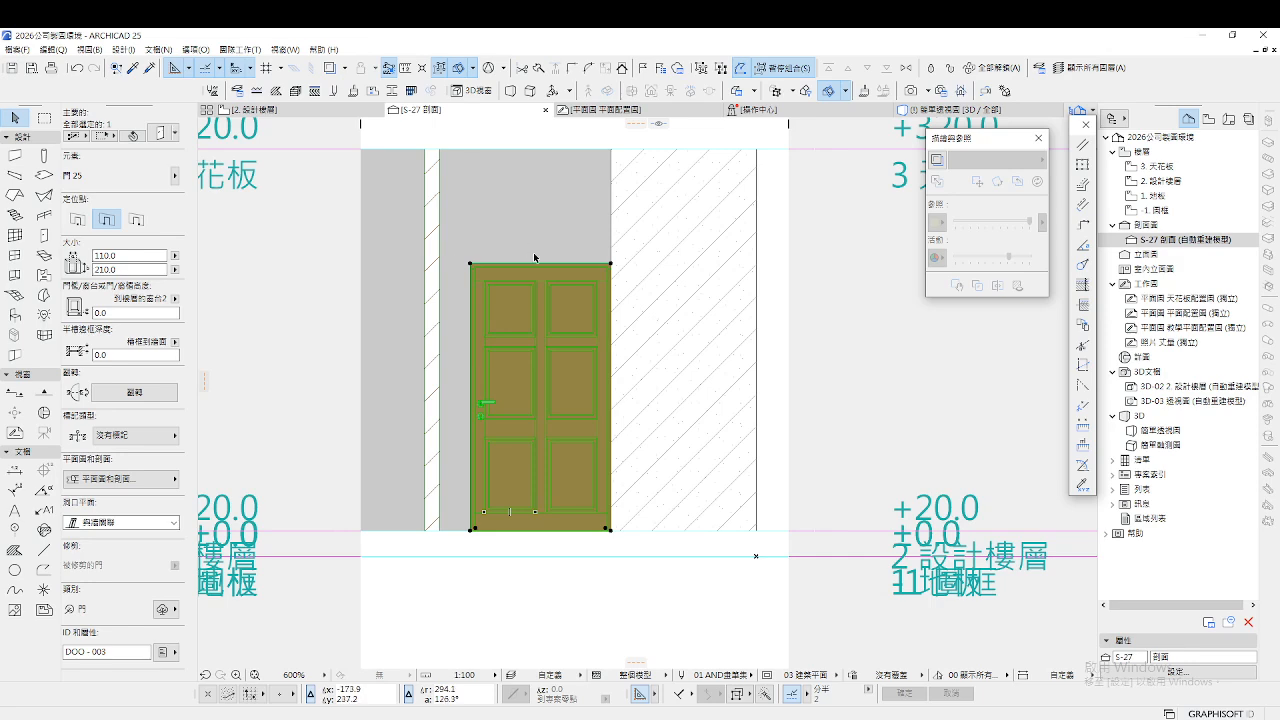
In section S-27, stretch the door's top up to 224.8 and re-set its left edge
scroll(597, 250, up, 1)
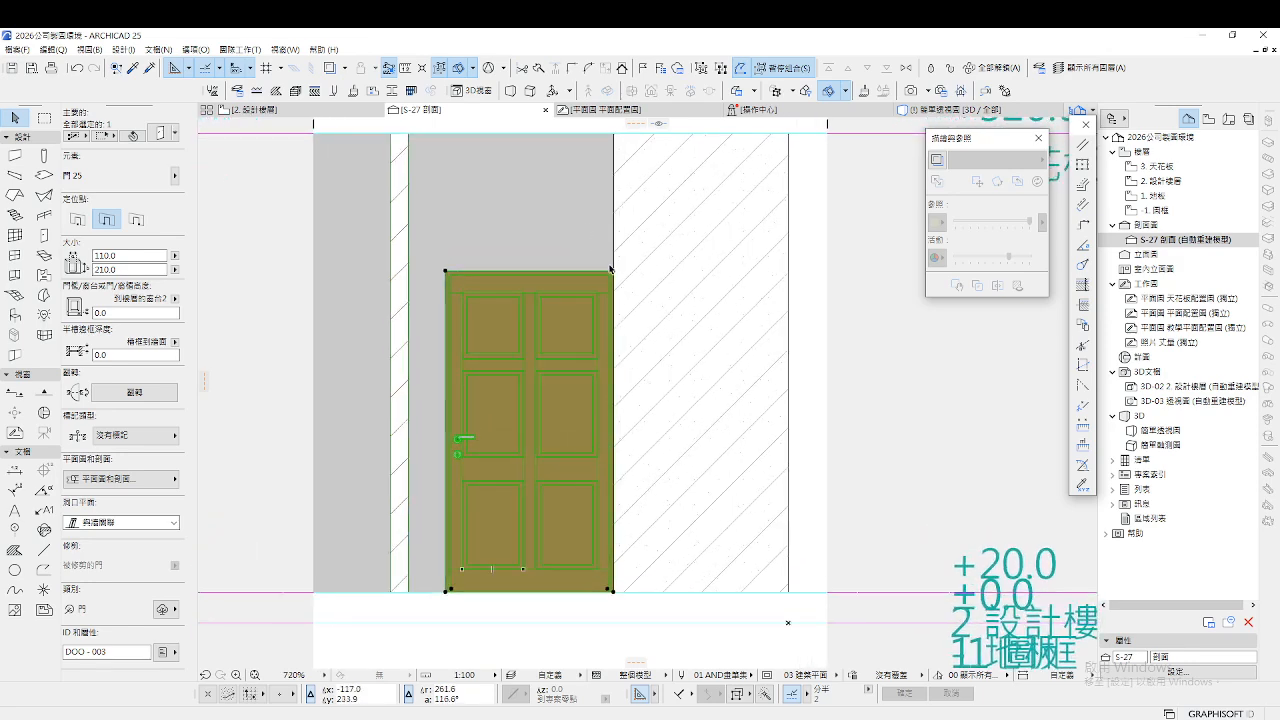
click(613, 271)
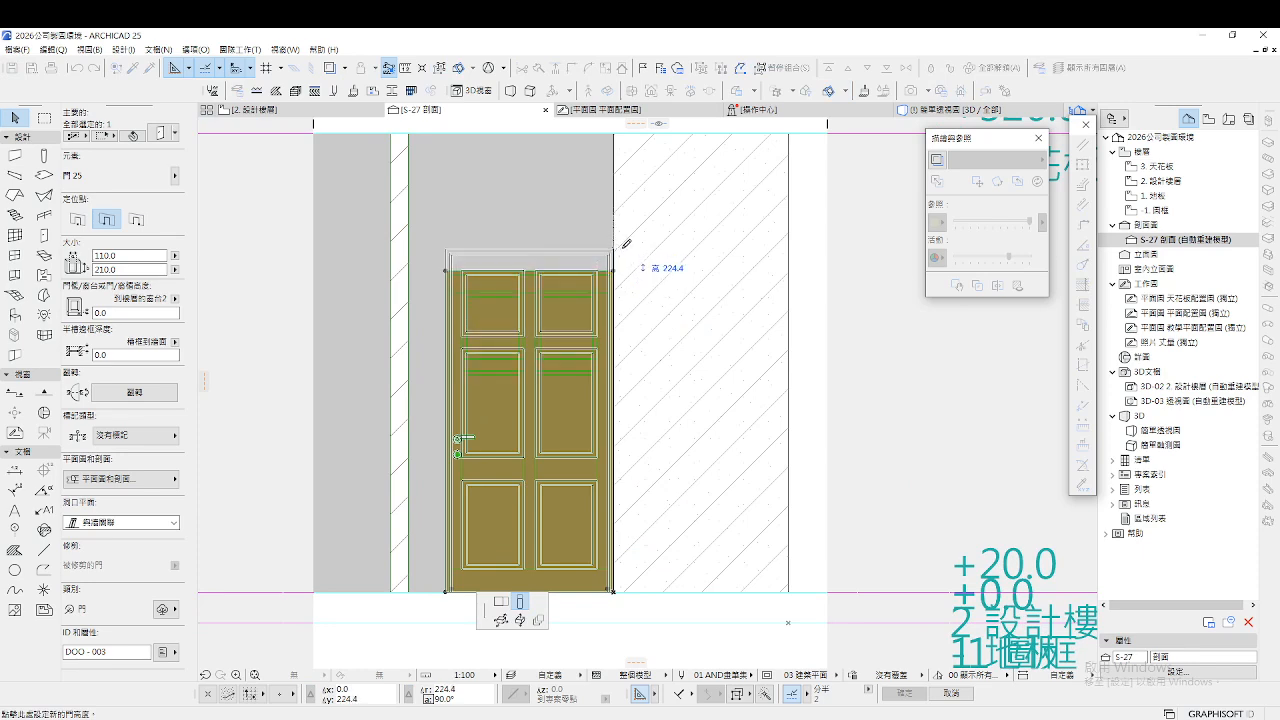
click(626, 244)
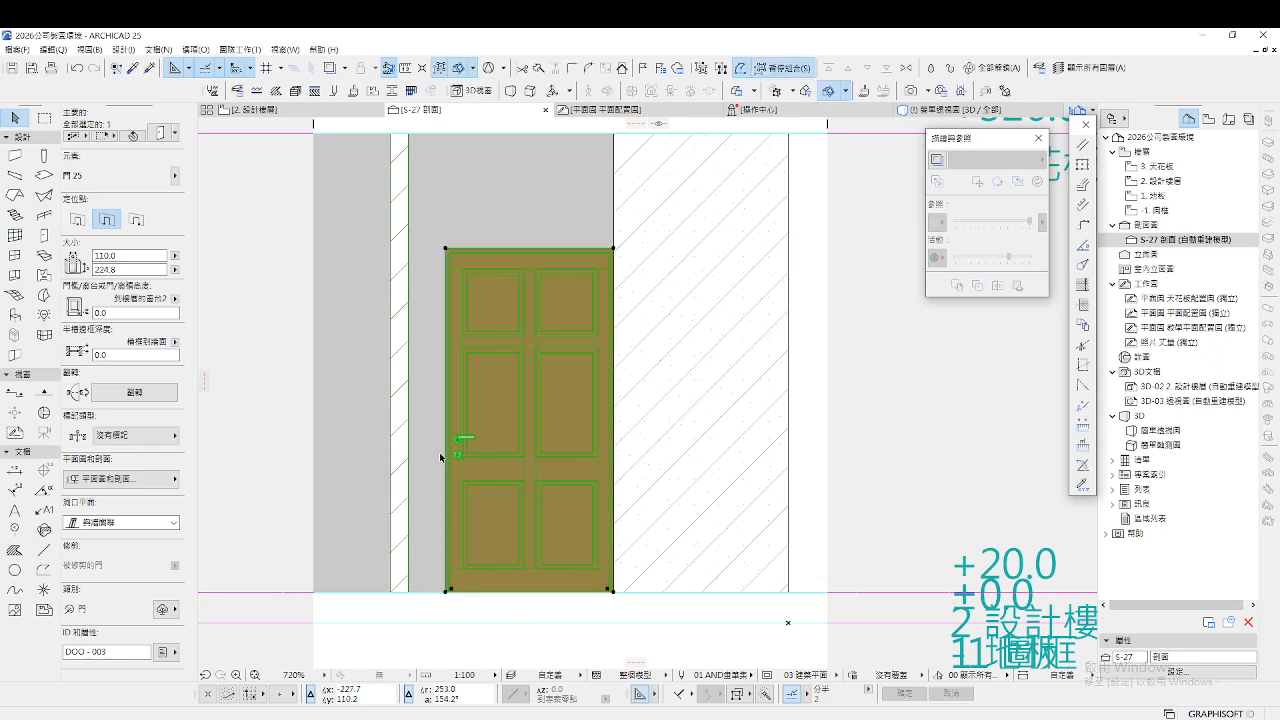
click(446, 249)
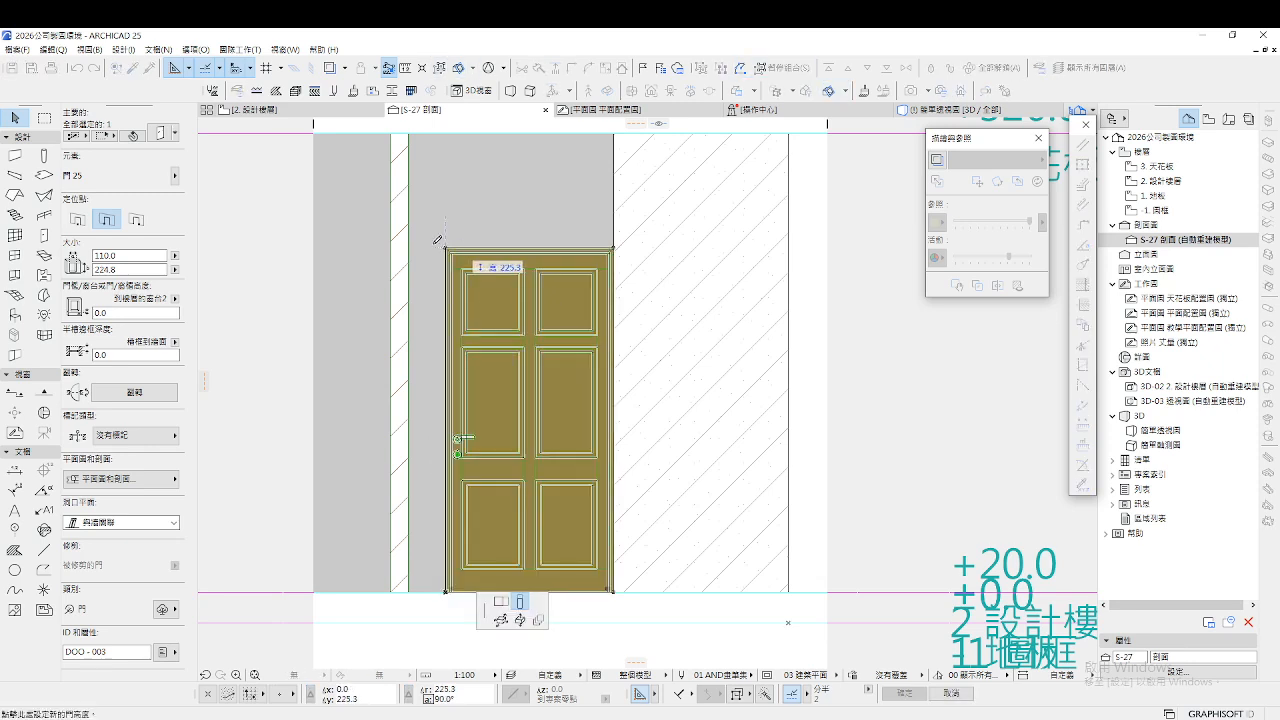
click(500, 602)
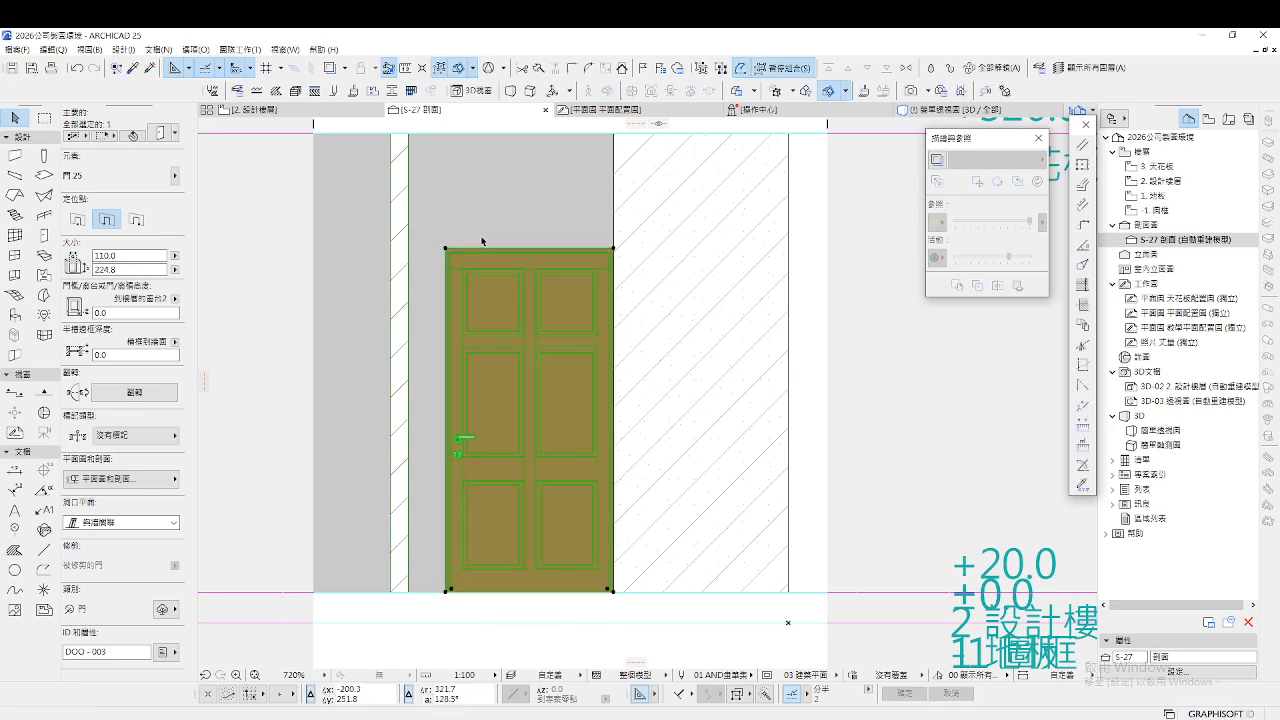
click(446, 250)
On the 2. 設計樓層 plan, pick up the existing door's settings and anchor by the right edge
click(250, 109)
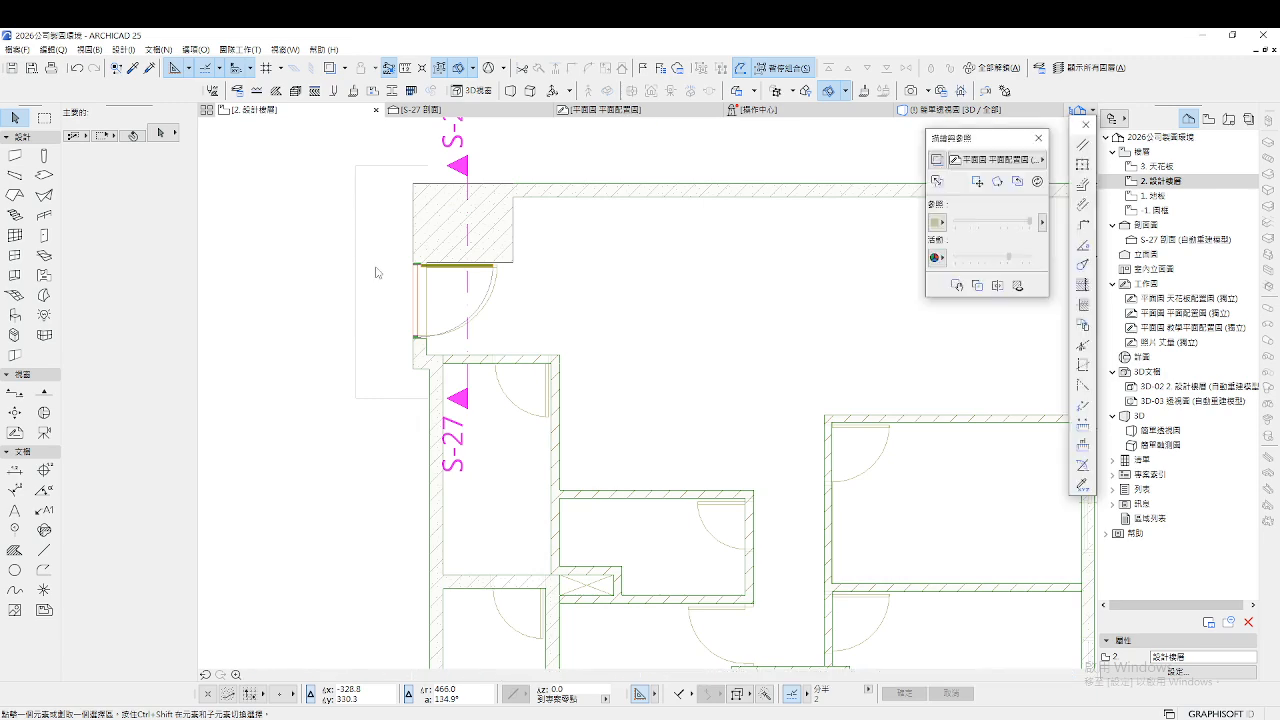
scroll(512, 352, down, 3)
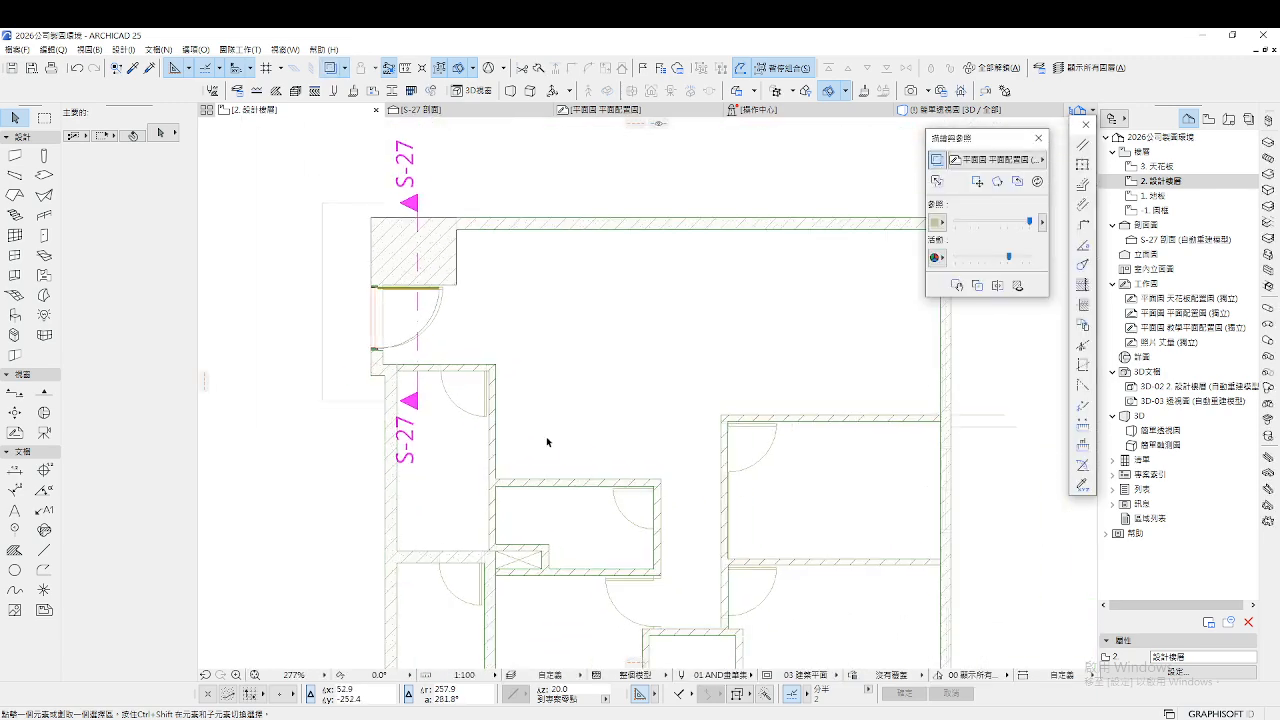
scroll(452, 396, up, 6)
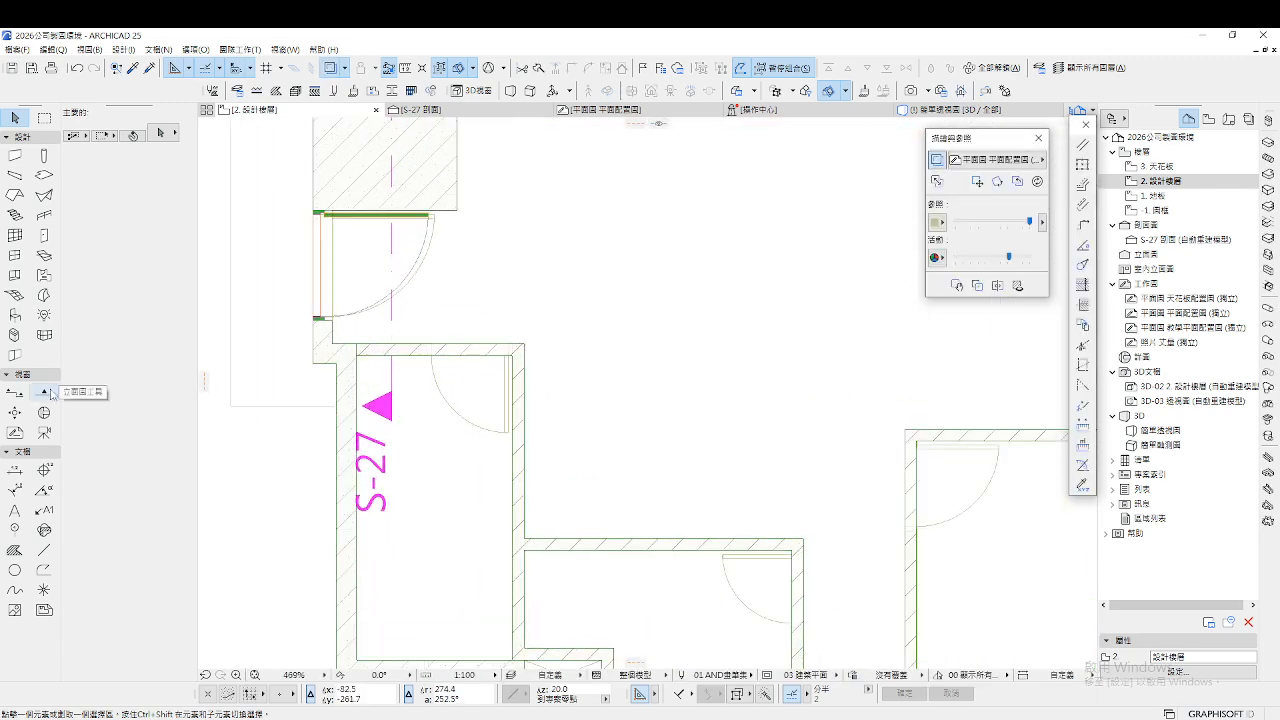
click(433, 208)
scroll(531, 286, down, 15)
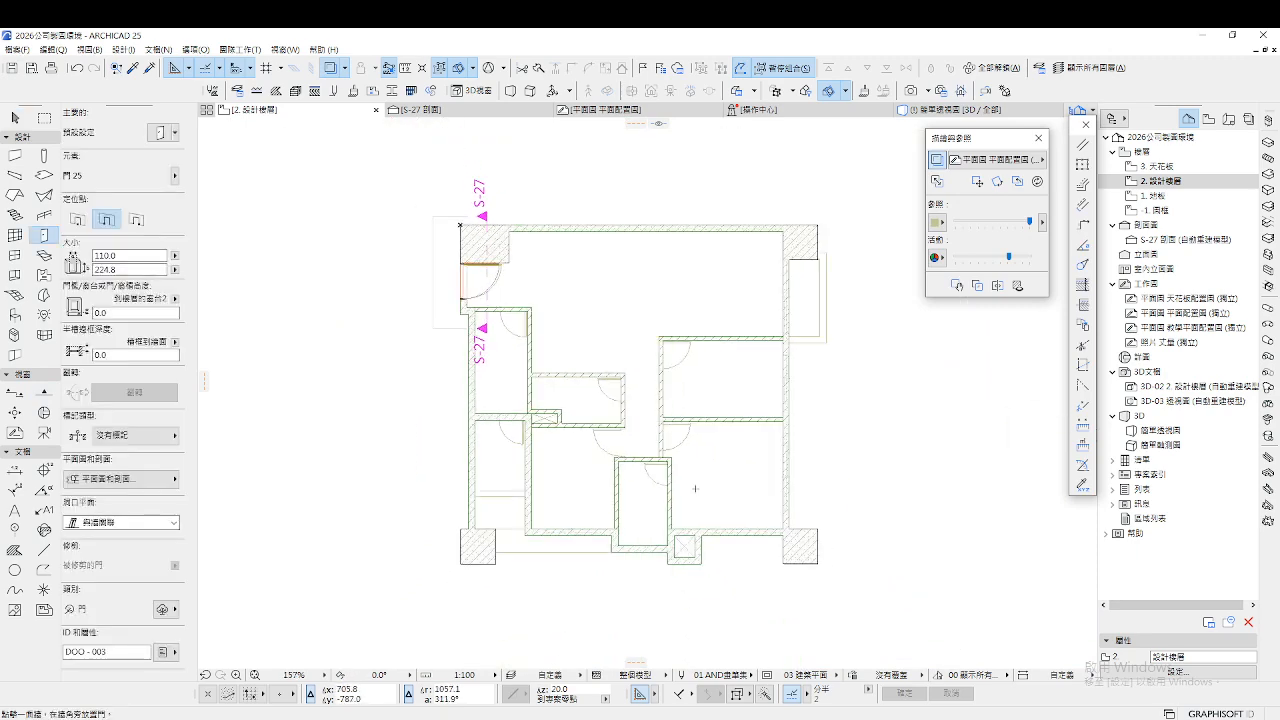
scroll(620, 390, up, 10)
scroll(586, 332, up, 14)
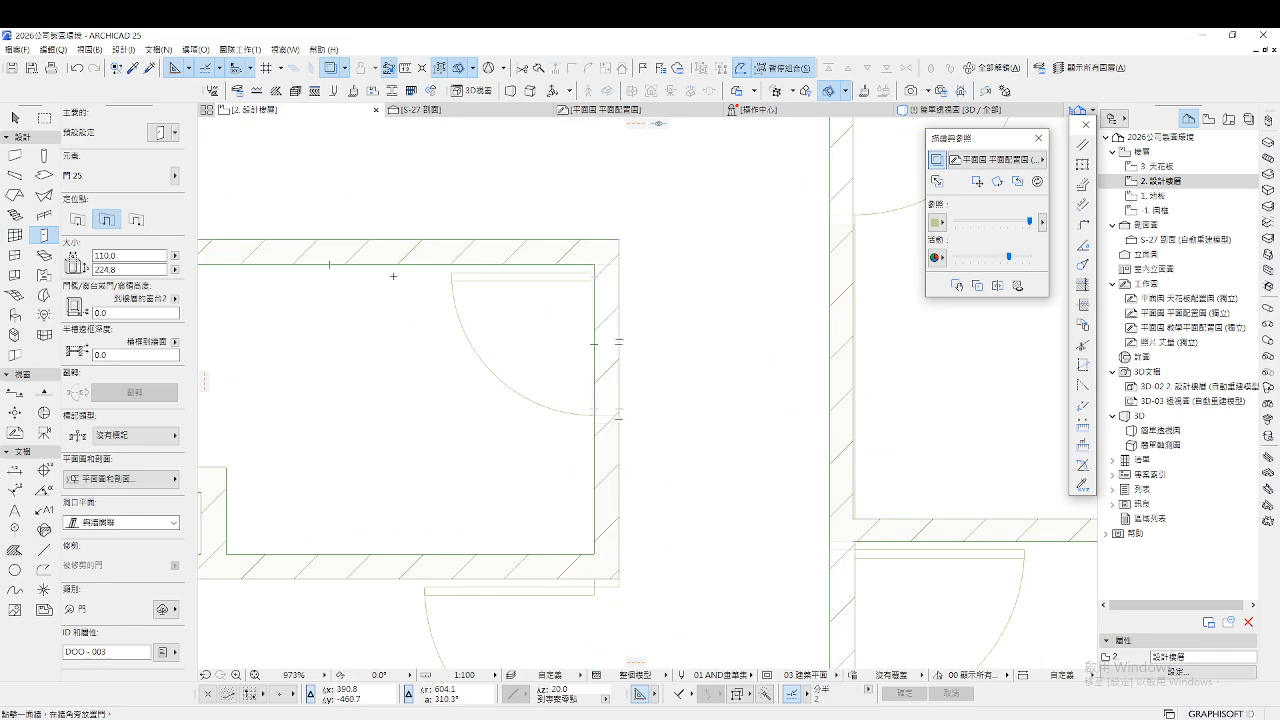
click(136, 219)
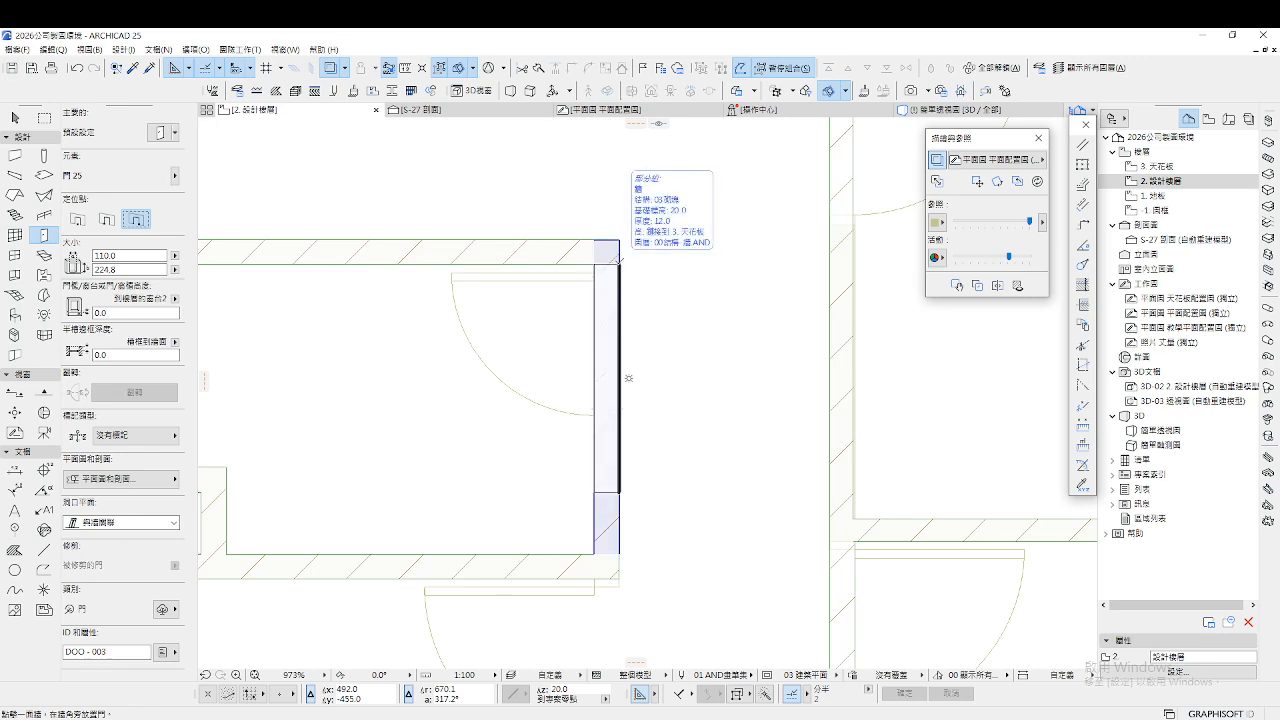
Place a door on the vertical wall swinging left, narrow it to 77.0, and open its settings
click(619, 266)
click(578, 255)
key(Escape)
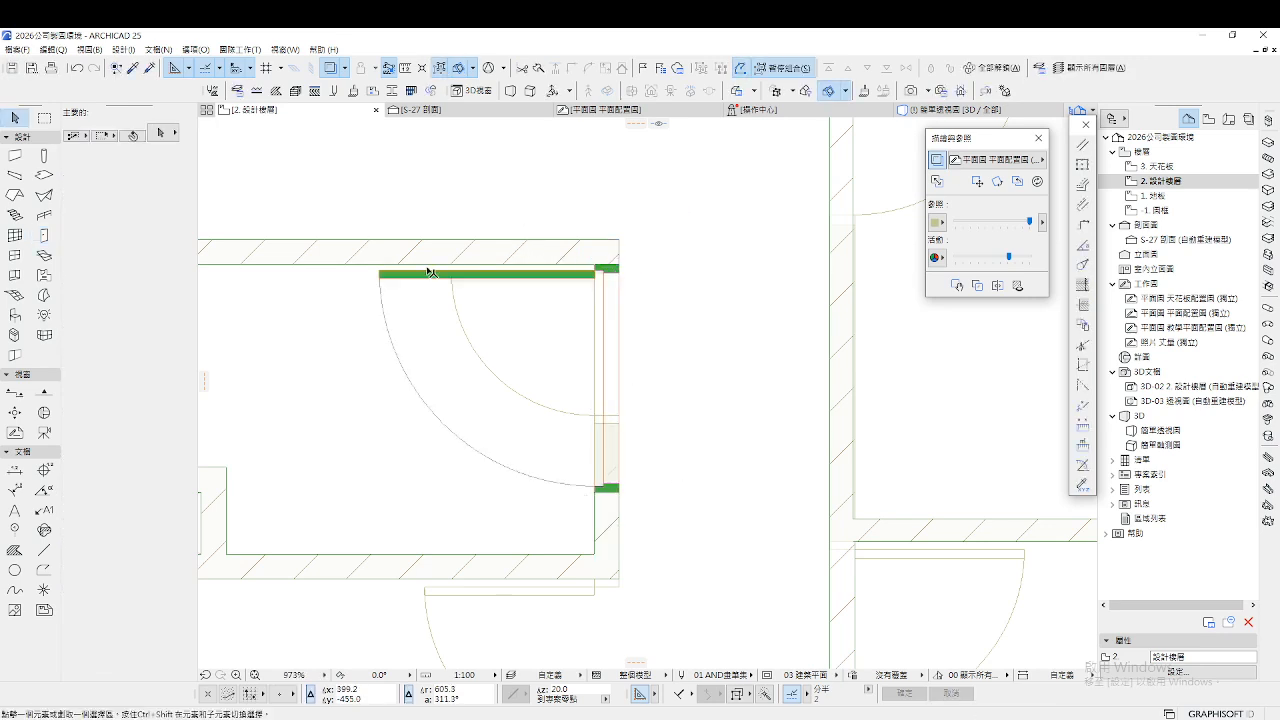
click(380, 275)
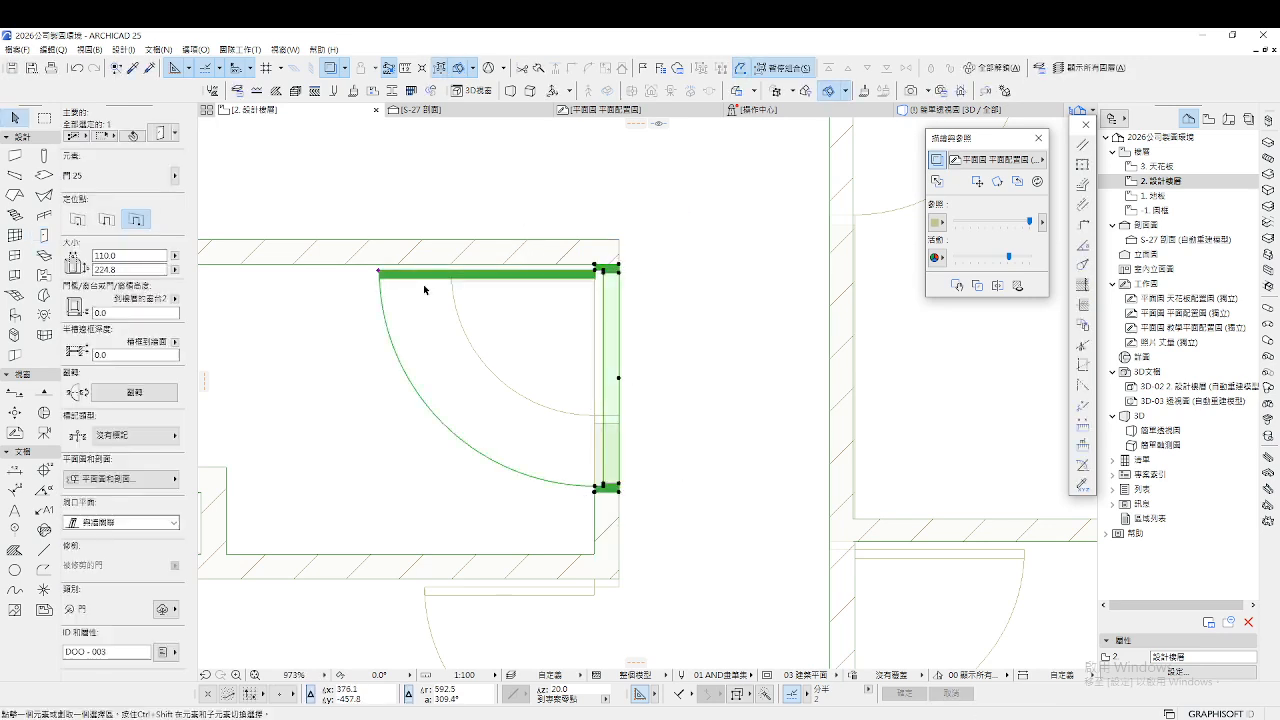
click(619, 490)
click(621, 417)
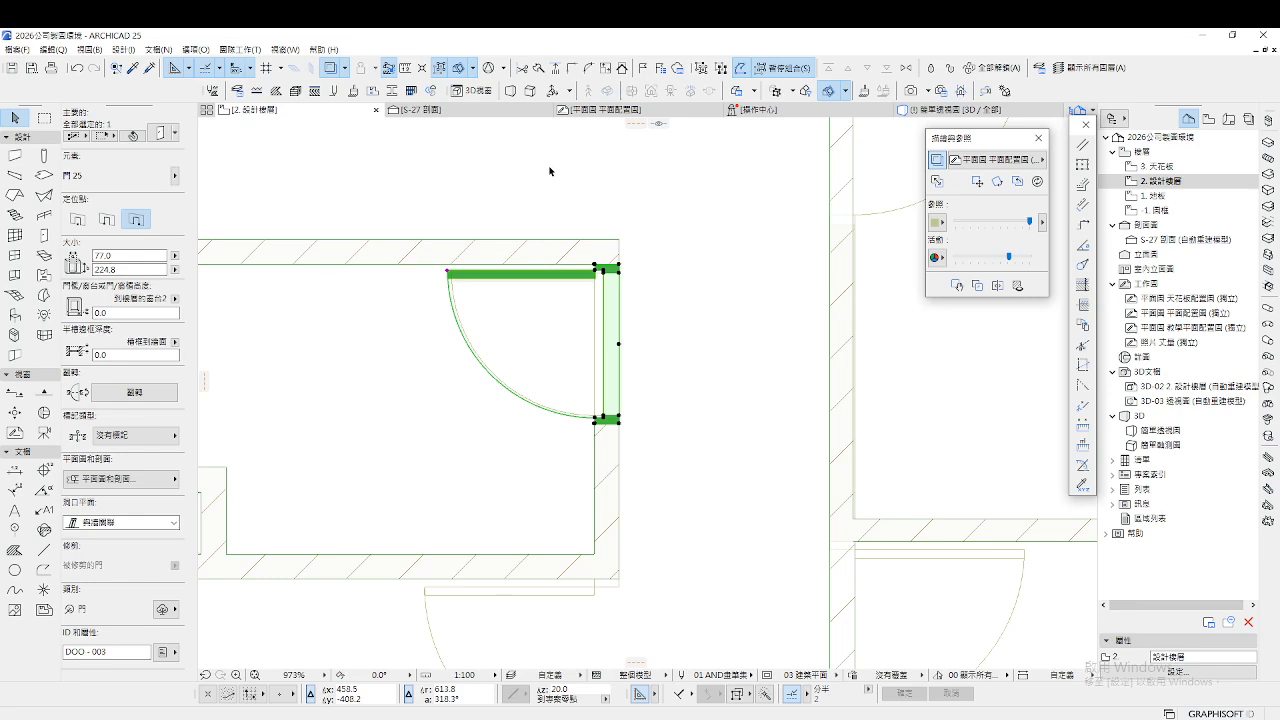
key(ctrl+t)
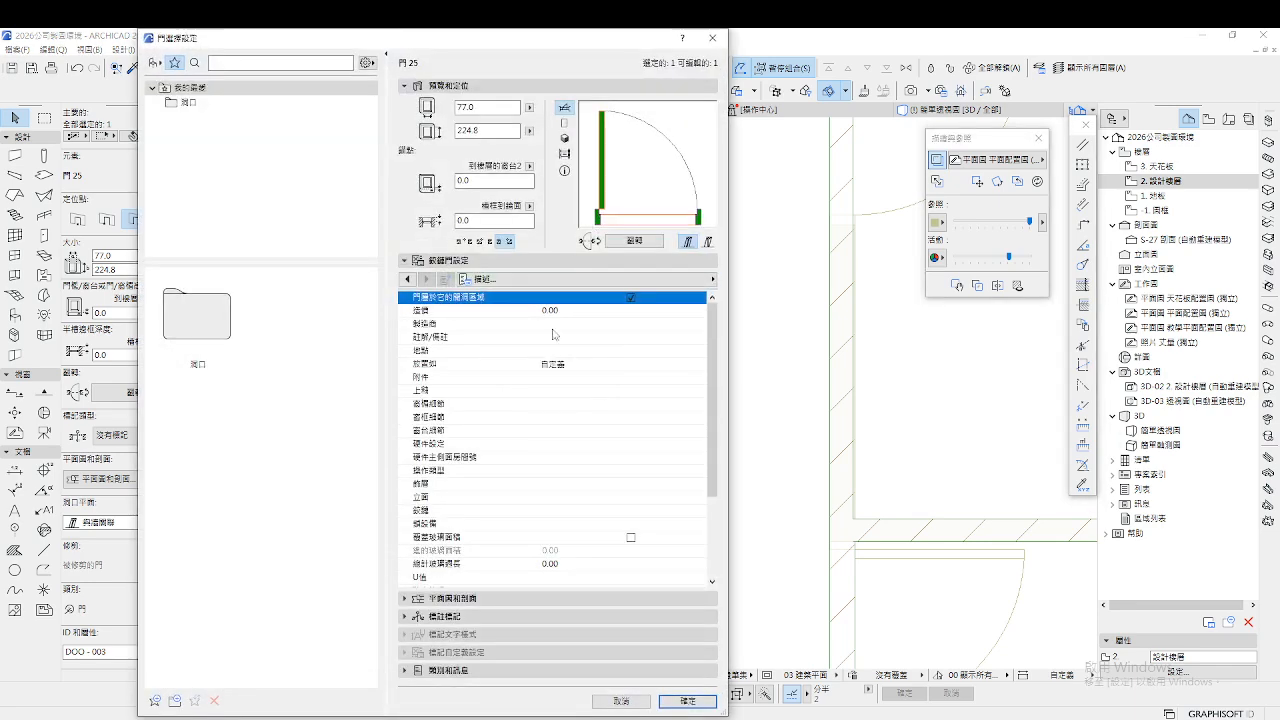
Give the door the 類型55 panel and the 把手7 handle
click(609, 280)
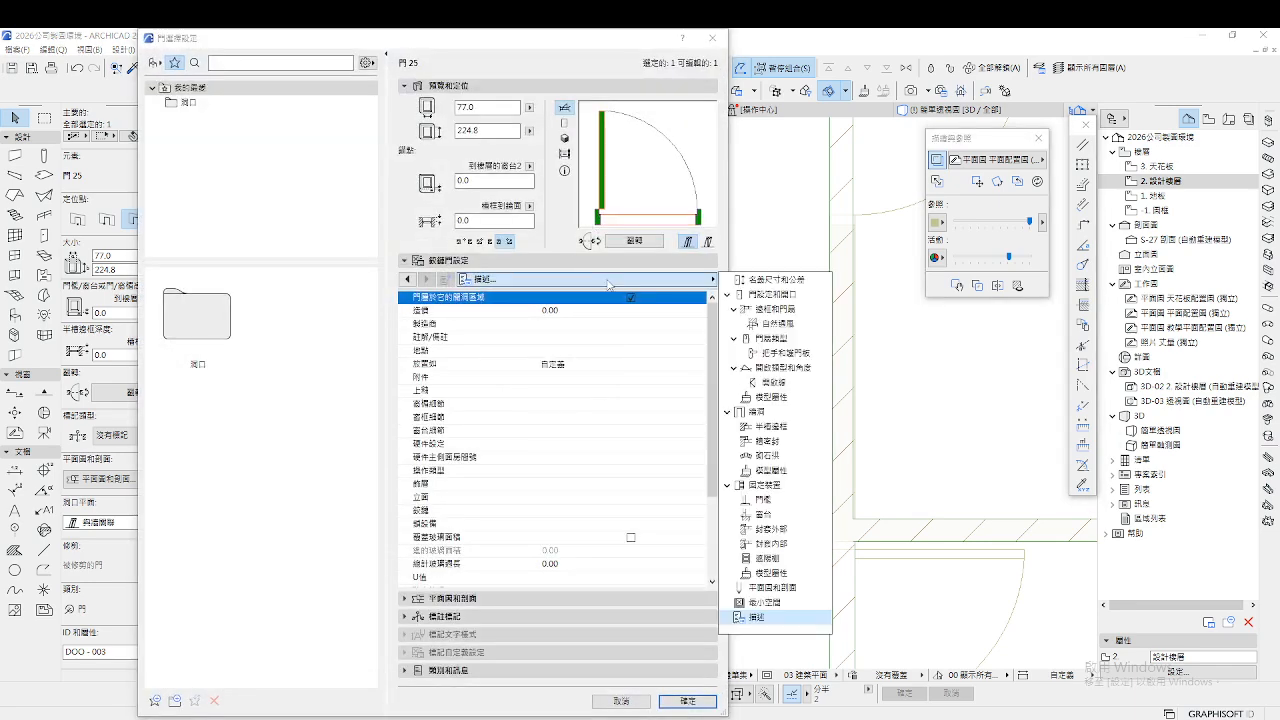
click(774, 280)
click(566, 139)
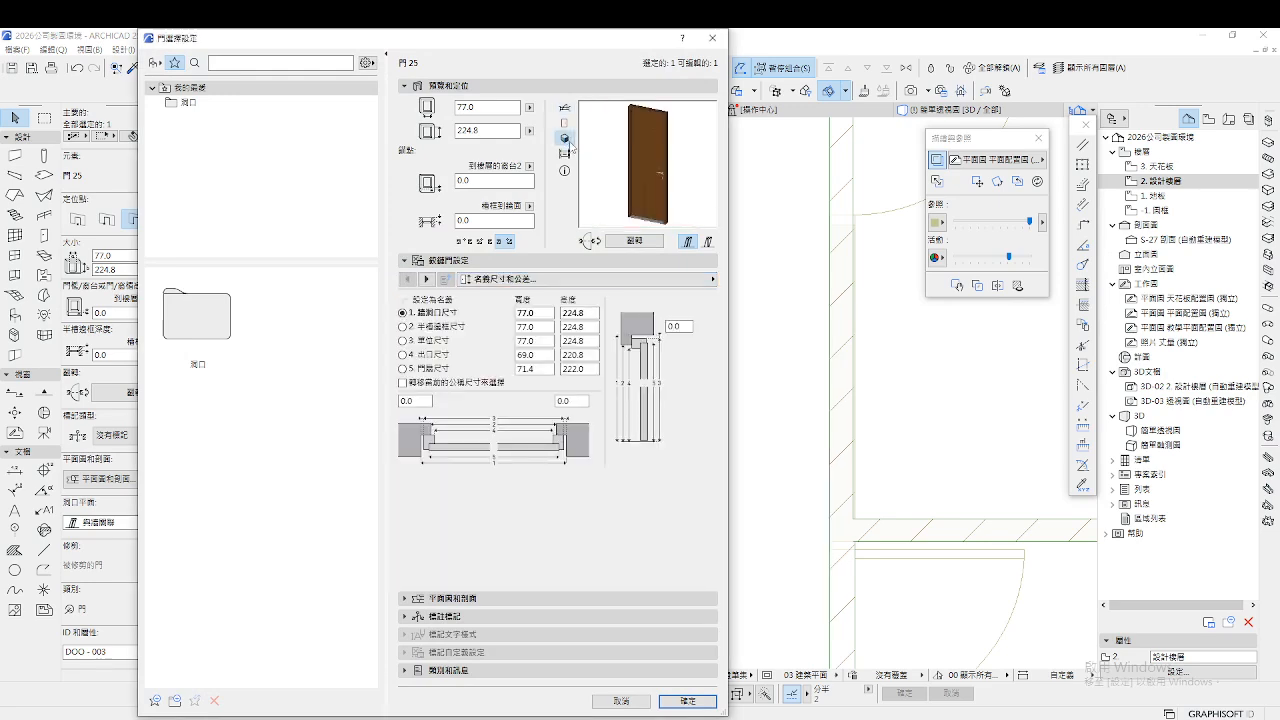
click(426, 279)
click(488, 378)
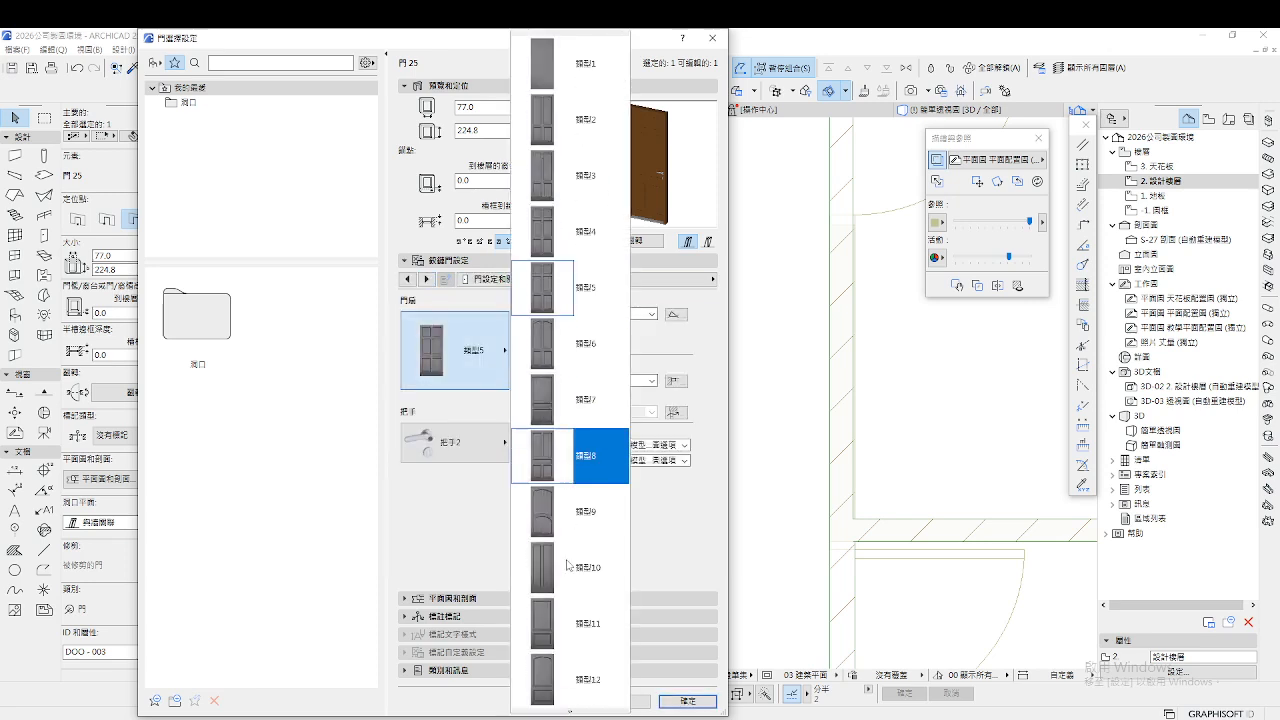
scroll(555, 590, down, 10)
scroll(565, 622, down, 10)
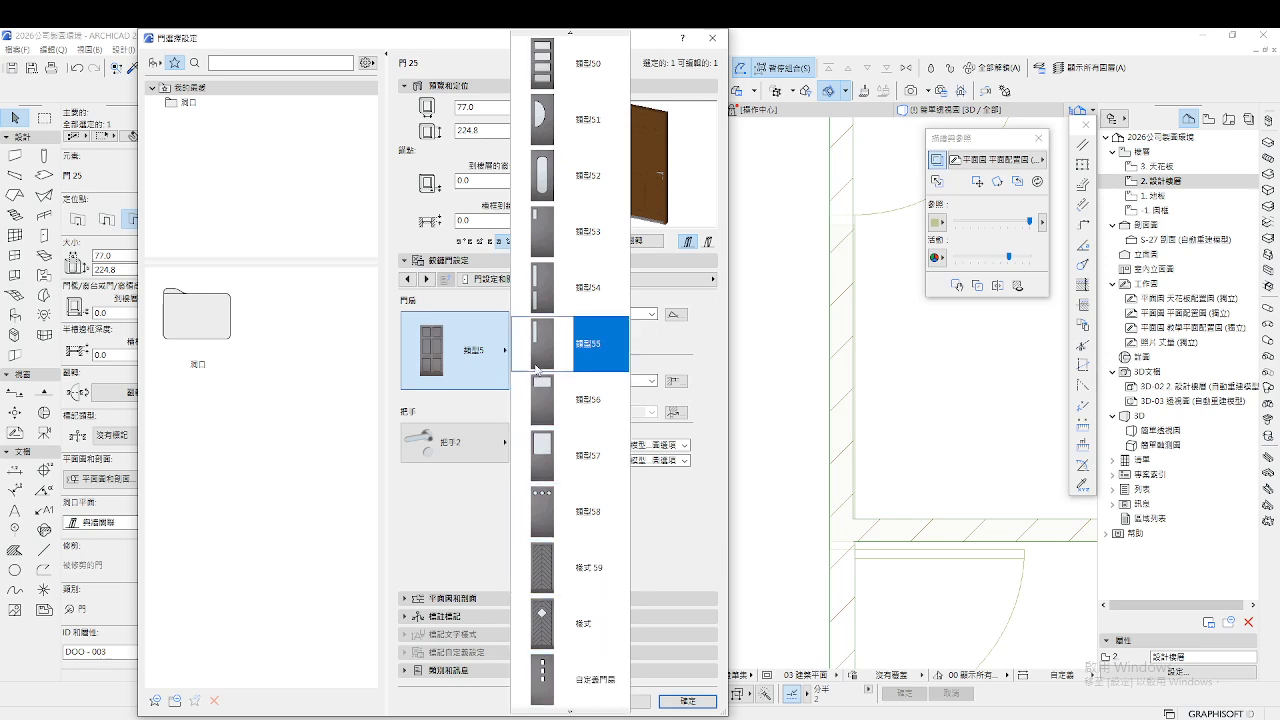
click(545, 290)
click(468, 452)
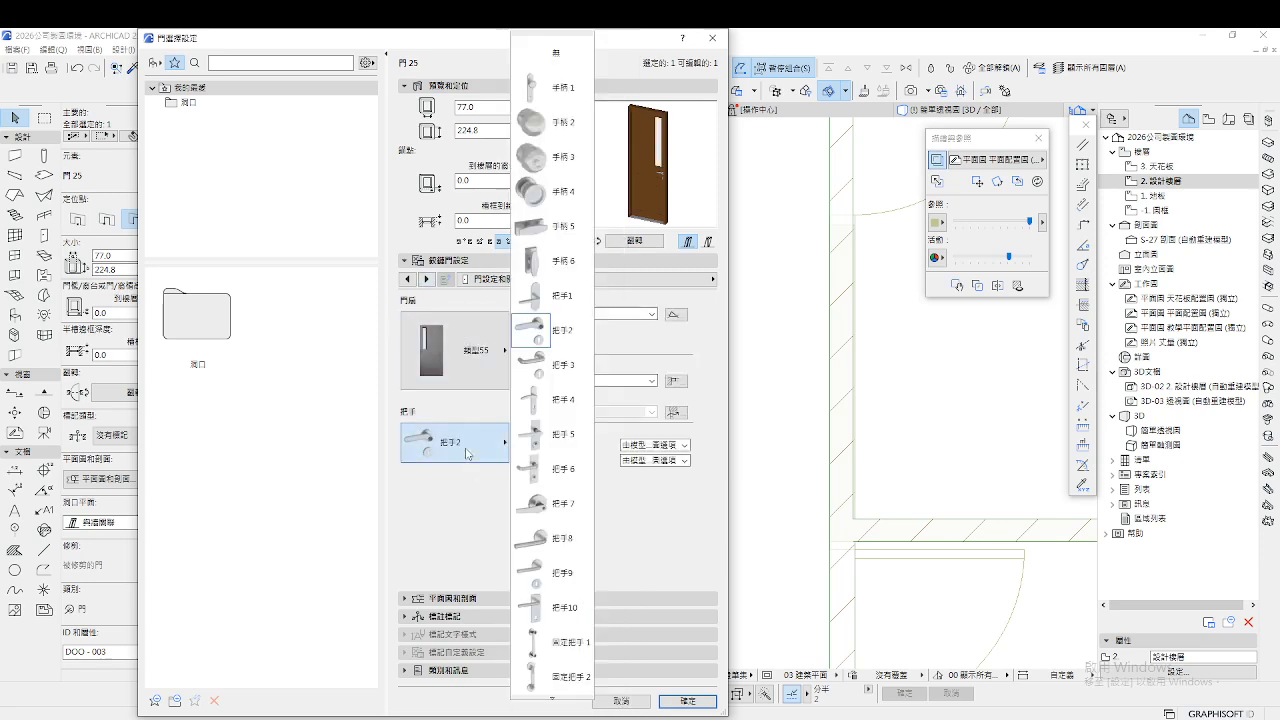
click(540, 504)
Go to the model attributes and bring up surface choices for the 金屬-青銅 outer frame
click(427, 279)
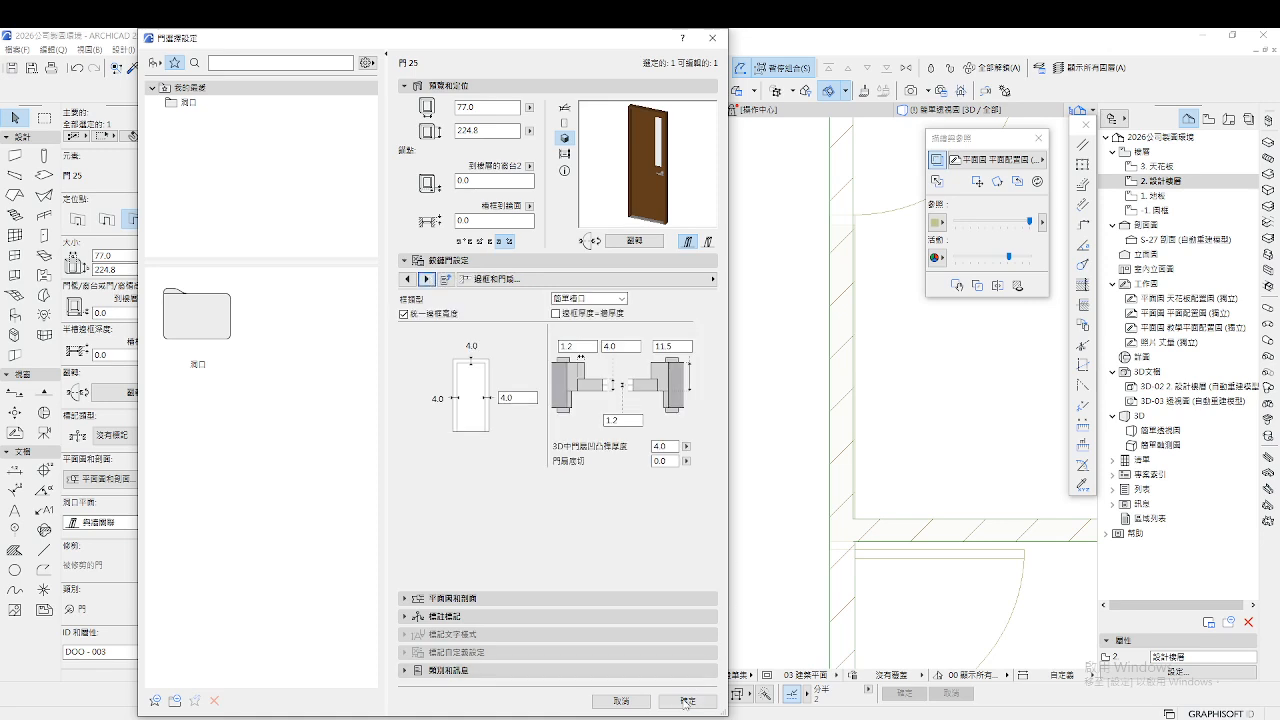
click(510, 280)
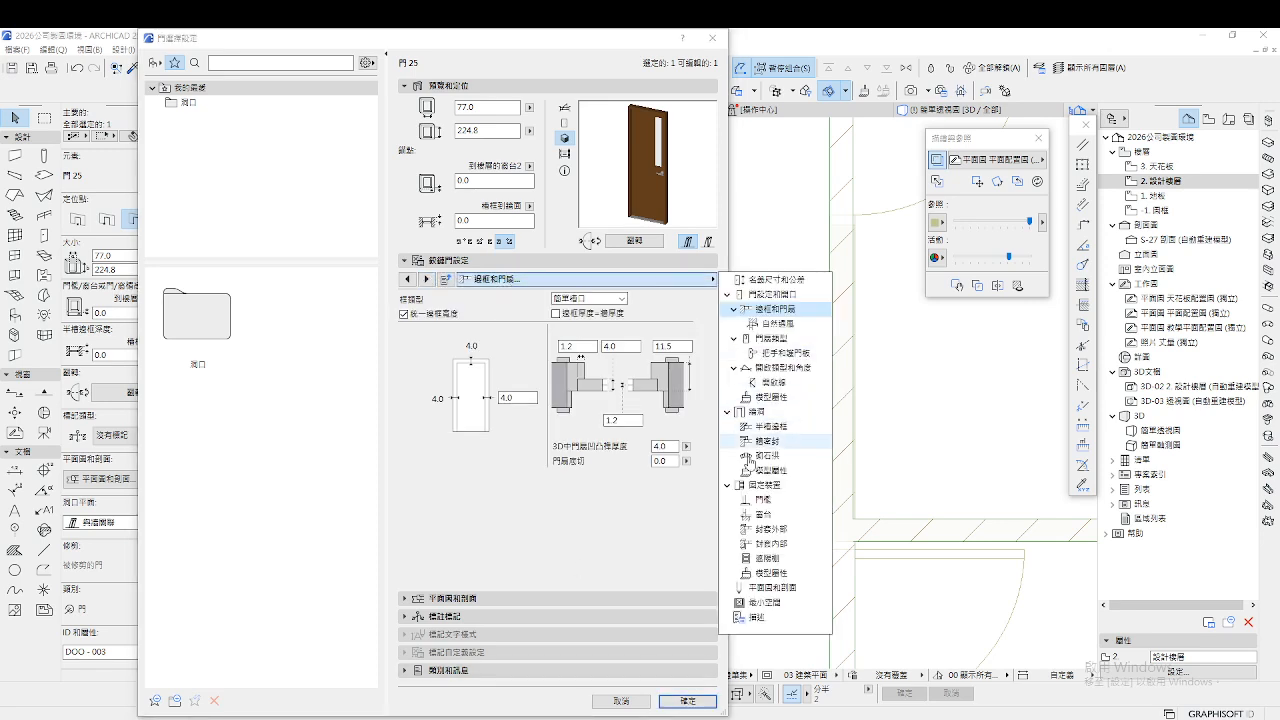
click(769, 581)
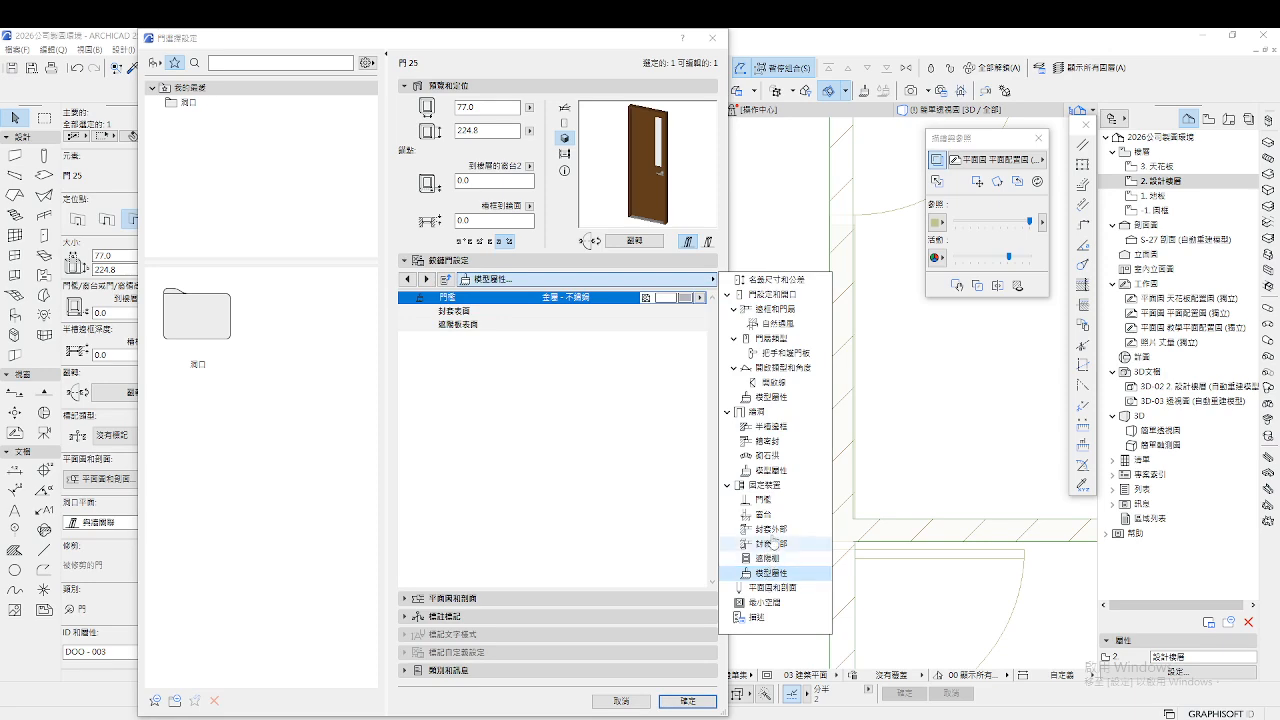
click(769, 470)
click(782, 398)
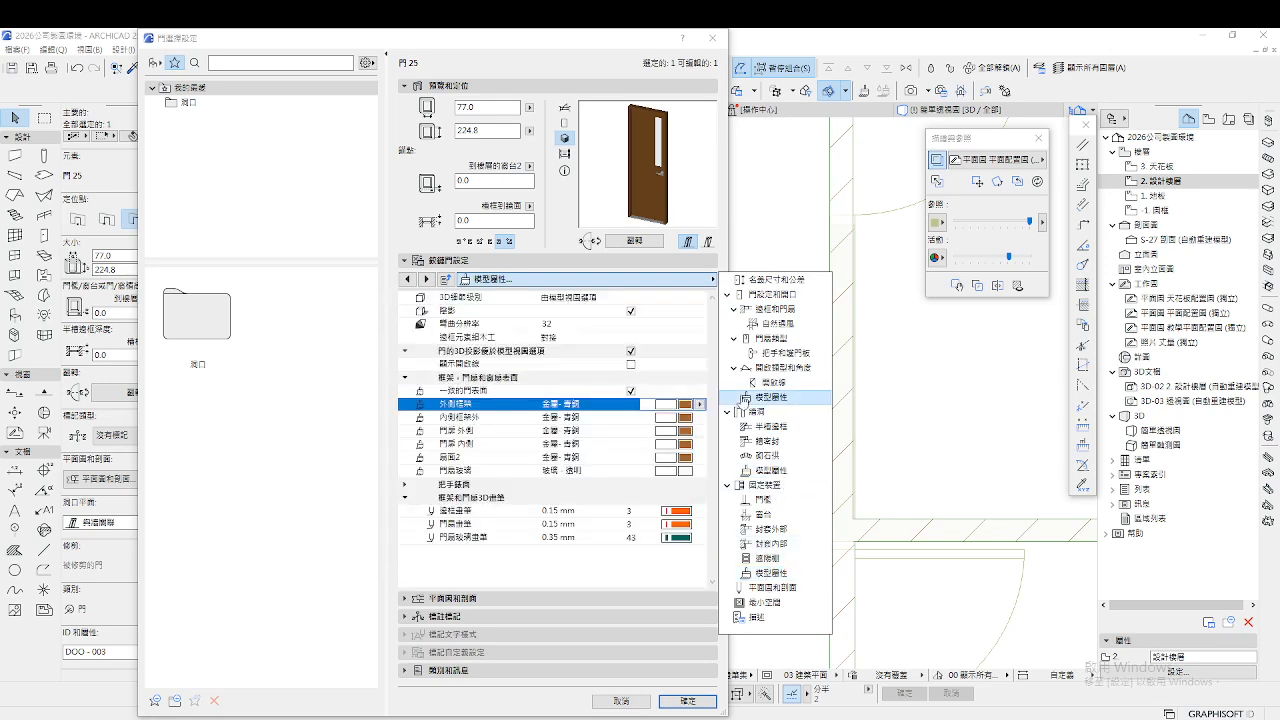
click(700, 404)
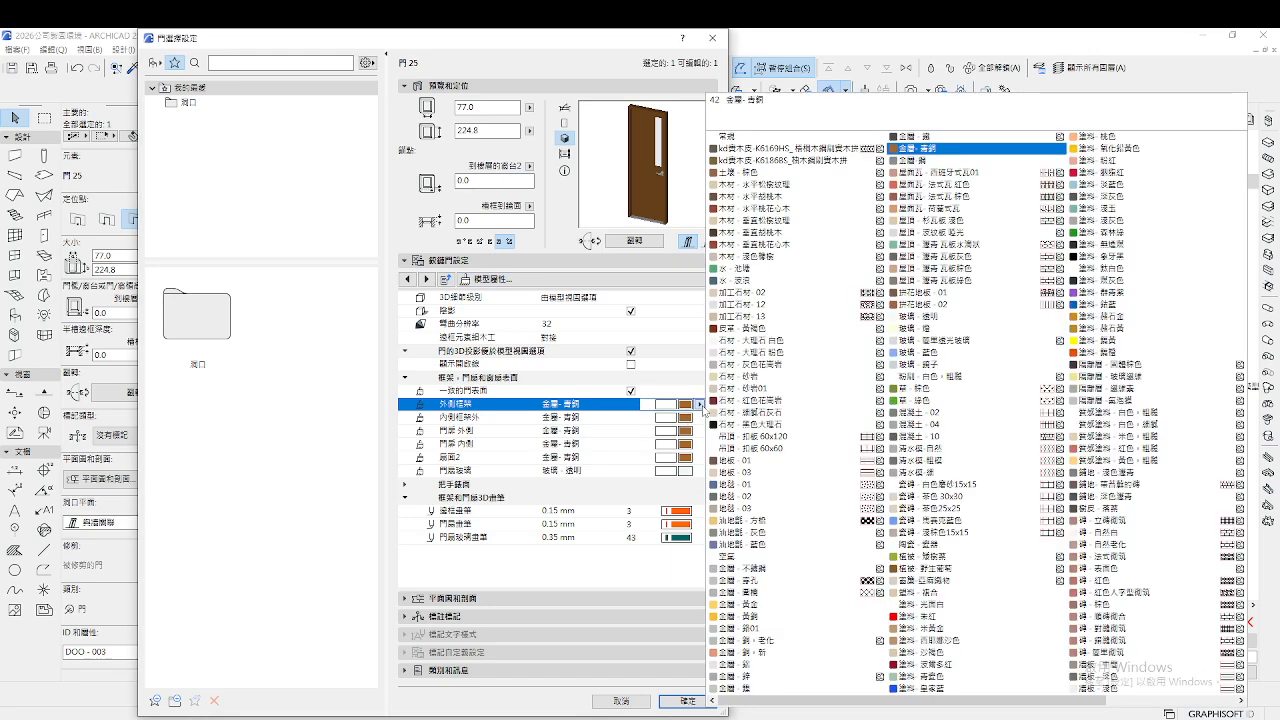
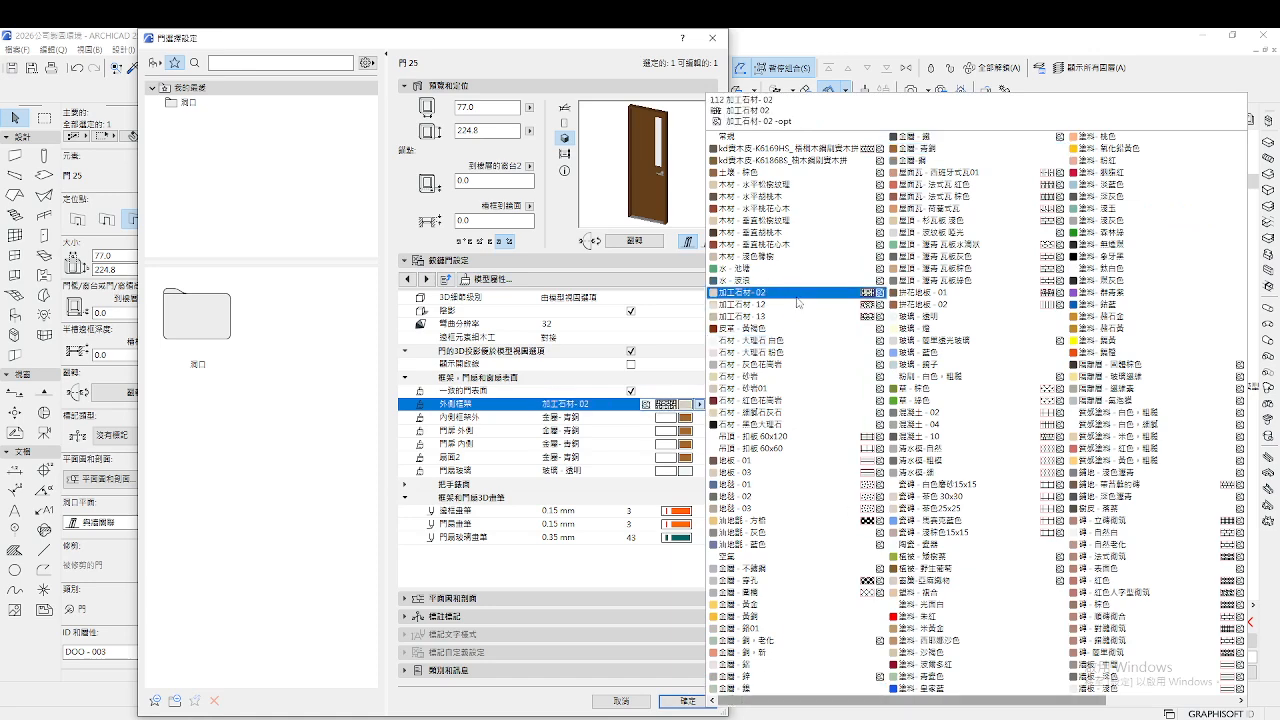
Give the door's frames, leaf and panel the 木材-垂直松樹紋理 vertical pine surface and confirm
click(786, 188)
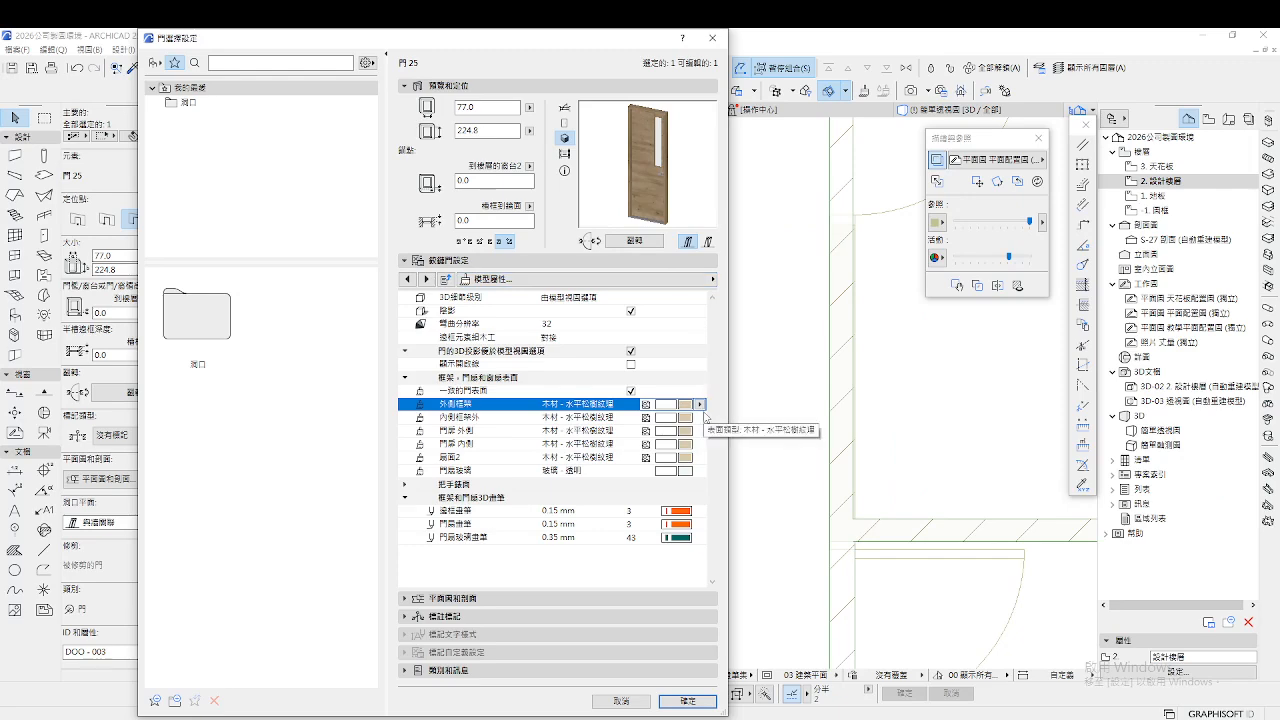
click(703, 405)
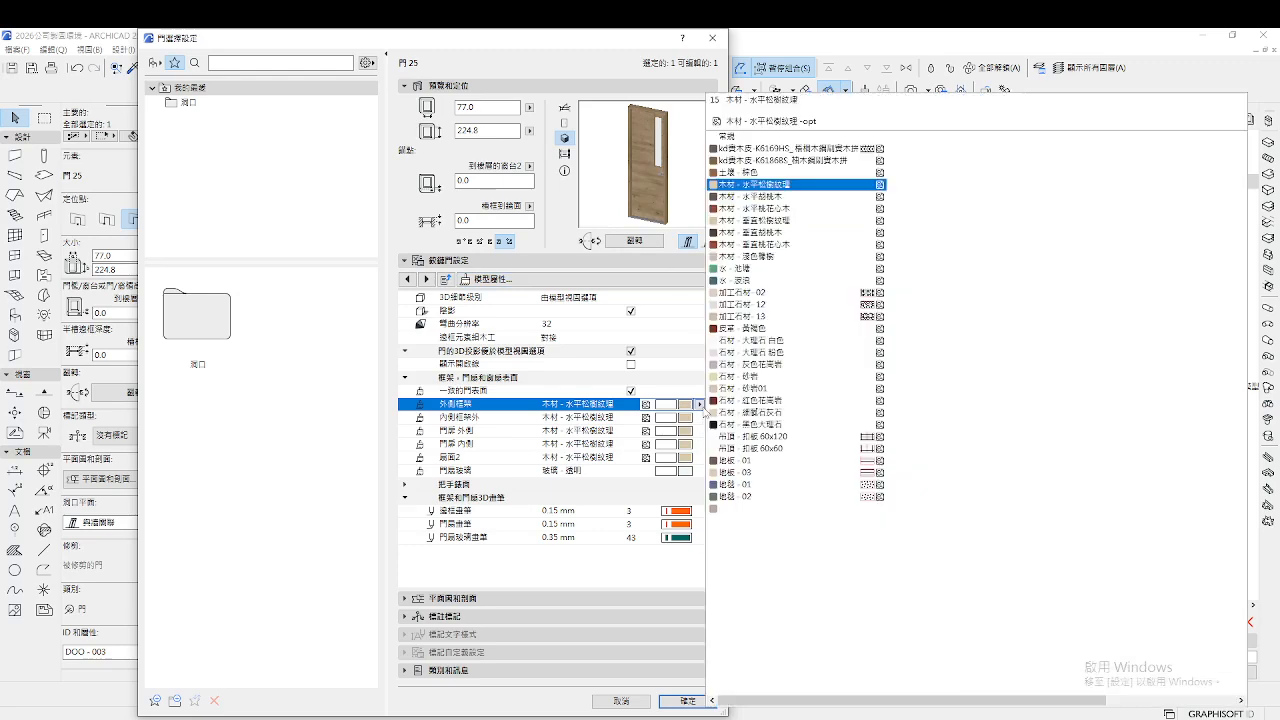
click(782, 210)
click(700, 405)
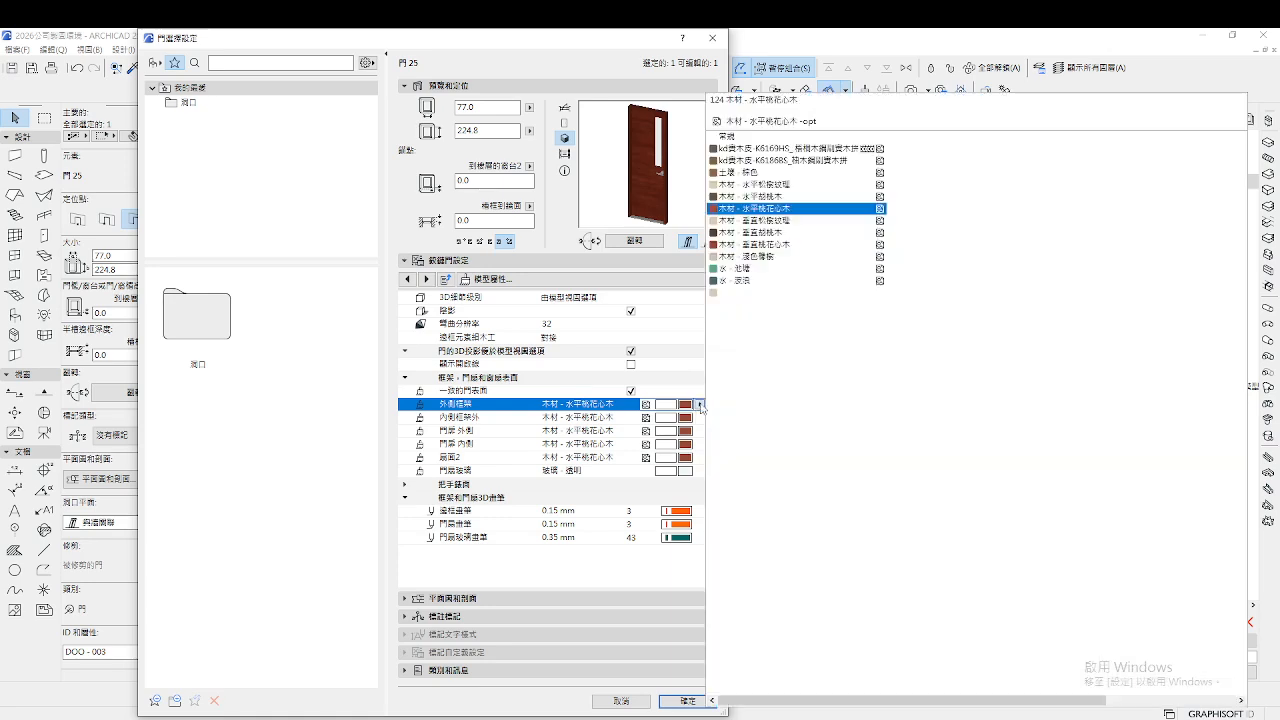
click(795, 224)
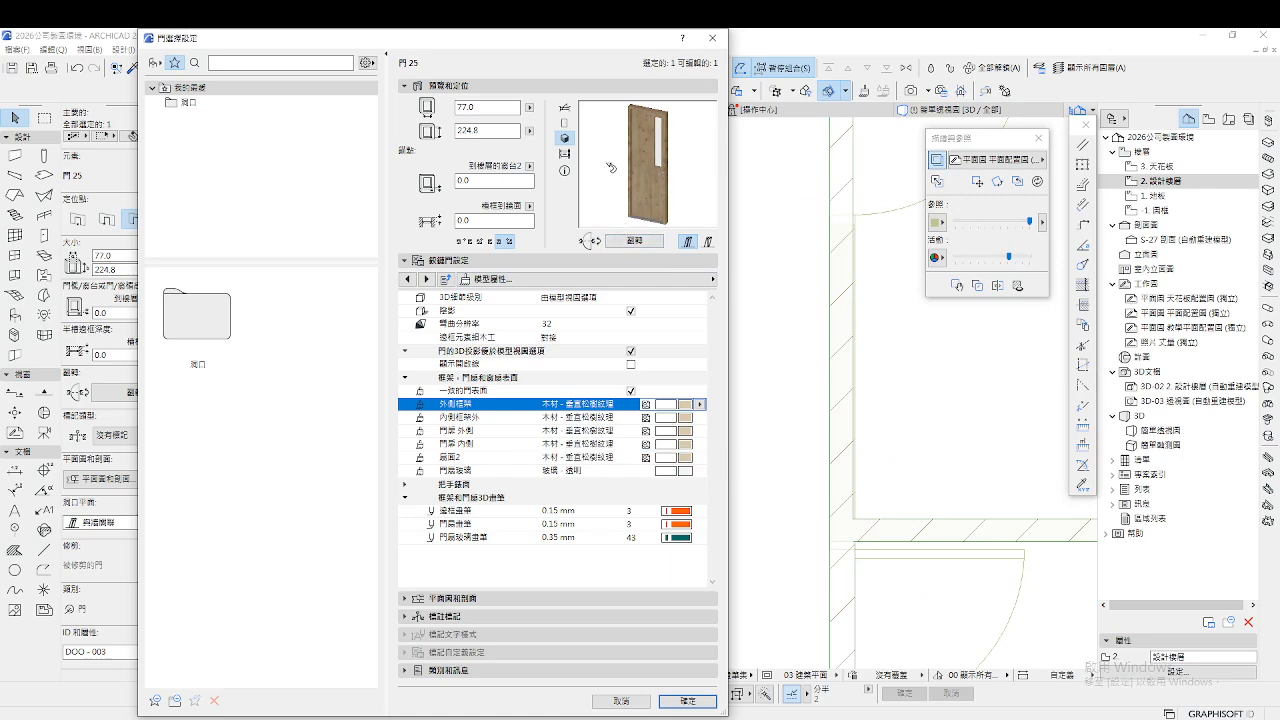
click(687, 701)
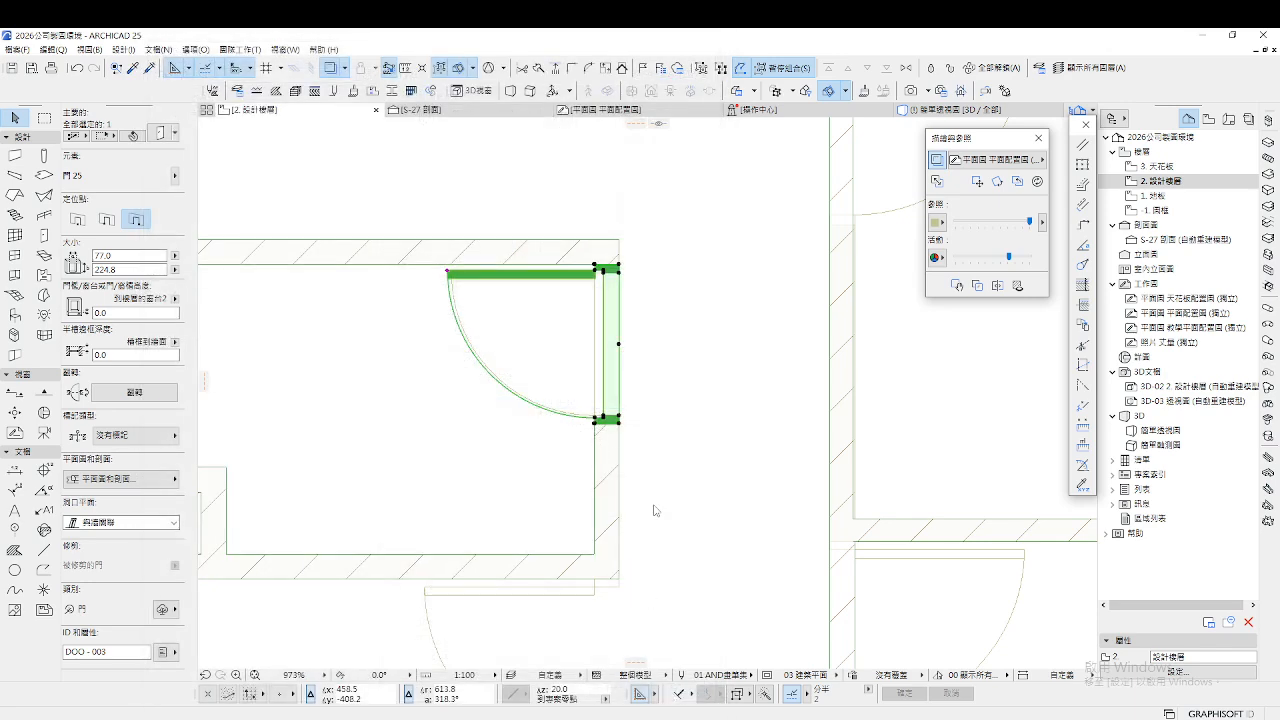
Select the finished door in the wall and check it, toggling the Door tool on and off
click(658, 437)
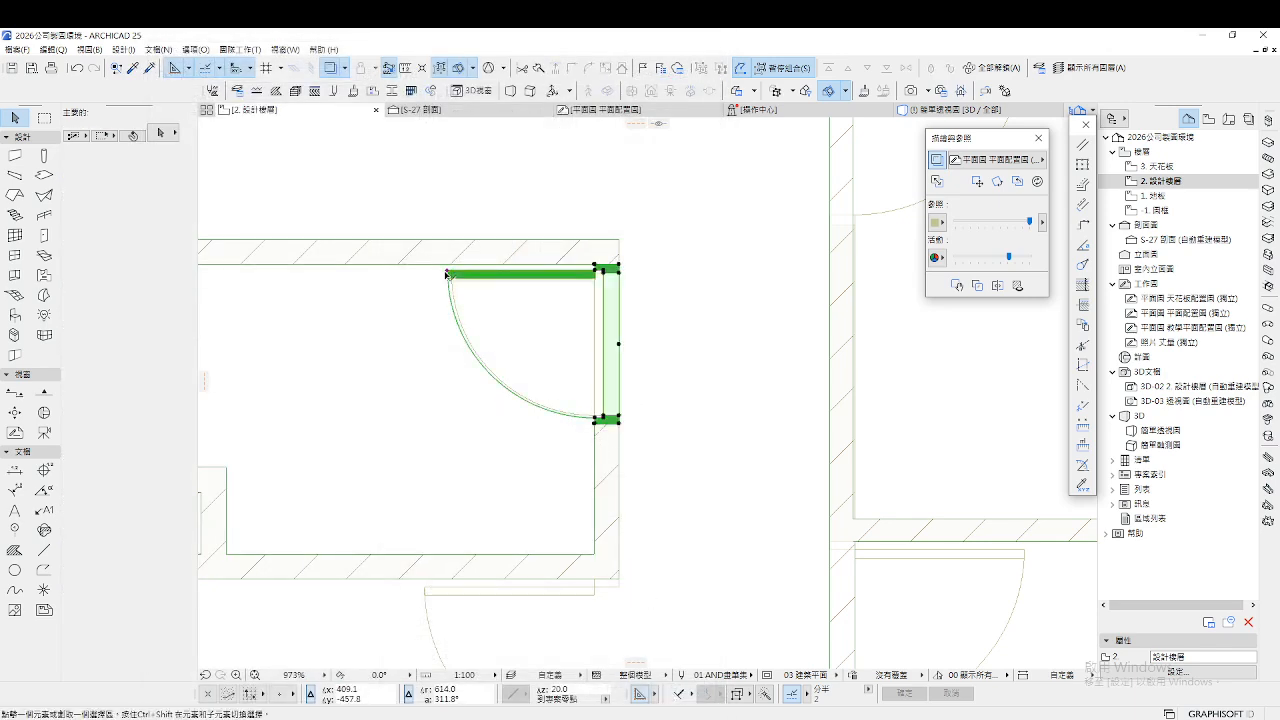
click(450, 270)
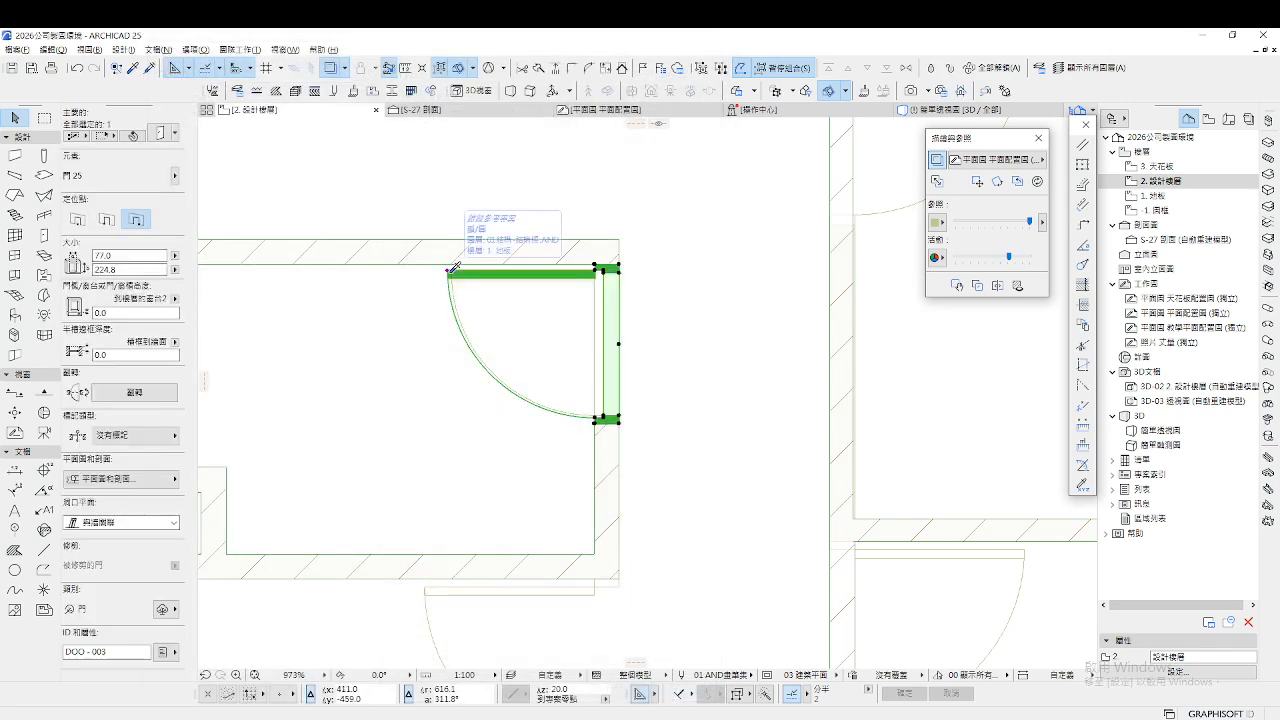
scroll(503, 284, down, 5)
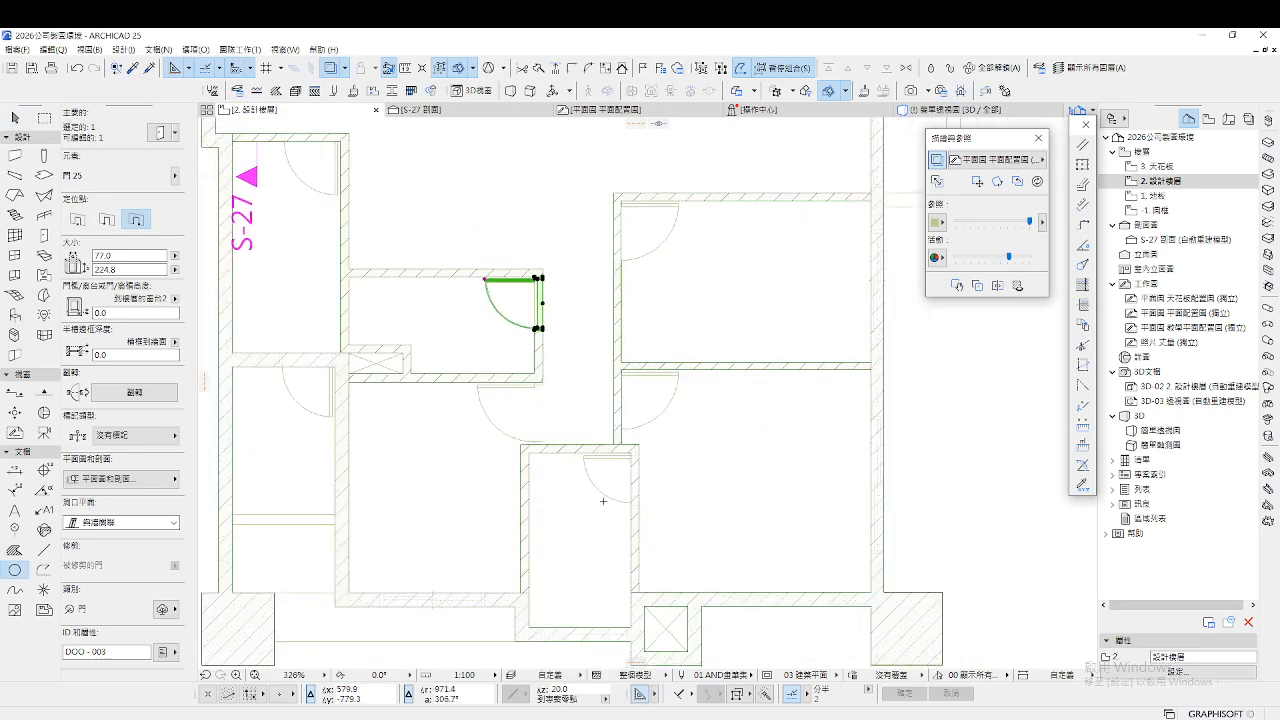
scroll(607, 498, up, 3)
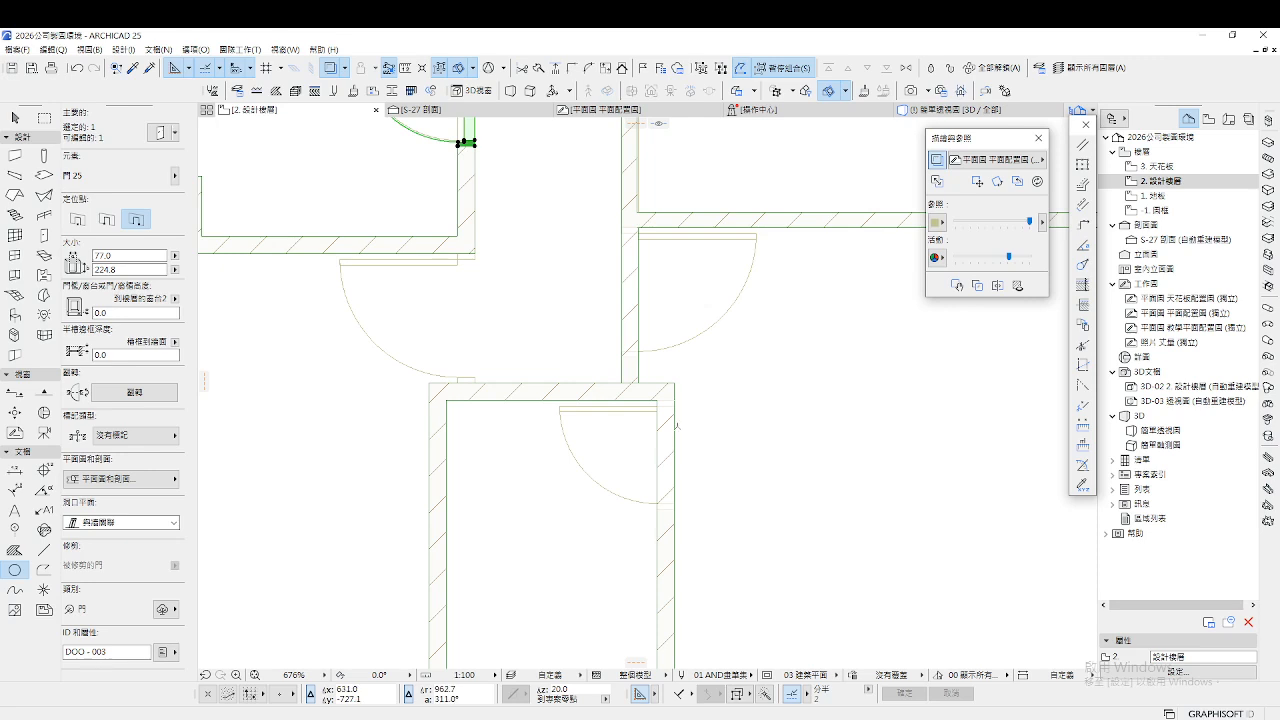
key(Escape)
key(Escape)
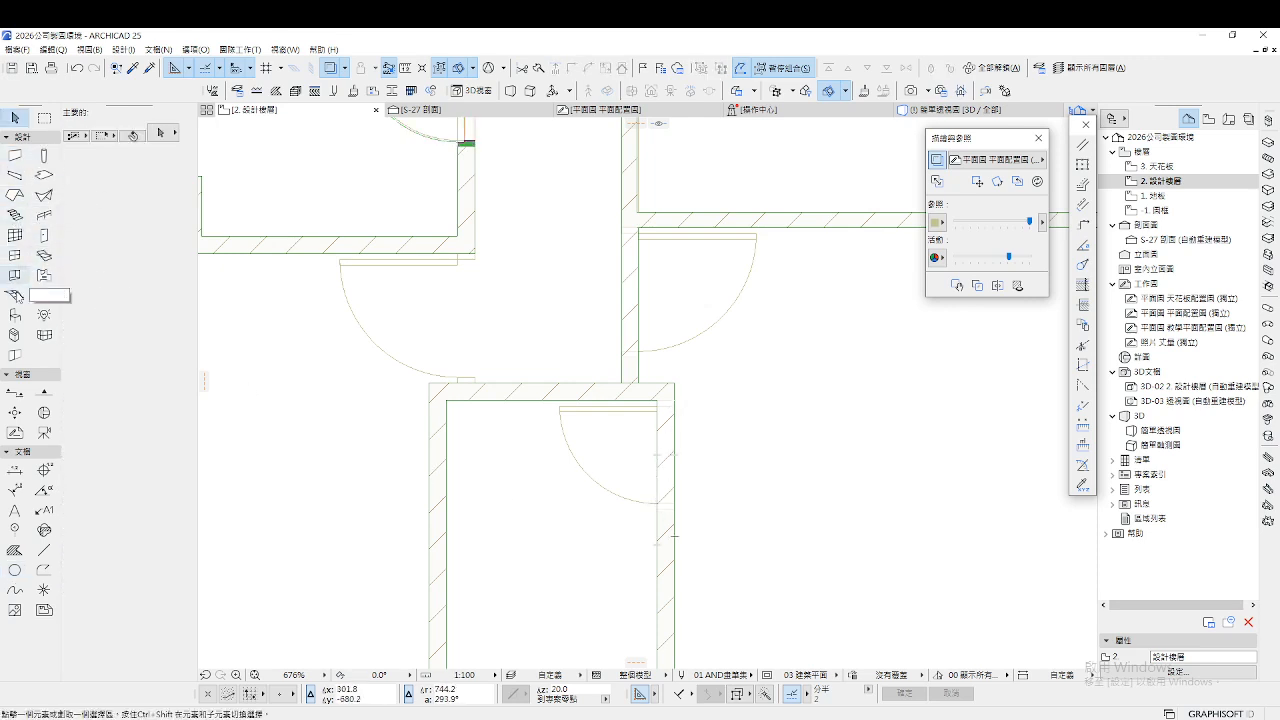
click(44, 236)
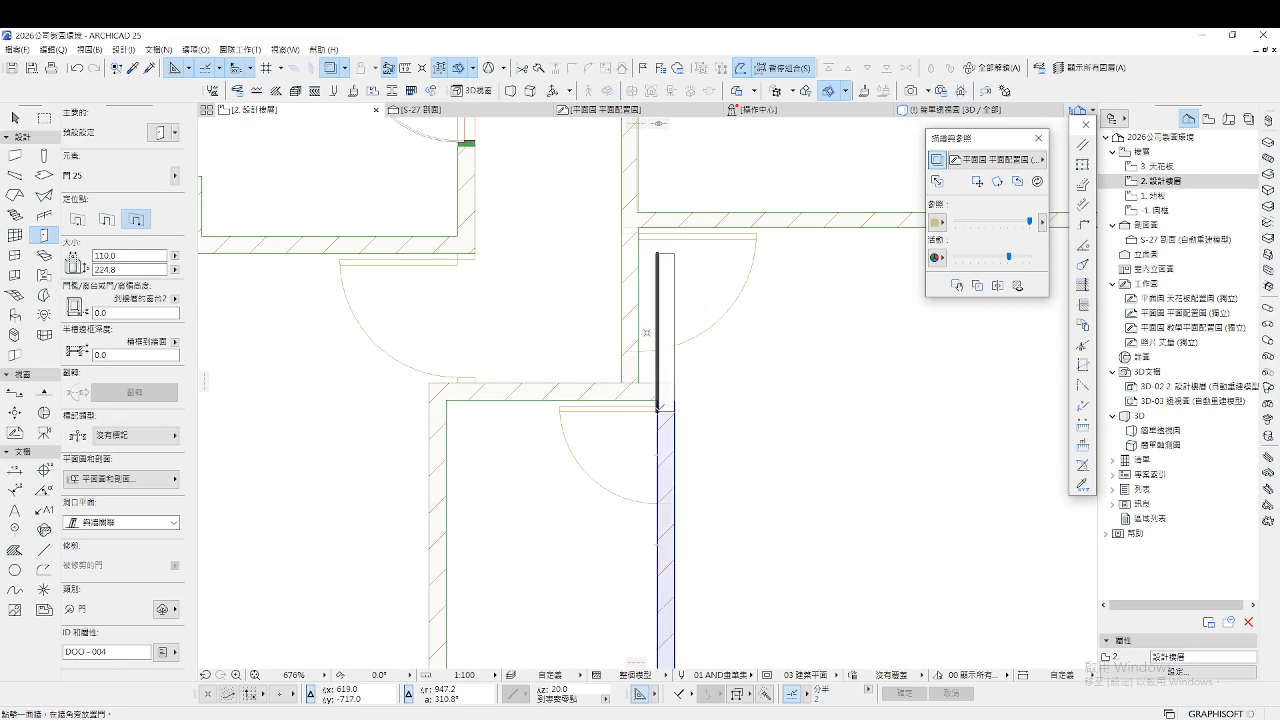
key(Escape)
scroll(516, 522, down, 3)
scroll(428, 332, up, 3)
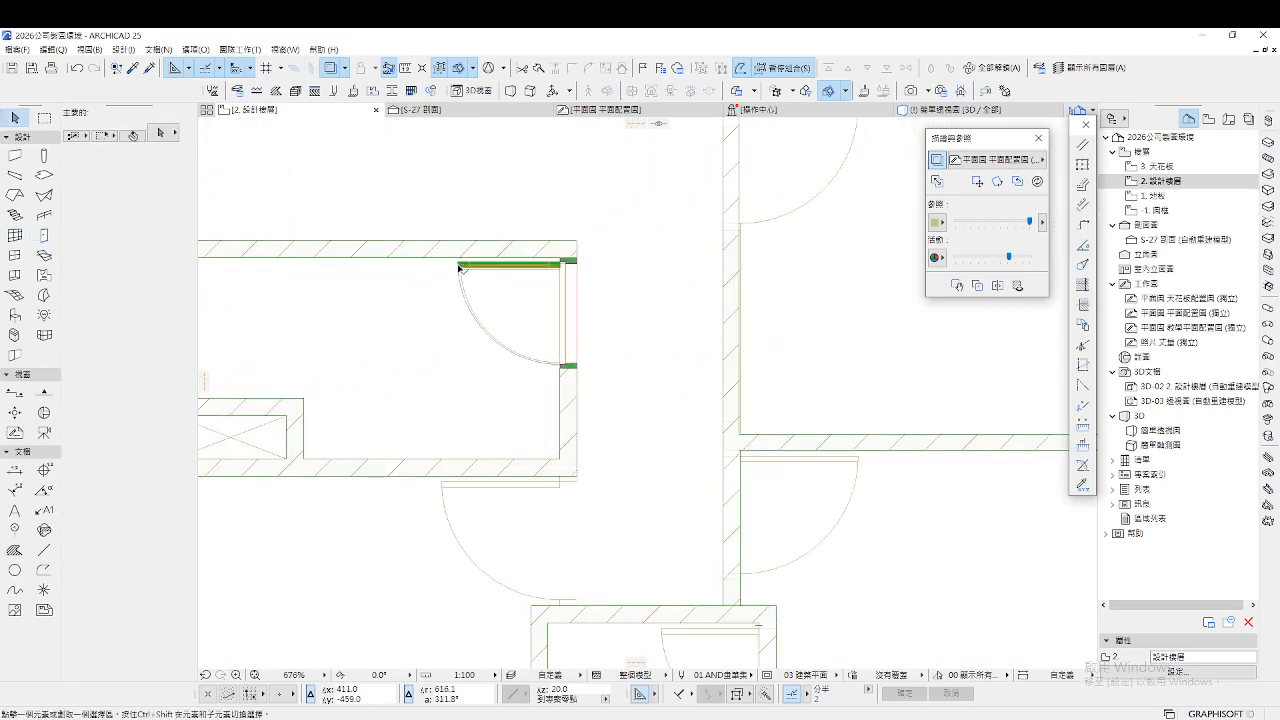
Pick up the 77.0 × 224.8 door's settings (門 25) into the Door tool with the eyedropper
click(460, 267)
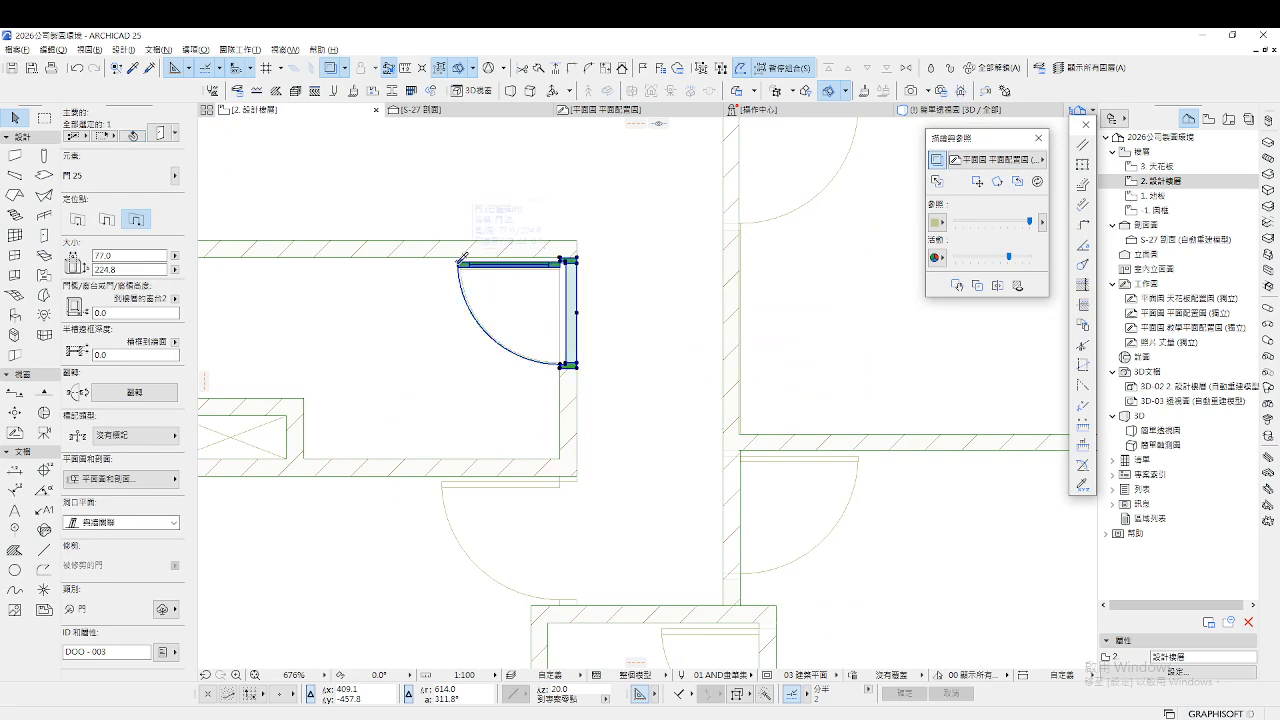
scroll(590, 490, down, 3)
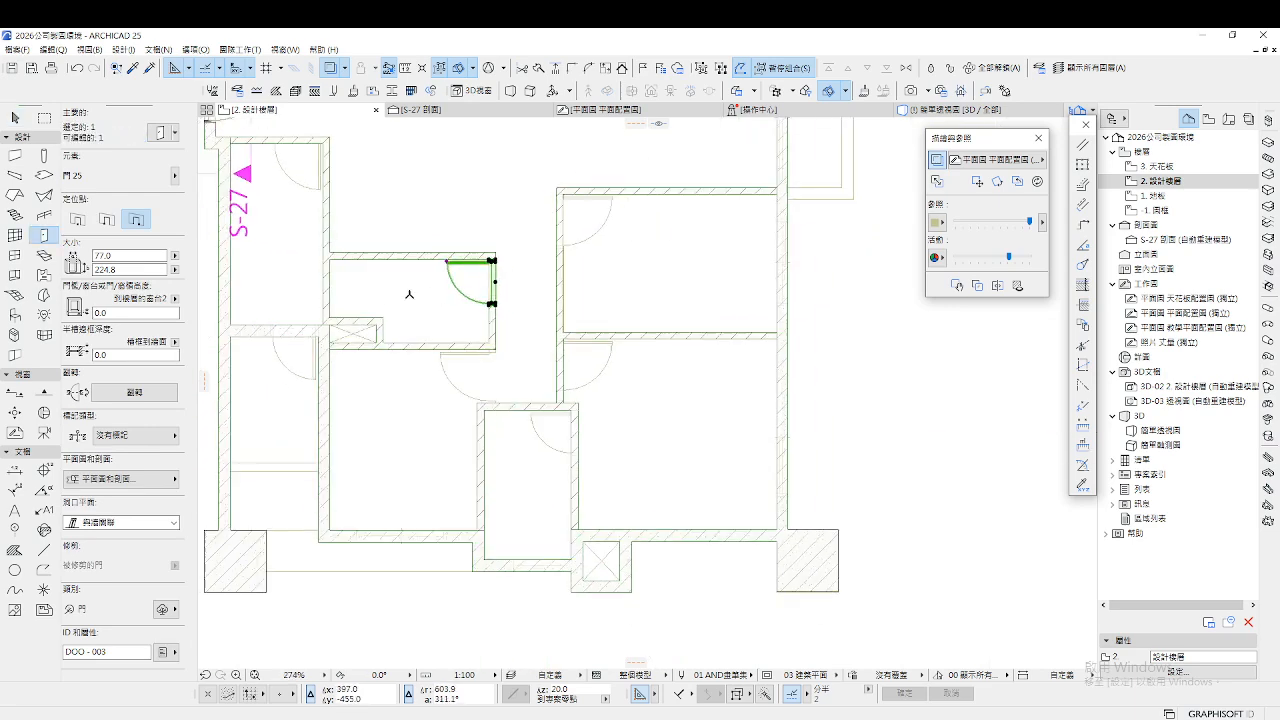
scroll(586, 429, up, 3)
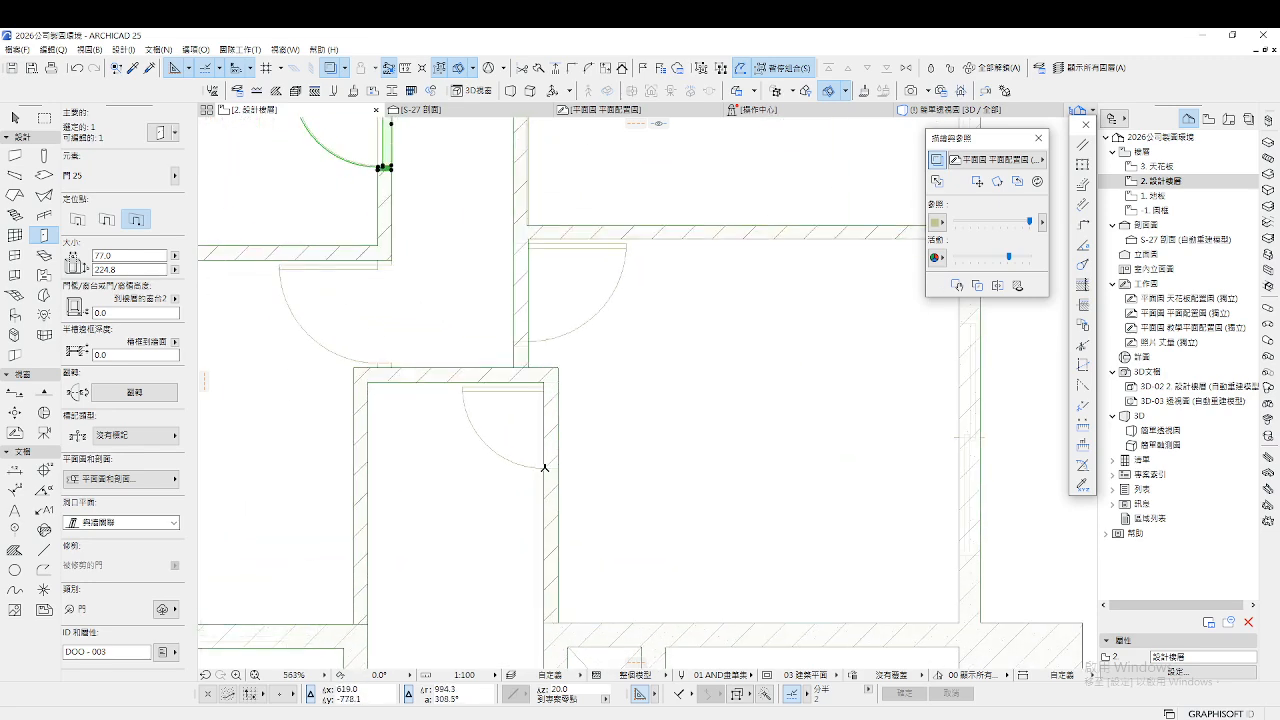
key(Escape)
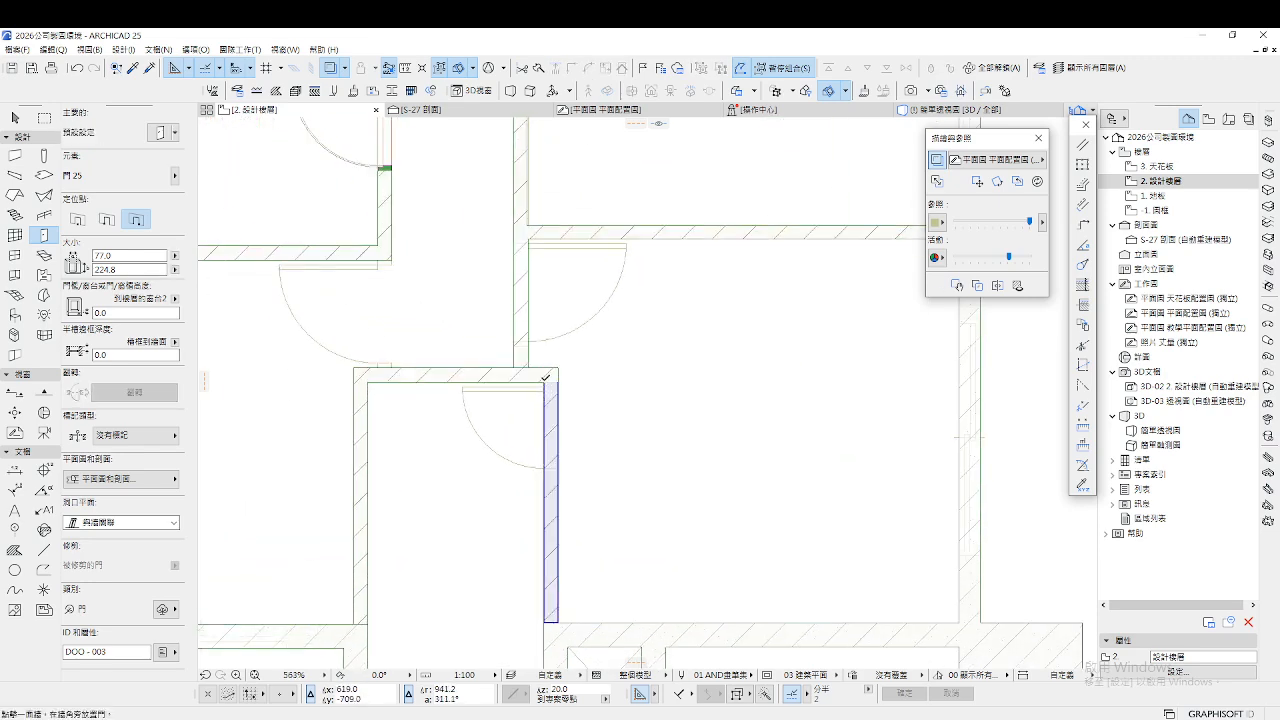
key(Escape)
scroll(477, 390, down, 3)
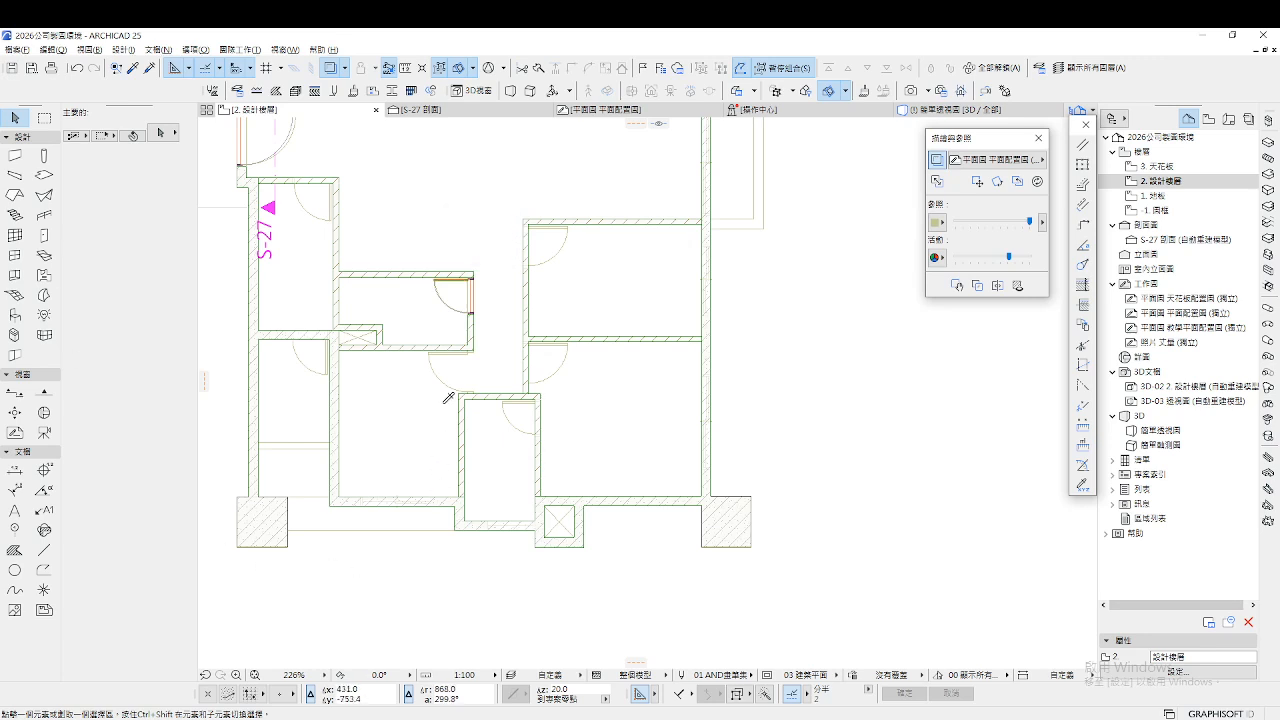
alt+click(434, 280)
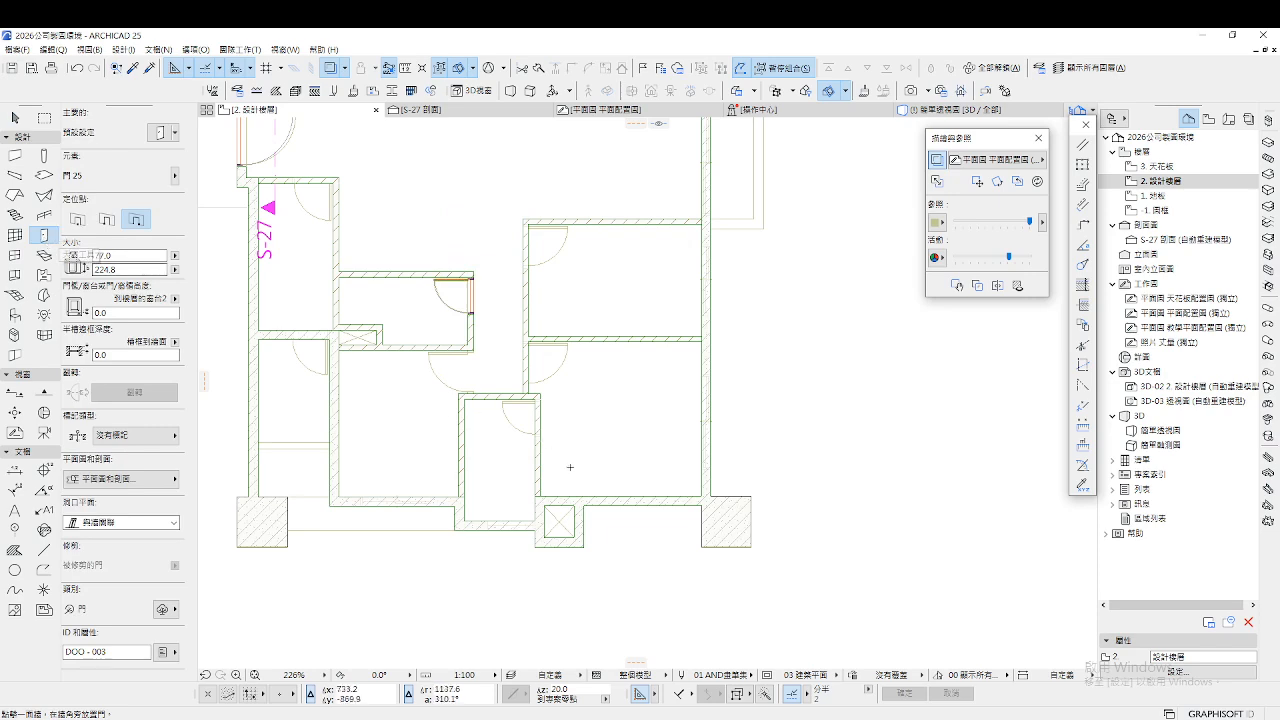
scroll(536, 418, up, 4)
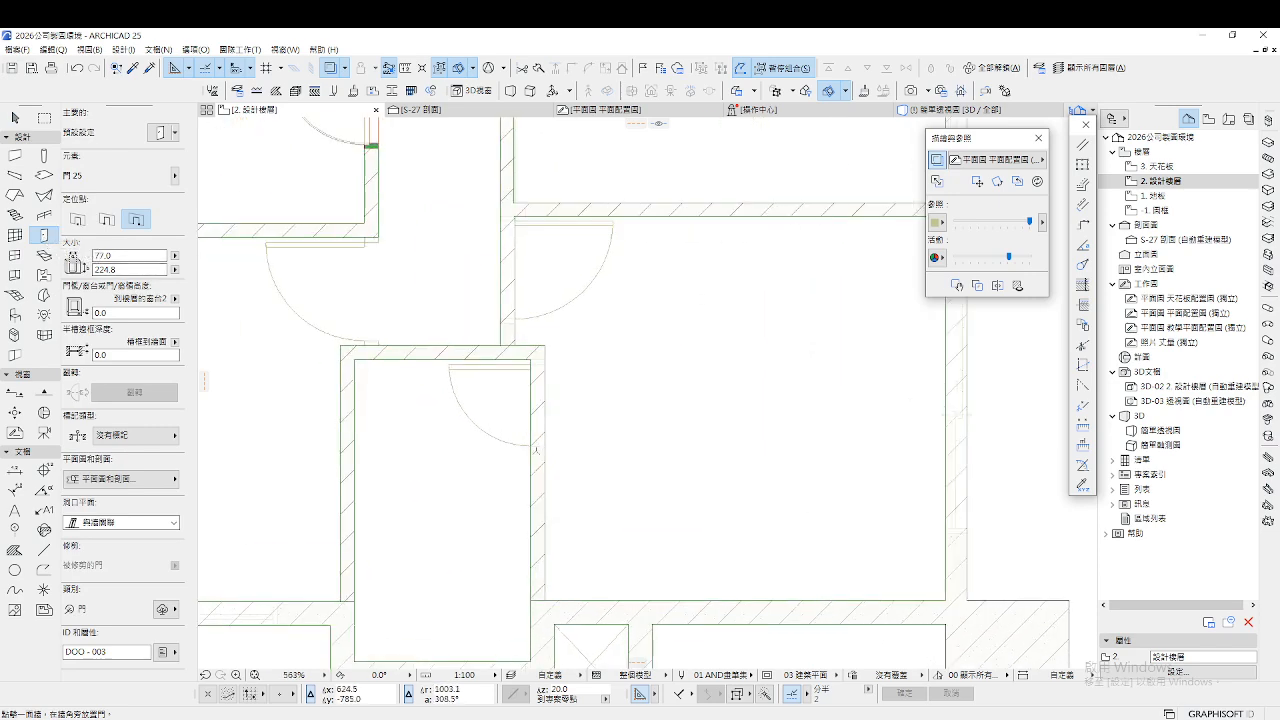
scroll(531, 450, up, 5)
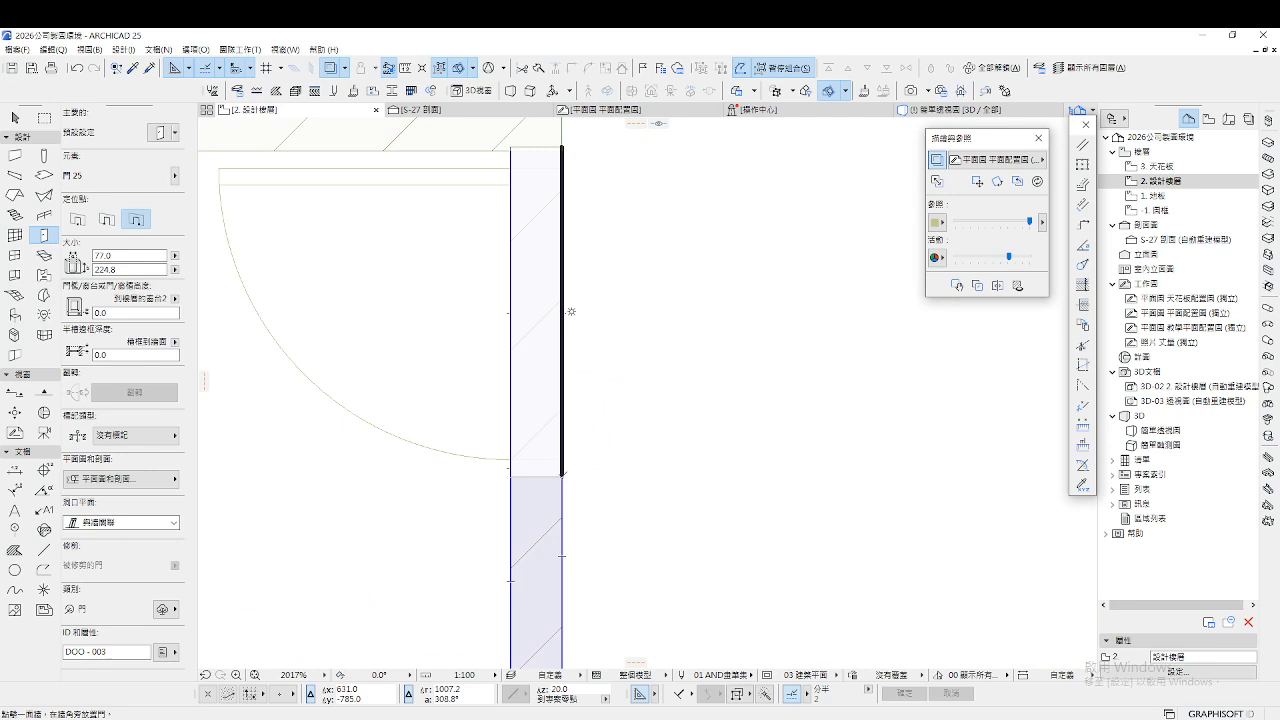
Place a matching door in the lower-middle room's right wall, swinging left
click(571, 312)
click(451, 300)
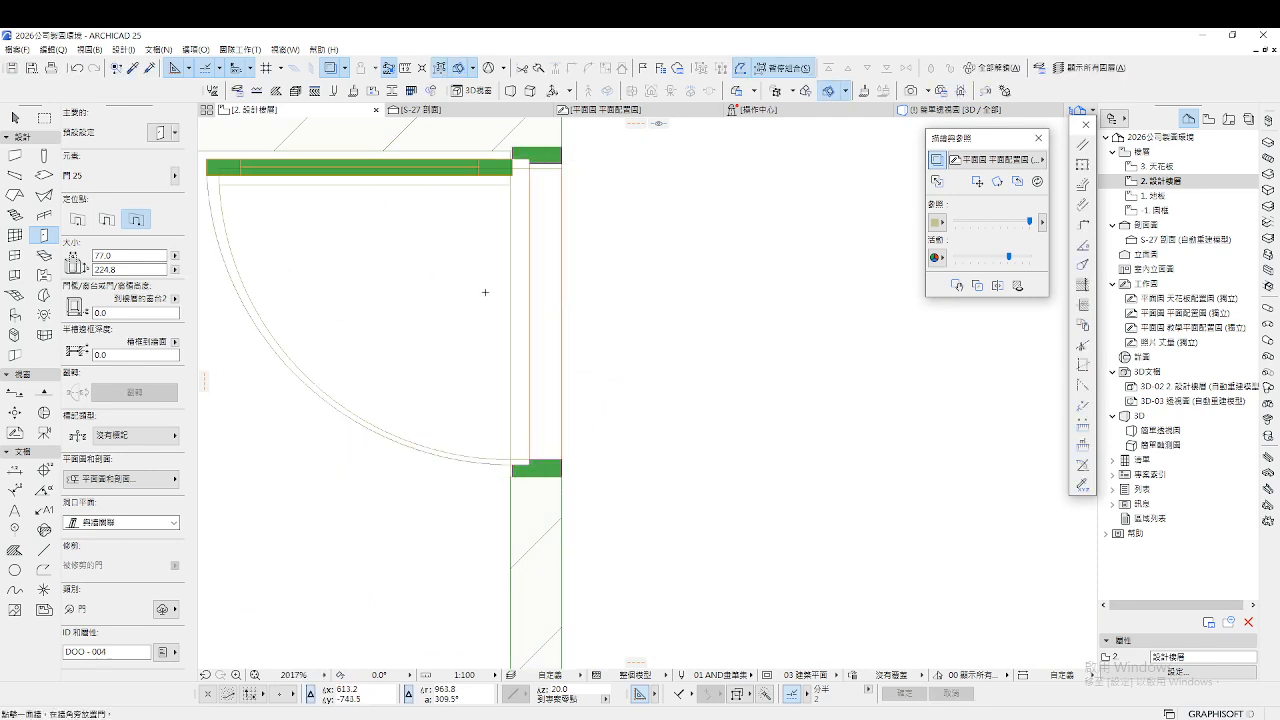
key(Escape)
Narrow the new door to 76.0 wide by dragging its corner node
click(509, 146)
scroll(560, 150, up, 5)
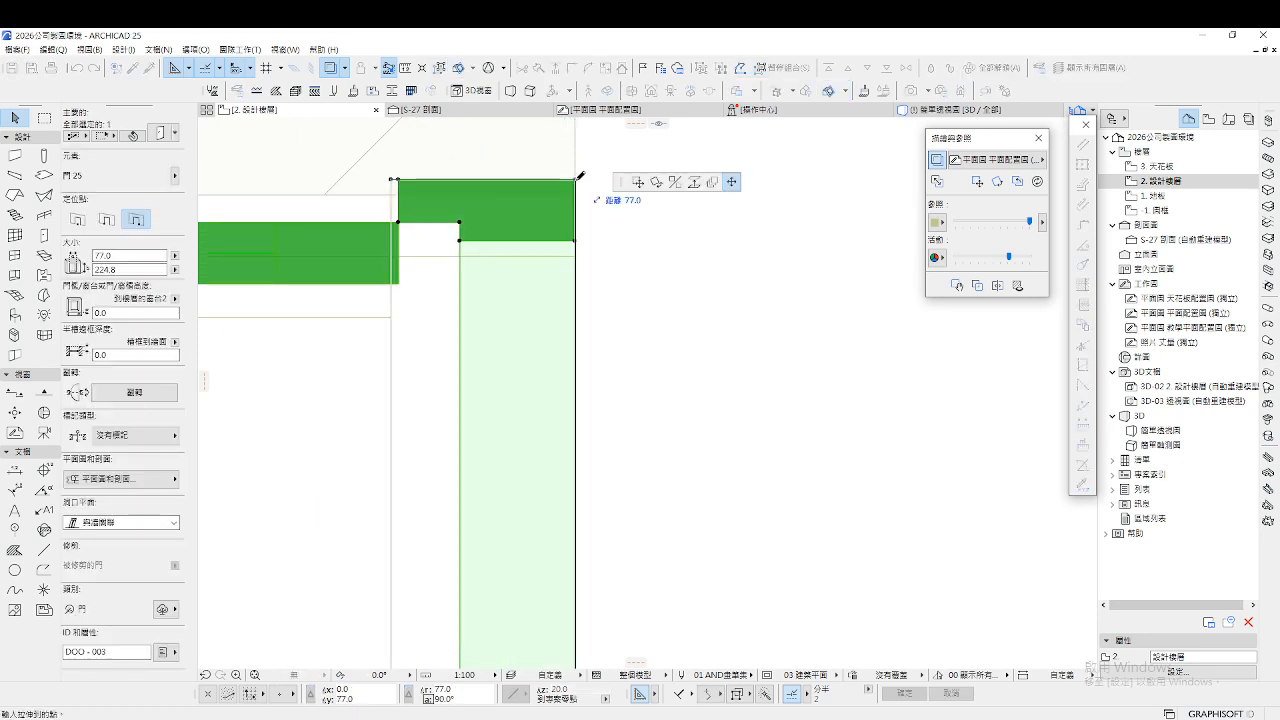
click(577, 182)
click(589, 203)
scroll(652, 320, down, 5)
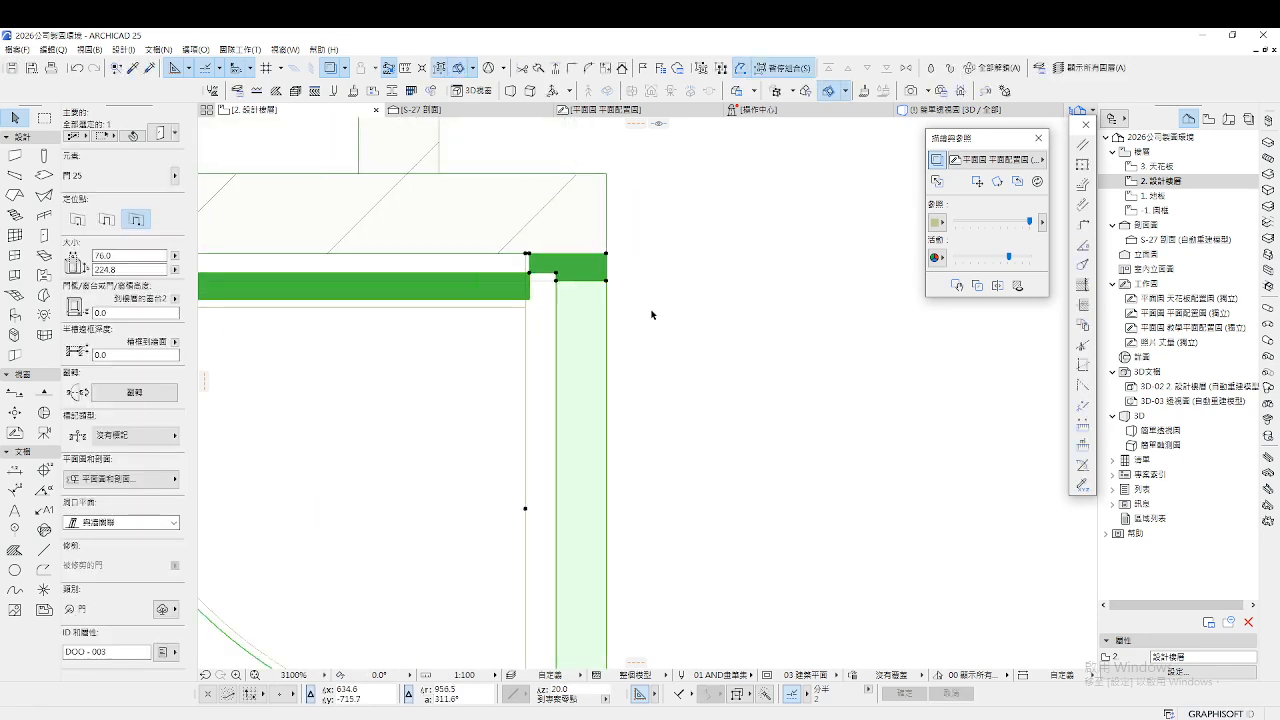
scroll(625, 436, up, 5)
scroll(626, 440, down, 10)
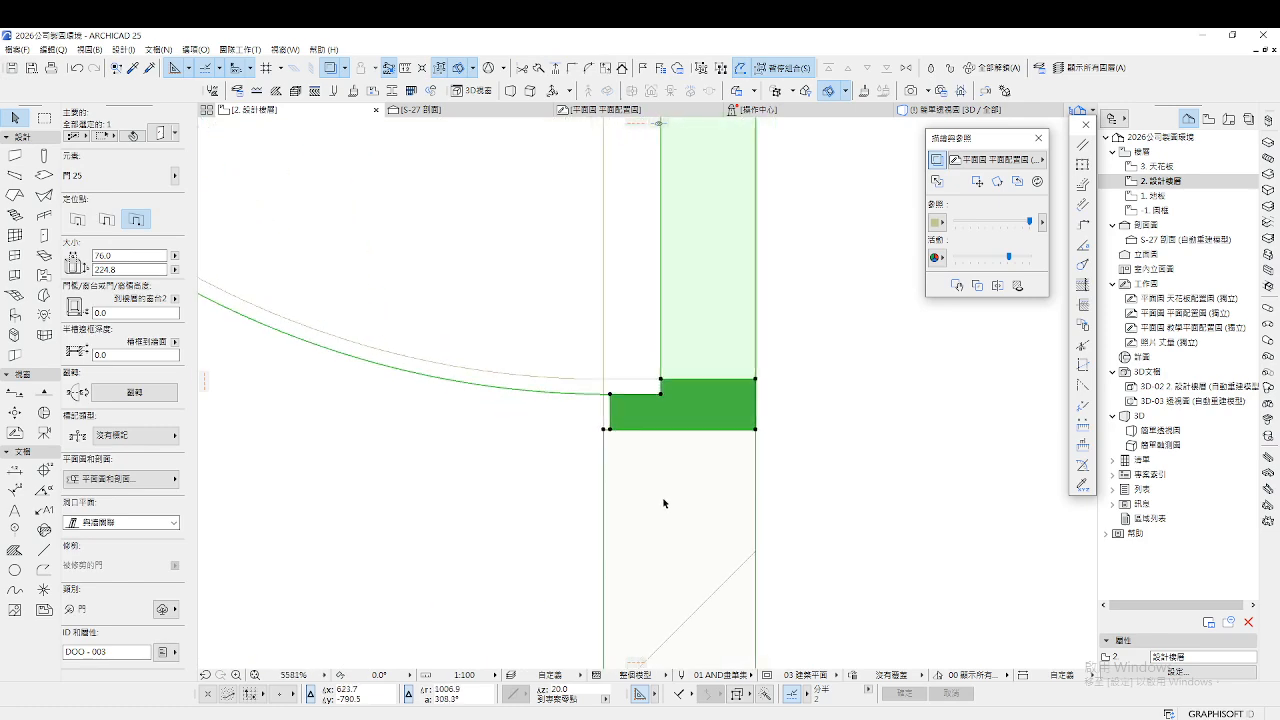
scroll(590, 367, down, 3)
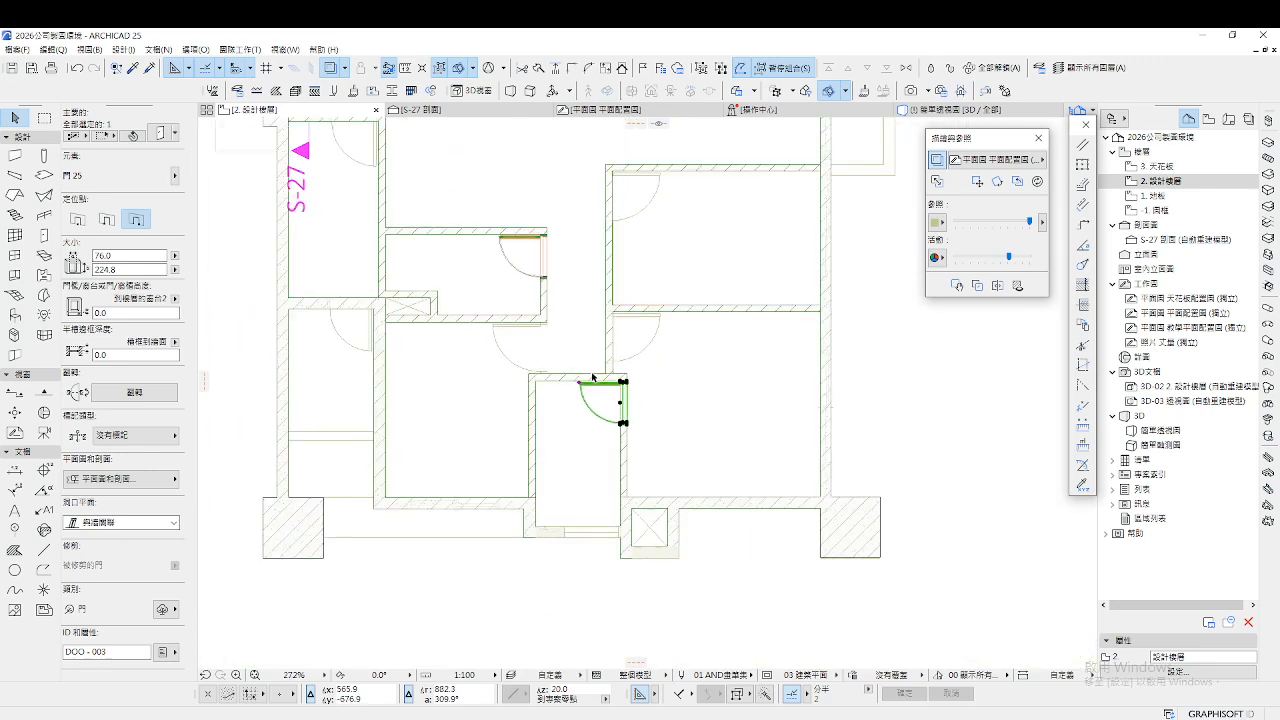
View the model in 3D, fit it to the window and rotate it, then return to the plan
key(F3)
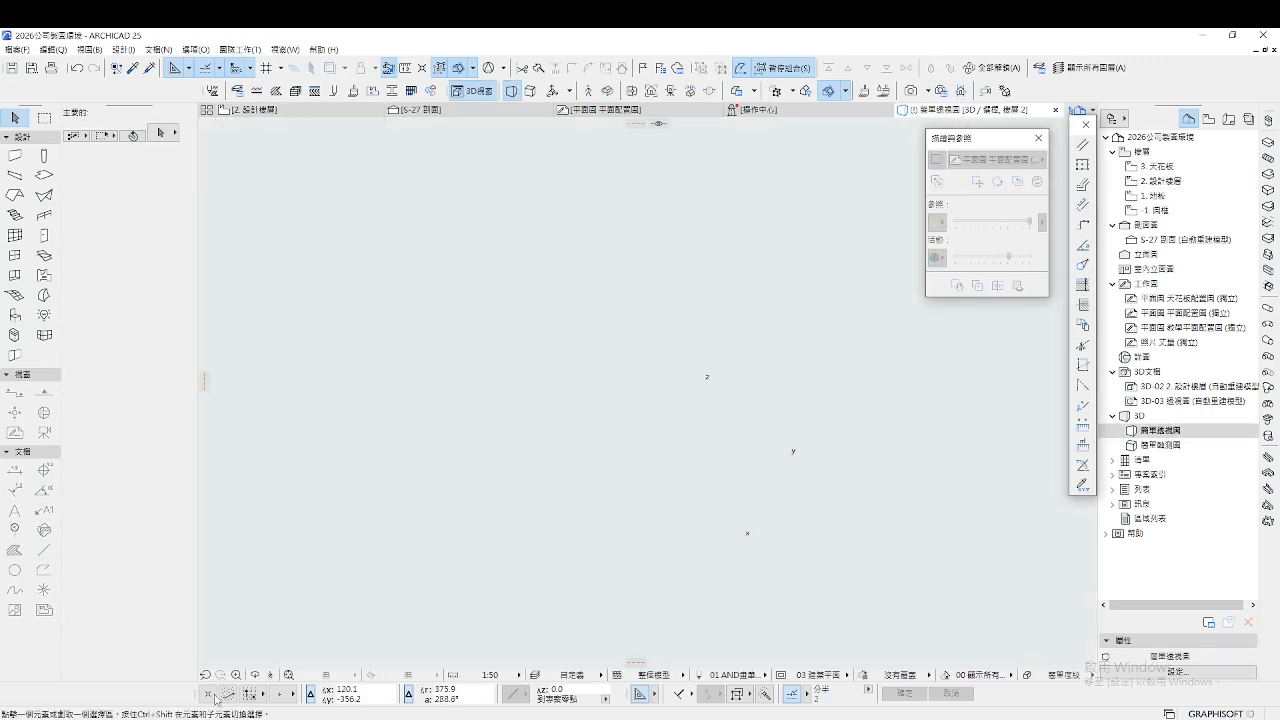
key(shift+F3)
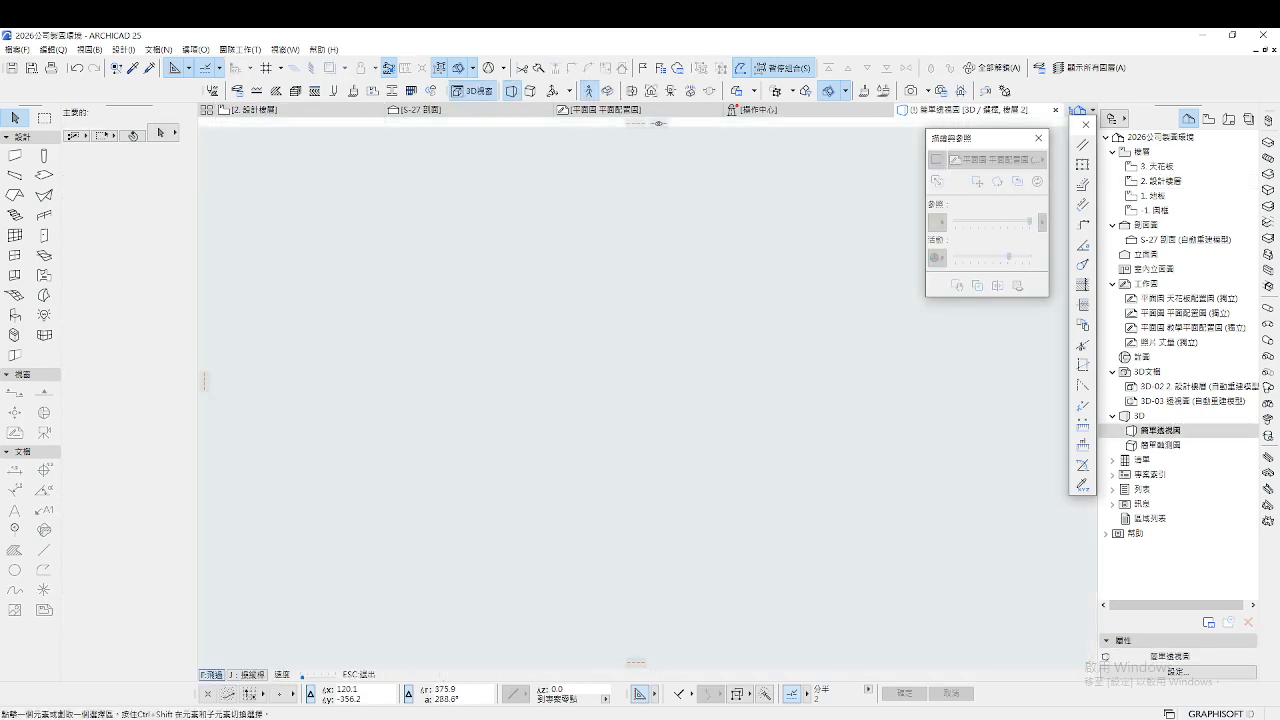
key(Escape)
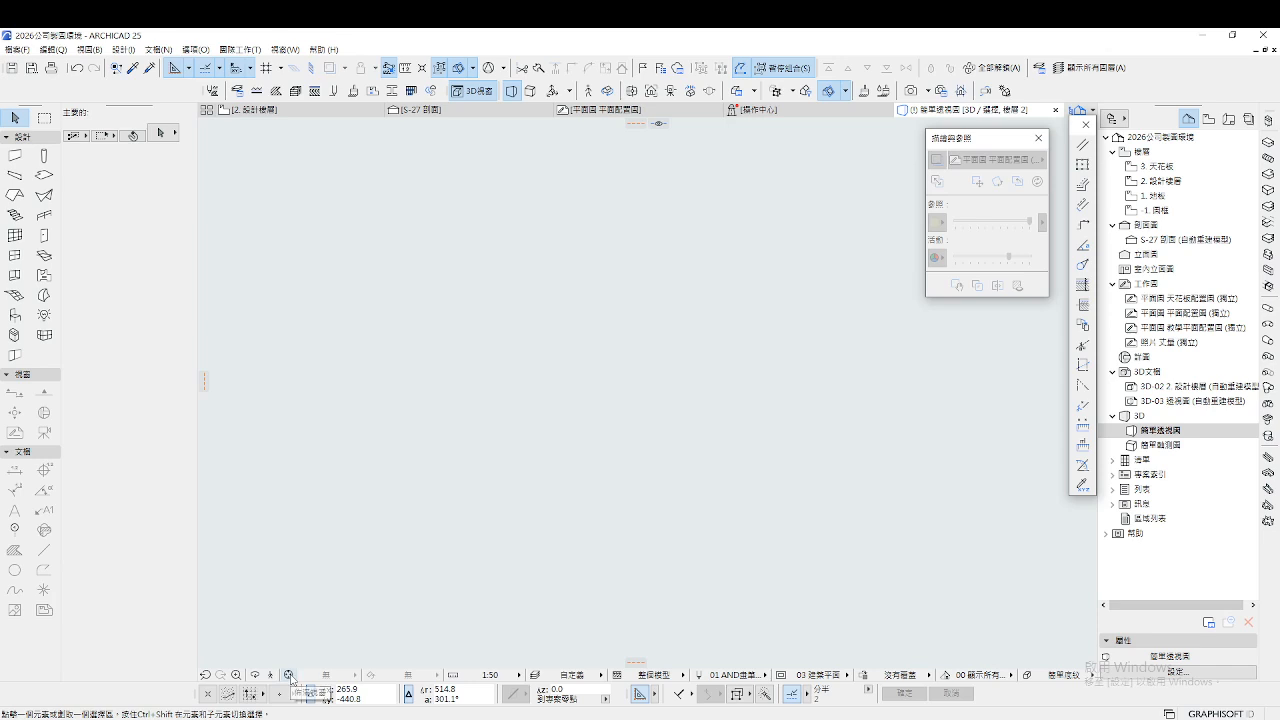
click(289, 675)
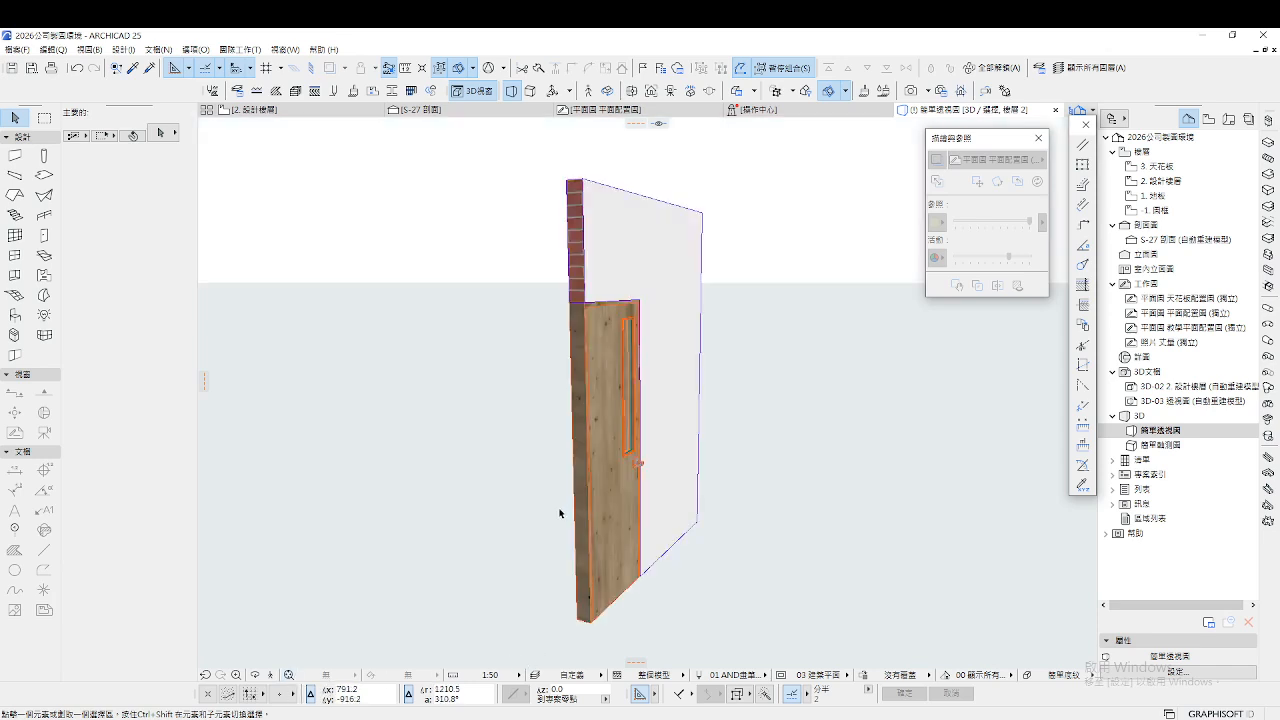
drag(559, 513, 360, 314)
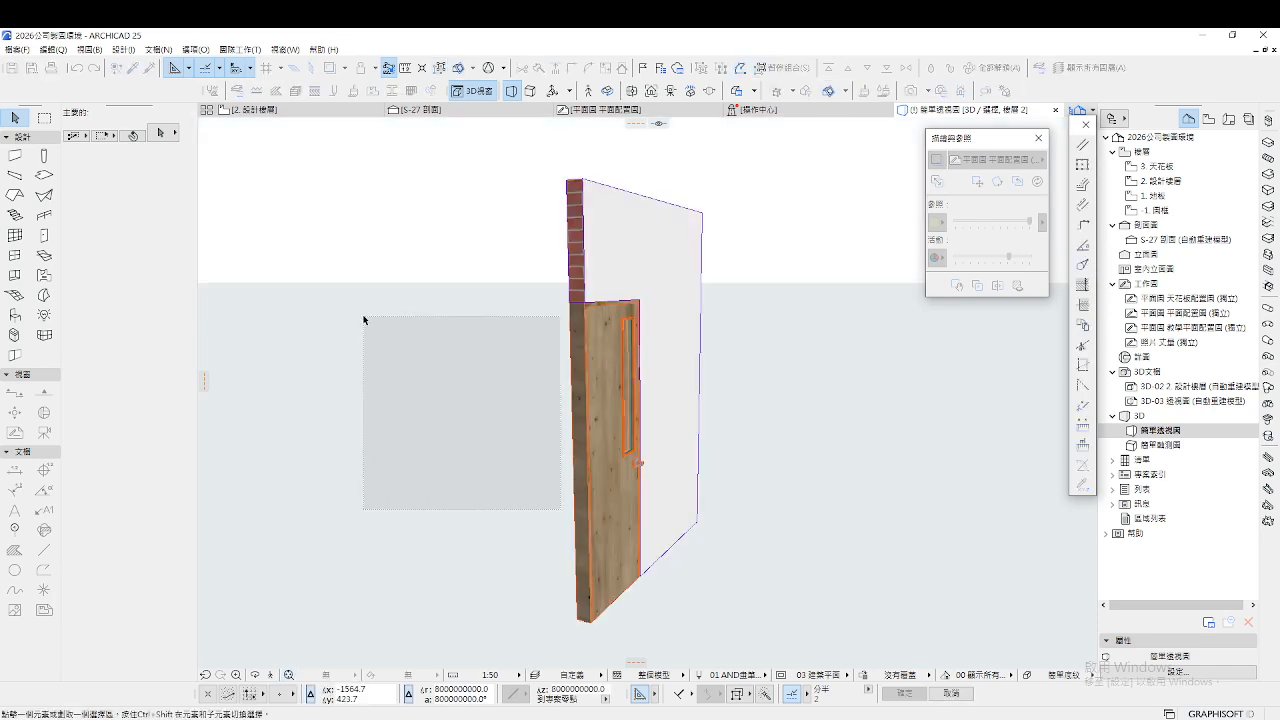
click(301, 107)
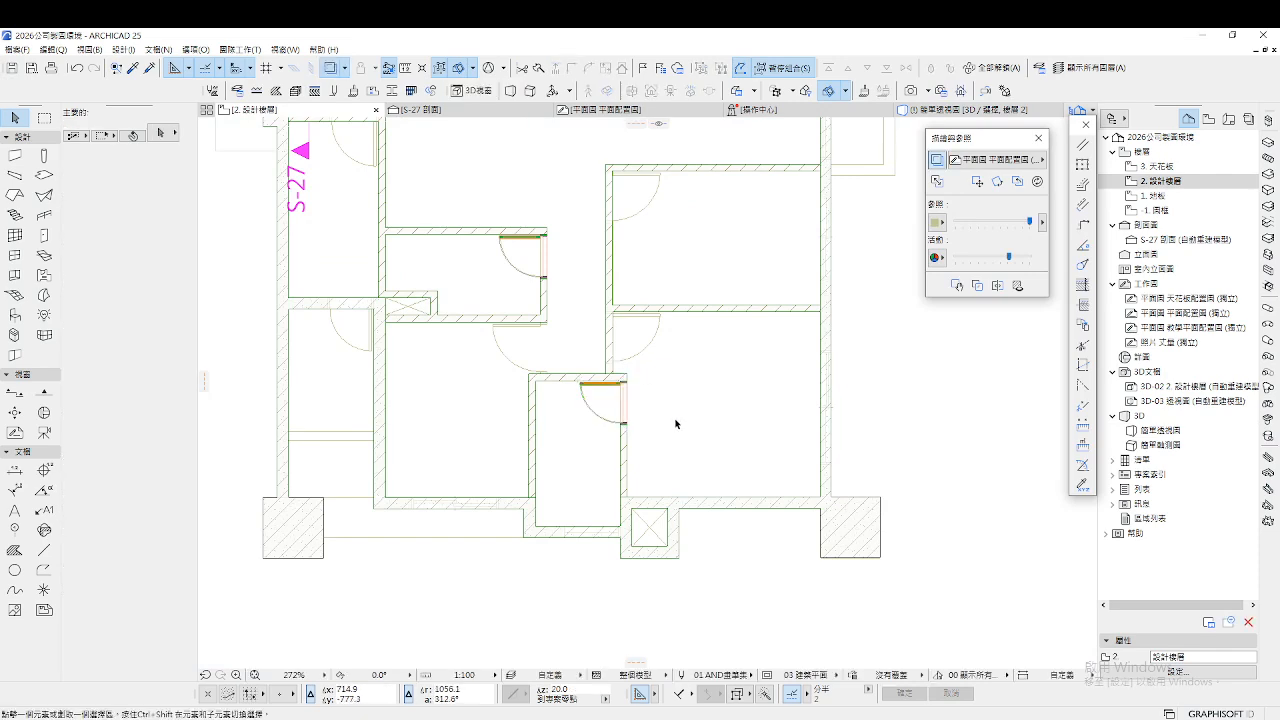
Fly through the 3D model in Explore mode to inspect the new door and the corridor
key(F3)
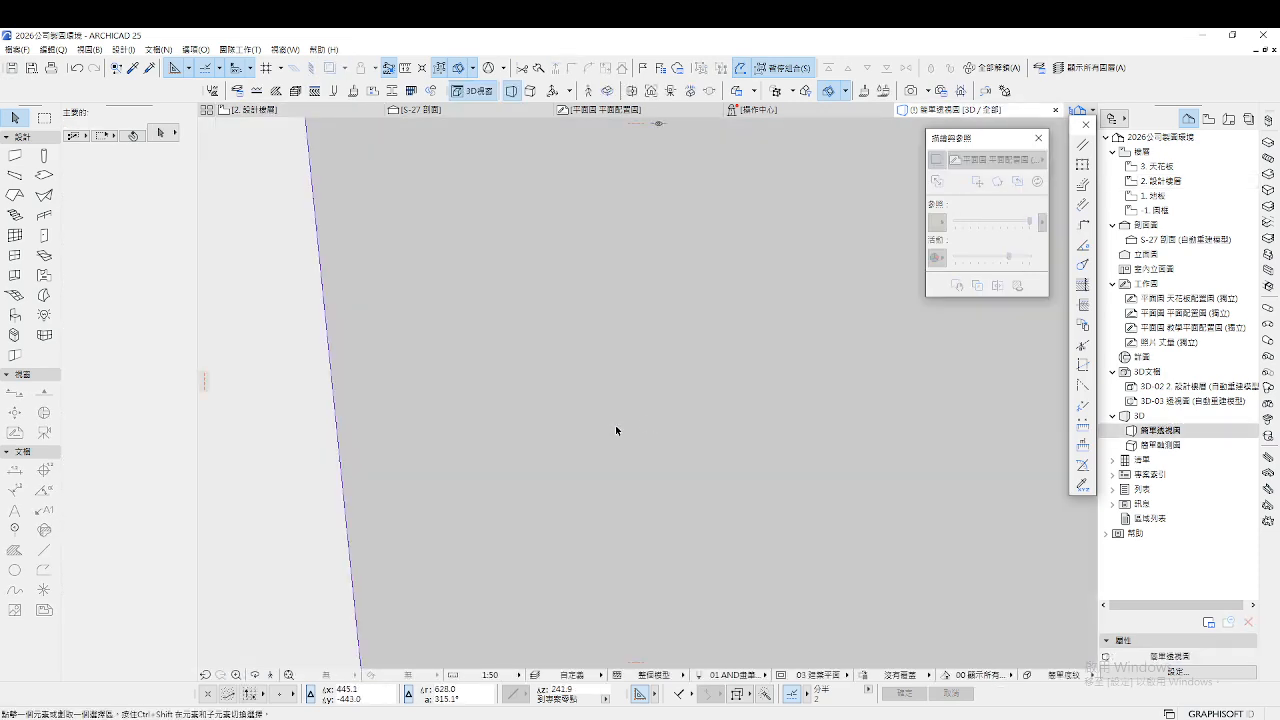
click(289, 676)
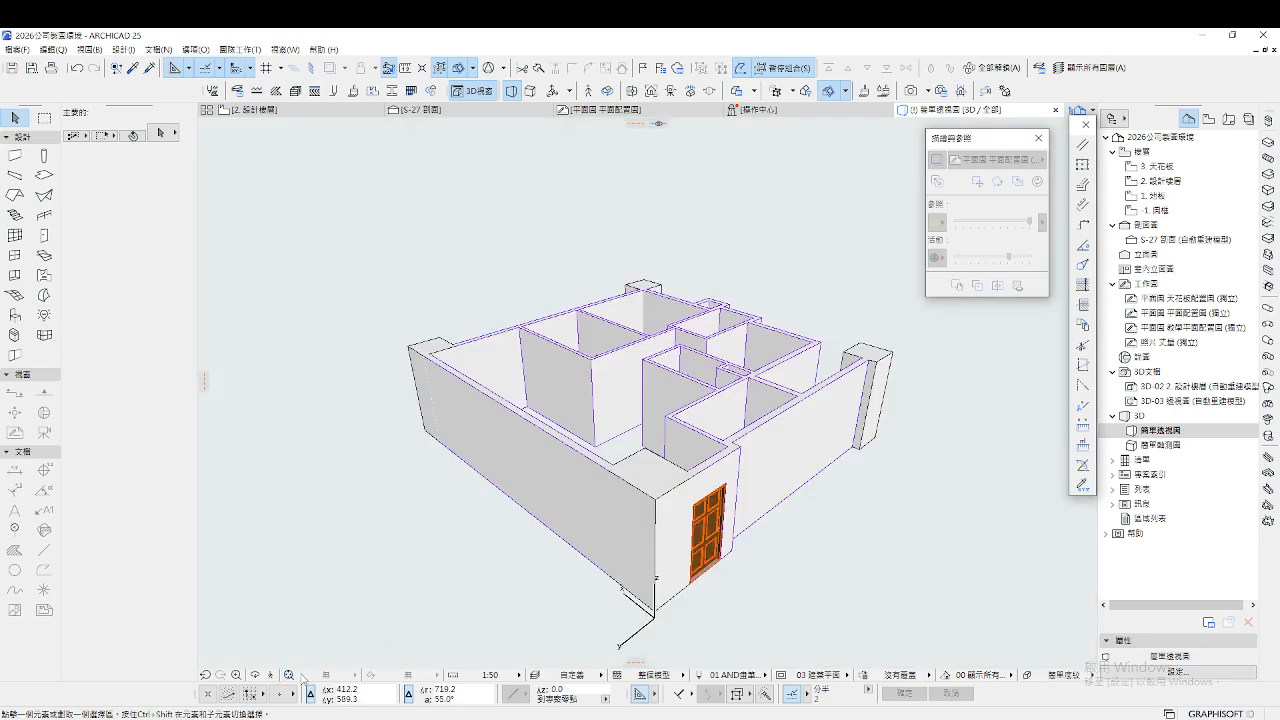
click(271, 676)
key(Up)
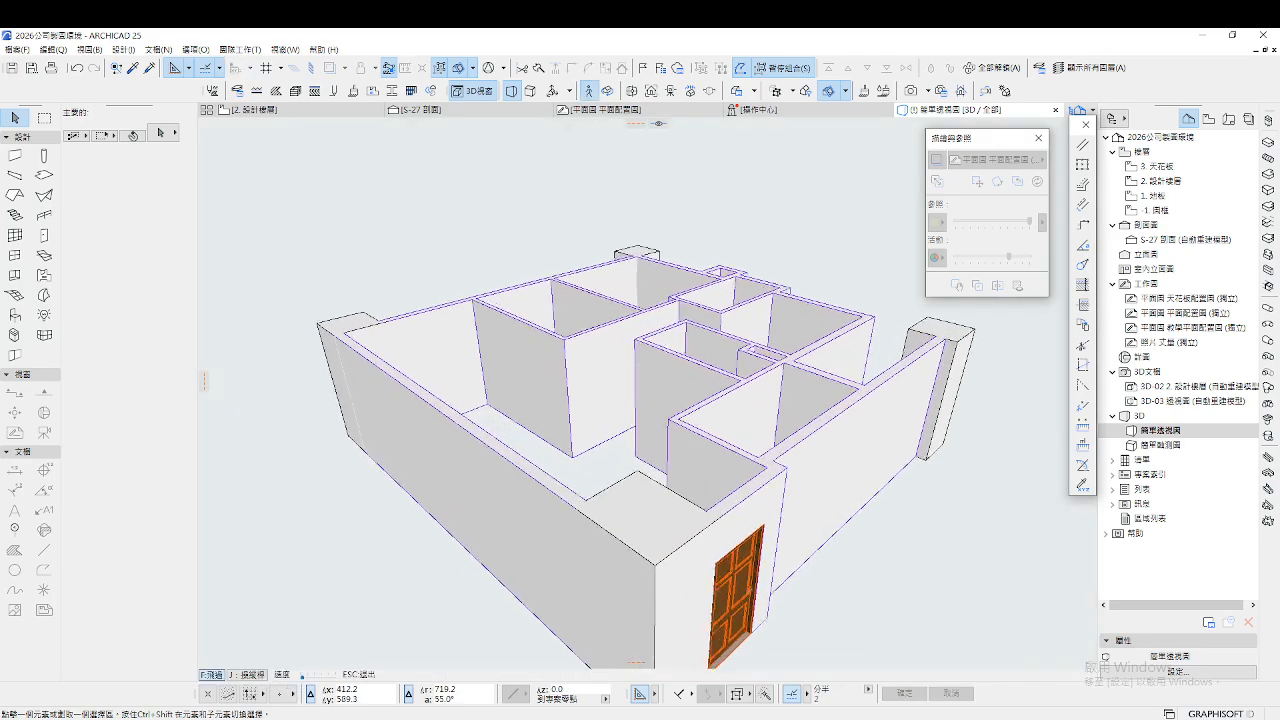
key(Up)
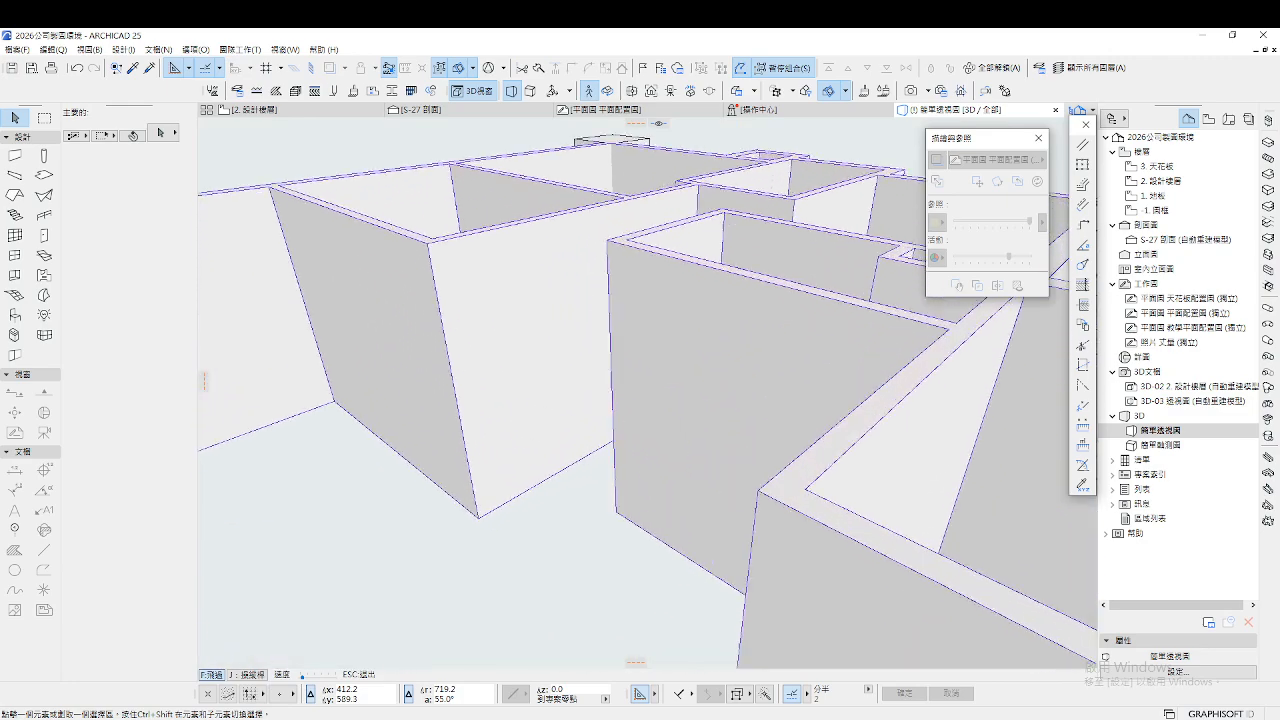
key(Up)
key(Left)
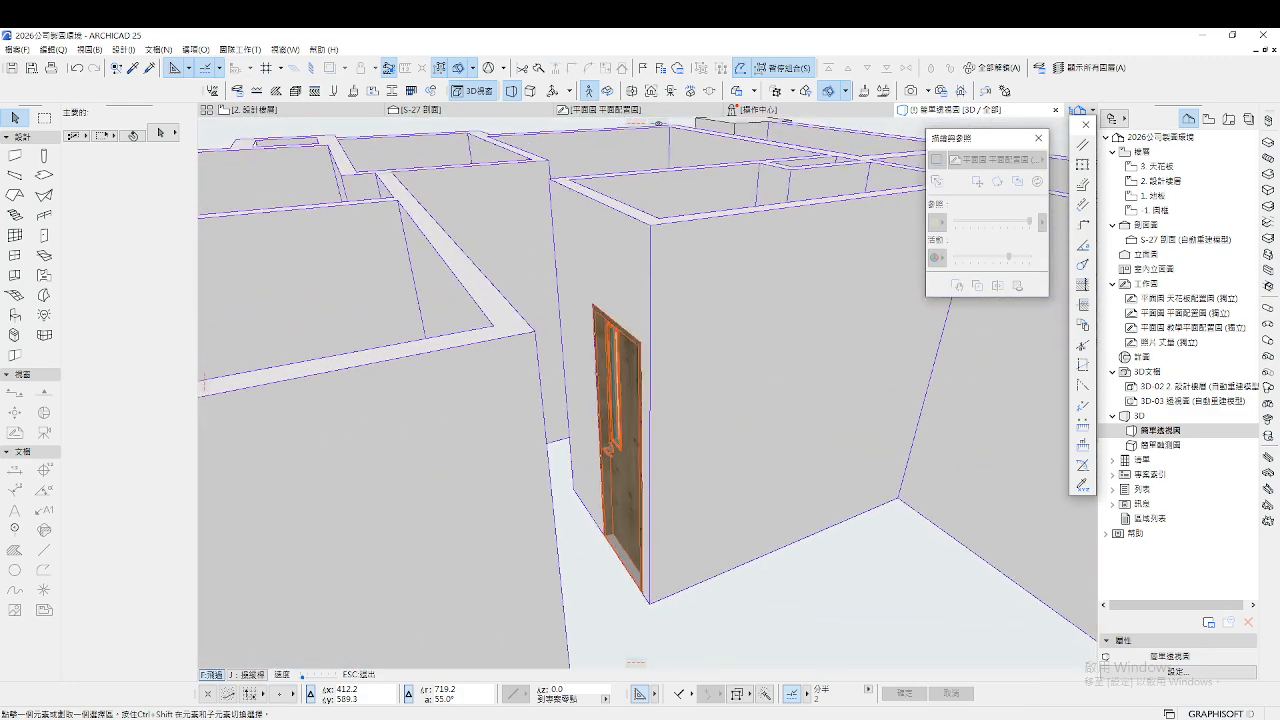
key(Left)
key(Up)
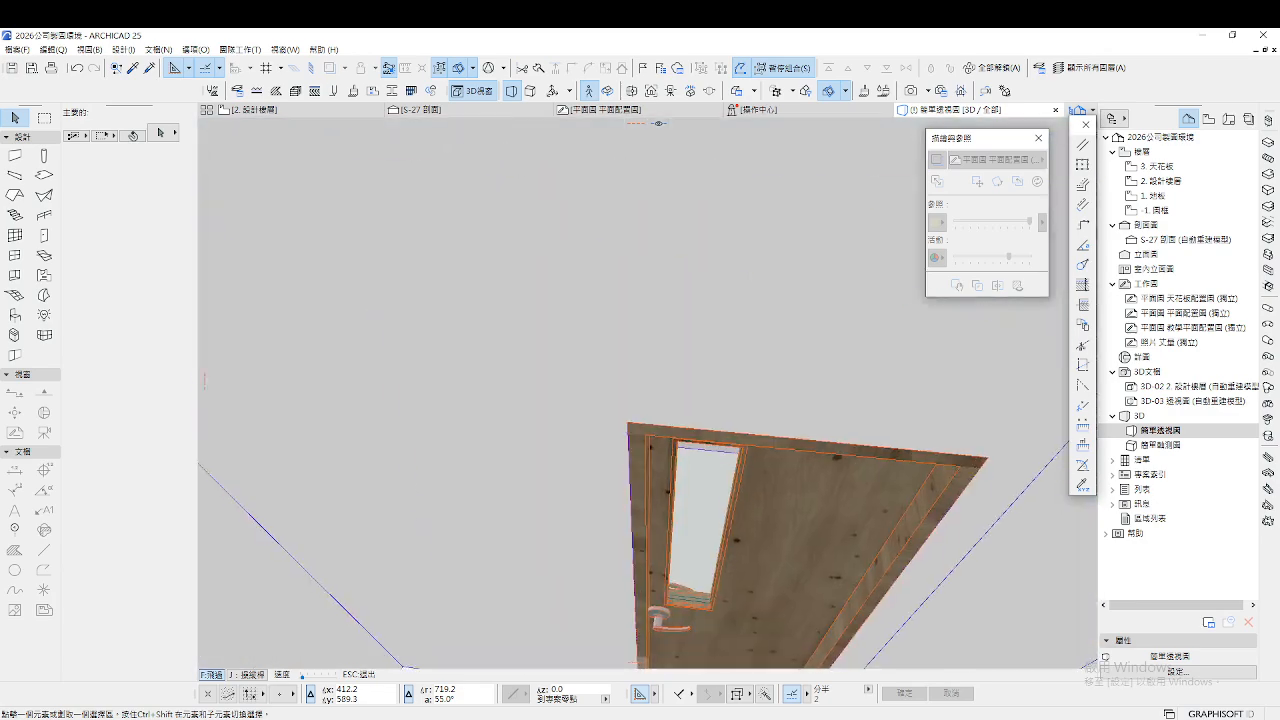
key(Down)
key(Up)
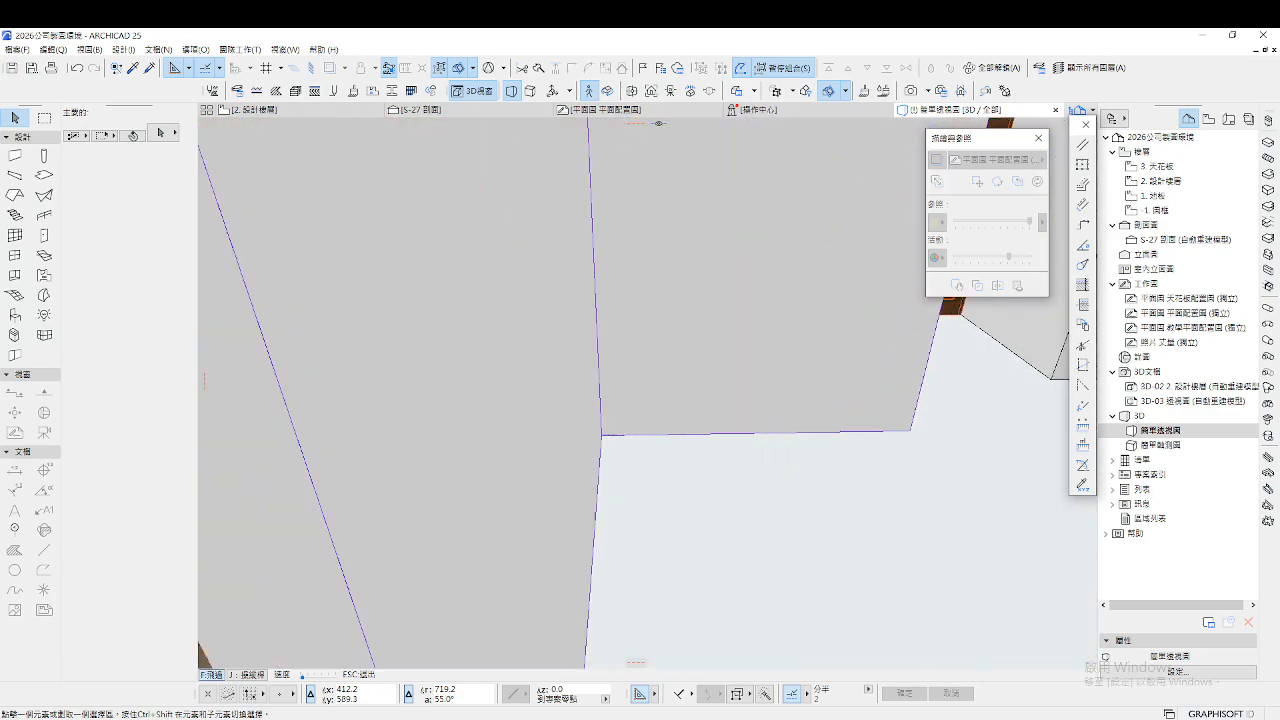
key(Right)
key(Down)
key(Escape)
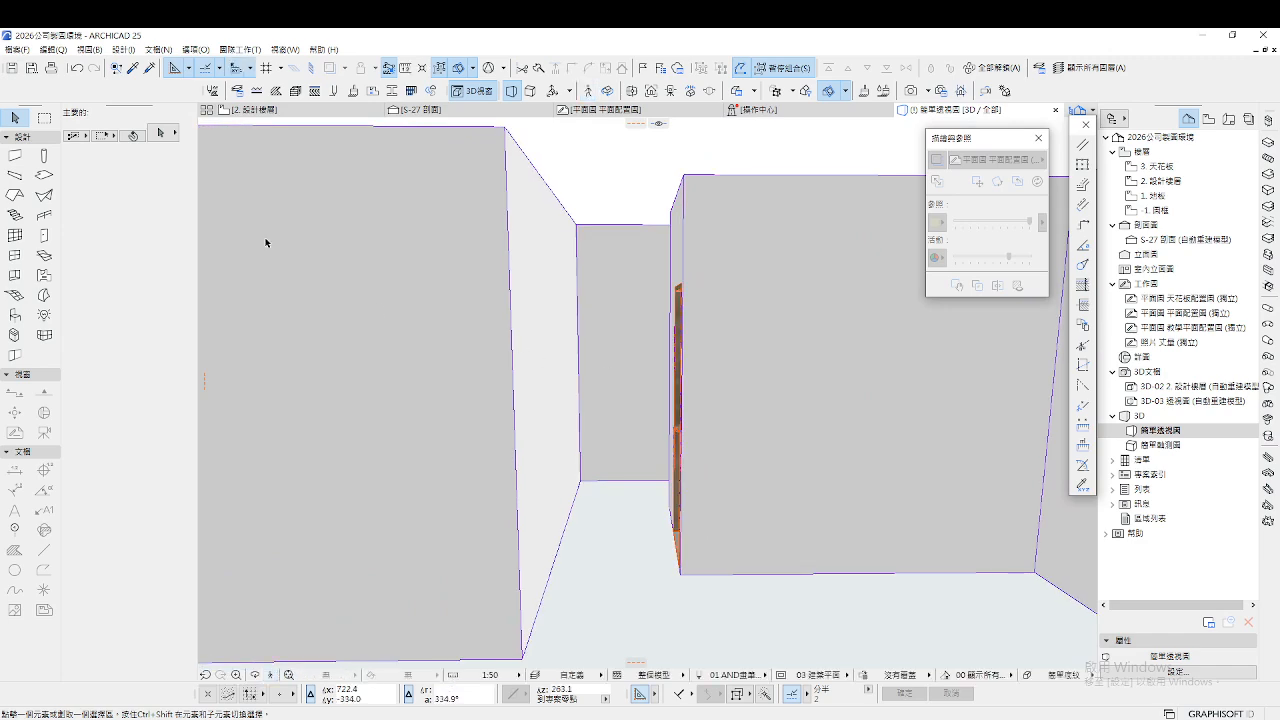
Return to the 2. 設計樓層 plan and open the Door default settings
click(250, 109)
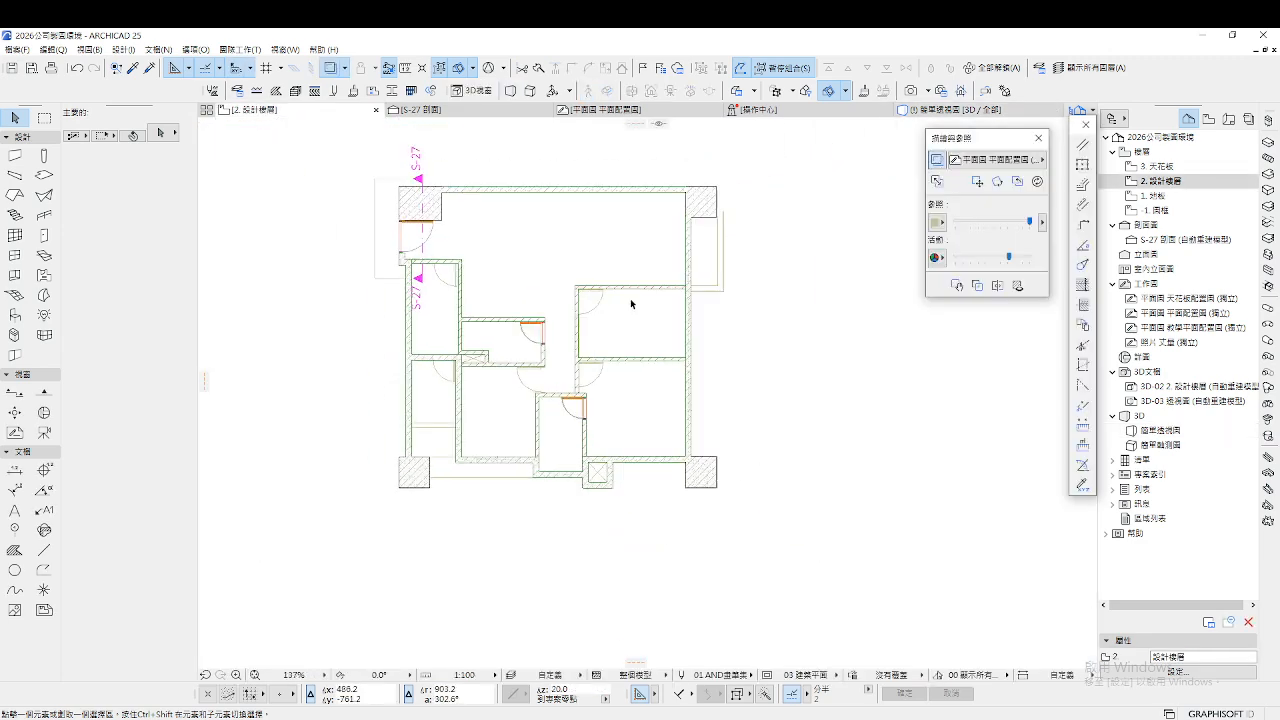
scroll(630, 298, up, 7)
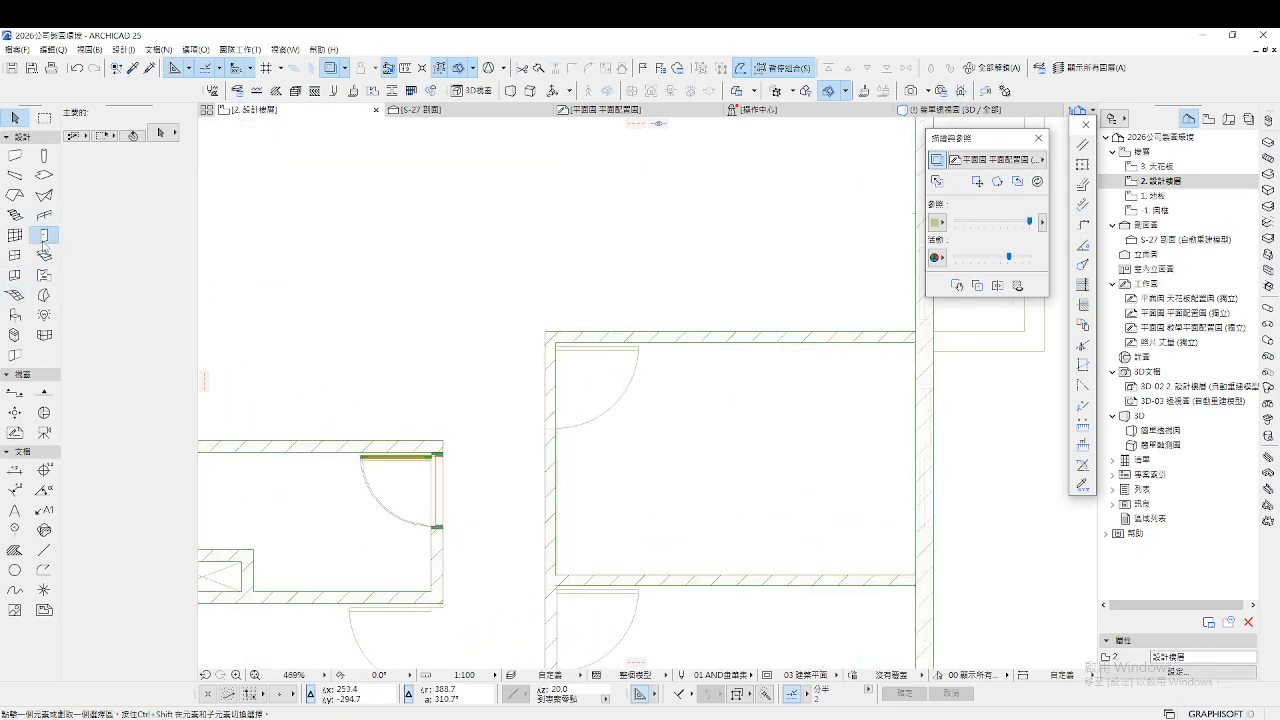
double_click(43, 235)
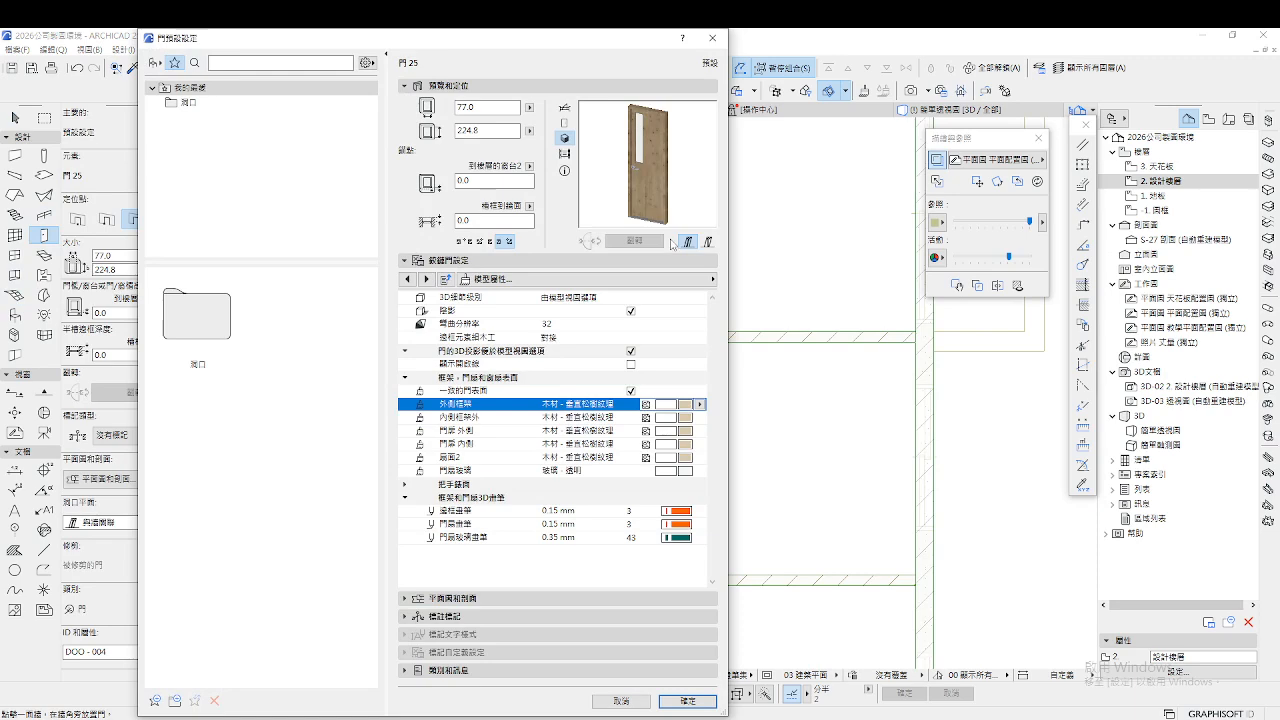
Remove the 門檻 threshold and choose plain leaf panel style 11 for new doors, then confirm
click(641, 280)
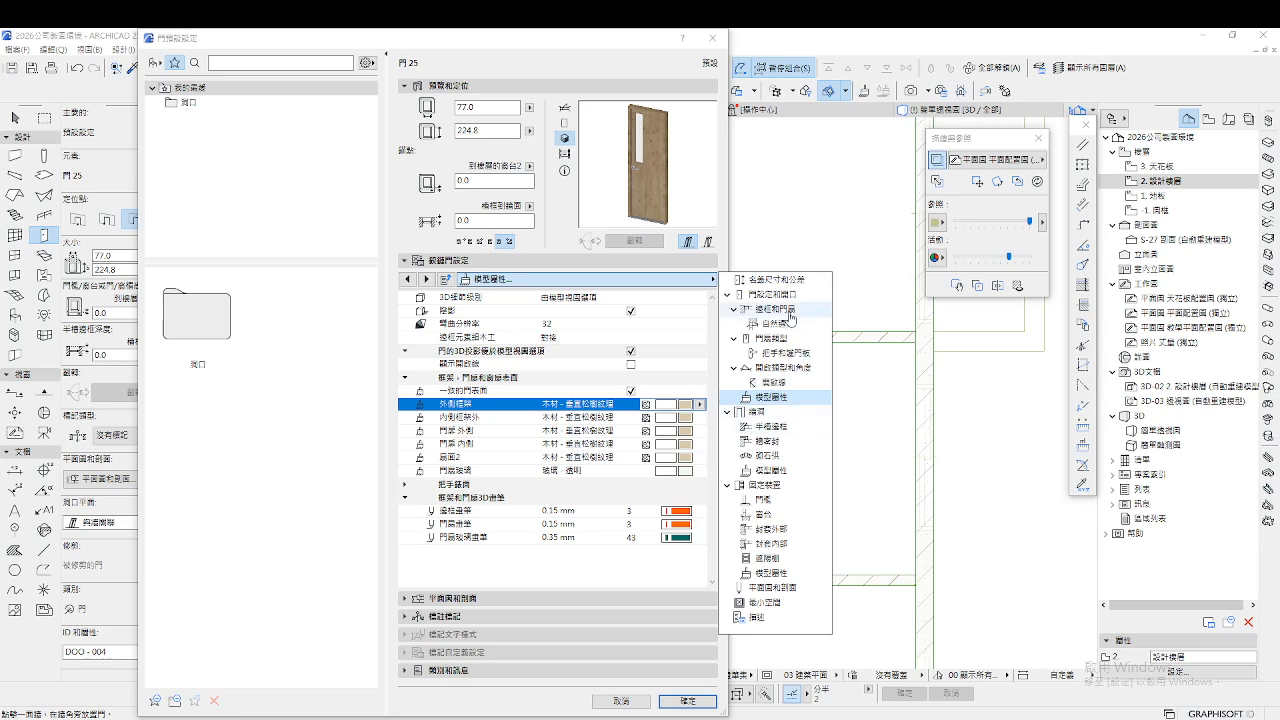
click(773, 499)
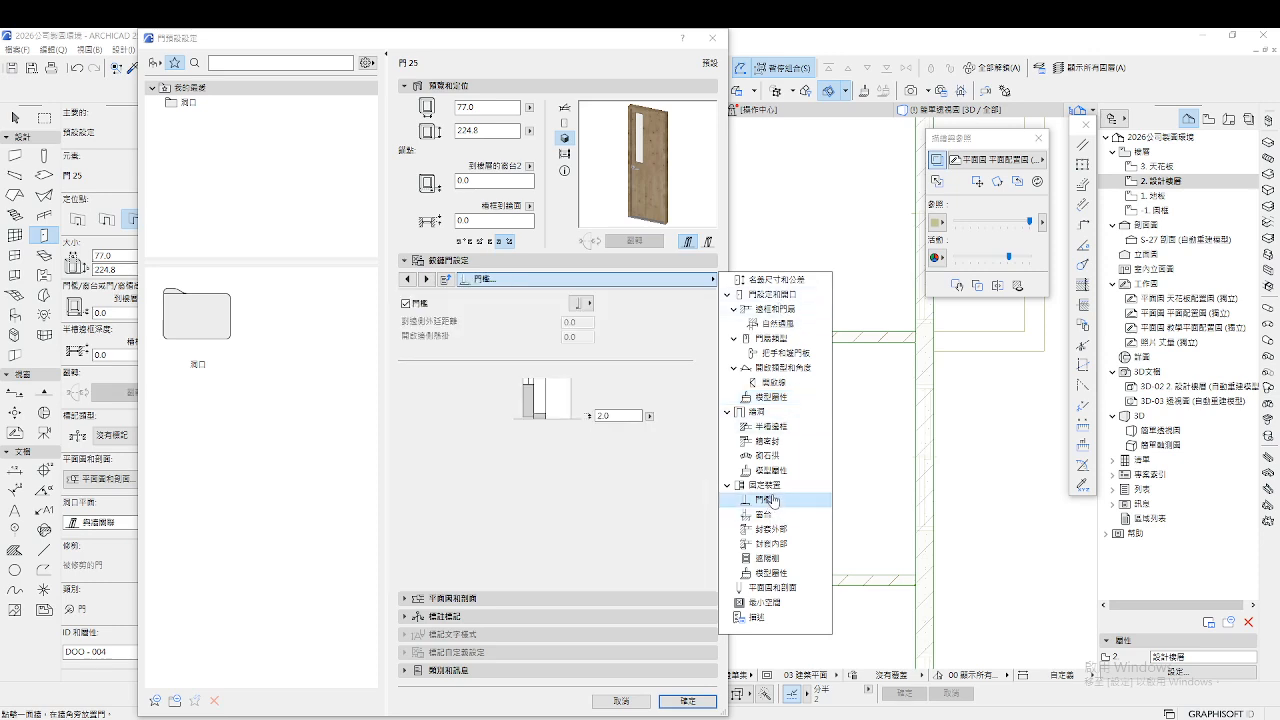
click(400, 323)
click(405, 303)
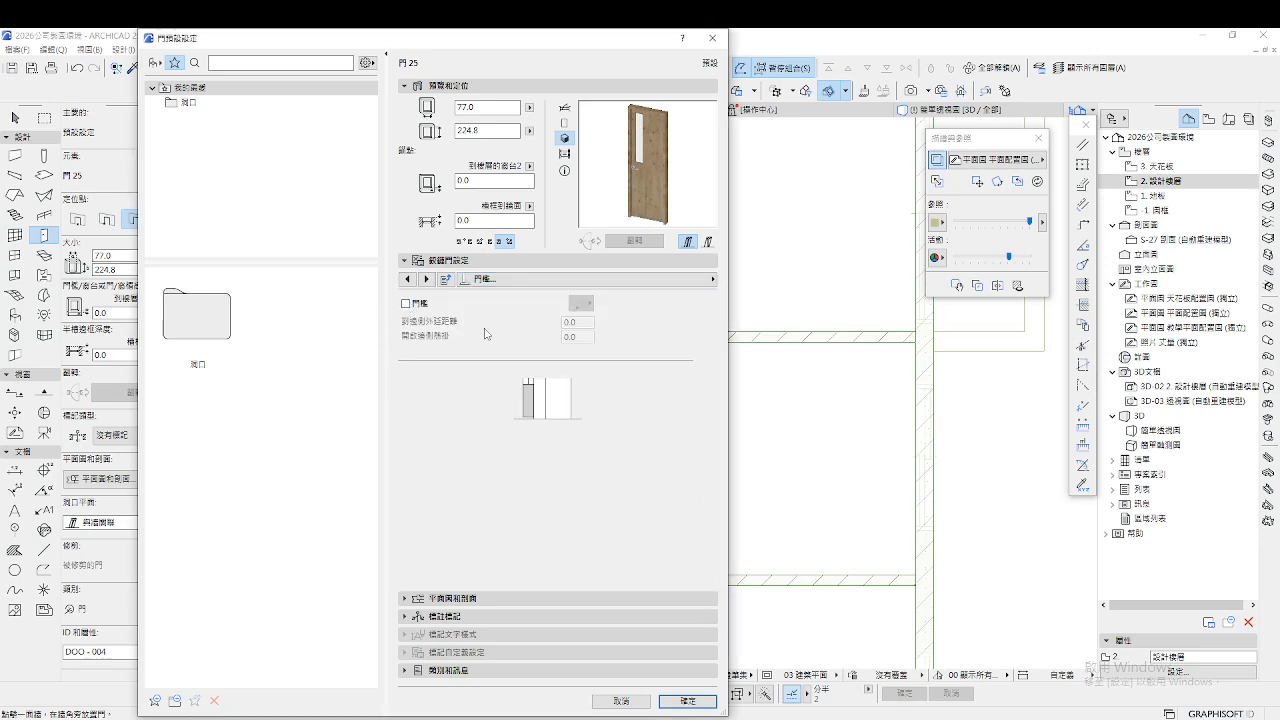
click(619, 280)
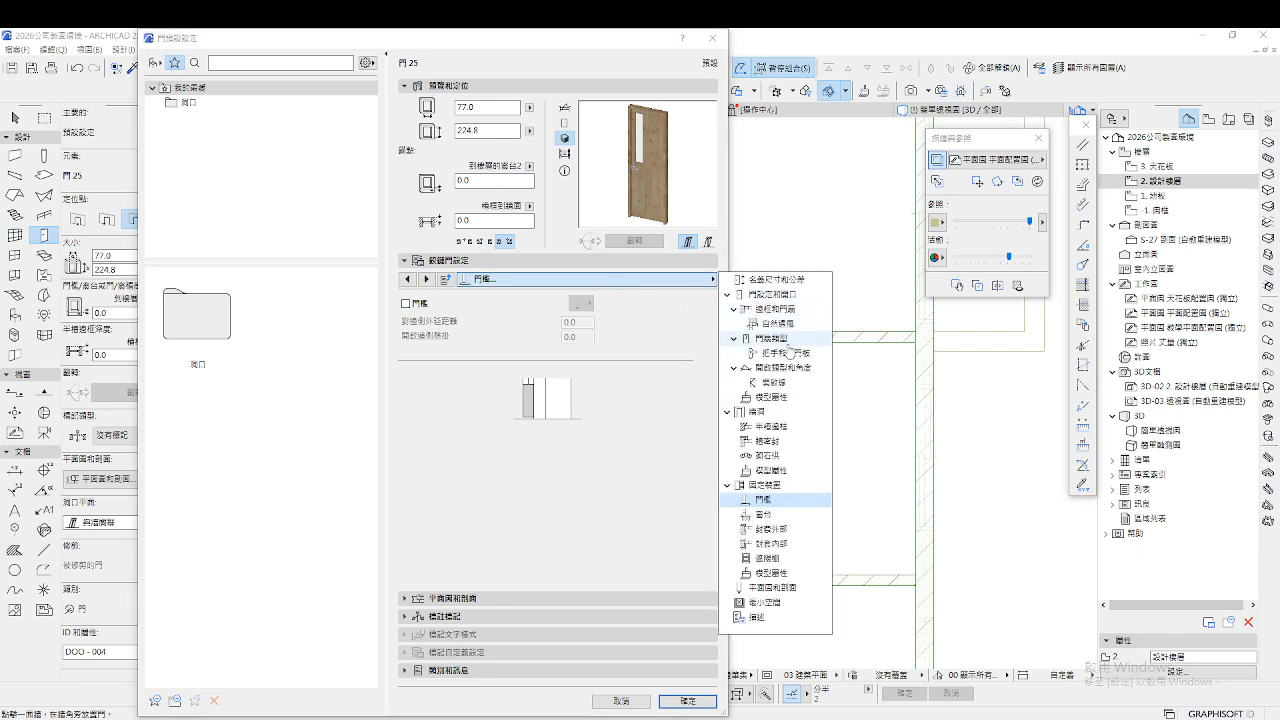
click(786, 340)
scroll(507, 370, up, 12)
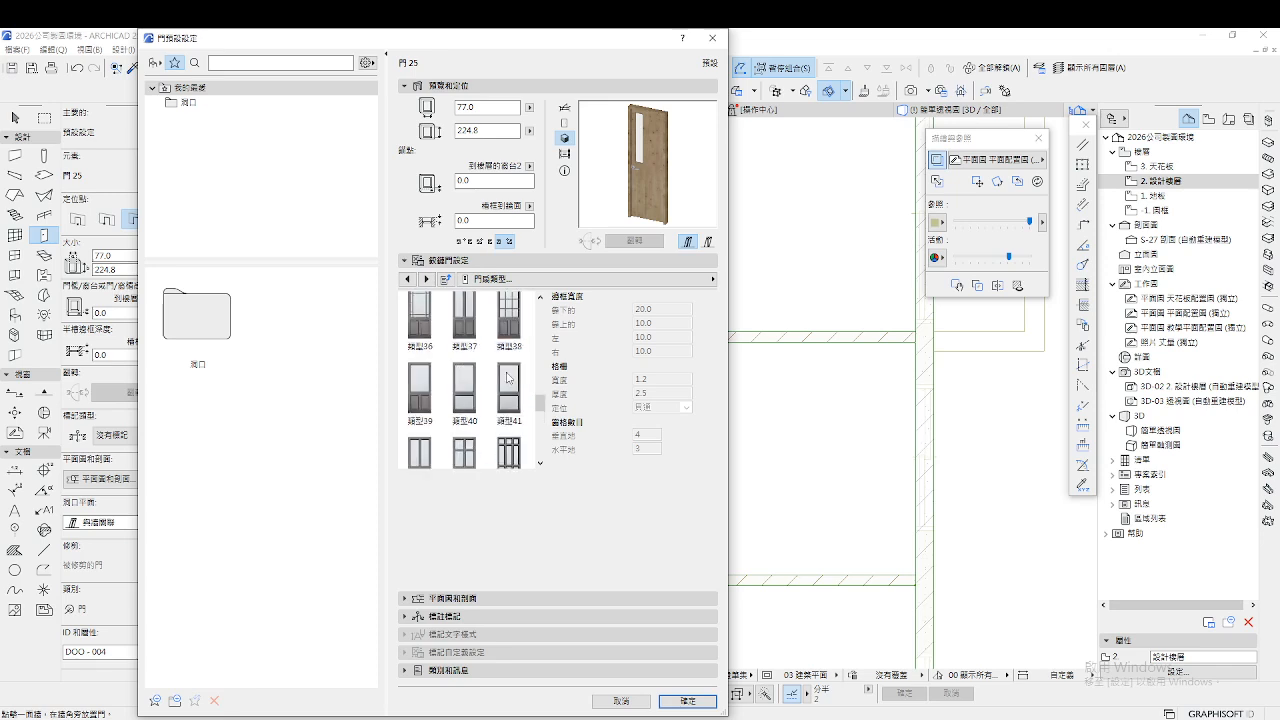
click(507, 370)
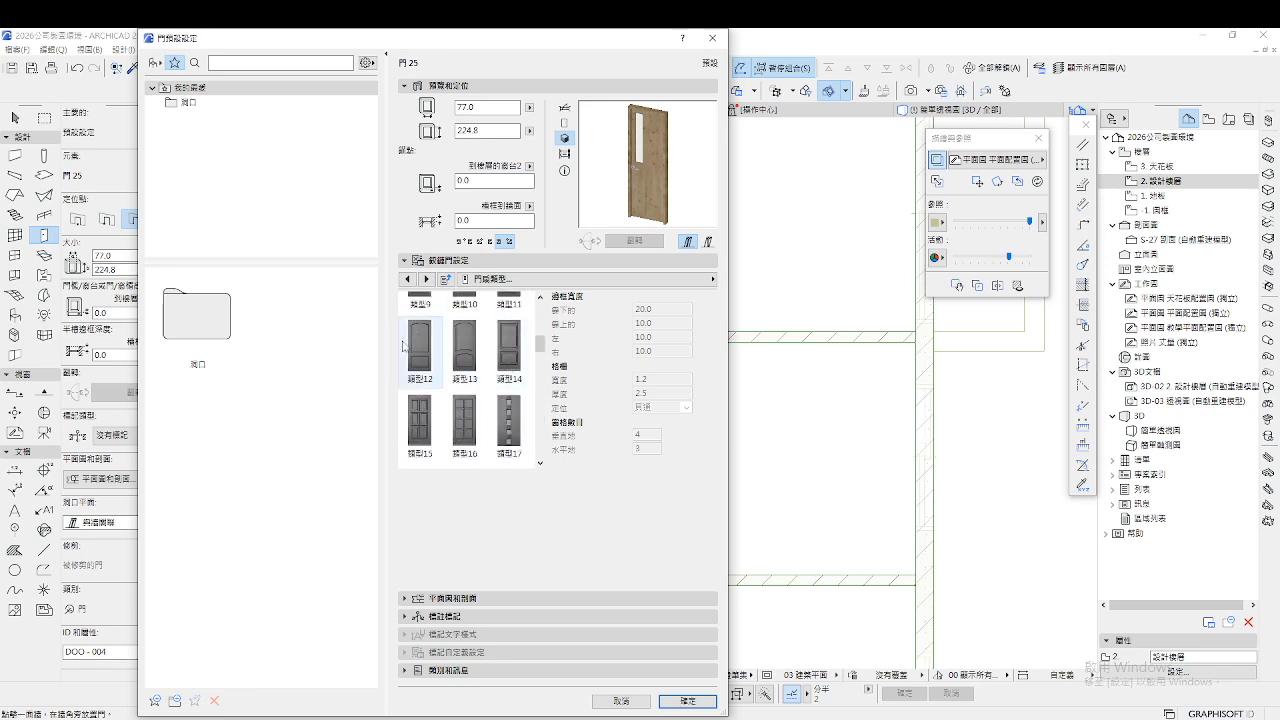
scroll(518, 358, up, 1)
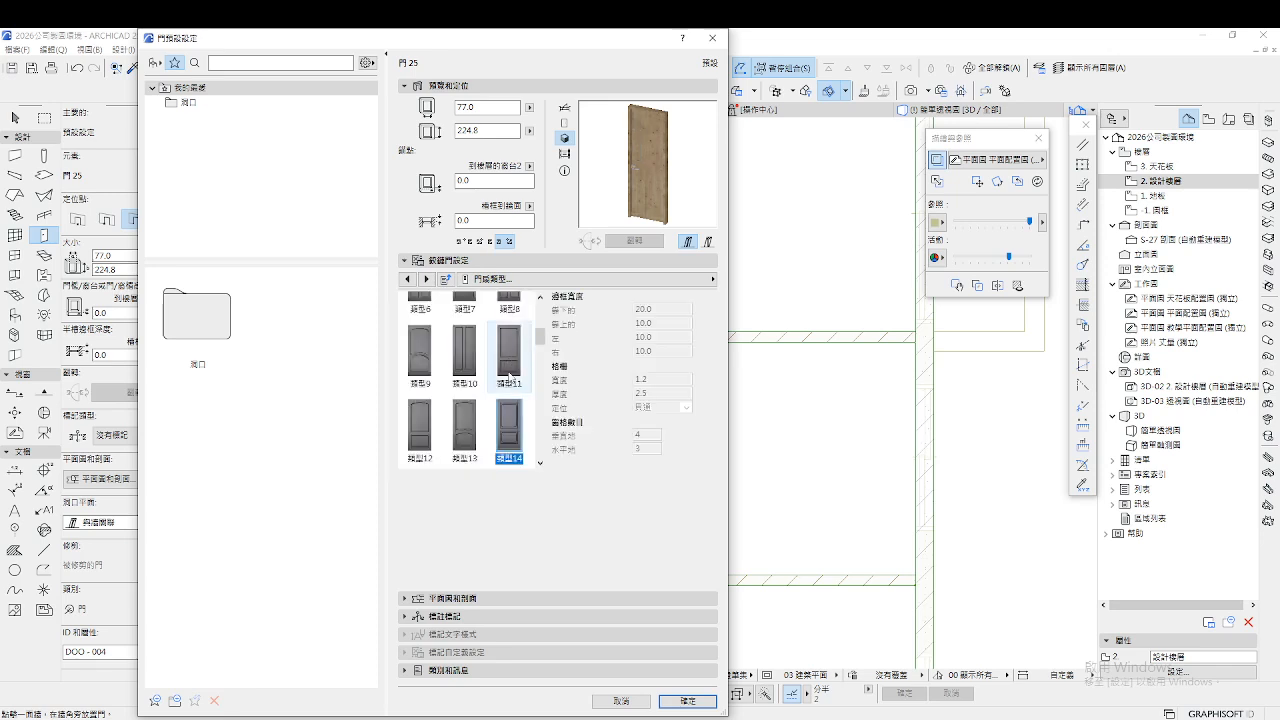
scroll(509, 375, up, 1)
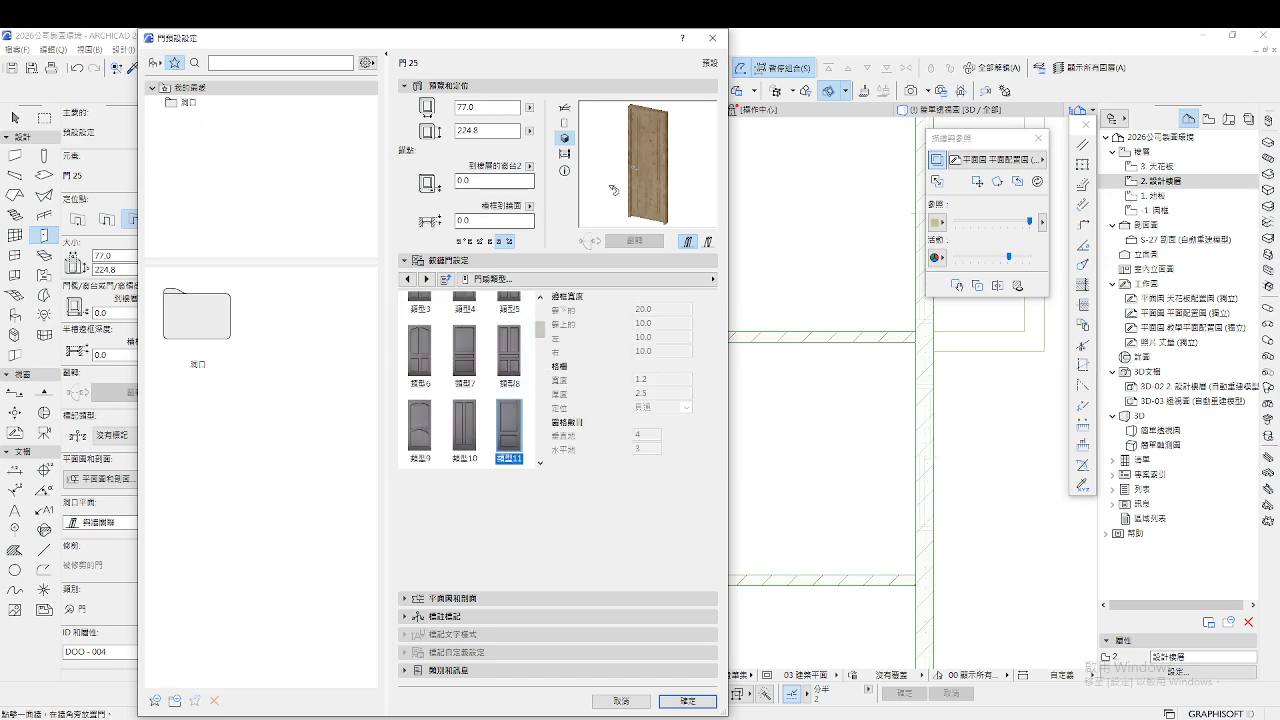
click(682, 702)
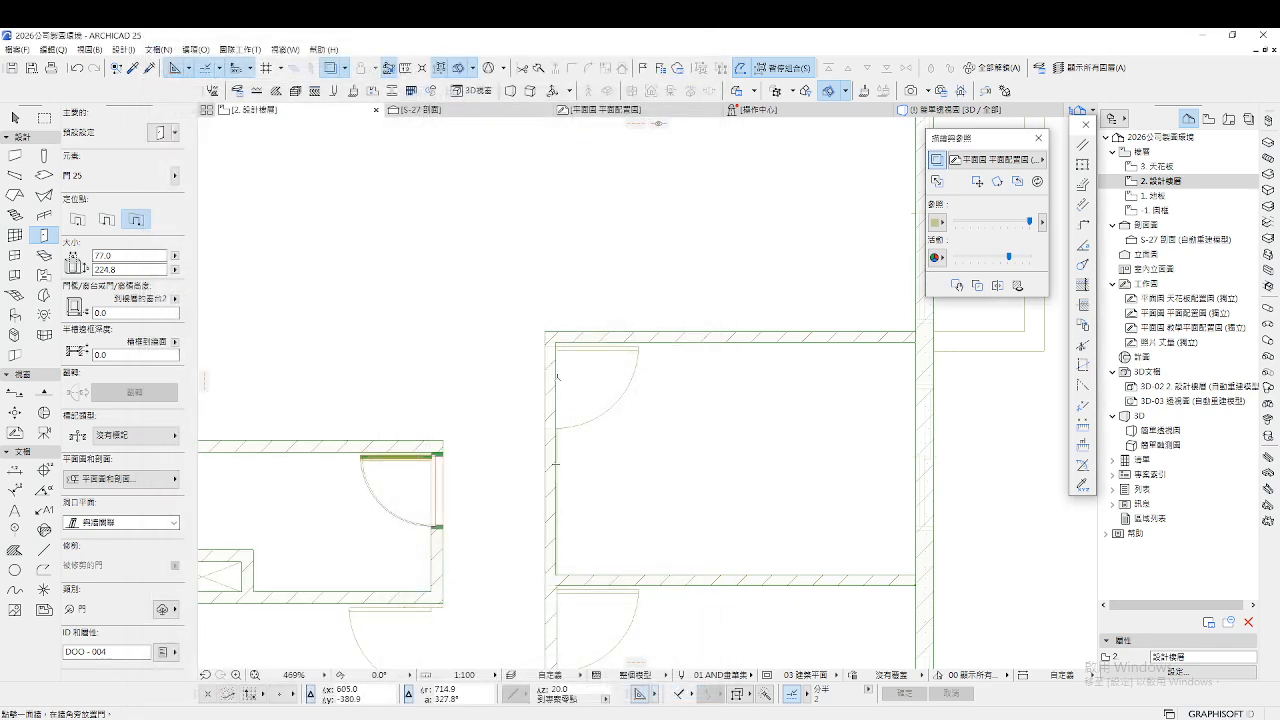
Place two plain doors into the walls, setting each one's opening side
scroll(541, 400, up, 3)
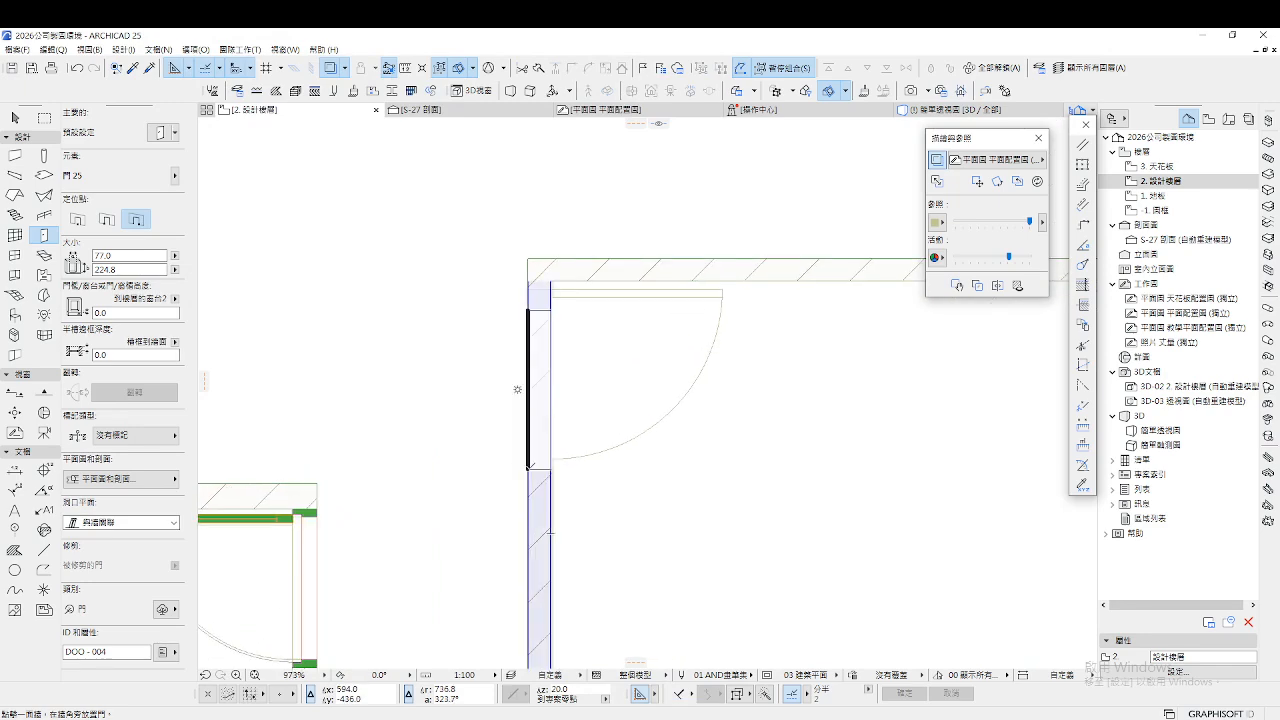
click(521, 467)
click(517, 388)
scroll(517, 388, down, 4)
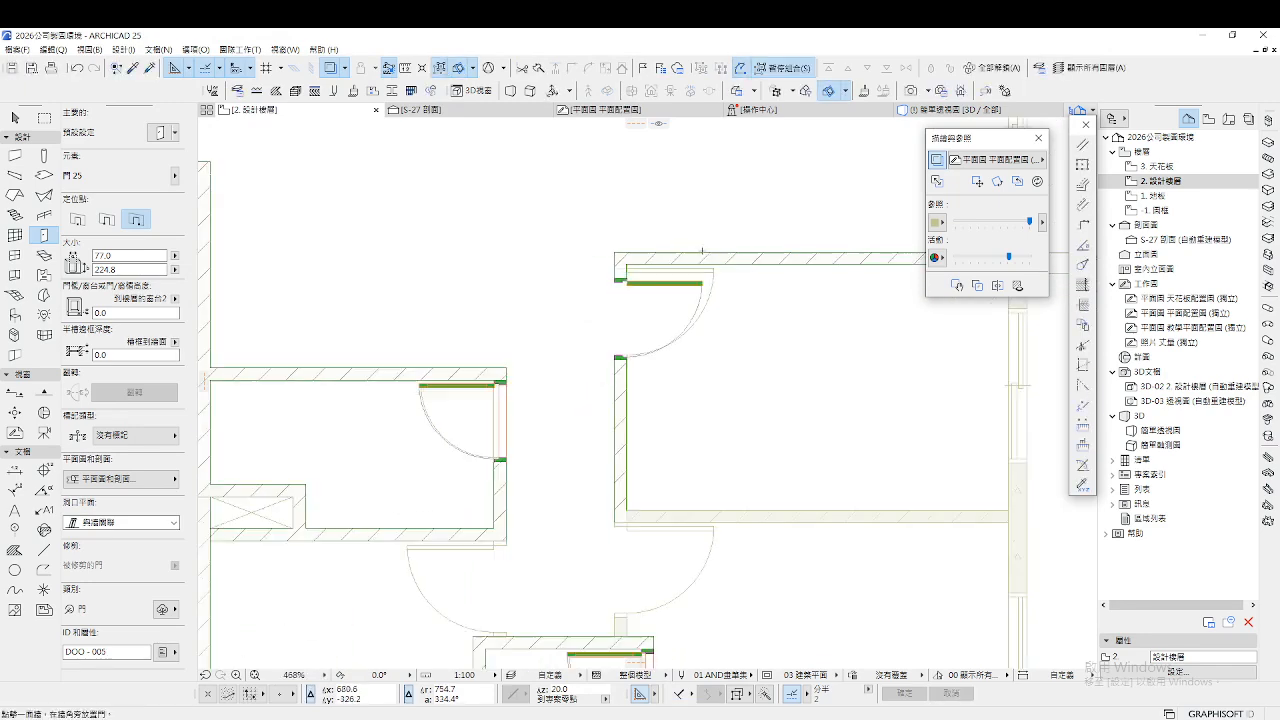
scroll(651, 398, up, 2)
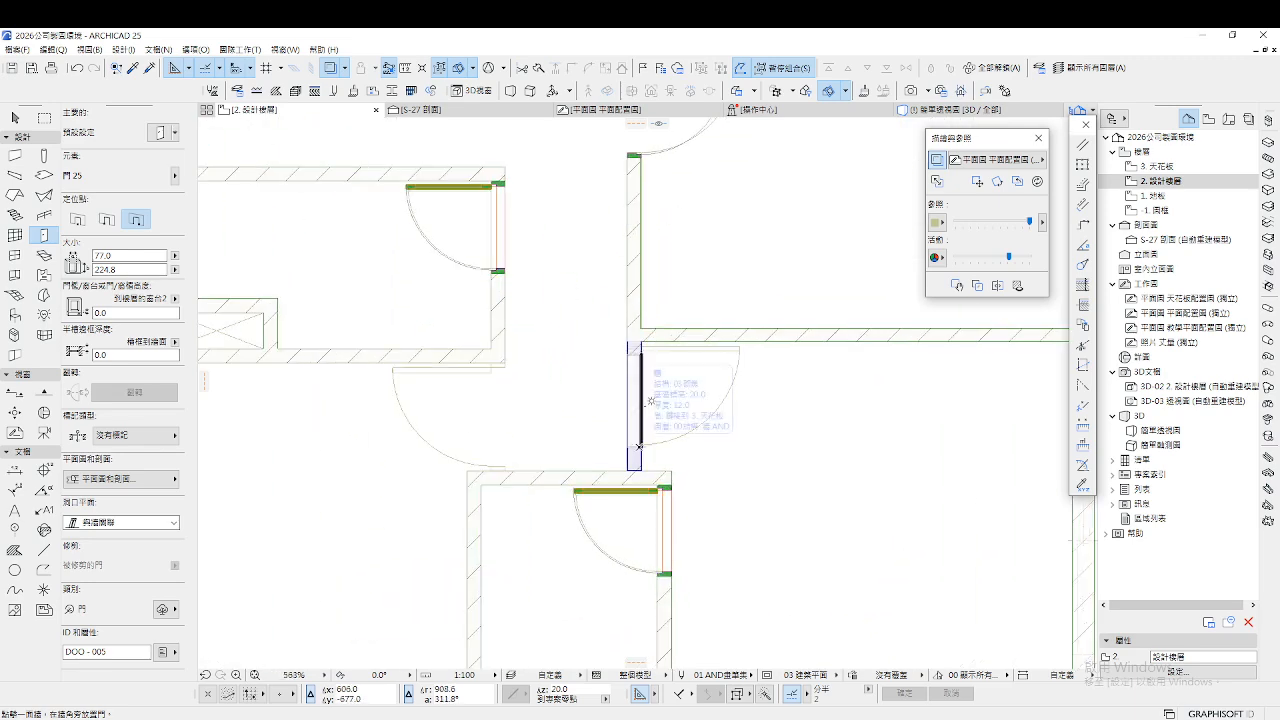
scroll(641, 450, up, 4)
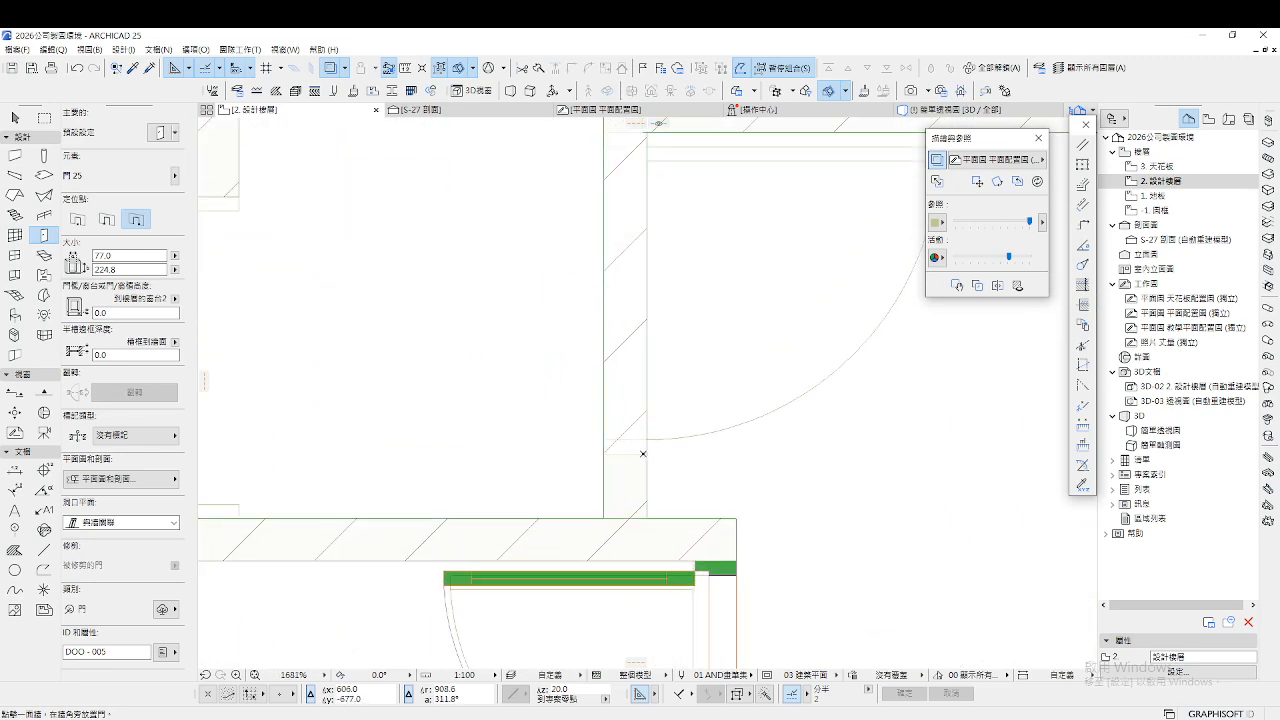
click(593, 317)
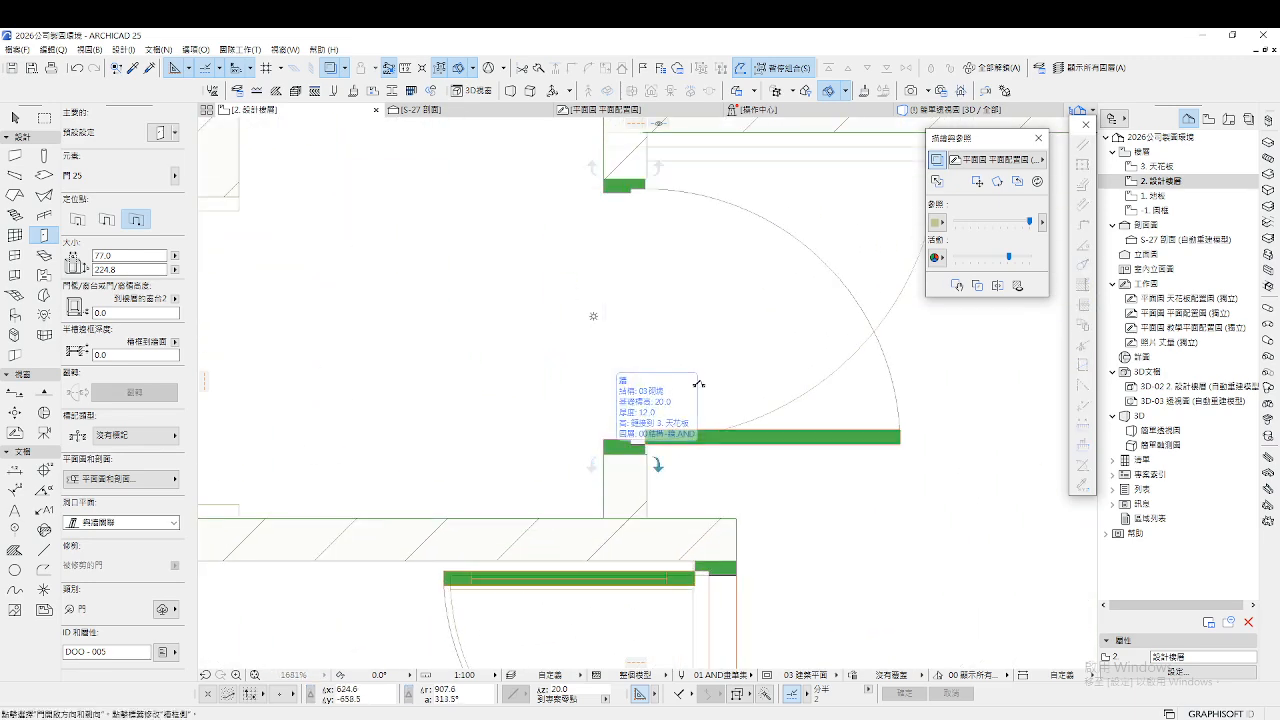
click(715, 234)
scroll(634, 366, down, 2)
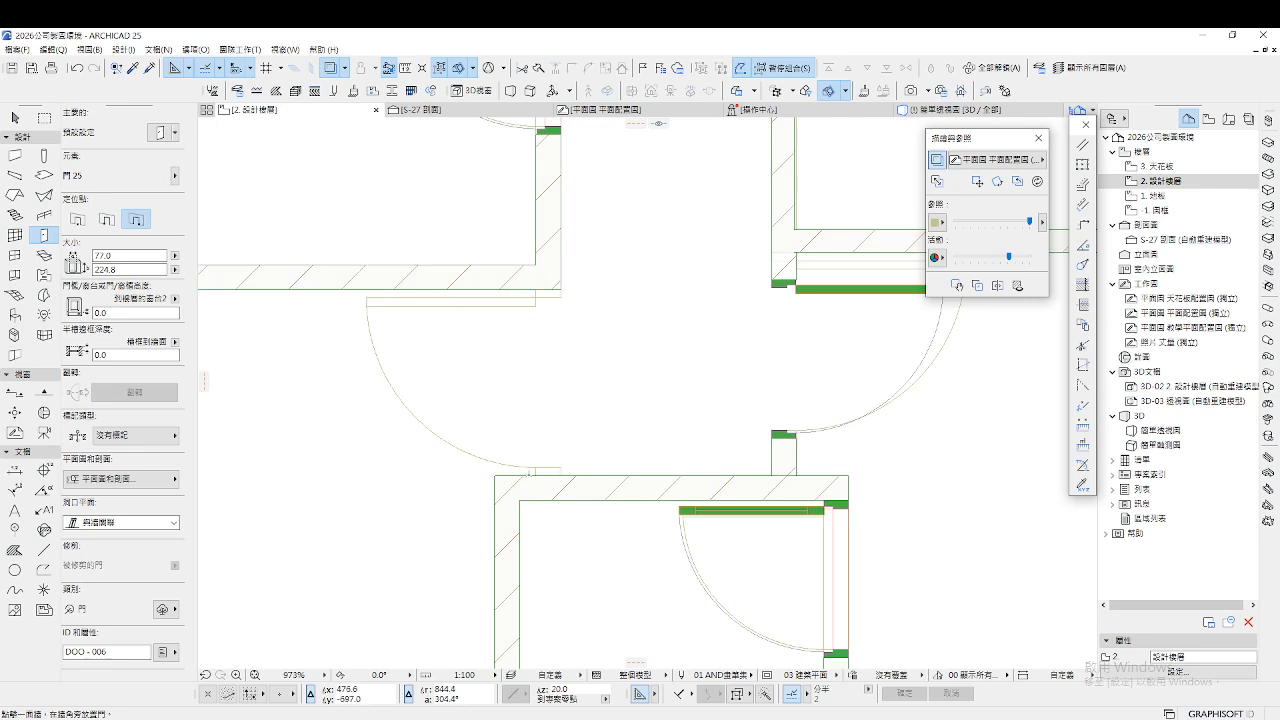
Draw a short wall from the upper wall down to the lower wall, closing the gap
shift+click(545, 268)
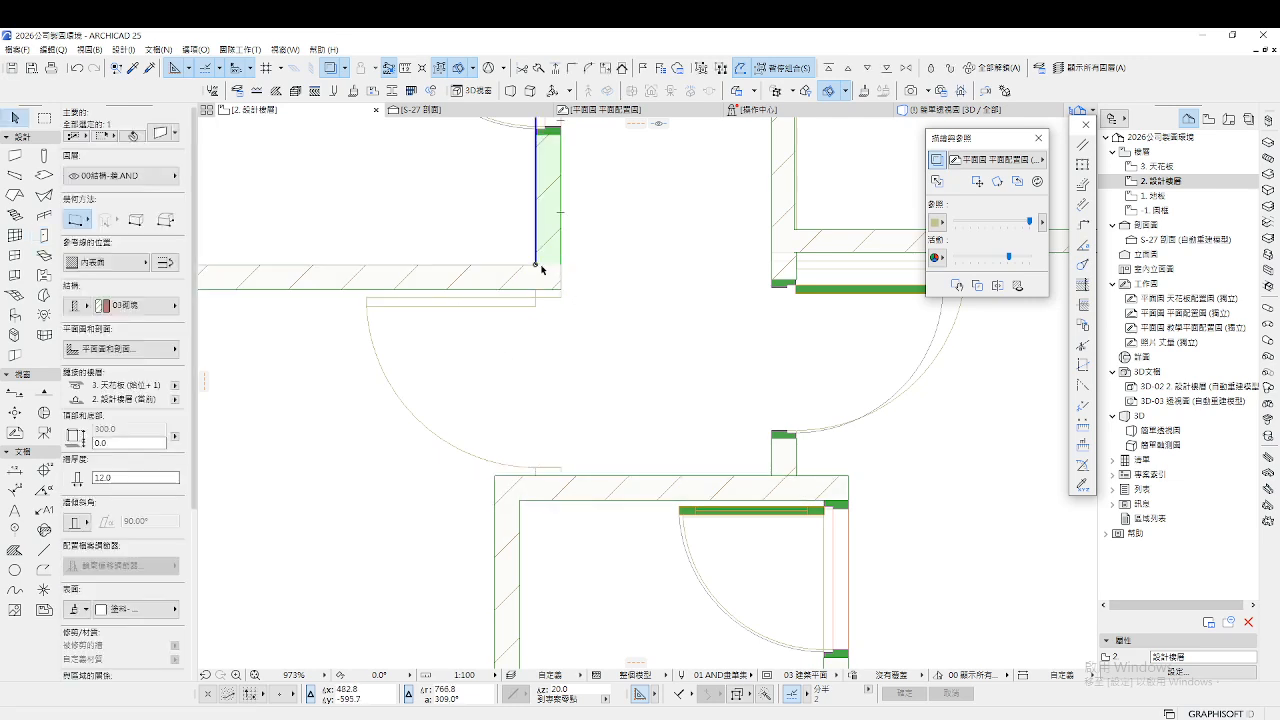
click(538, 478)
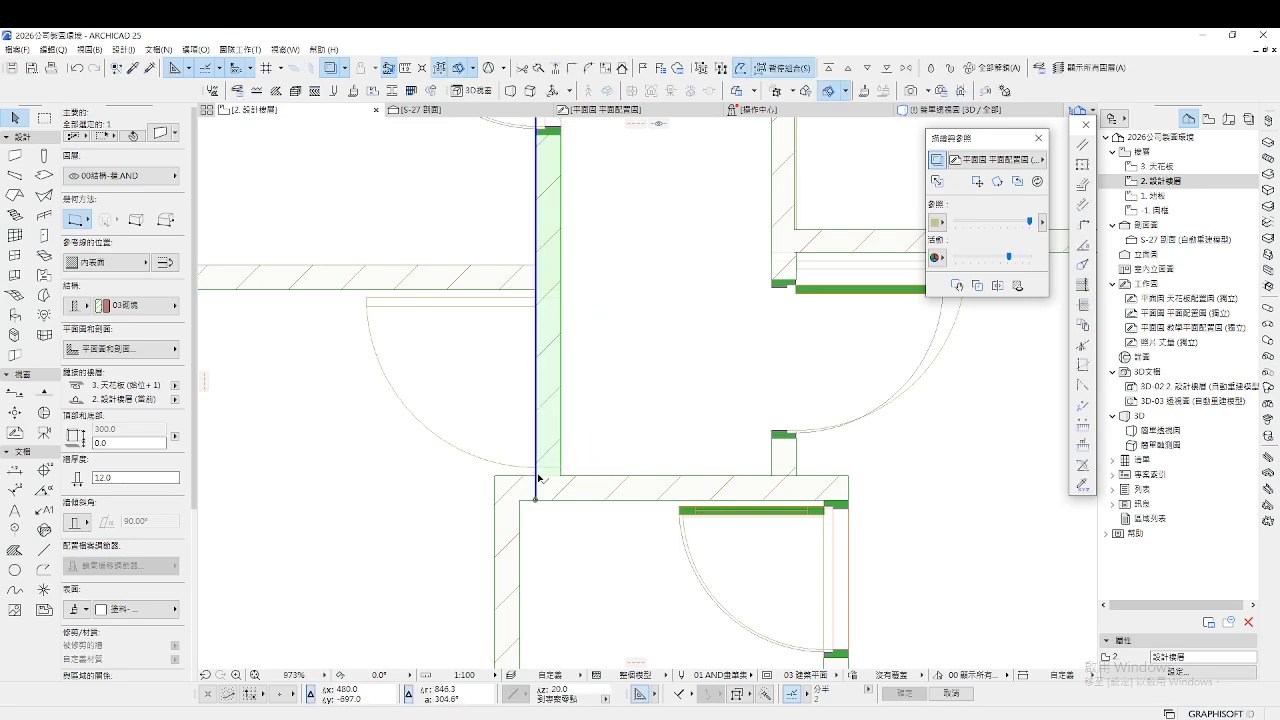
click(600, 391)
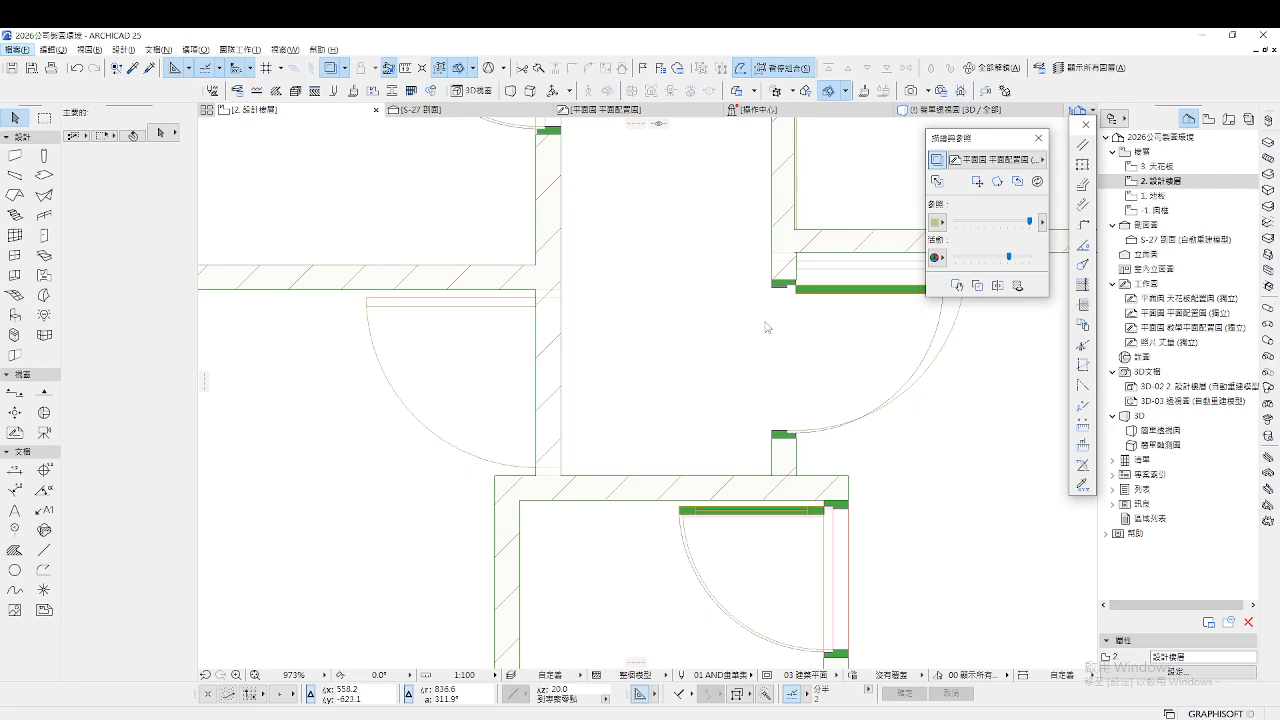
scroll(675, 352, down, 5)
scroll(735, 352, up, 5)
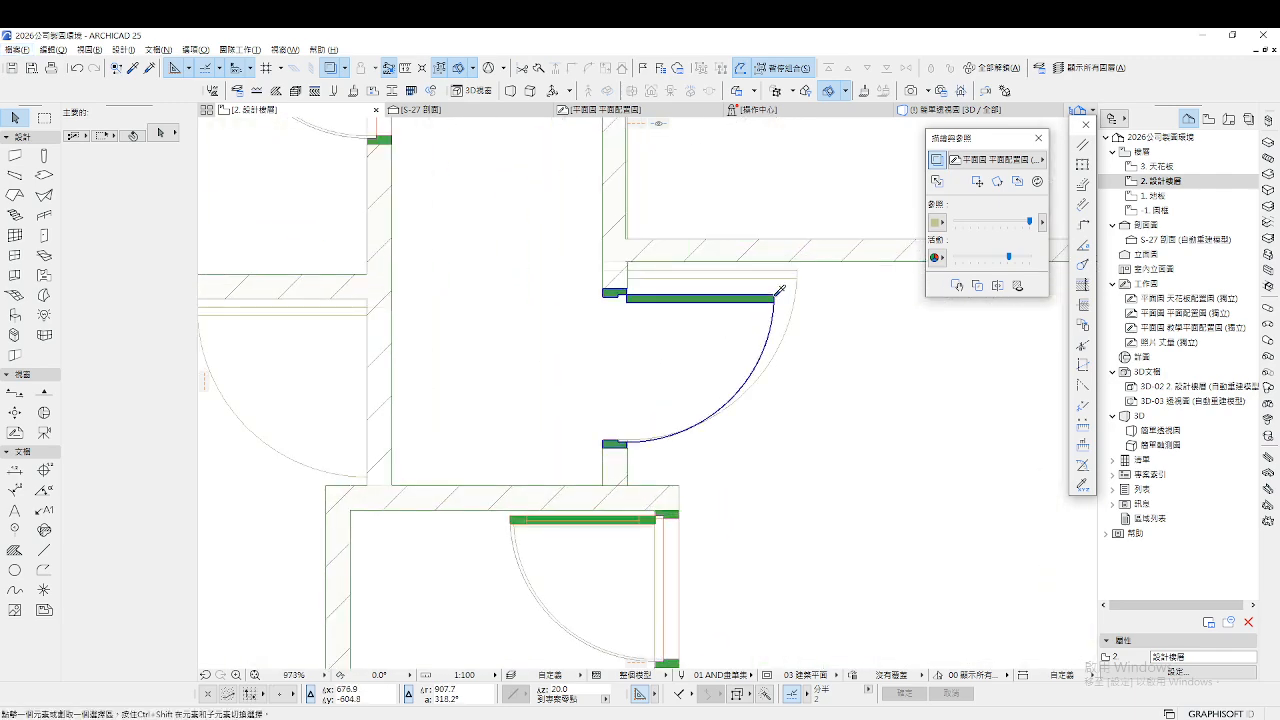
Pick up the right-hand door's settings and place a matching door in the new wall
alt+click(775, 296)
scroll(463, 341, down, 1)
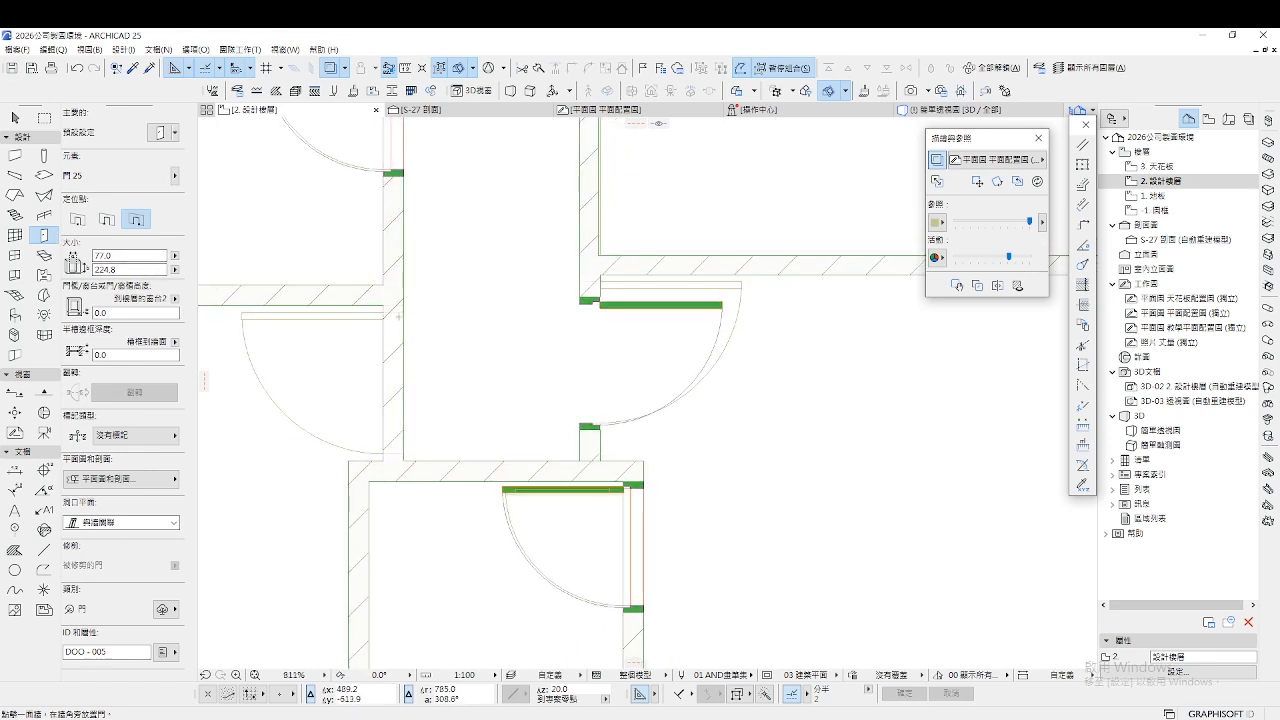
click(413, 372)
scroll(475, 413, down, 6)
scroll(521, 276, up, 4)
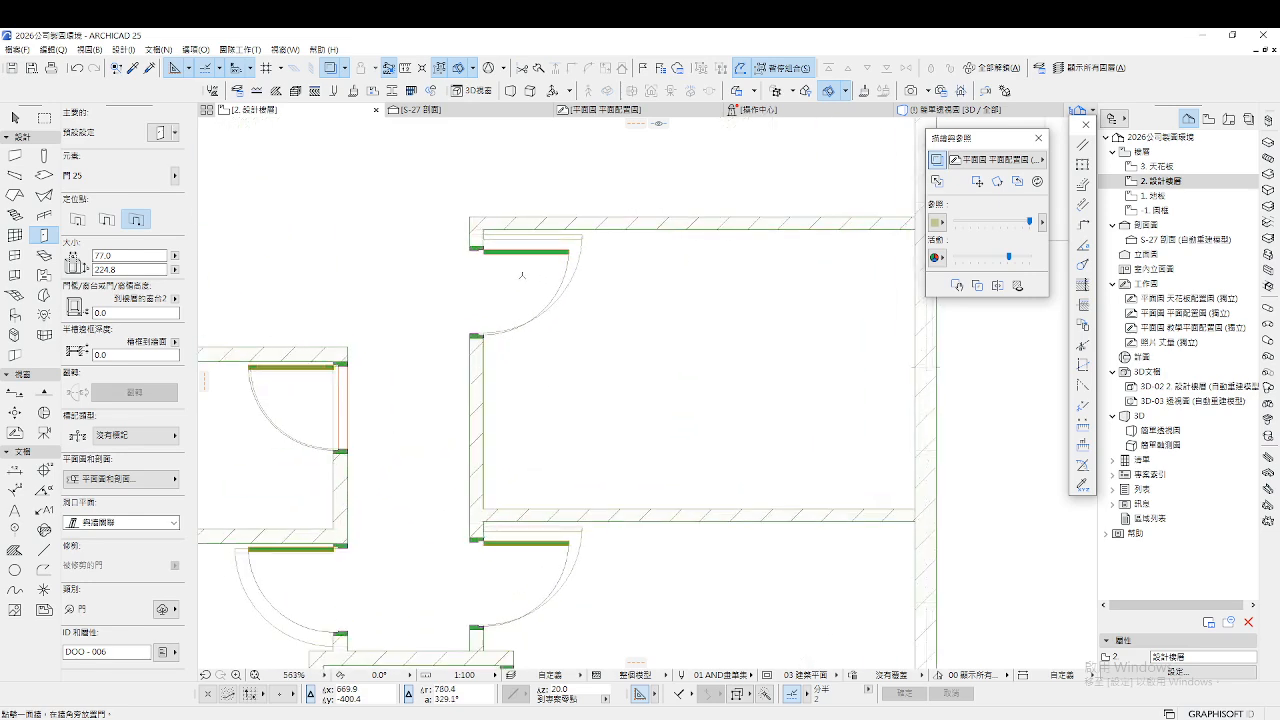
key(Escape)
Stretch the upper corridor door's edge outward, widening it to 90.5
click(470, 251)
scroll(476, 258, up, 6)
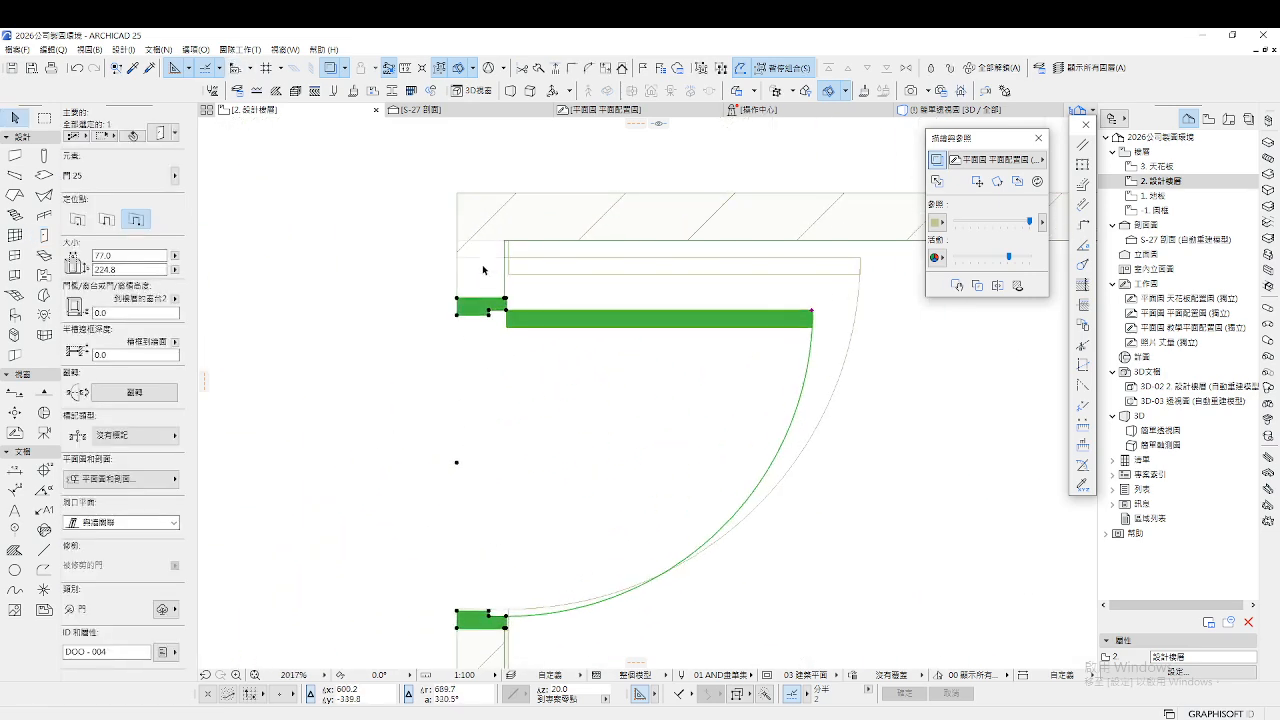
click(458, 299)
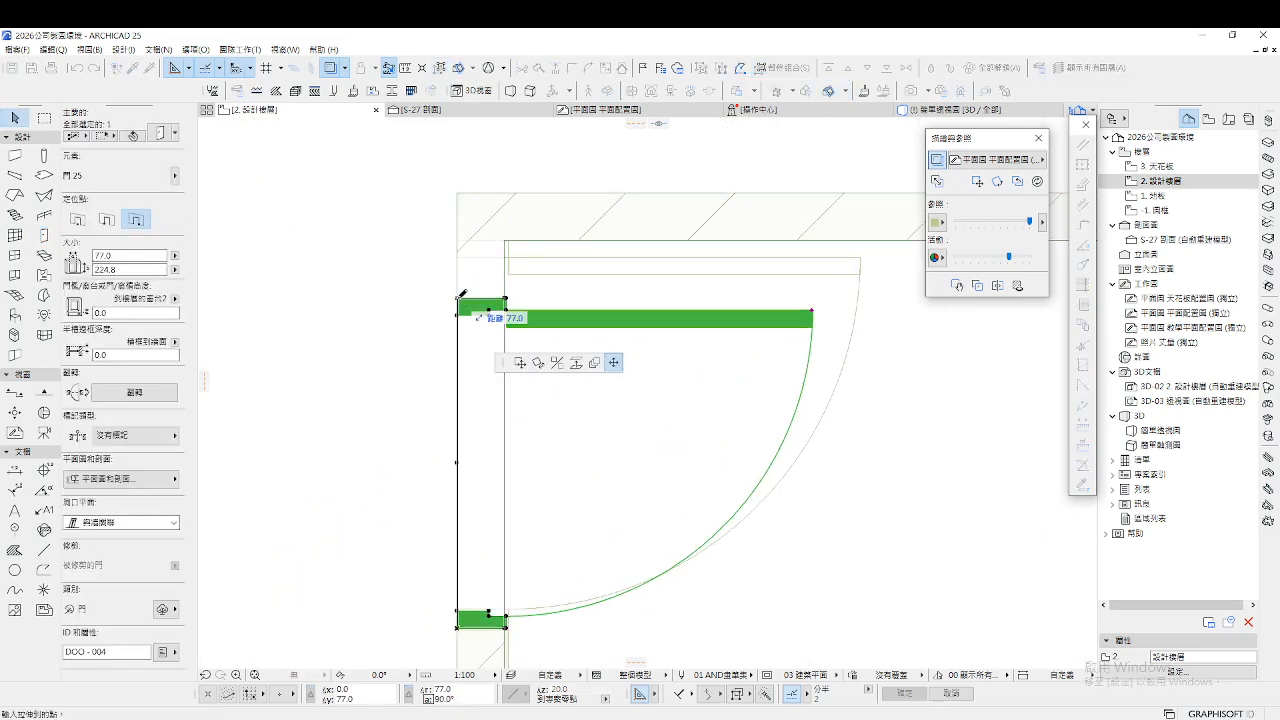
click(463, 232)
scroll(475, 538, up, 4)
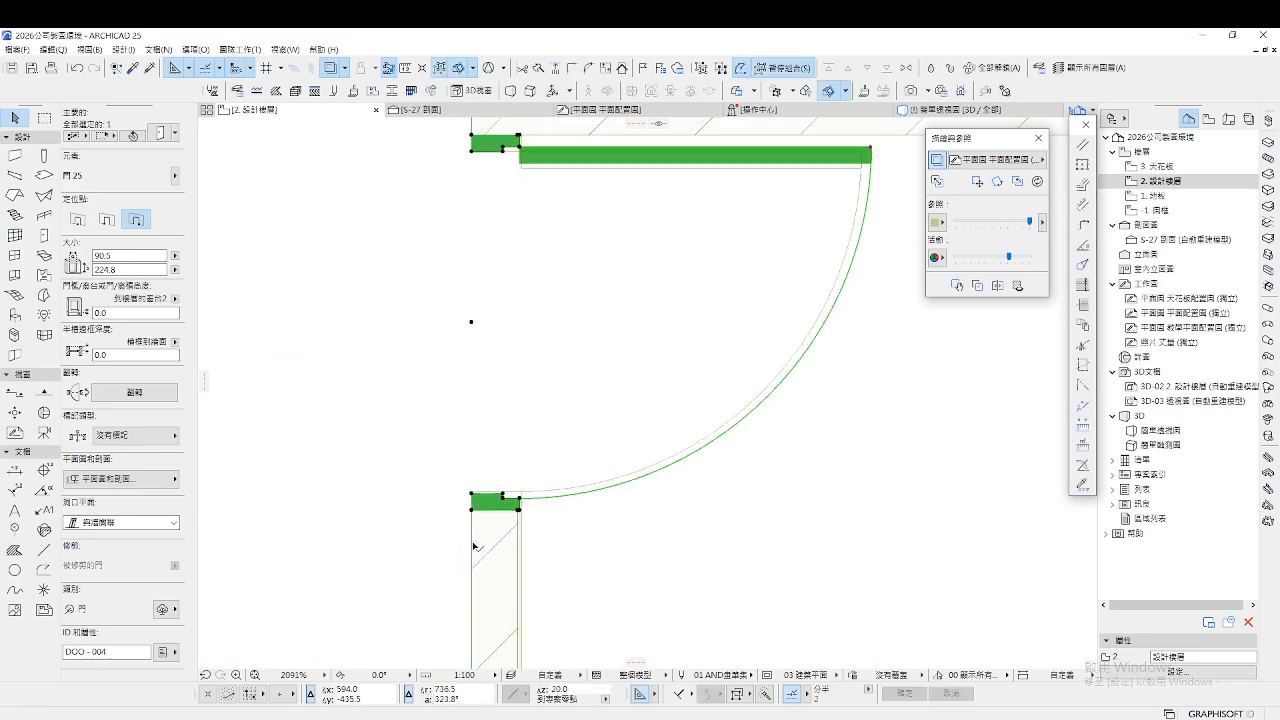
scroll(475, 538, up, 5)
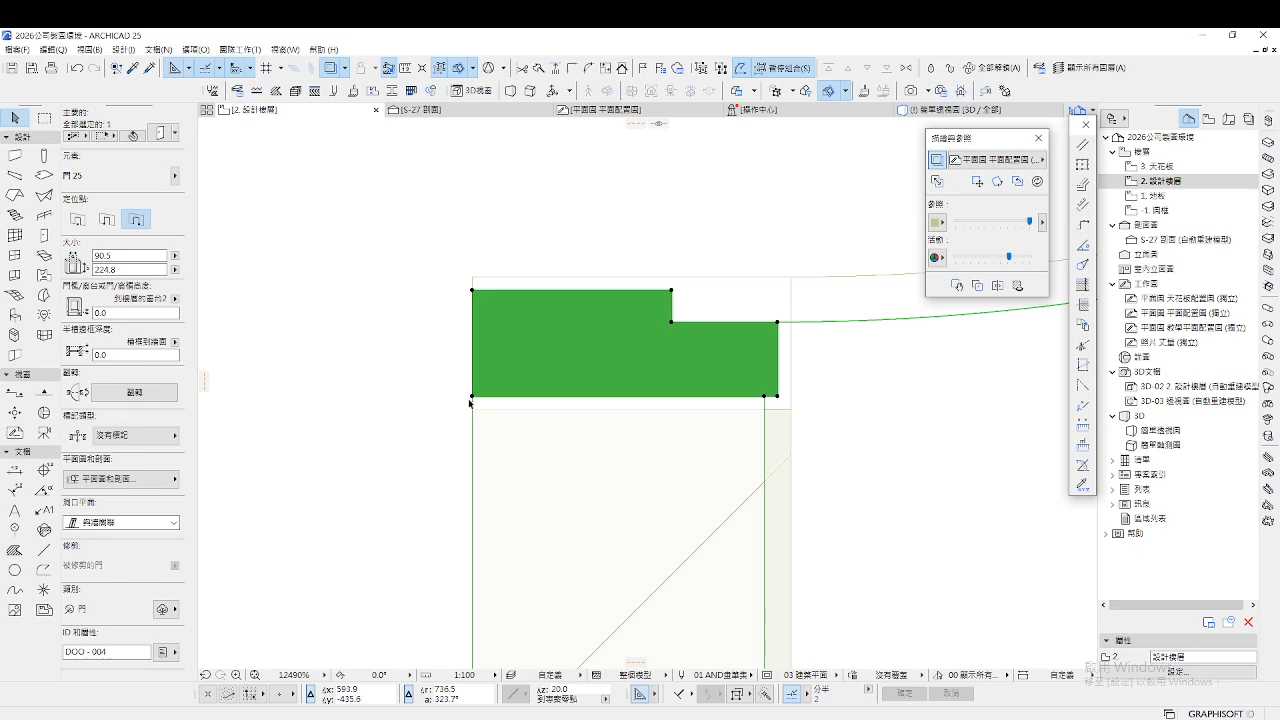
Snap that door's edge to the wall line so its width becomes 91.0
click(472, 396)
click(473, 409)
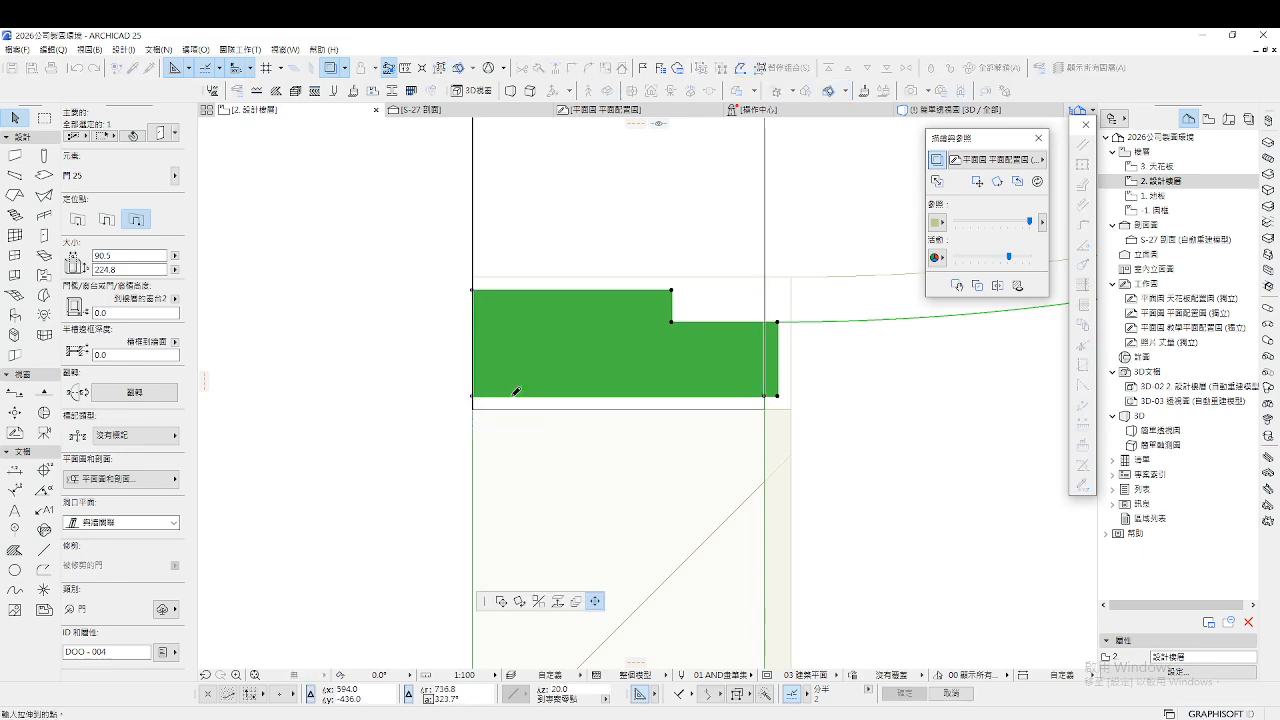
scroll(597, 297, down, 4)
scroll(610, 245, down, 7)
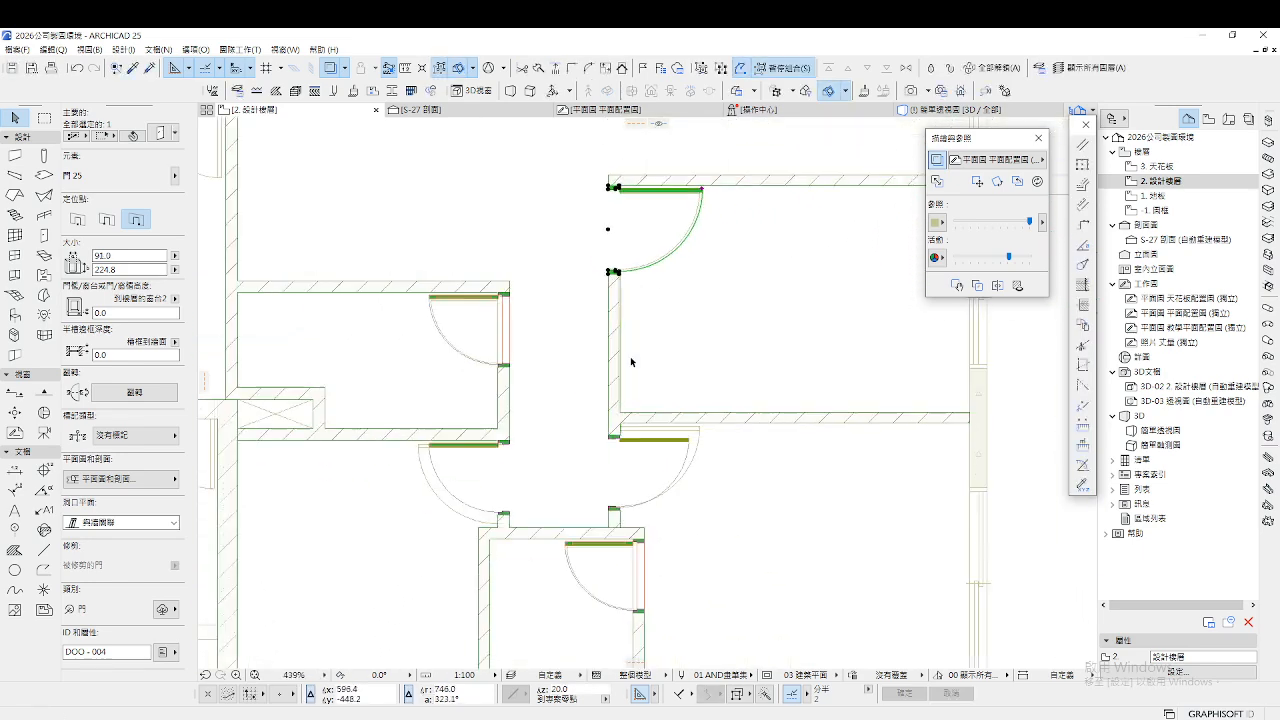
scroll(651, 408, up, 3)
key(Escape)
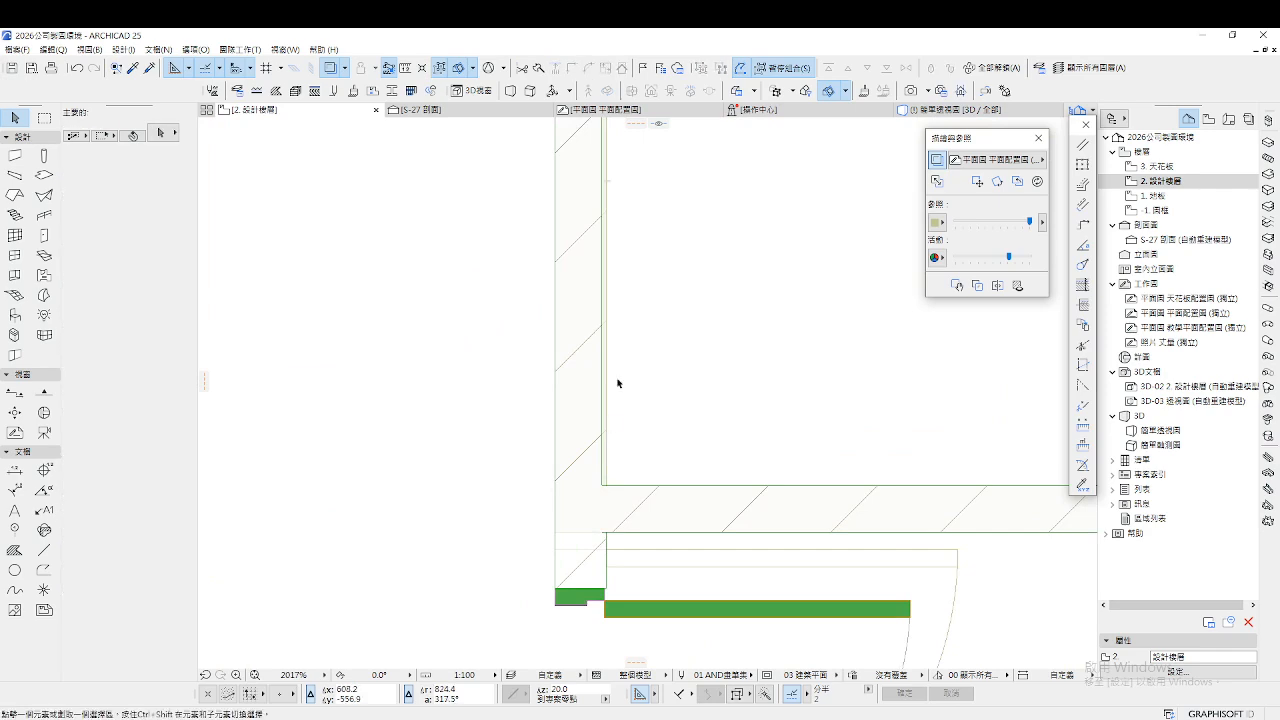
scroll(622, 358, down, 3)
scroll(623, 526, down, 2)
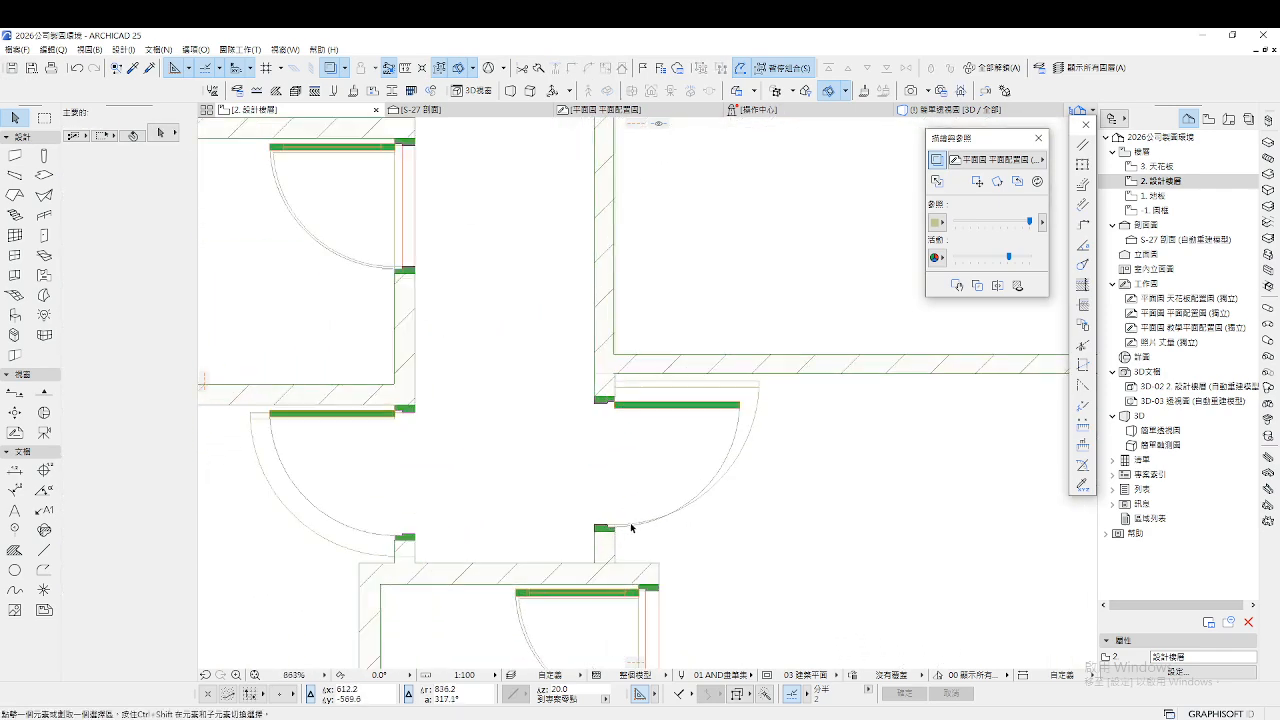
scroll(624, 539, up, 4)
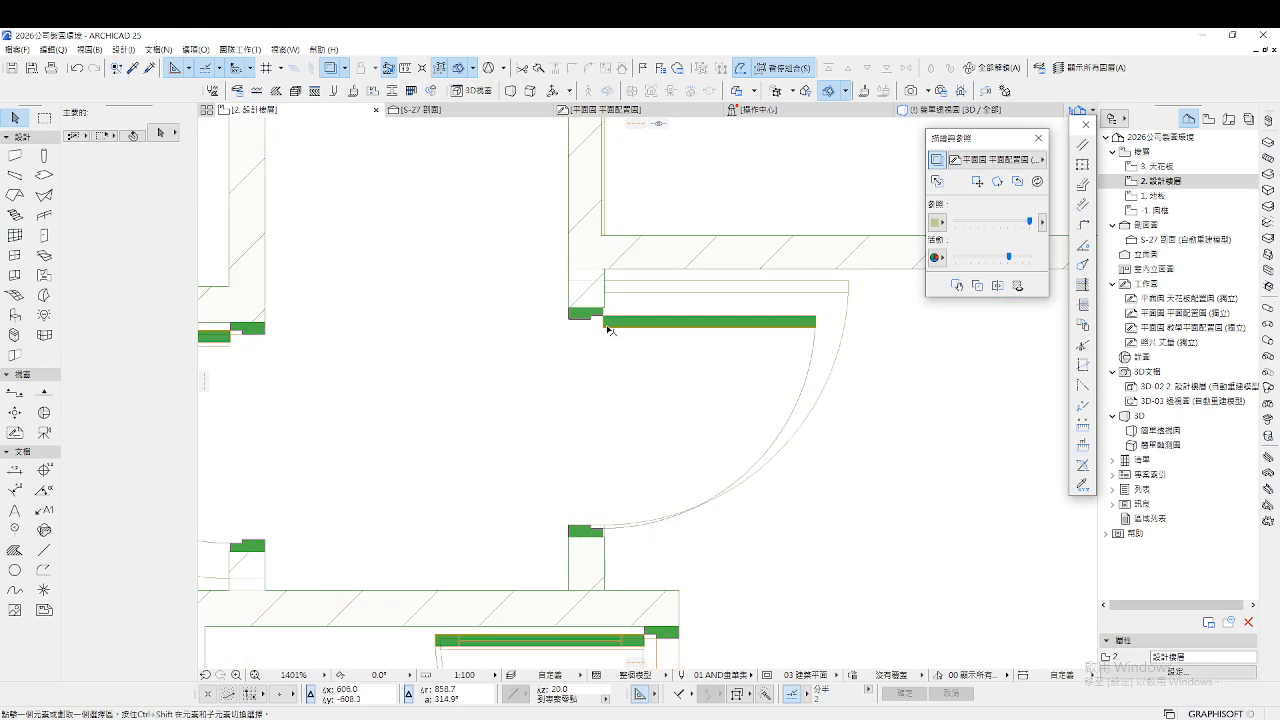
Select the next corridor door and stretch its edge toward the wall
click(571, 312)
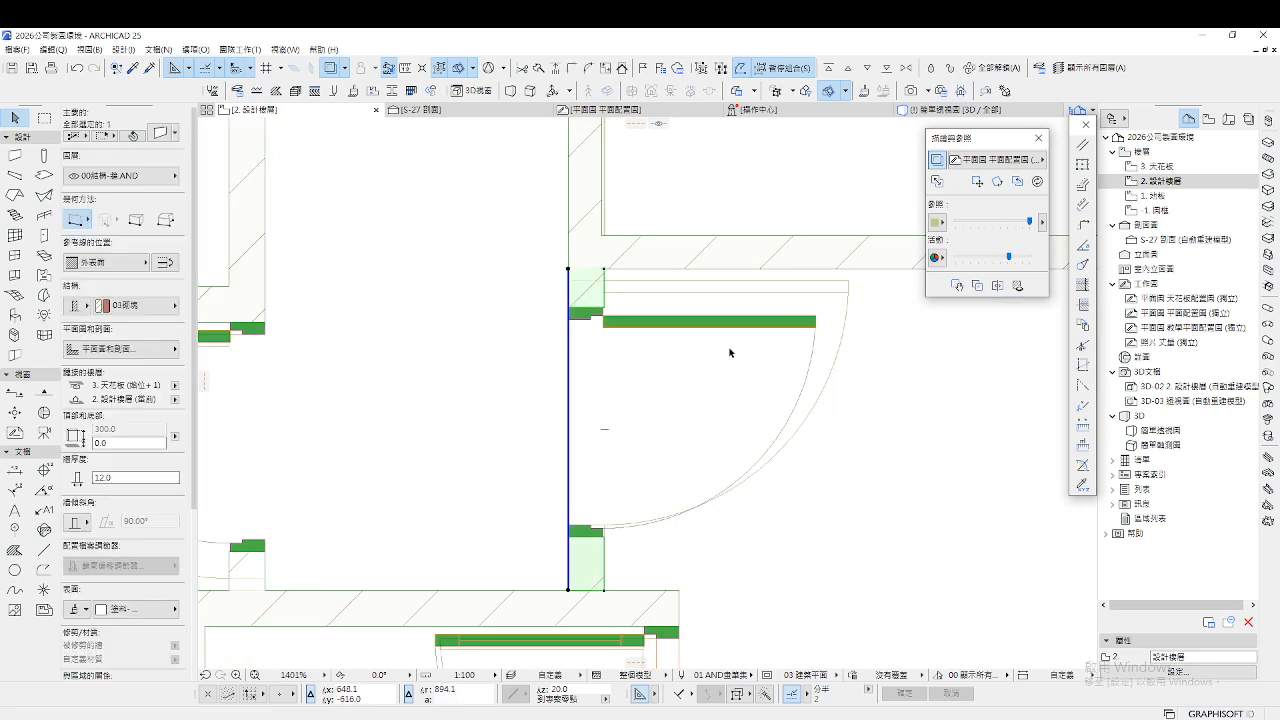
key(Escape)
click(817, 321)
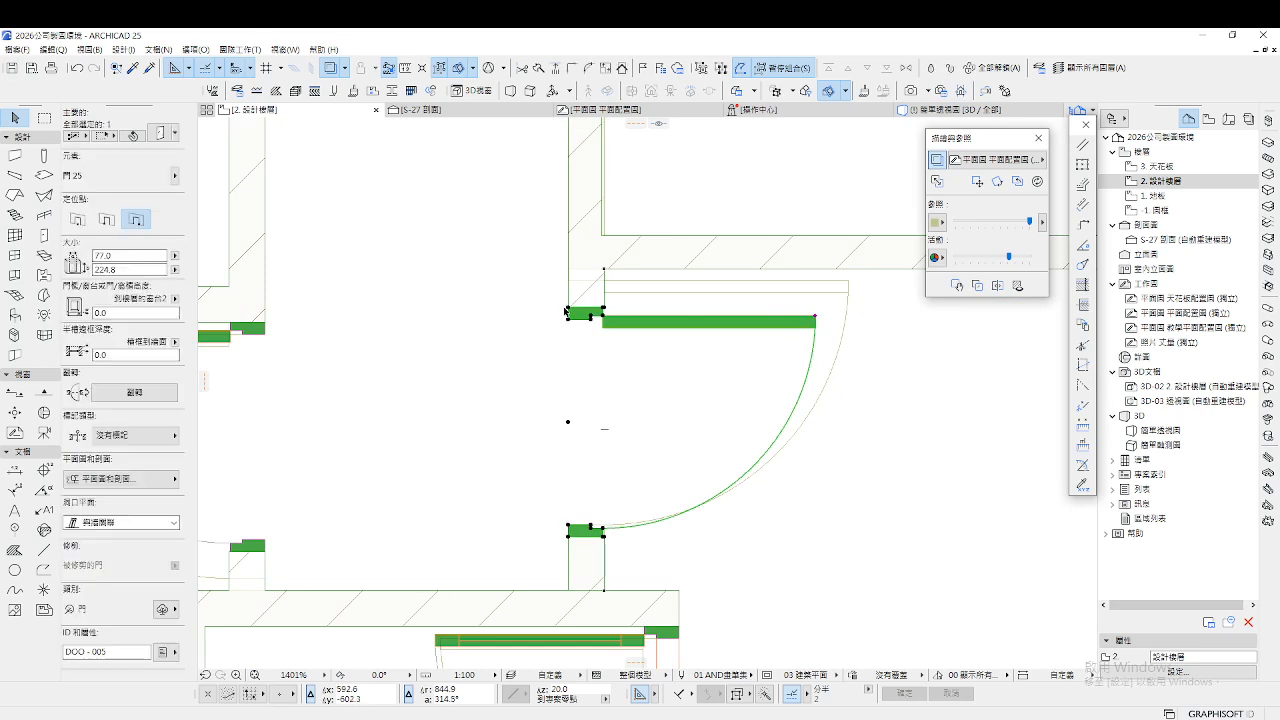
click(568, 307)
click(569, 269)
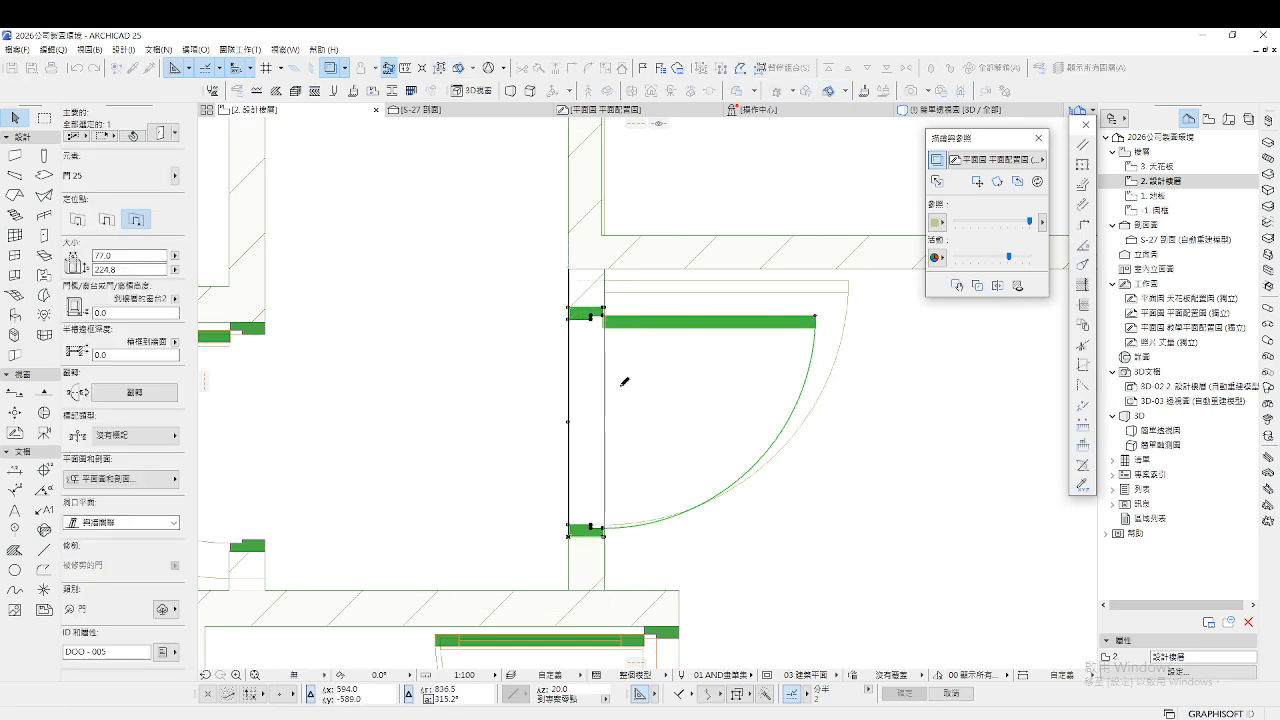
scroll(600, 553, up, 8)
scroll(748, 492, down, 11)
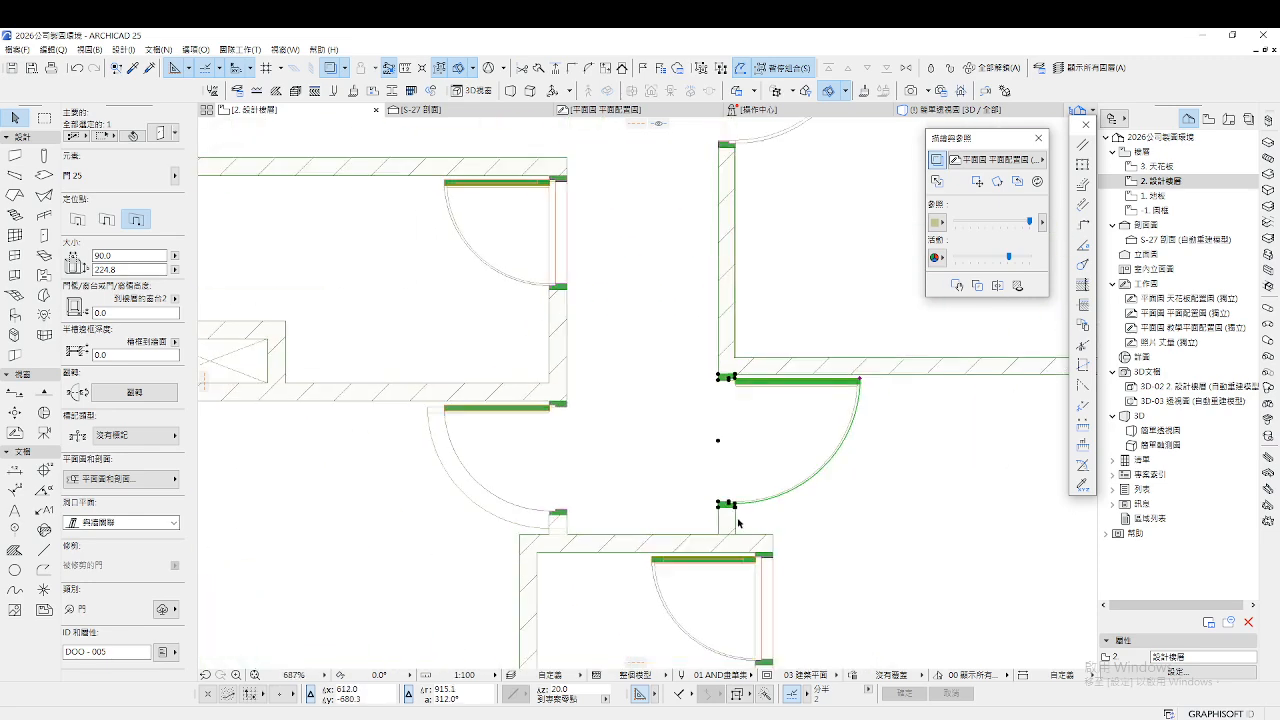
scroll(730, 480, up, 5)
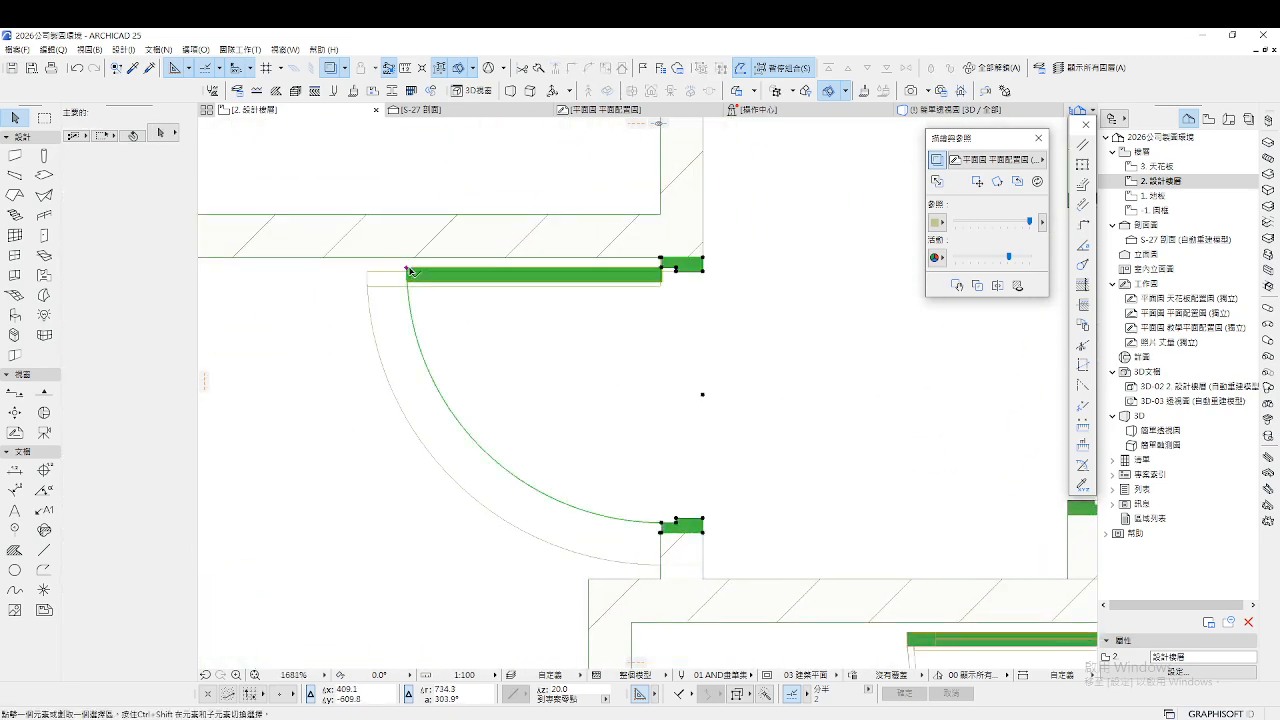
scroll(705, 562, up, 5)
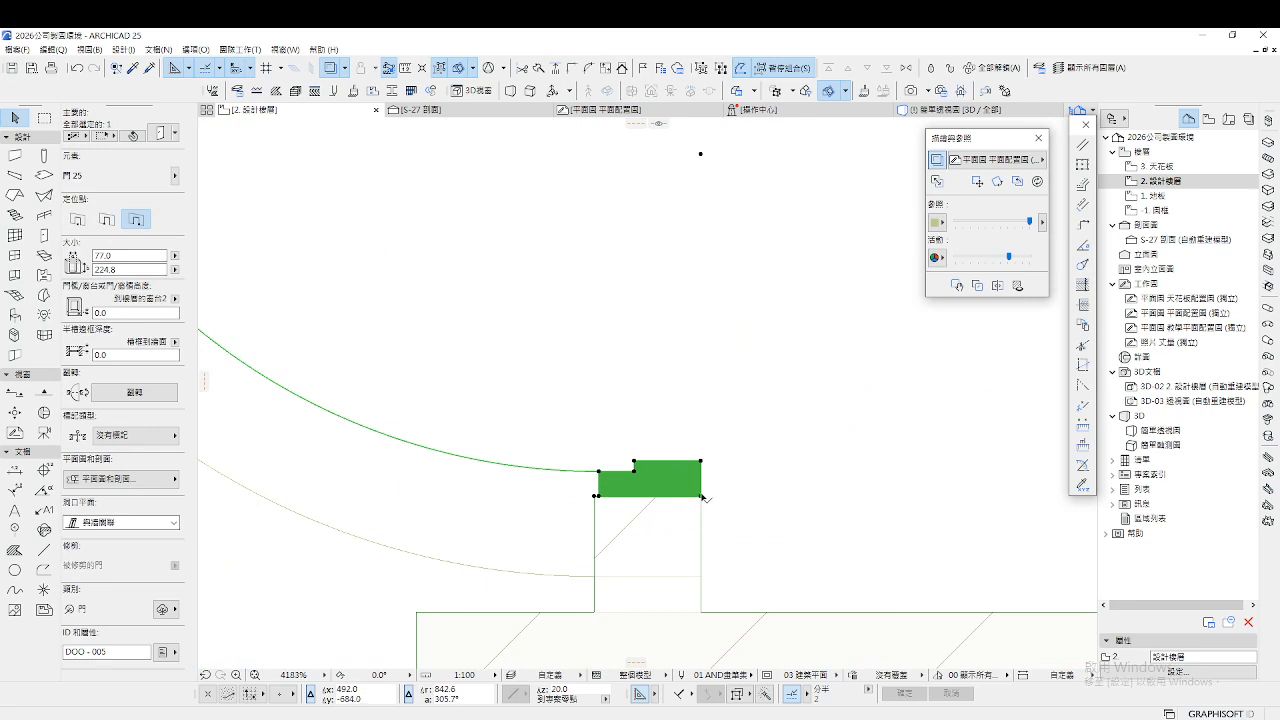
Stretch that door's jamb further, from 86.0 up to a width of 90.0
click(702, 496)
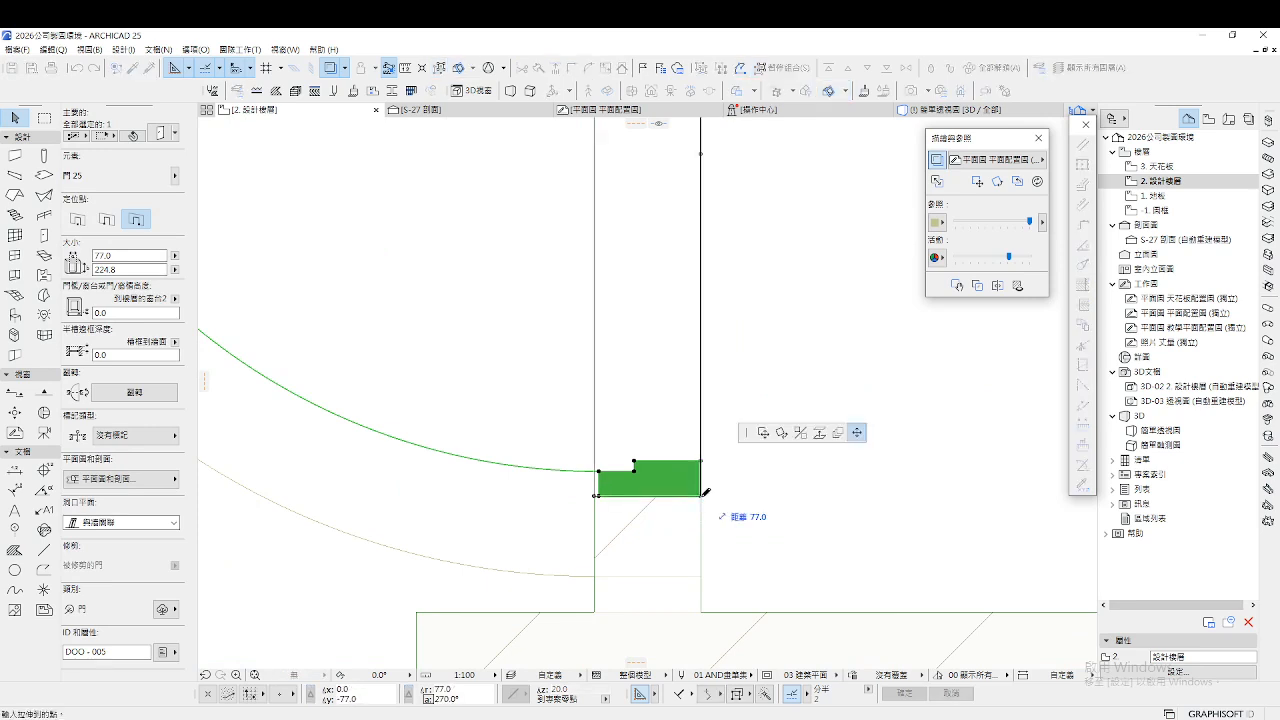
click(705, 572)
scroll(686, 480, down, 4)
scroll(696, 478, up, 3)
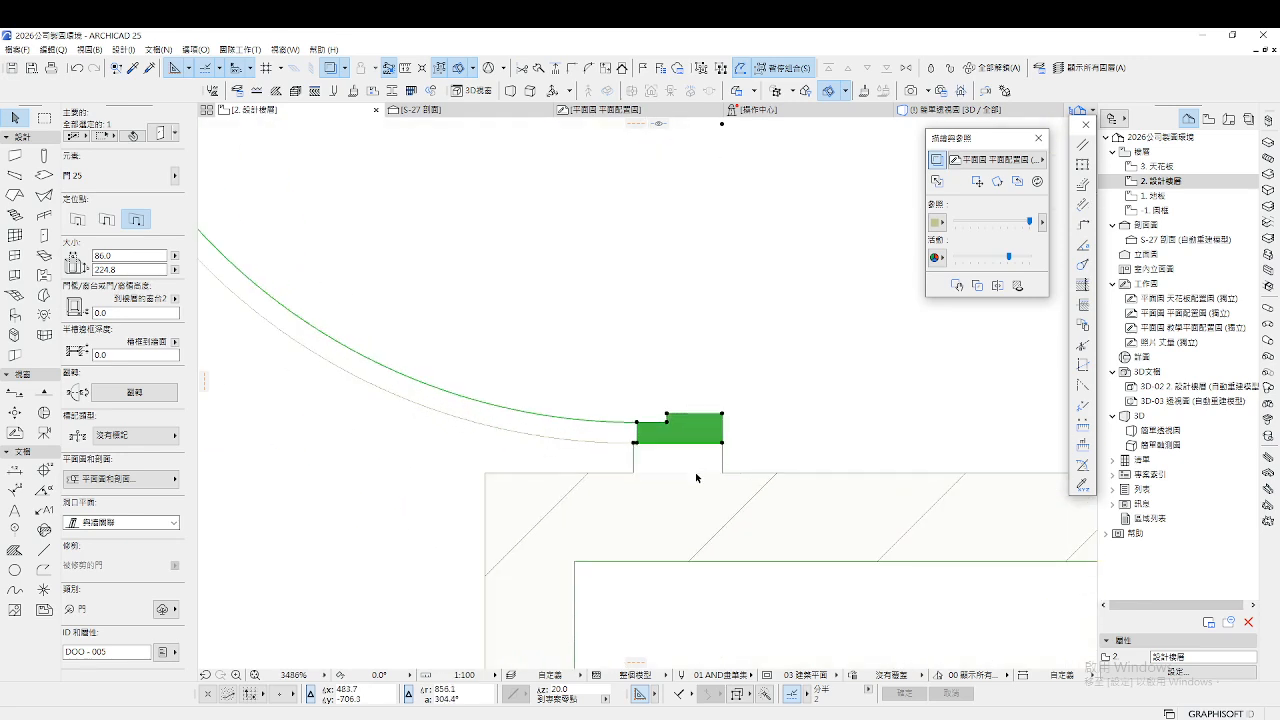
click(725, 444)
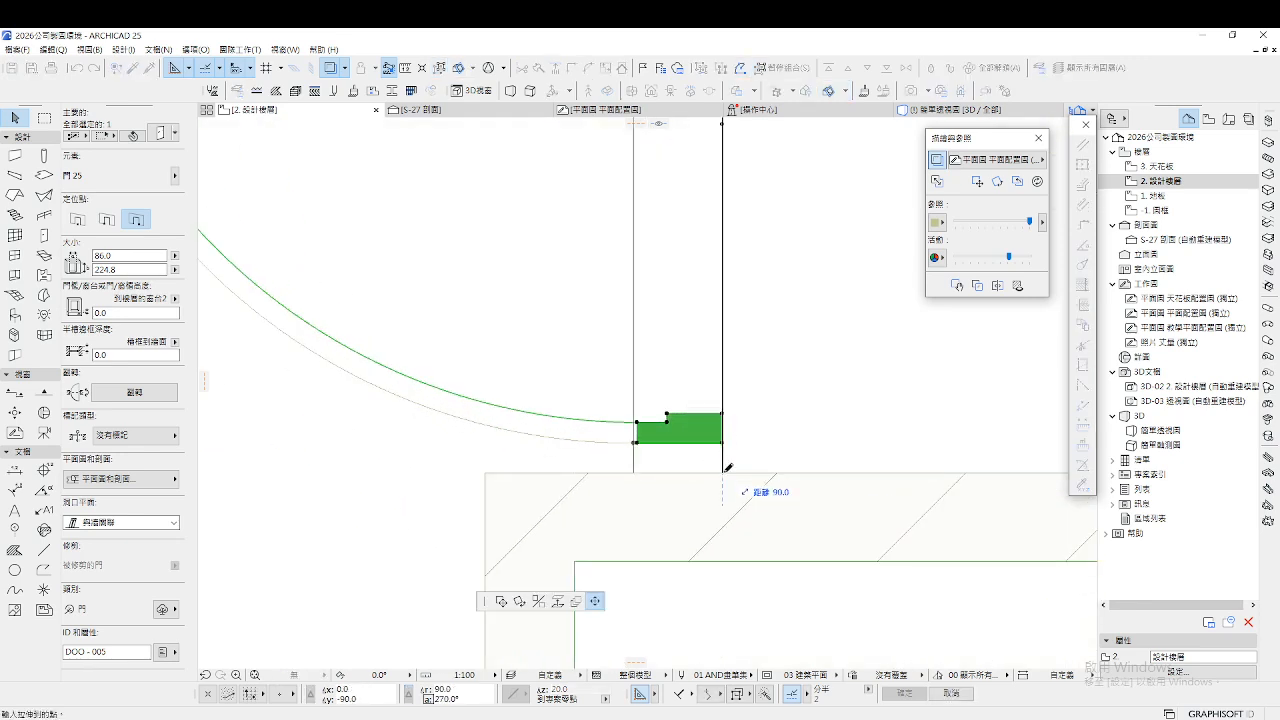
click(582, 420)
scroll(590, 480, down, 6)
scroll(591, 515, down, 4)
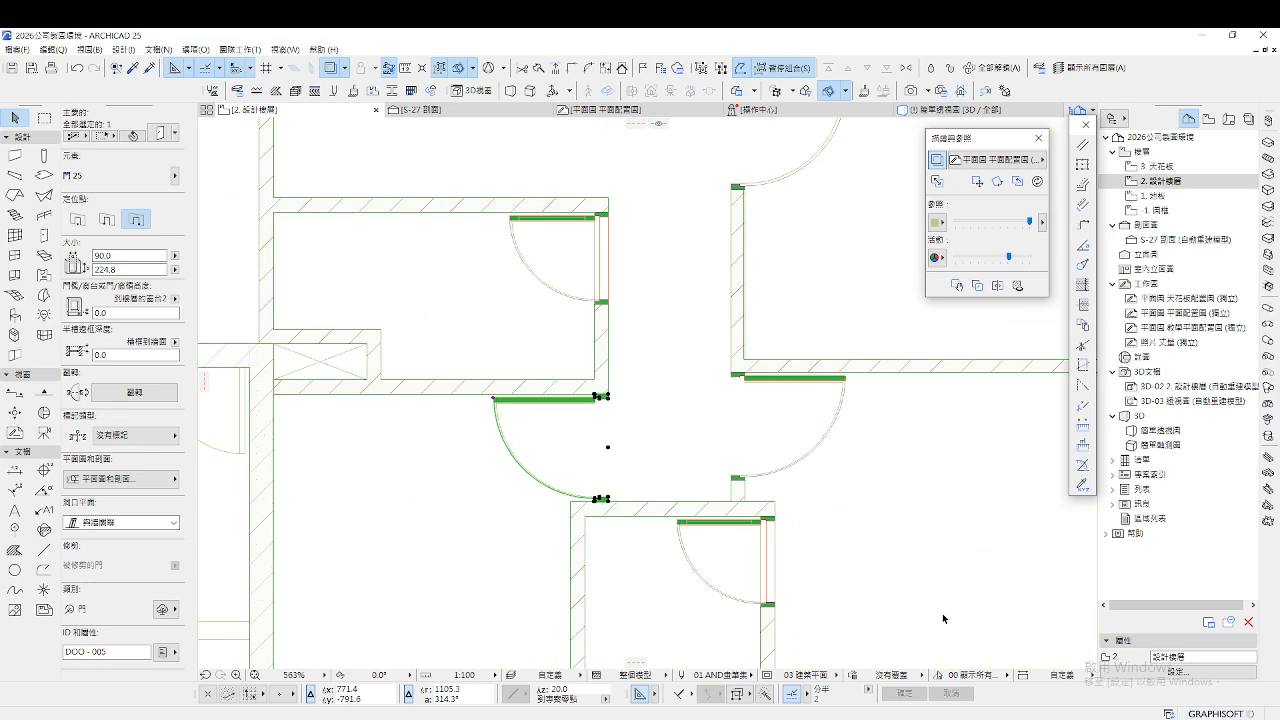
click(697, 401)
Walk the corridor in 3D Explore mode and select the widened 91.0 × 224.8 wooden door
key(F3)
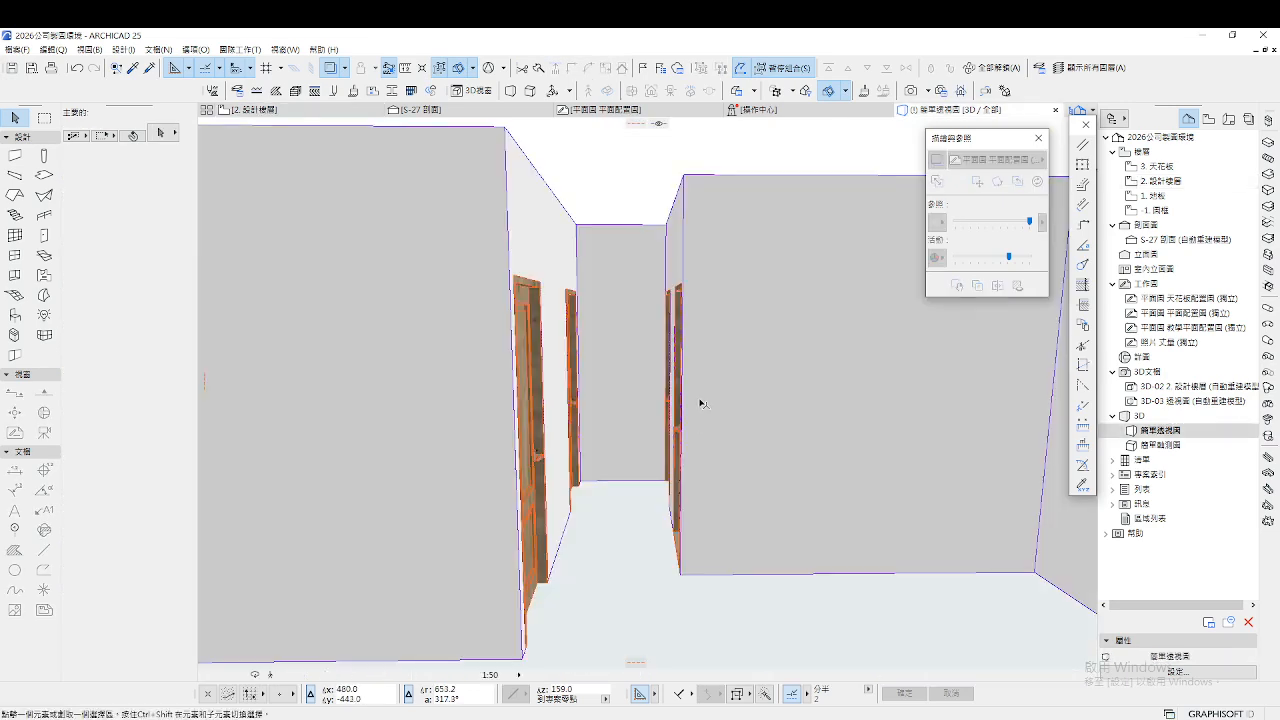
click(269, 674)
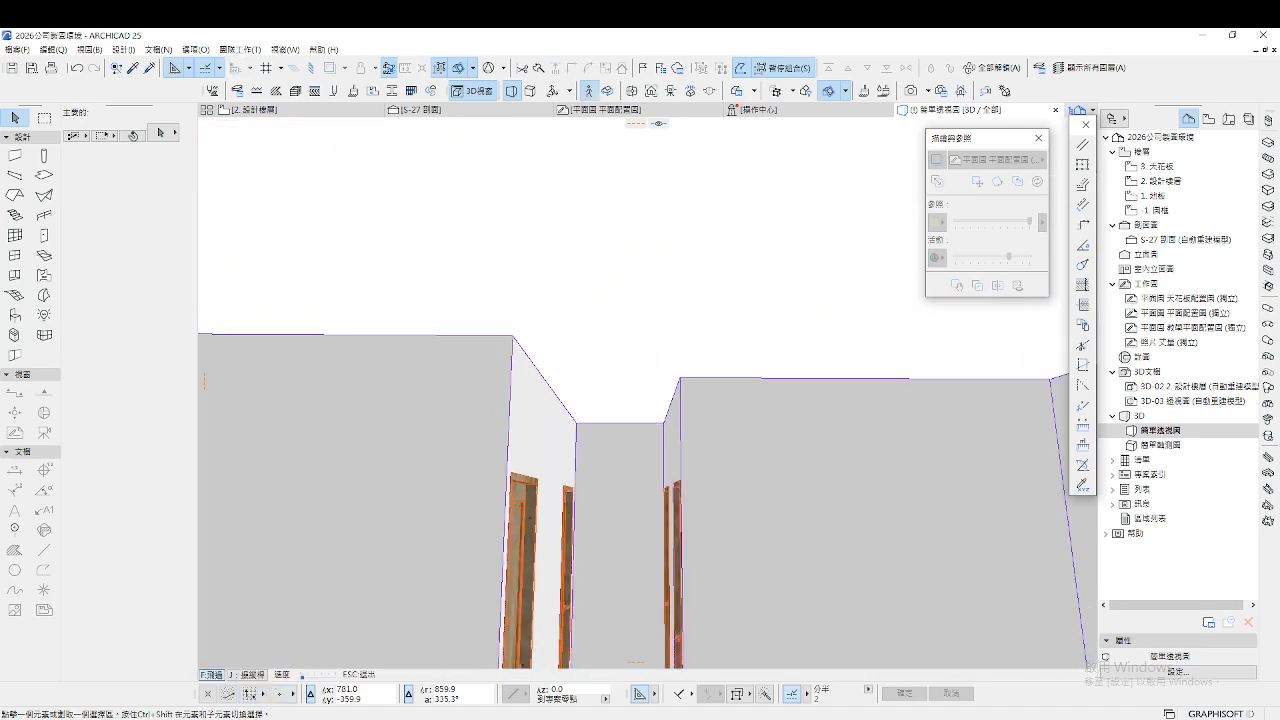
key(w)
key(s)
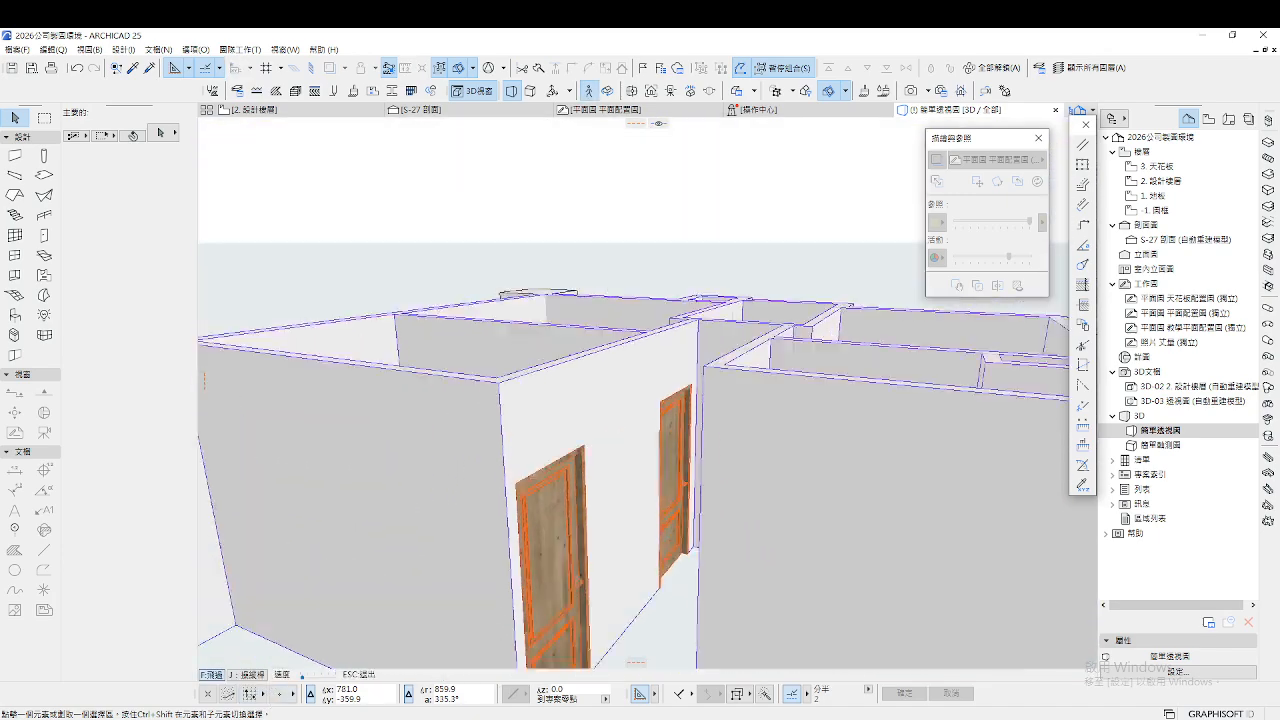
key(a)
key(w)
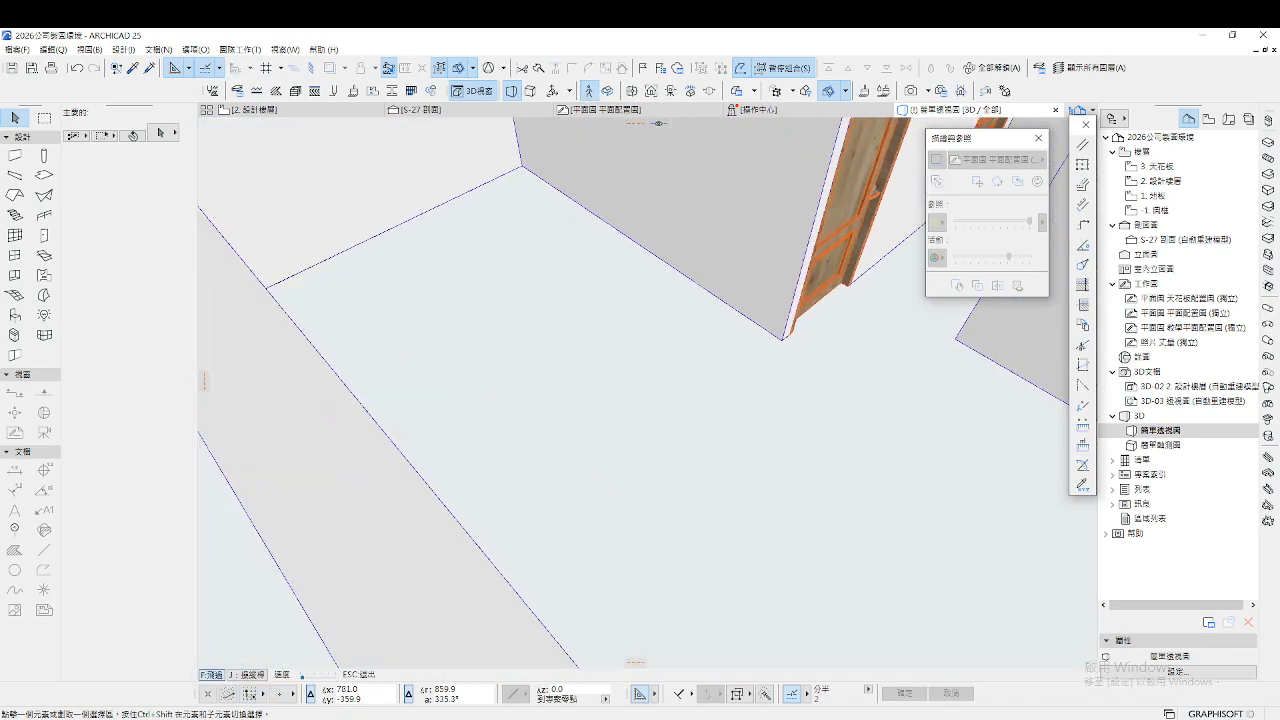
key(s)
key(Escape)
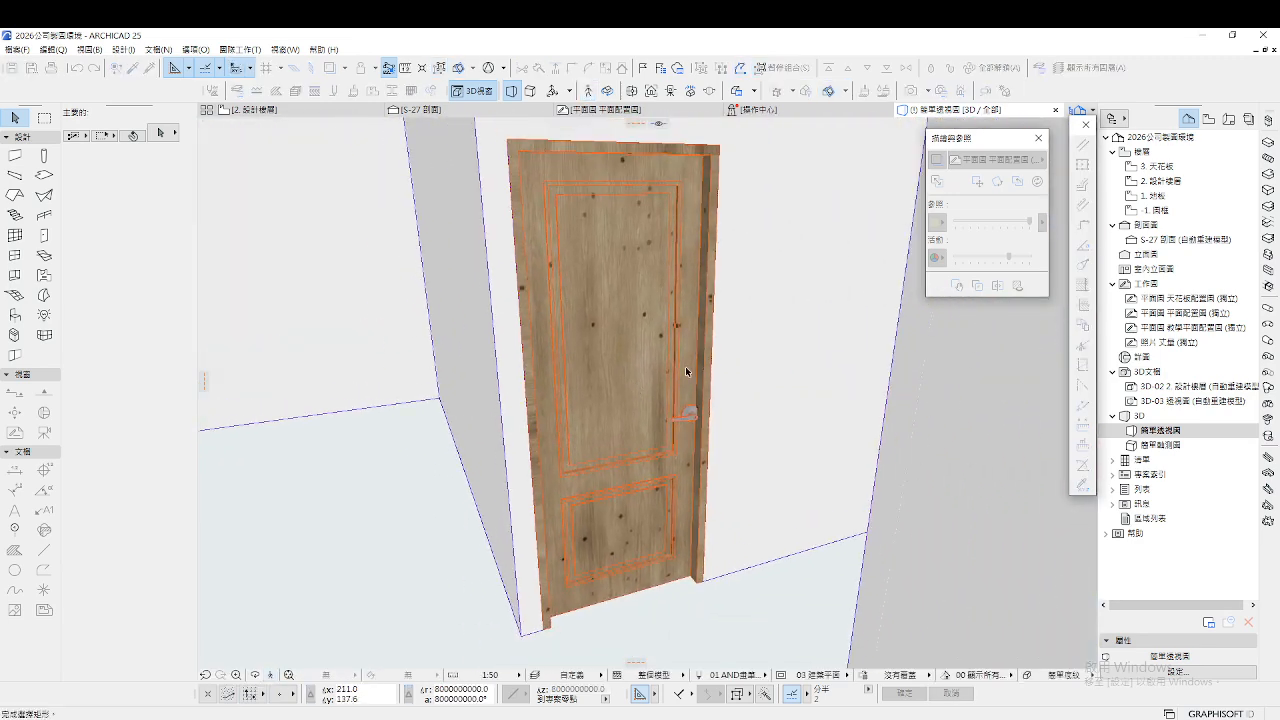
click(660, 337)
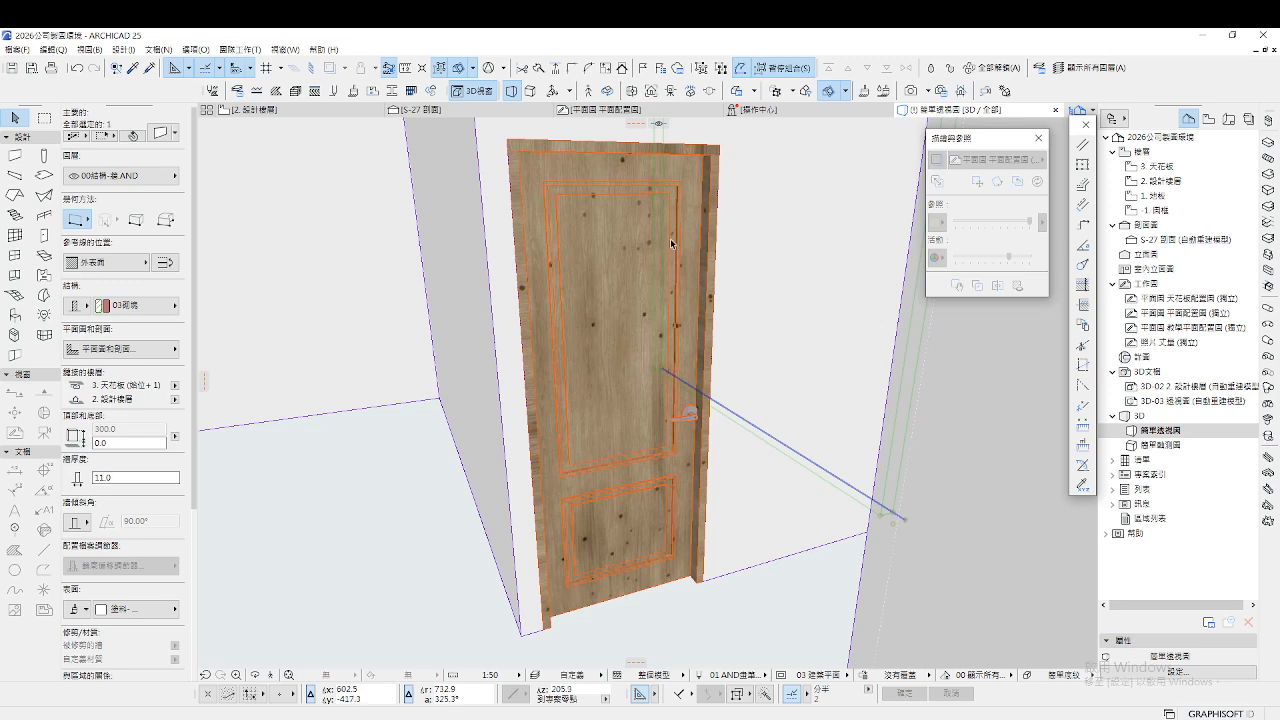
click(618, 358)
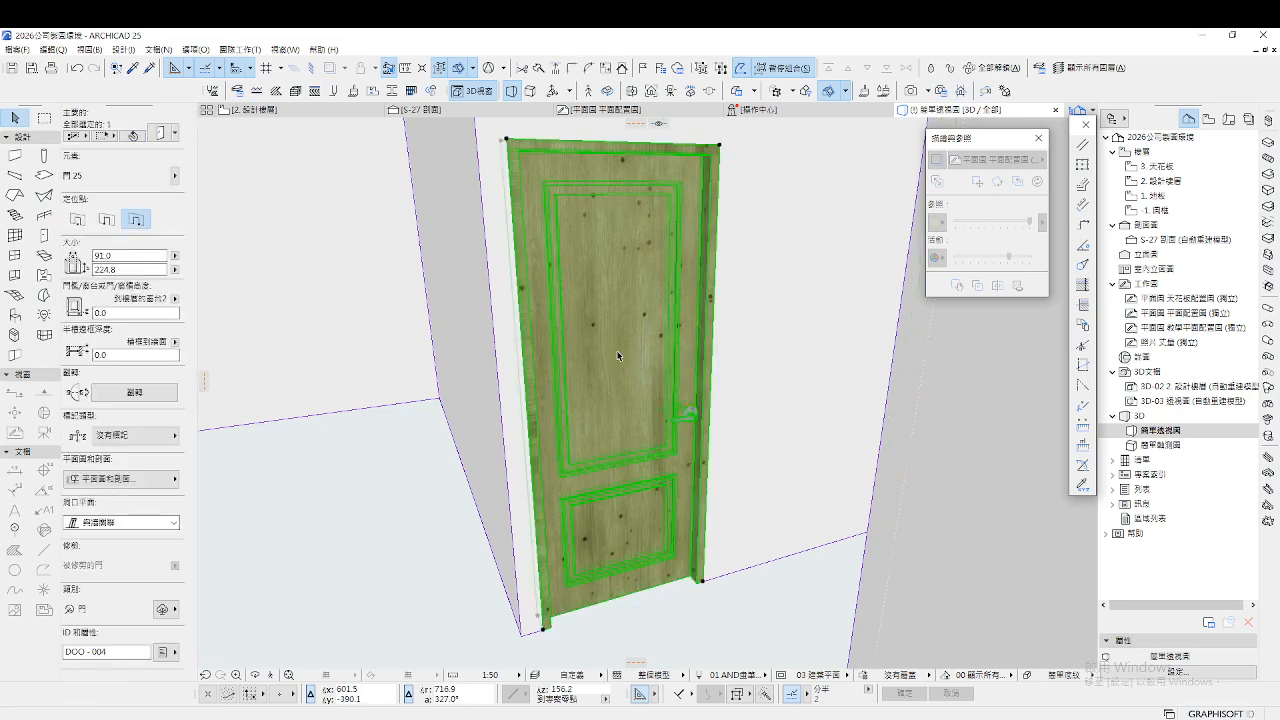
Set the selected door's 3D opening angle to 80° and deselect it
double_click(618, 357)
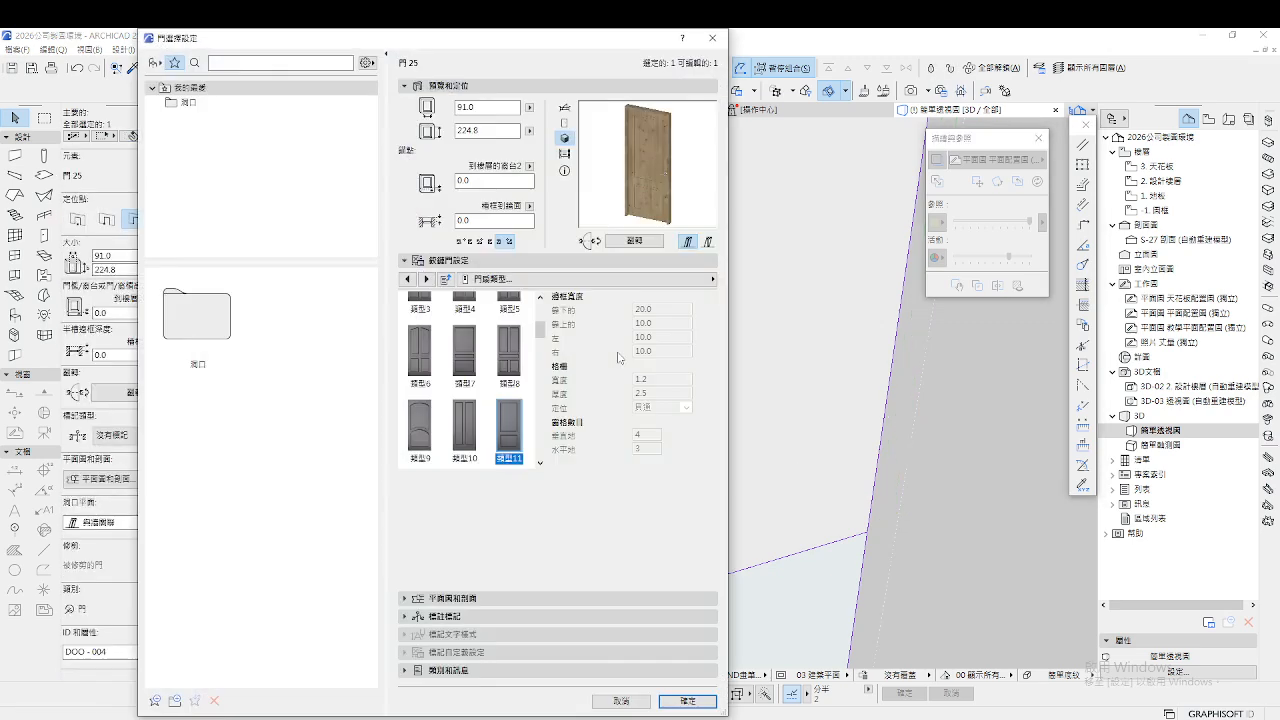
click(660, 280)
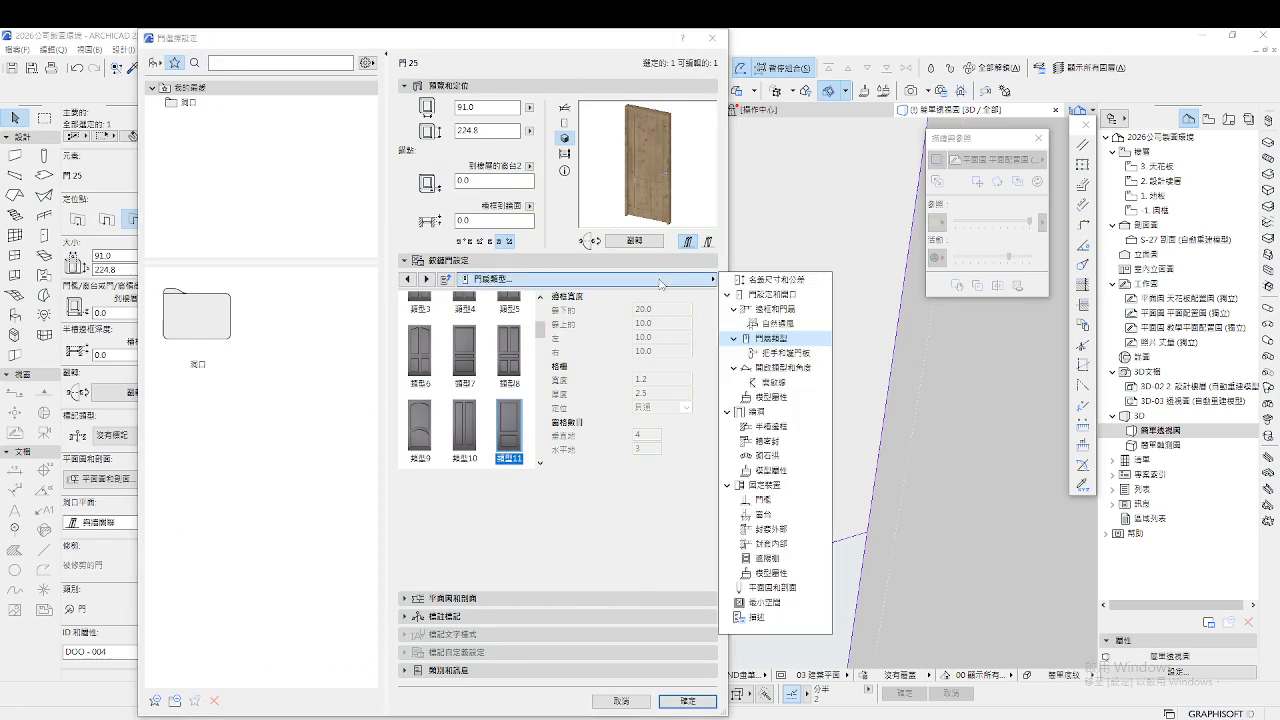
click(780, 367)
click(670, 340)
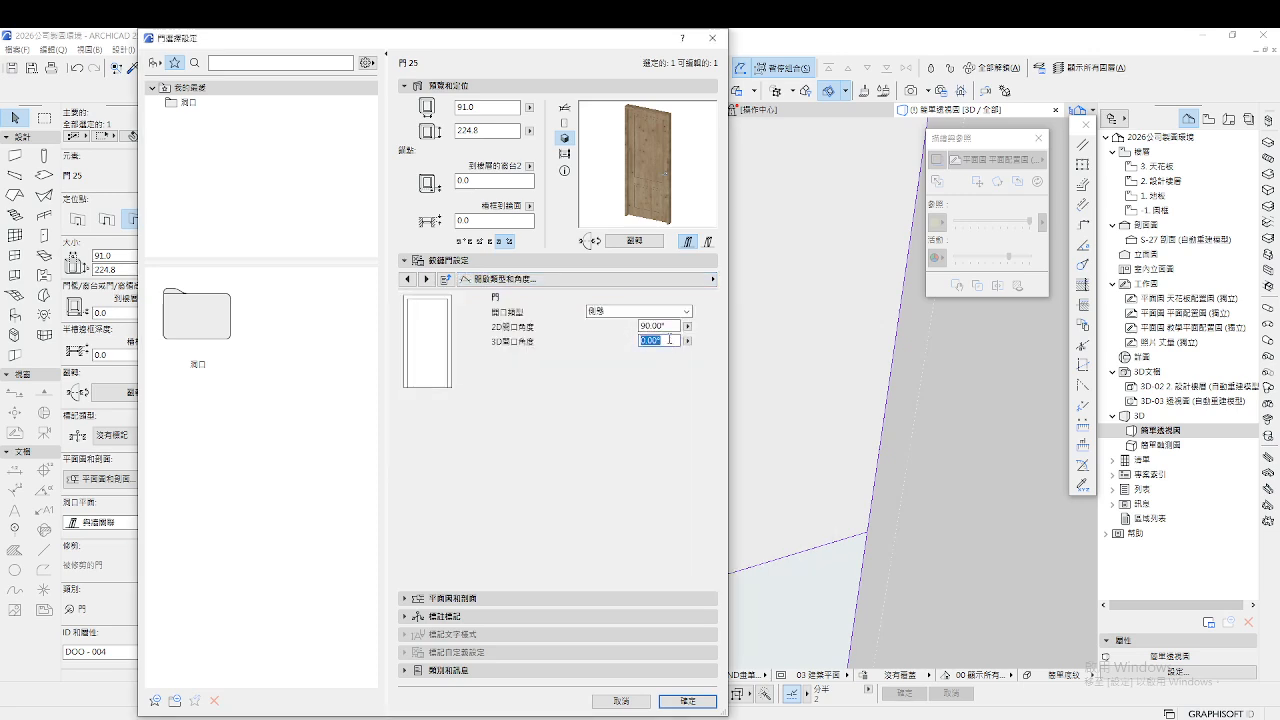
text(80)
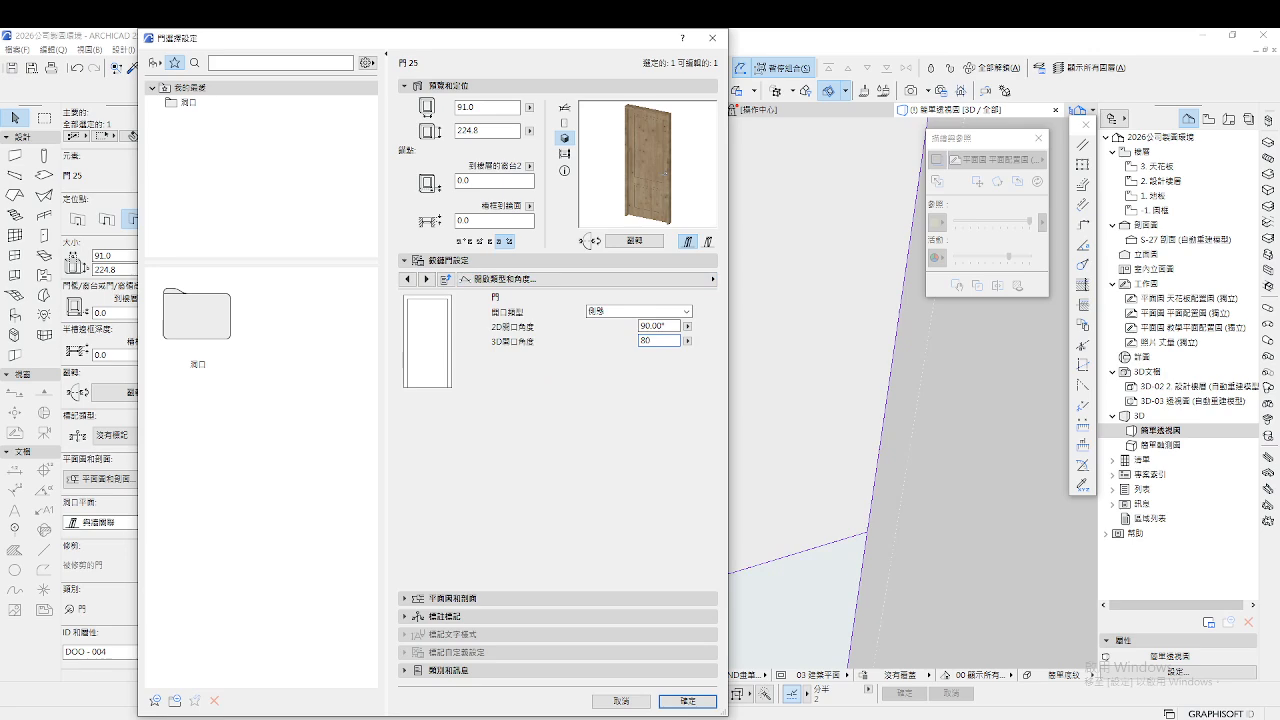
click(689, 703)
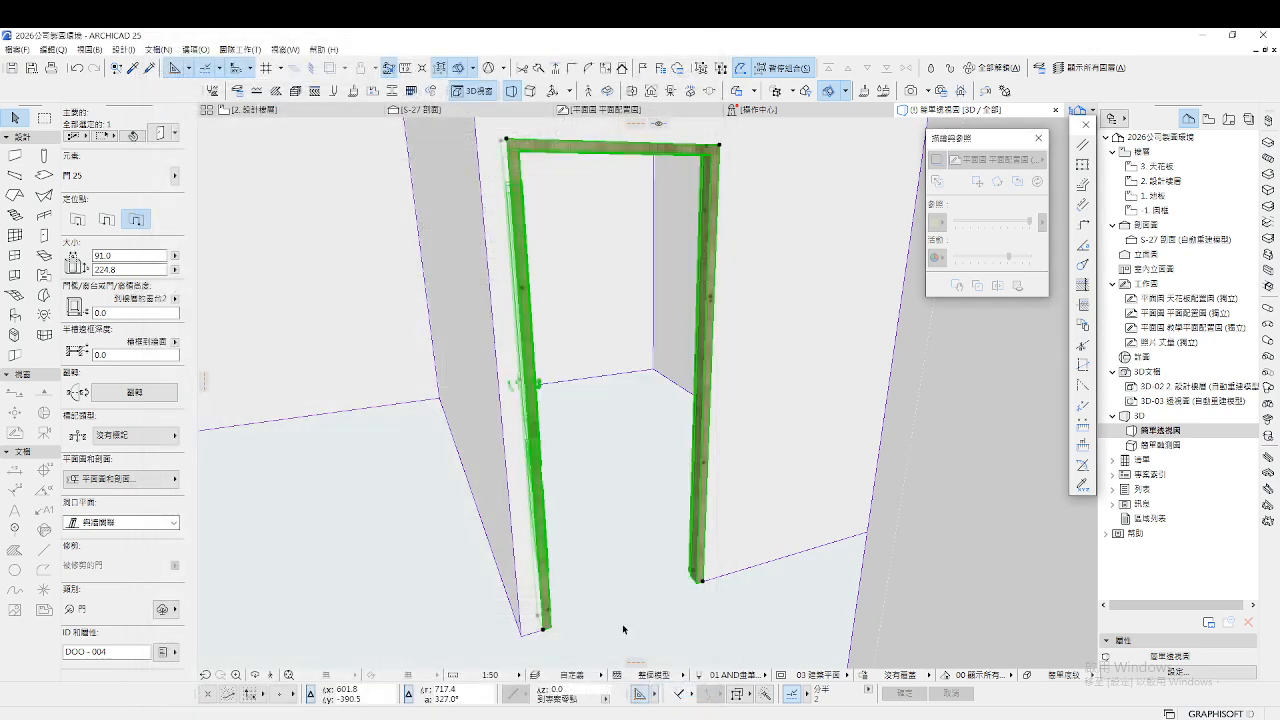
key(Escape)
Walk through the rooms in 3D Explore mode, then return to the 2. 設計樓層 floor plan
click(271, 676)
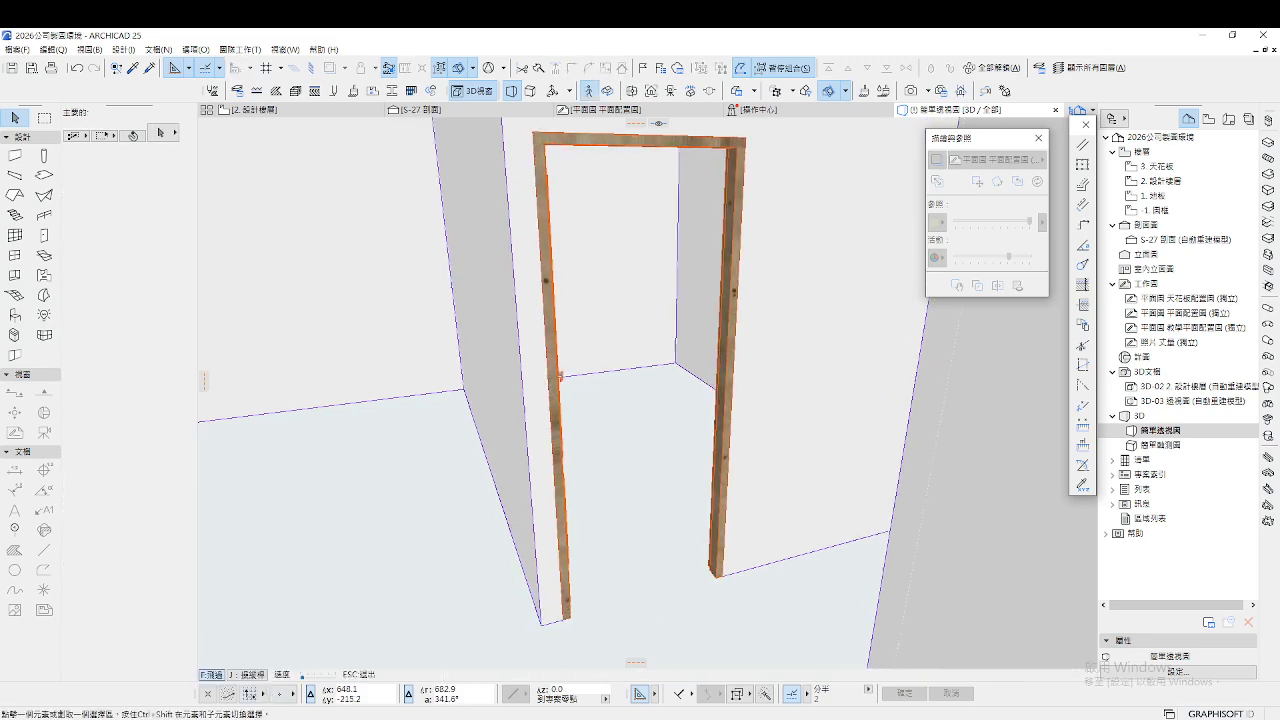
key(Up)
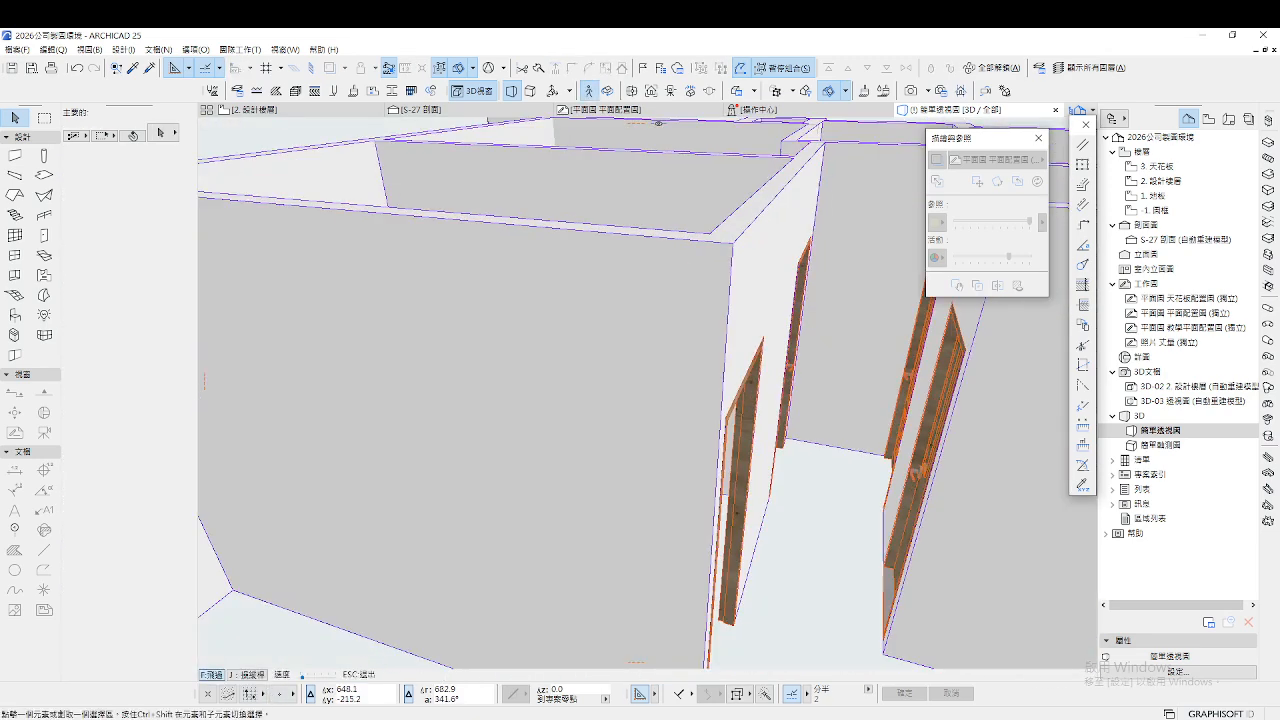
key(Right)
key(Escape)
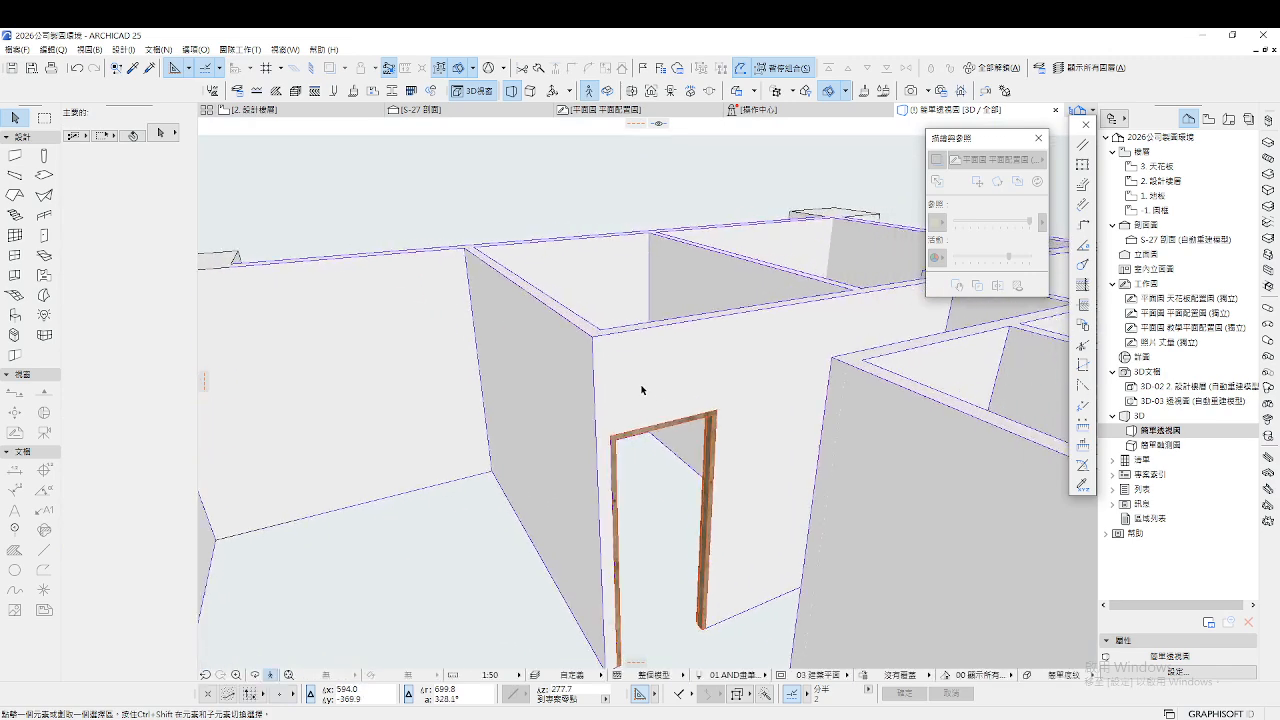
click(250, 109)
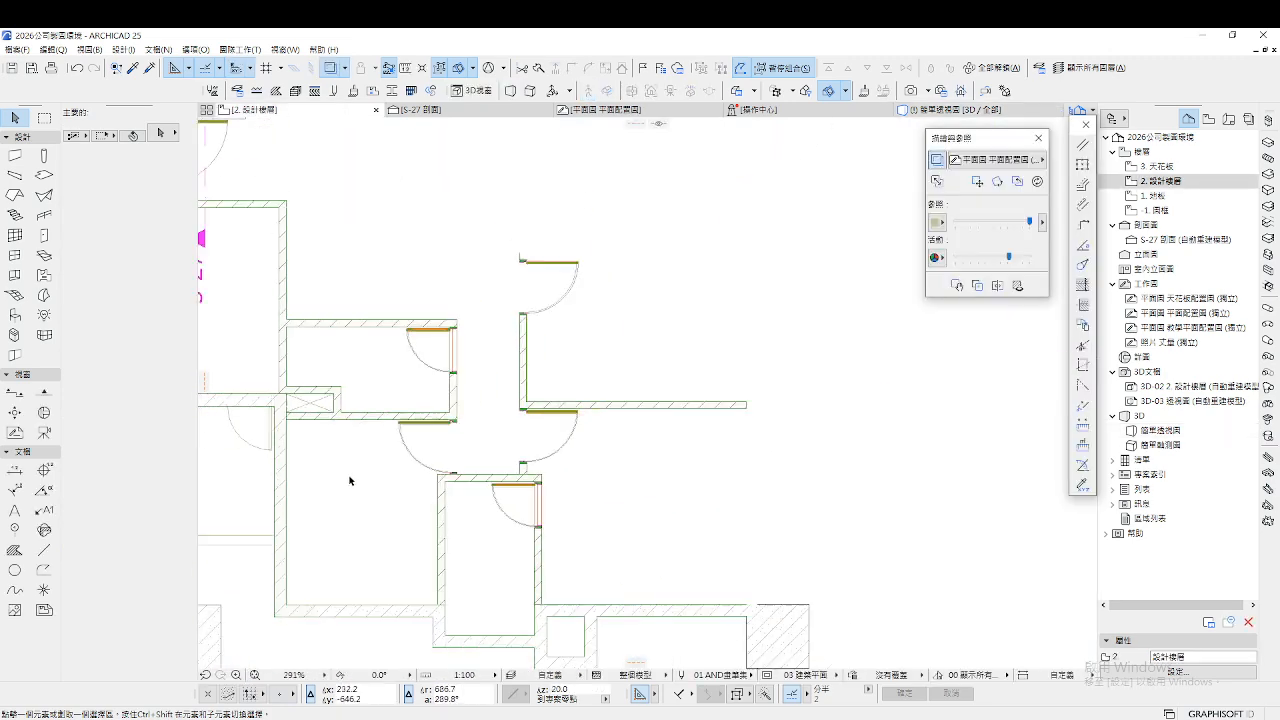
Activate the Window tool and browse the window library folders toward 滑動窗 25
scroll(350, 481, down, 3)
scroll(729, 370, up, 8)
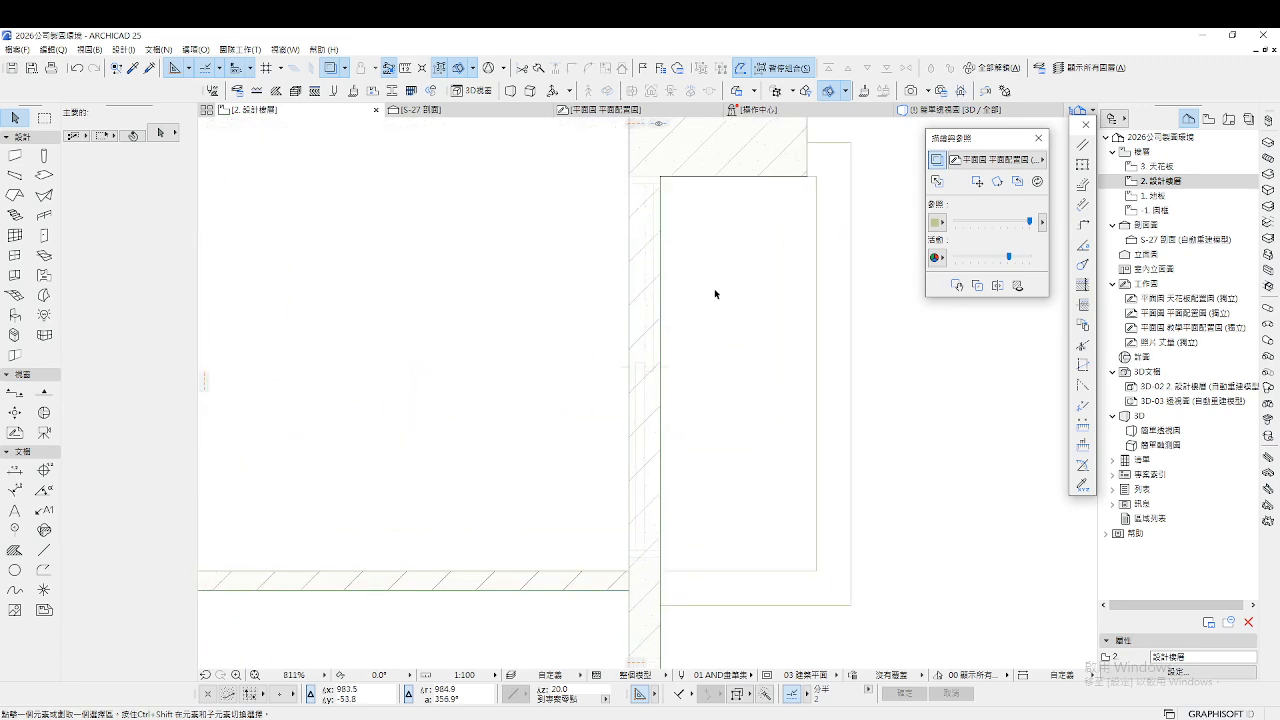
click(15, 255)
key(ctrl+t)
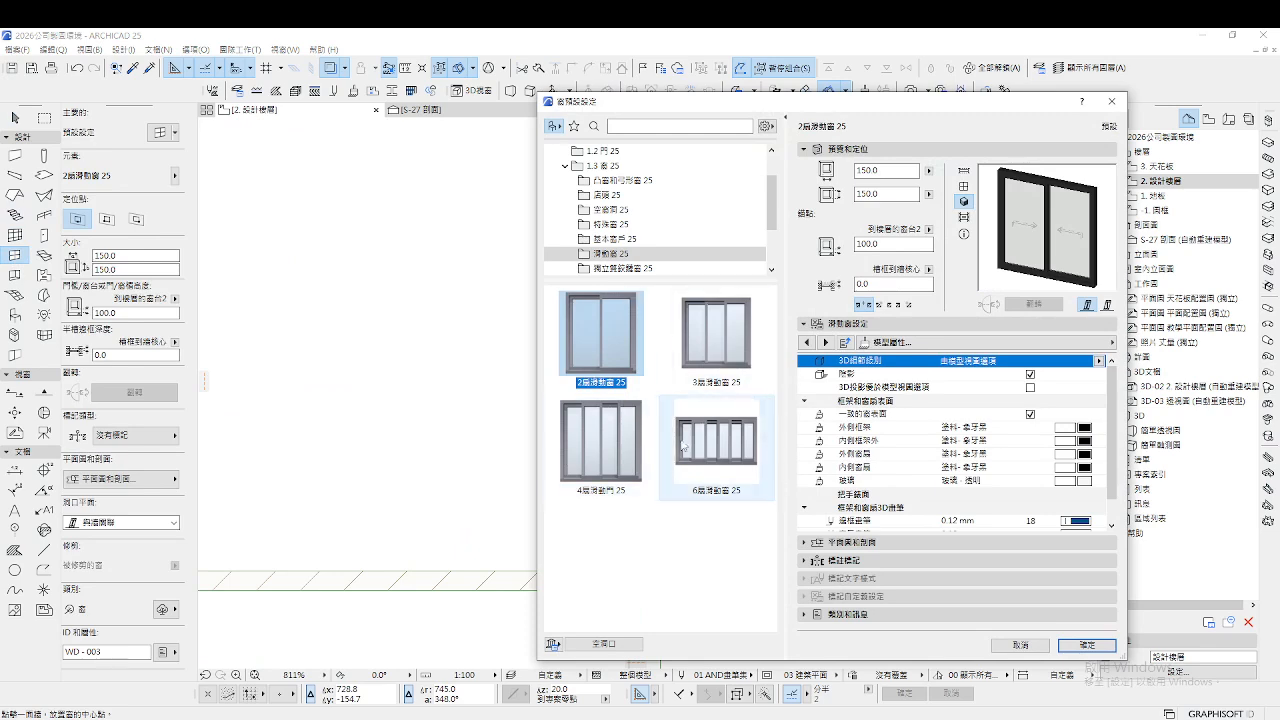
click(640, 211)
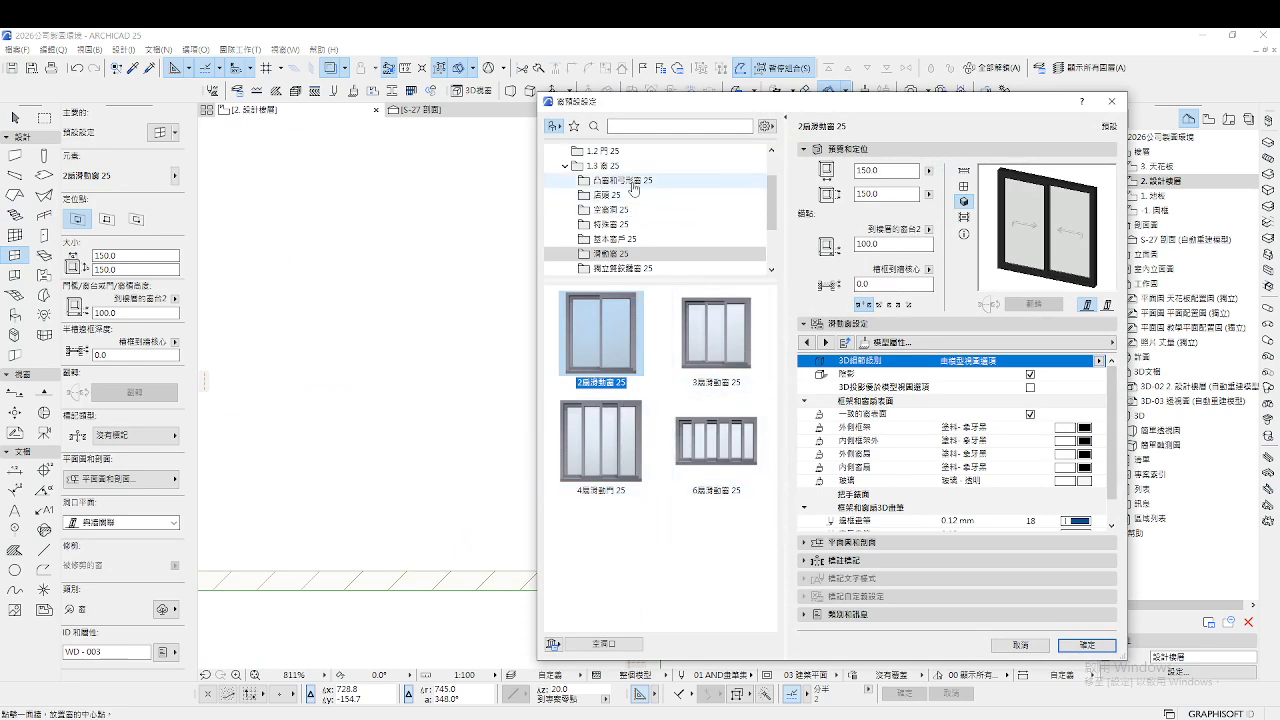
click(627, 195)
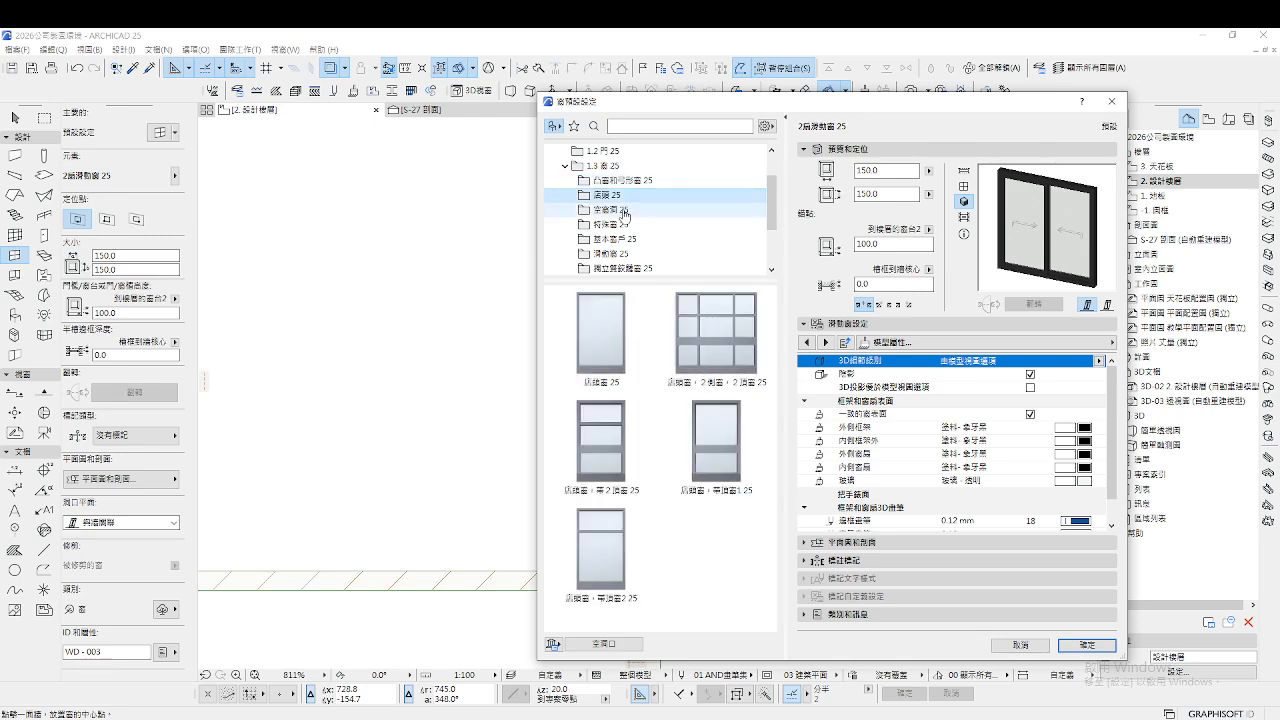
click(624, 211)
click(621, 224)
click(618, 239)
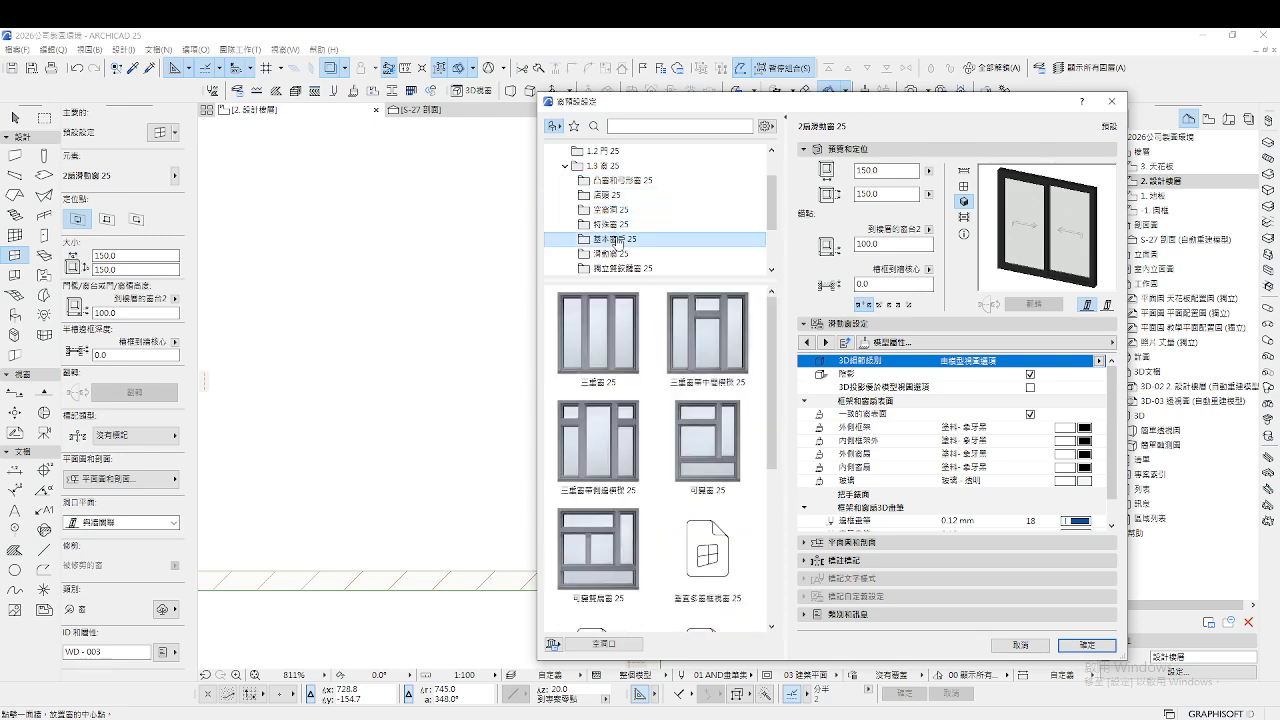
click(618, 253)
Make 2扇滑動窗 25 from the 滑動窗 25 folder the default window type
scroll(660, 245, down, 1)
click(636, 225)
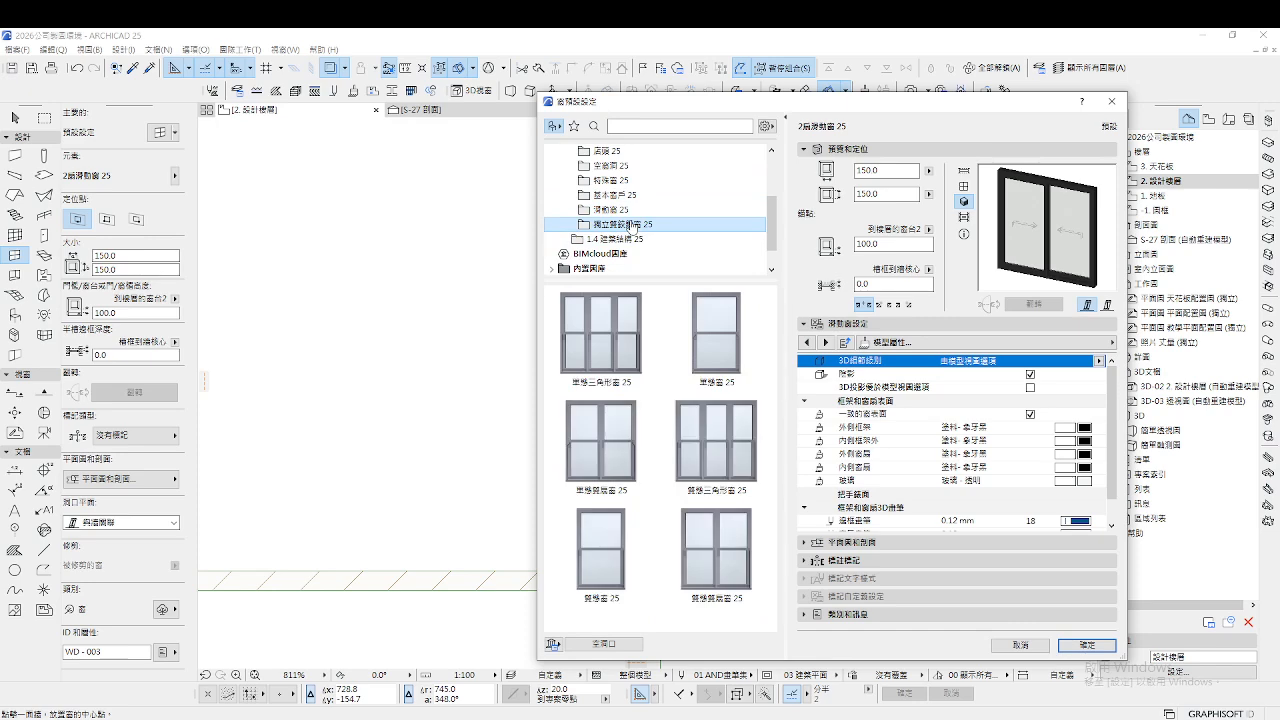
click(606, 211)
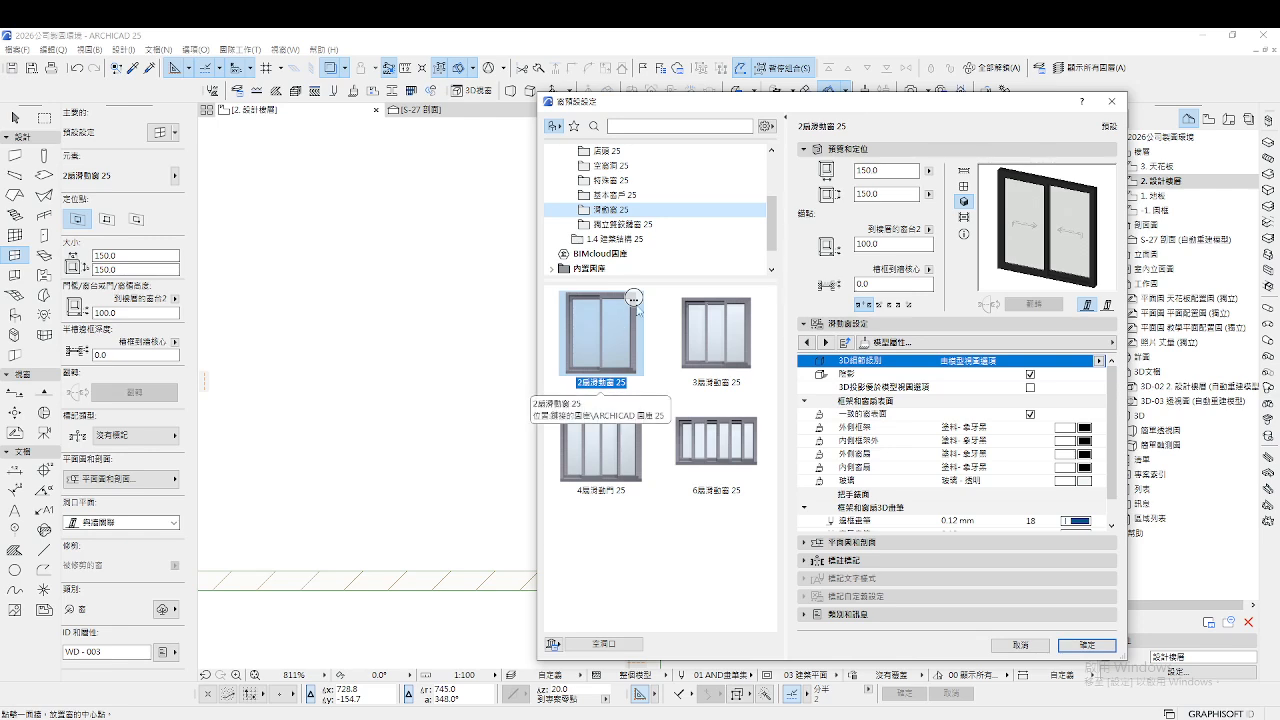
click(610, 180)
click(626, 196)
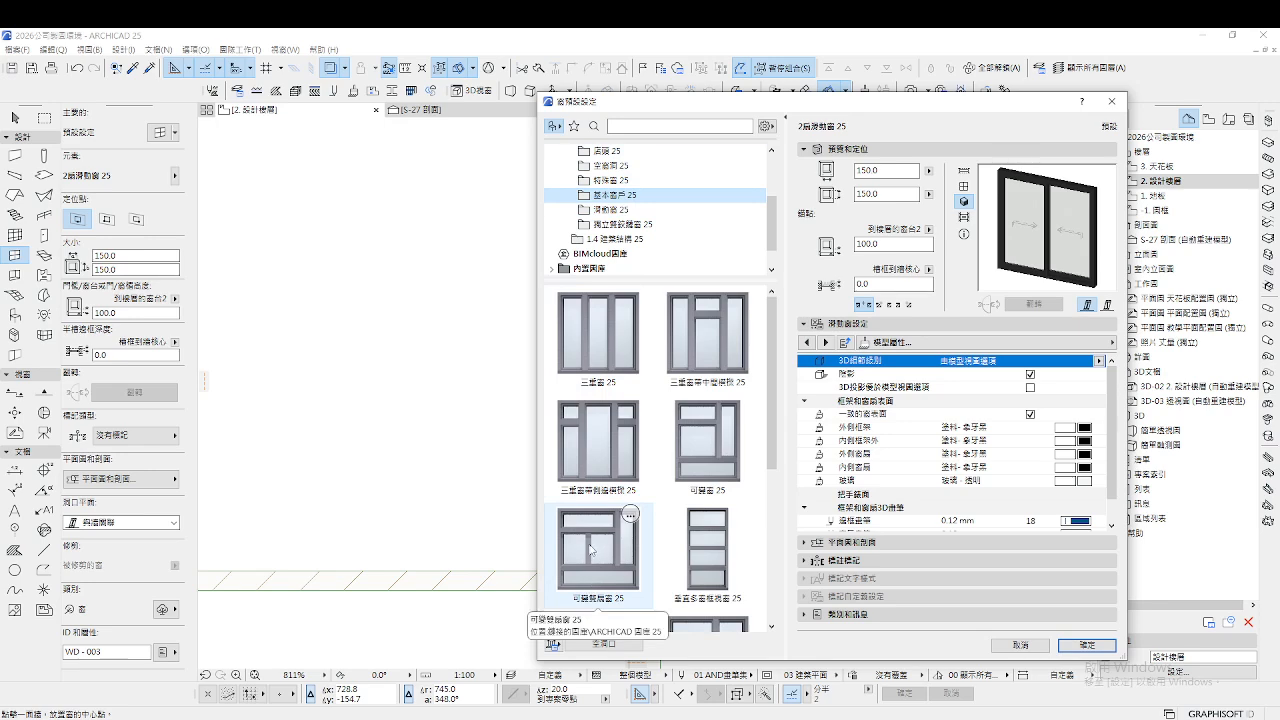
click(622, 210)
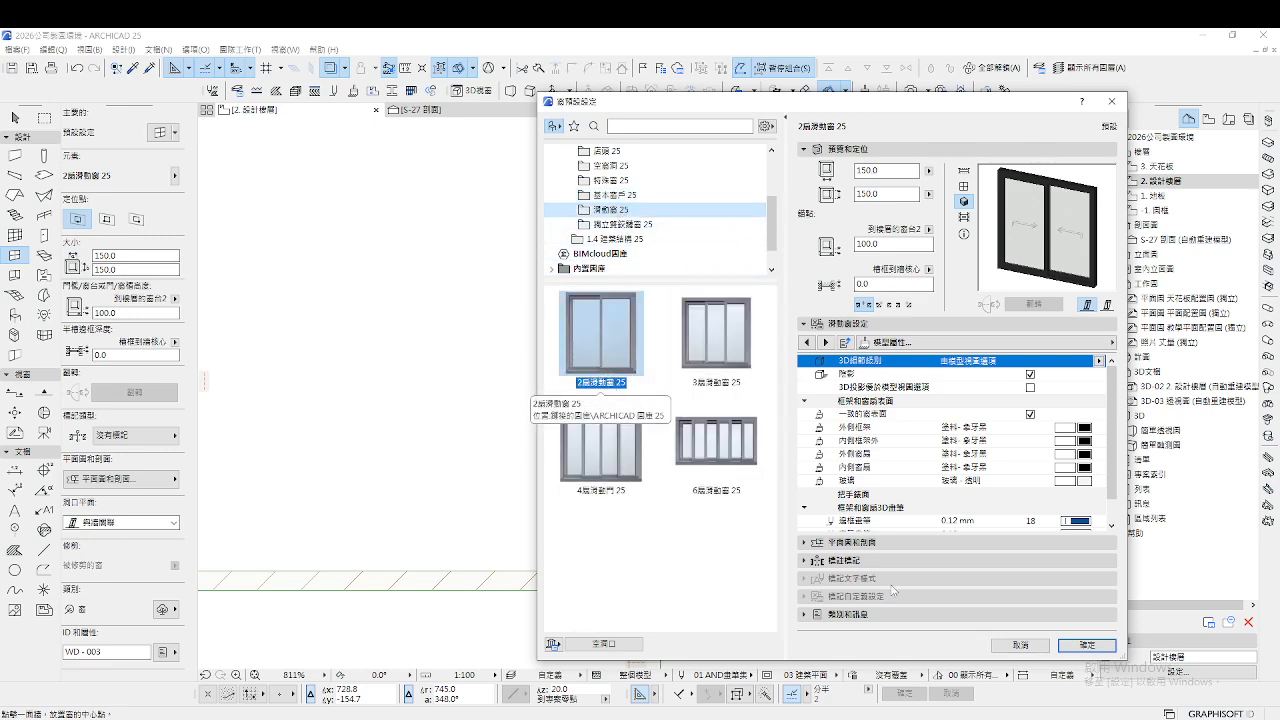
click(1020, 645)
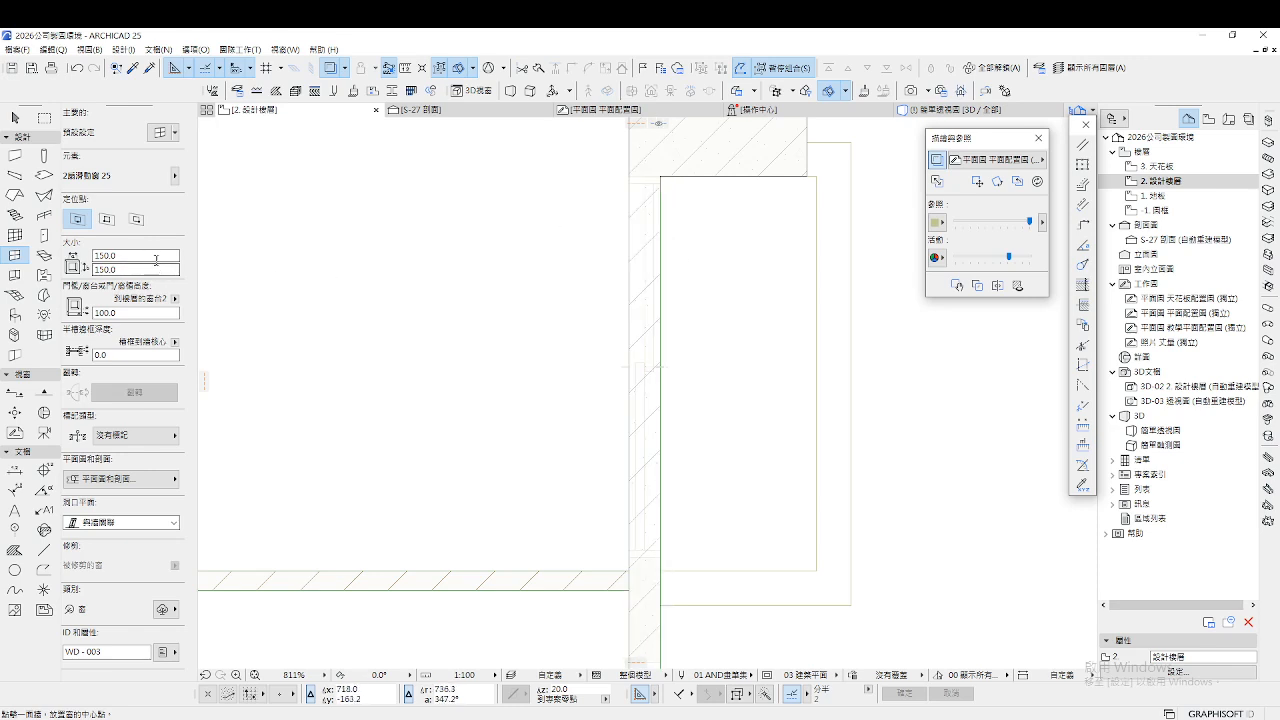
Place a corner-anchored sliding window in the vertical wall near the top corner
click(136, 222)
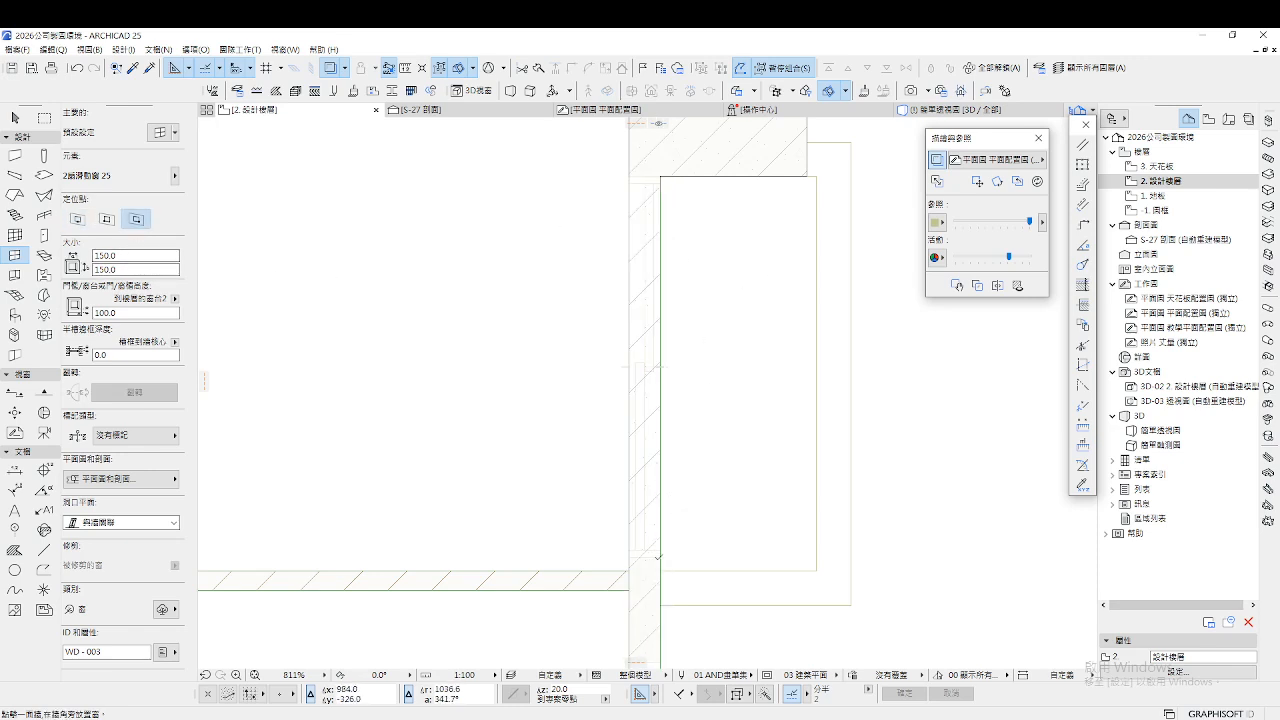
click(662, 175)
click(670, 305)
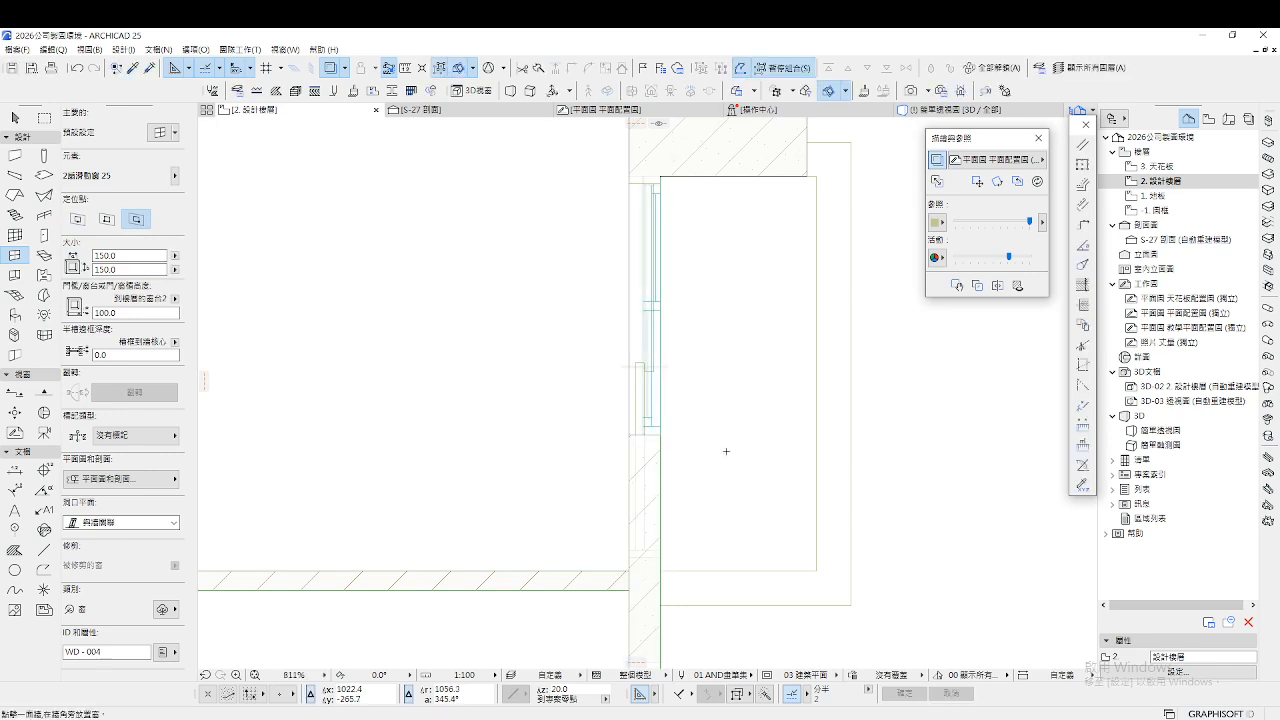
key(Escape)
Stretch the new window's end so it becomes 221.0 wide
click(651, 438)
click(660, 434)
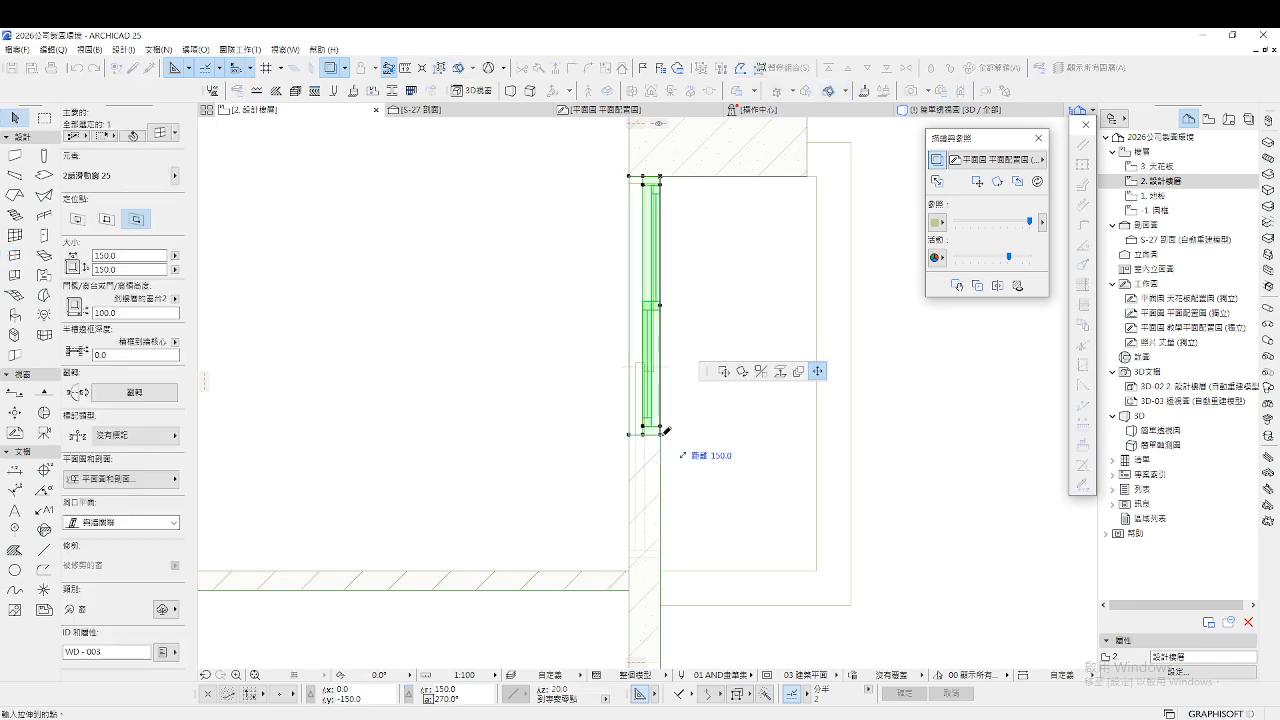
click(670, 553)
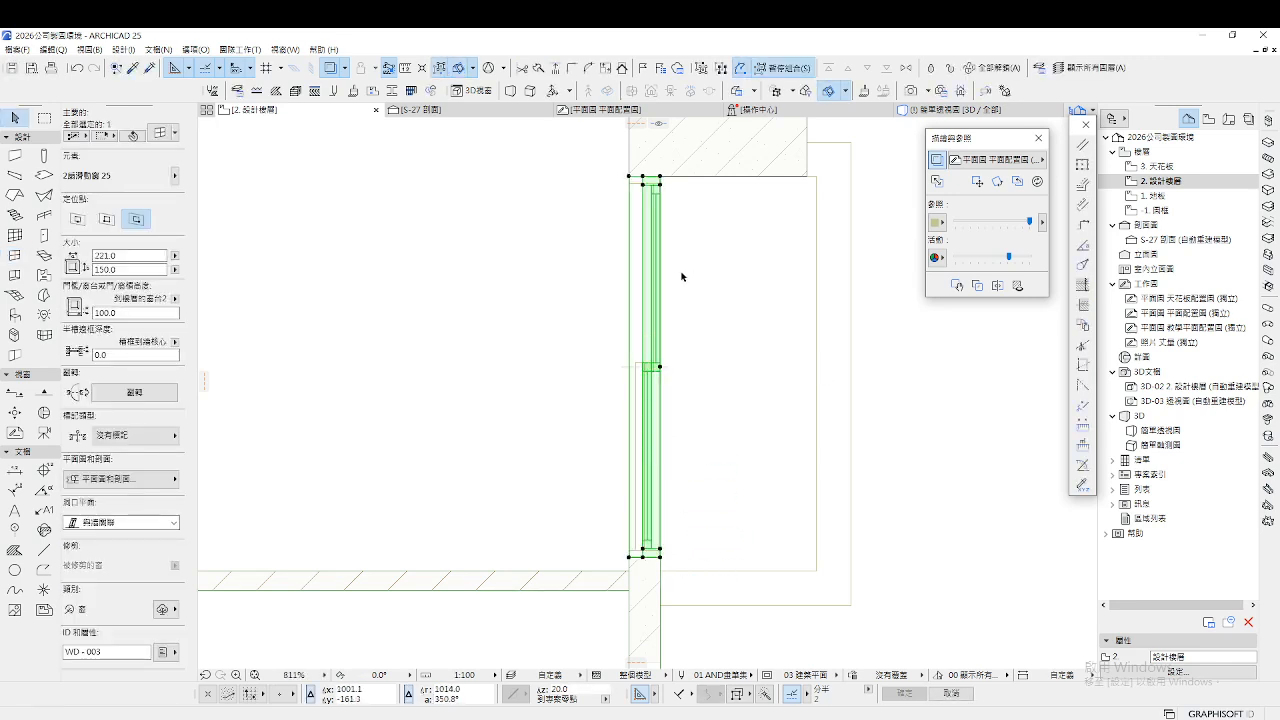
scroll(686, 277, down, 3)
click(693, 499)
scroll(680, 457, up, 3)
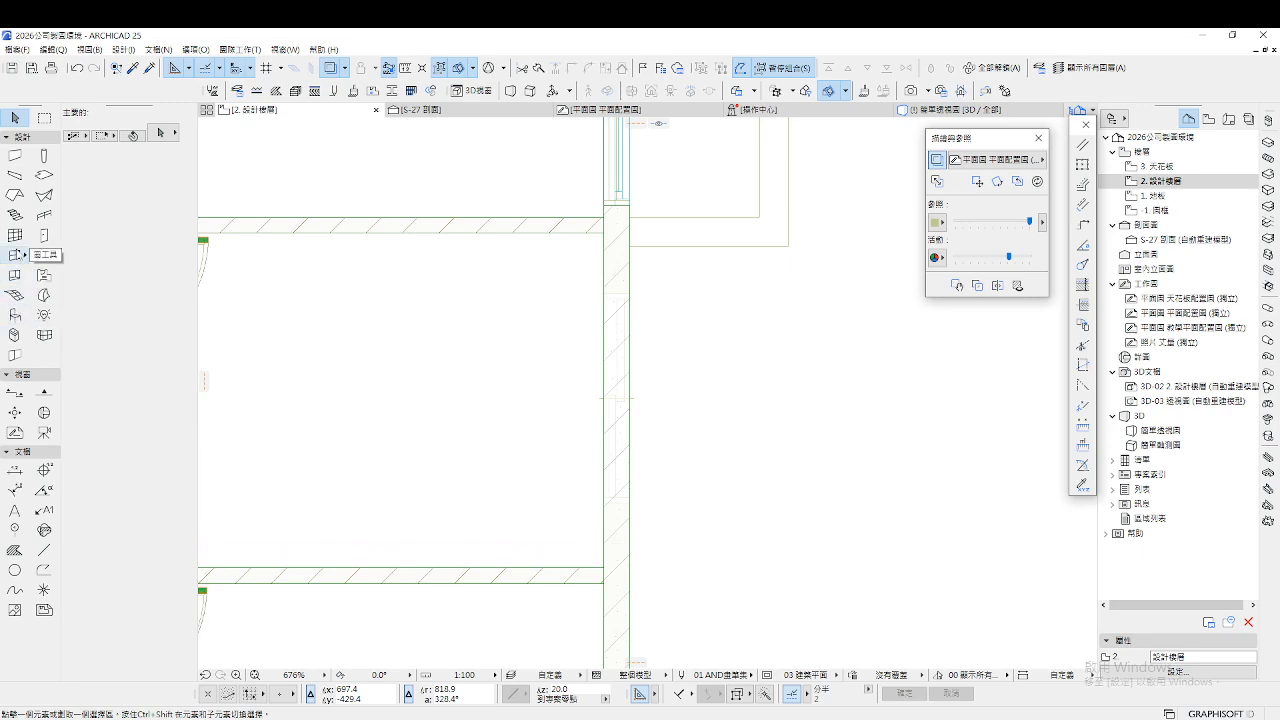
double_click(15, 255)
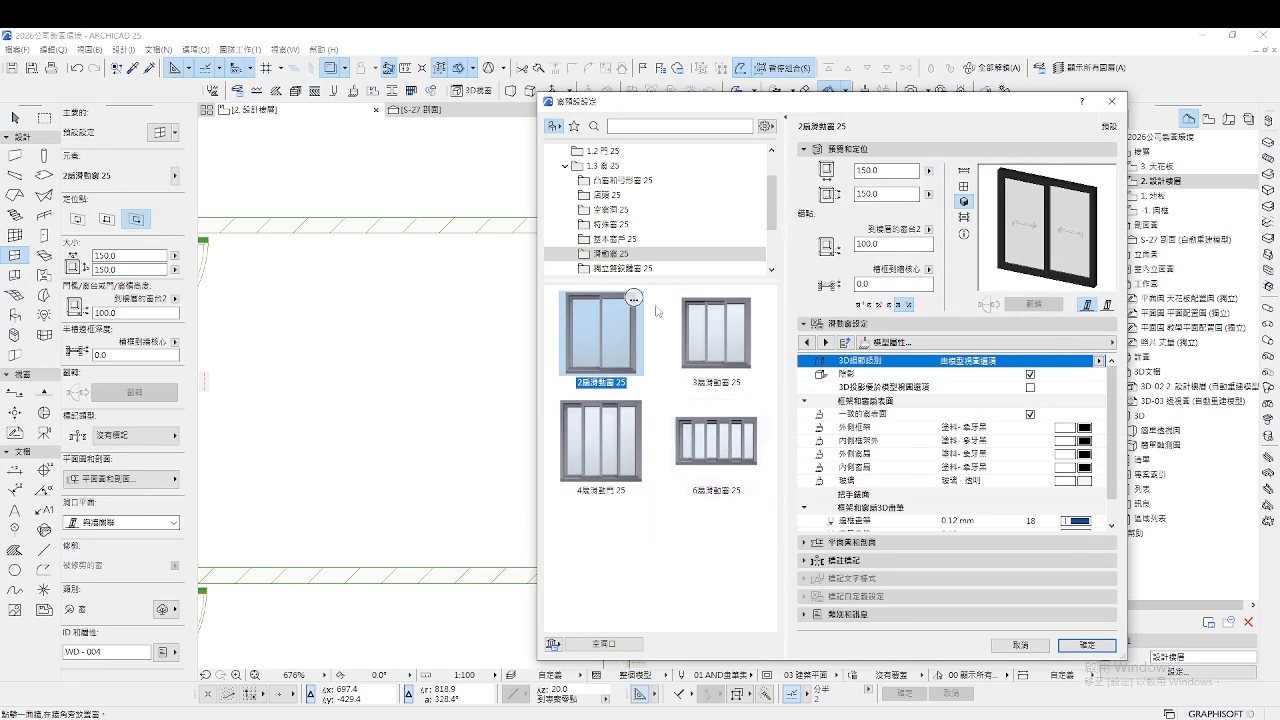
Browse the basic openable window types and their settings pages, trying the 120.0-wide type
click(612, 240)
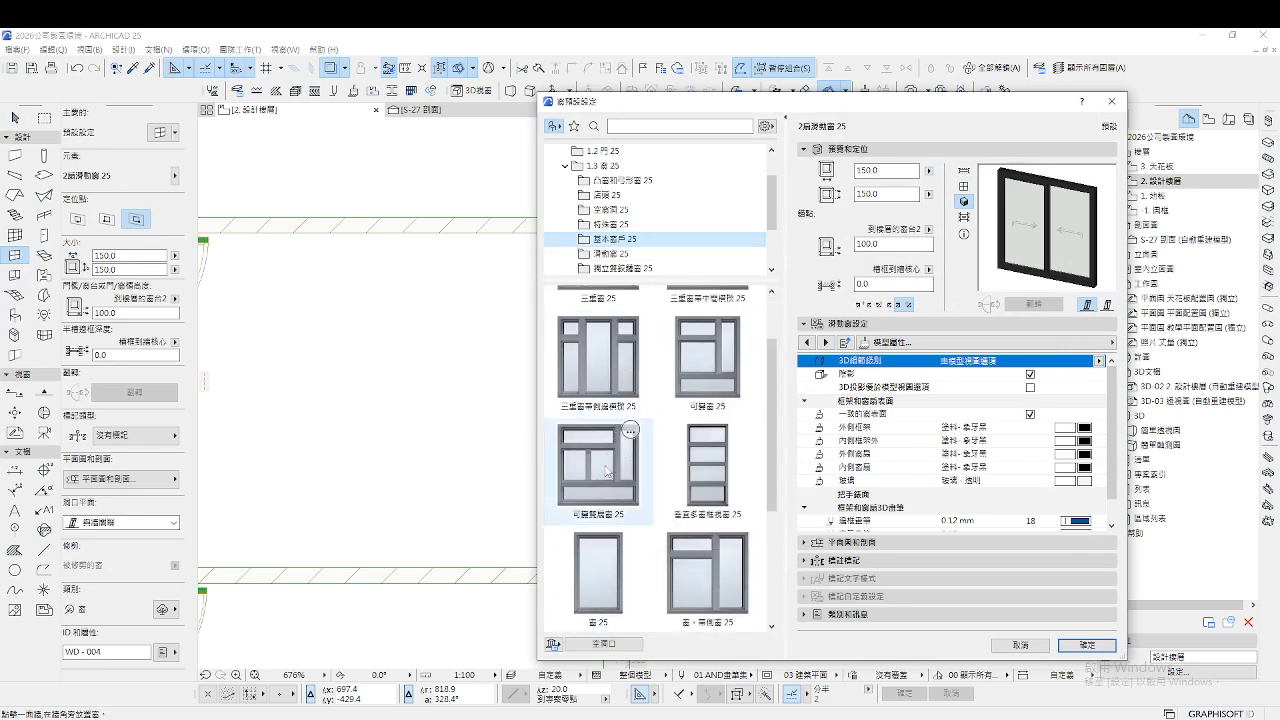
click(607, 468)
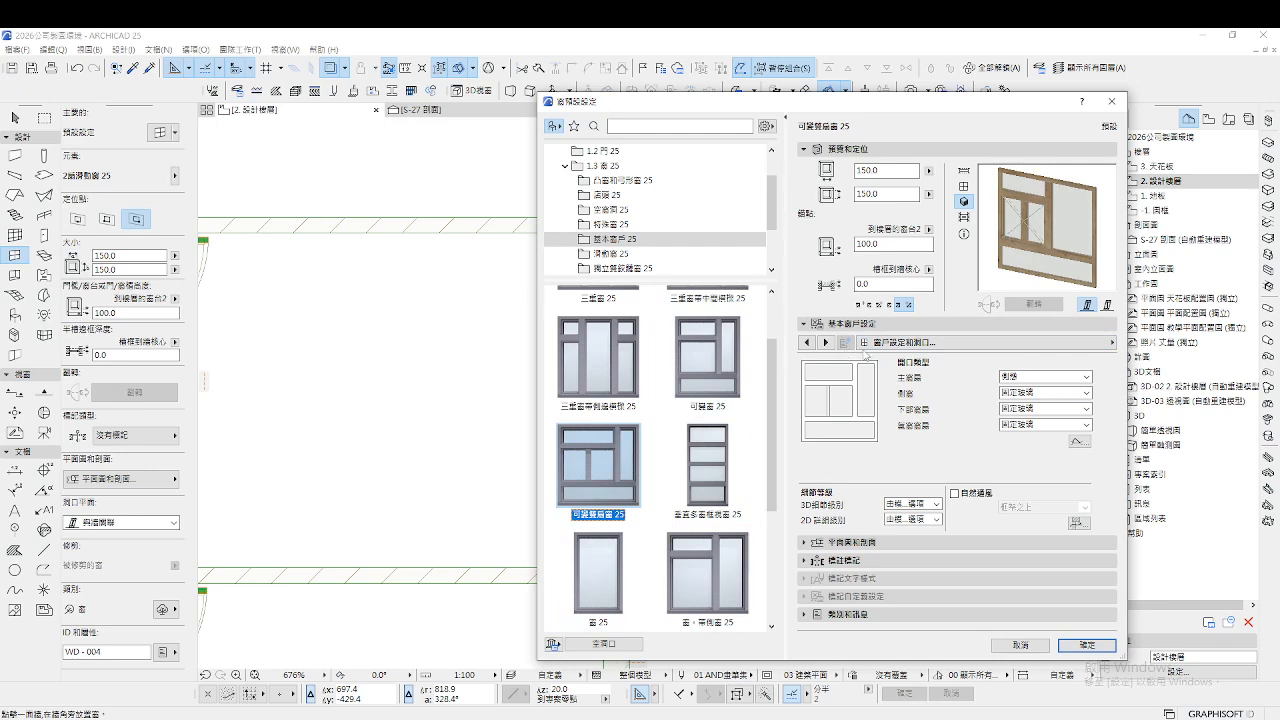
click(866, 344)
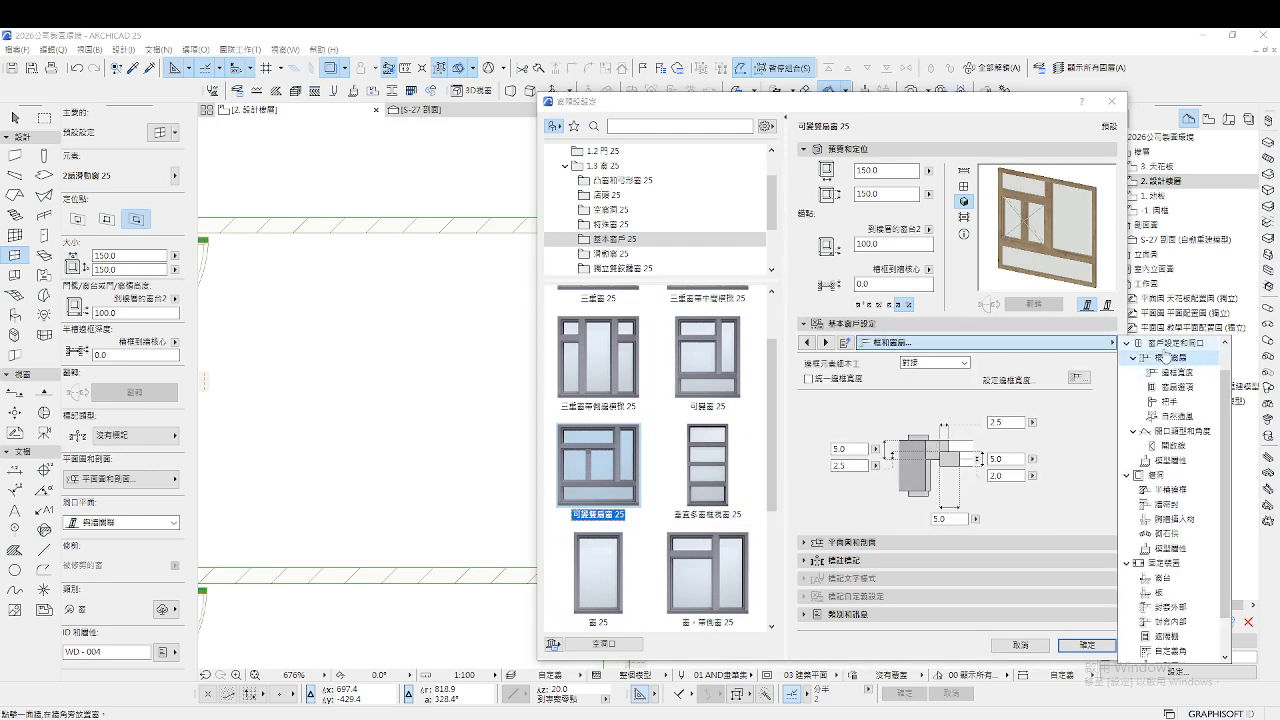
click(824, 343)
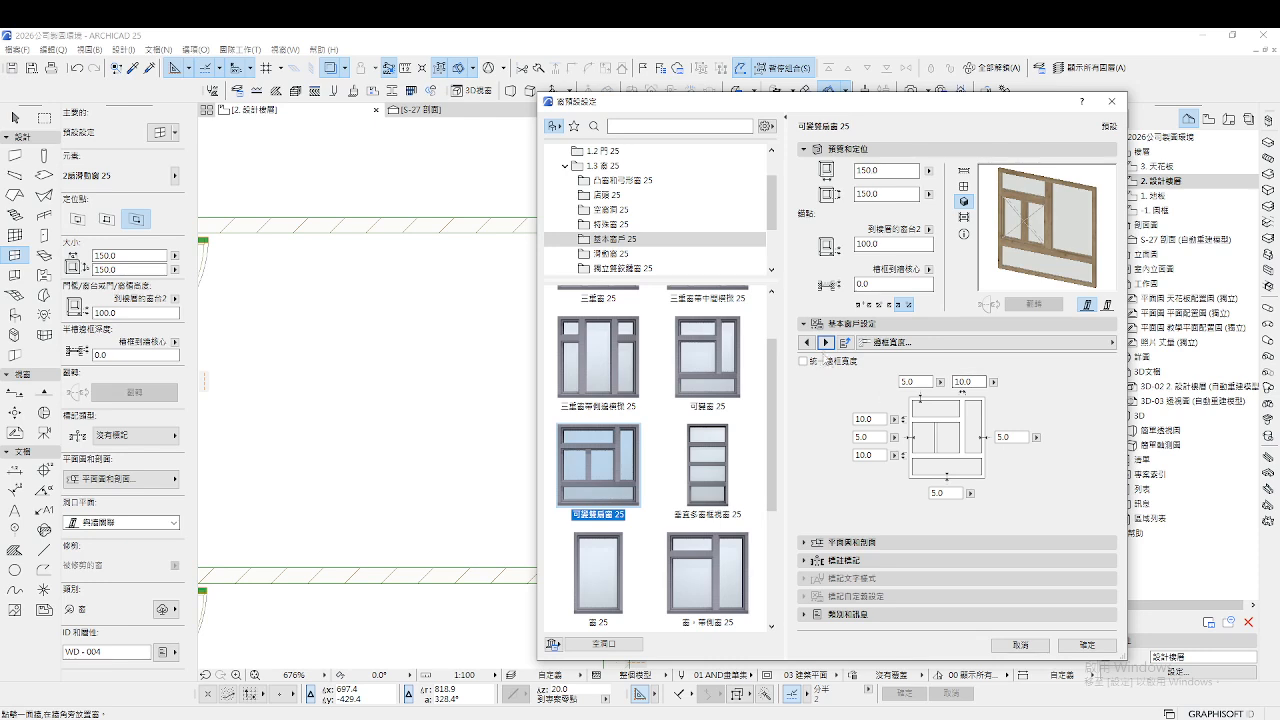
click(826, 343)
click(826, 343)
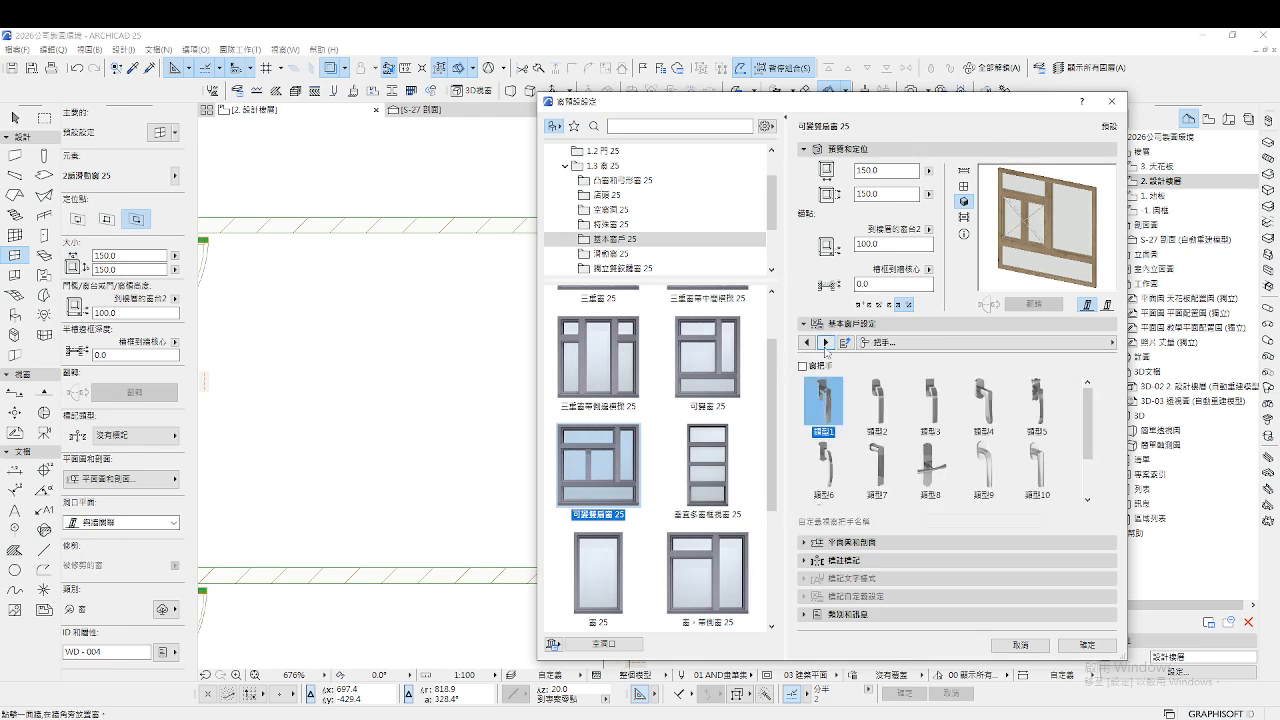
click(826, 343)
click(910, 343)
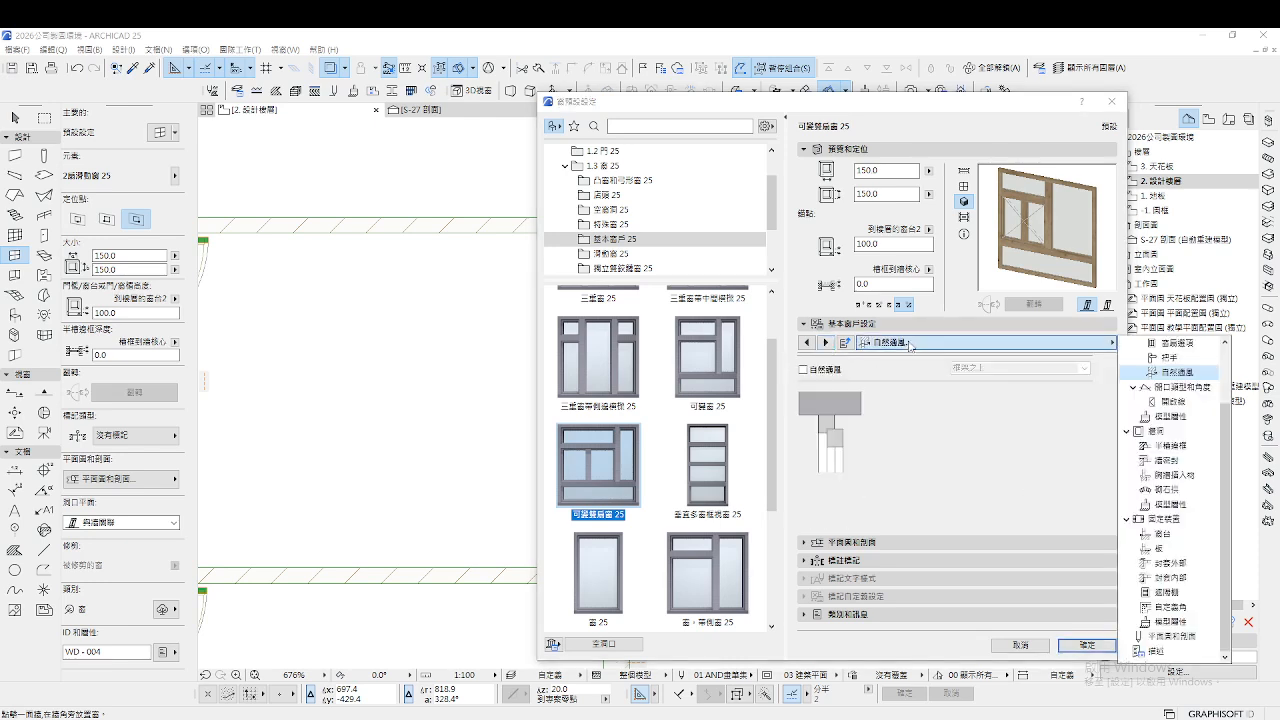
click(692, 389)
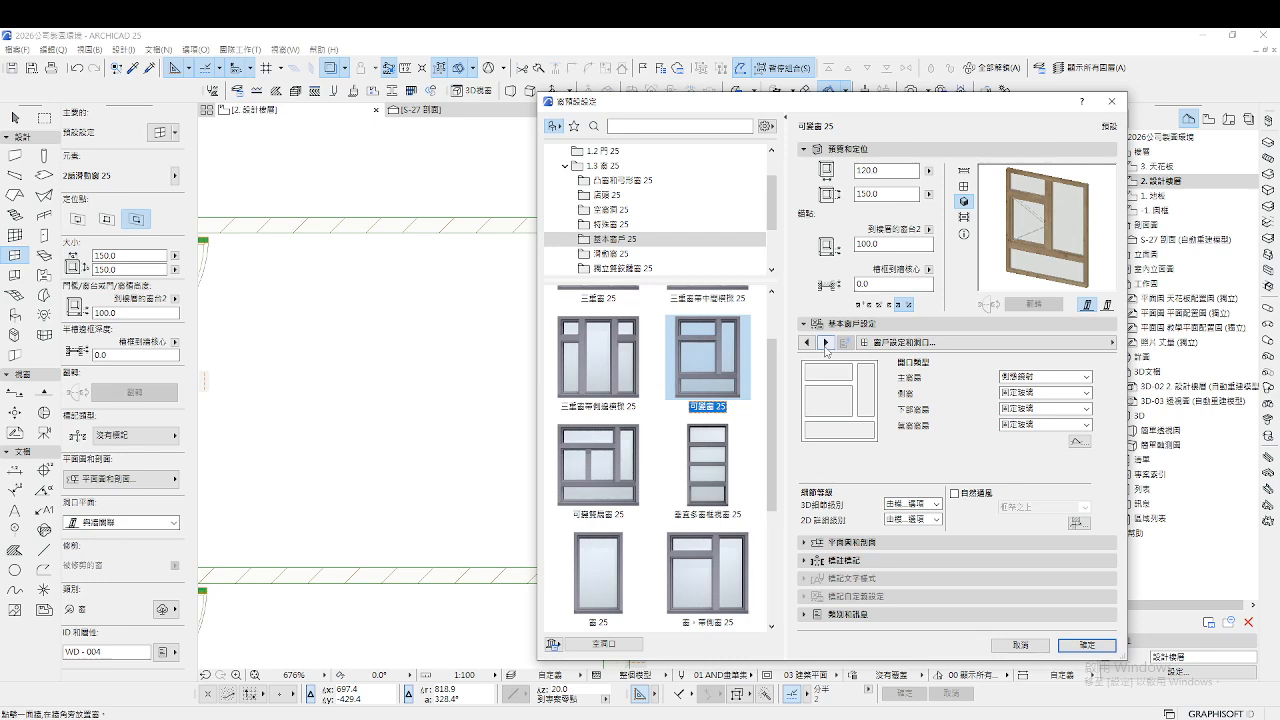
Thin the openable window's frame widths, setting the side frame to 3.5
click(956, 343)
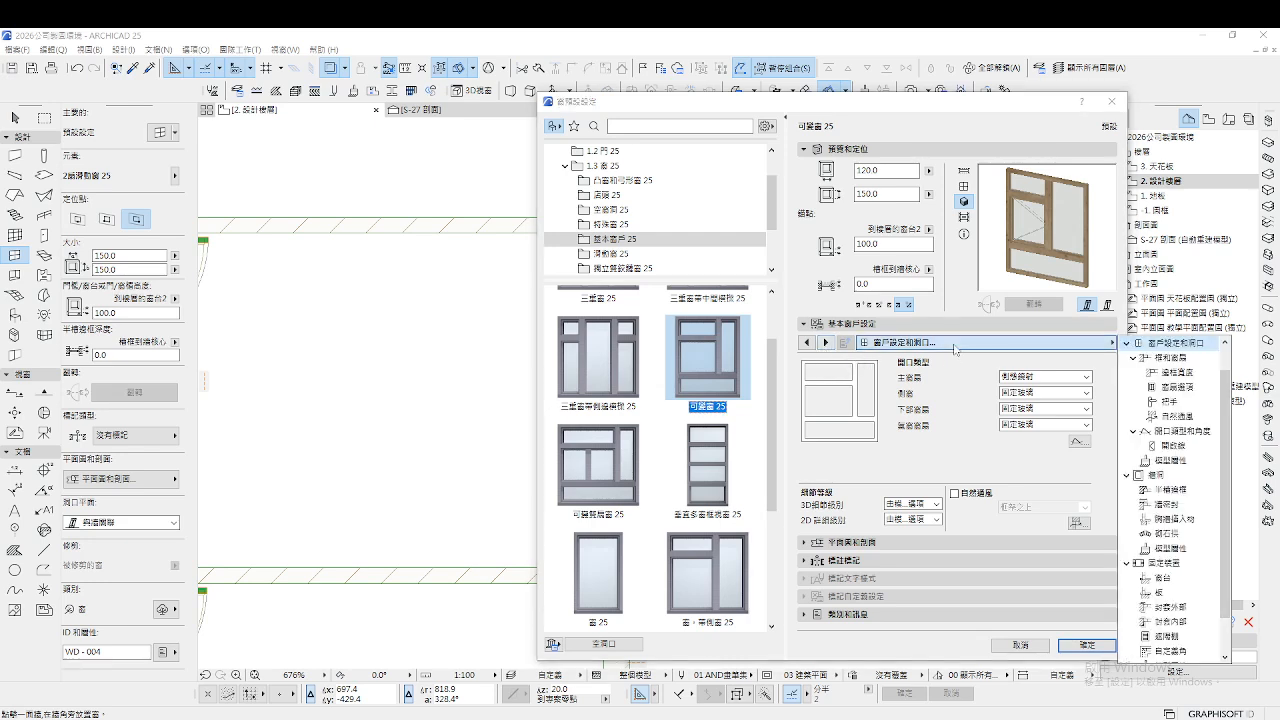
click(1165, 358)
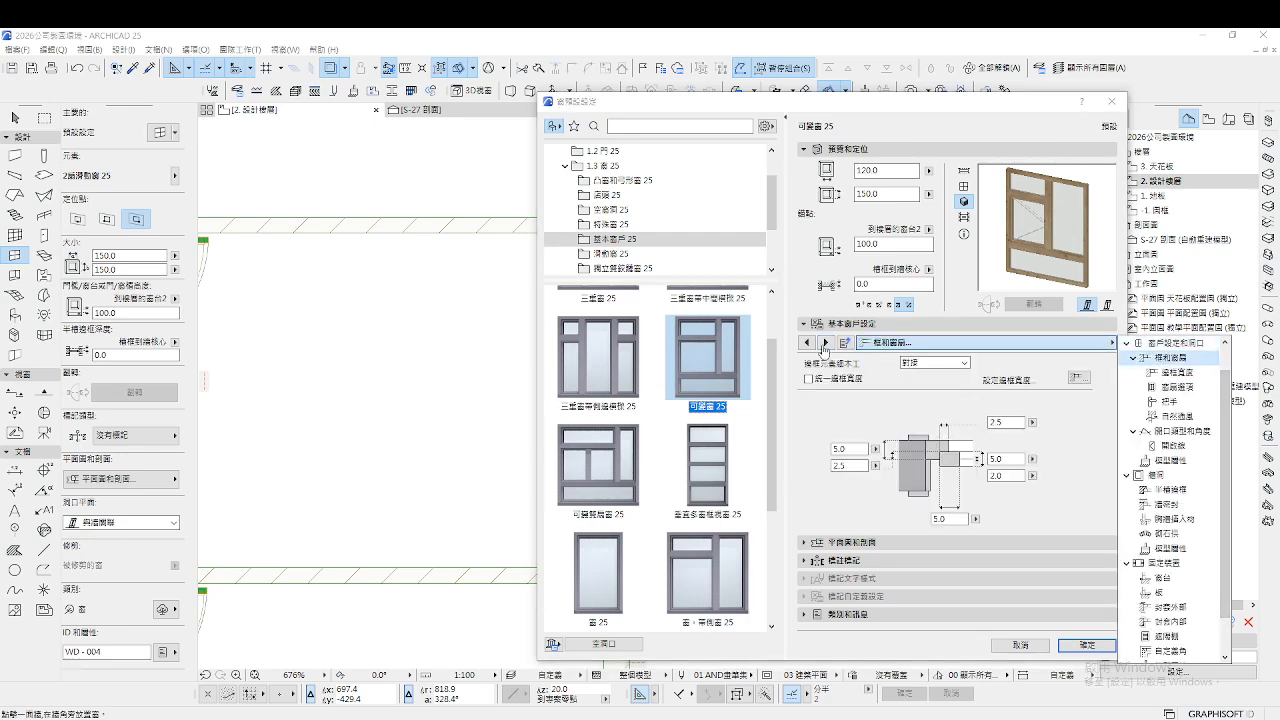
click(824, 344)
click(825, 343)
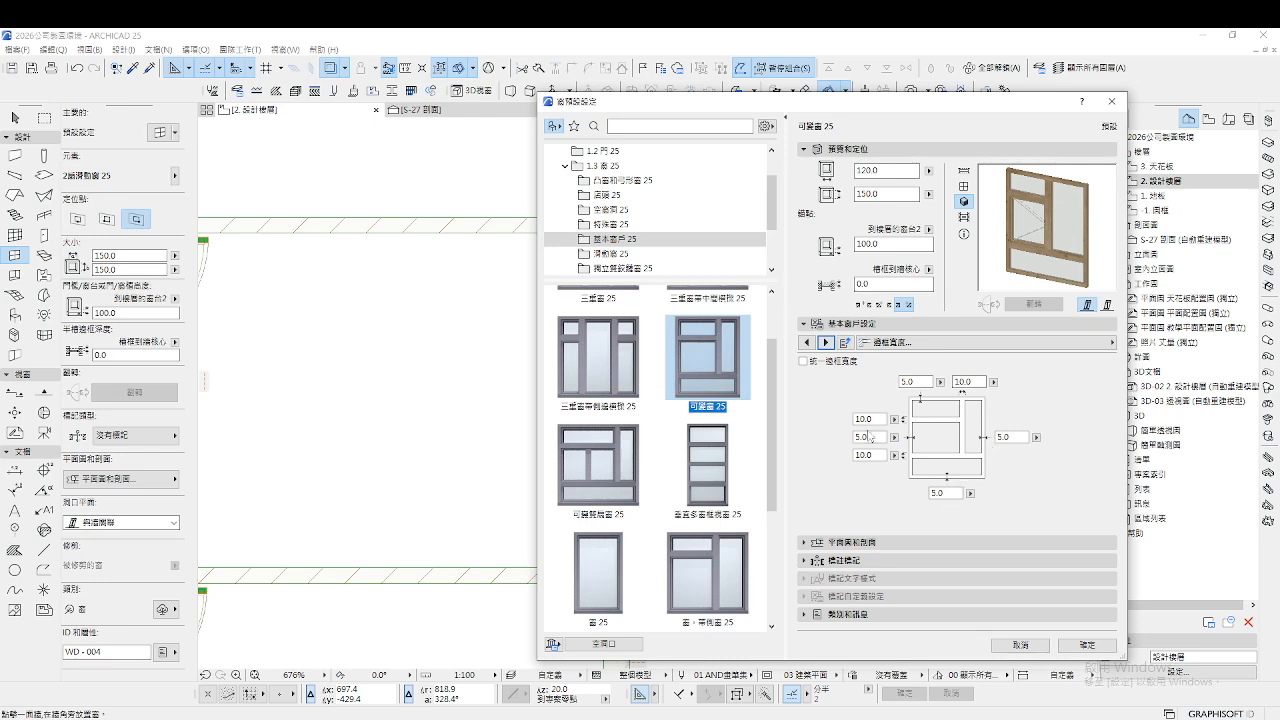
click(977, 382)
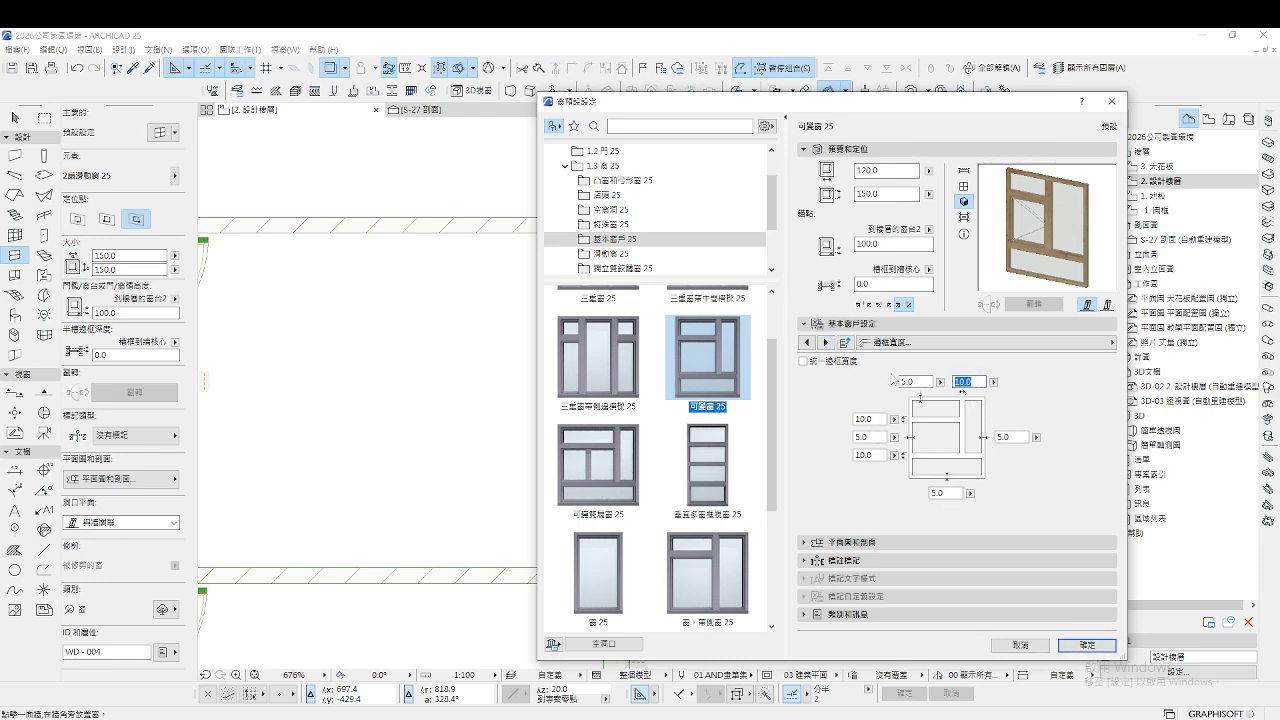
key(Tab)
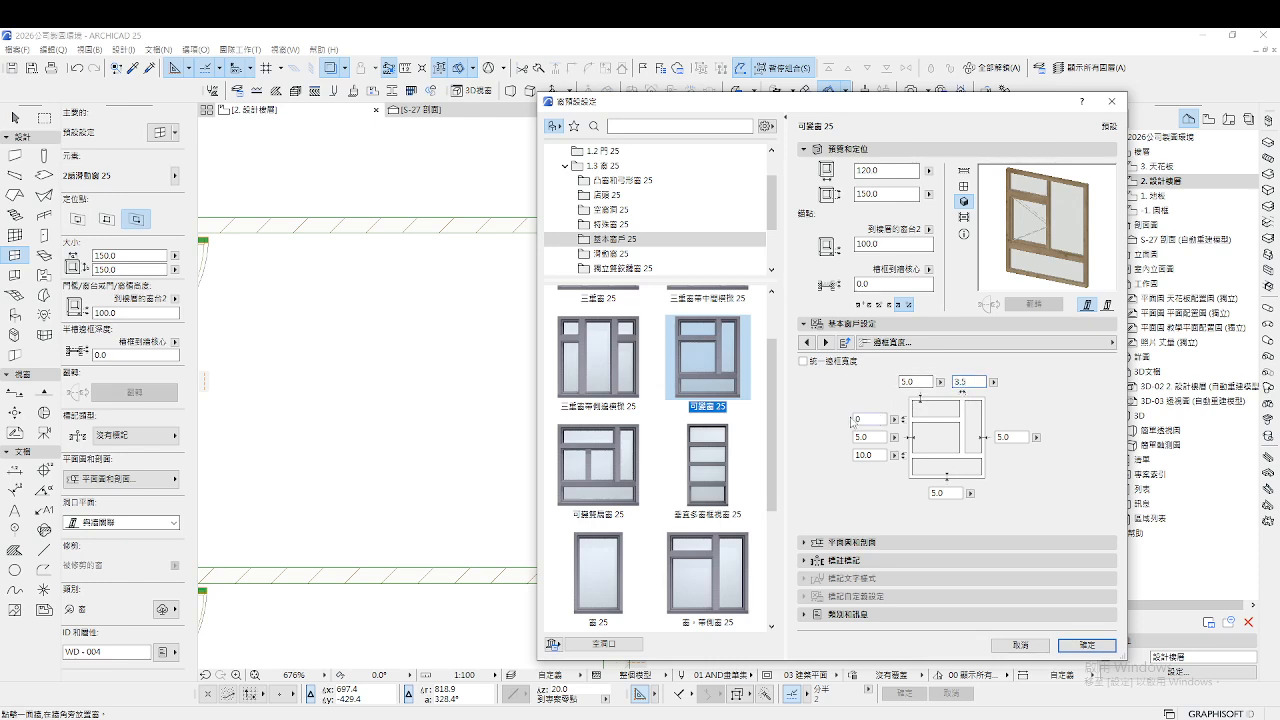
key(Tab)
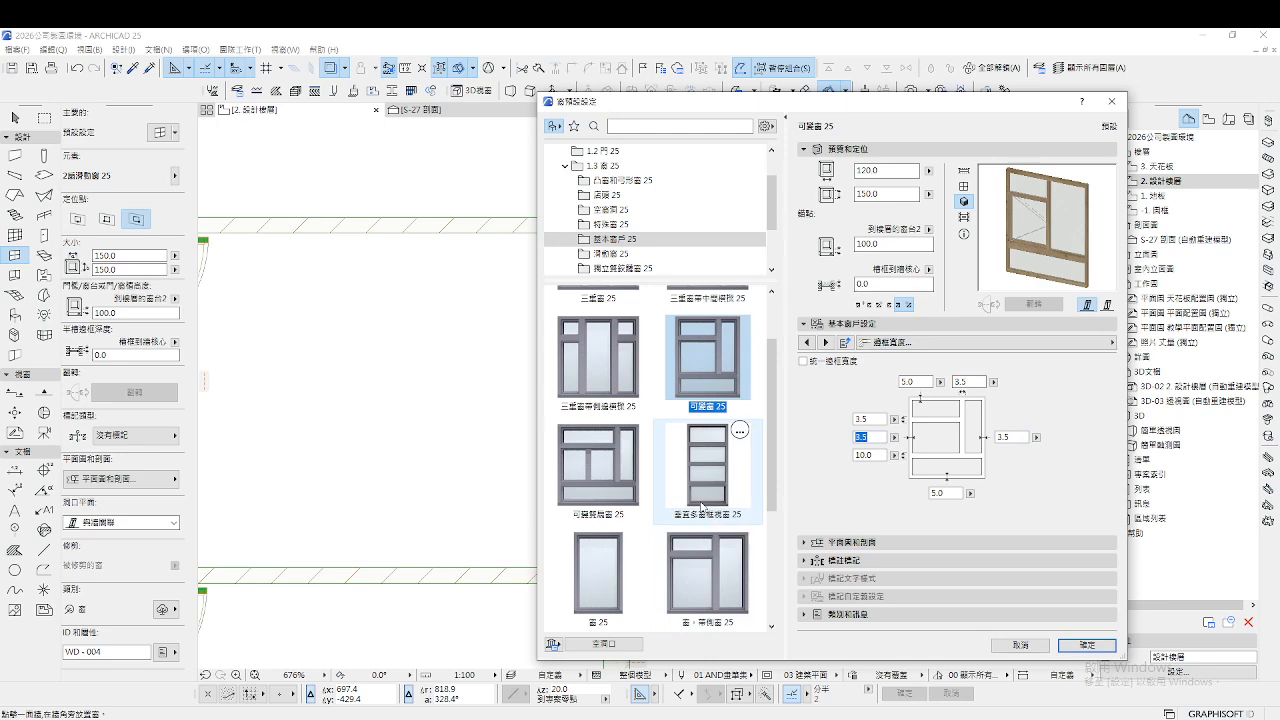
scroll(700, 507, down, 1)
Choose 2扇滑動窗 25 from 滑動窗 25 and place it in the right exterior wall
click(612, 440)
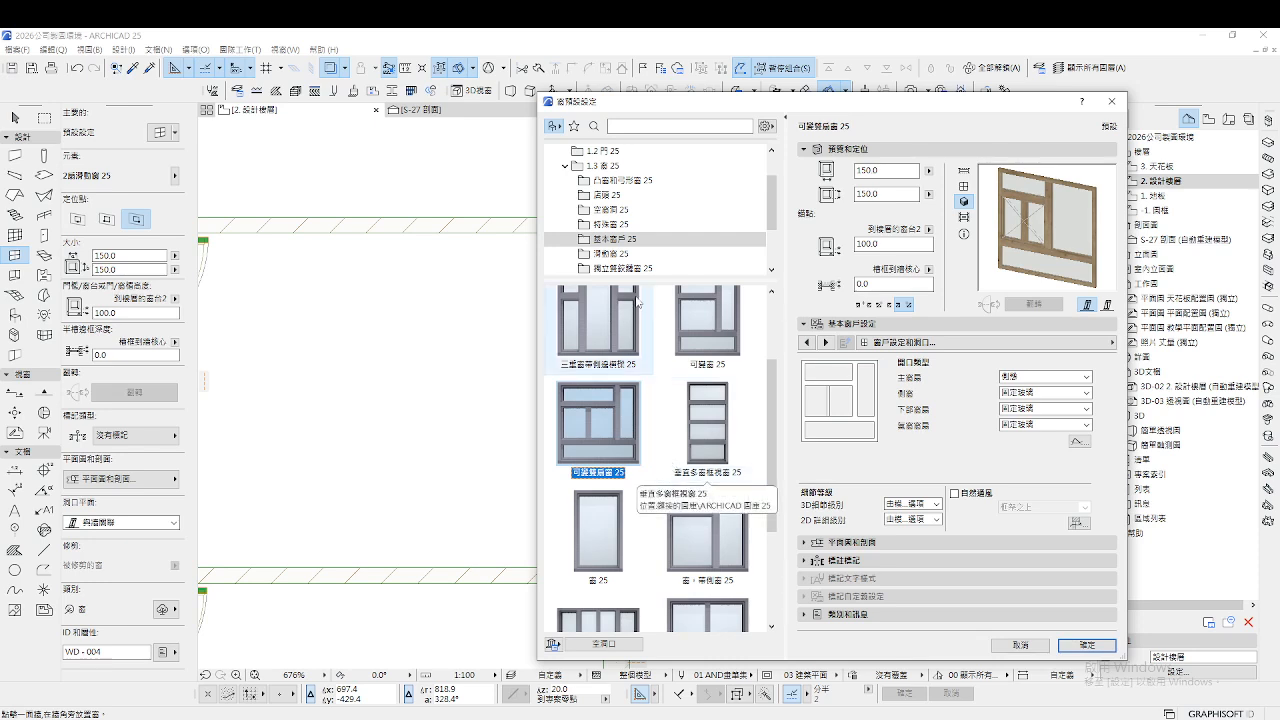
click(605, 254)
click(634, 300)
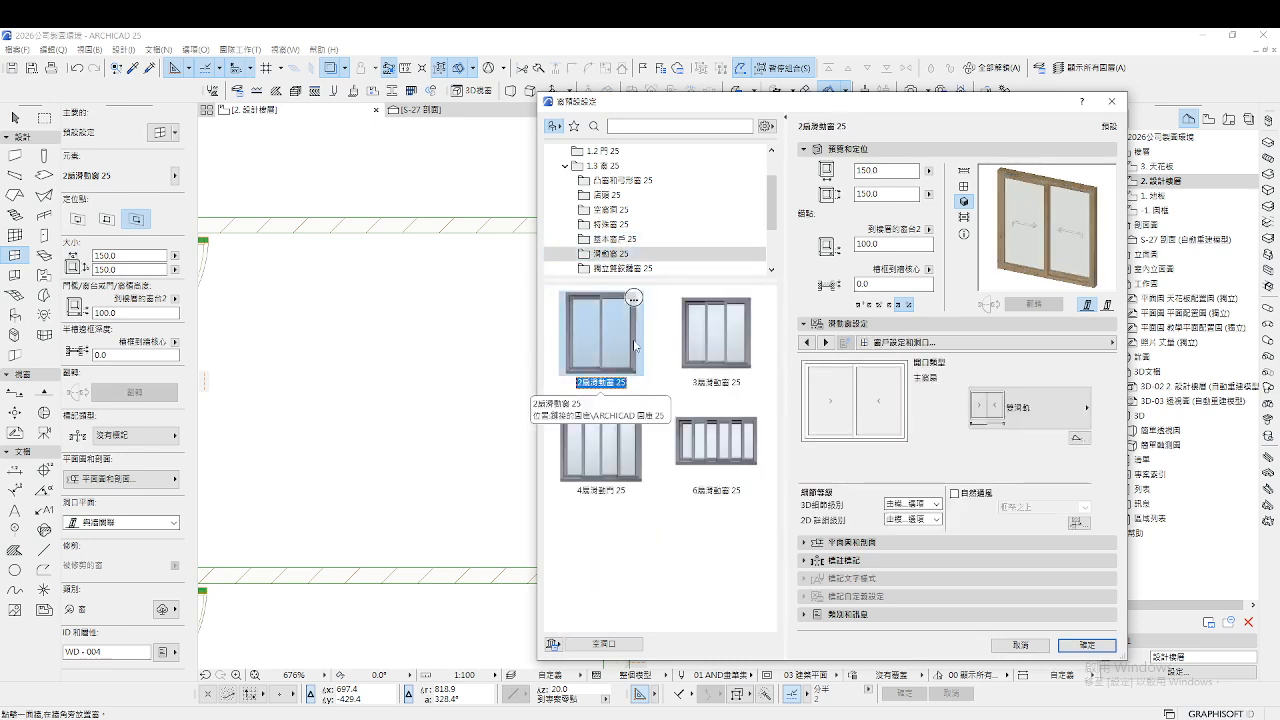
click(1043, 344)
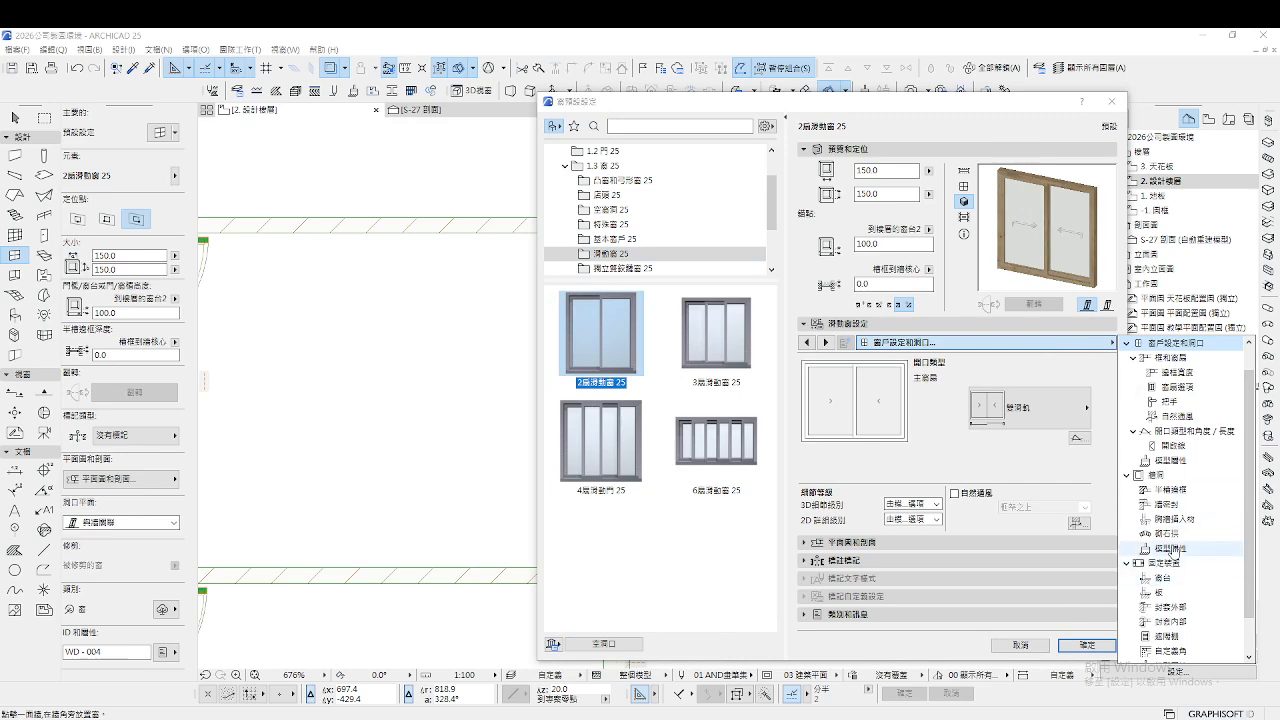
click(1029, 643)
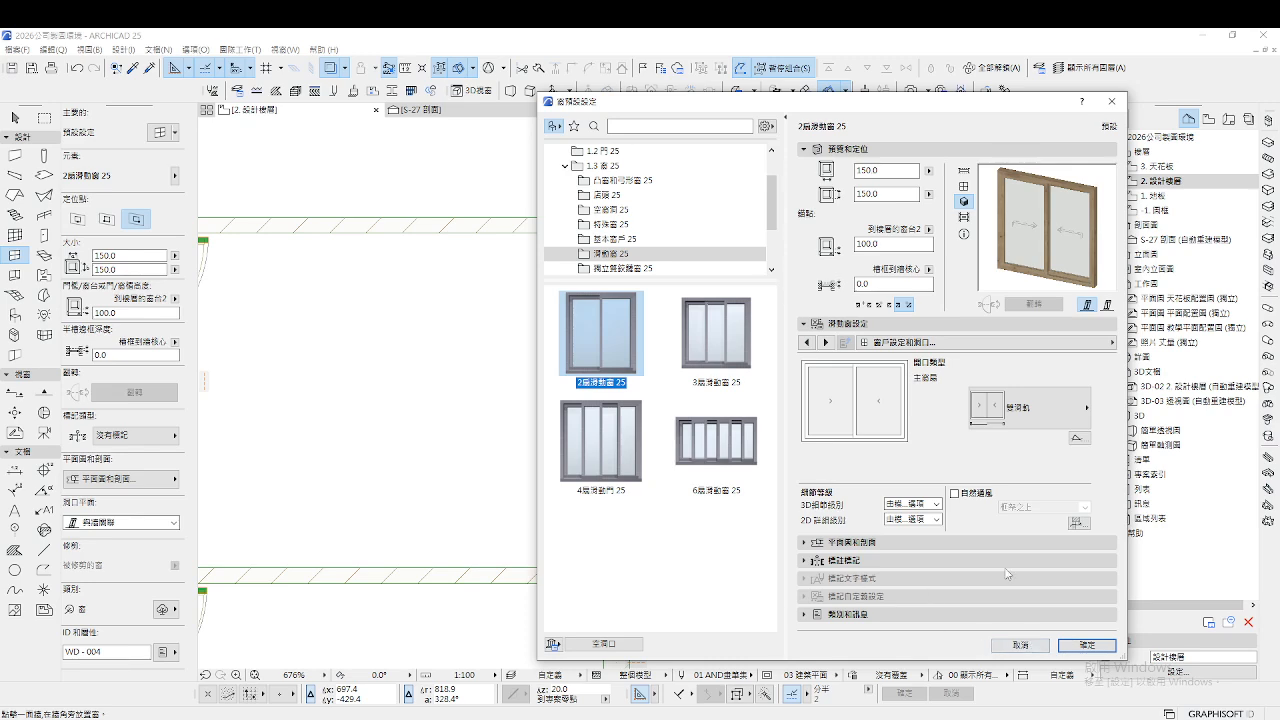
click(1086, 645)
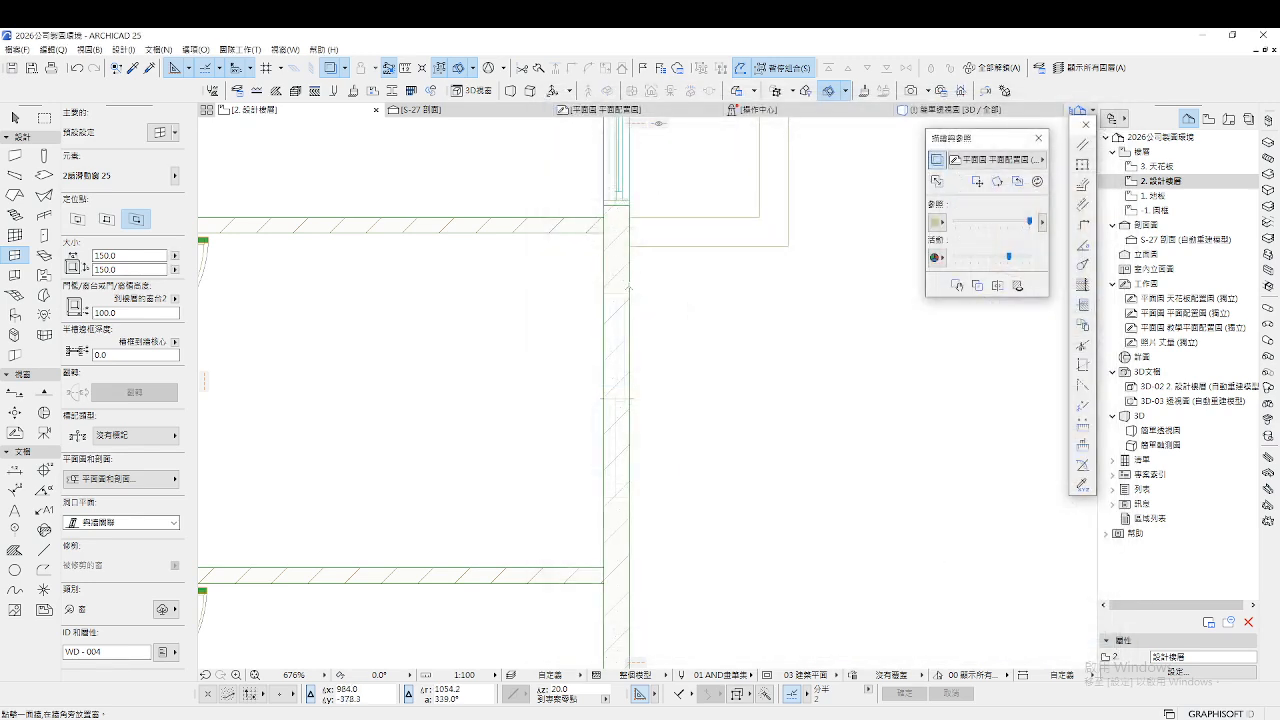
click(637, 400)
Place another sliding window in the right exterior wall
scroll(716, 312, down, 4)
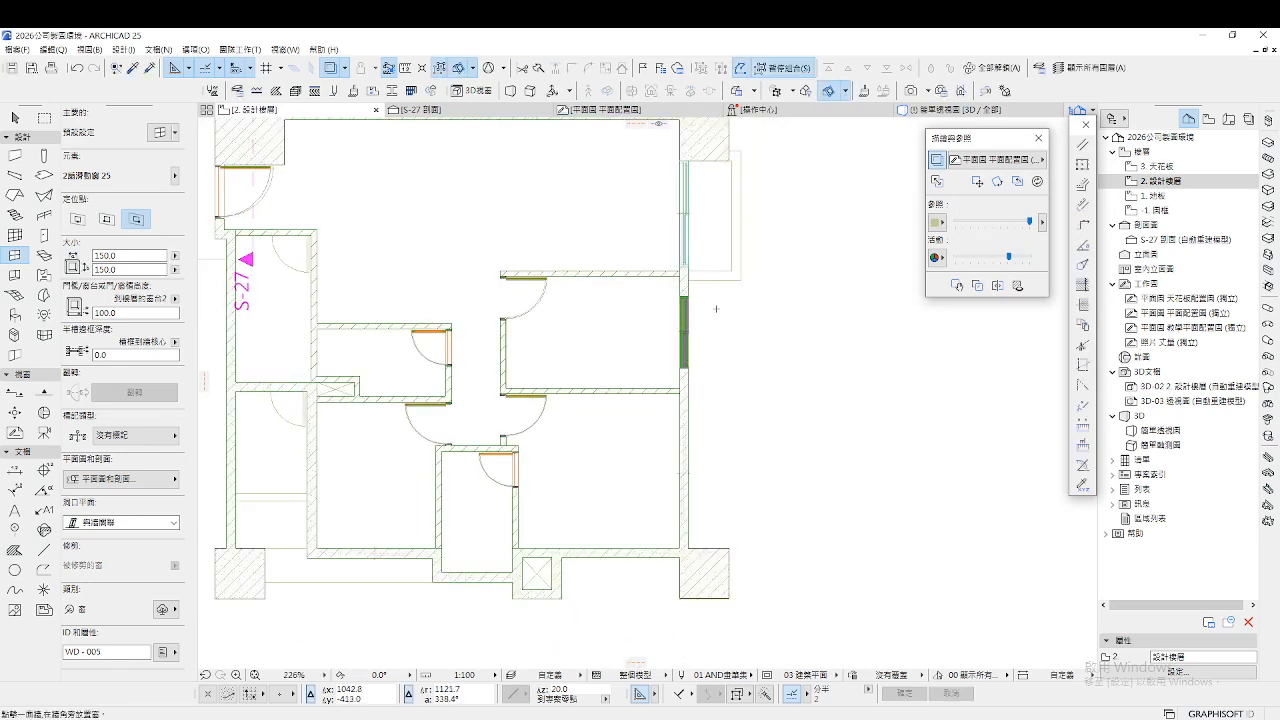
scroll(716, 309, up, 3)
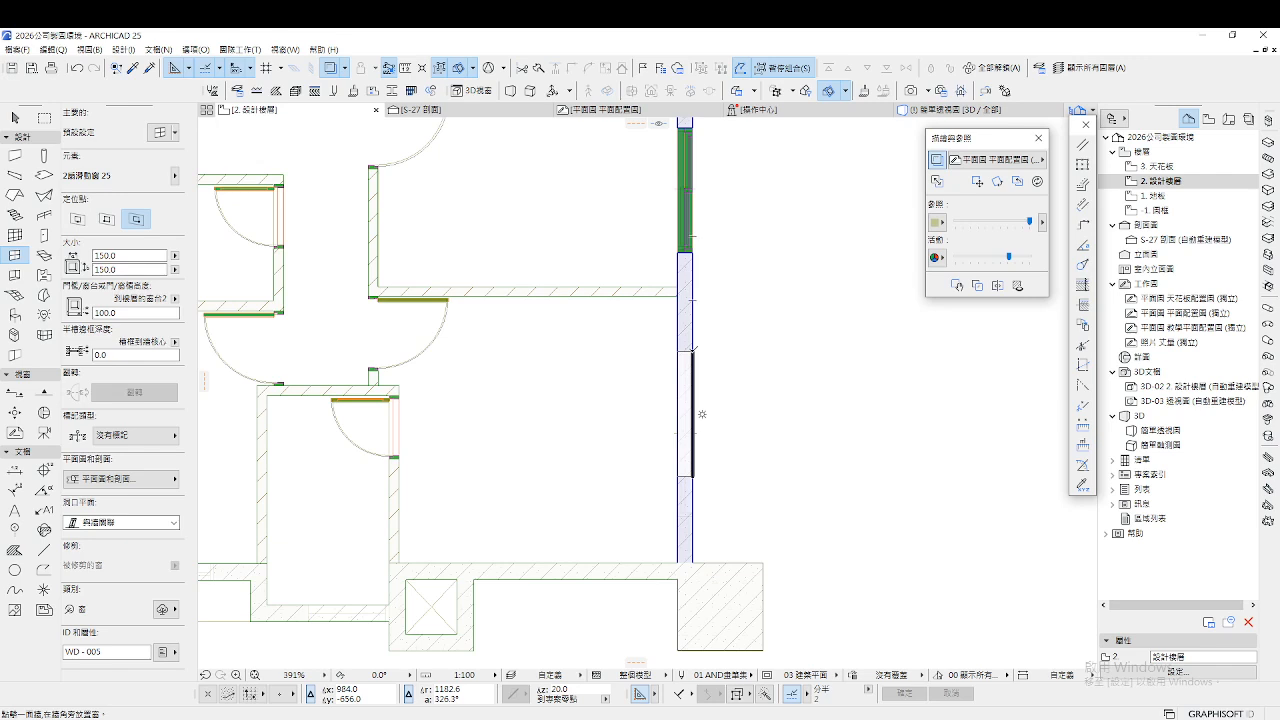
click(688, 353)
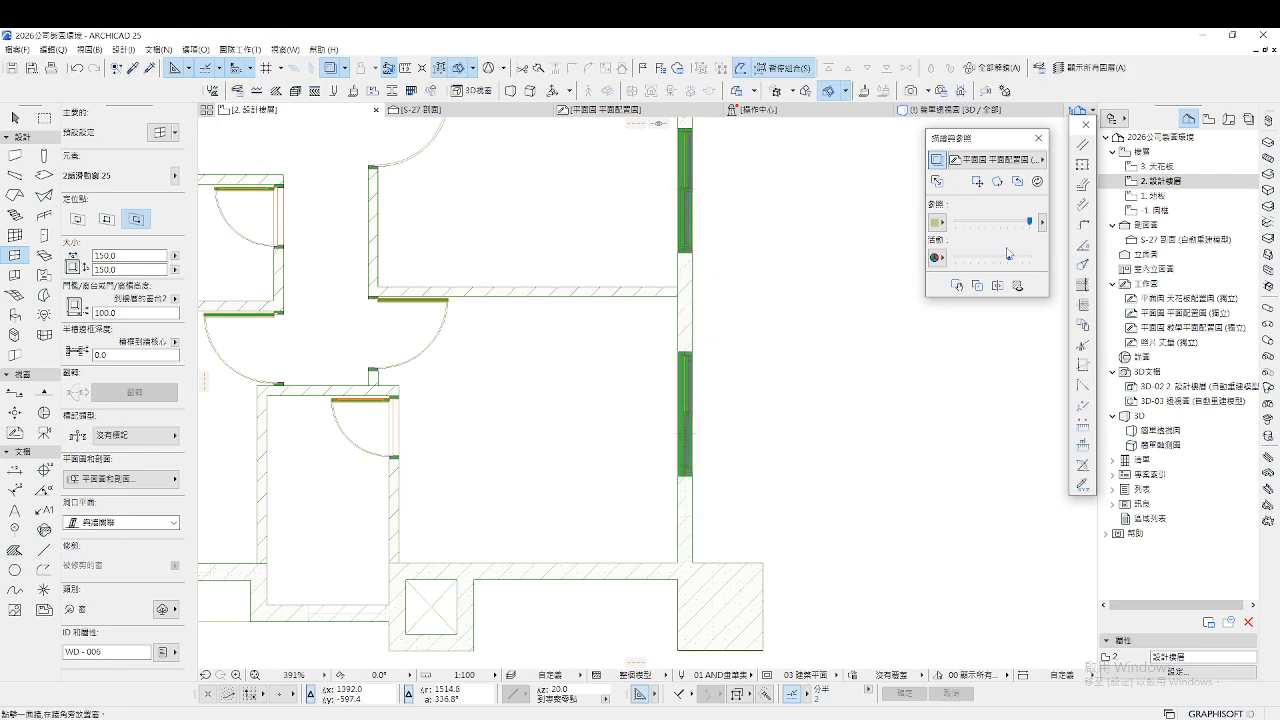
Adjust the Trace & Reference sliders for the current and reference floor display
mouse_move(1008, 258)
mouse_down()
mouse_move(1044, 265)
mouse_move(968, 257)
mouse_move(1032, 266)
mouse_up()
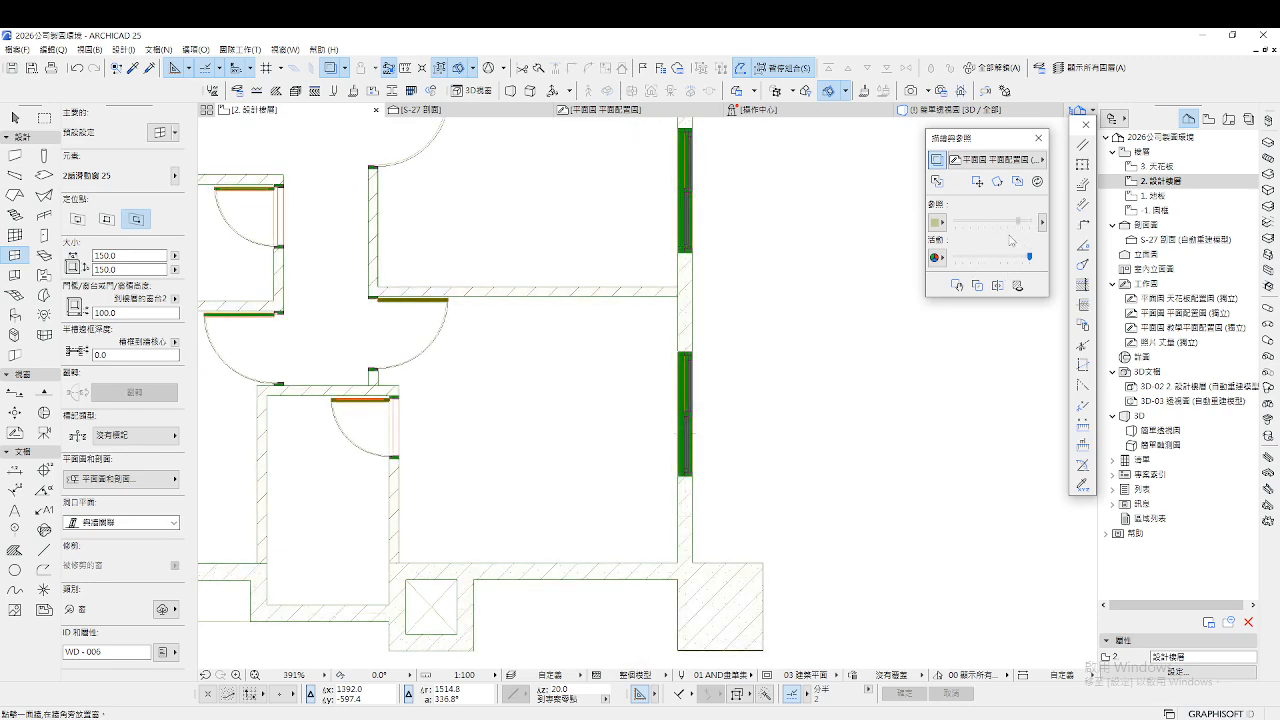
drag(1017, 221, 964, 234)
drag(1030, 264, 984, 266)
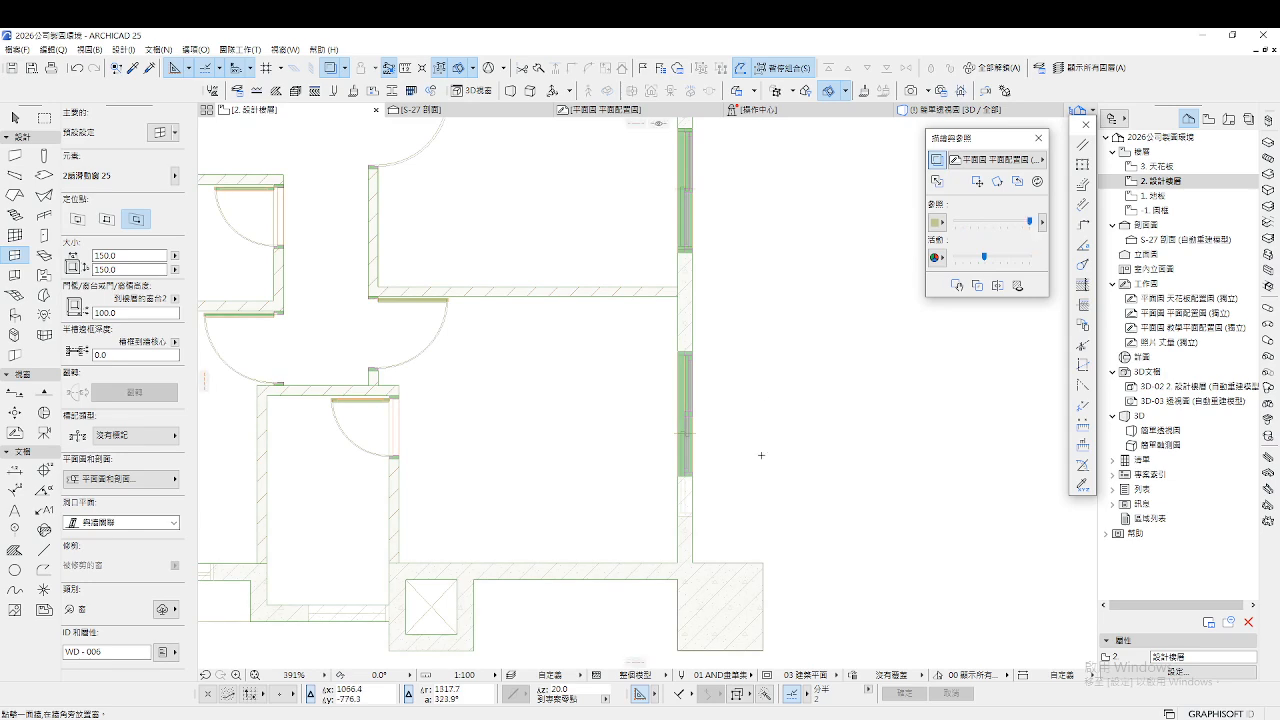
scroll(761, 455, up, 2)
scroll(750, 440, down, 5)
scroll(662, 448, up, 5)
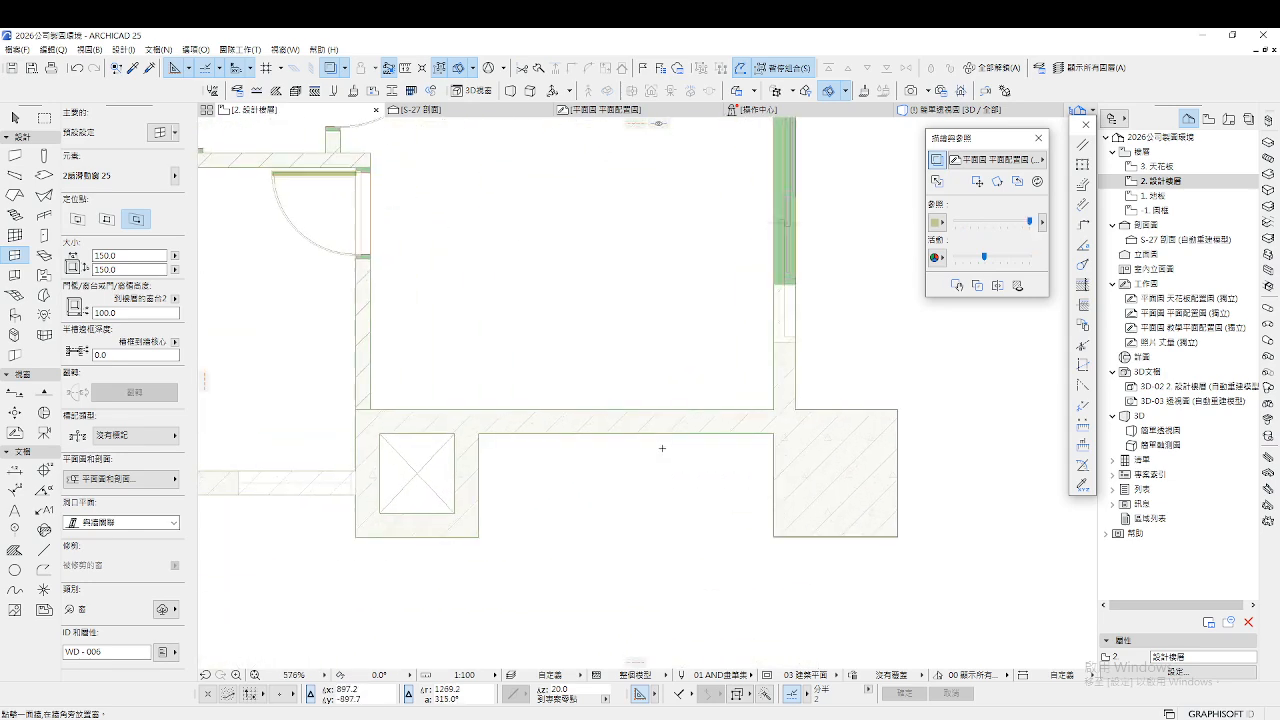
scroll(662, 448, down, 4)
scroll(696, 495, up, 6)
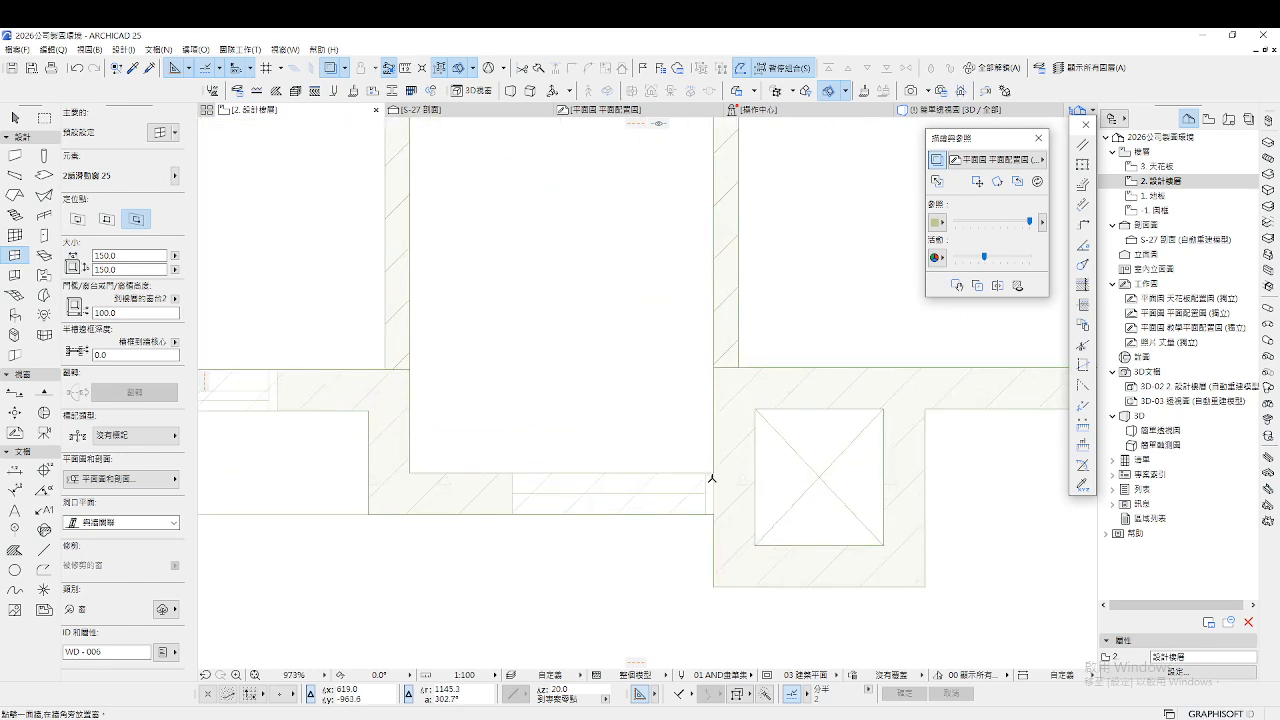
Place two sliding windows in the bottom exterior wall and return to the Arrow tool
click(713, 470)
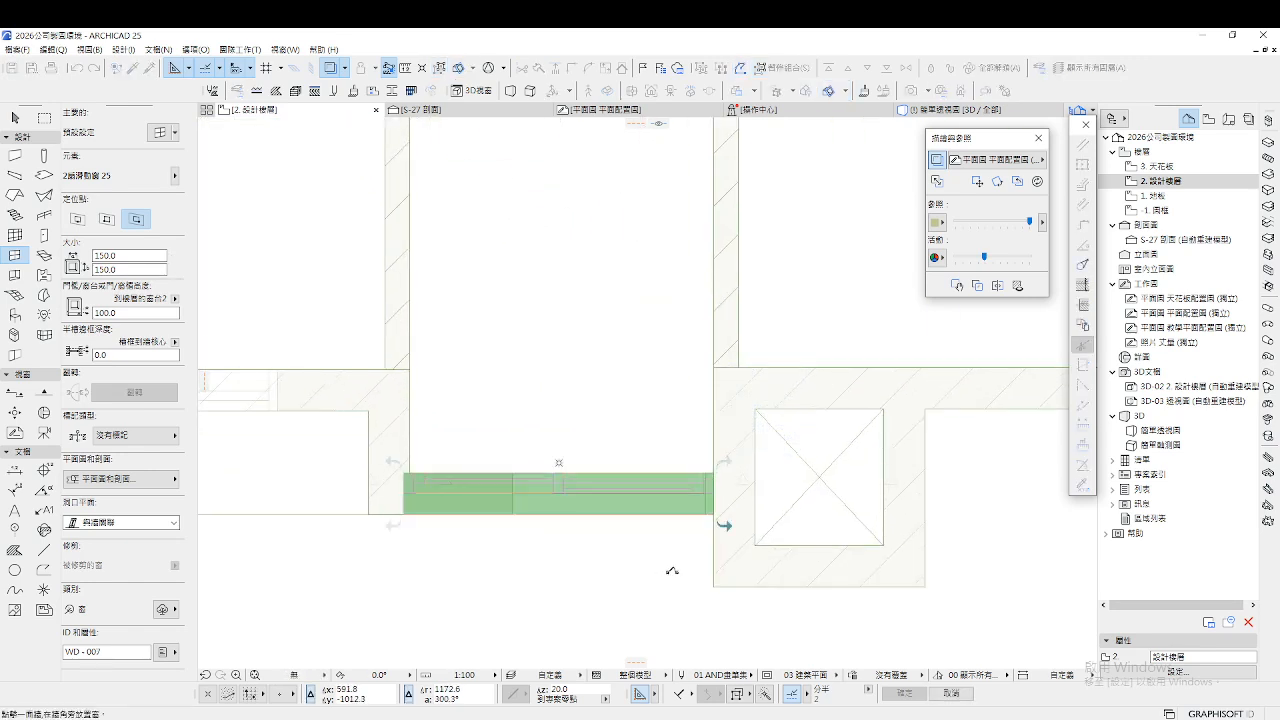
scroll(692, 566, down, 5)
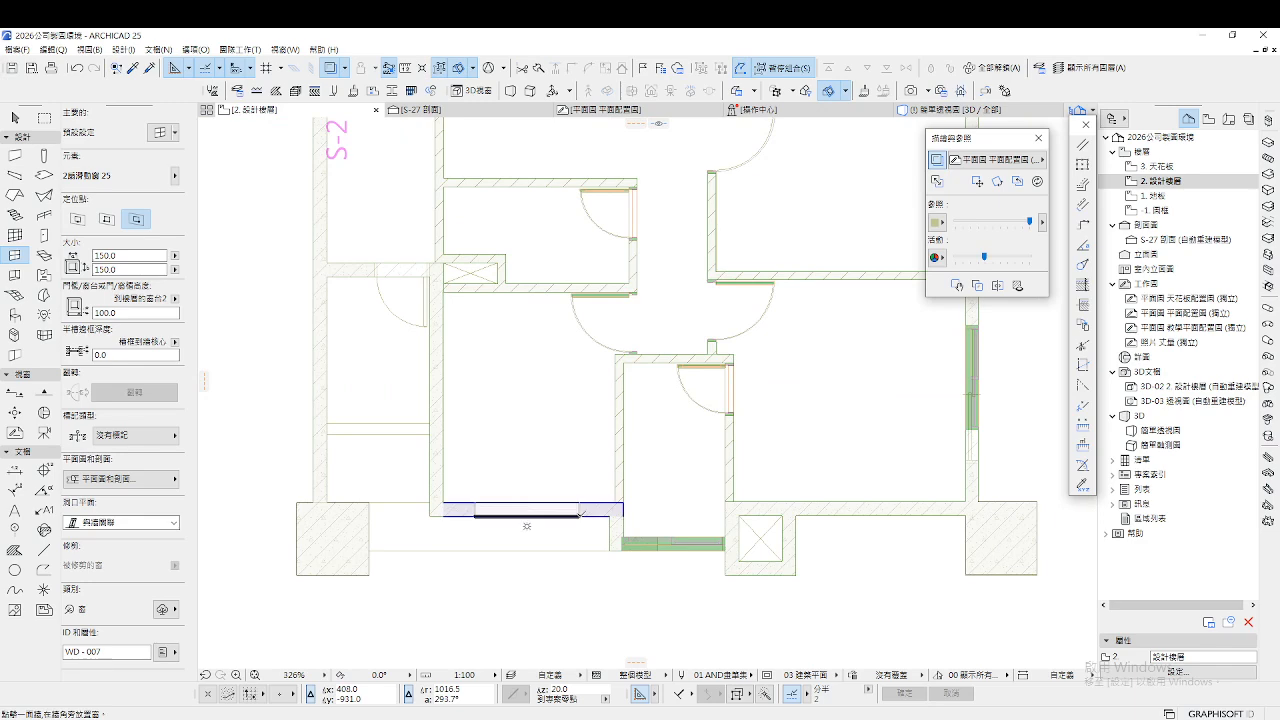
scroll(580, 514, up, 5)
click(566, 480)
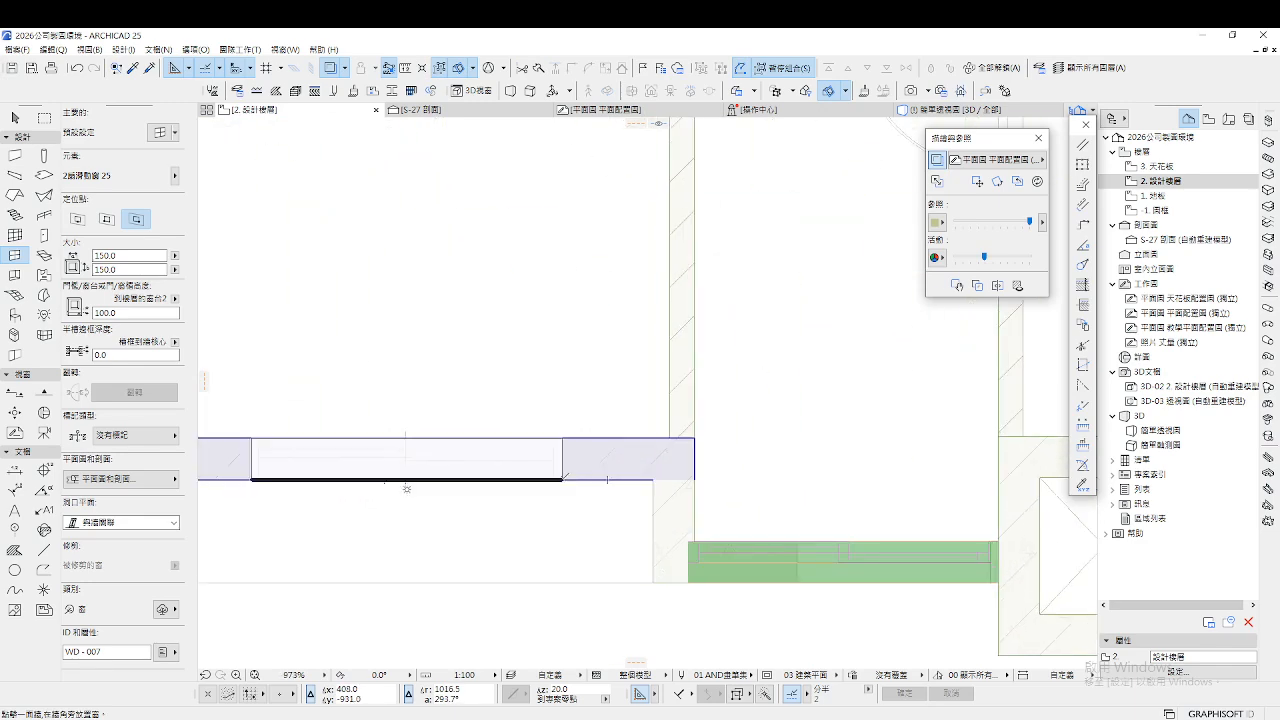
scroll(652, 560, down, 5)
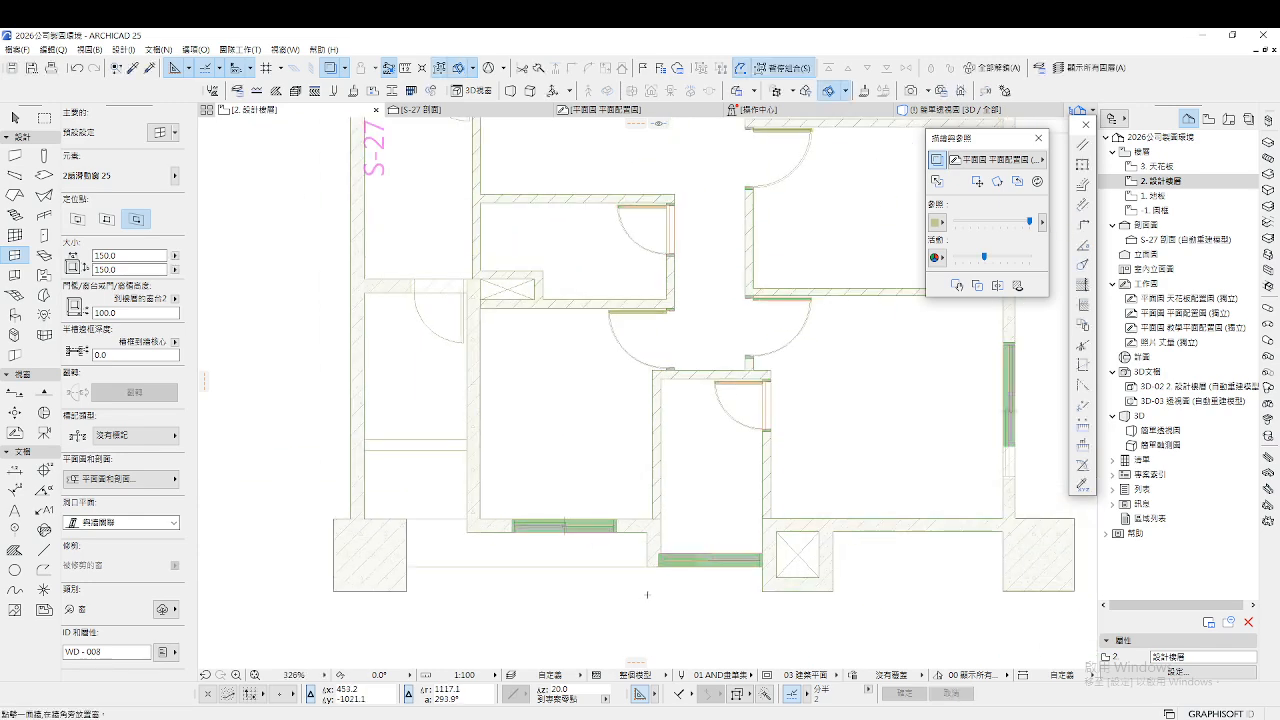
scroll(528, 541, down, 3)
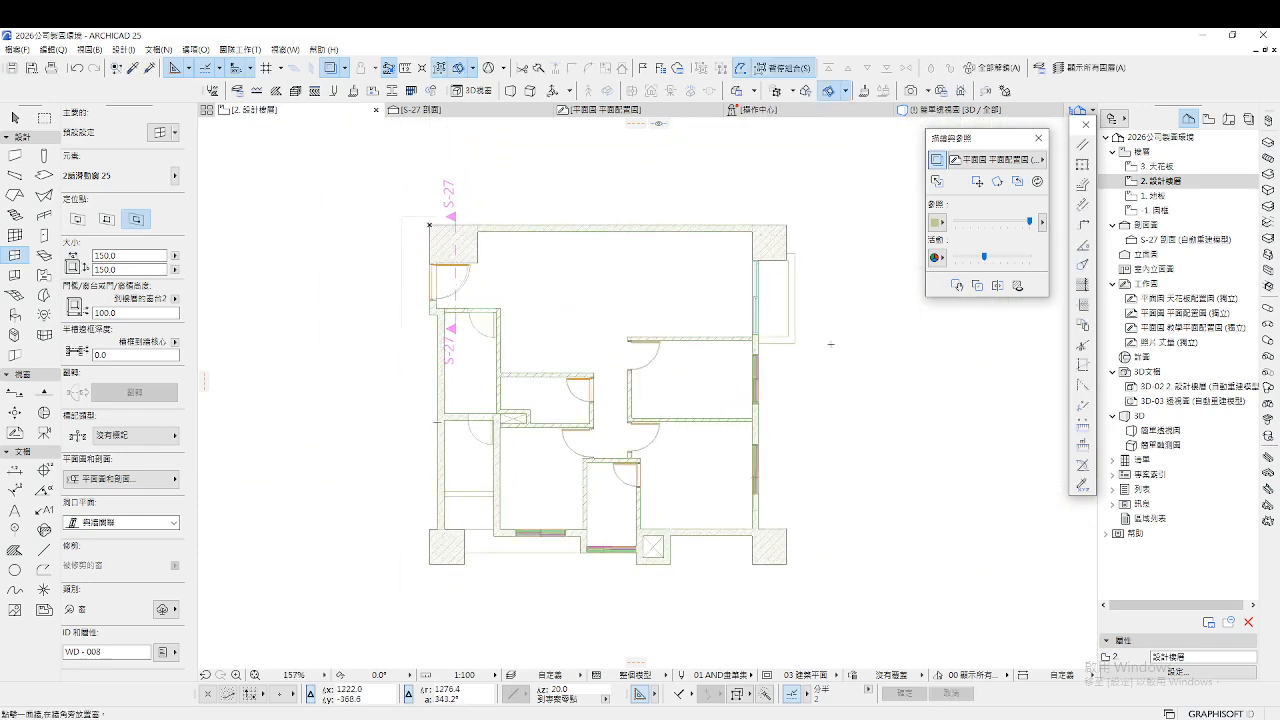
key(Escape)
scroll(778, 320, up, 7)
Stretch the upper sliding window in the right wall to 146 wide
scroll(706, 340, down, 5)
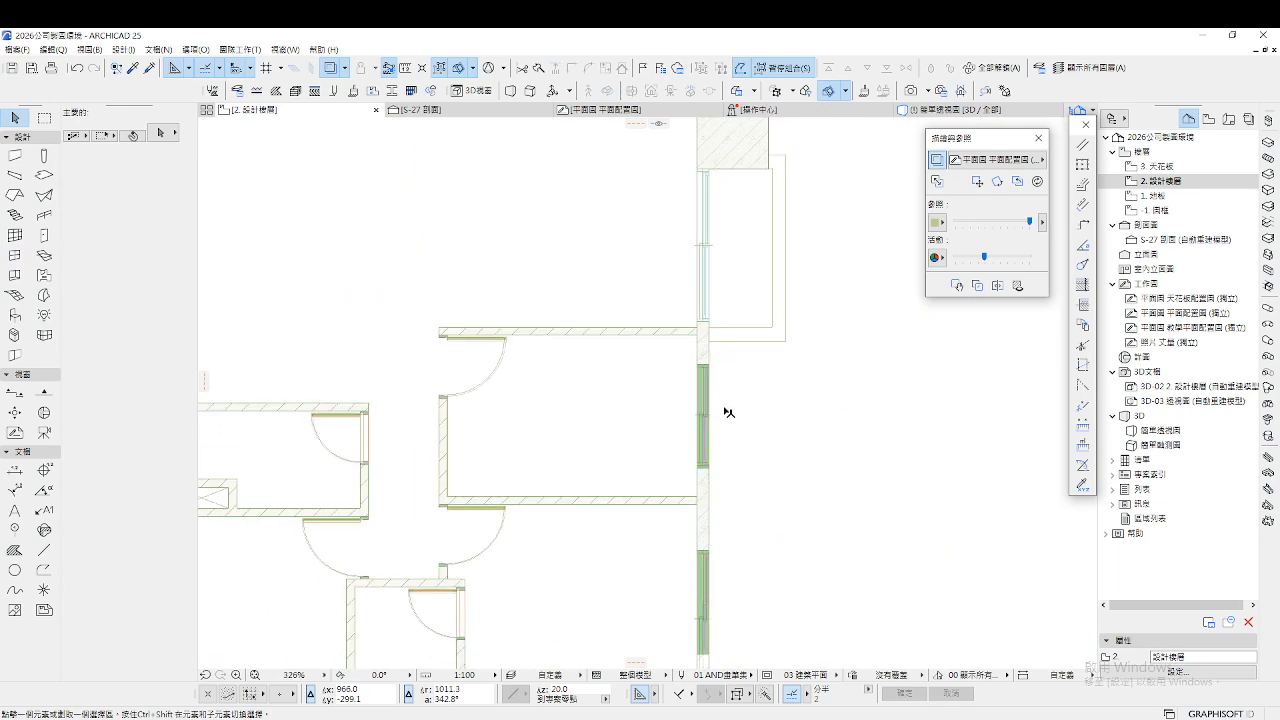
scroll(681, 448, up, 4)
click(699, 447)
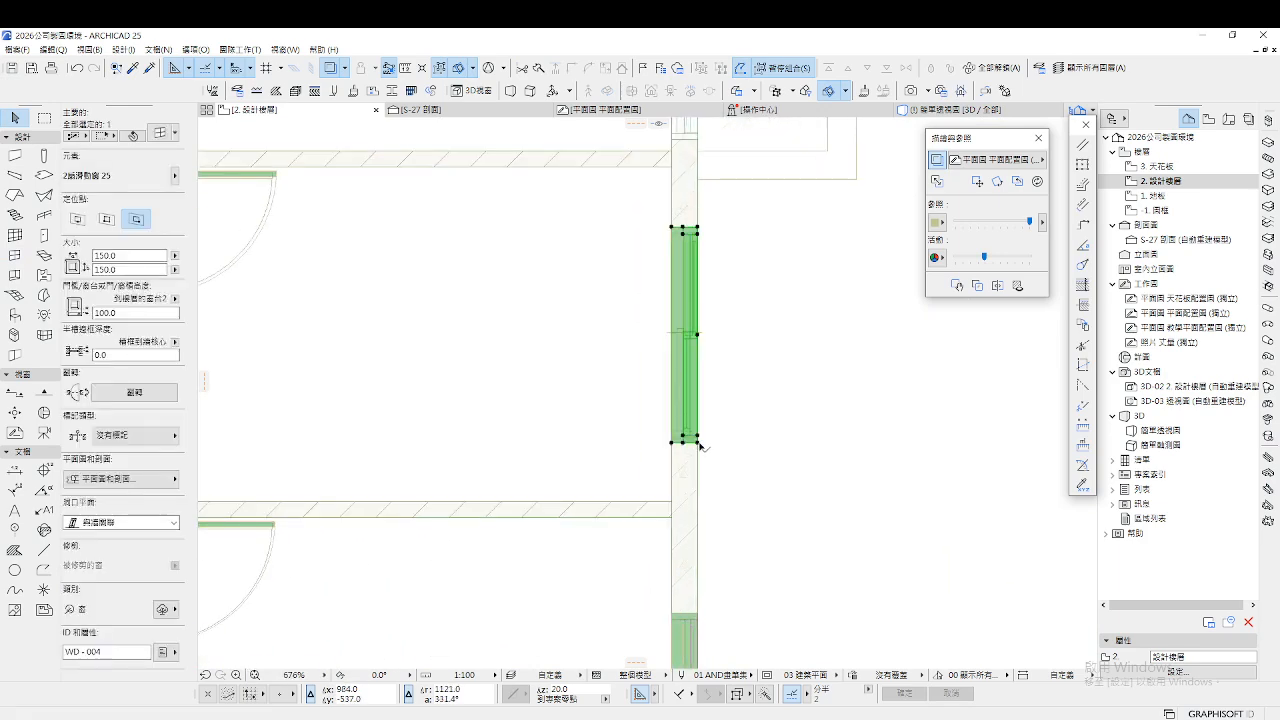
key(Escape)
click(692, 446)
scroll(690, 446, up, 7)
click(673, 444)
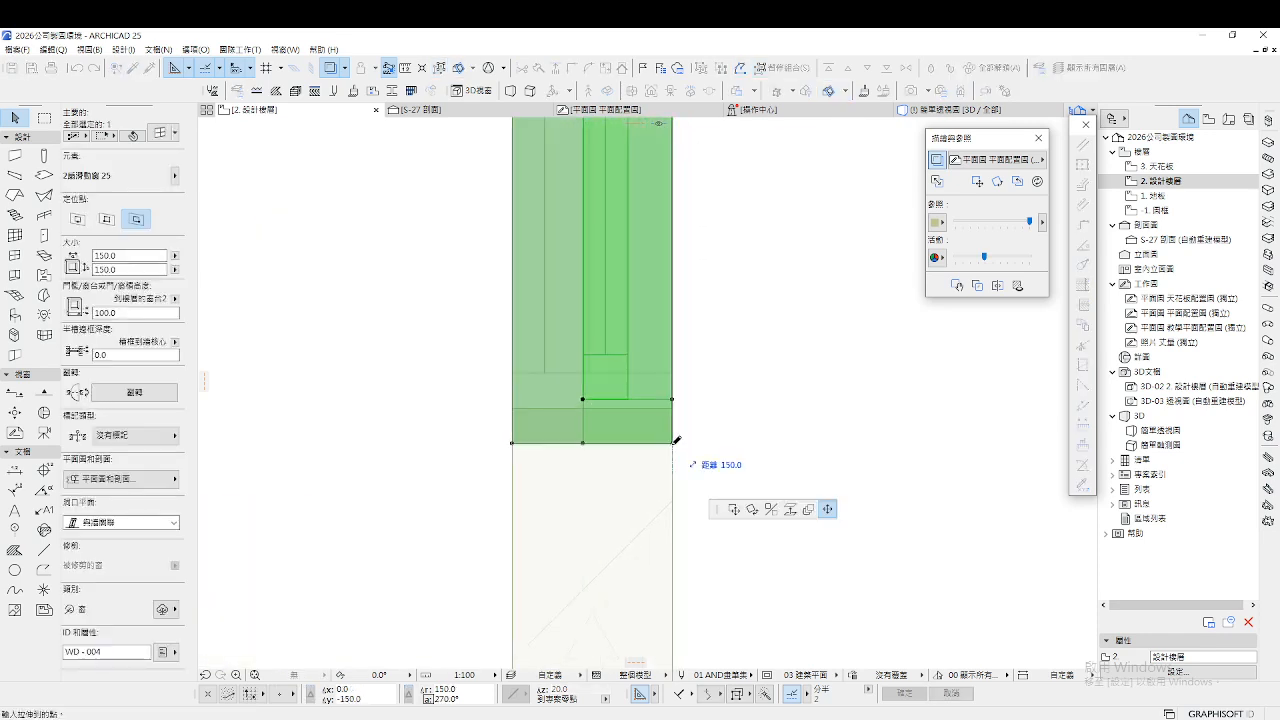
click(680, 309)
click(673, 313)
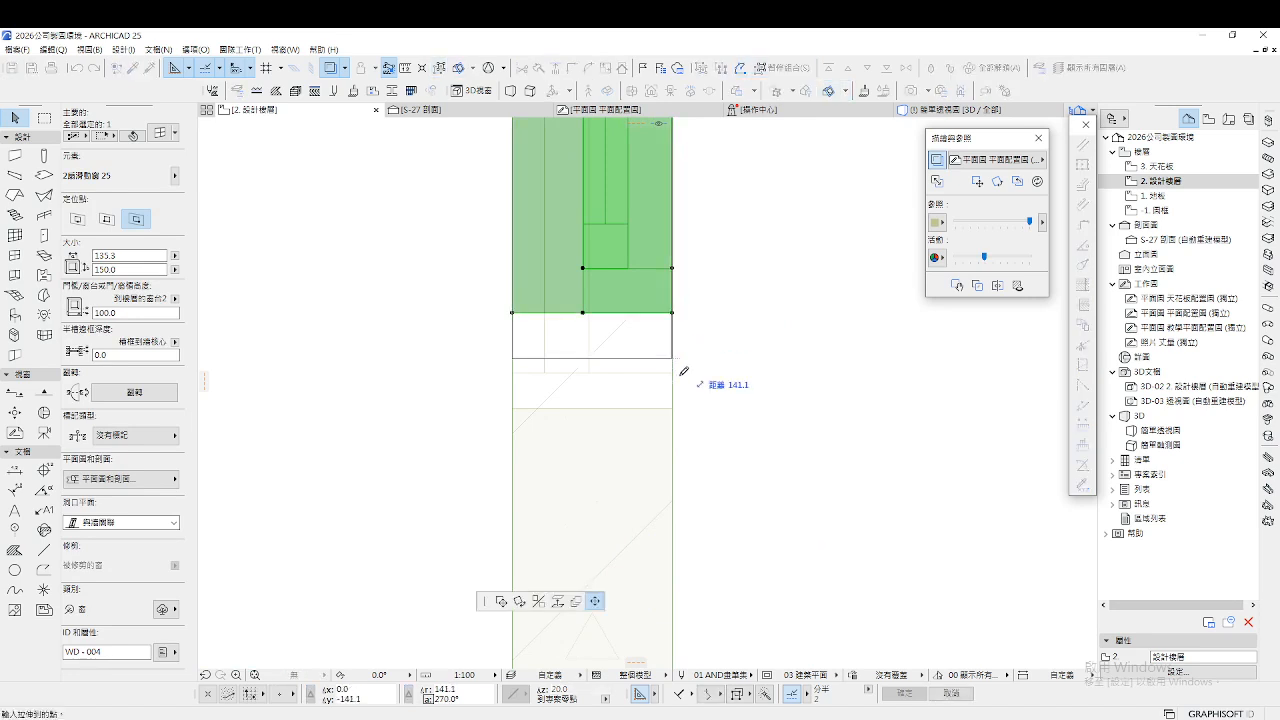
click(685, 420)
scroll(678, 466, down, 4)
scroll(678, 463, down, 2)
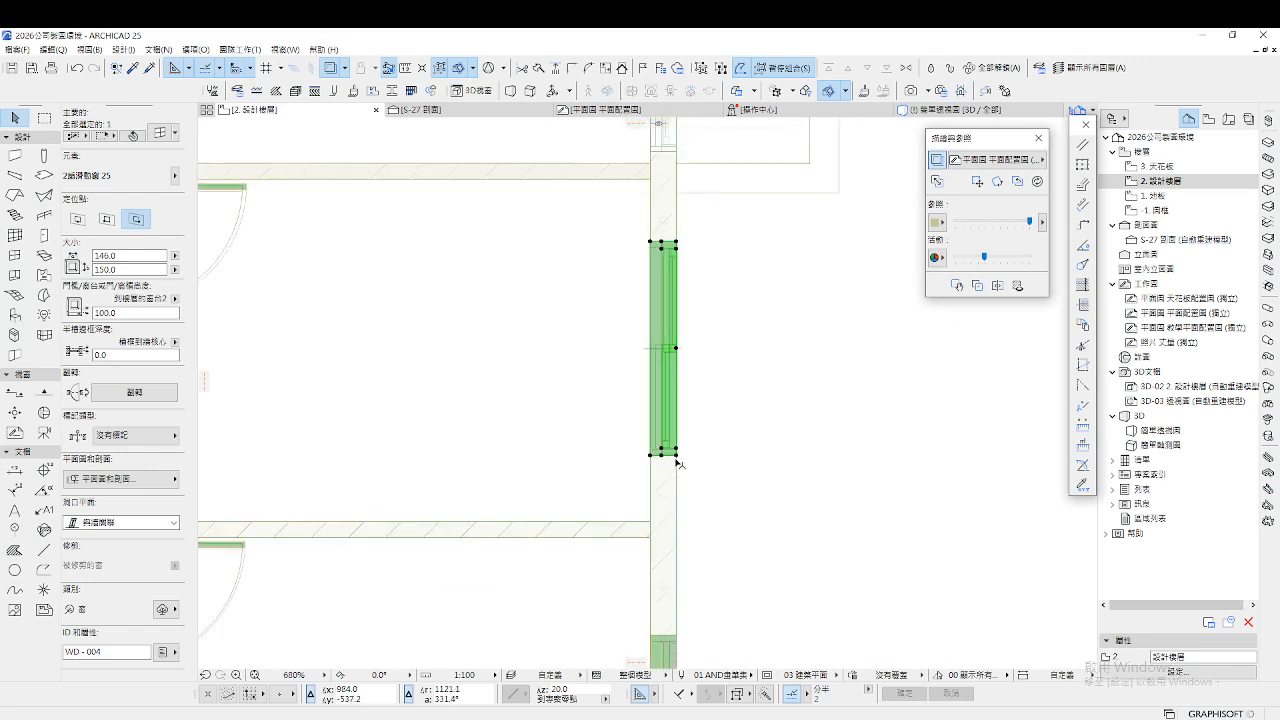
scroll(678, 245, up, 4)
scroll(617, 246, down, 3)
scroll(618, 262, down, 5)
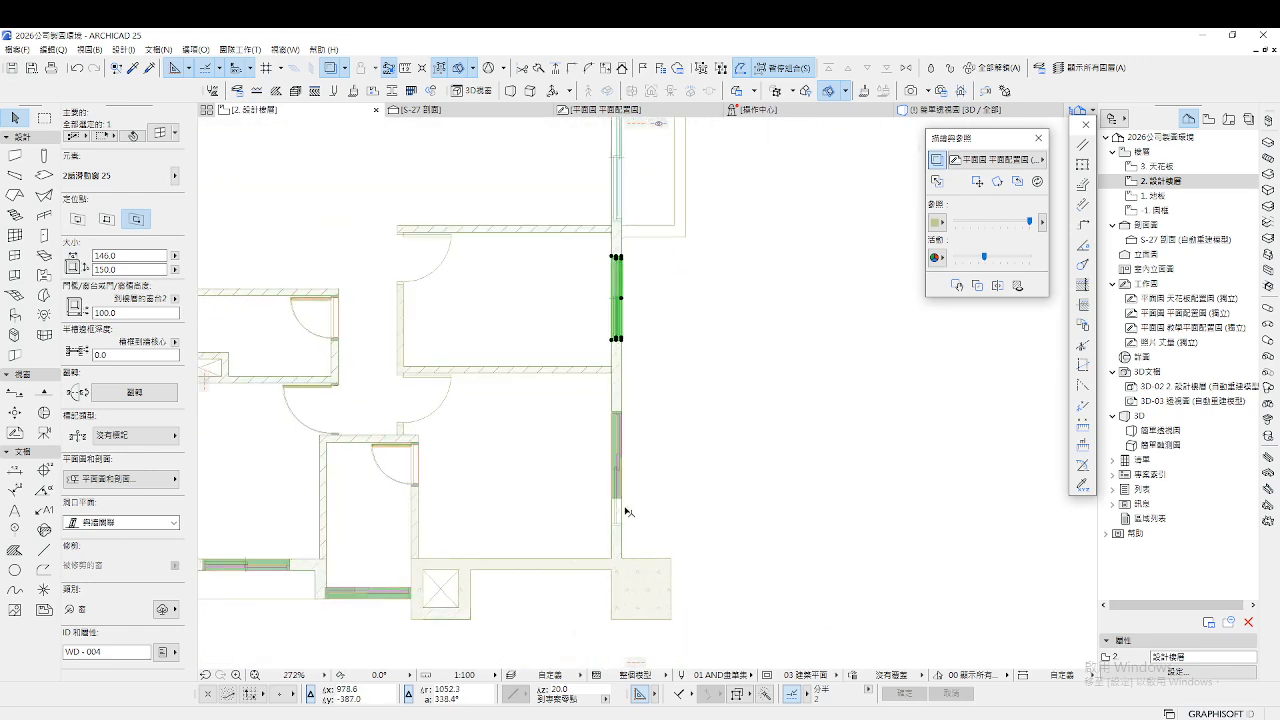
scroll(629, 515, up, 4)
scroll(620, 457, up, 2)
Stretch the lower right-wall sliding window to 198 wide
click(618, 457)
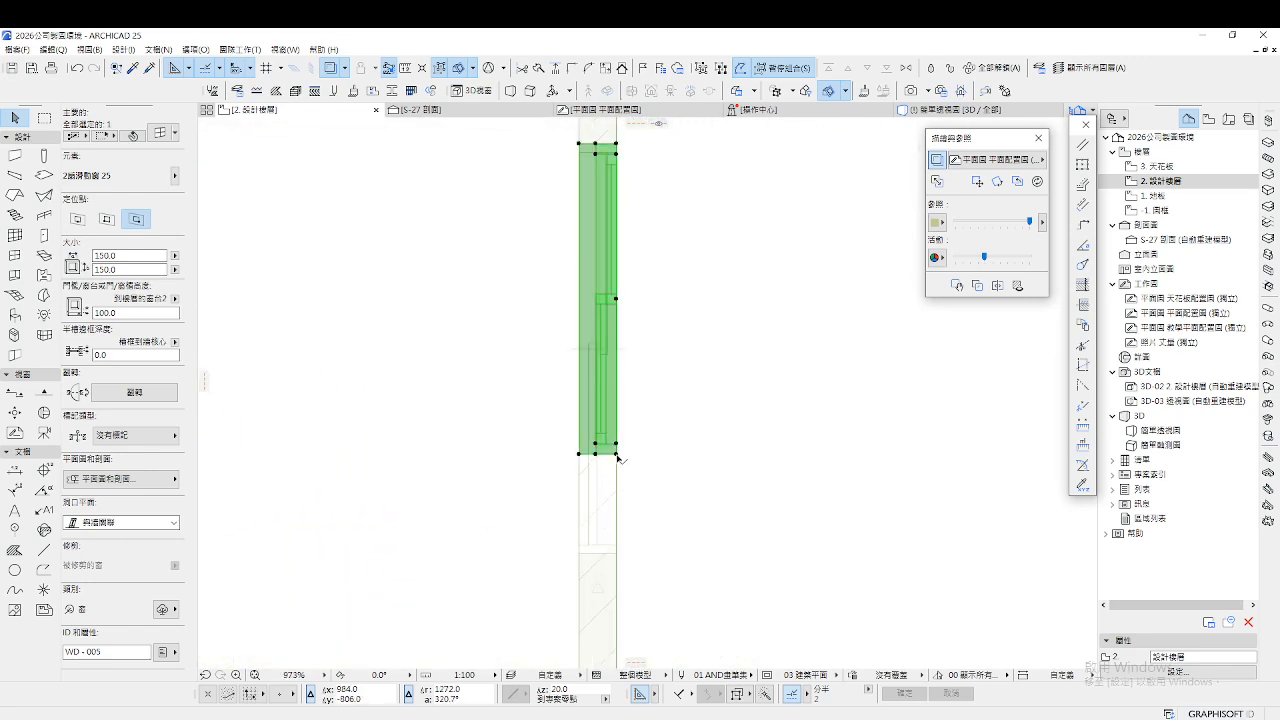
click(617, 455)
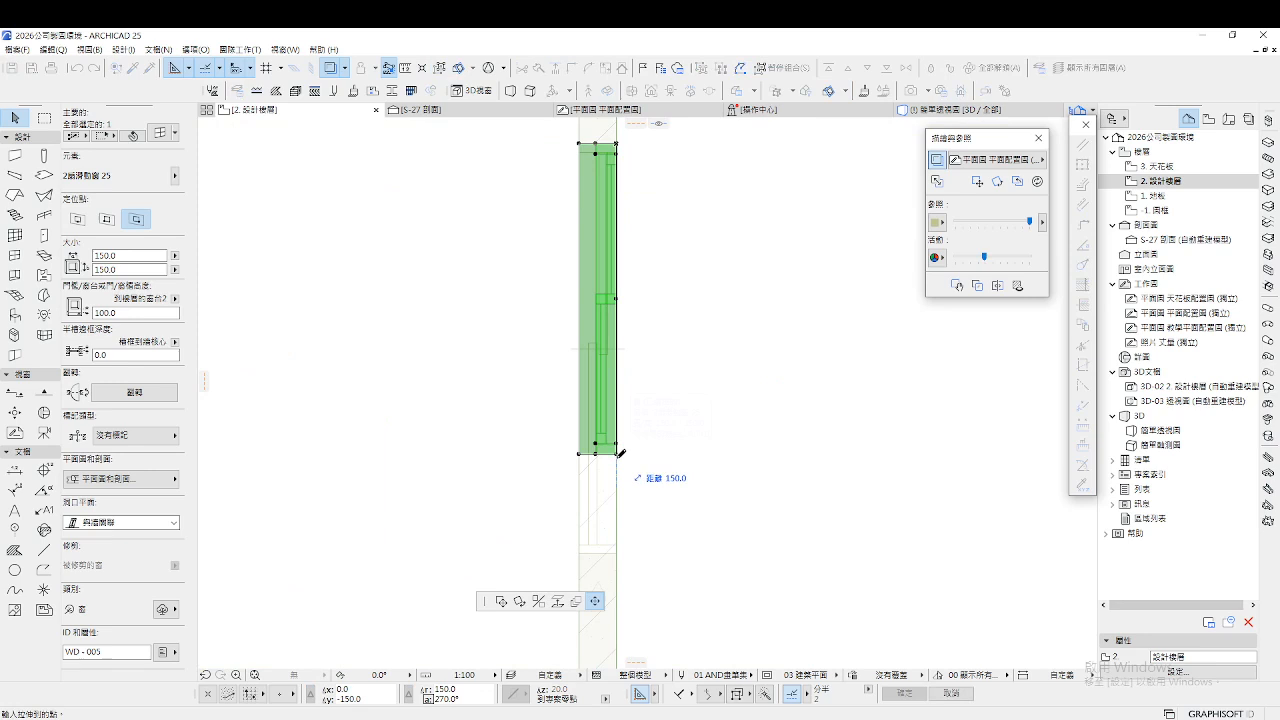
click(617, 552)
scroll(630, 530, down, 3)
scroll(630, 270, up, 4)
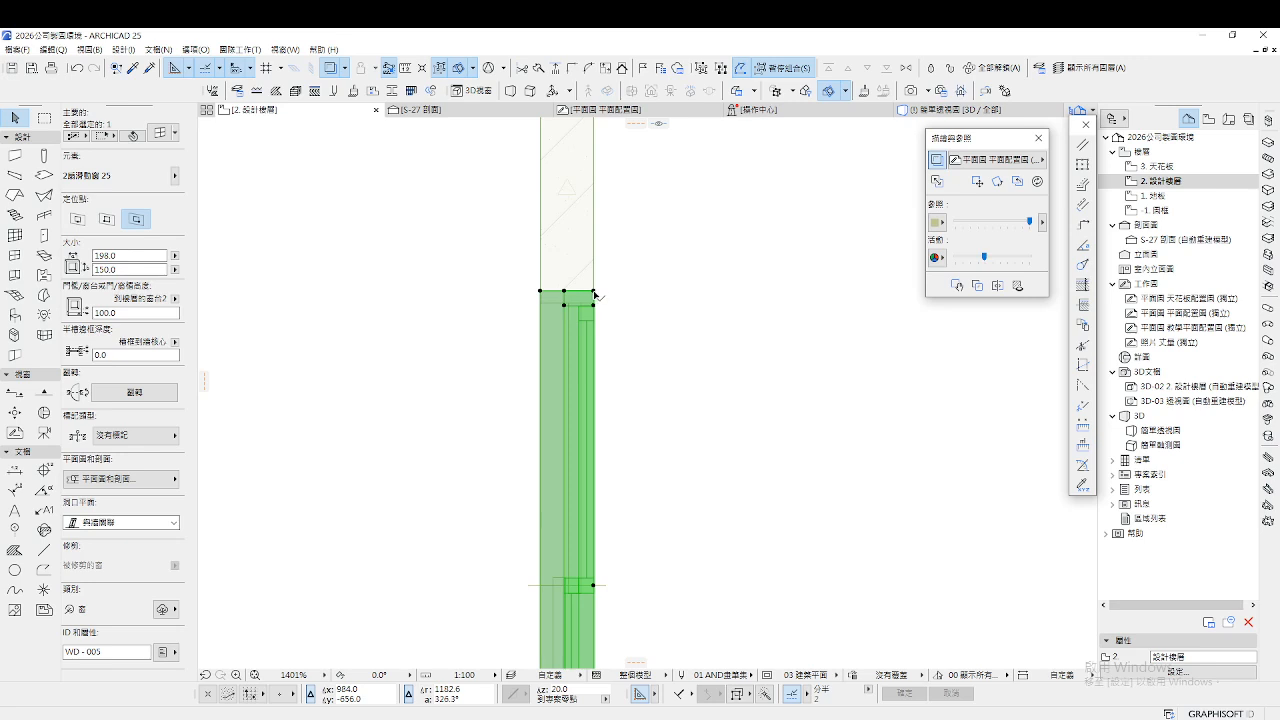
click(595, 291)
click(597, 363)
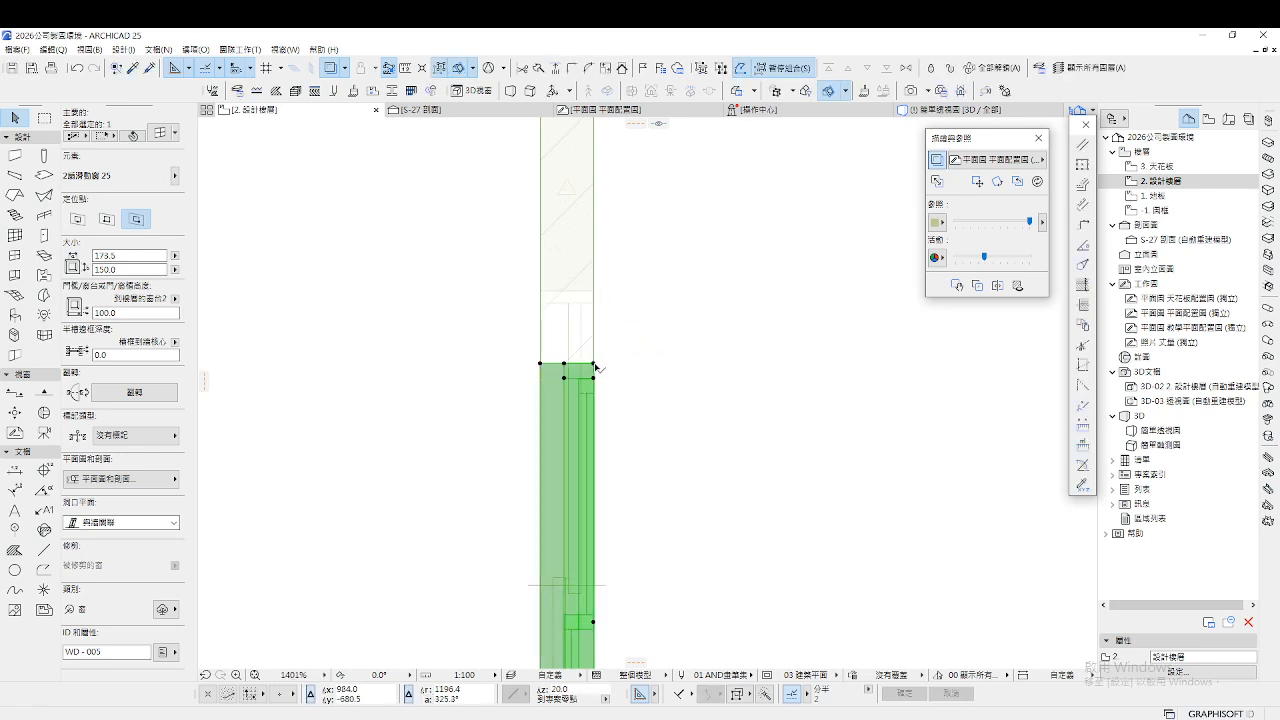
click(595, 363)
click(598, 287)
scroll(686, 305, down, 5)
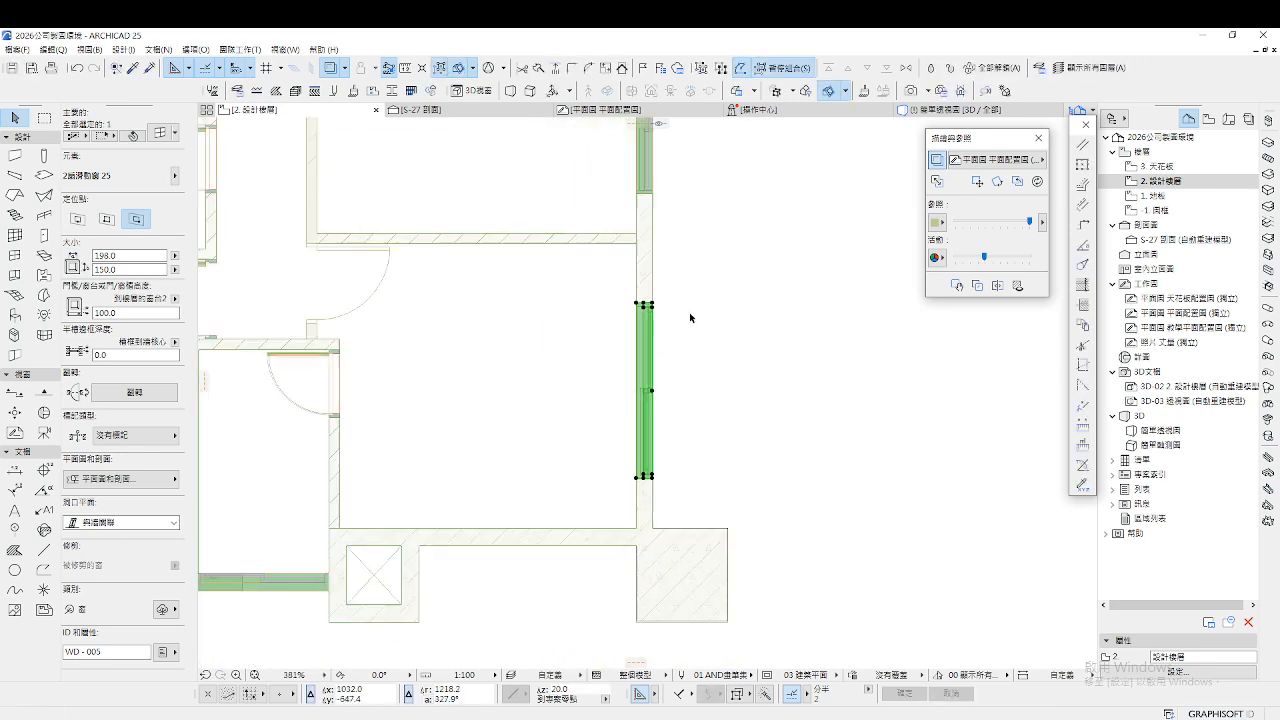
Stretch the right sliding window in the bottom wall to 97.4 wide
scroll(376, 497, up, 5)
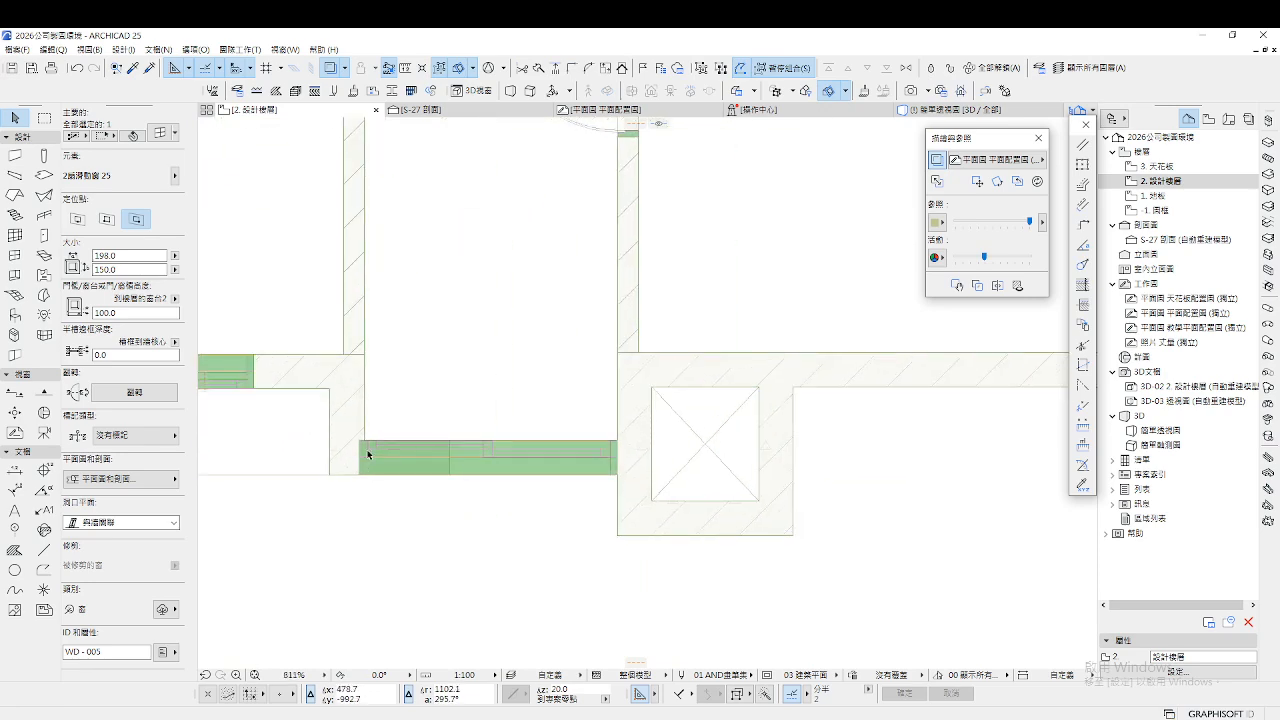
click(363, 446)
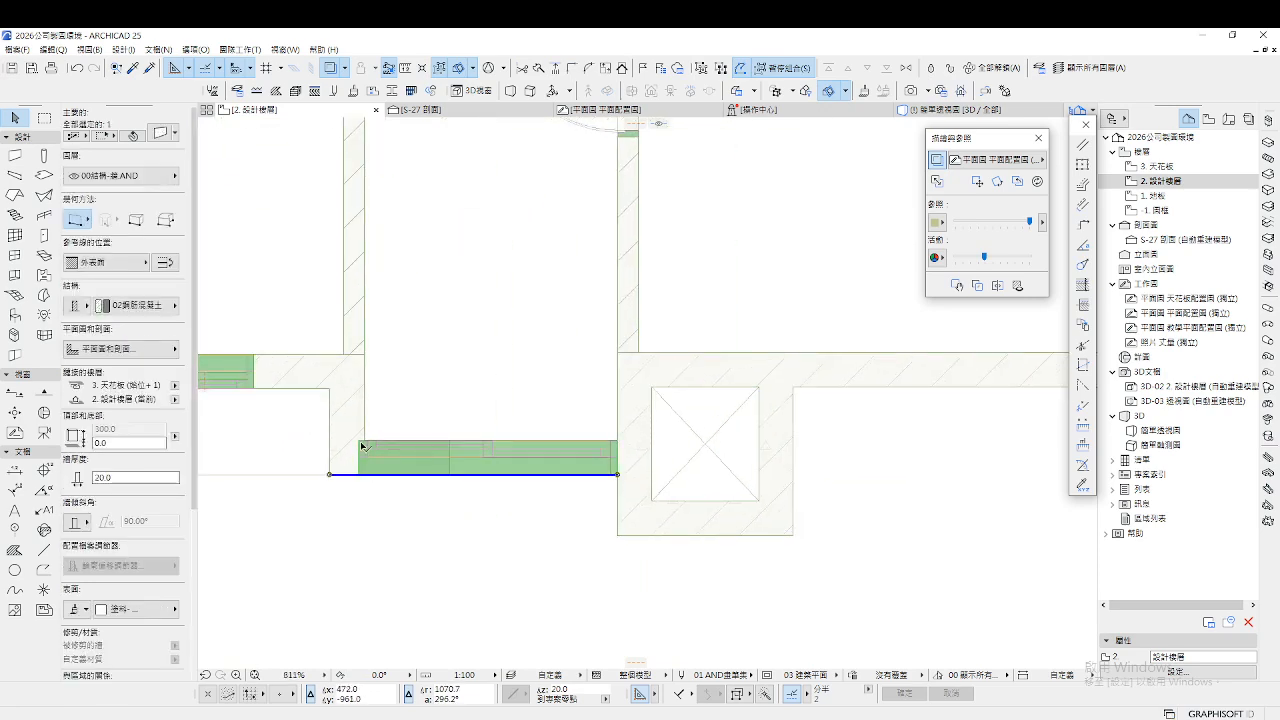
click(564, 528)
click(619, 442)
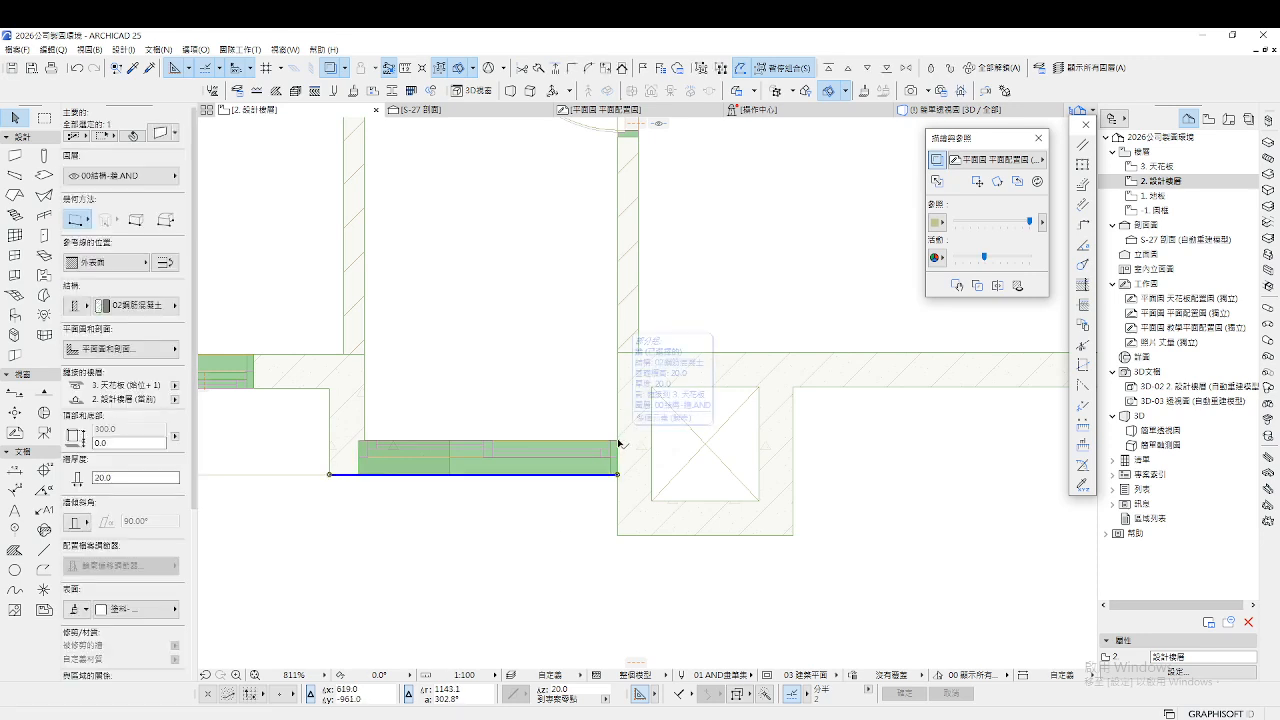
click(363, 446)
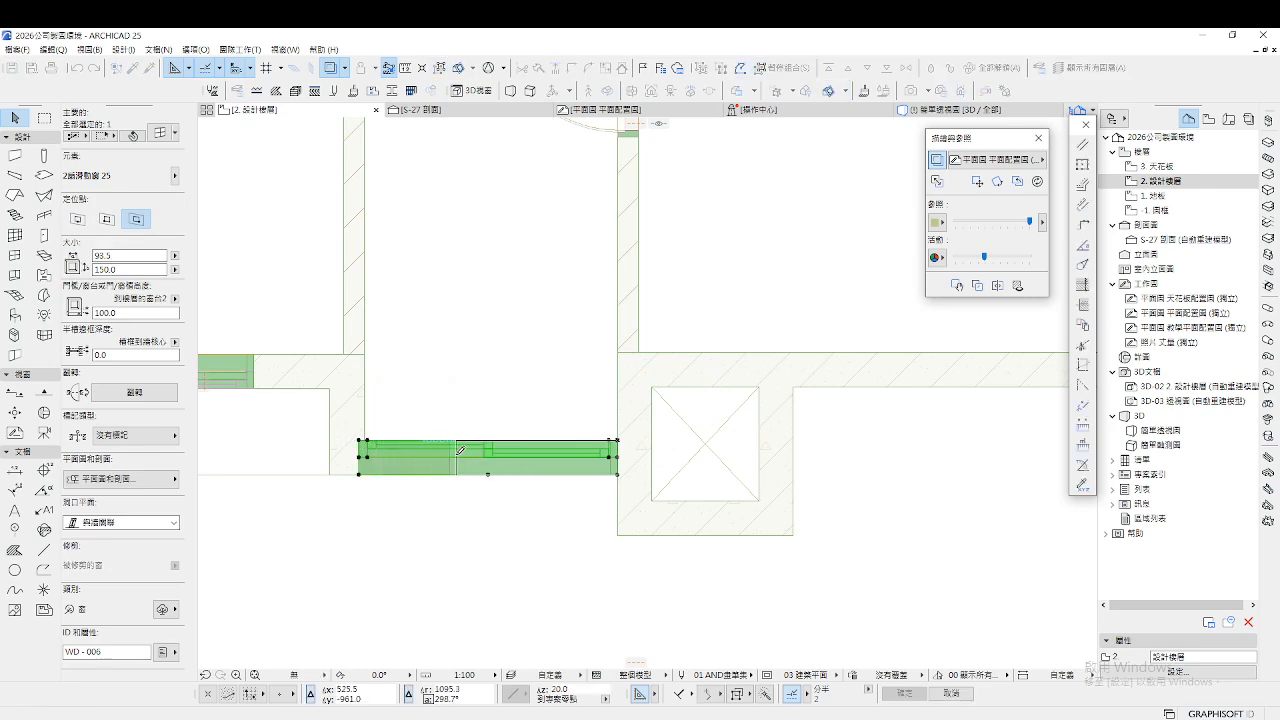
scroll(489, 449, up, 2)
click(491, 436)
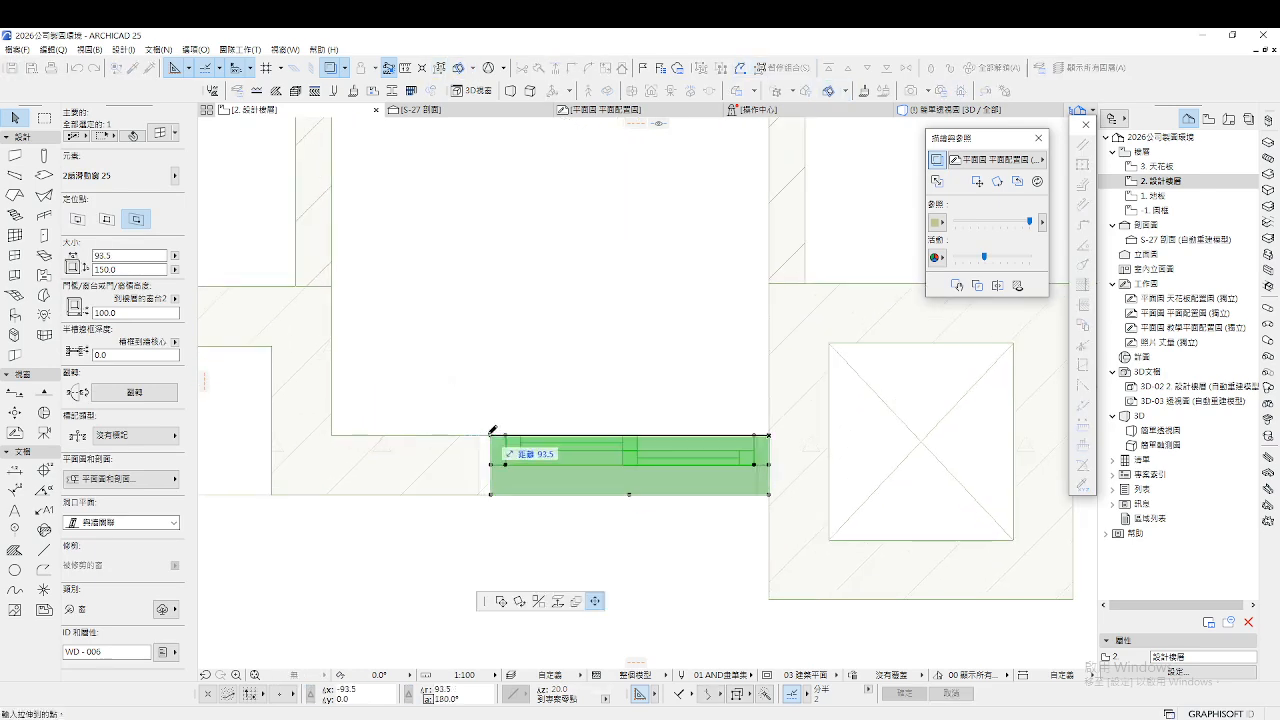
click(479, 435)
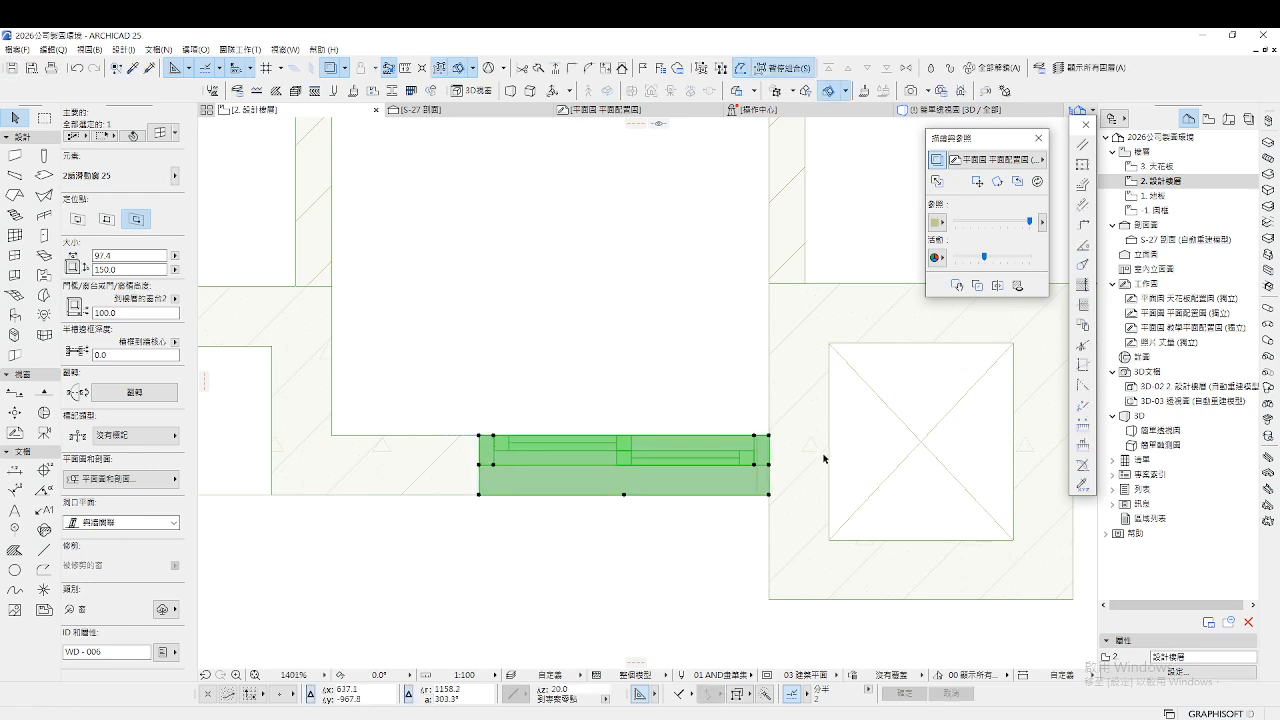
click(769, 437)
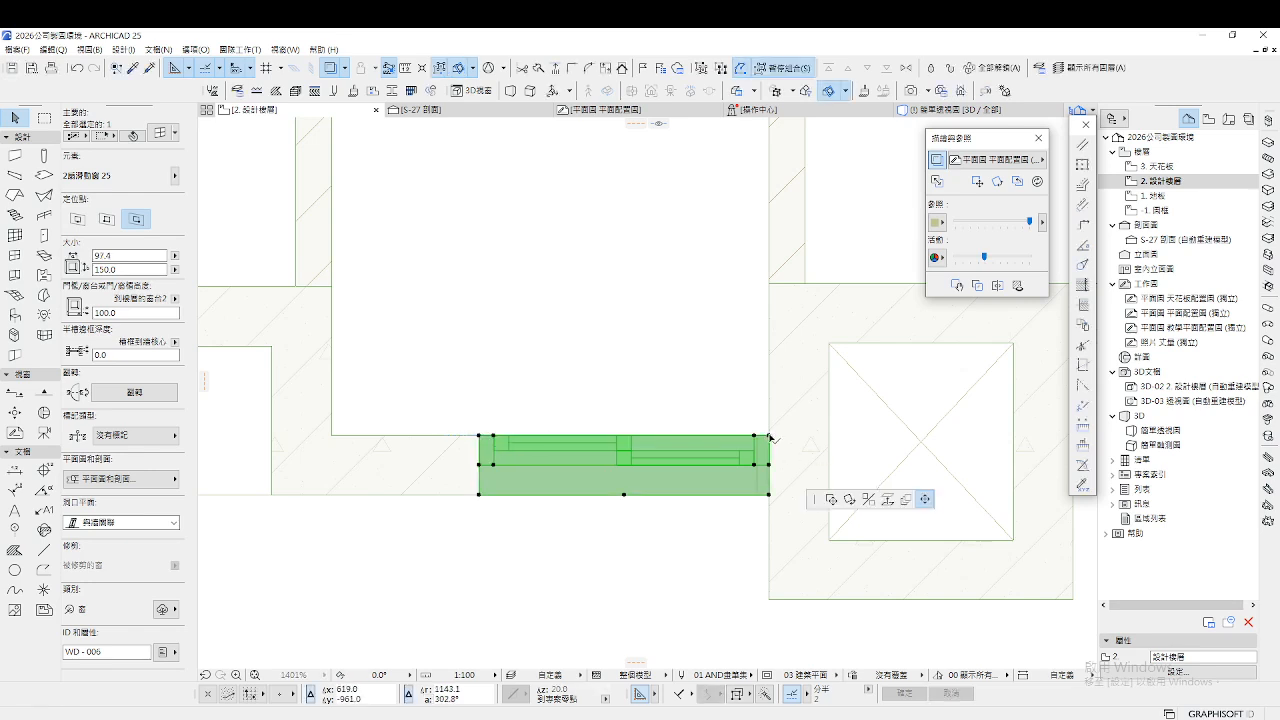
scroll(801, 479, up, 2)
click(712, 436)
click(616, 388)
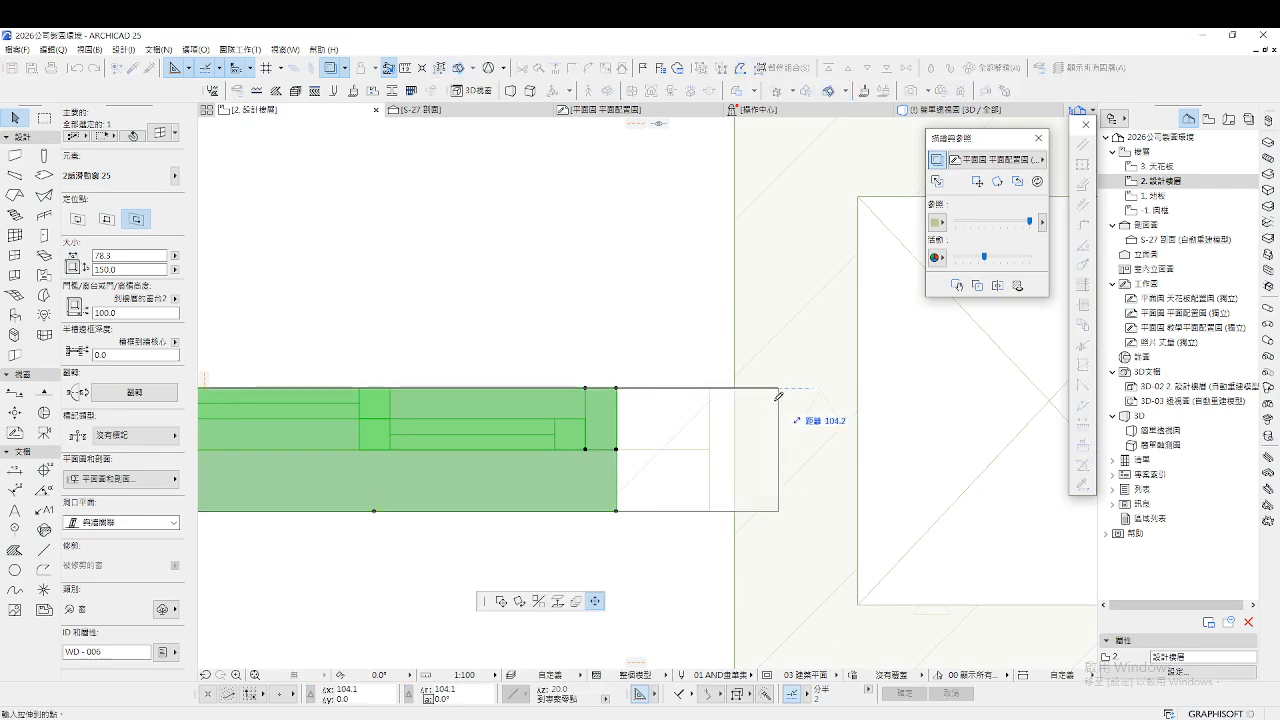
click(739, 386)
scroll(805, 546, down, 5)
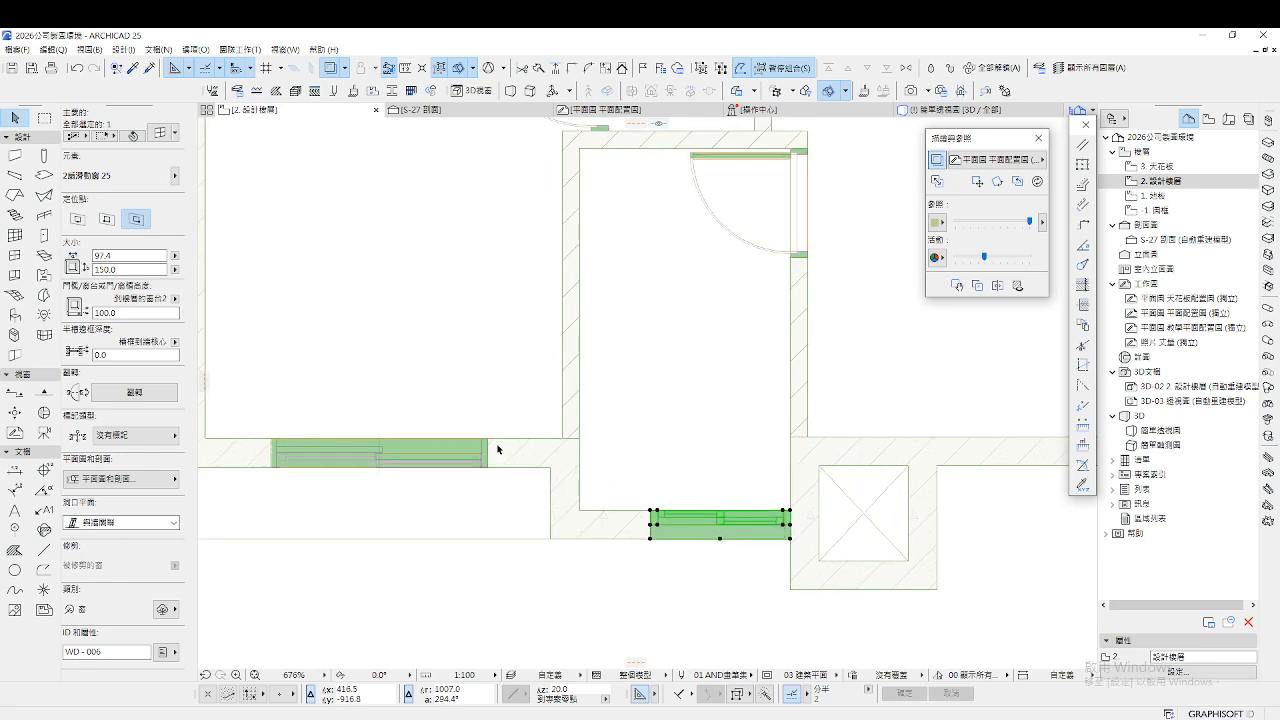
Resize the left bottom-wall sliding window to 151.0 wide and view the whole plan
click(487, 441)
scroll(487, 441, down, 3)
scroll(500, 434, up, 4)
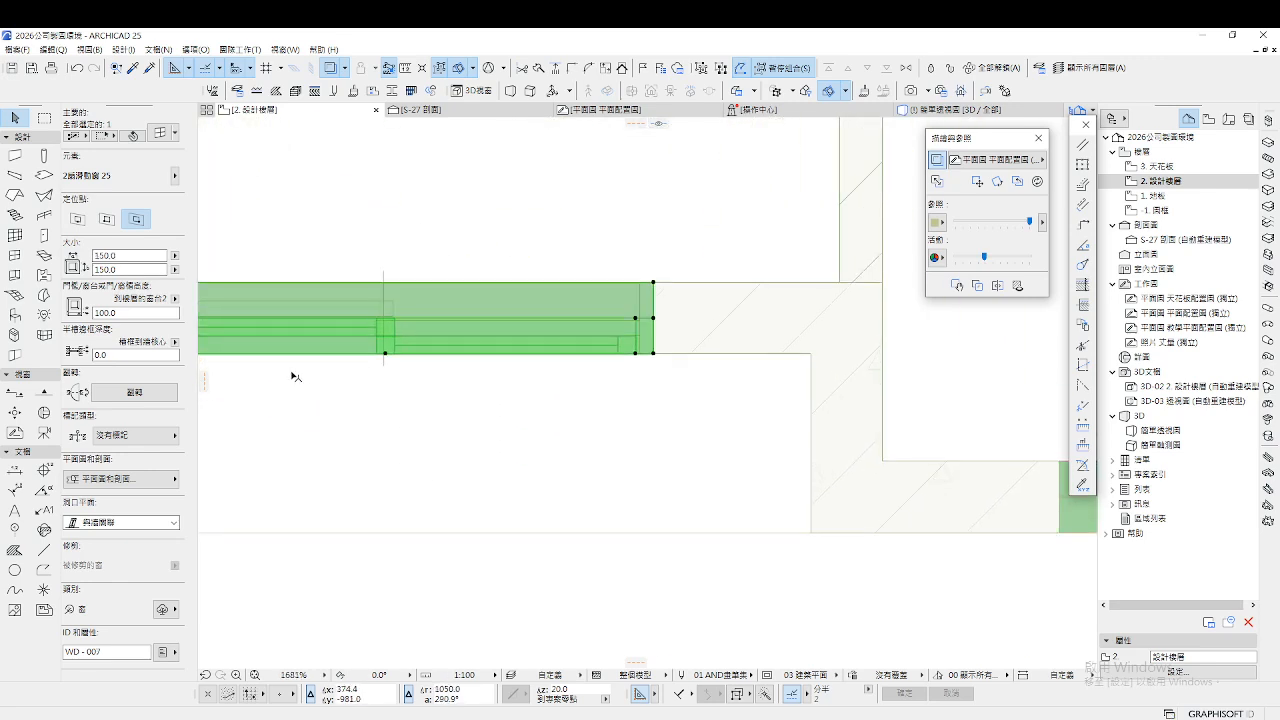
scroll(455, 432, up, 4)
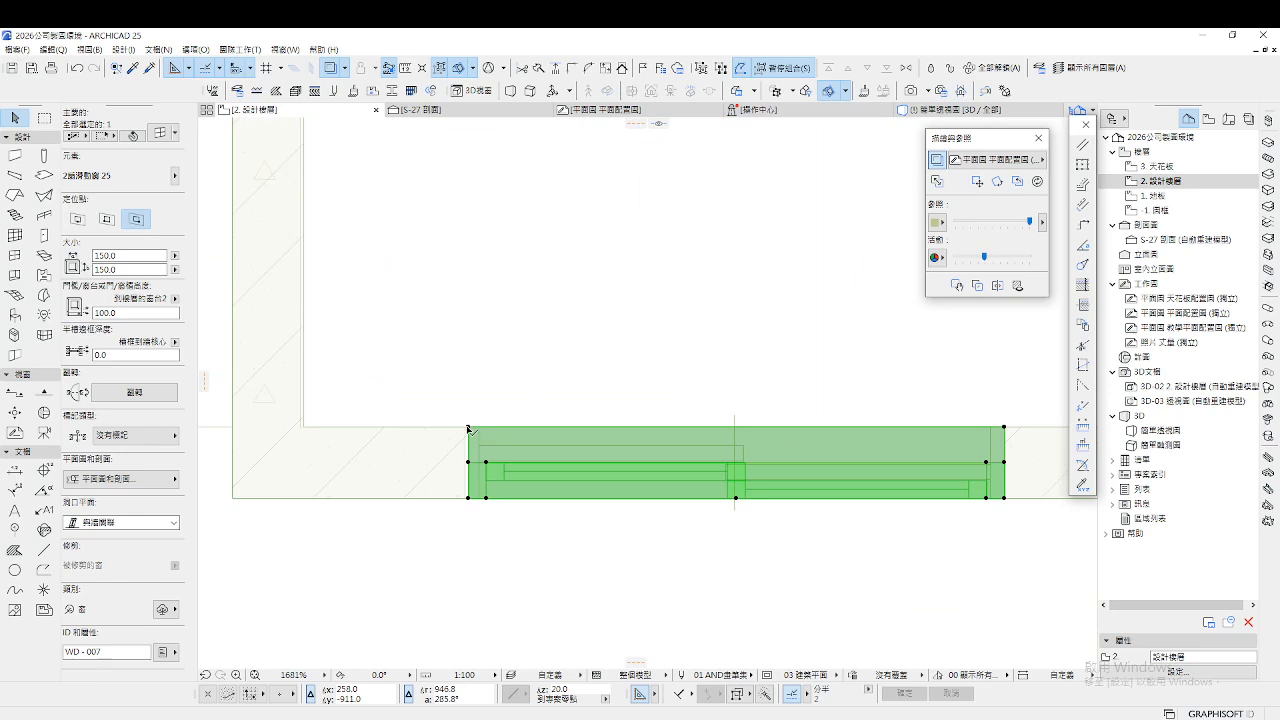
click(580, 431)
click(580, 431)
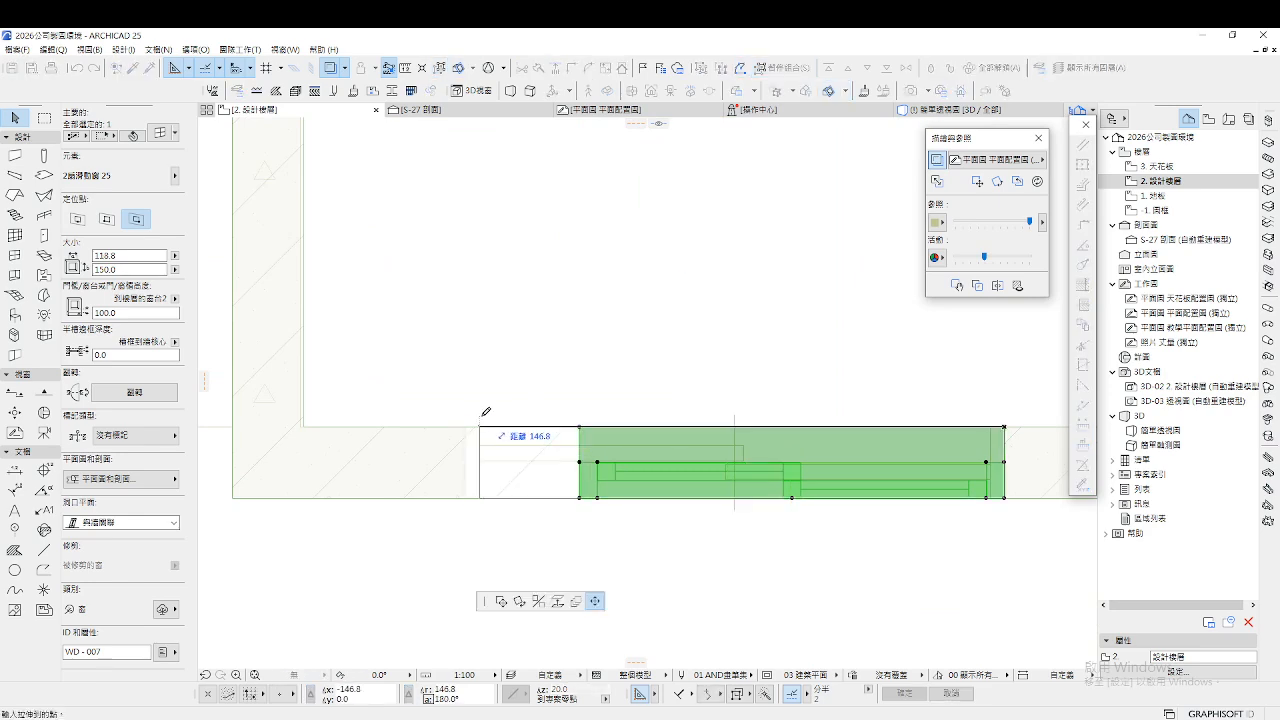
click(463, 431)
scroll(460, 520, down, 10)
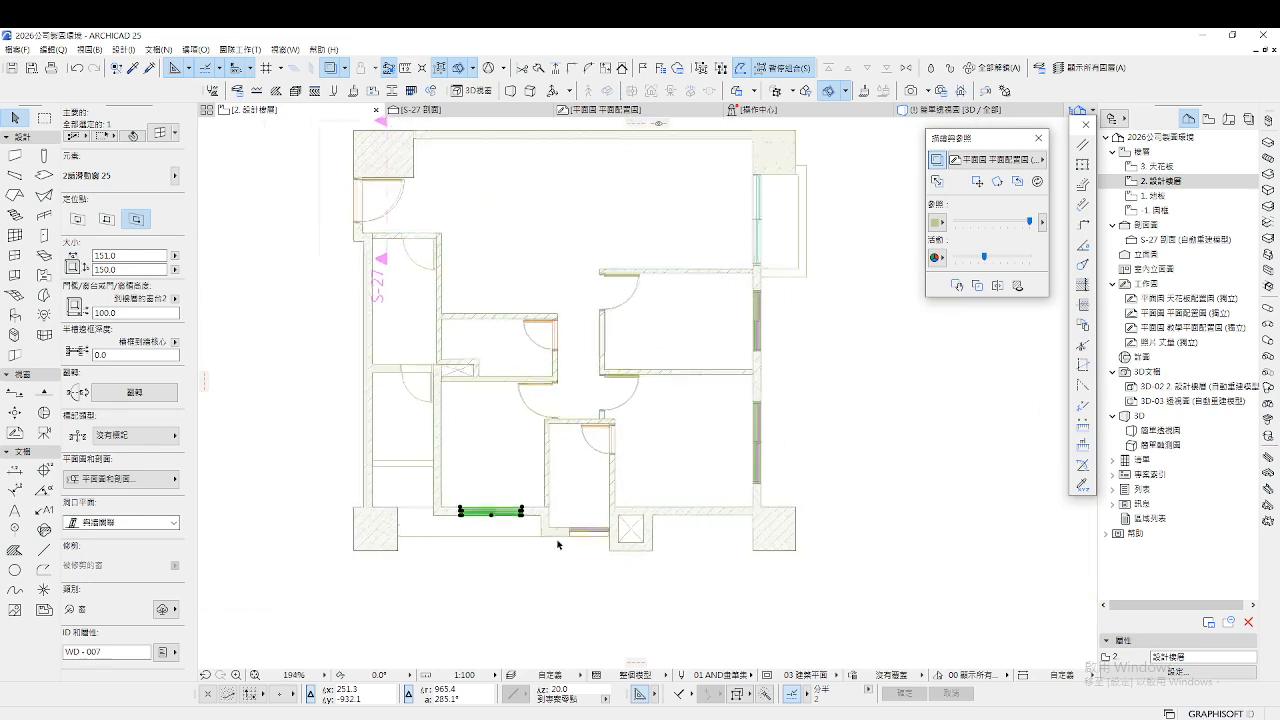
click(791, 411)
scroll(406, 383, down, 1)
middle_drag(742, 205, 617, 260)
scroll(590, 255, up, 2)
Draw vertical section line S-28 from above to below the plan's middle and open its section view
scroll(586, 254, down, 1)
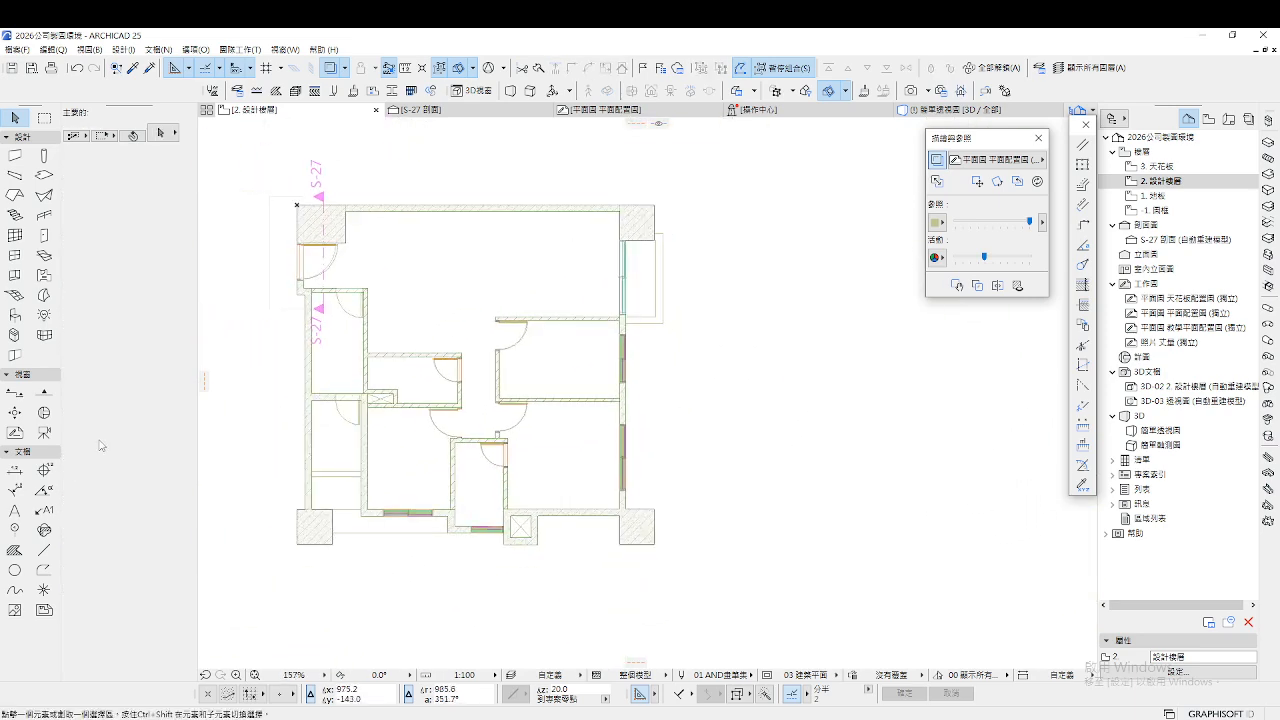
click(14, 392)
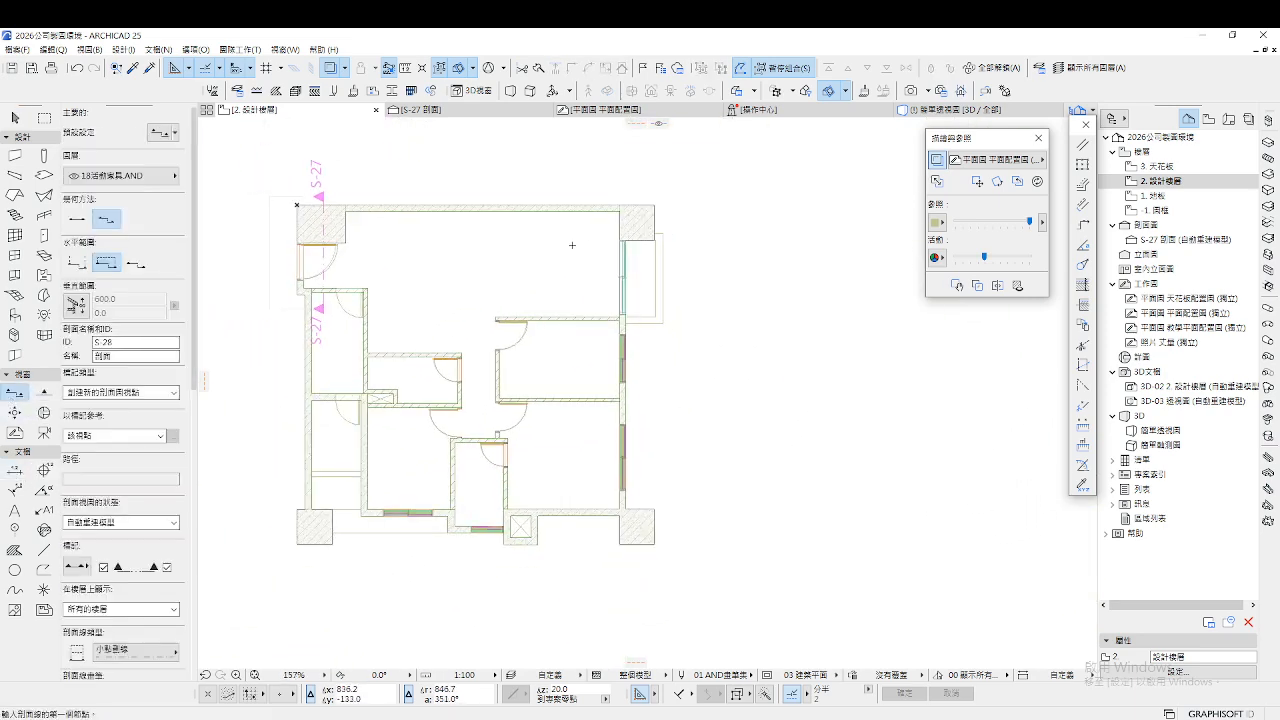
click(598, 188)
click(601, 556)
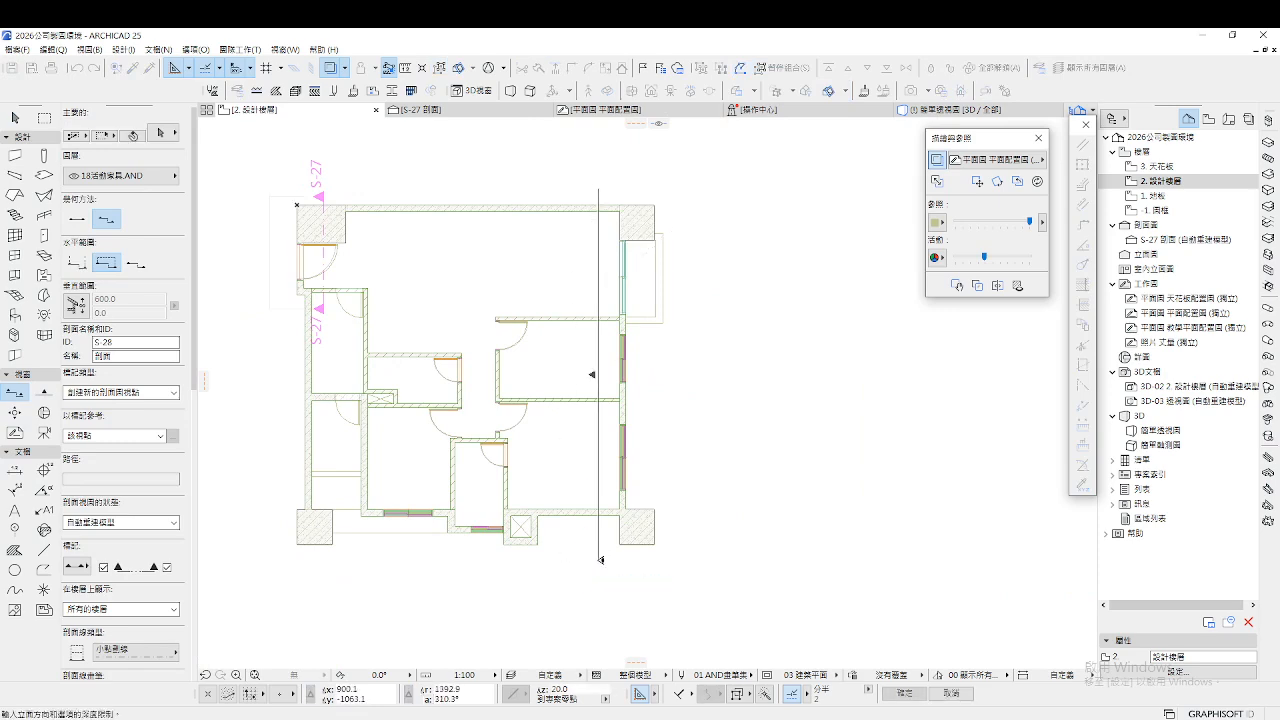
click(586, 371)
double_click(1180, 254)
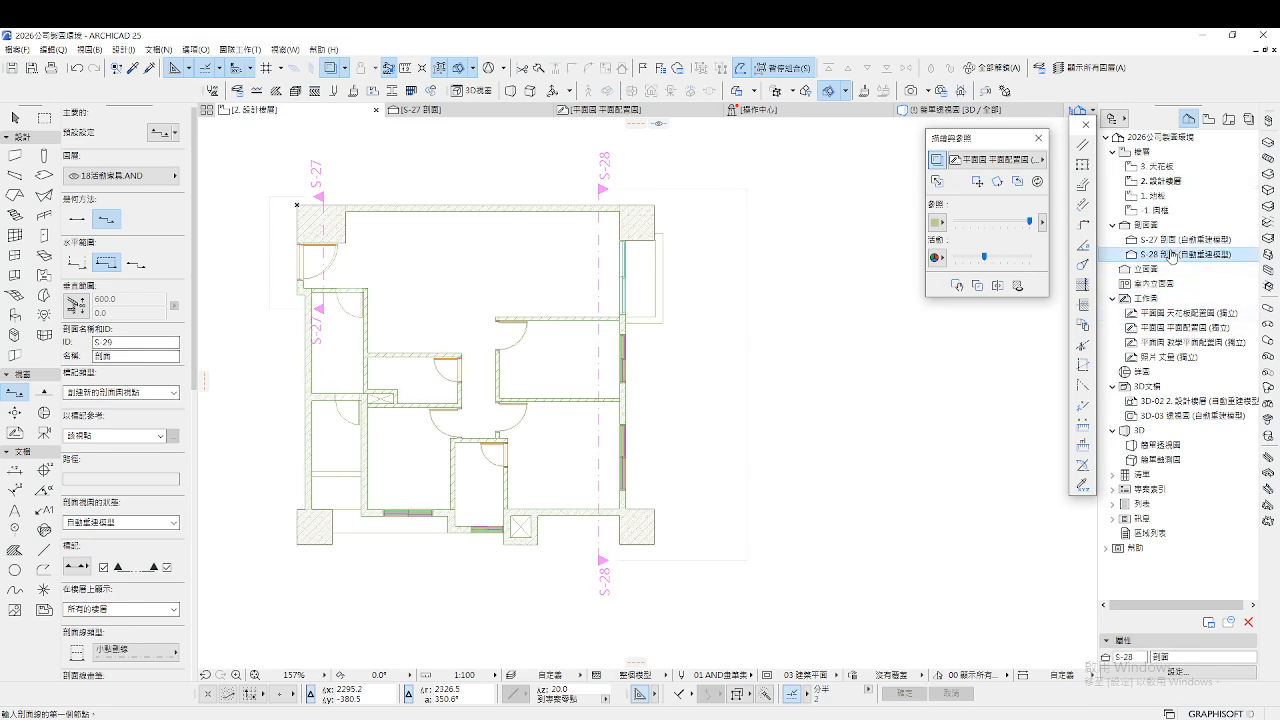
scroll(500, 370, up, 5)
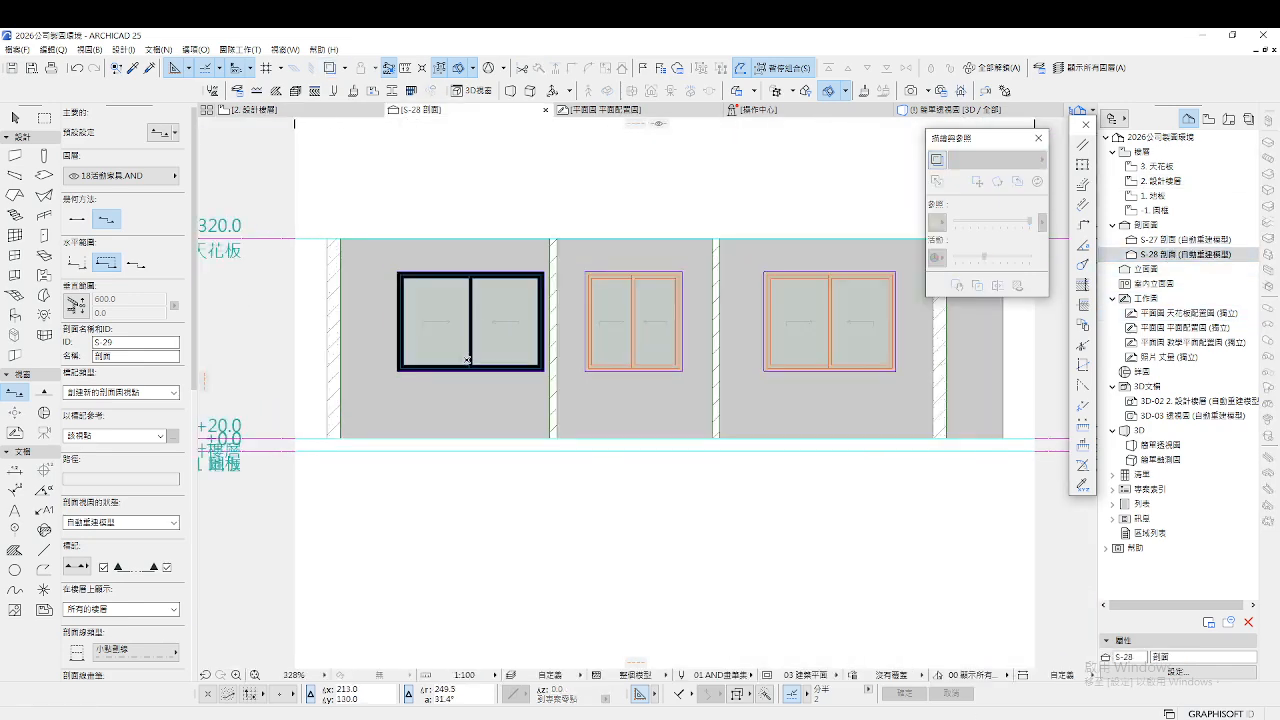
Stretch the black-framed sliding window vertically so it stands 250 tall
key(Escape)
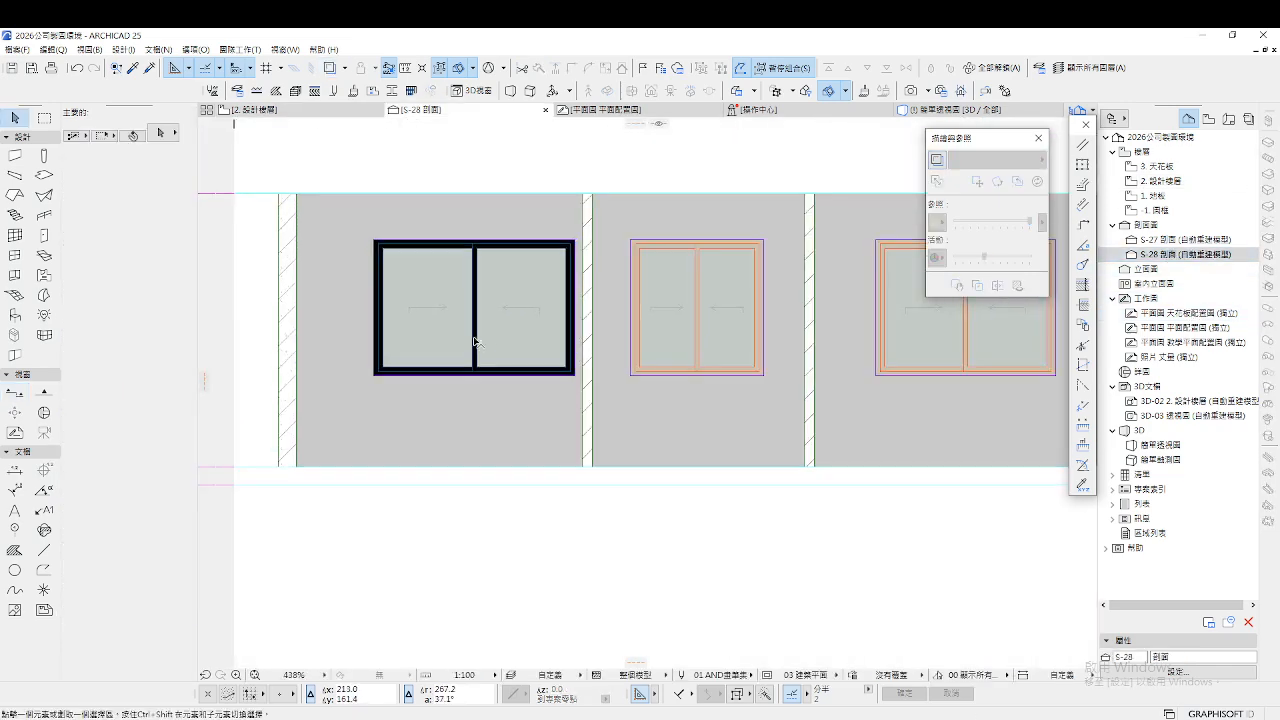
scroll(480, 340, up, 1)
click(620, 397)
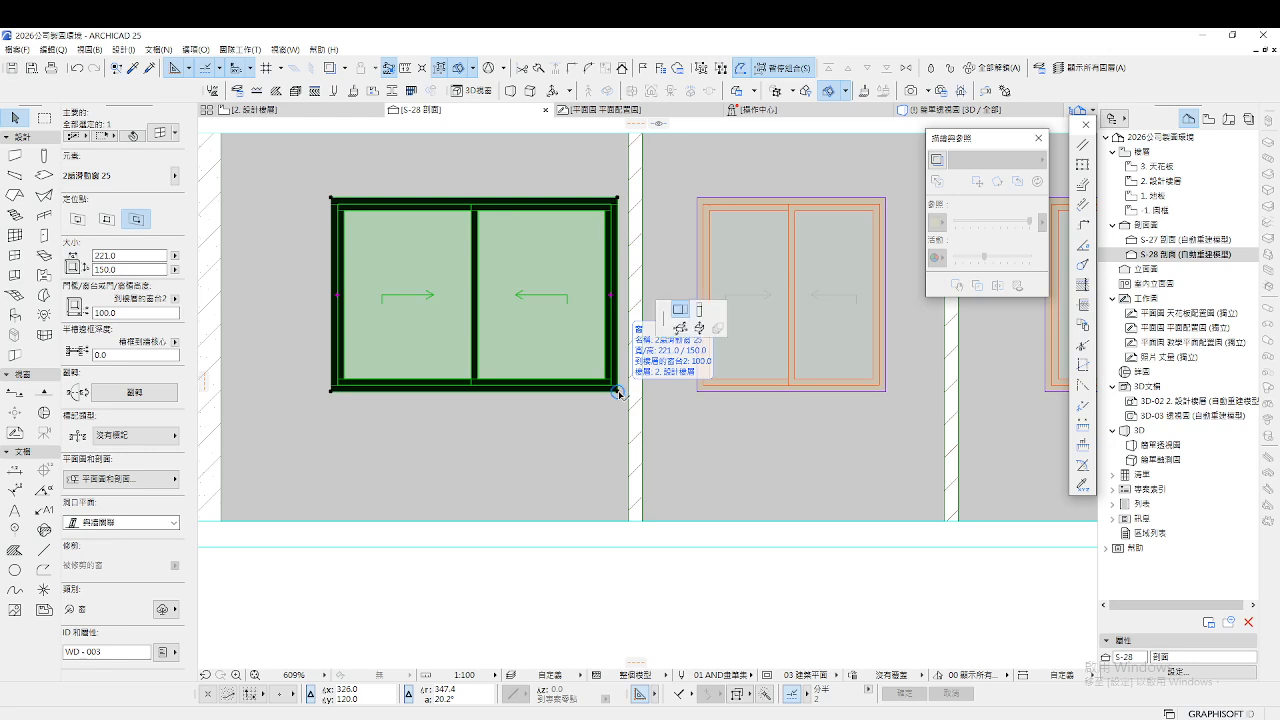
click(620, 394)
click(520, 601)
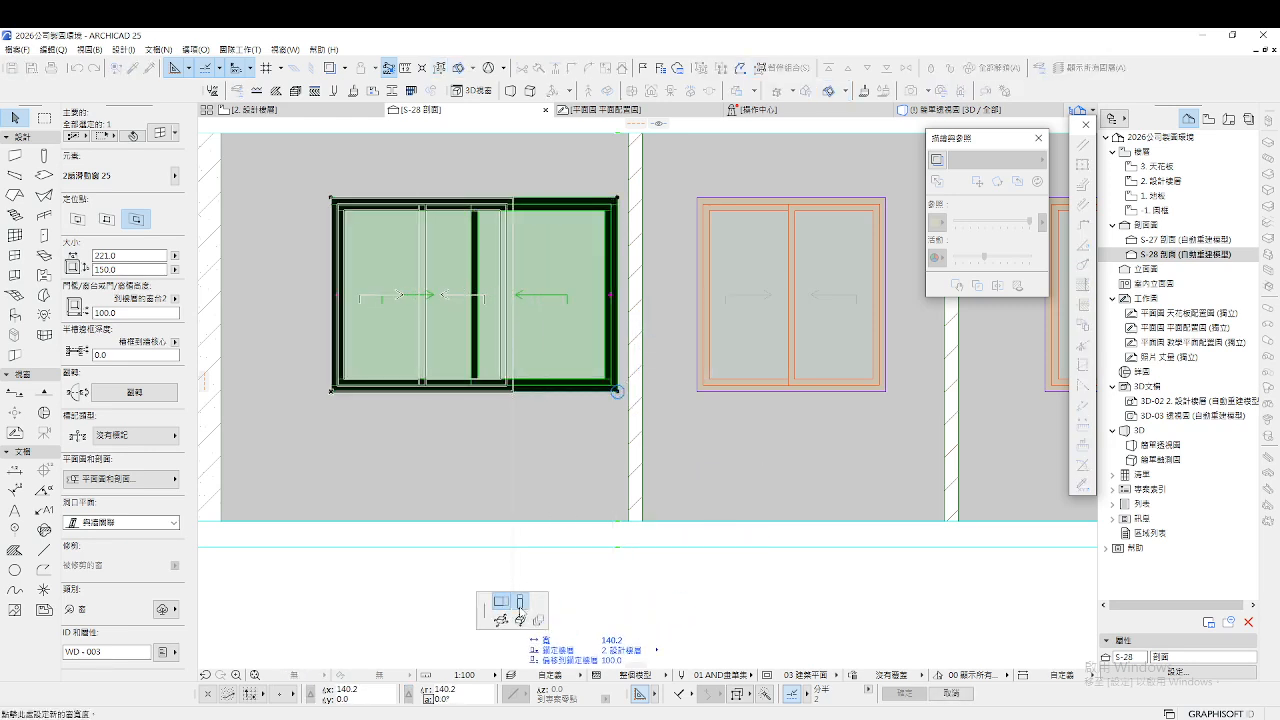
click(620, 517)
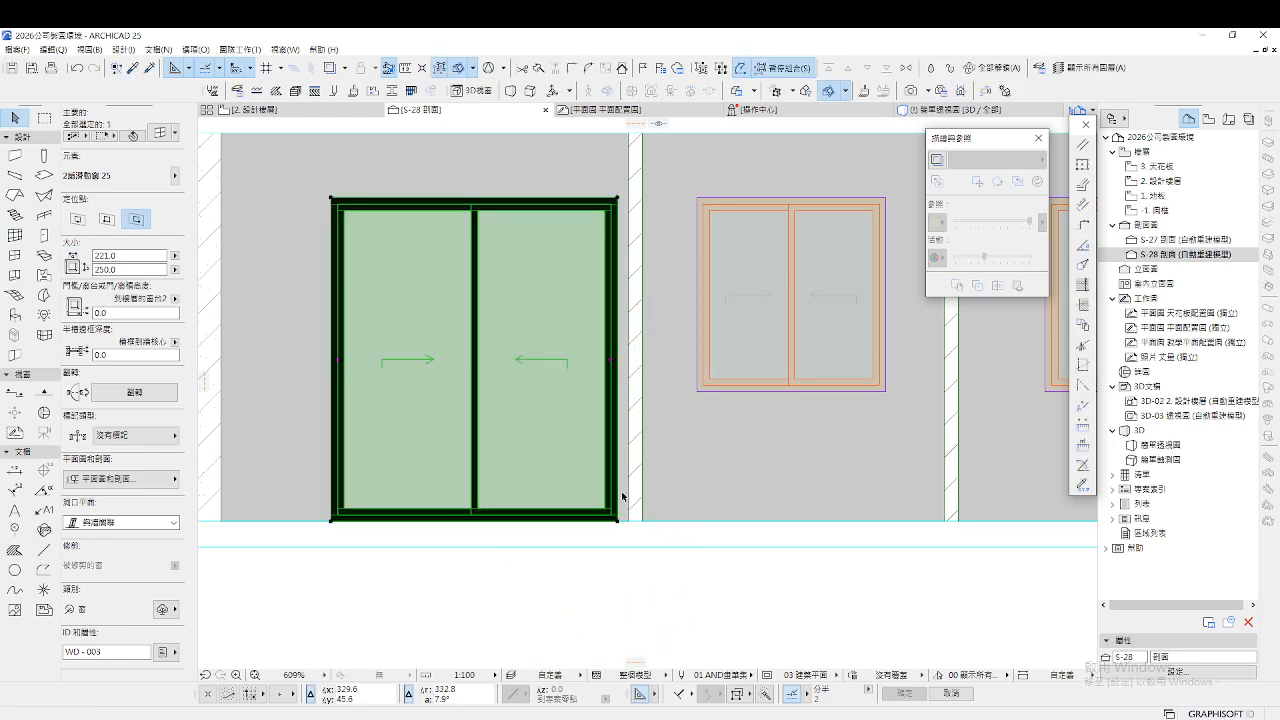
Bring up the settings of the 146 × 150 window beside it
scroll(540, 480, down, 3)
scroll(656, 448, up, 2)
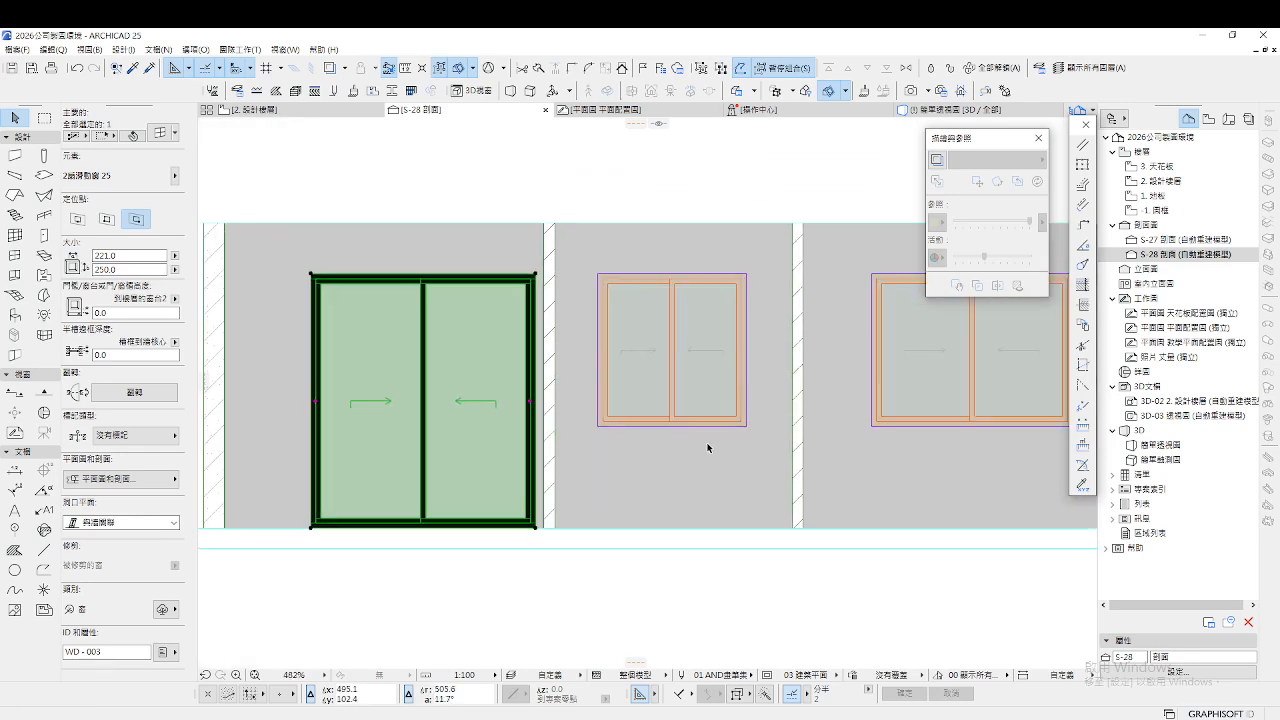
click(591, 426)
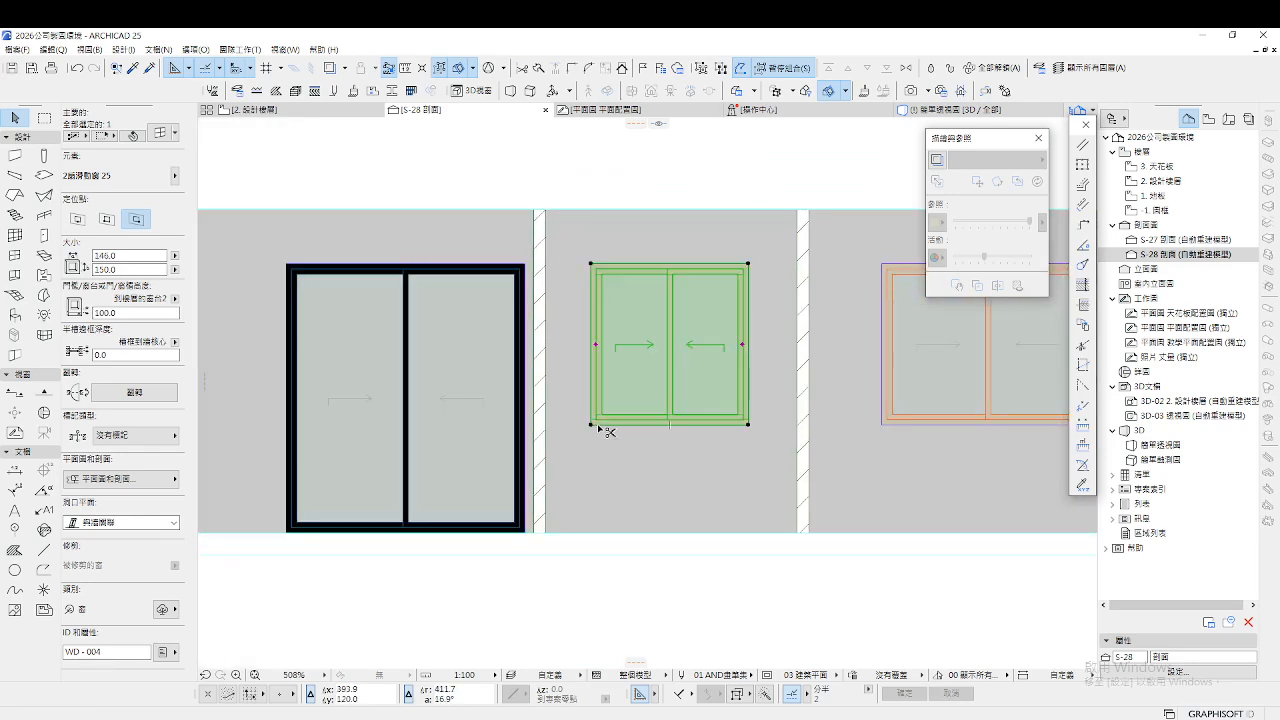
key(ctrl+t)
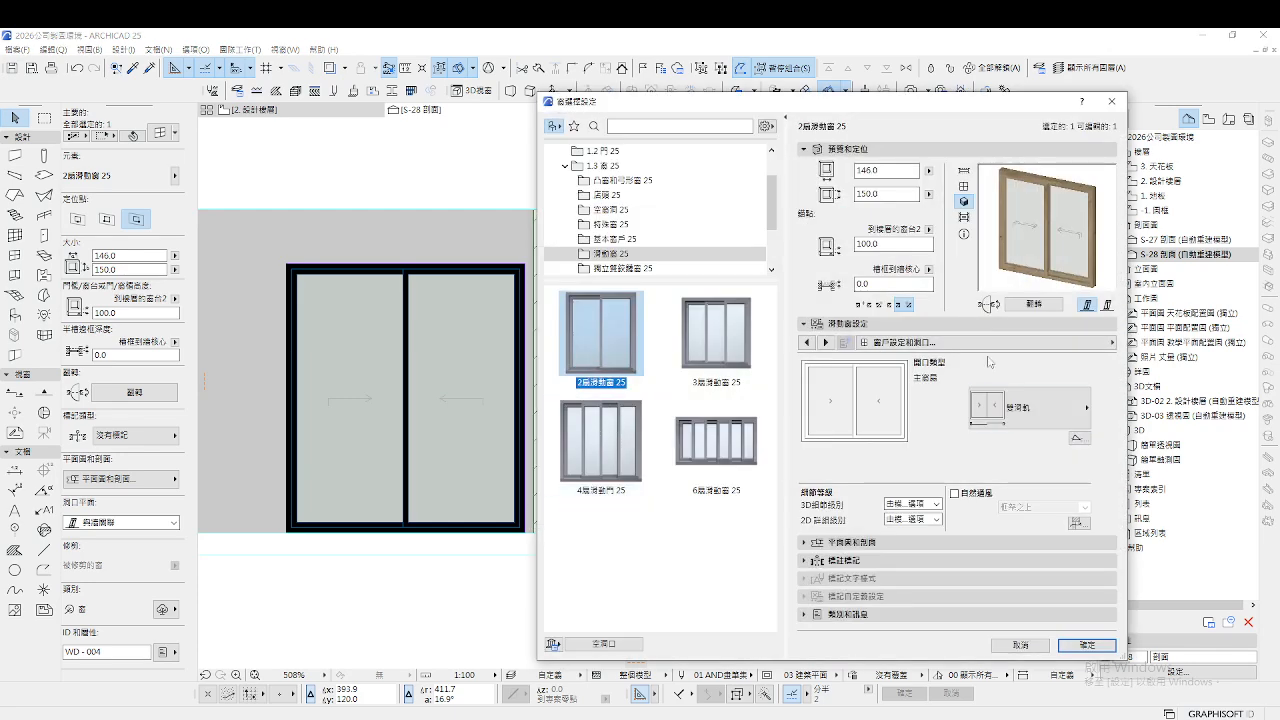
Browse the window settings pages looking for the frame and sash surface options
click(997, 347)
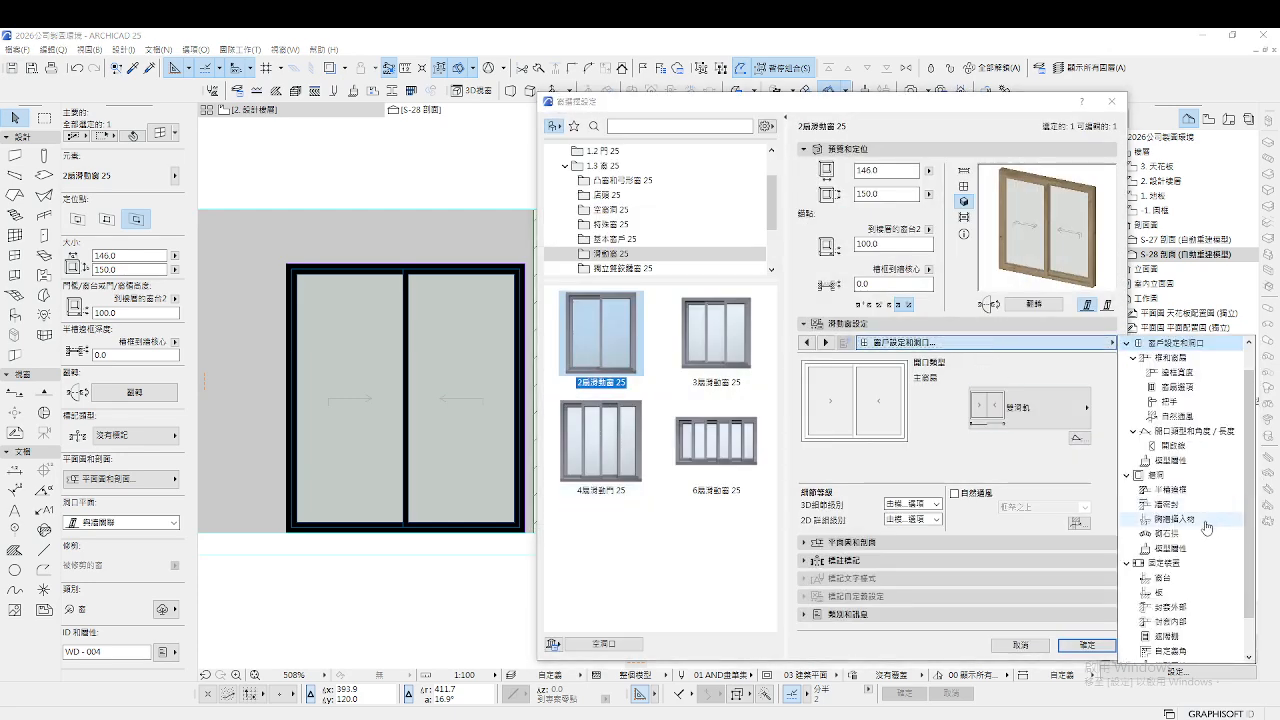
click(1165, 548)
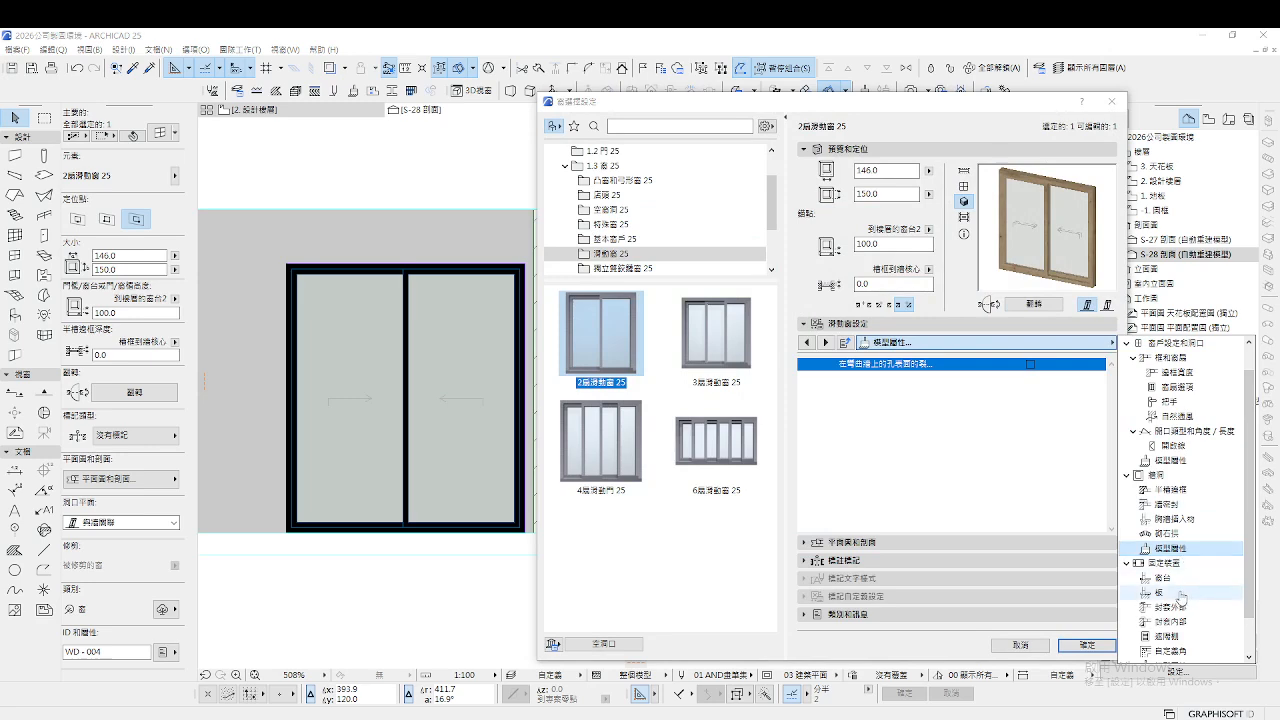
click(1178, 446)
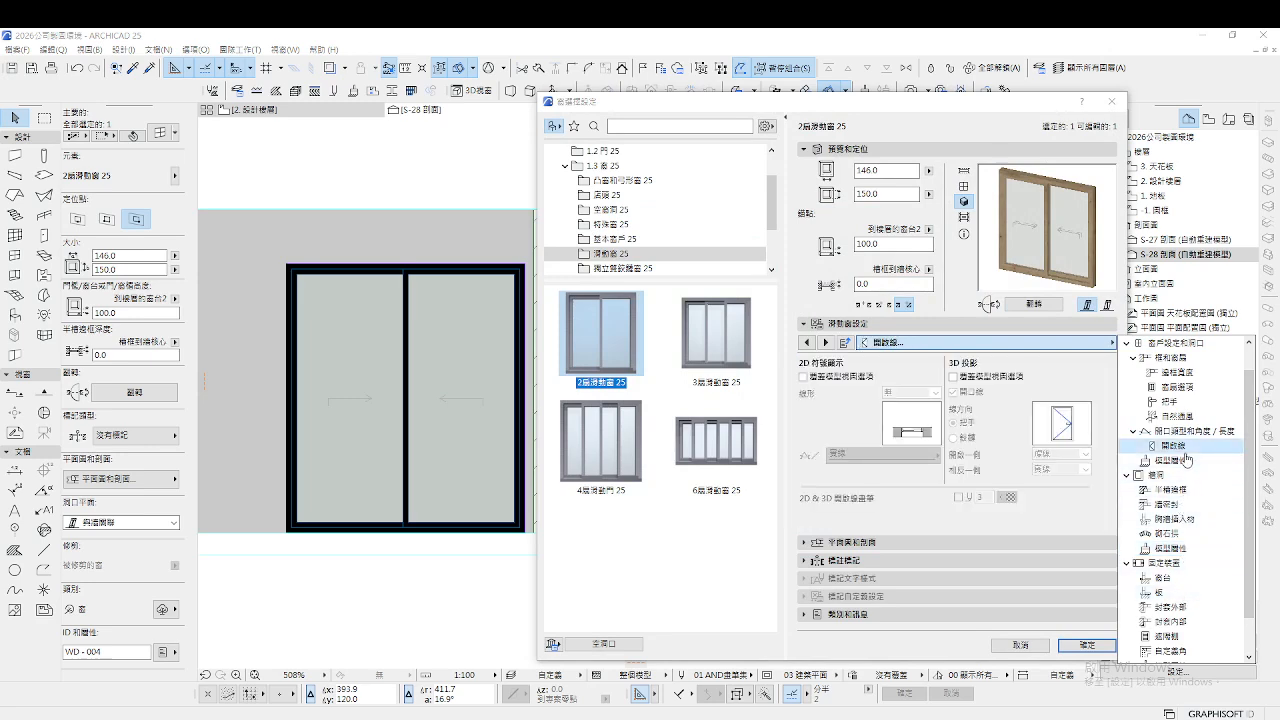
scroll(1186, 520, down, 3)
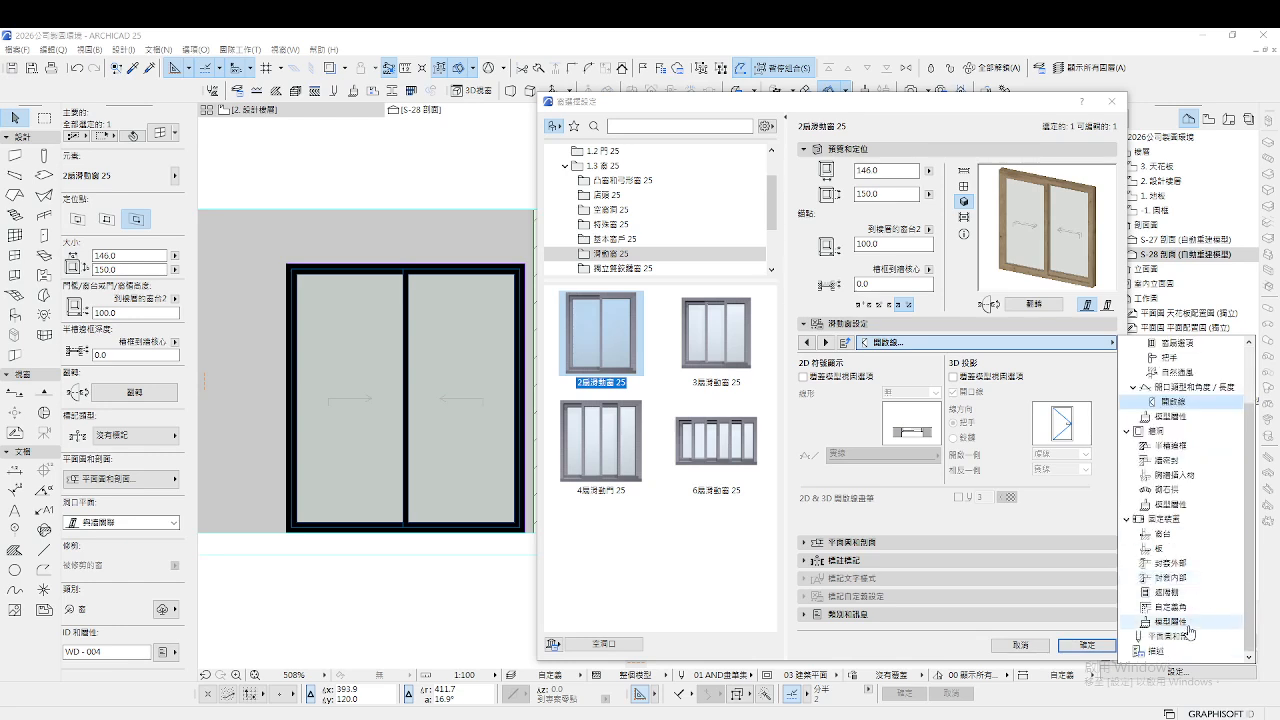
click(1170, 621)
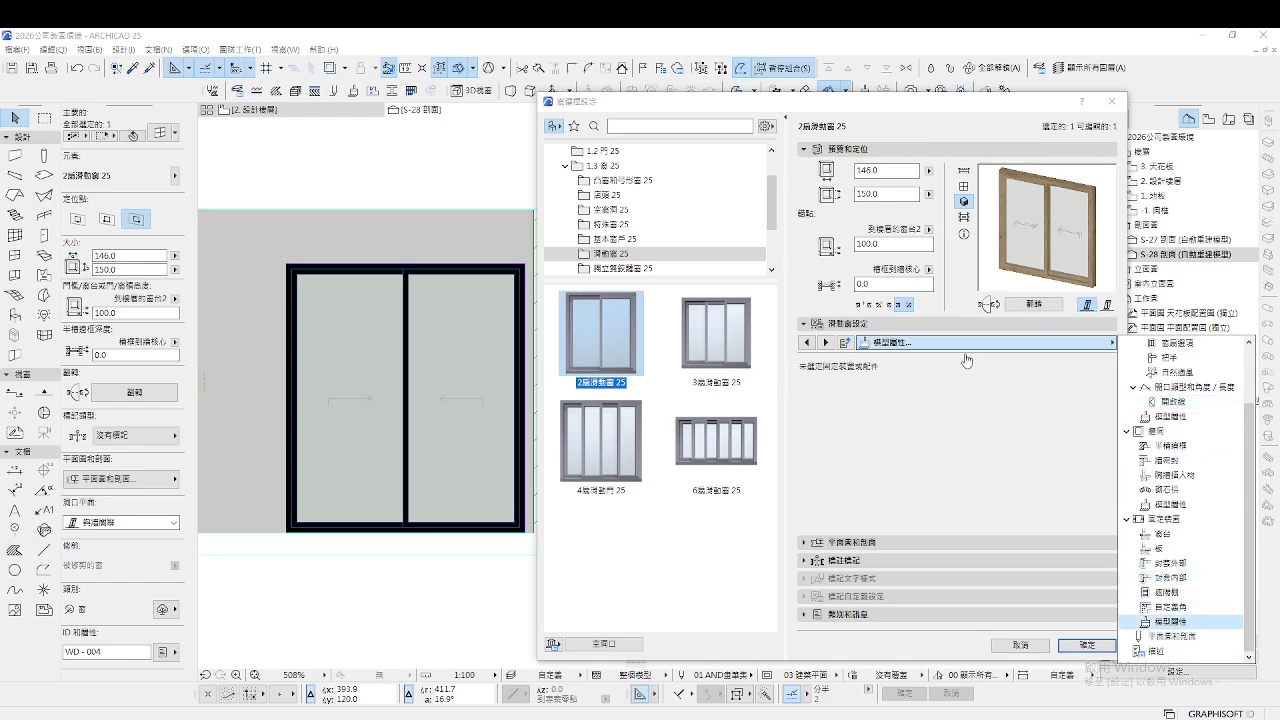
click(1167, 505)
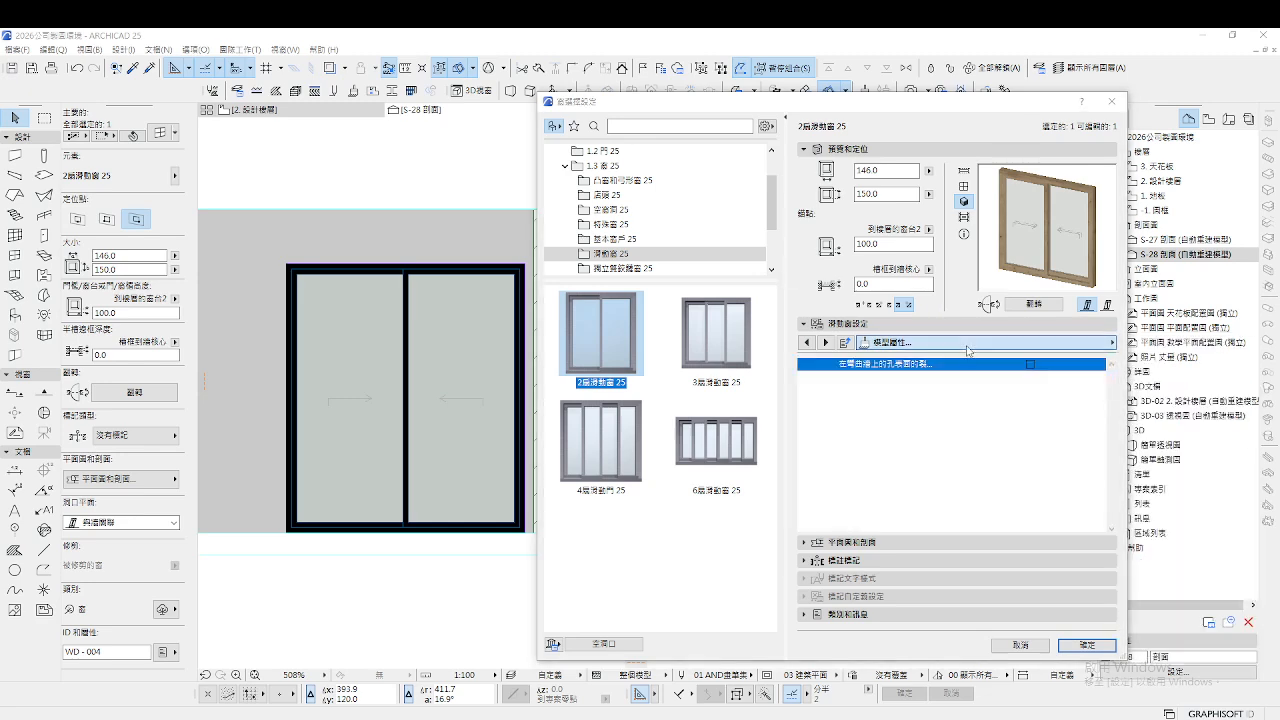
scroll(1220, 459, up, 2)
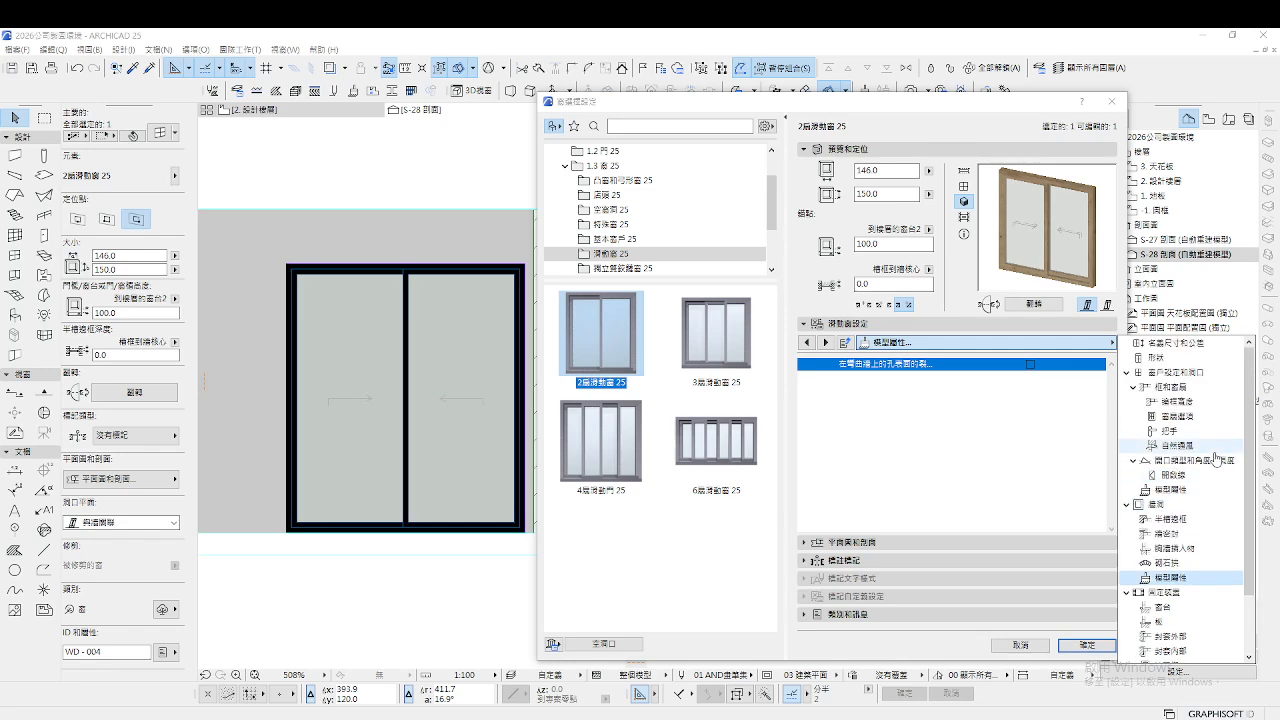
Turn on uniform window surfaces, set the outer frame to black paint, and apply
click(1180, 489)
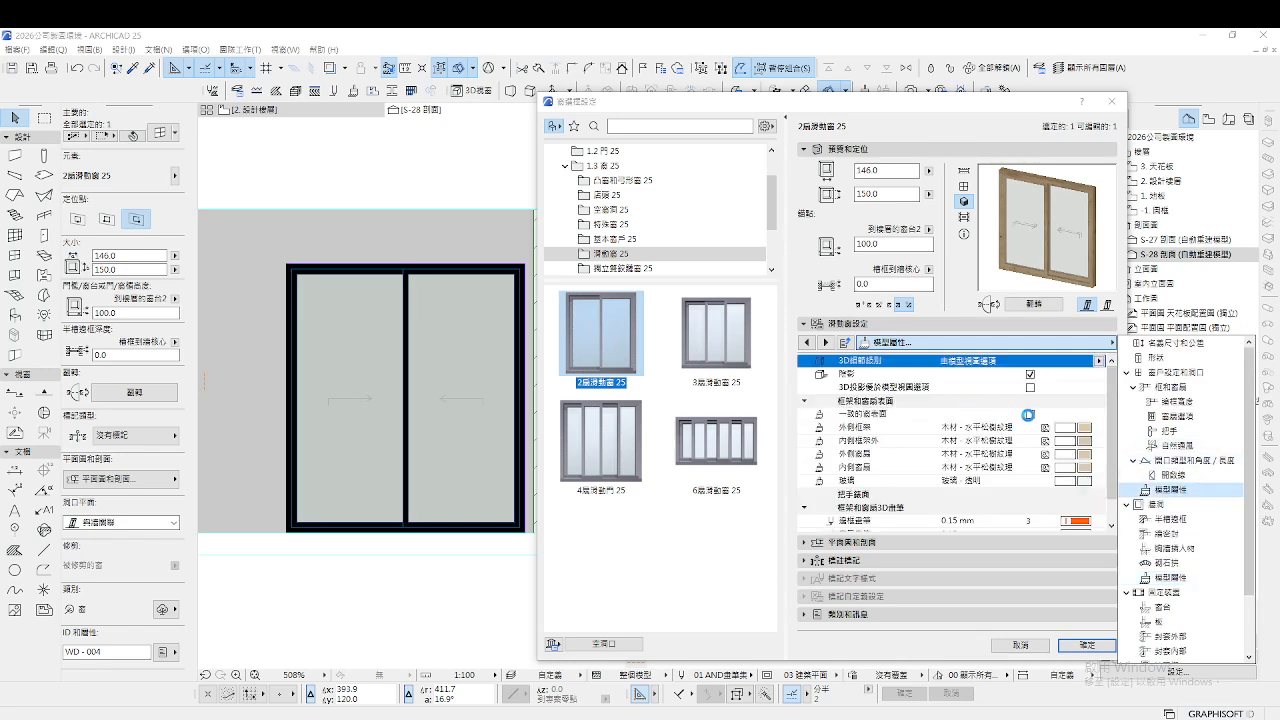
click(1029, 415)
click(1085, 429)
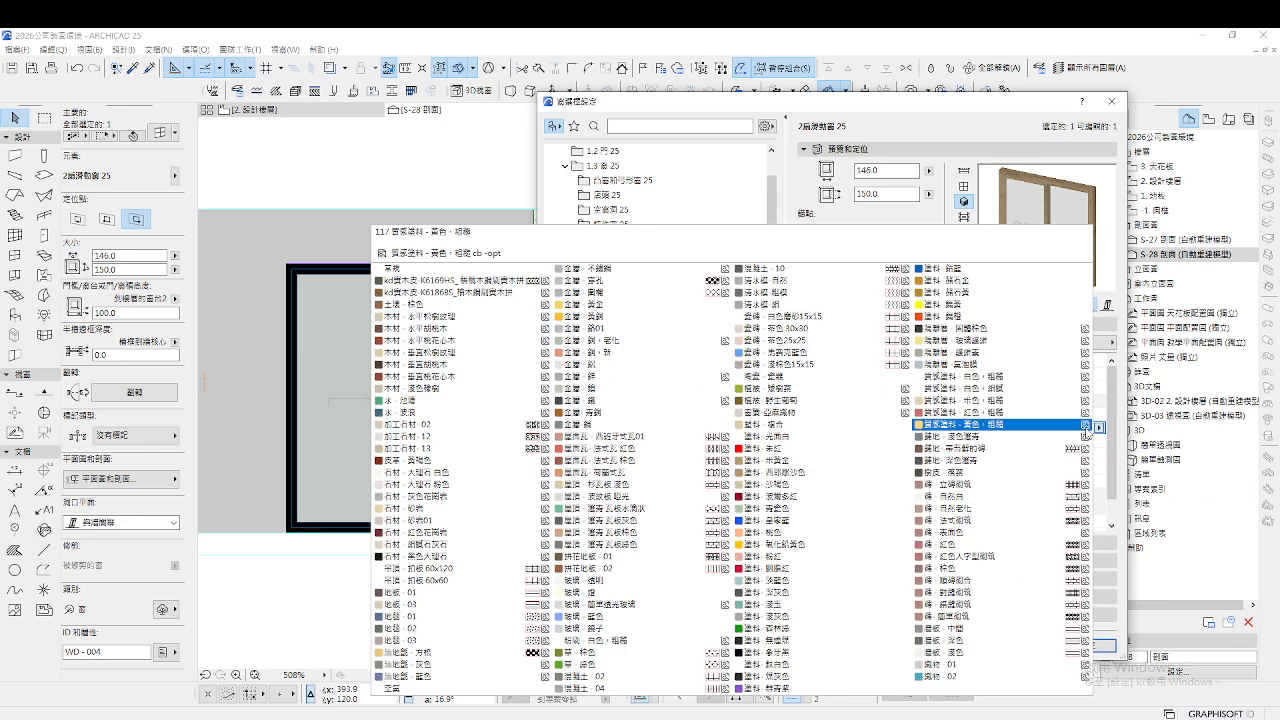
click(770, 652)
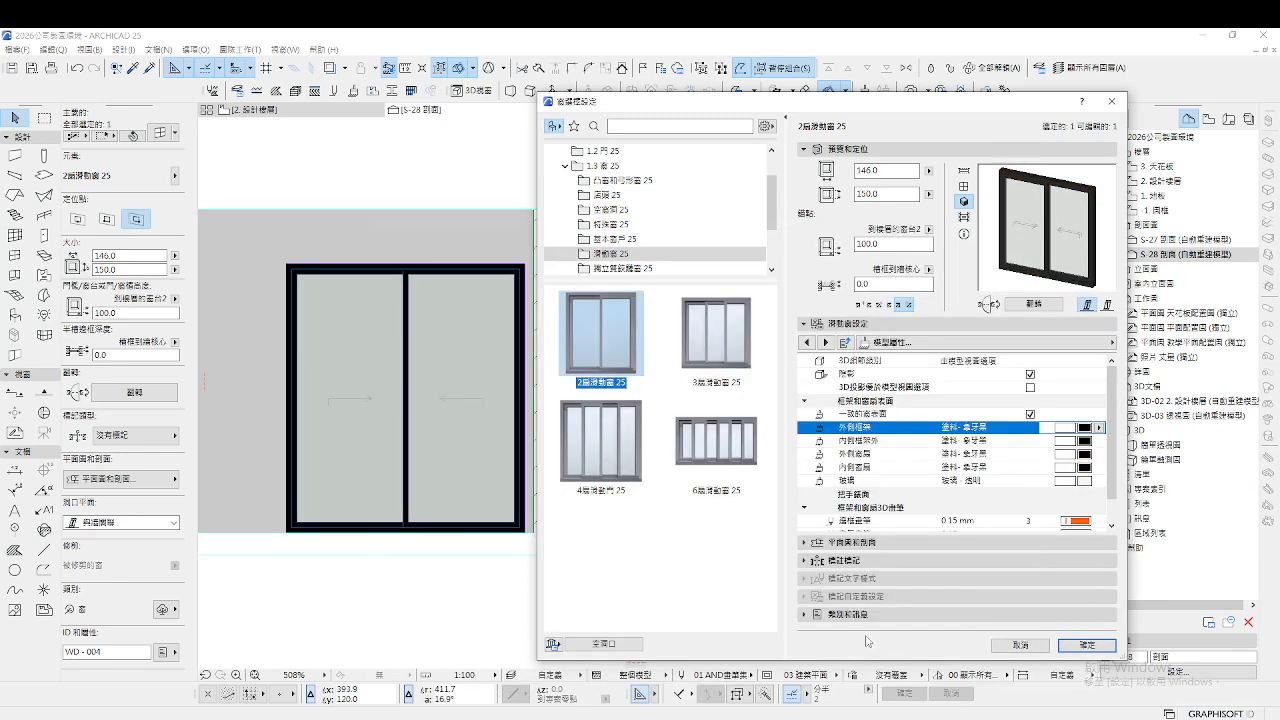
click(1086, 645)
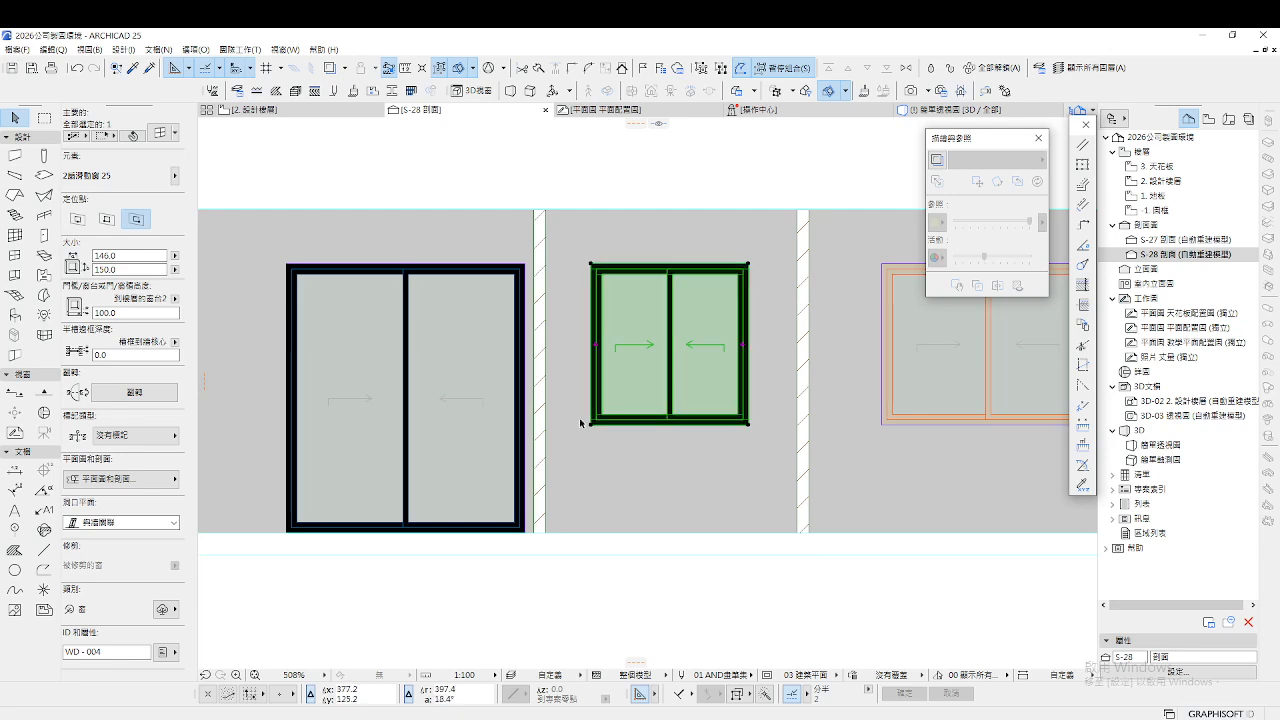
scroll(581, 423, down, 3)
Set the rightmost 198 × 150 window's exterior frame to black paint 塗料-象牙黑
key(Escape)
click(880, 426)
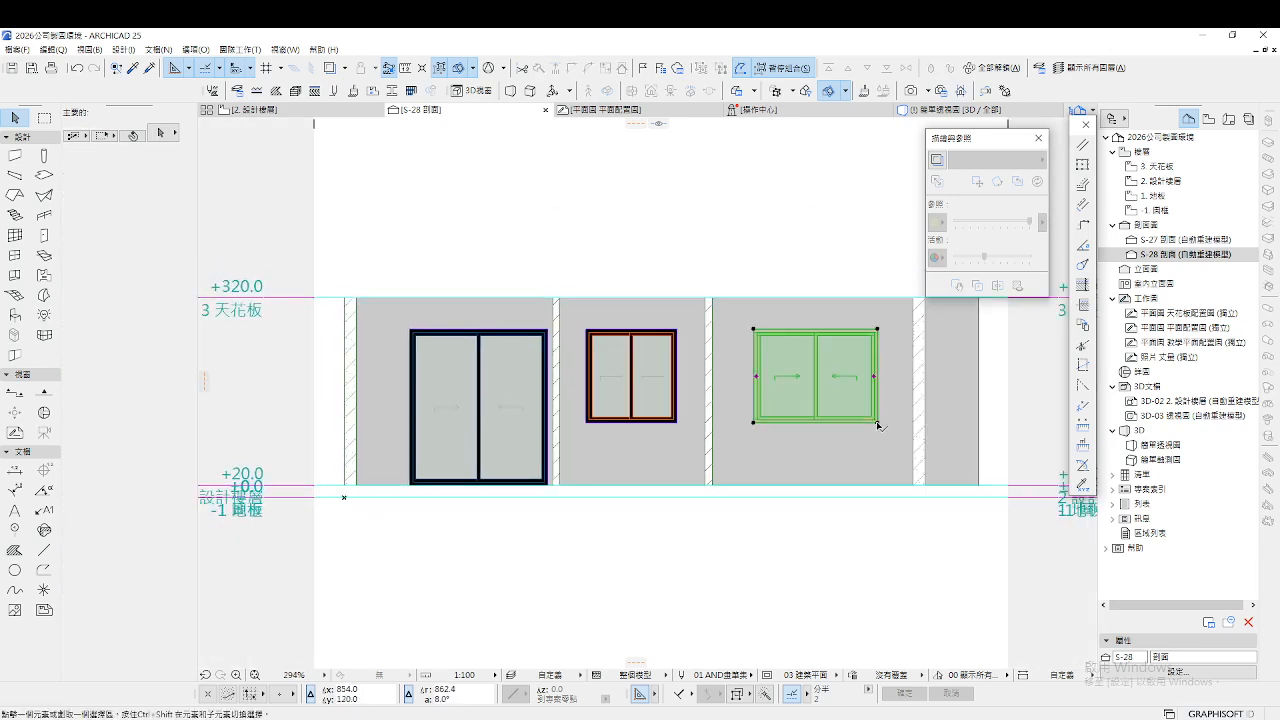
key(ctrl+t)
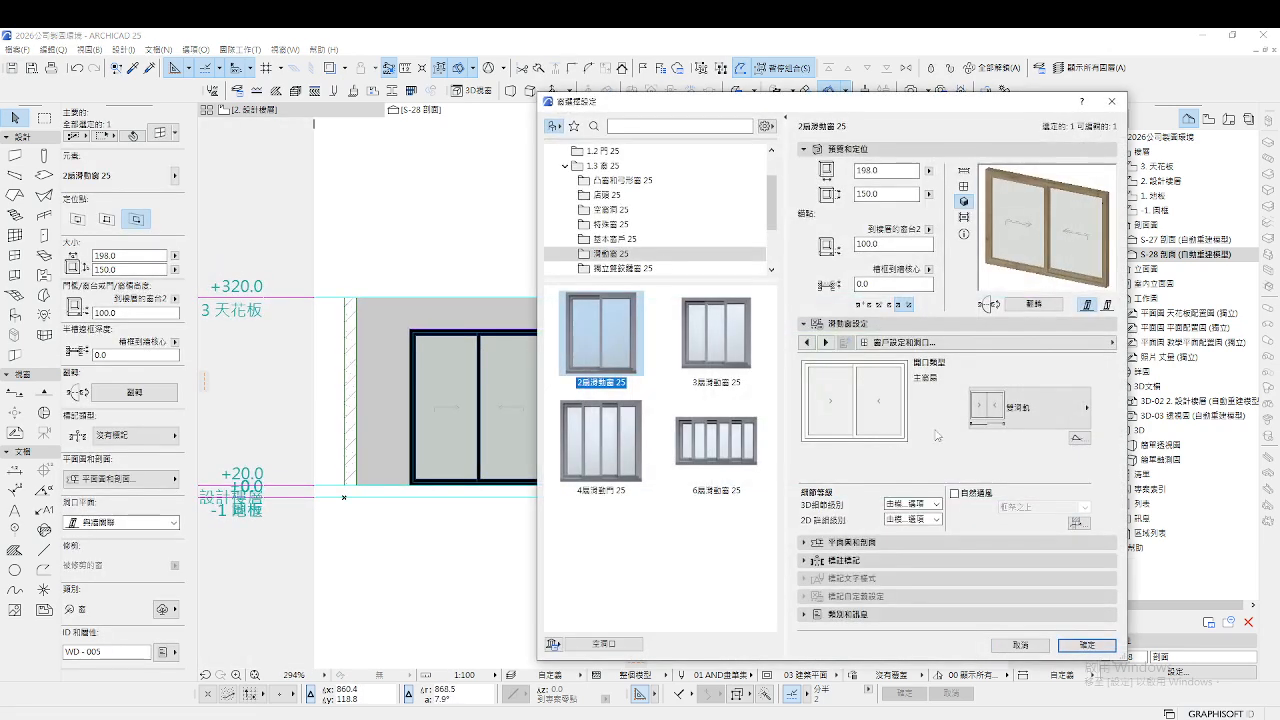
click(1060, 342)
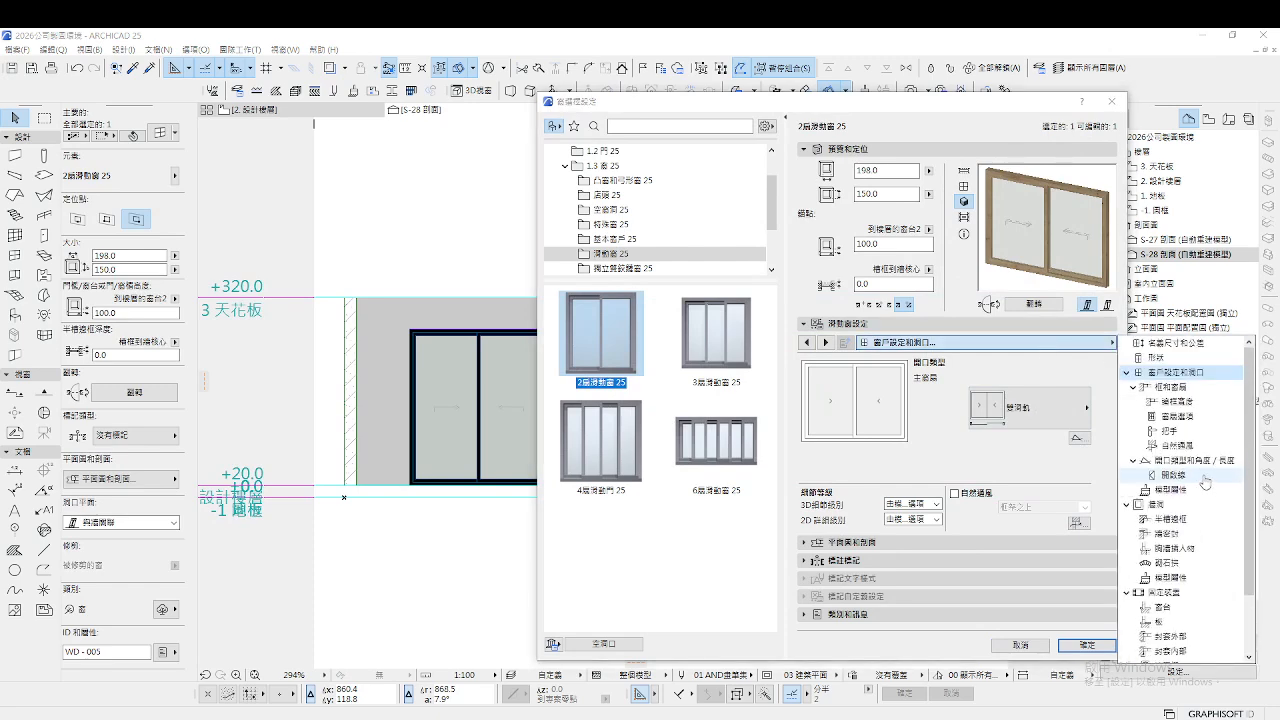
click(1173, 490)
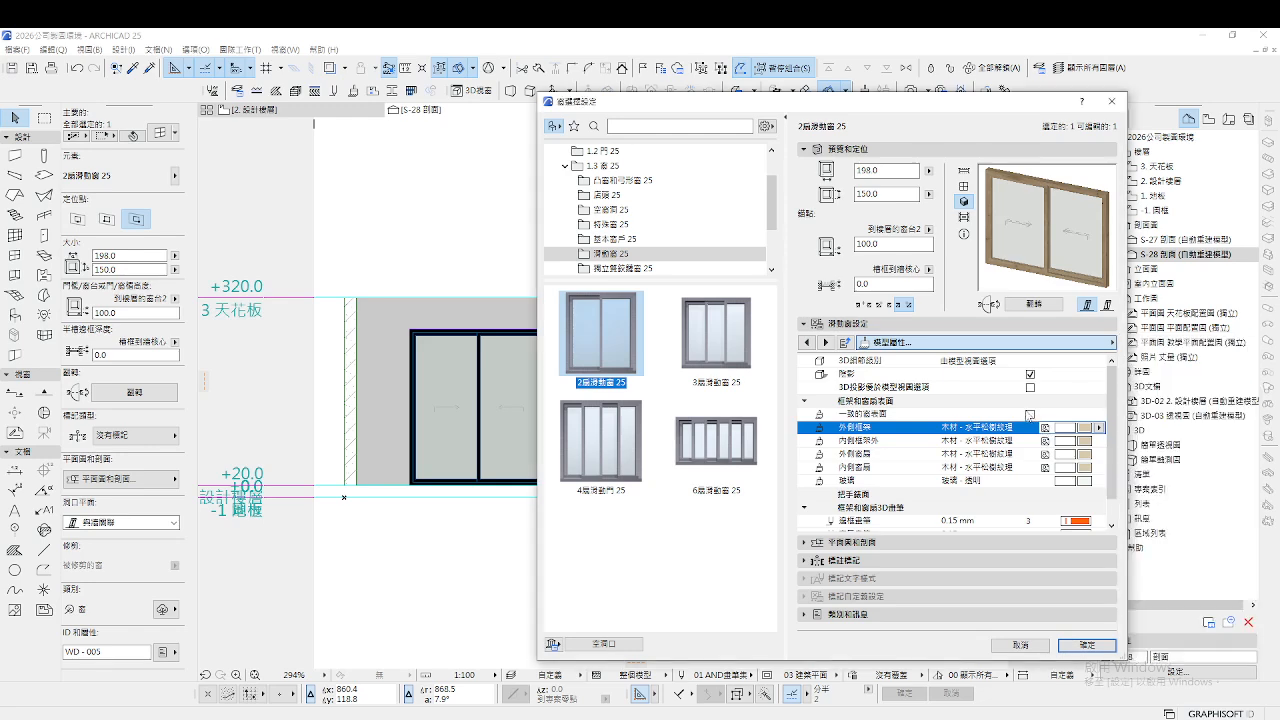
click(1100, 427)
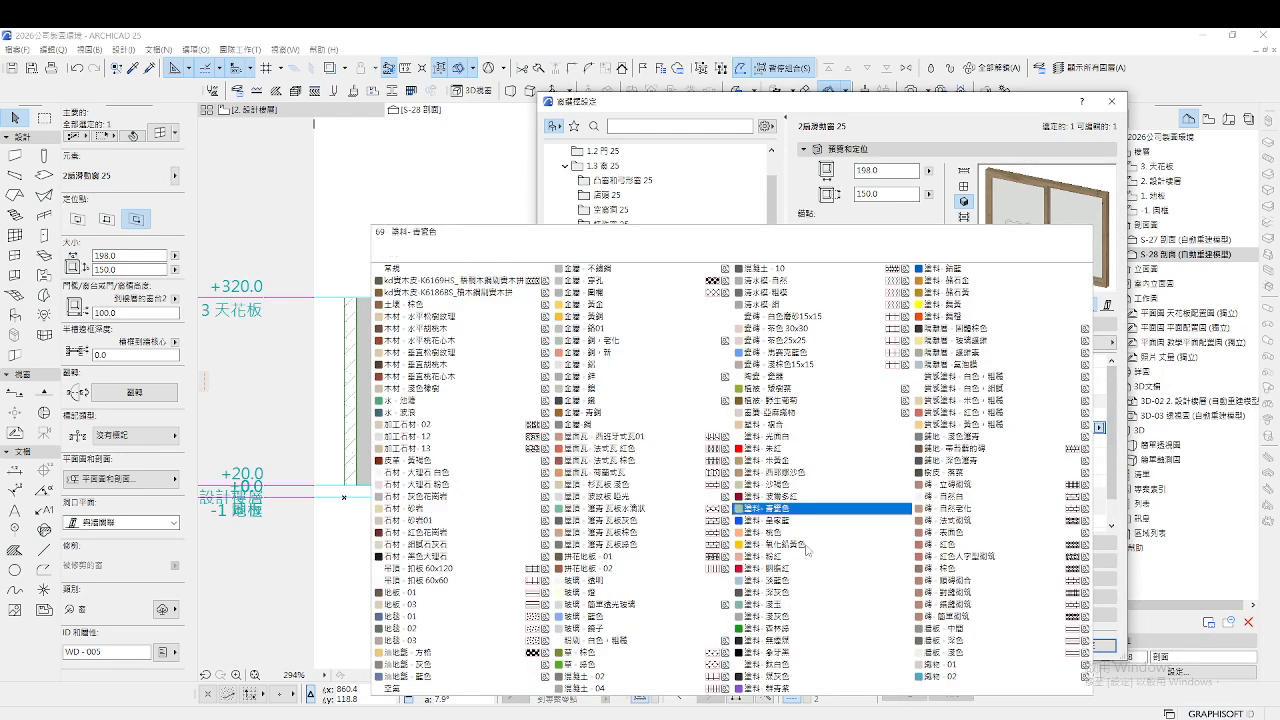
click(795, 652)
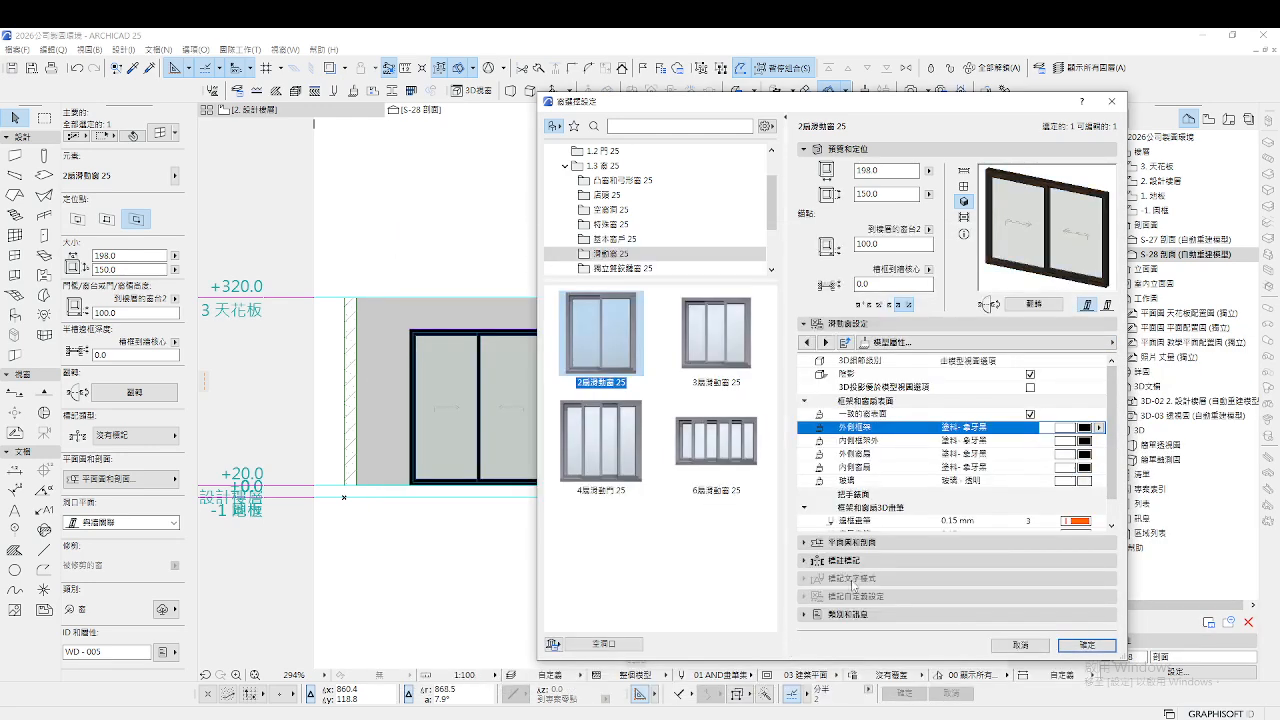
click(1087, 645)
key(Escape)
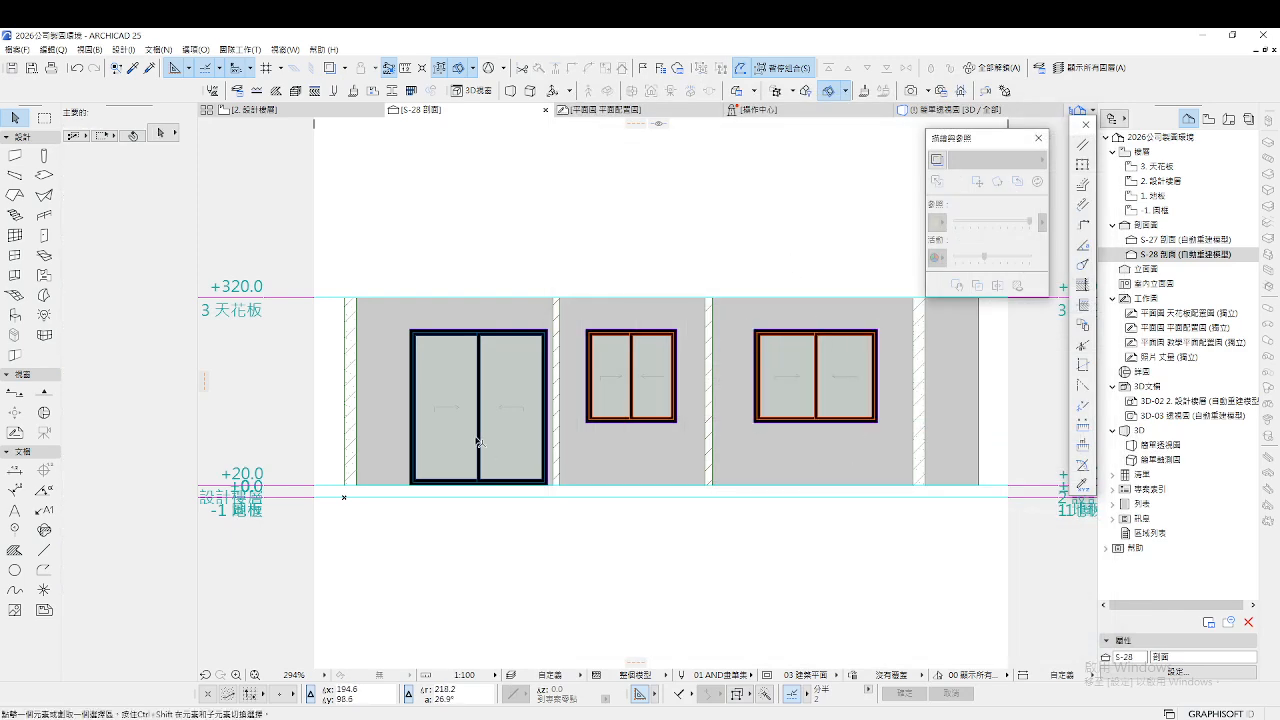
Draw a reference polyline from the wall's bottom edge to below the middle window
scroll(731, 466, up, 4)
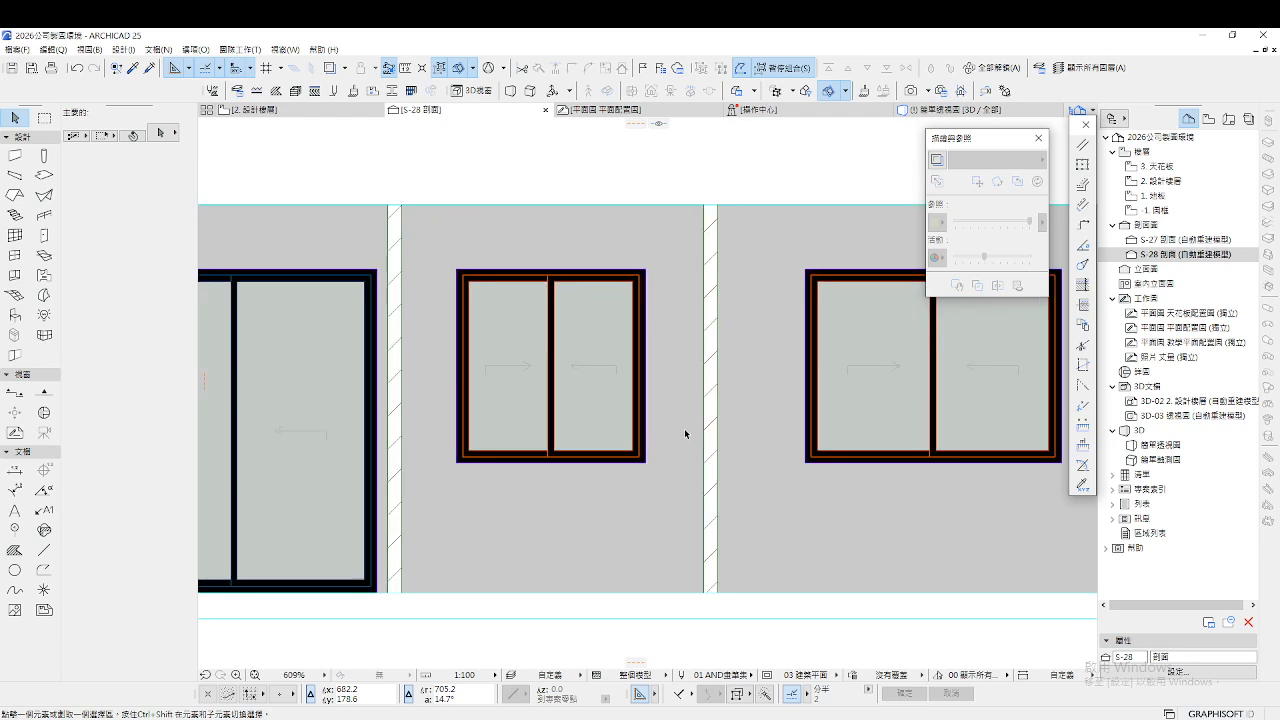
click(44, 550)
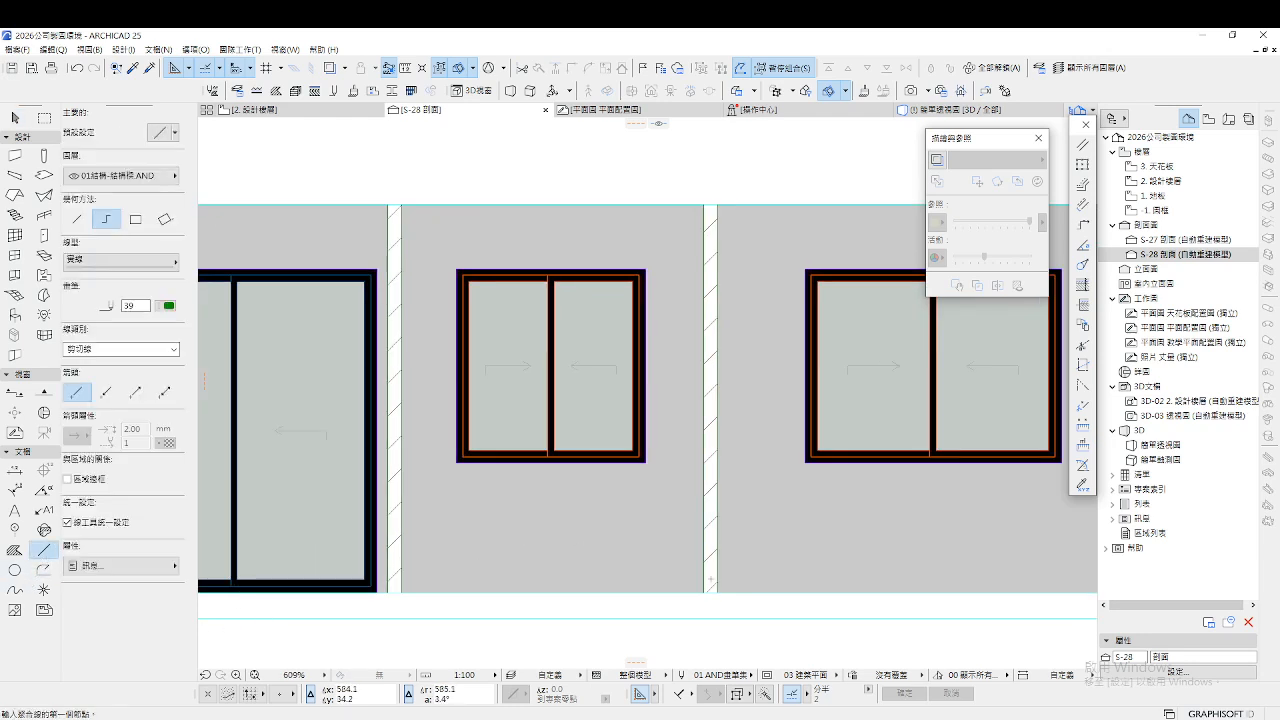
click(683, 591)
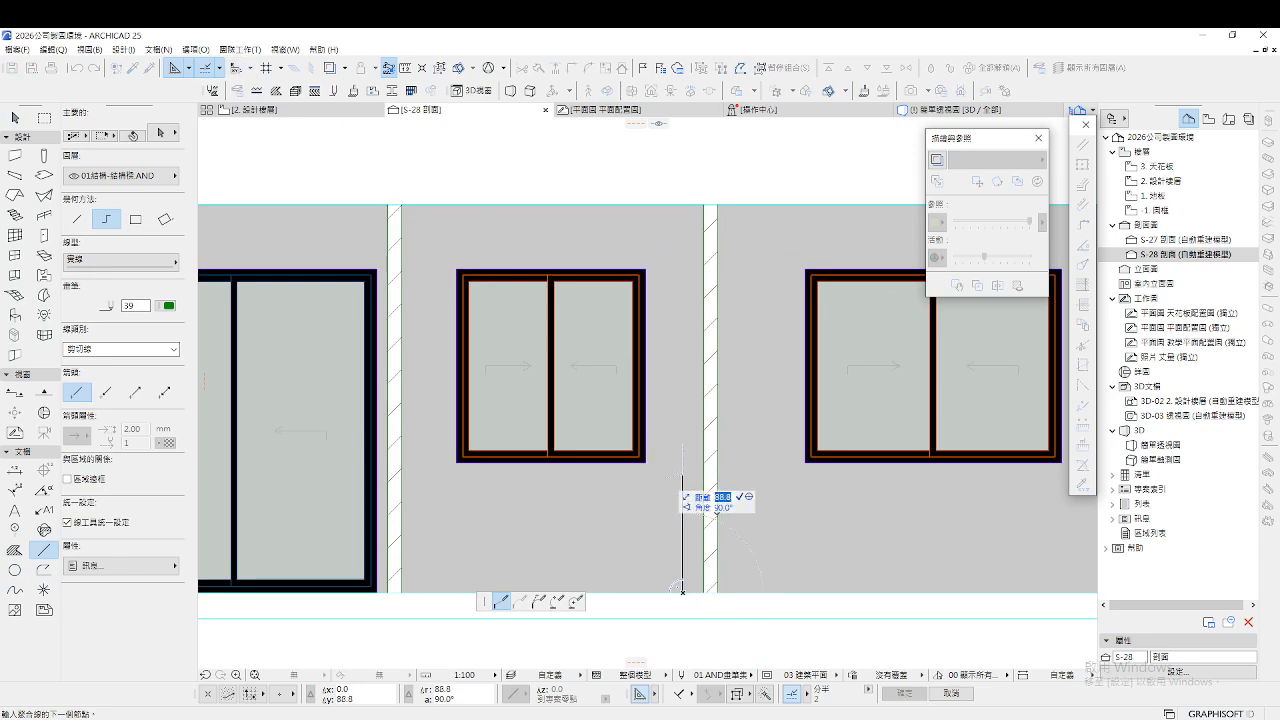
click(684, 475)
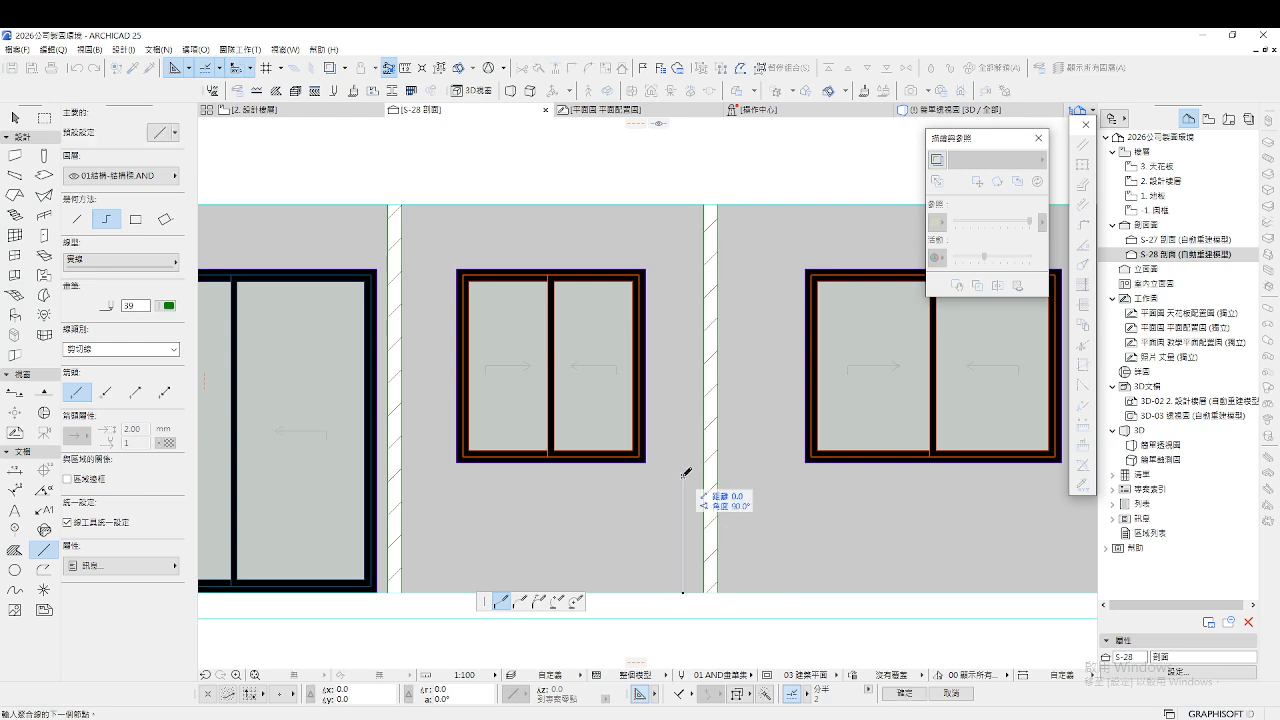
double_click(431, 476)
key(Escape)
Lower the middle and right windows' bottom edges to the reference line, making both 160 tall
click(645, 464)
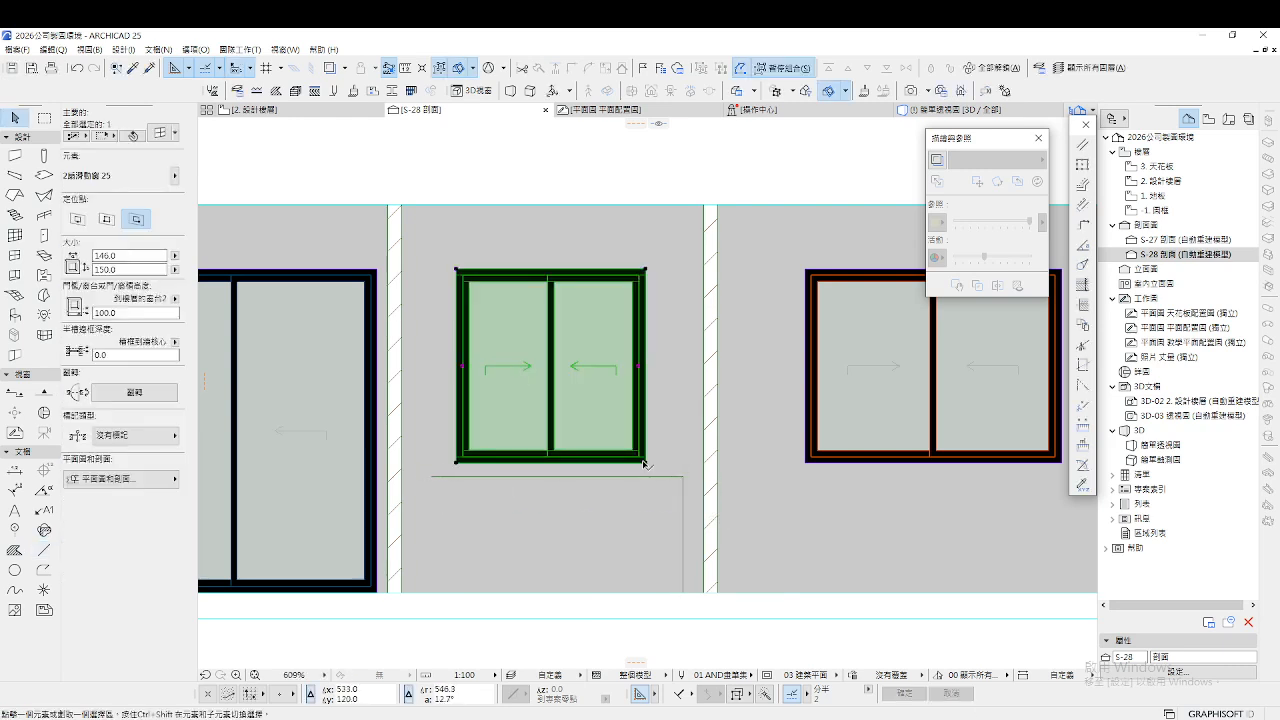
click(646, 464)
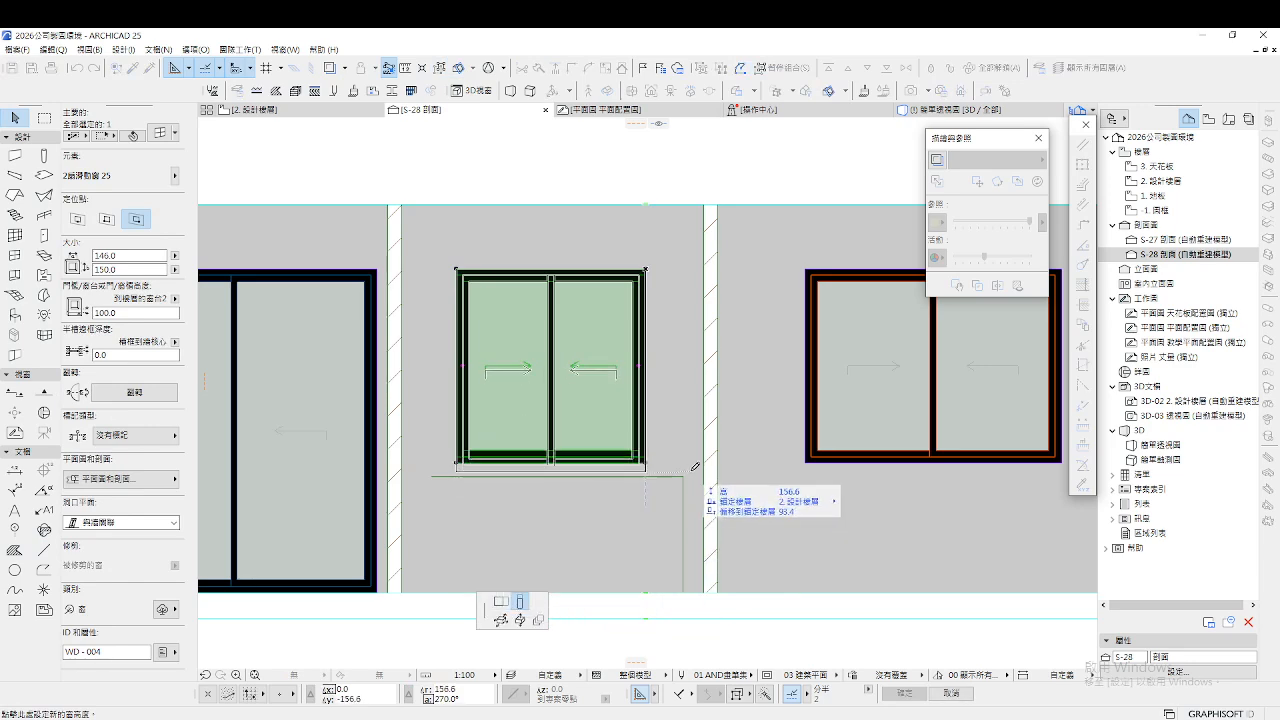
click(685, 474)
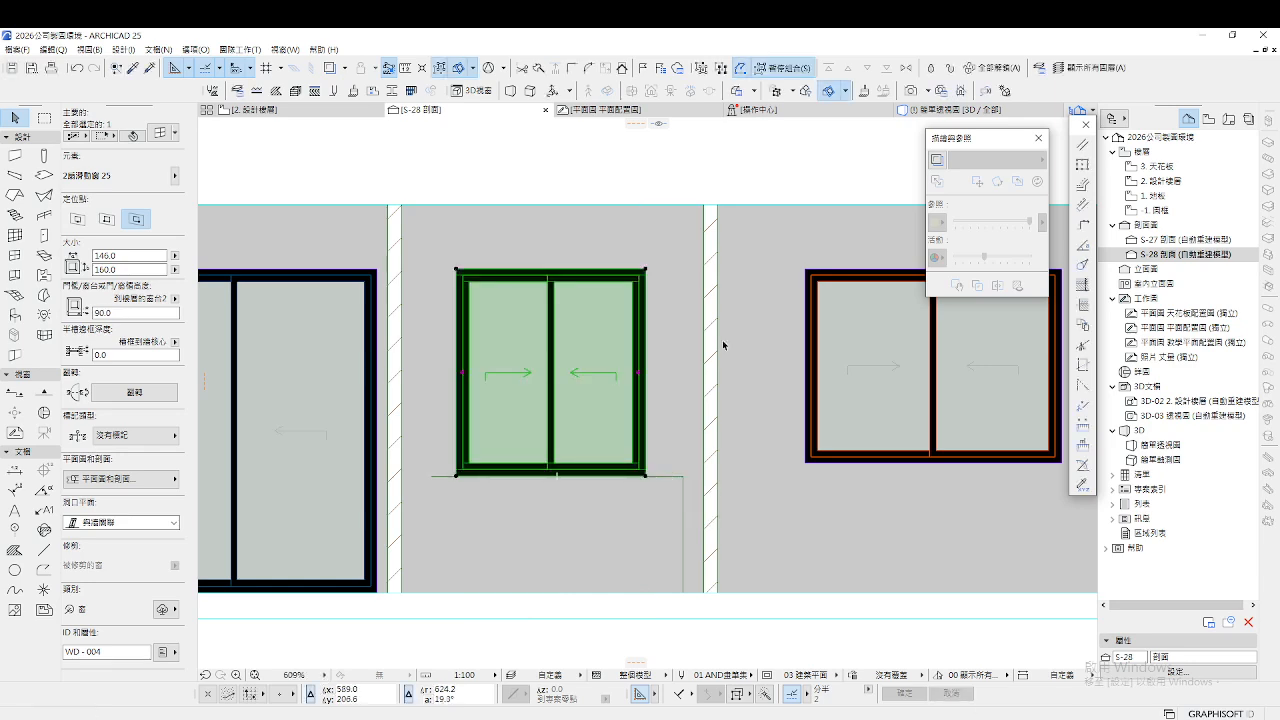
click(661, 132)
drag(658, 128, 675, 481)
scroll(690, 495, down, 2)
click(856, 452)
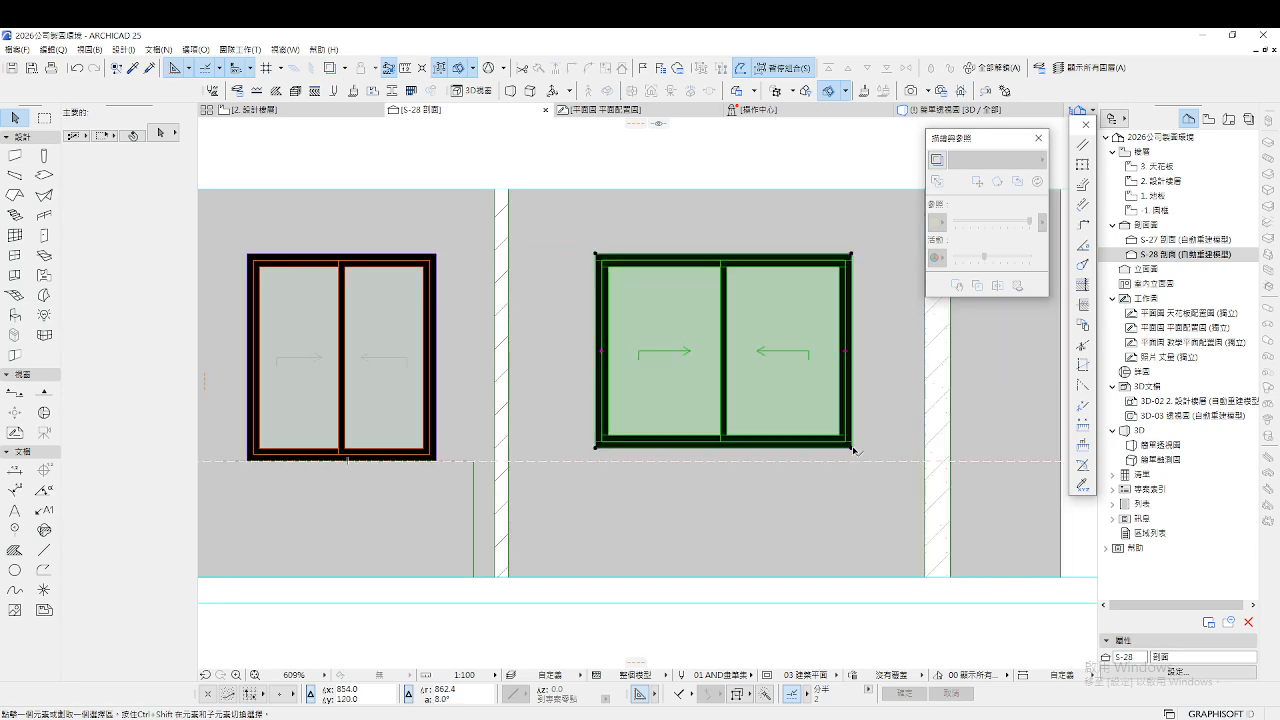
click(853, 450)
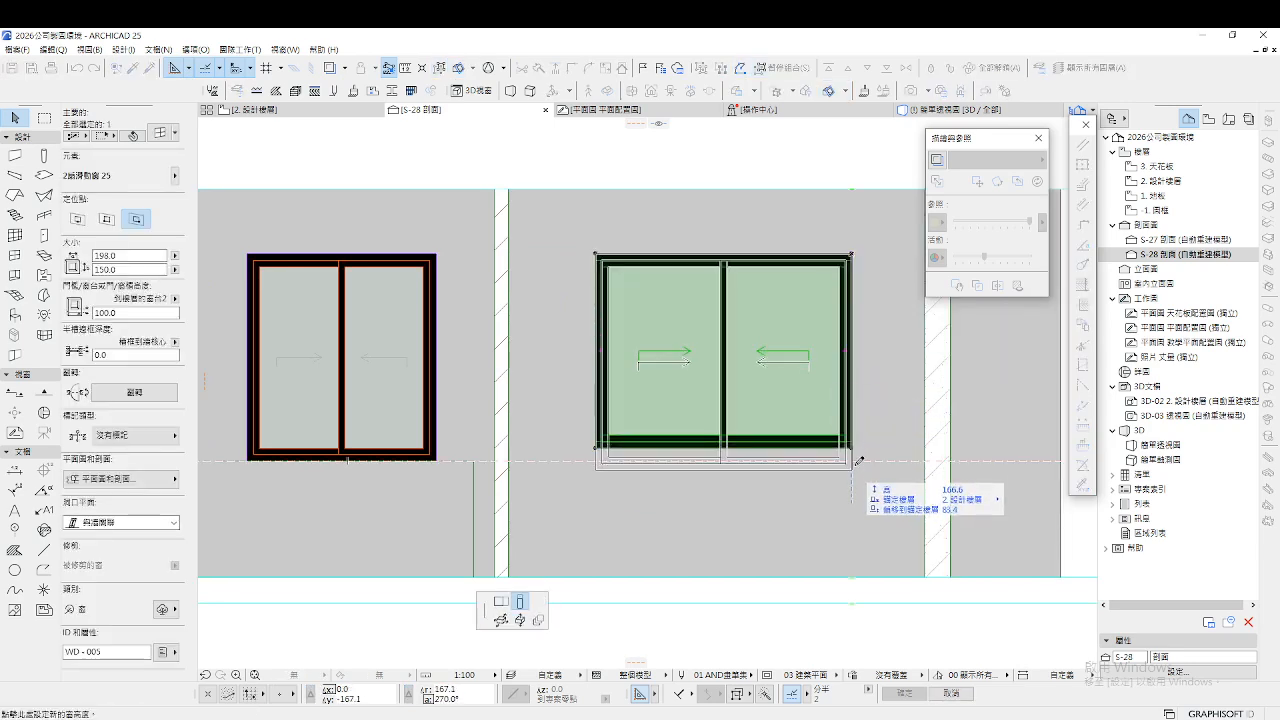
click(853, 461)
click(800, 571)
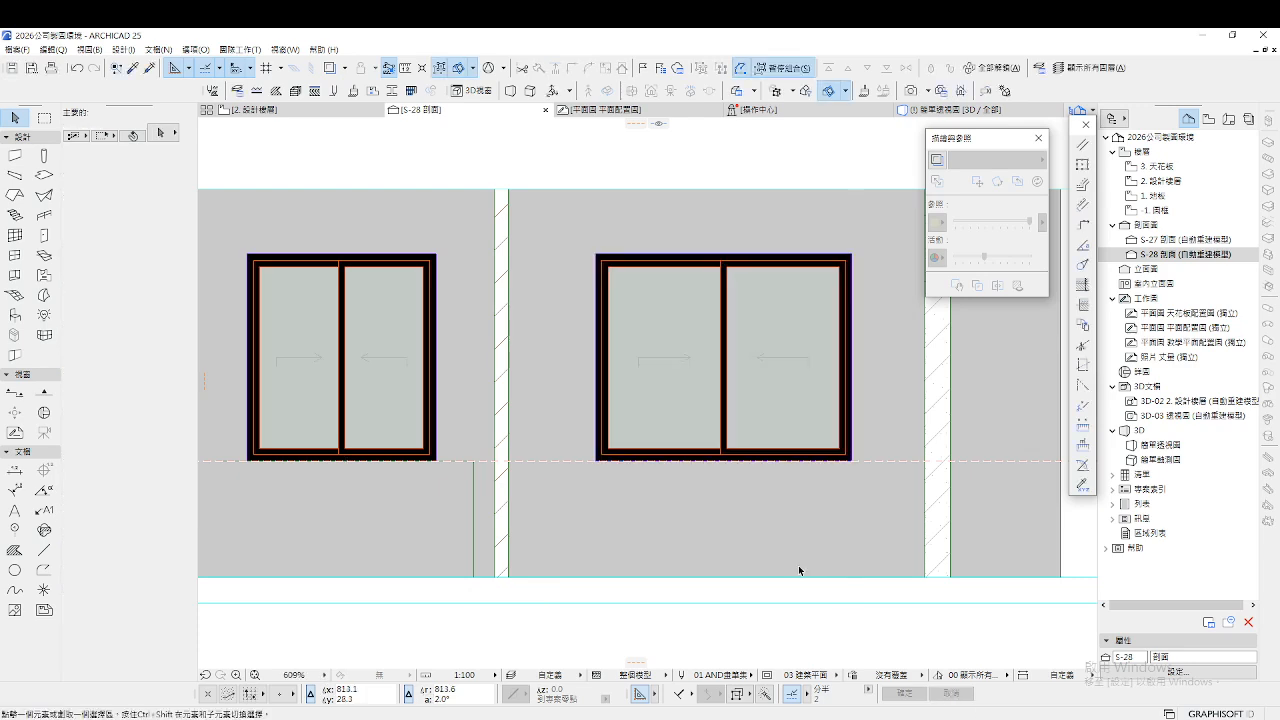
scroll(600, 370, down, 5)
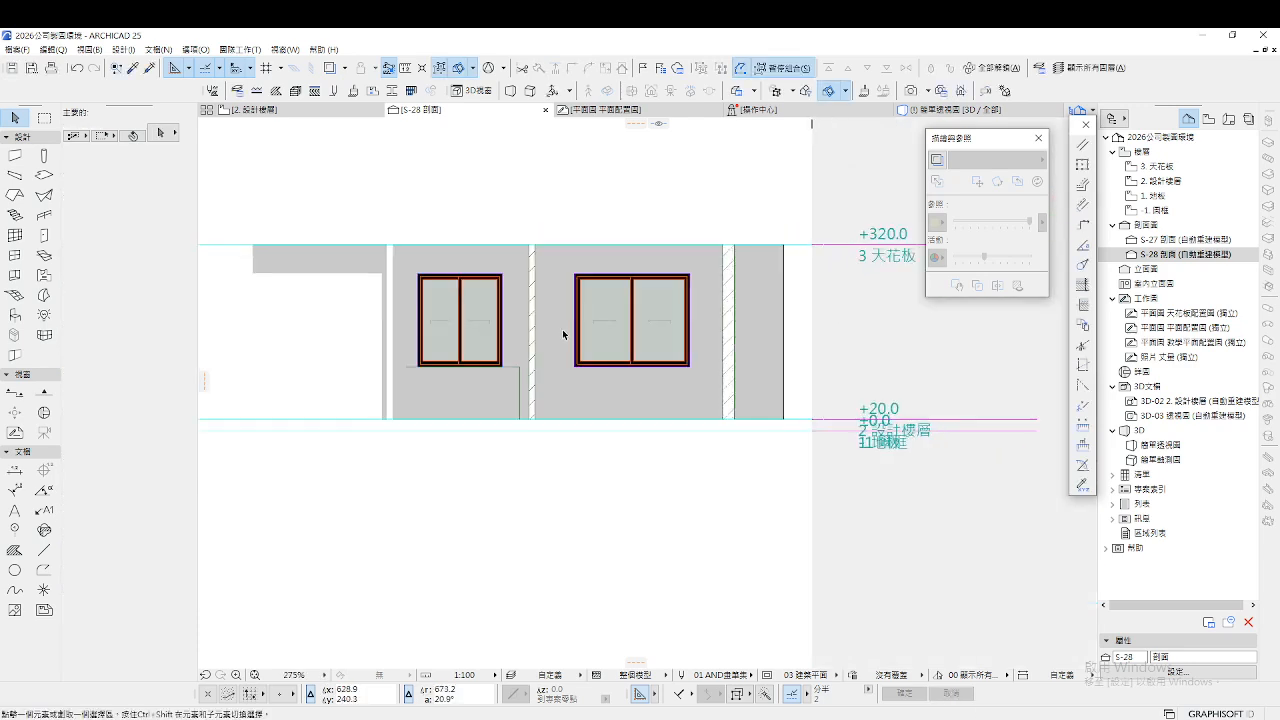
Return to the 2. 設計樓層 floor plan
click(340, 115)
scroll(435, 528, up, 3)
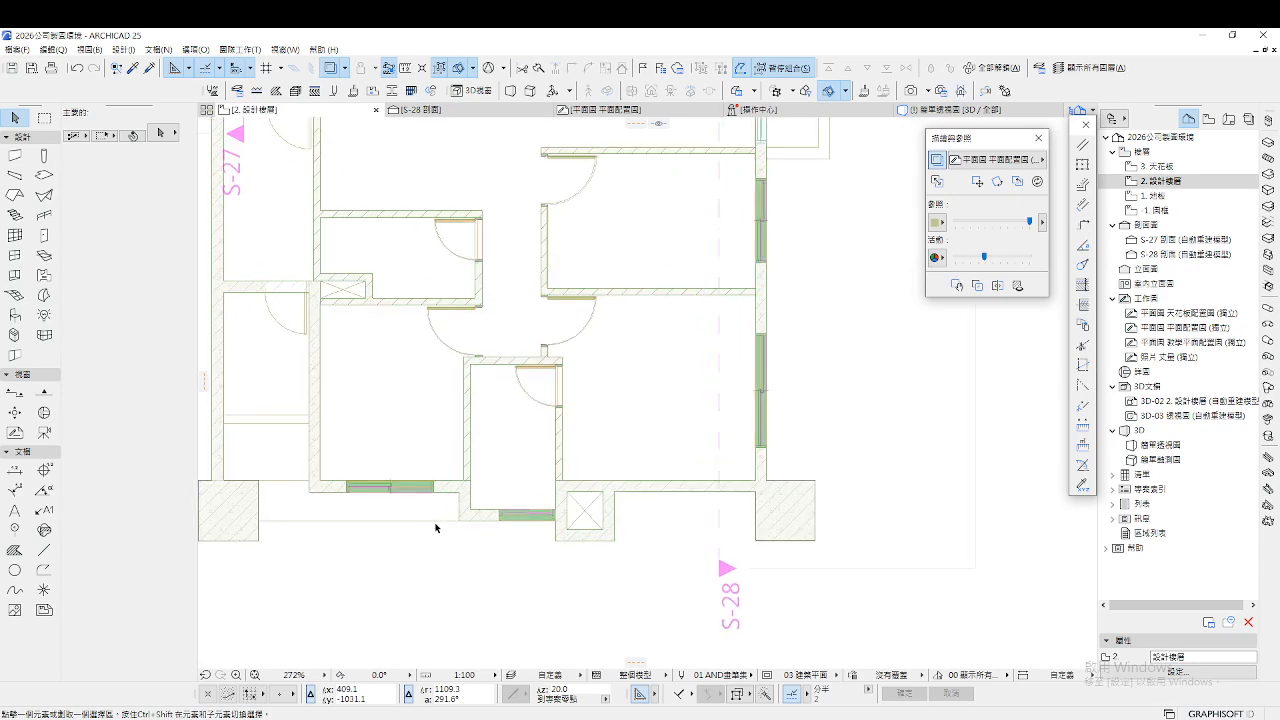
scroll(637, 505, down, 1)
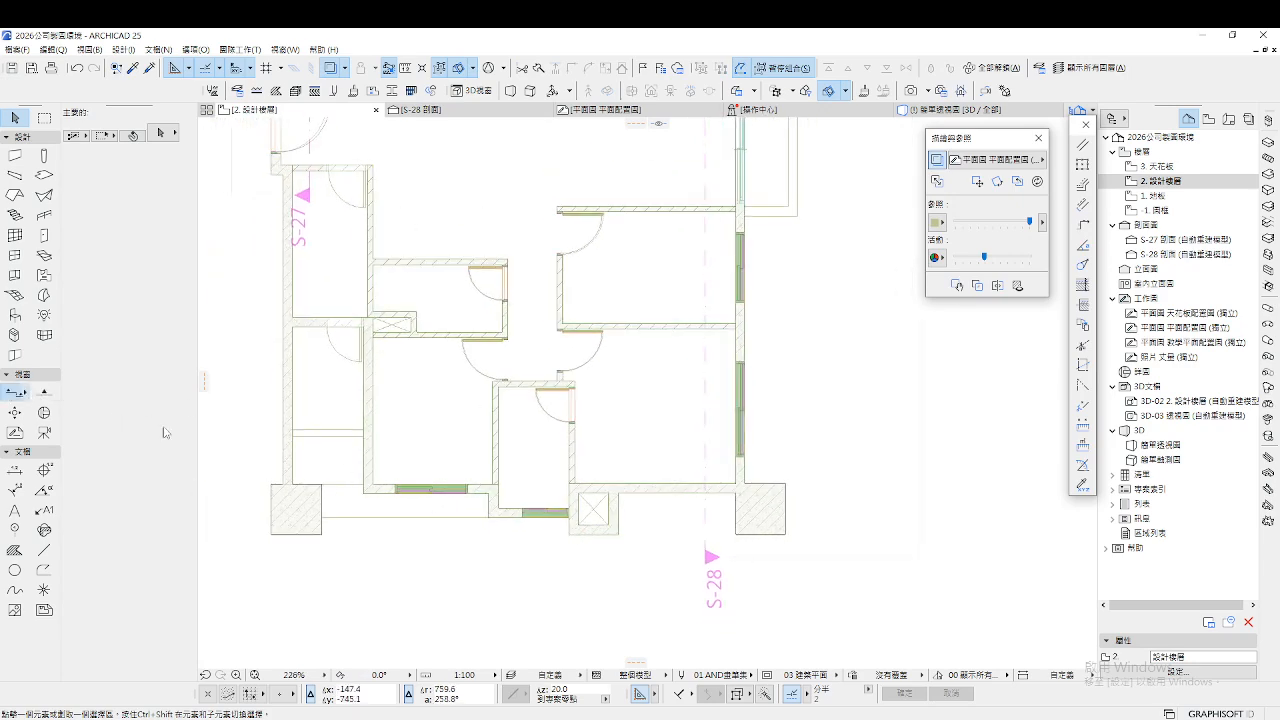
Draw section line S-29 horizontally across the plan and open its section view
click(15, 393)
click(245, 454)
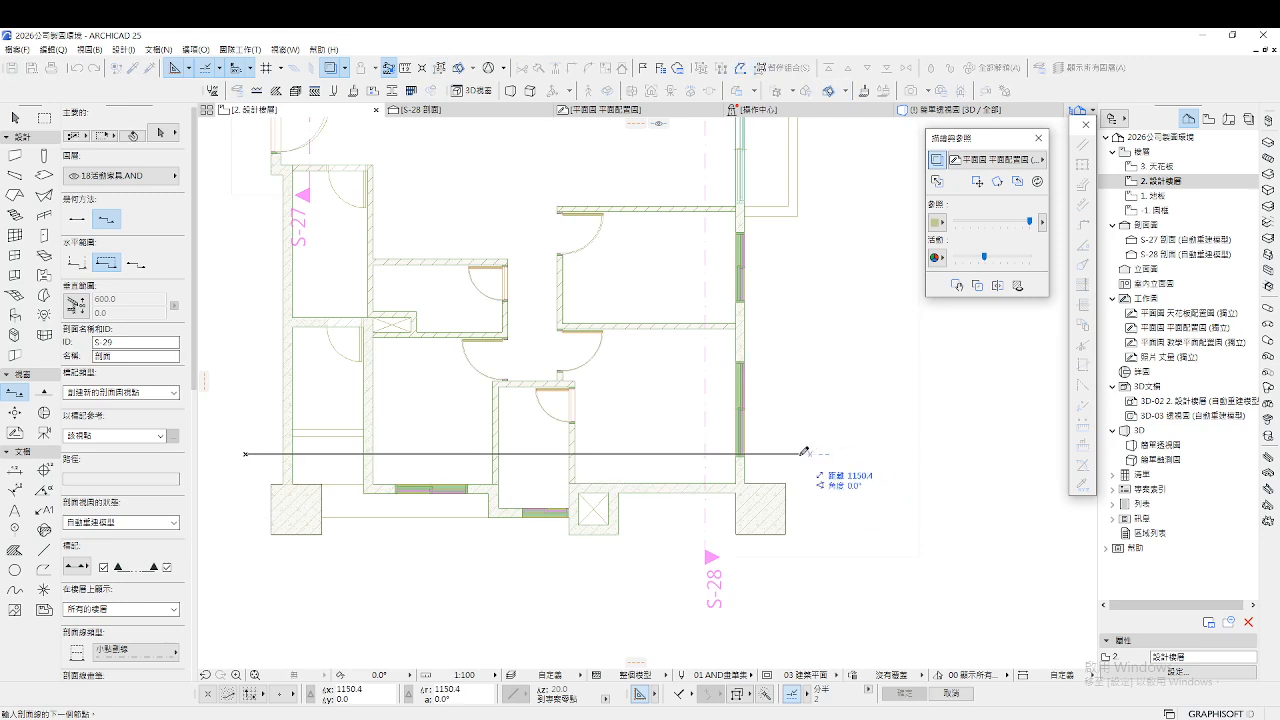
click(816, 452)
click(829, 503)
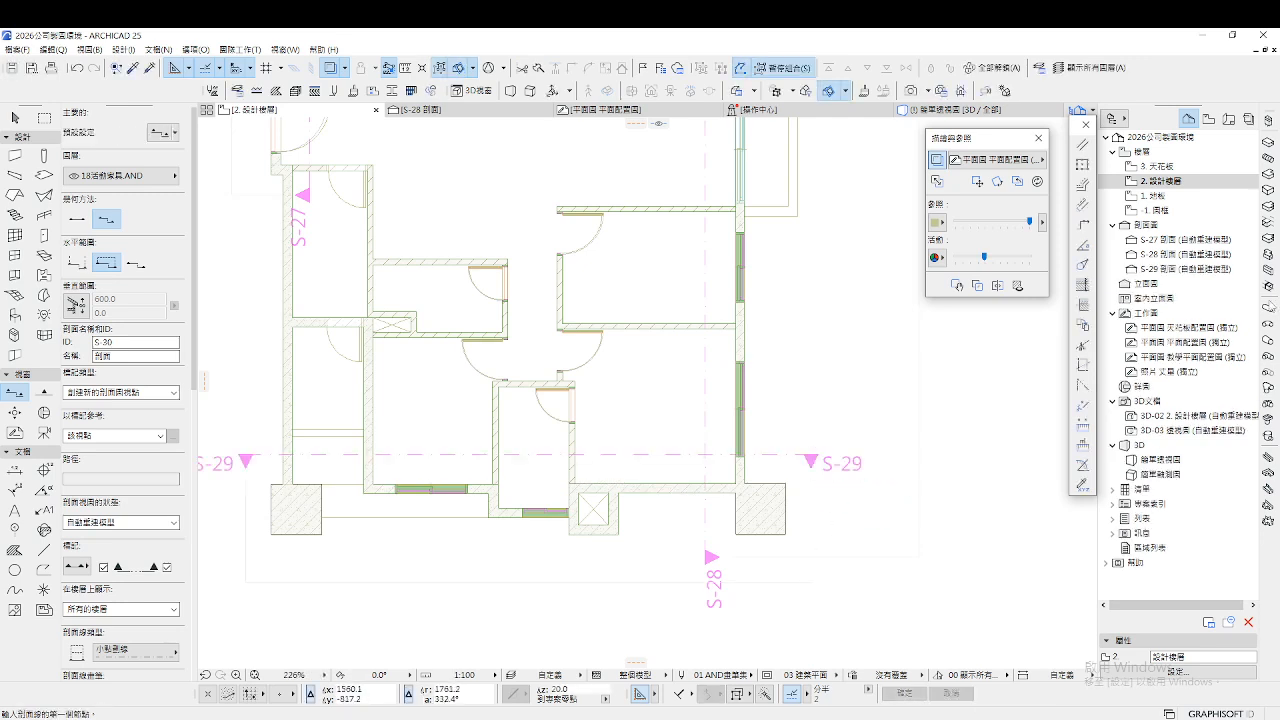
double_click(1209, 272)
scroll(724, 420, up, 4)
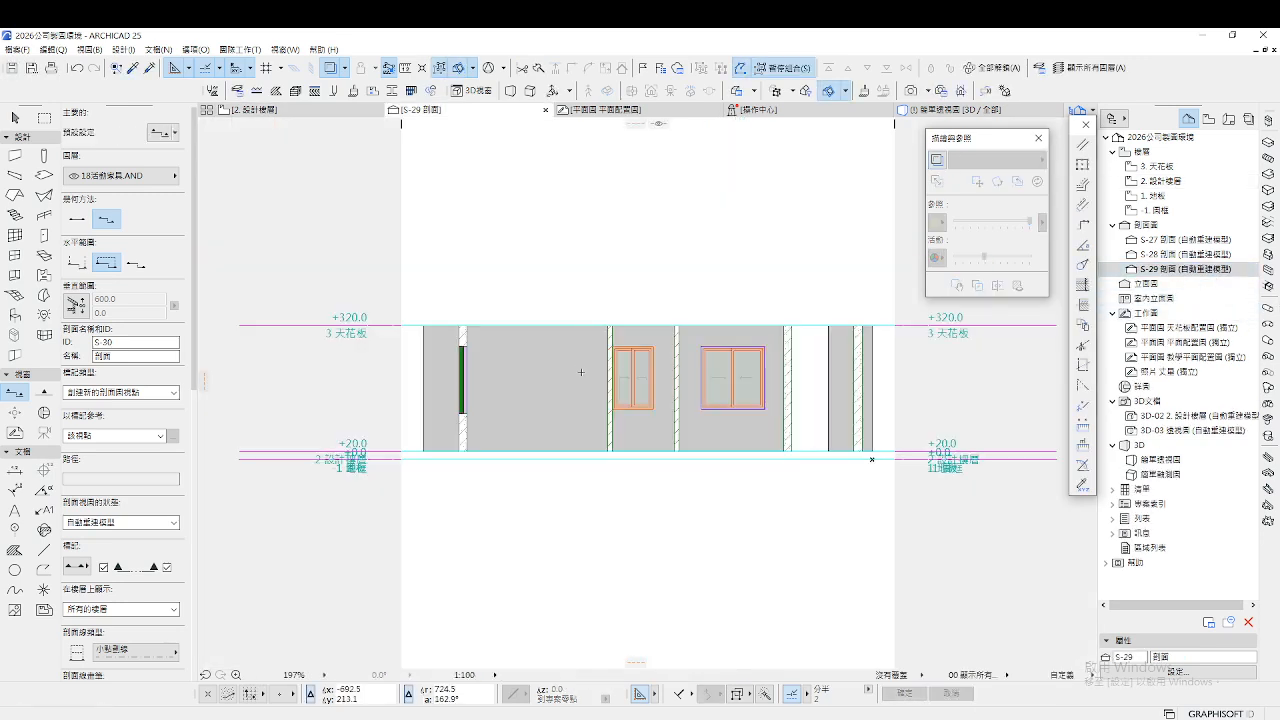
scroll(797, 422, up, 1)
Bring up the settings of the wide 151 × 150 window in S-29
key(Escape)
click(694, 377)
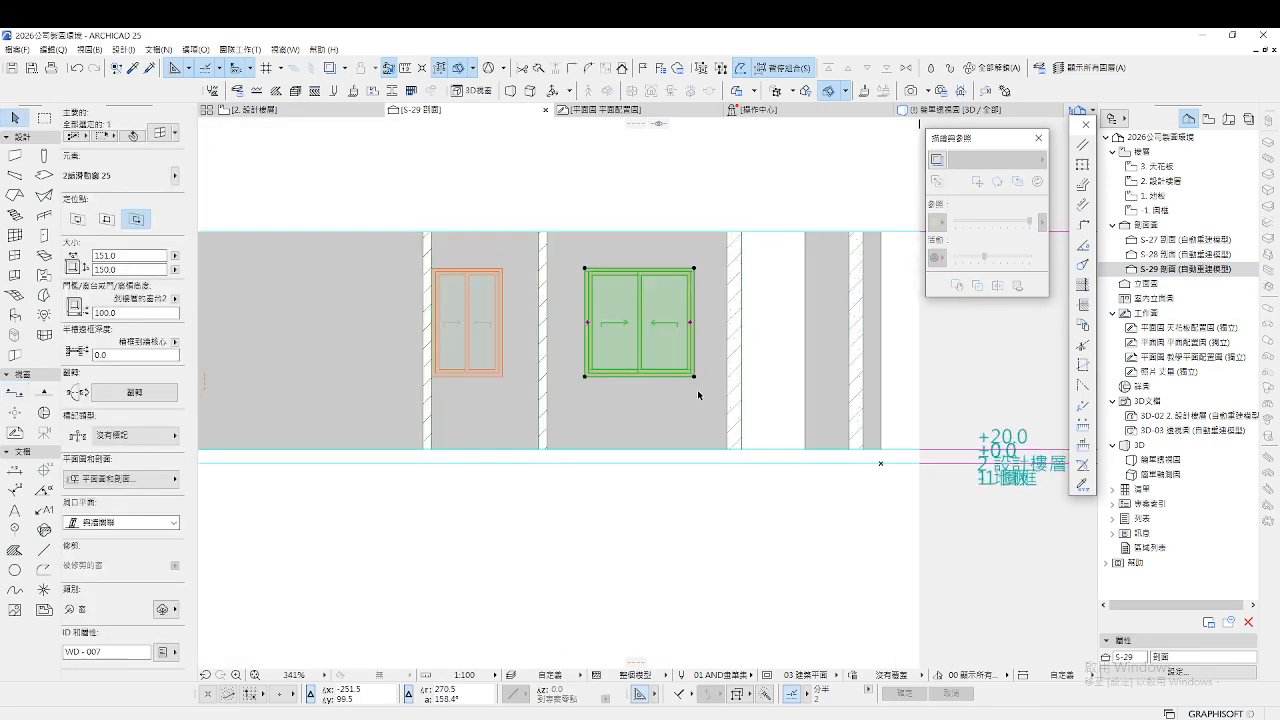
key(ctrl+t)
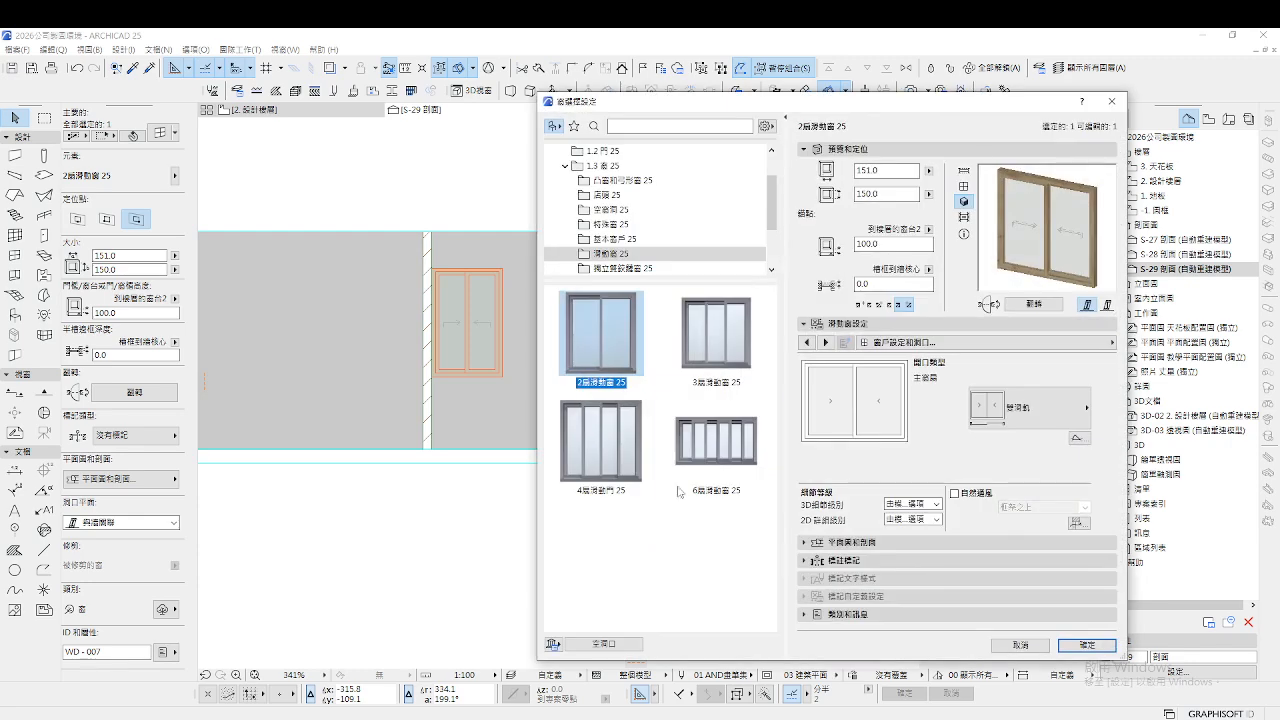
Set the wide window's exterior frame to black paint 塗料-象牙黑
click(972, 349)
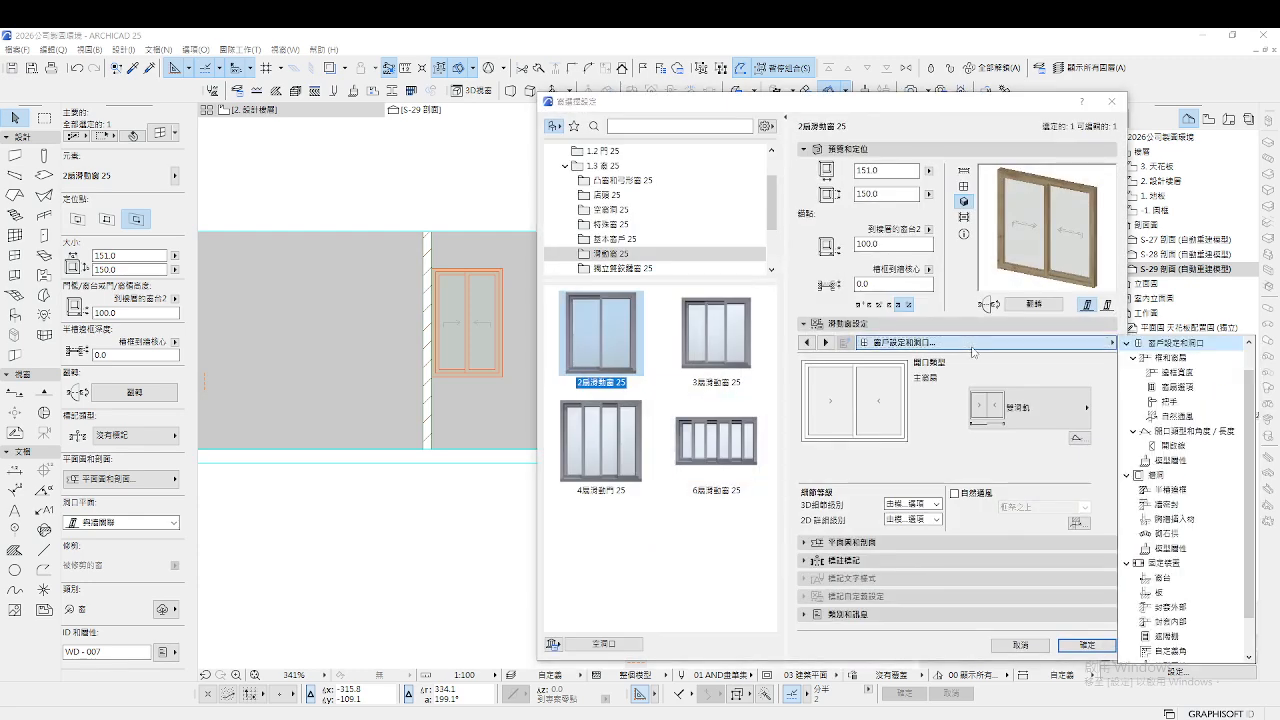
scroll(1200, 510, up, 1)
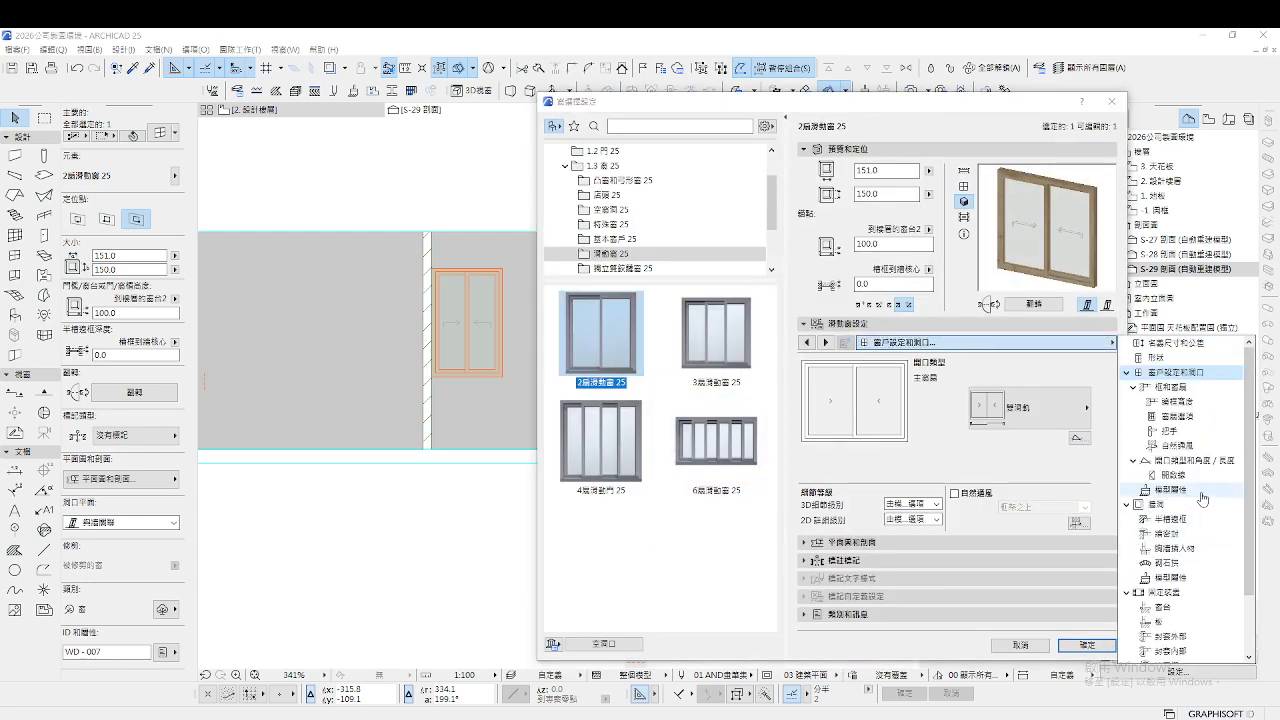
click(1196, 490)
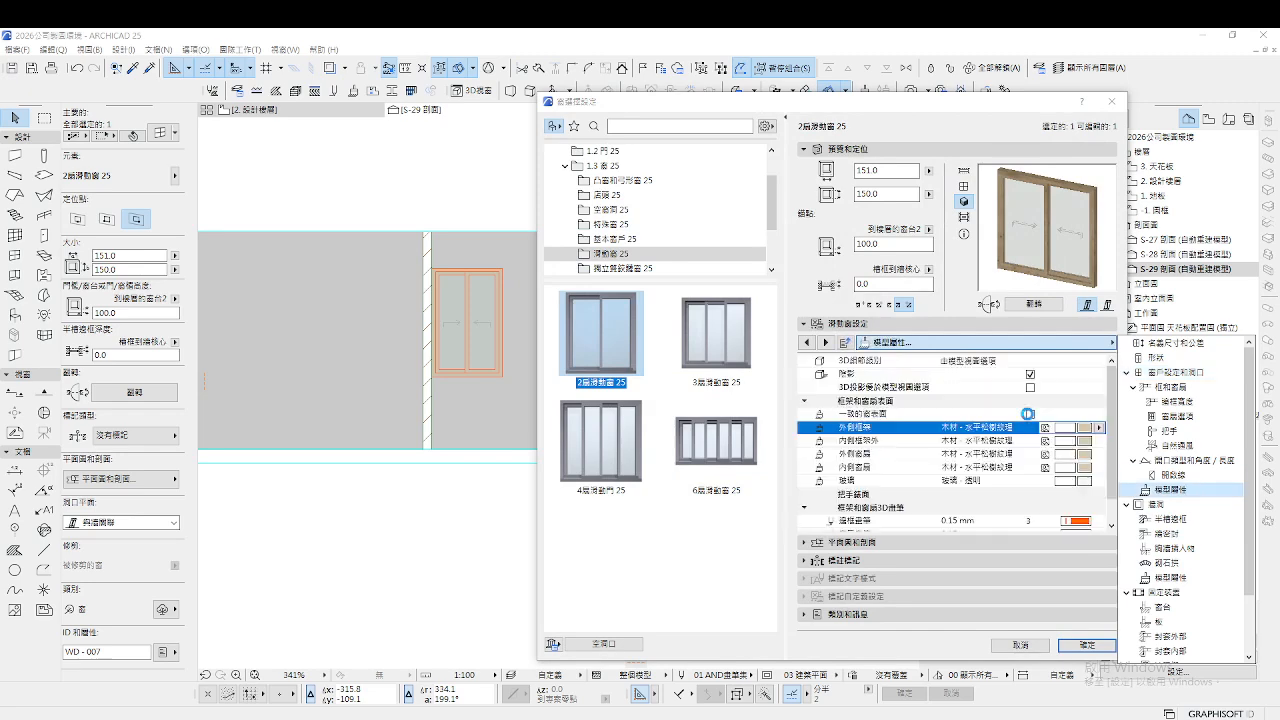
click(1099, 427)
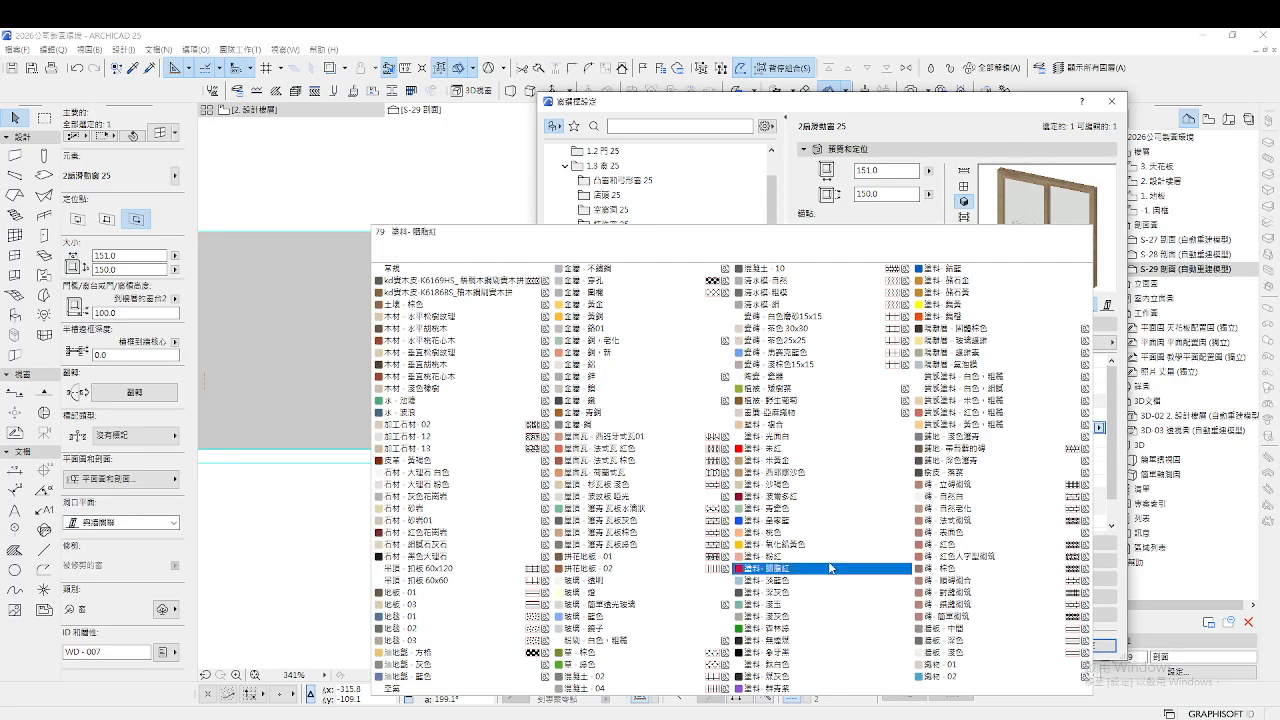
click(800, 652)
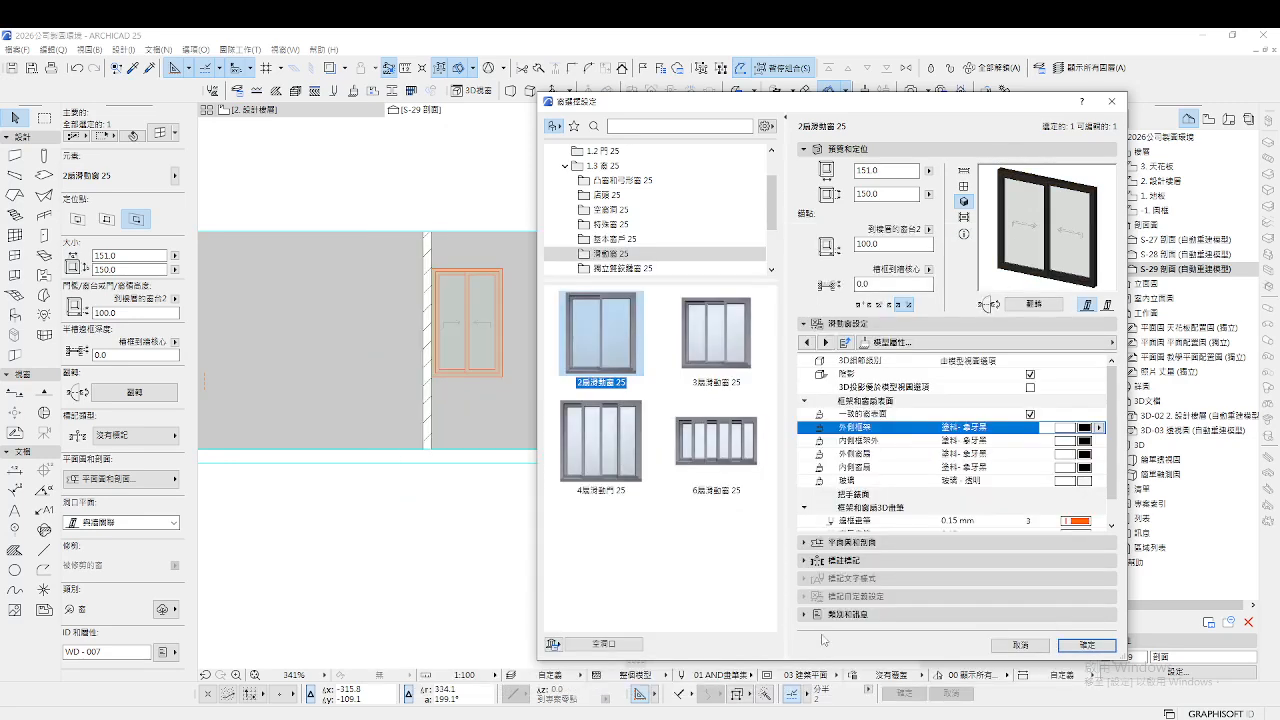
click(1087, 646)
Raise the narrow left window's bottom edge so it becomes a high window 68.4 tall
click(508, 380)
click(505, 381)
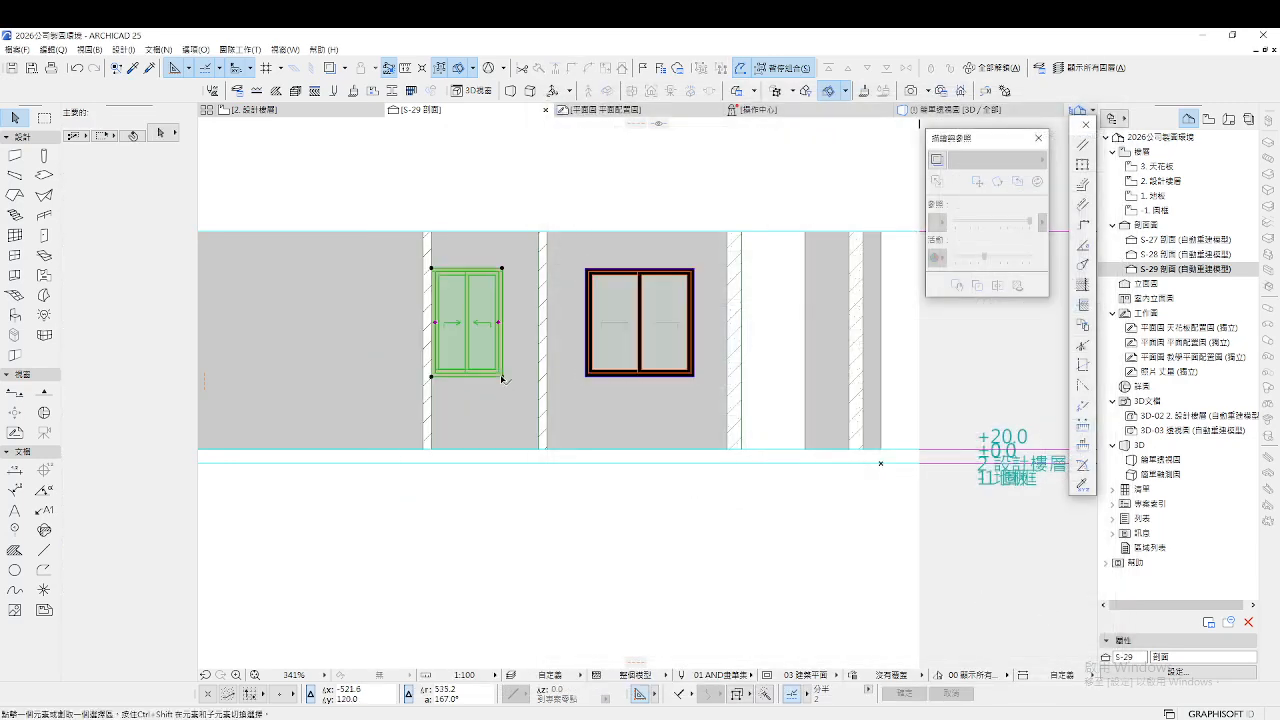
click(503, 377)
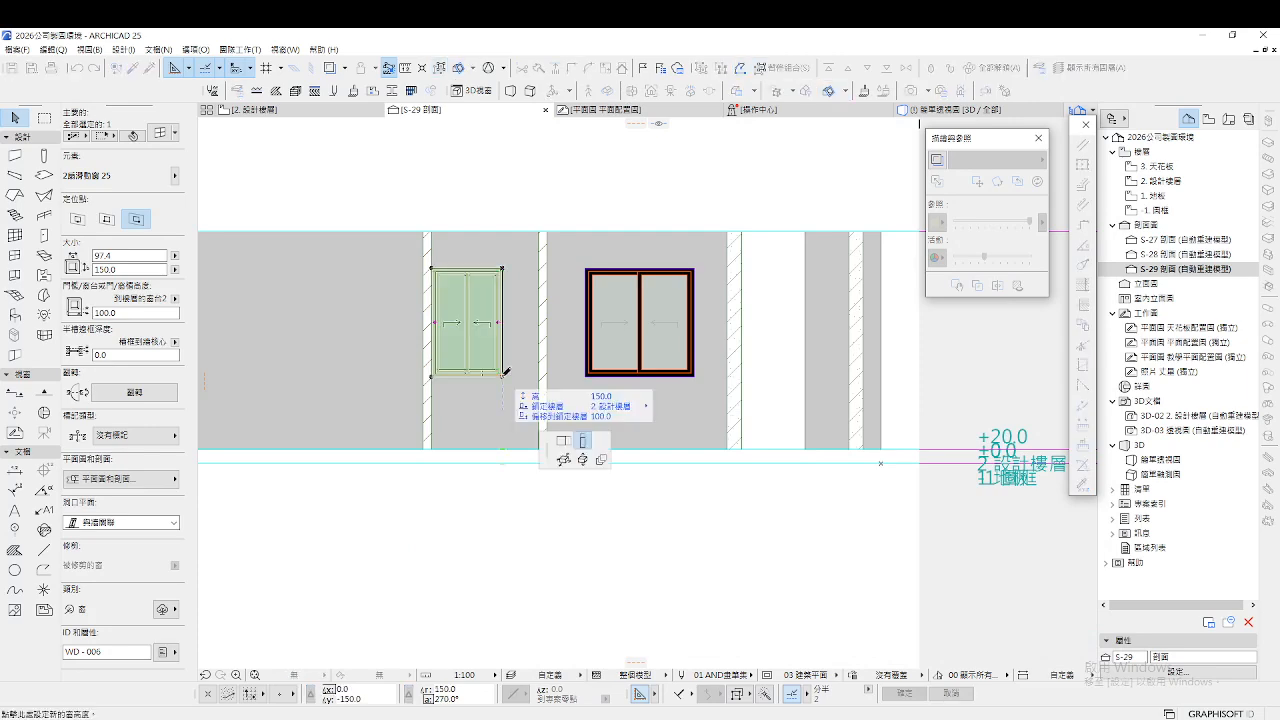
click(502, 316)
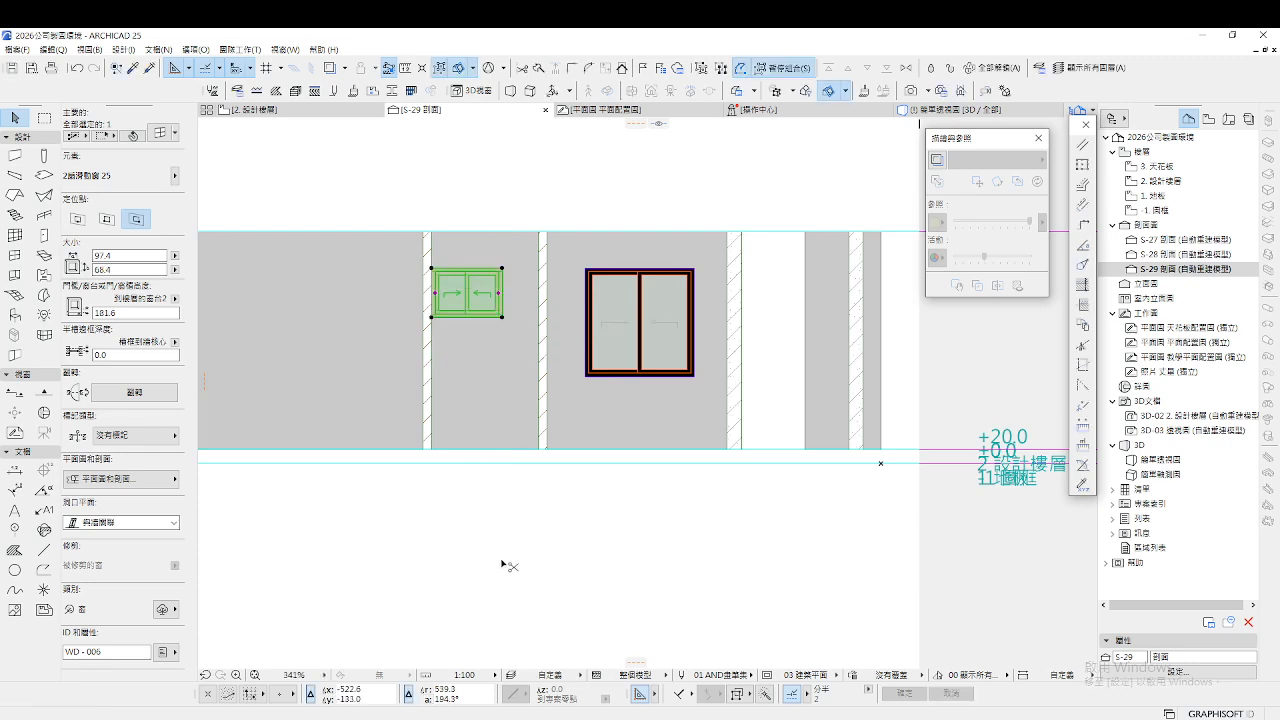
Give the sliding window uniform surfaces with a black-painted outer frame
key(ctrl+t)
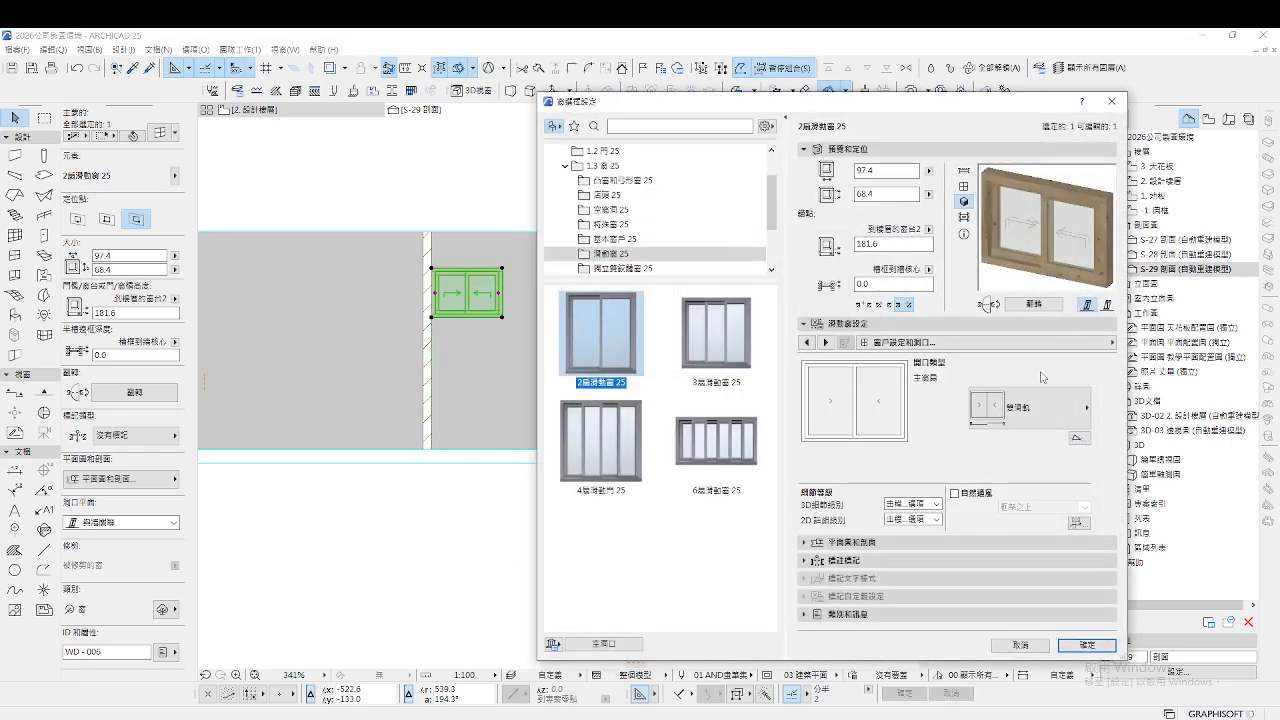
click(1015, 343)
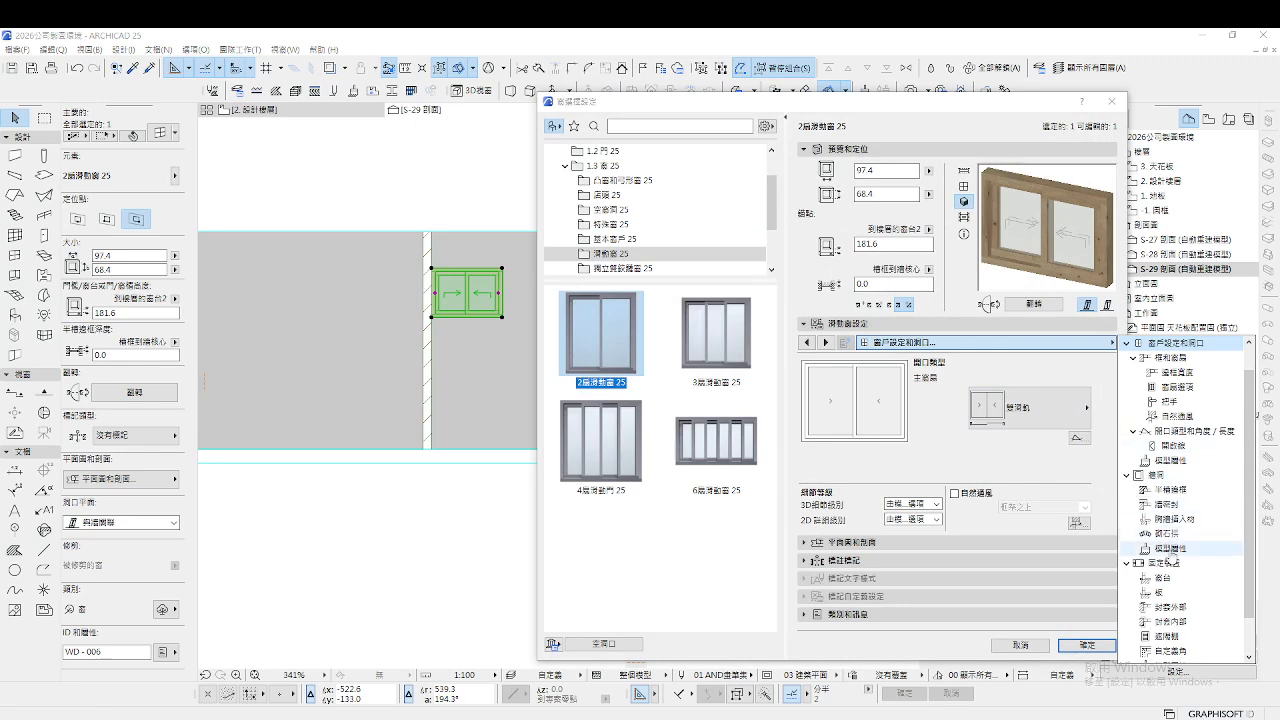
scroll(1170, 560, up, 1)
click(1181, 492)
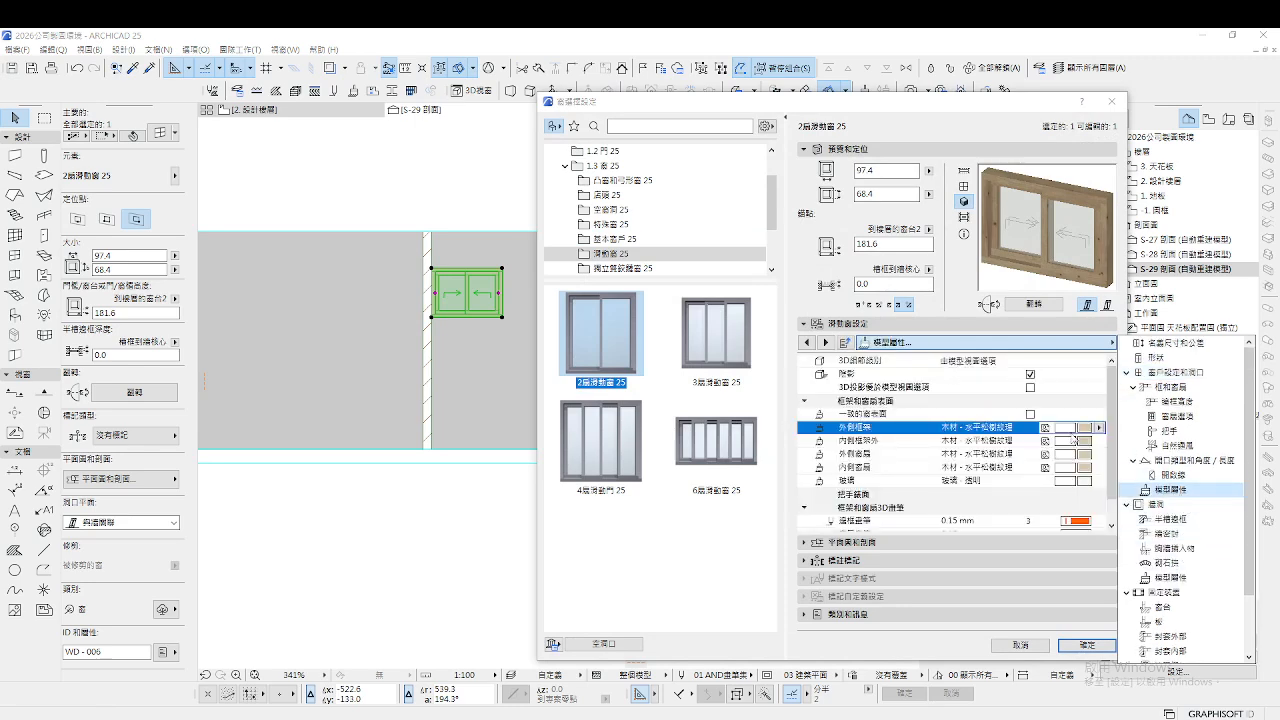
click(1030, 414)
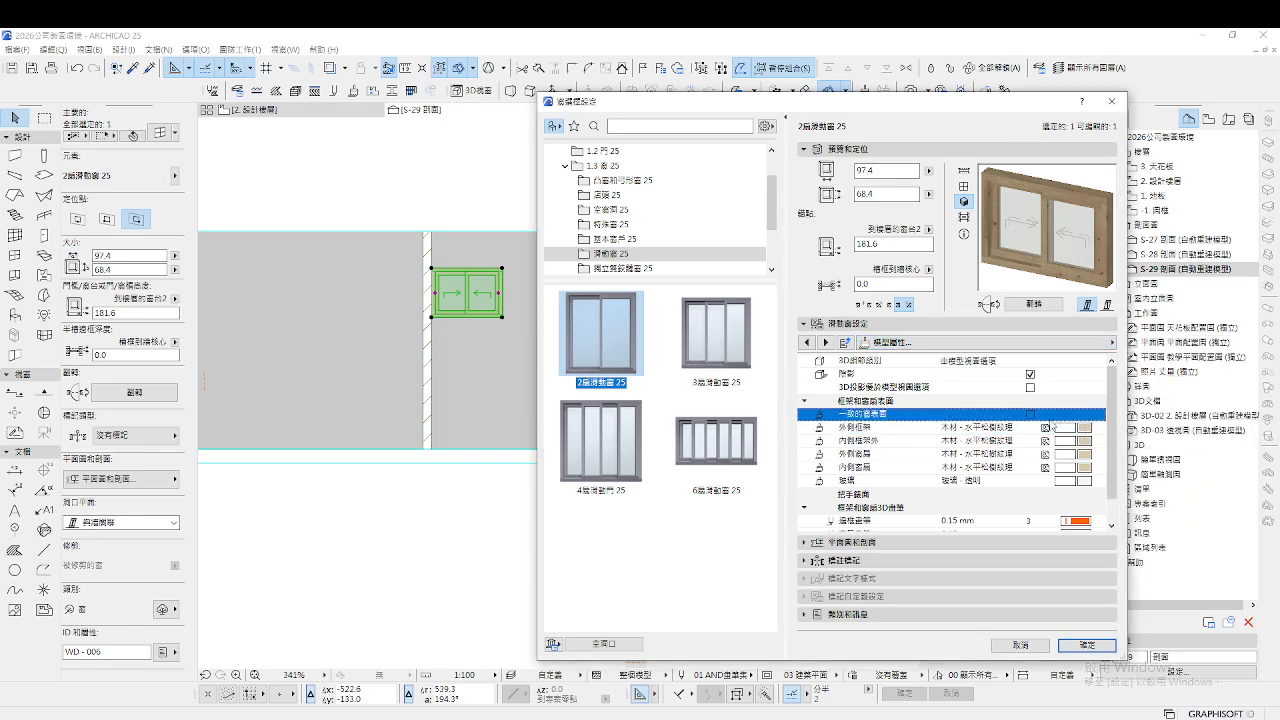
click(1087, 428)
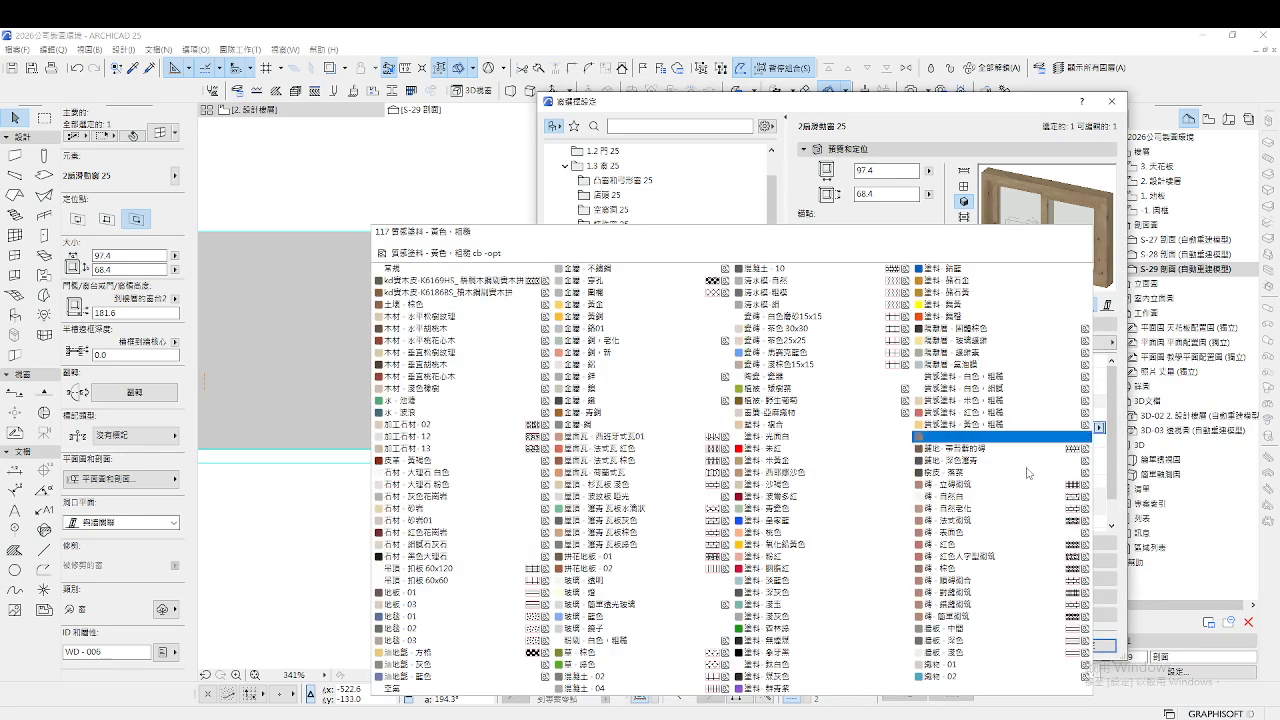
click(790, 652)
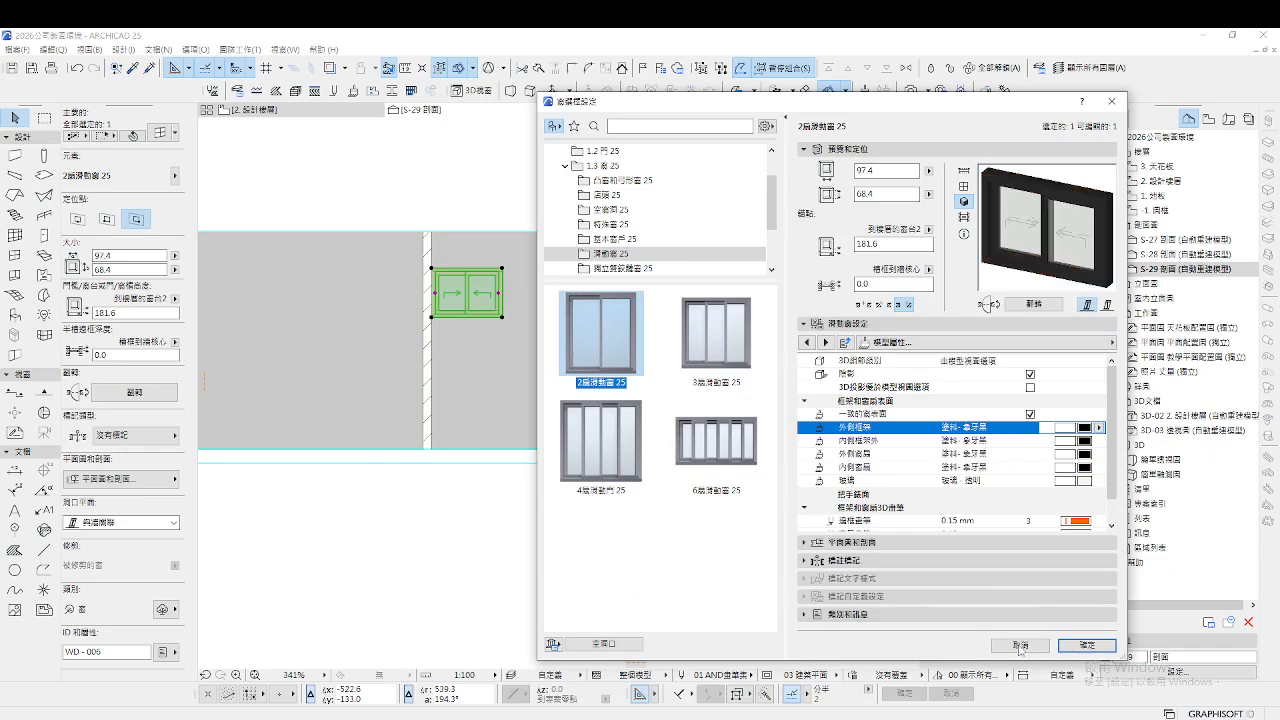
click(1088, 646)
click(574, 515)
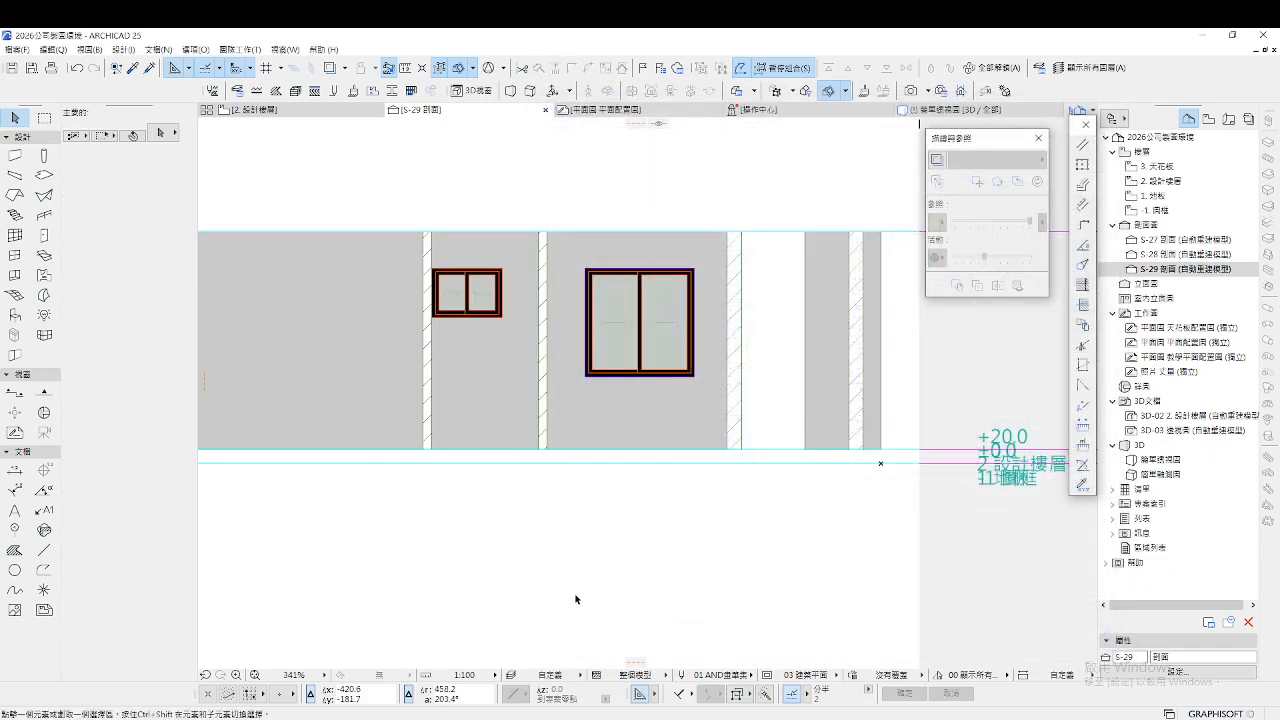
Preview the model in 3D with a short walk-through
key(F3)
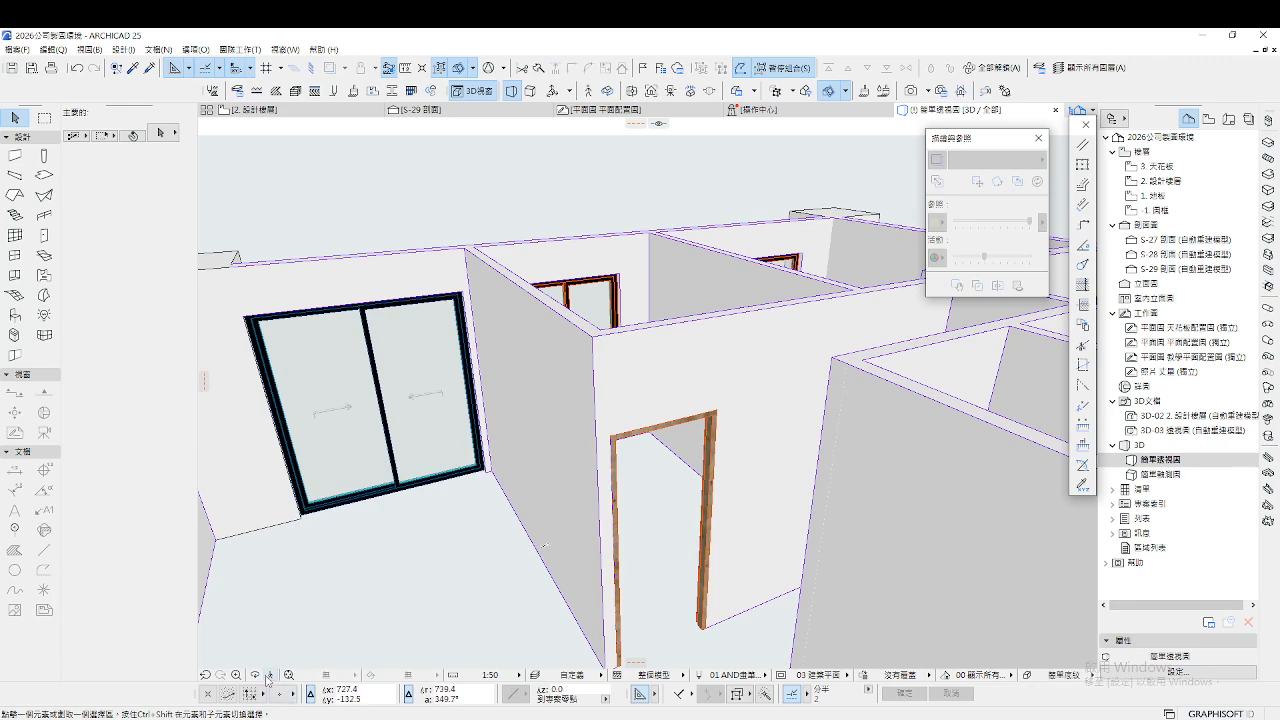
click(268, 676)
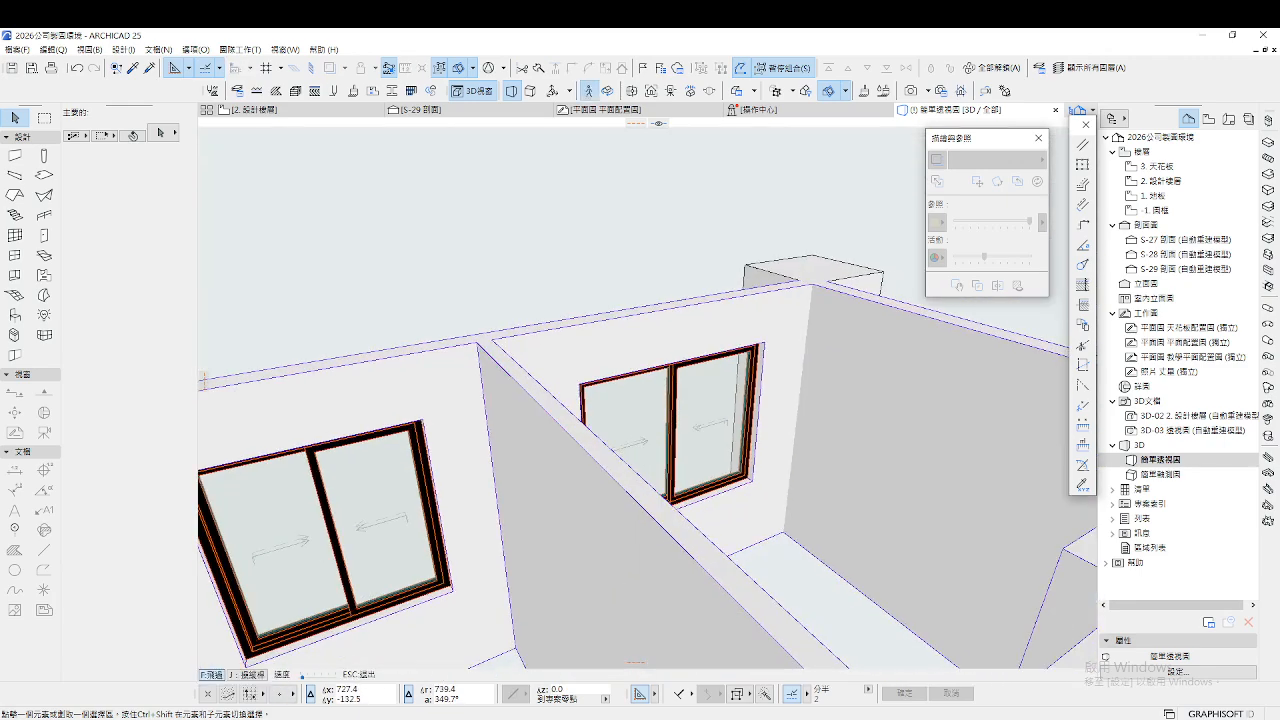
key(Down)
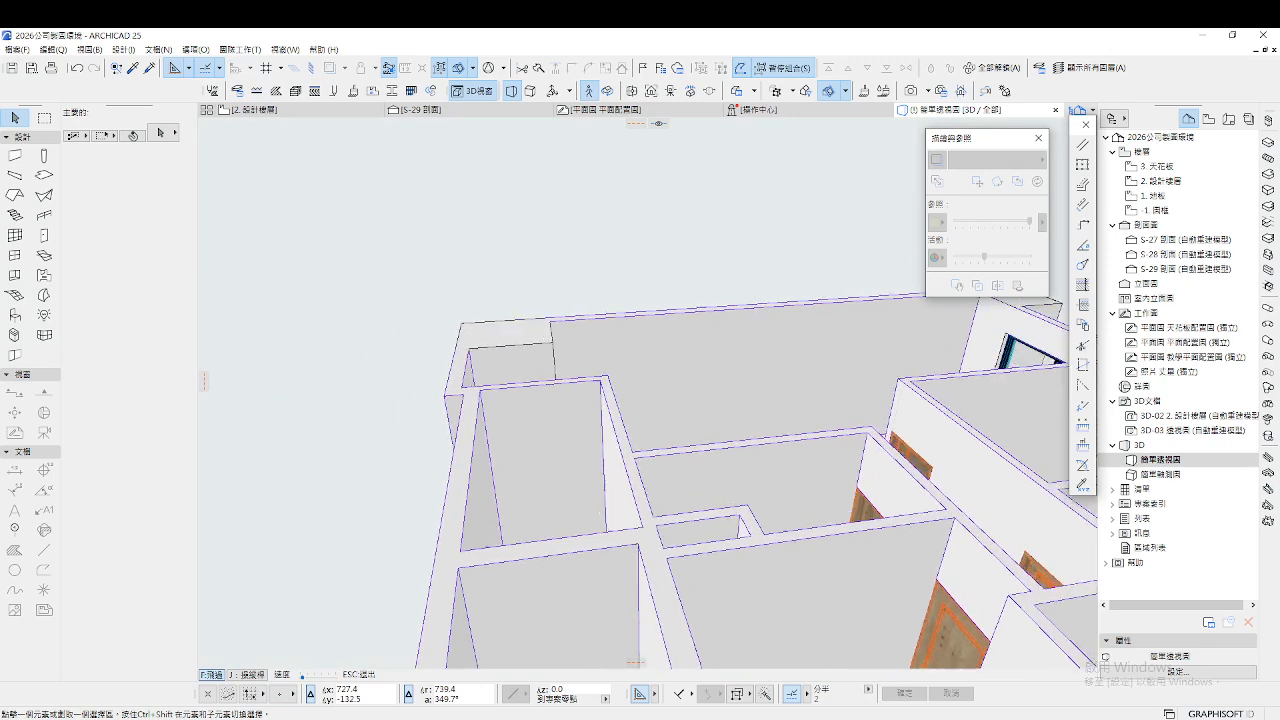
key(Up)
key(Escape)
Return to the 2. 設計樓層 plan and look over the ceiling layout plan worksheet
click(338, 112)
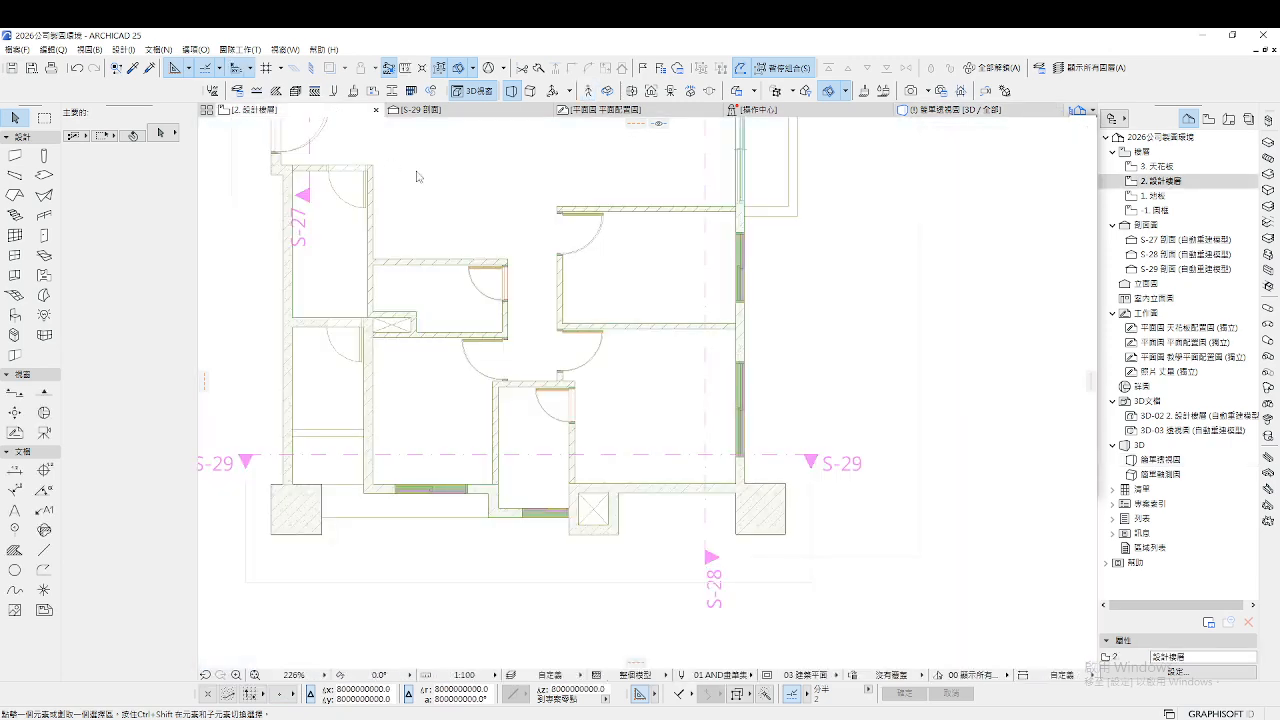
scroll(606, 498, down, 3)
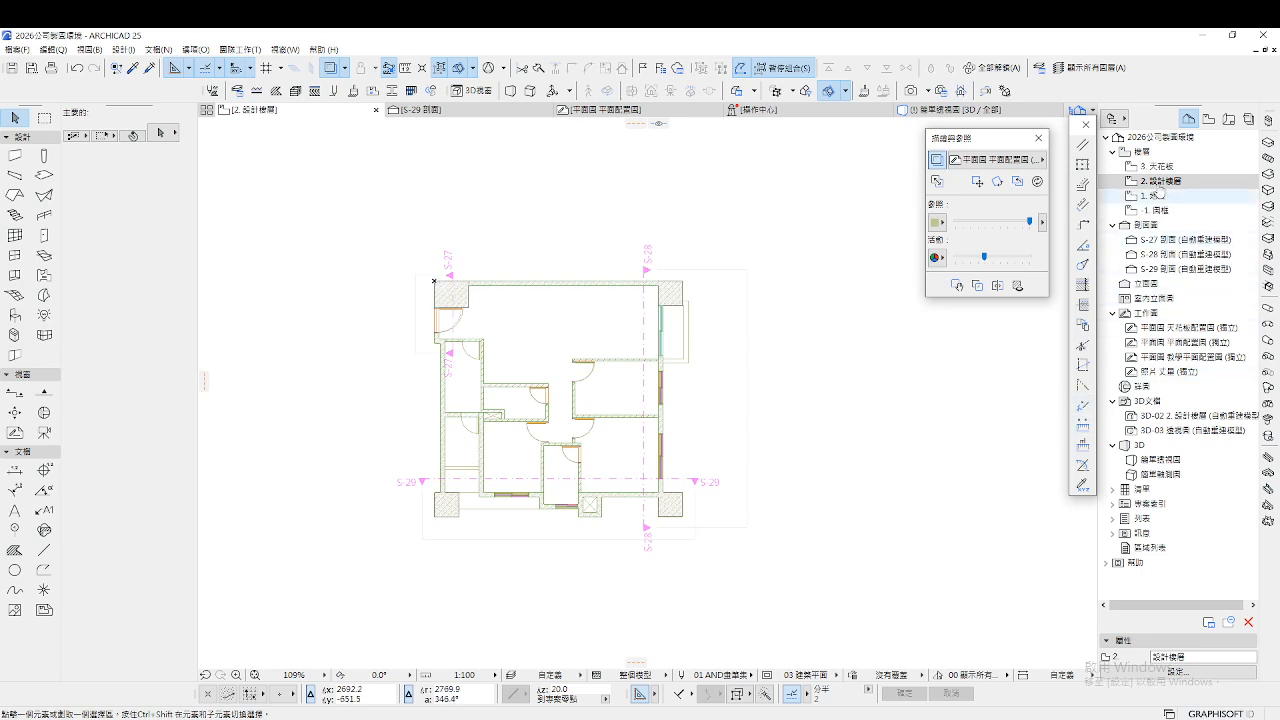
scroll(514, 323, up, 3)
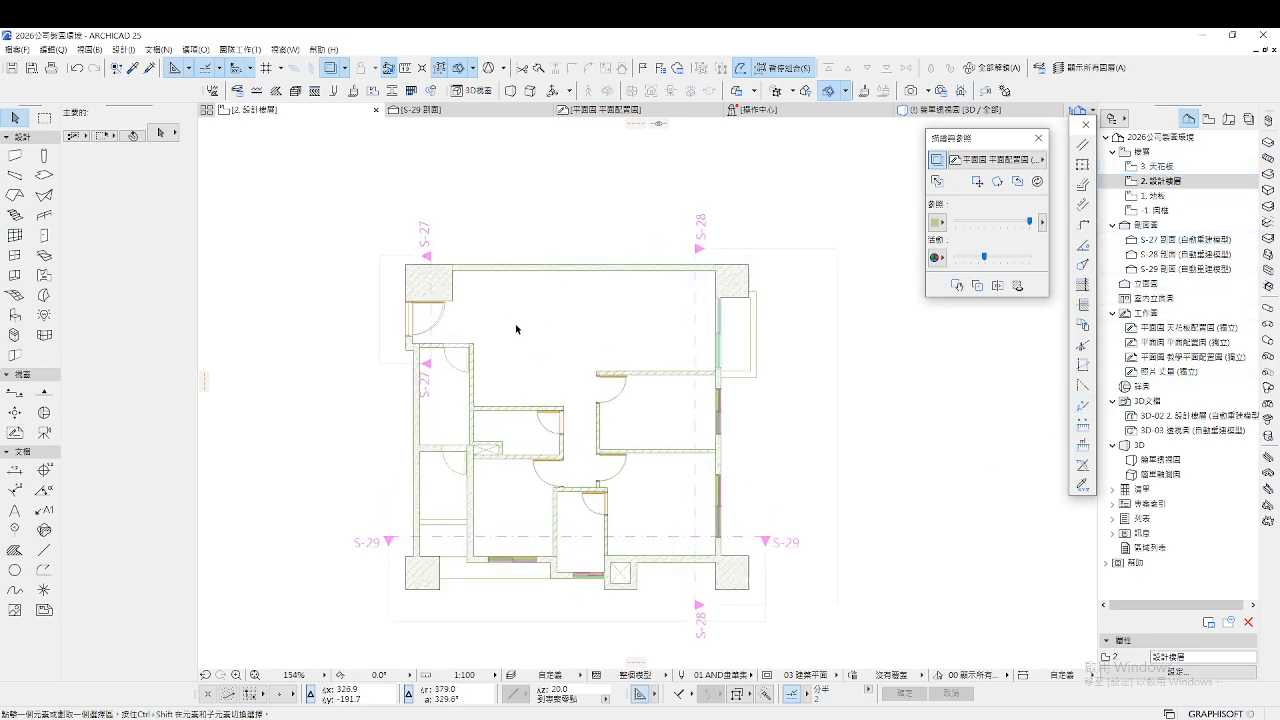
click(1207, 333)
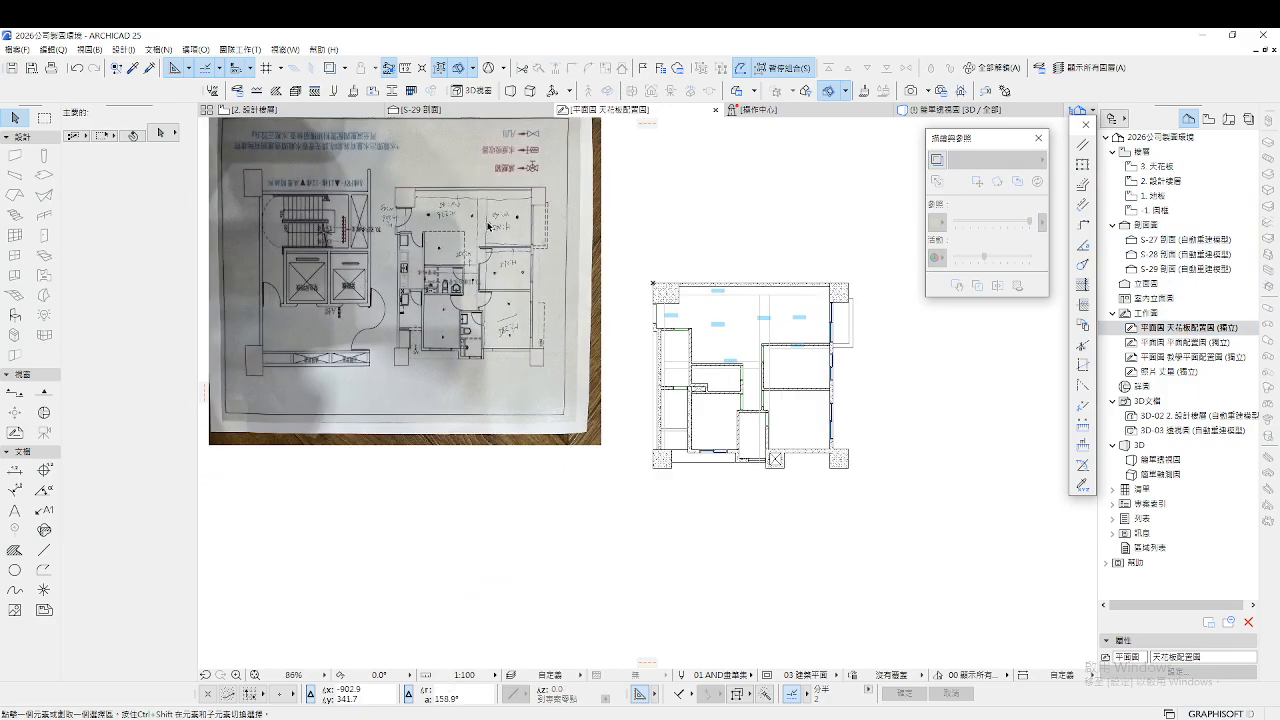
scroll(489, 272, up, 4)
scroll(770, 379, down, 4)
scroll(770, 379, up, 6)
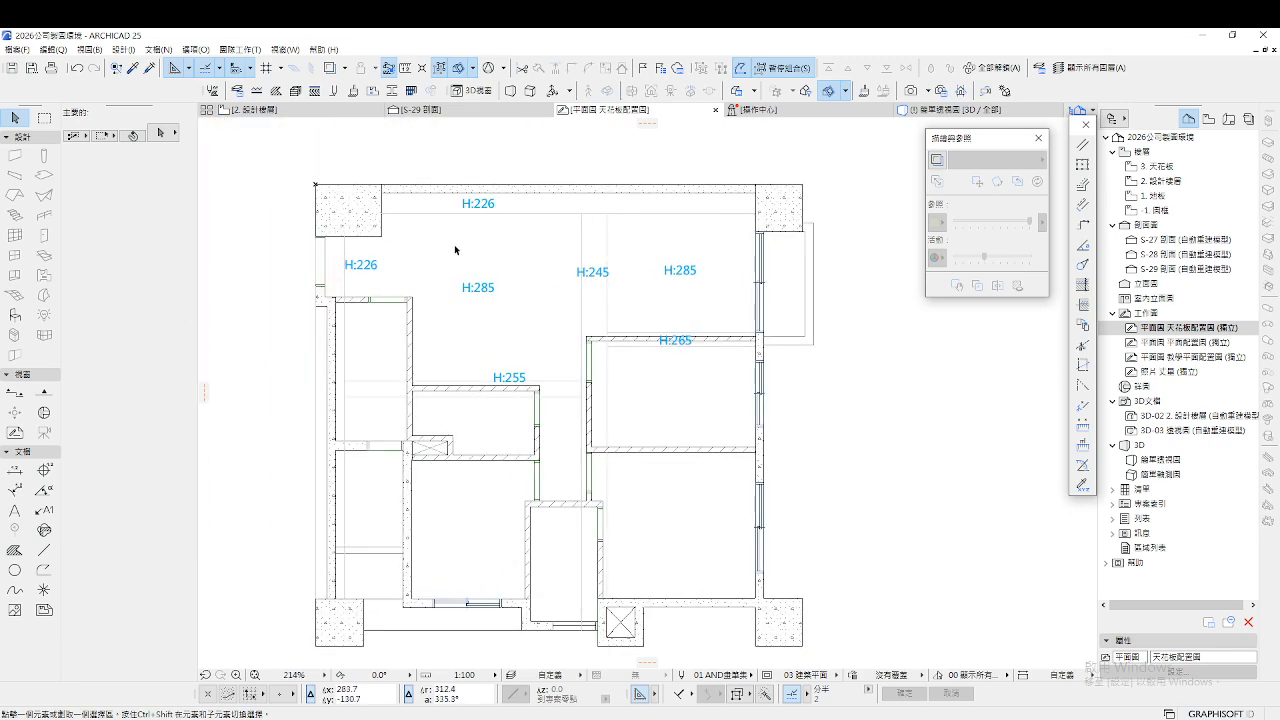
Show the ceiling layout as a trace reference, then open the 平面圖 天花板配置圖 ceiling plan with H: labels
click(1165, 181)
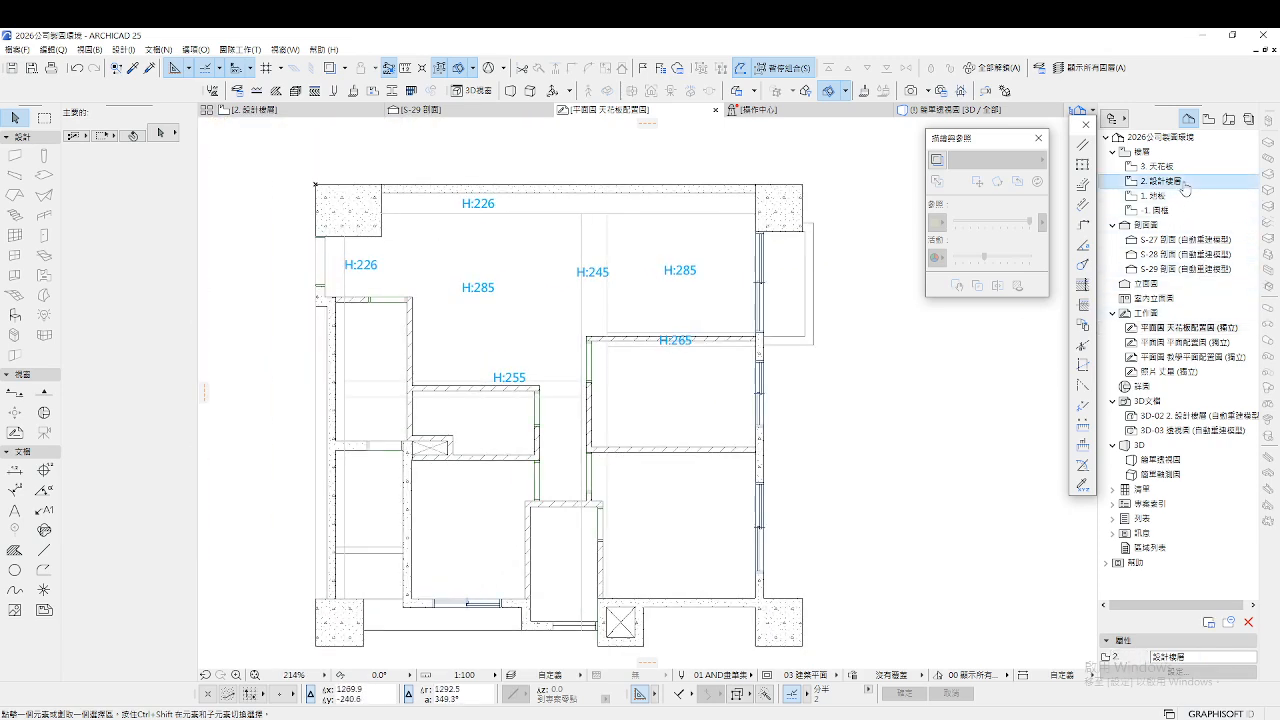
right_click(1196, 328)
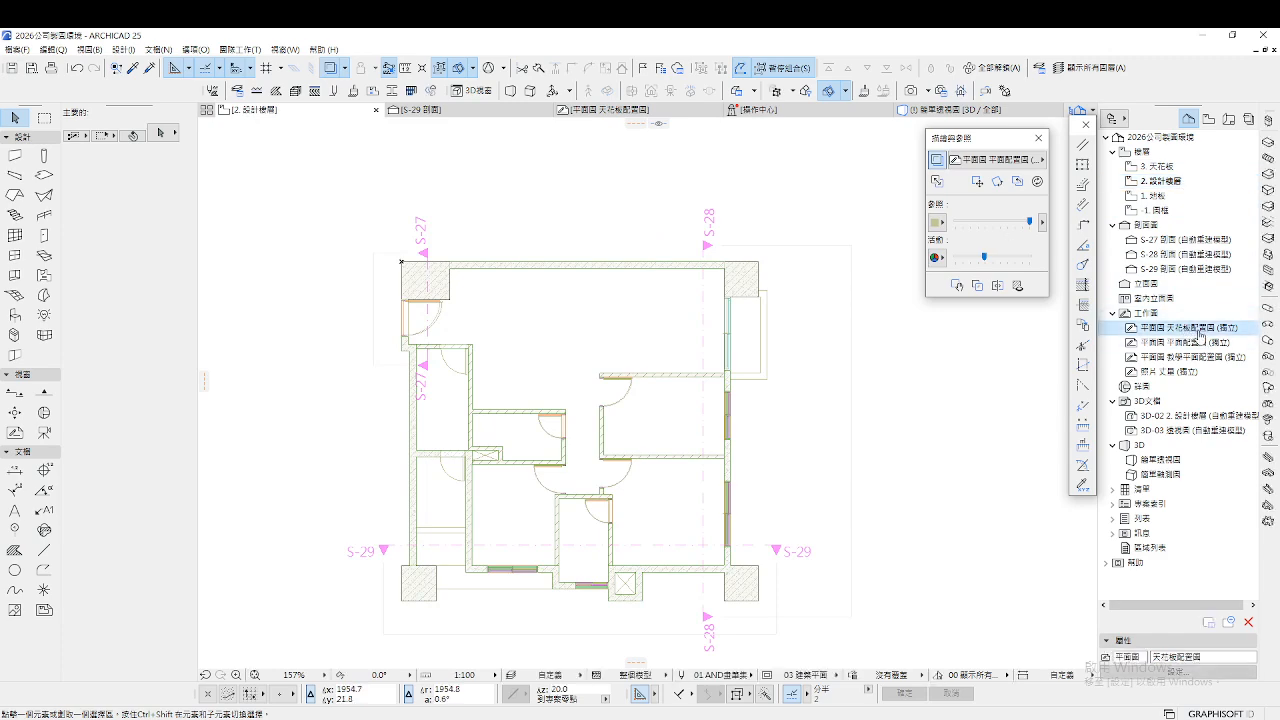
click(1210, 429)
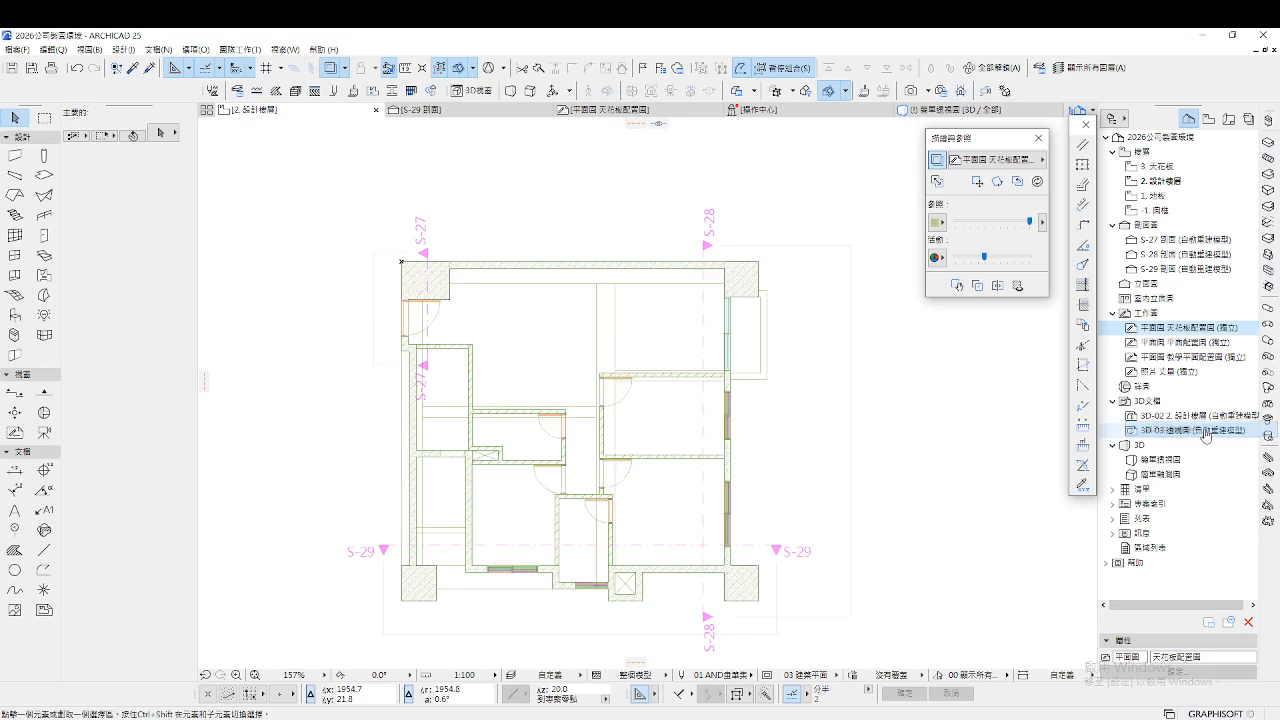
scroll(543, 277, up, 5)
scroll(555, 280, down, 5)
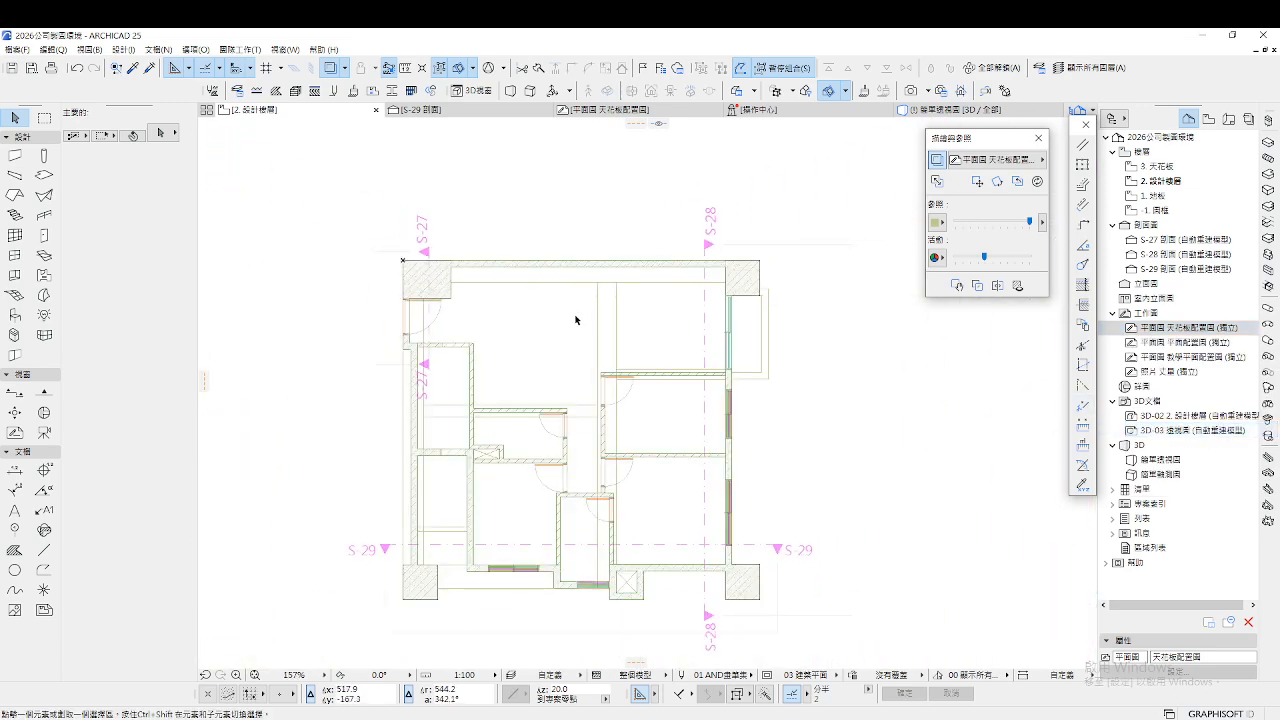
scroll(621, 296, up, 1)
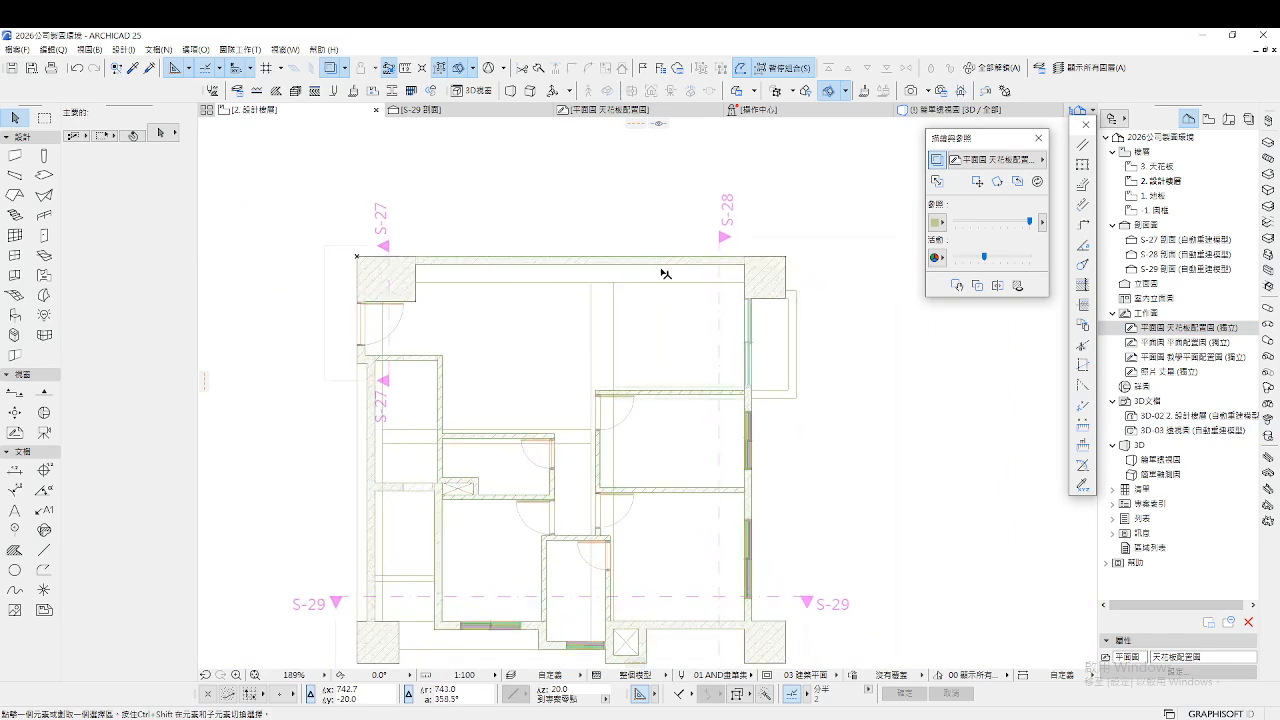
click(1168, 343)
double_click(1168, 328)
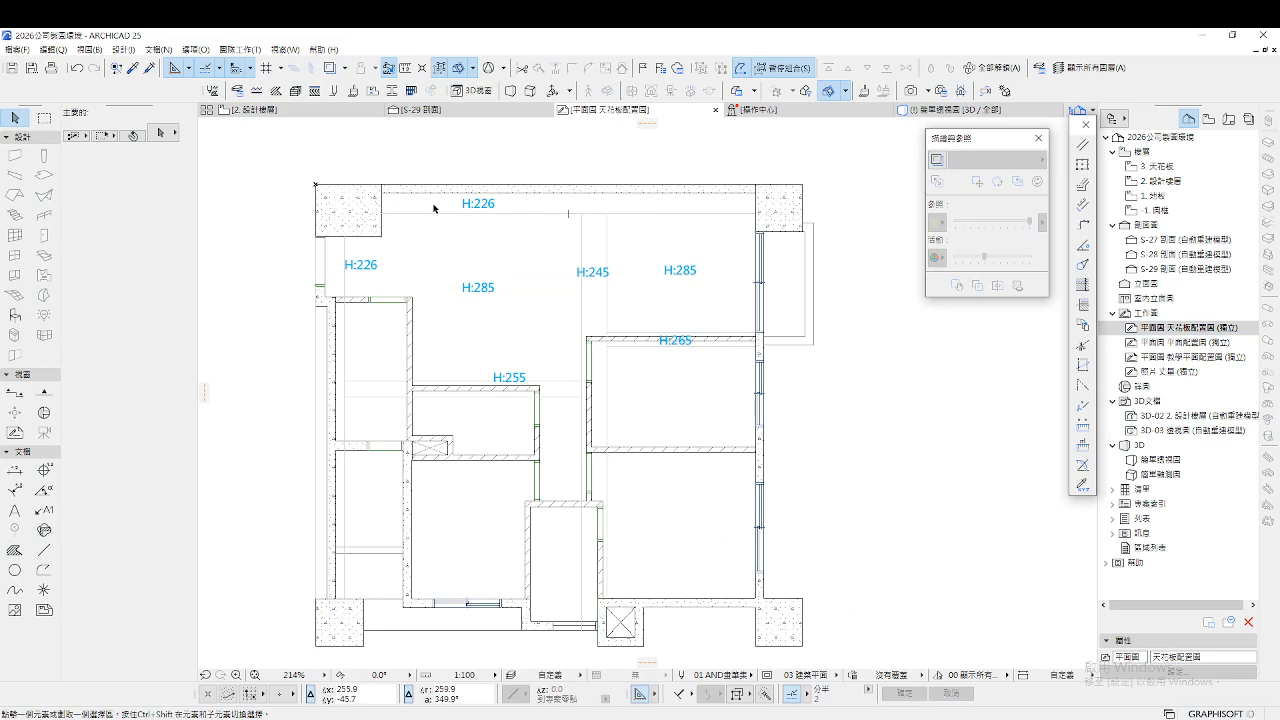
click(455, 210)
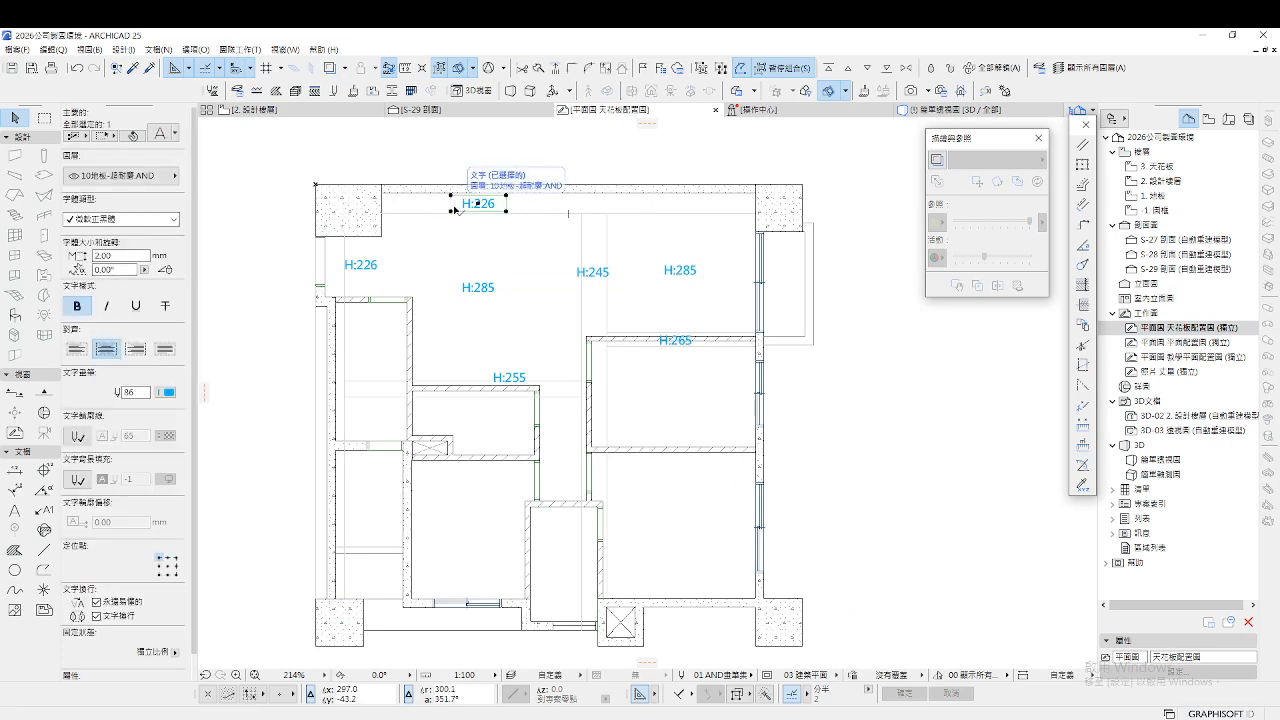
key(ctrl+t)
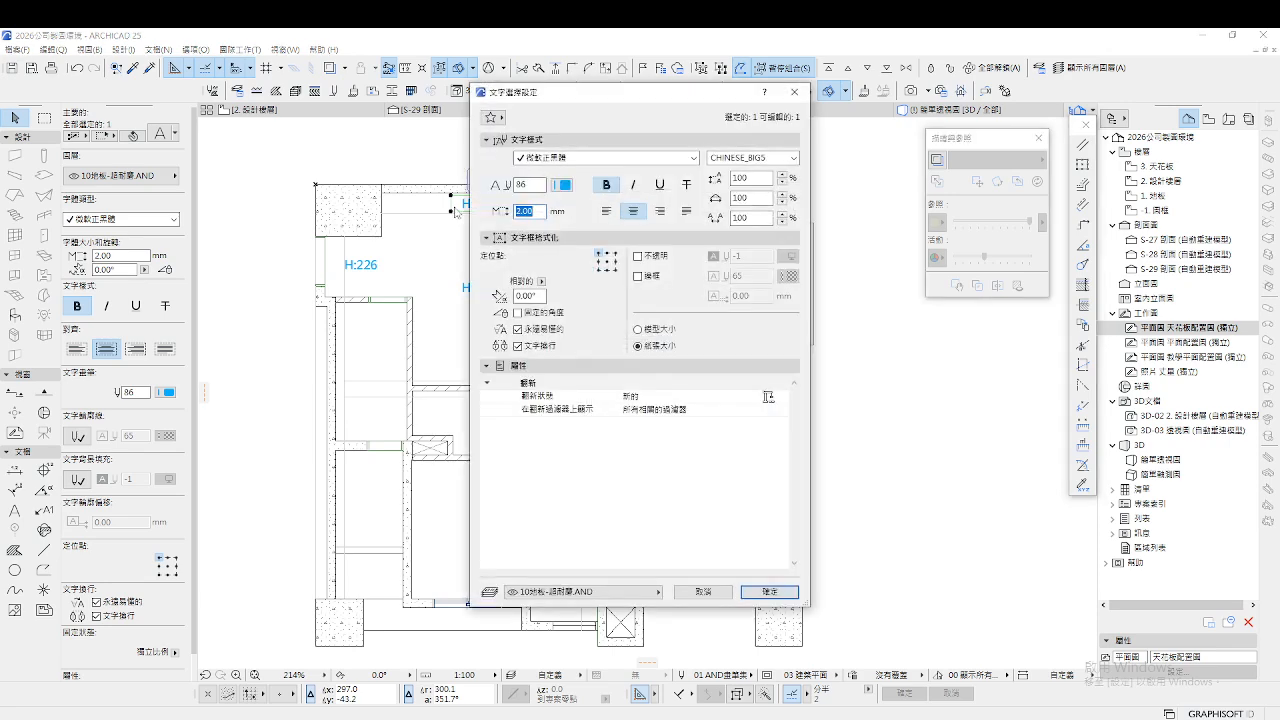
click(752, 592)
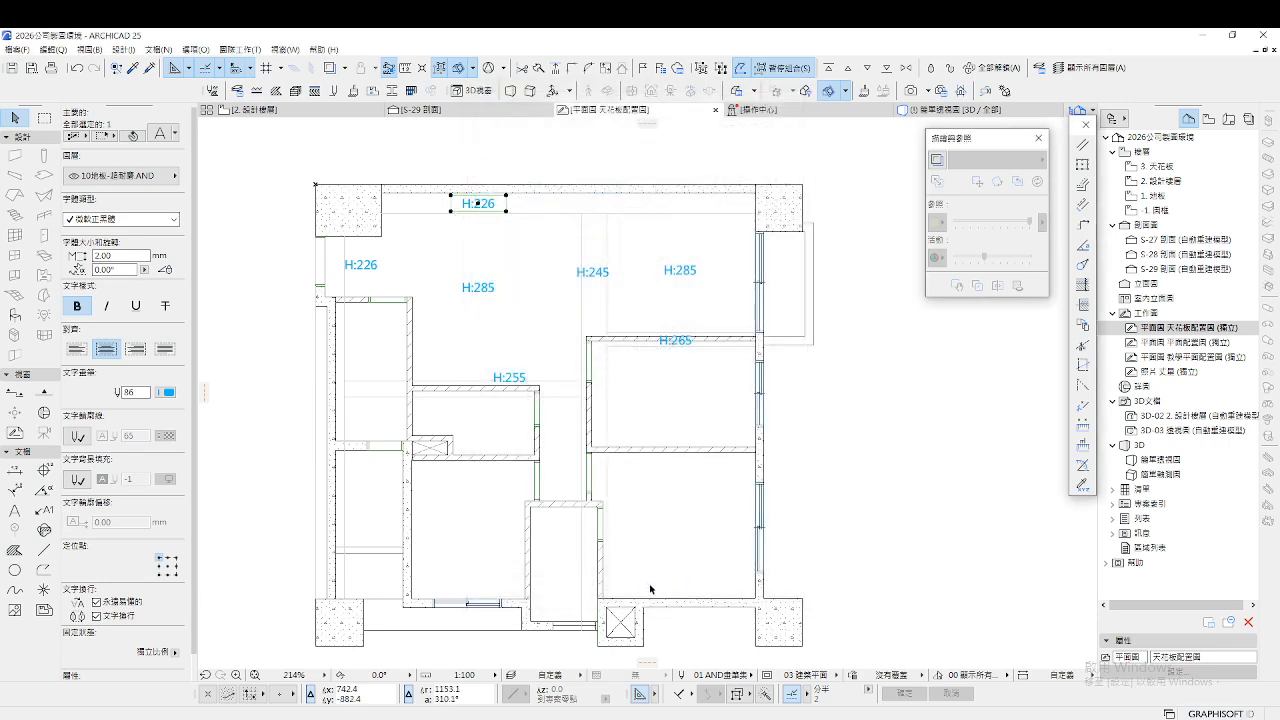
key(ctrl+a)
click(512, 142)
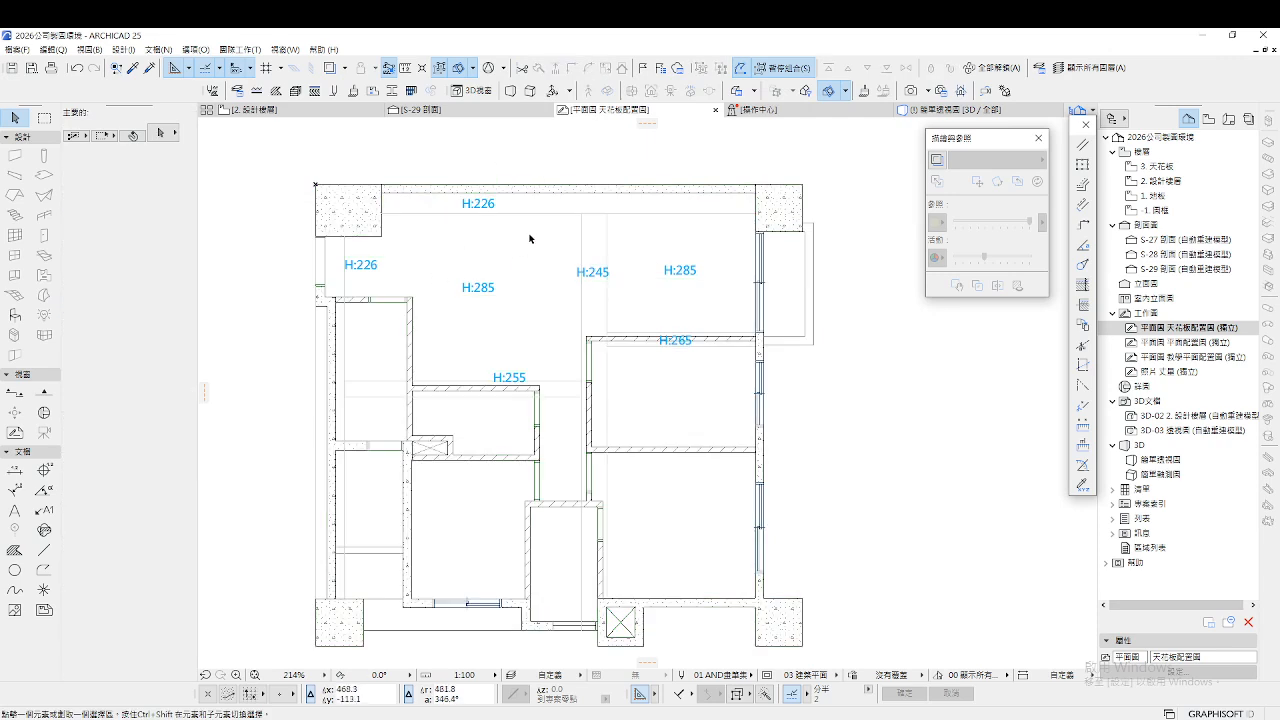
click(462, 206)
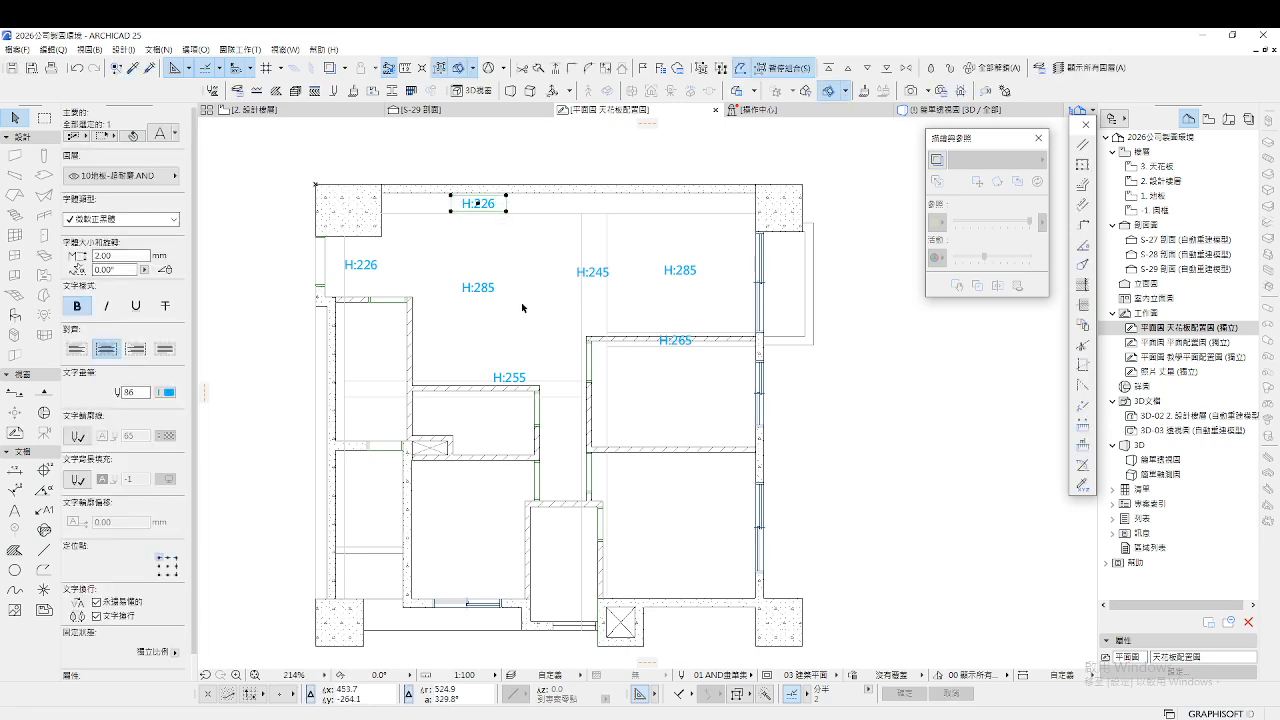
click(505, 177)
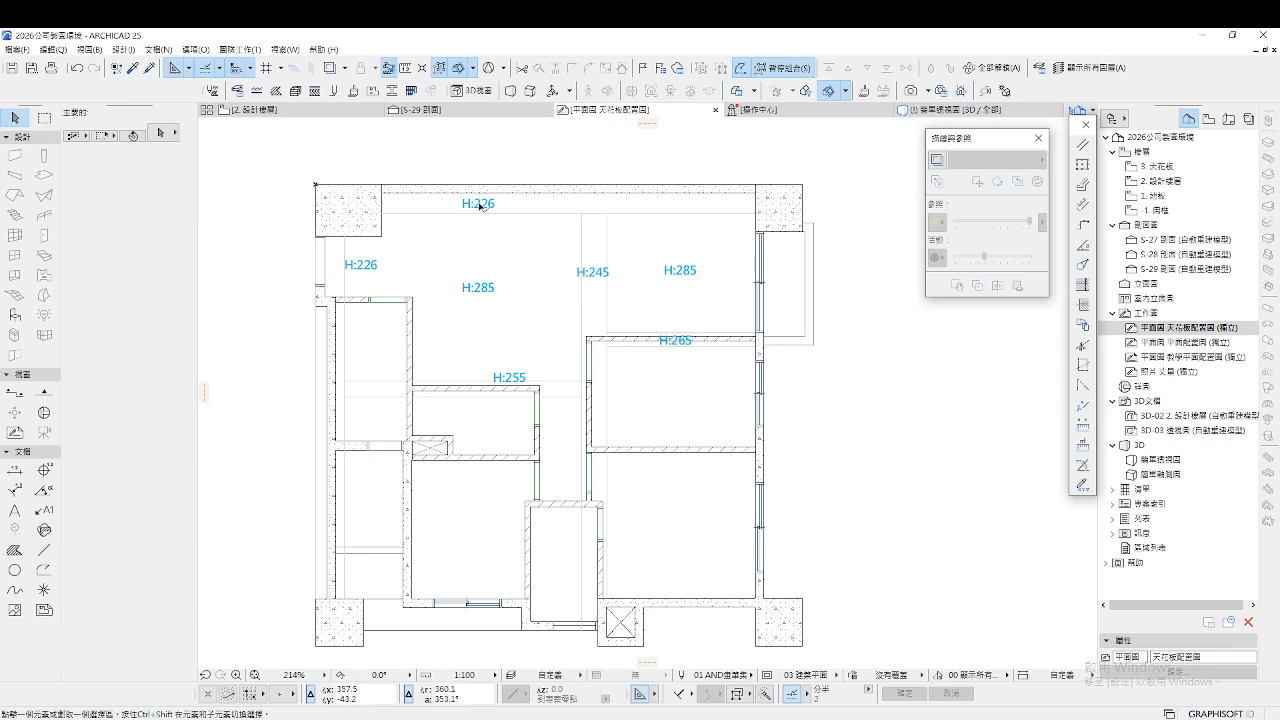
Open the 2. 設計樓層 floor plan from the Navigator, replacing the ceiling layout view
double_click(1180, 184)
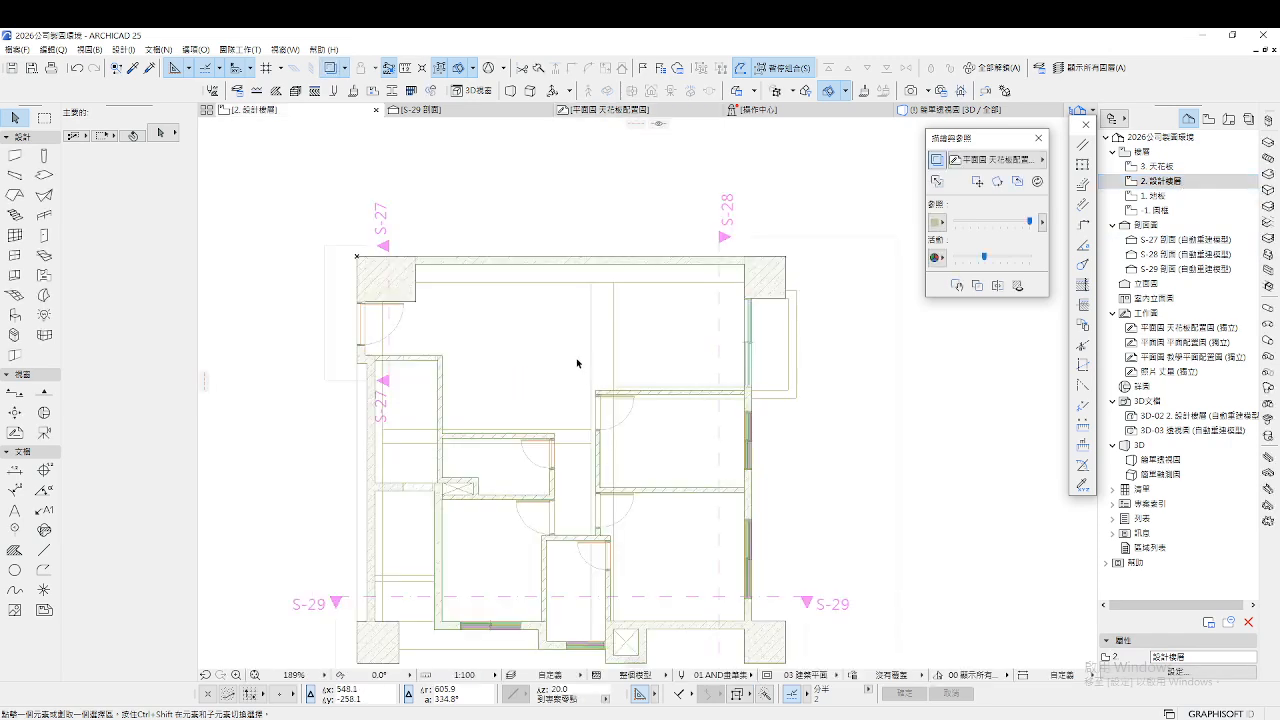
scroll(612, 346, down, 4)
scroll(618, 382, up, 2)
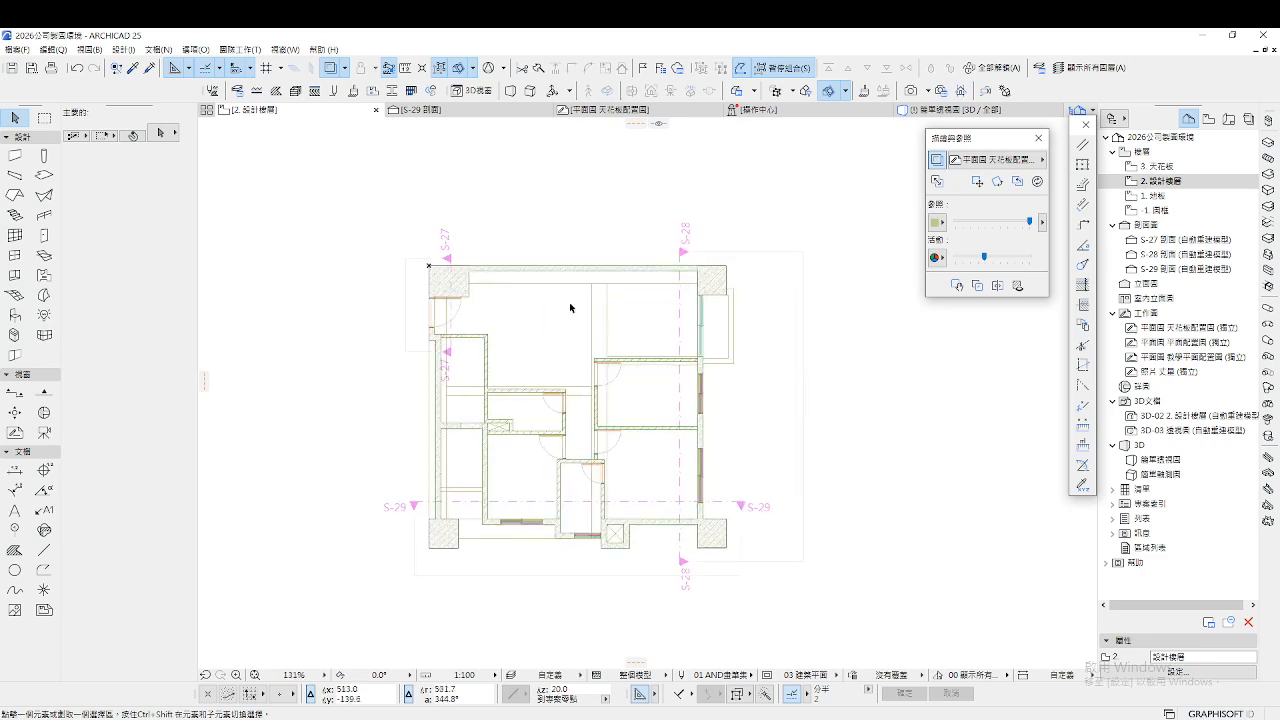
scroll(614, 294, up, 4)
scroll(613, 295, up, 1)
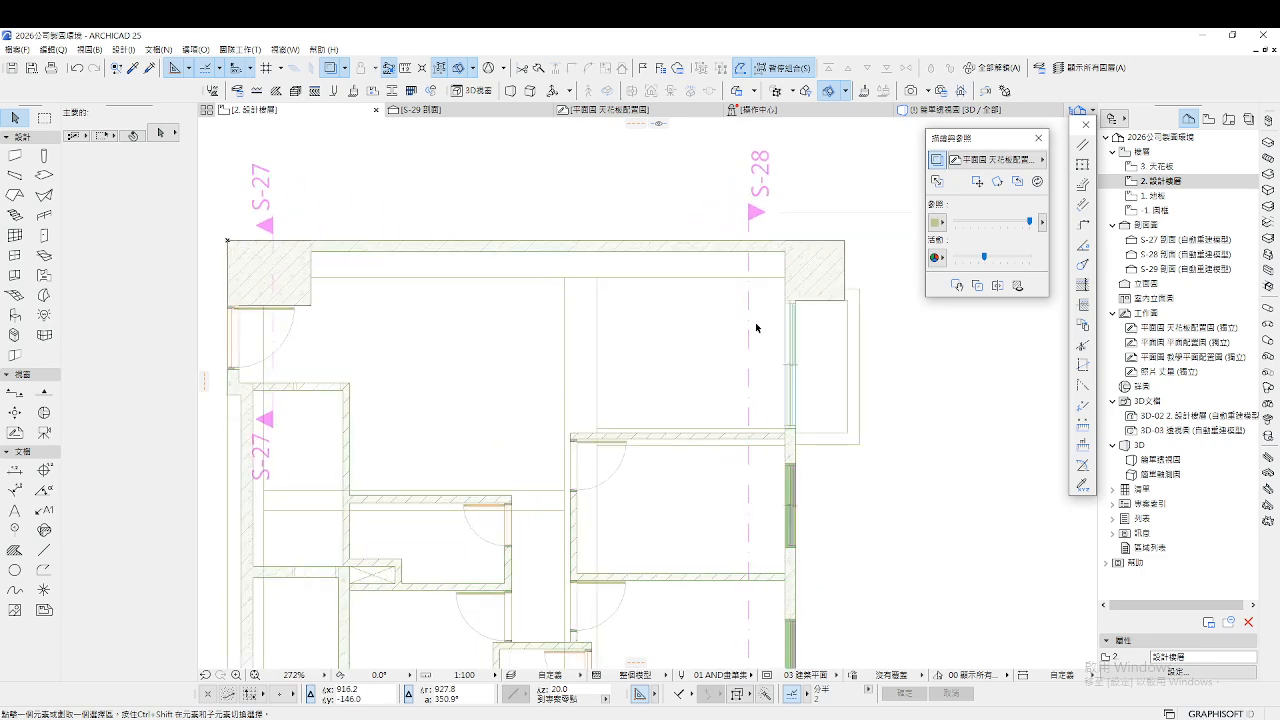
right_click(1170, 333)
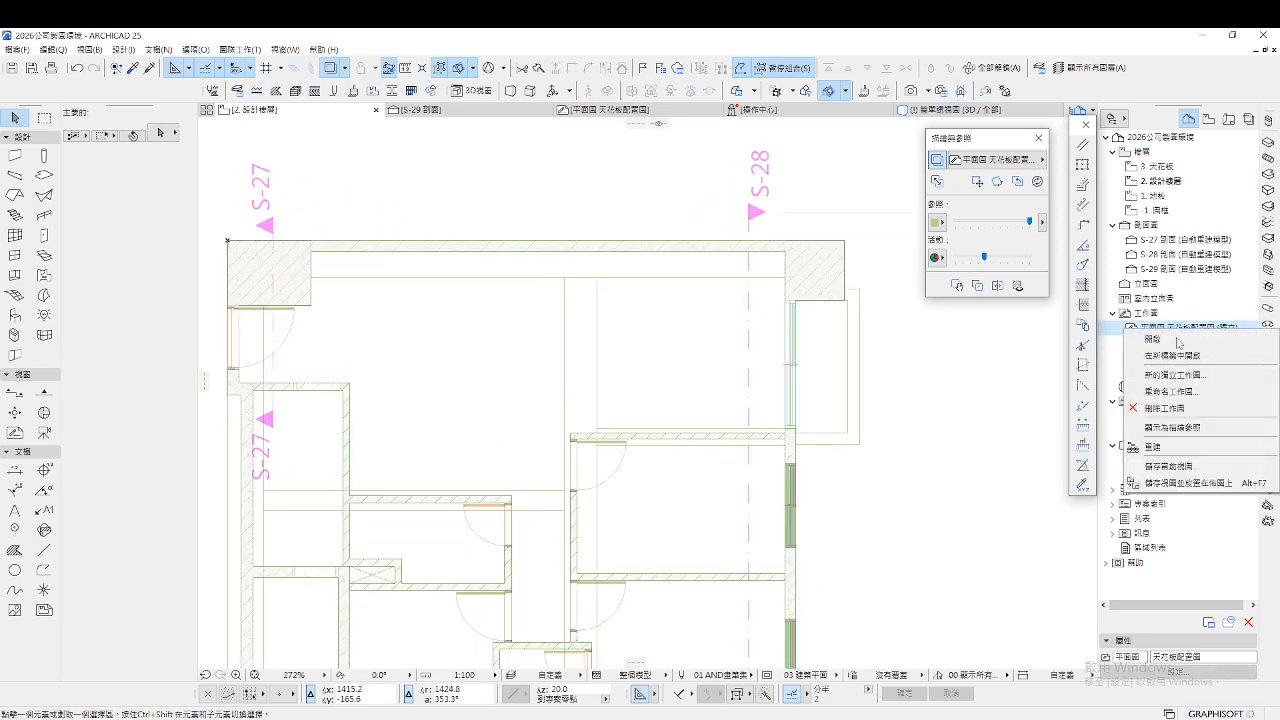
click(950, 410)
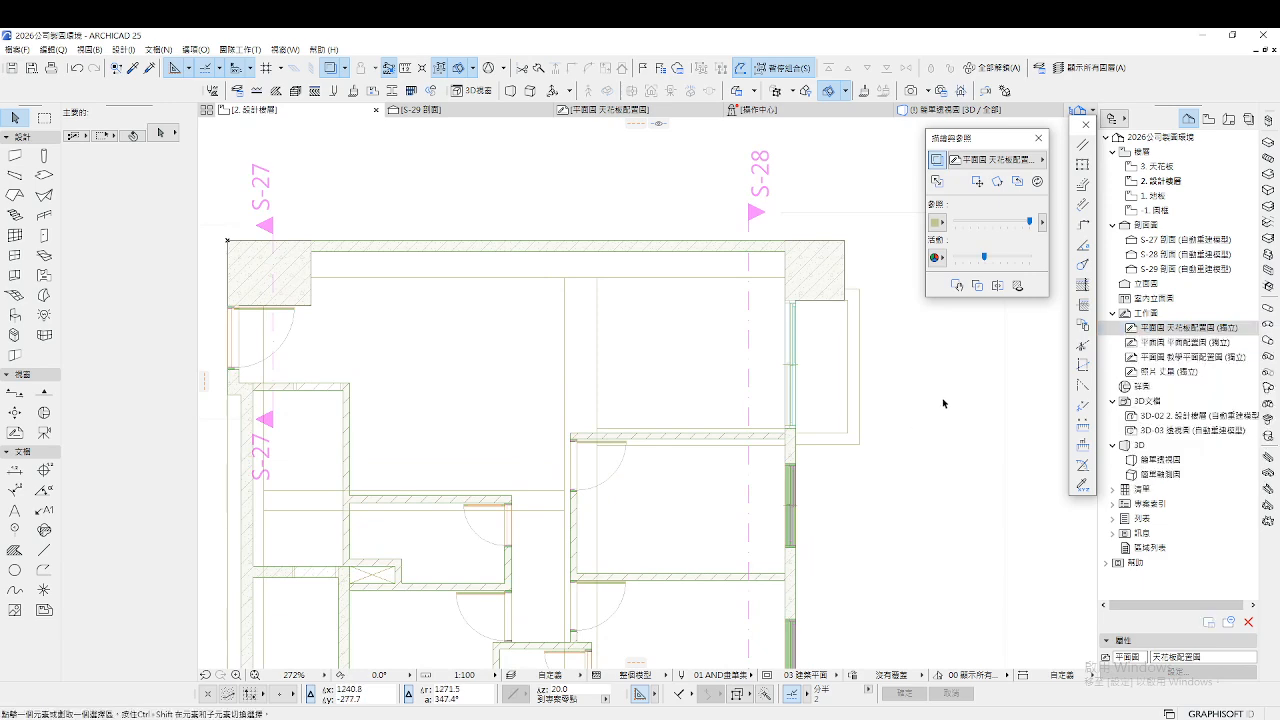
click(1162, 181)
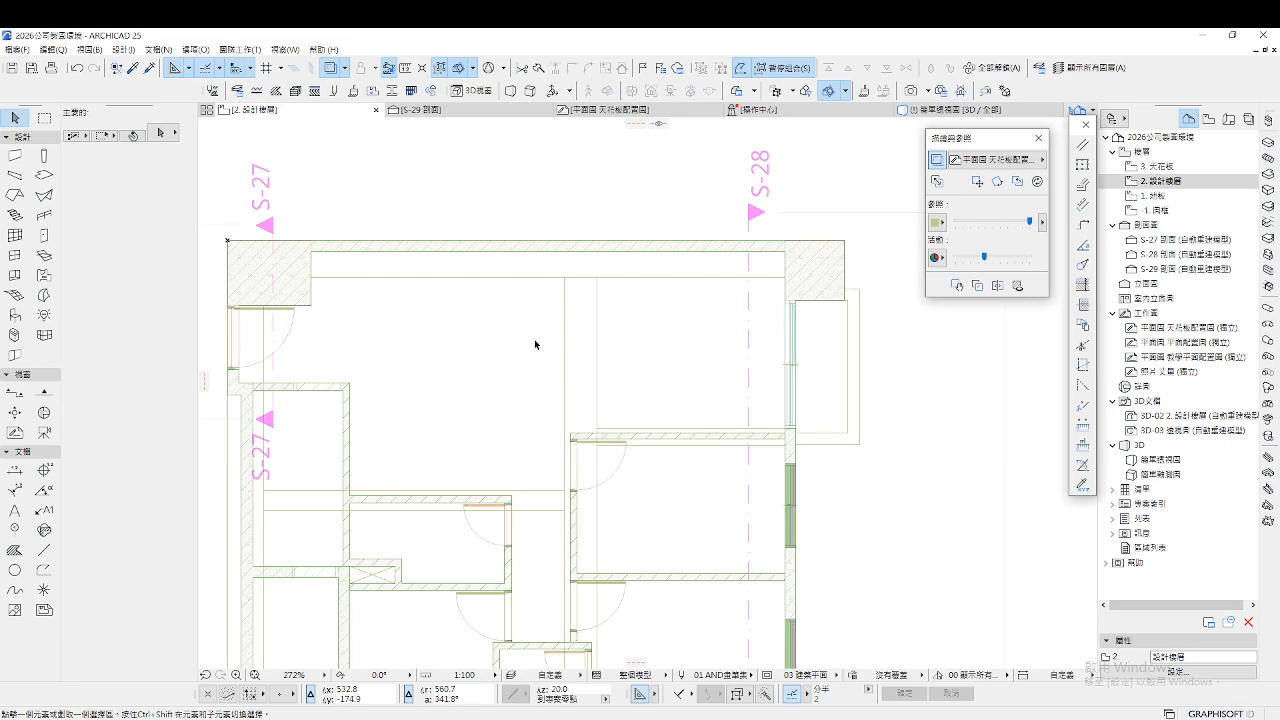
scroll(534, 339, down, 3)
scroll(539, 322, up, 3)
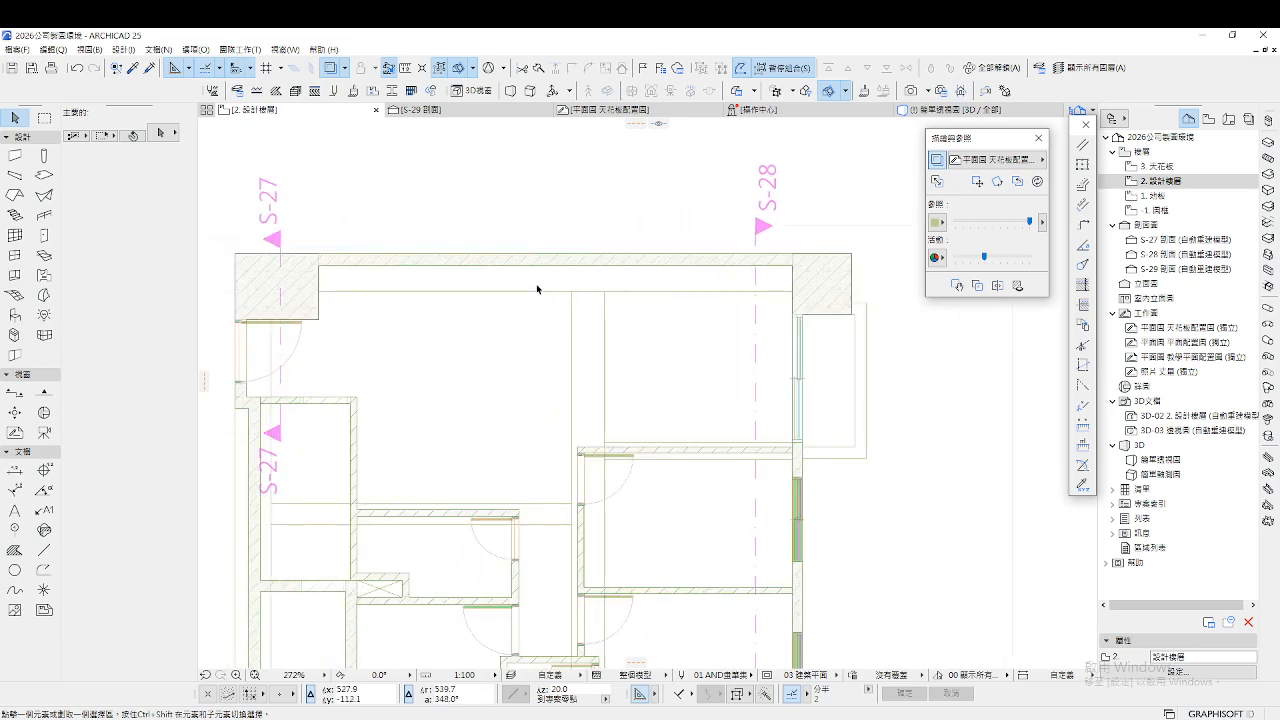
Draw a 40 × 30 beam from the top-left to the top-right wall corner
double_click(15, 174)
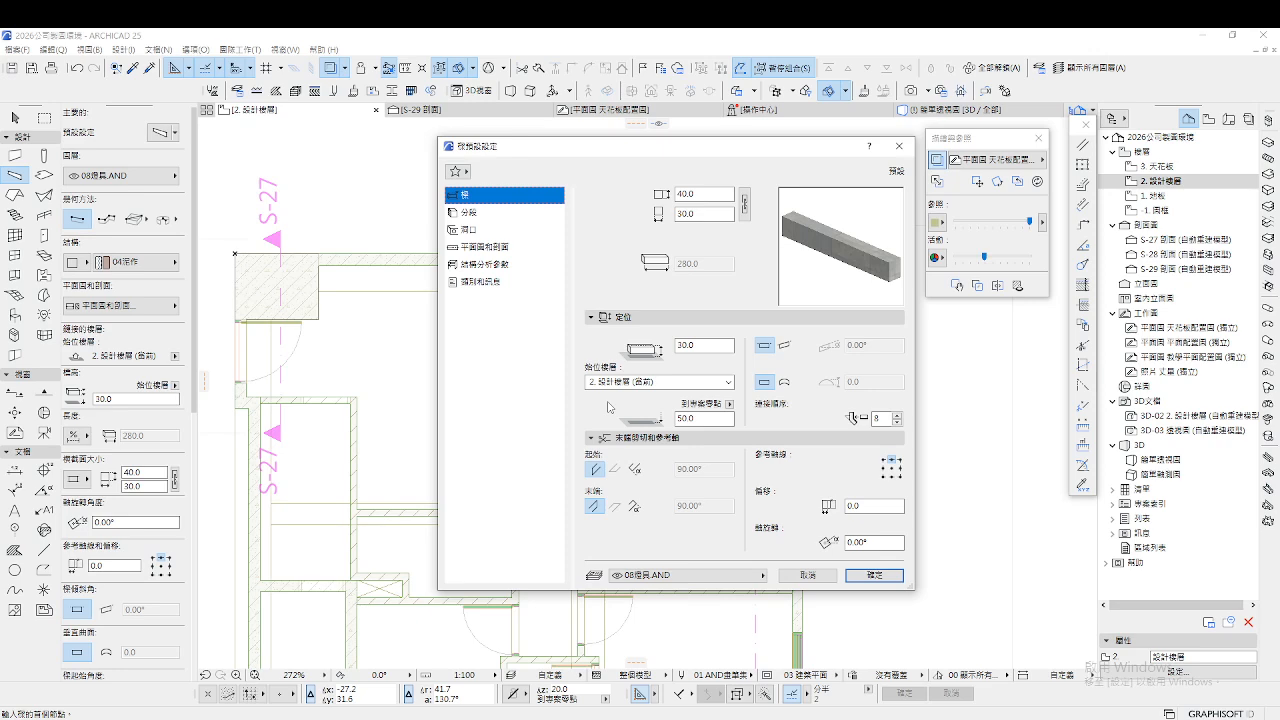
click(874, 576)
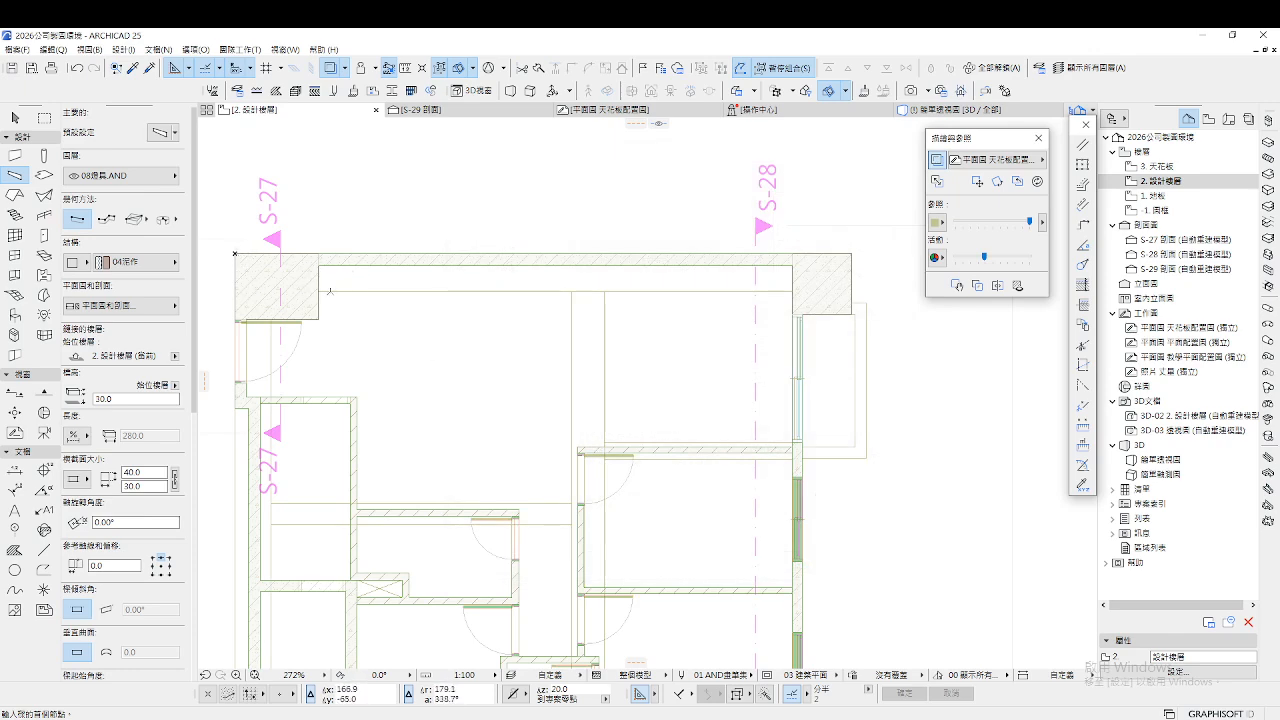
click(236, 251)
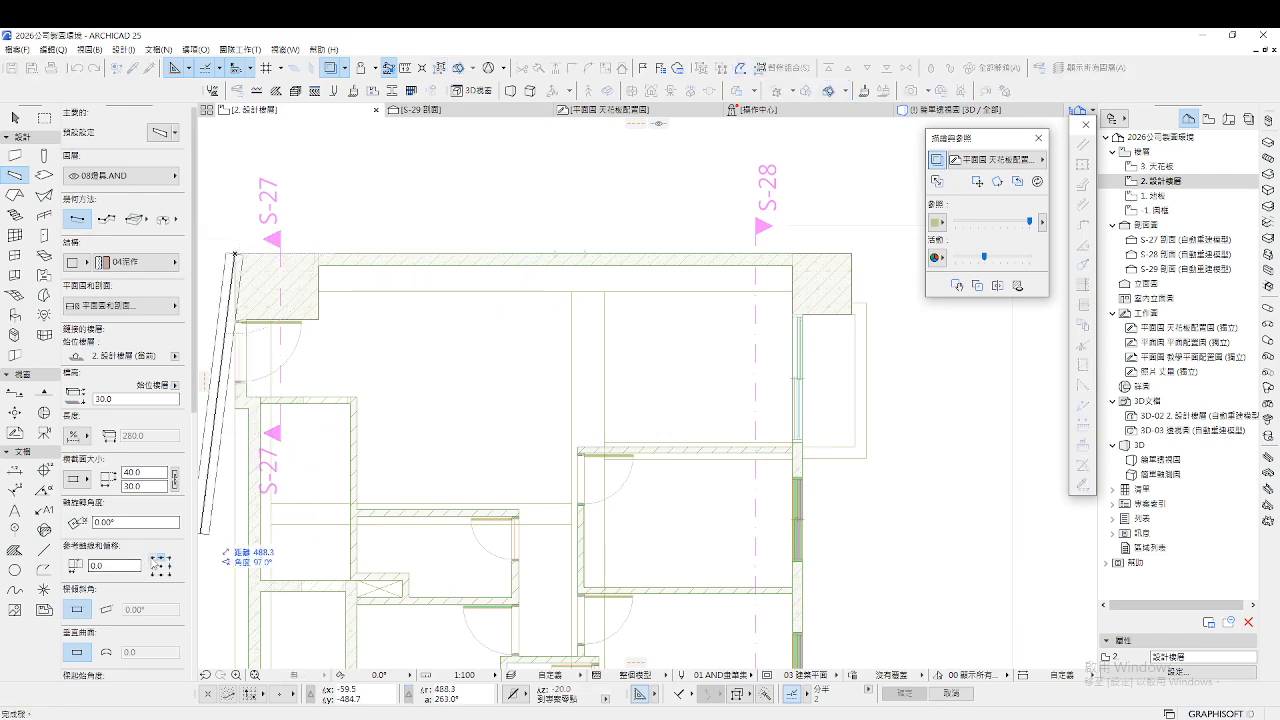
click(855, 252)
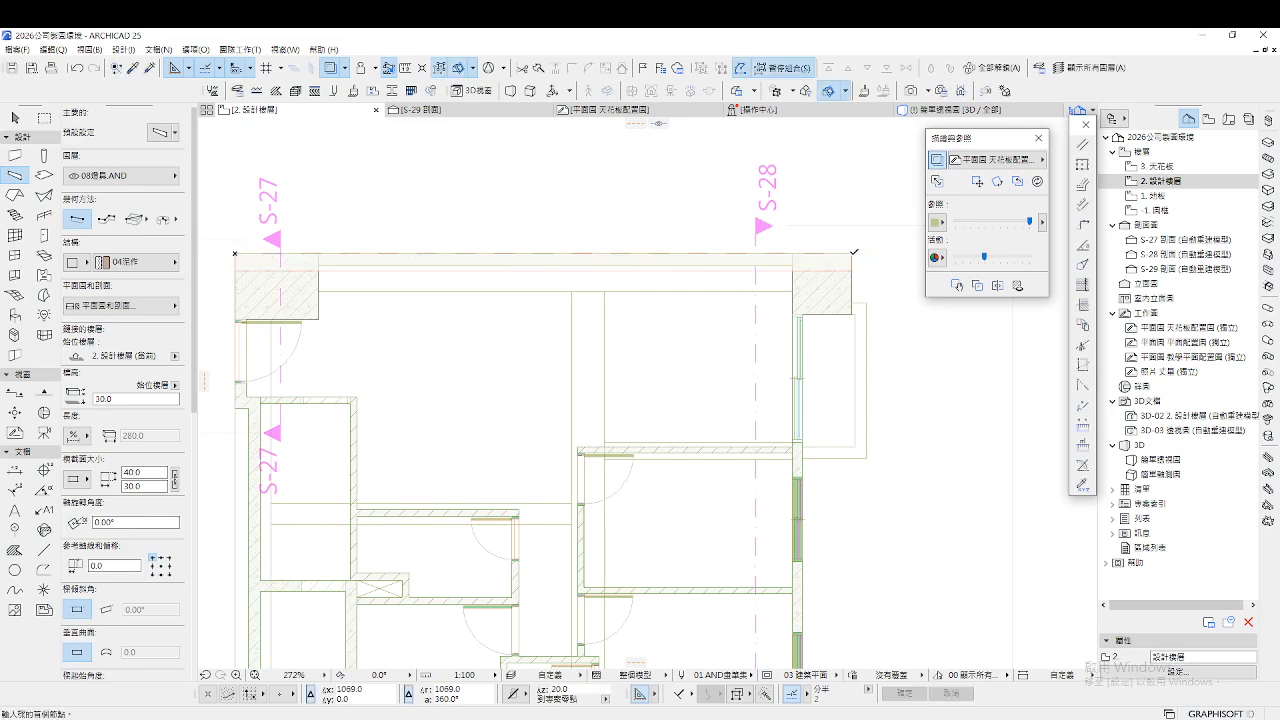
key(Escape)
Select the new beam and try grabbing it by its edges, cancelling each move
click(789, 272)
click(789, 272)
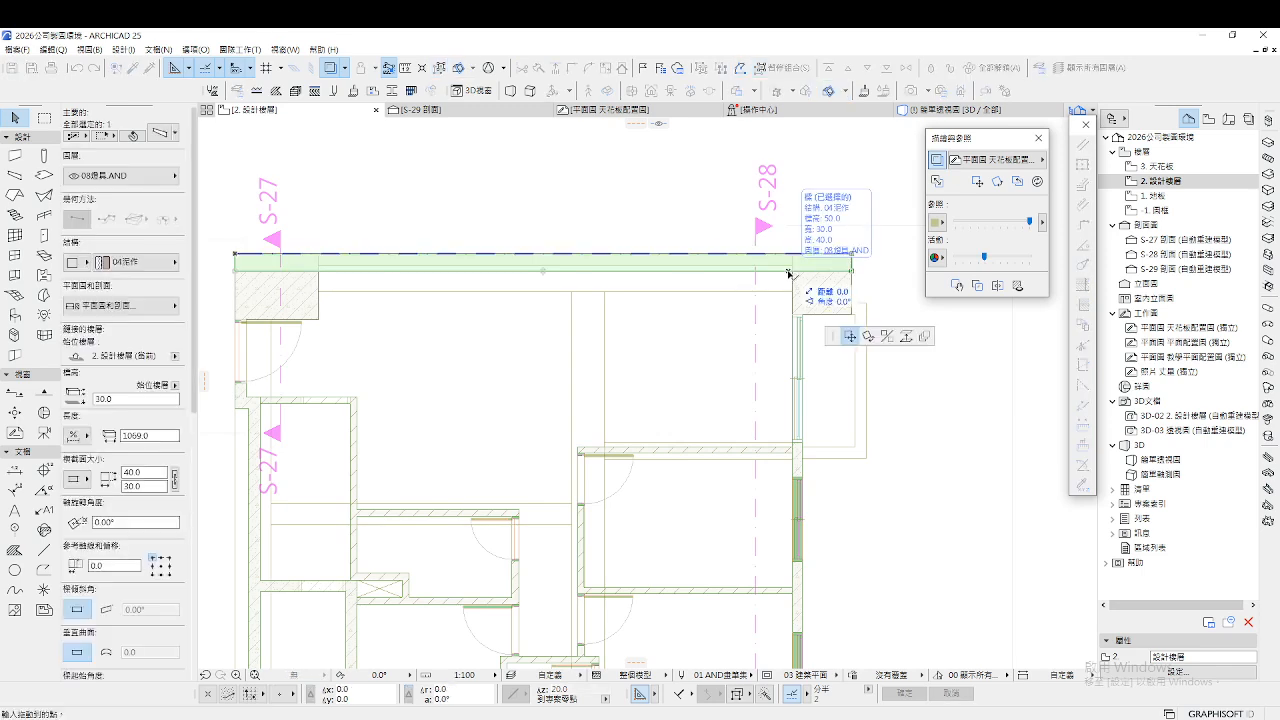
key(Escape)
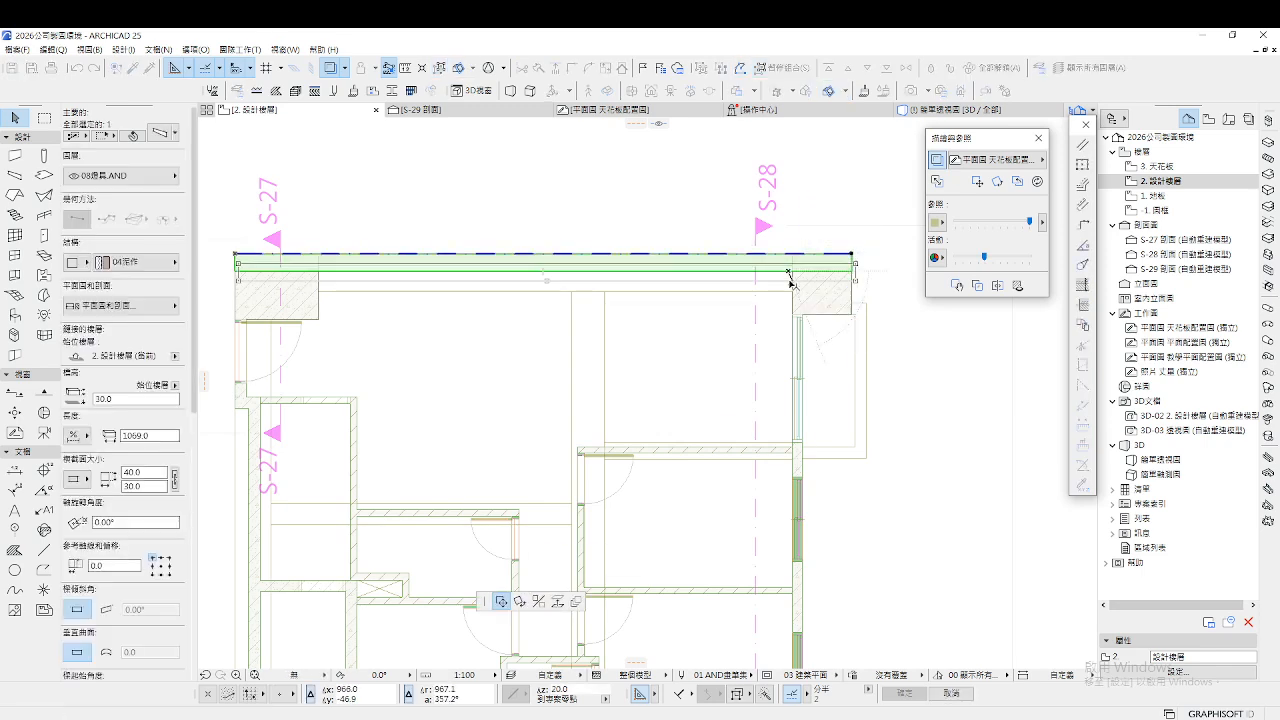
click(854, 273)
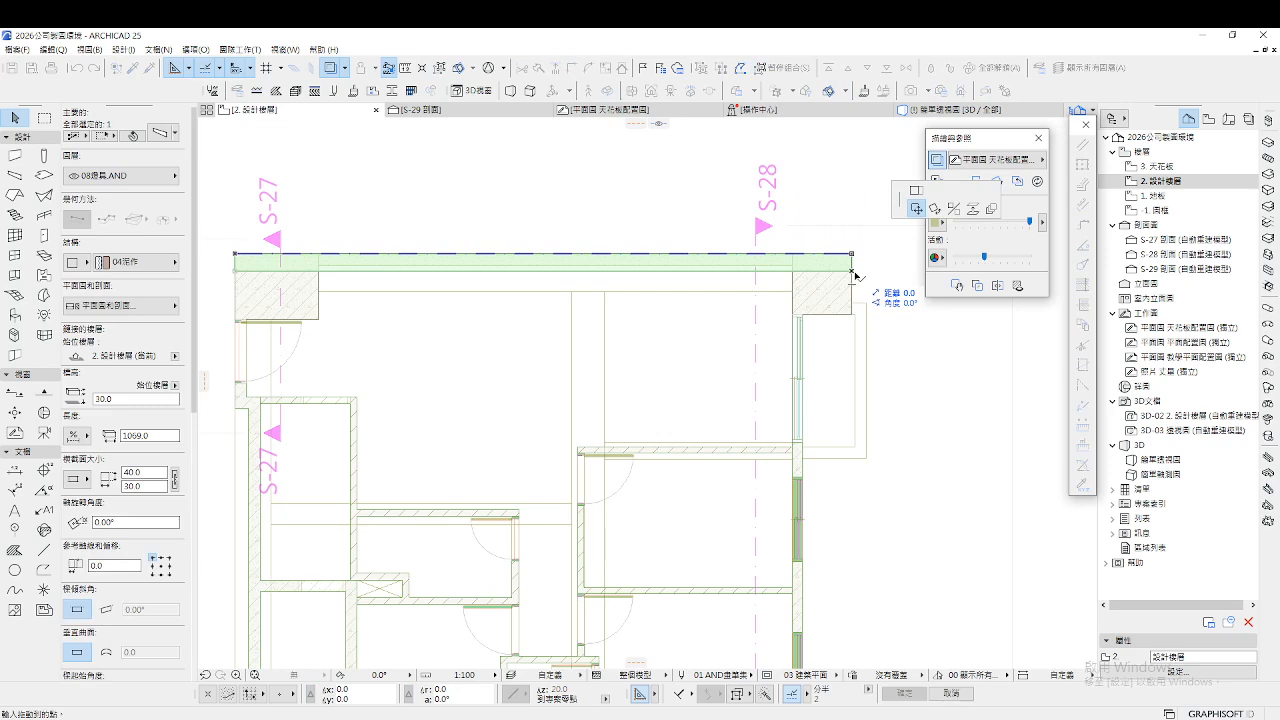
key(Escape)
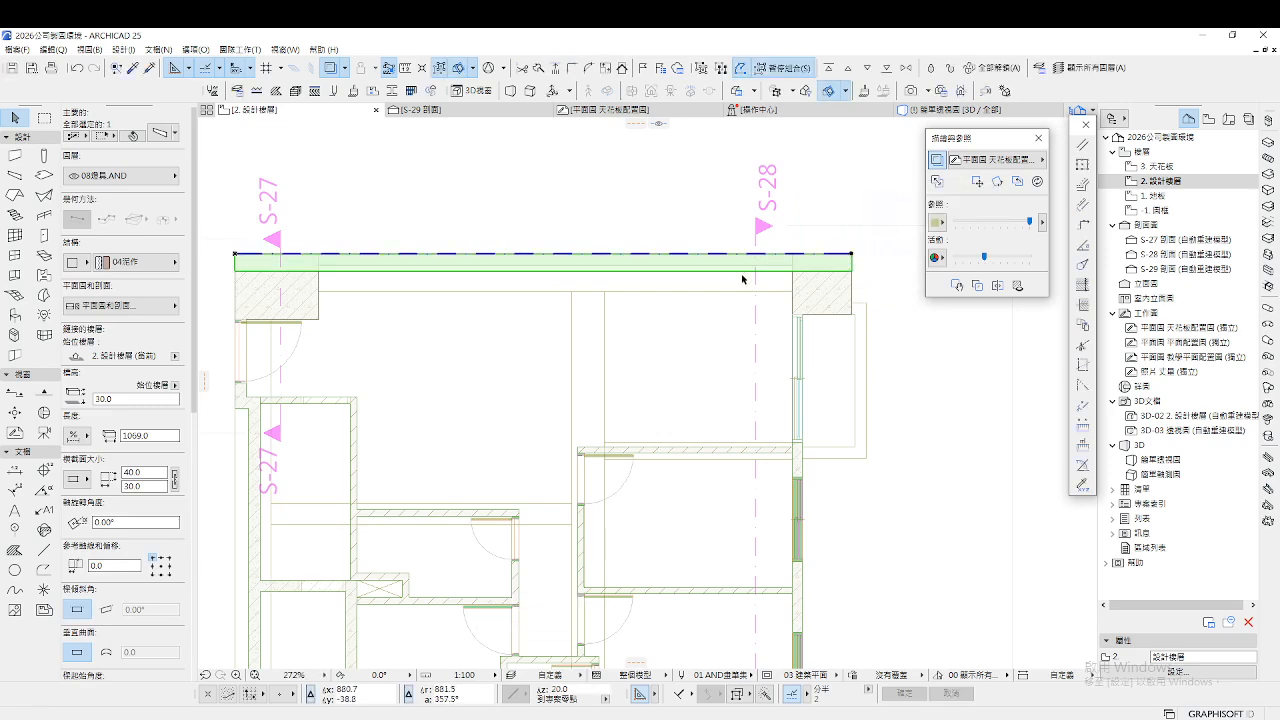
click(740, 272)
key(Escape)
key(Escape)
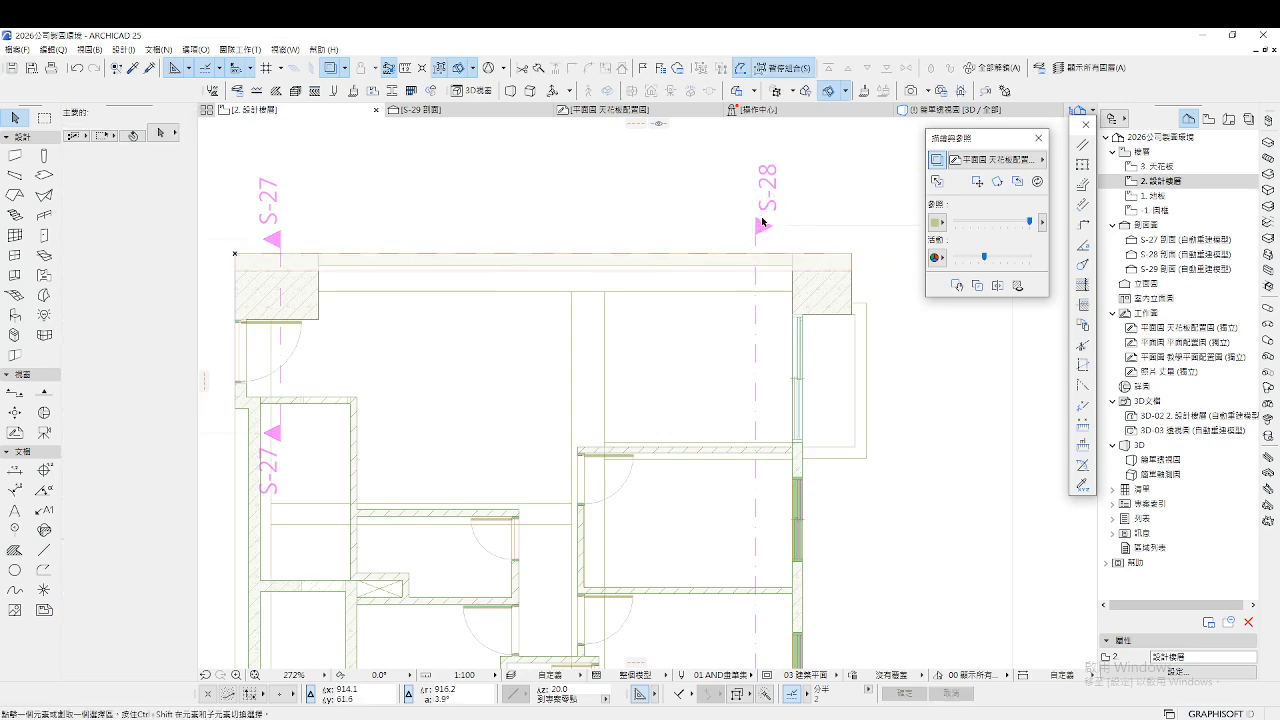
scroll(778, 240, up, 2)
scroll(701, 244, down, 2)
scroll(700, 244, down, 1)
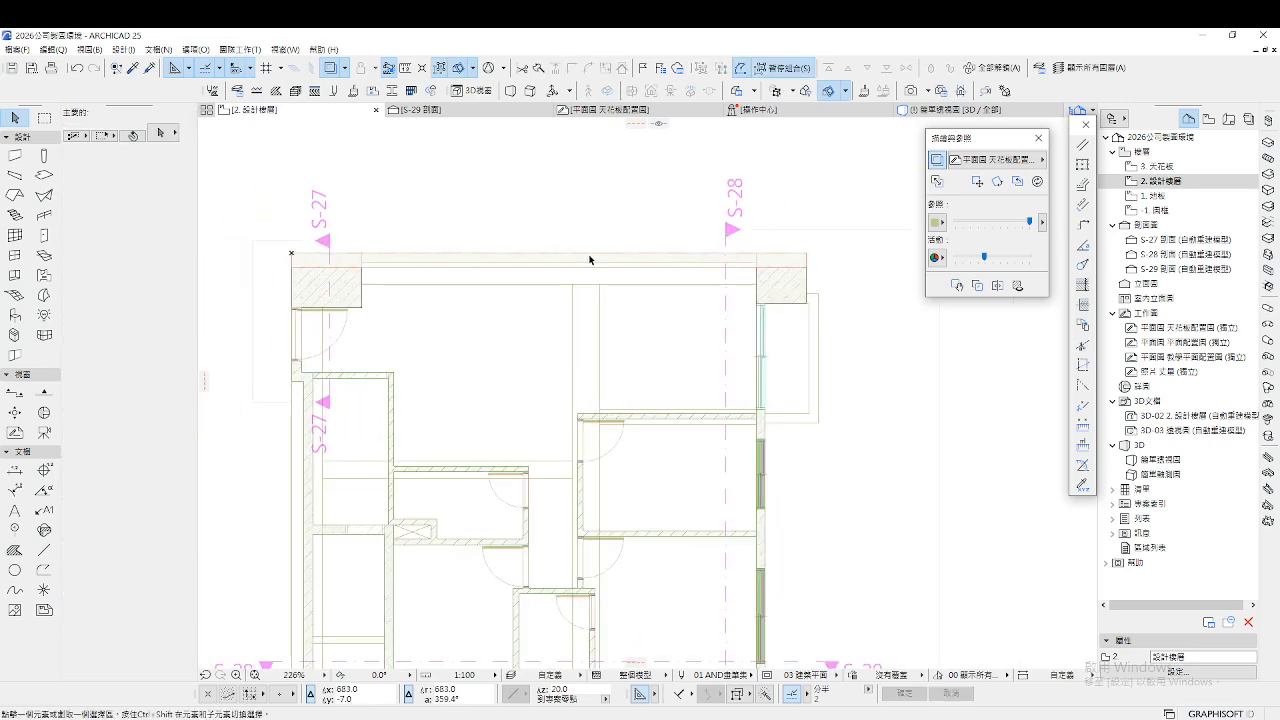
Offset the top beam's edge from its right end
click(304, 262)
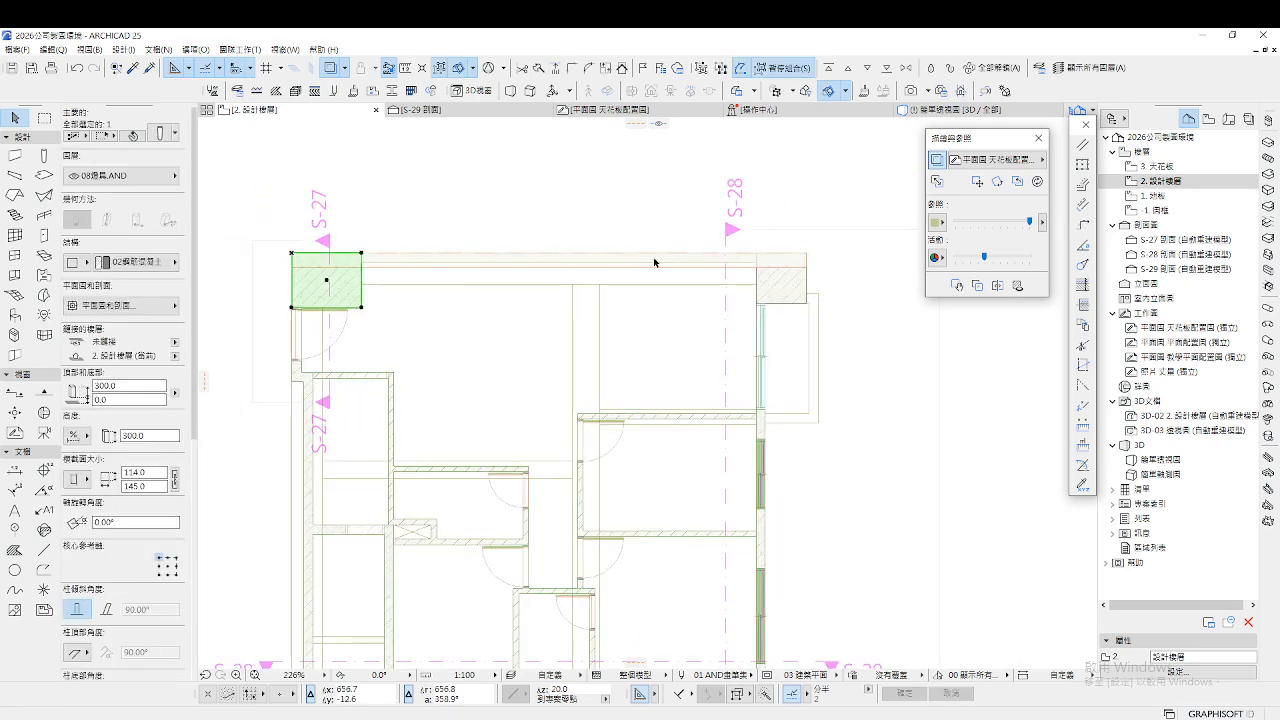
click(807, 256)
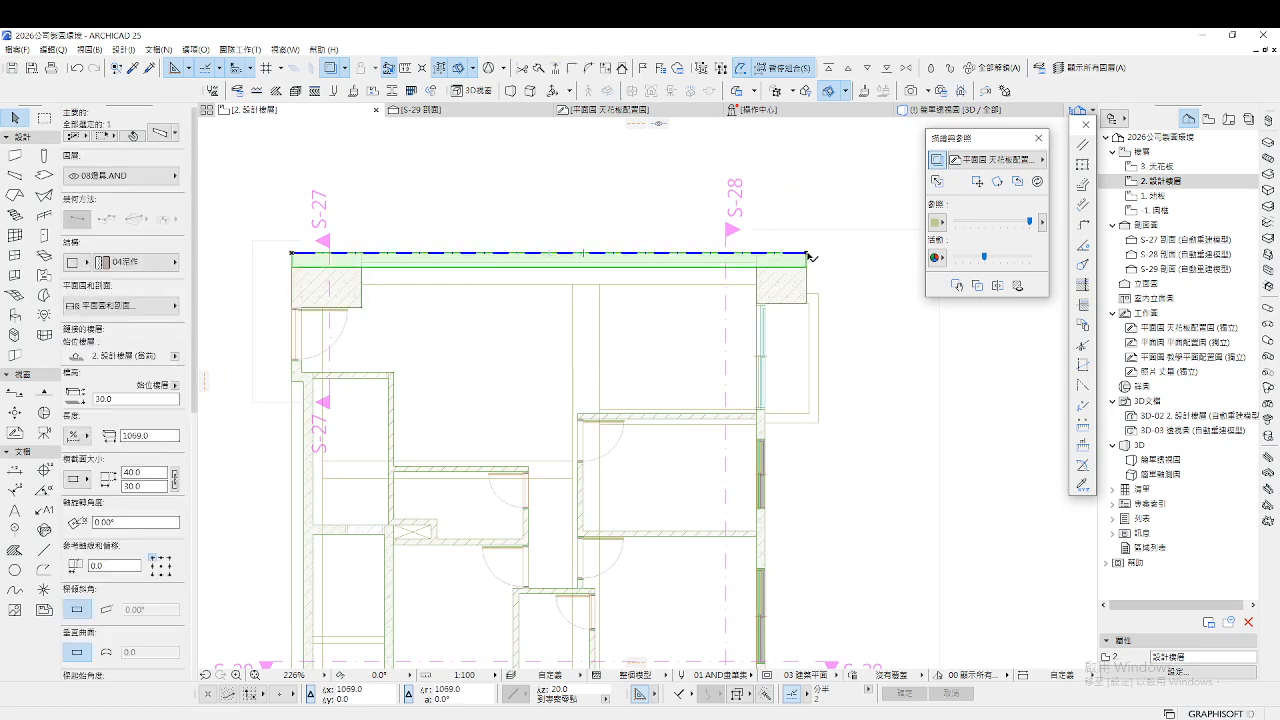
click(807, 256)
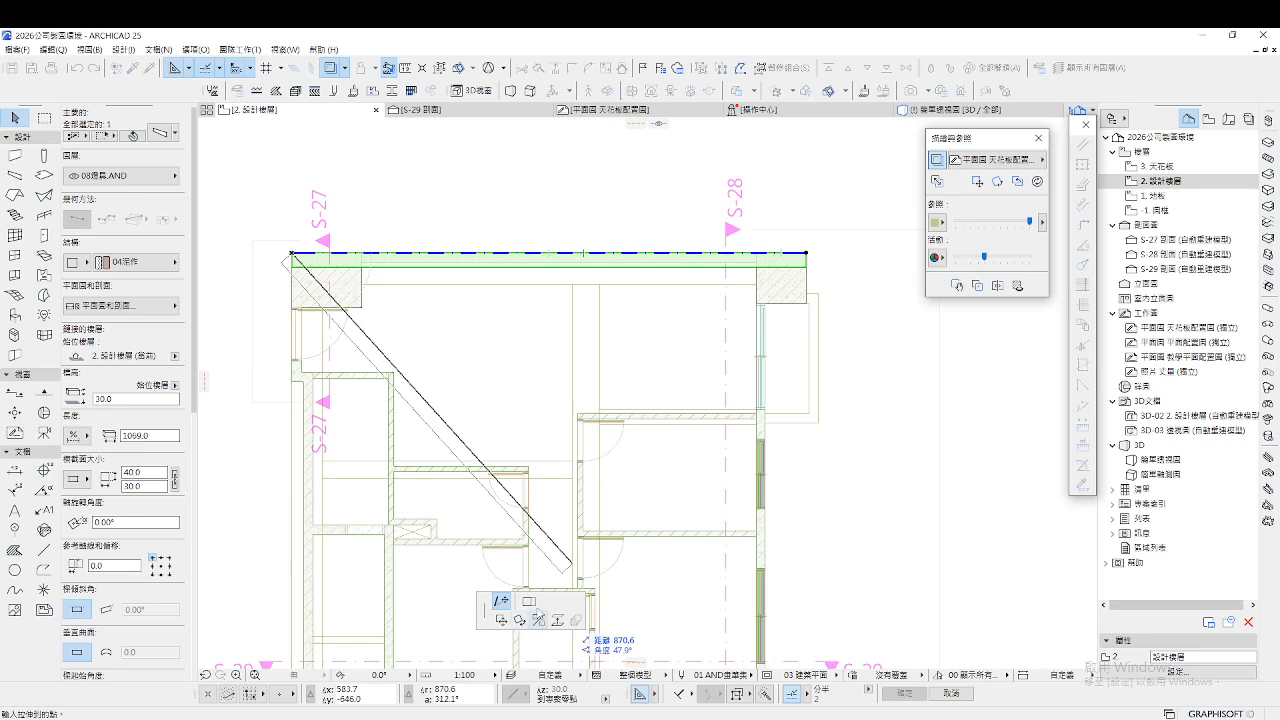
click(529, 600)
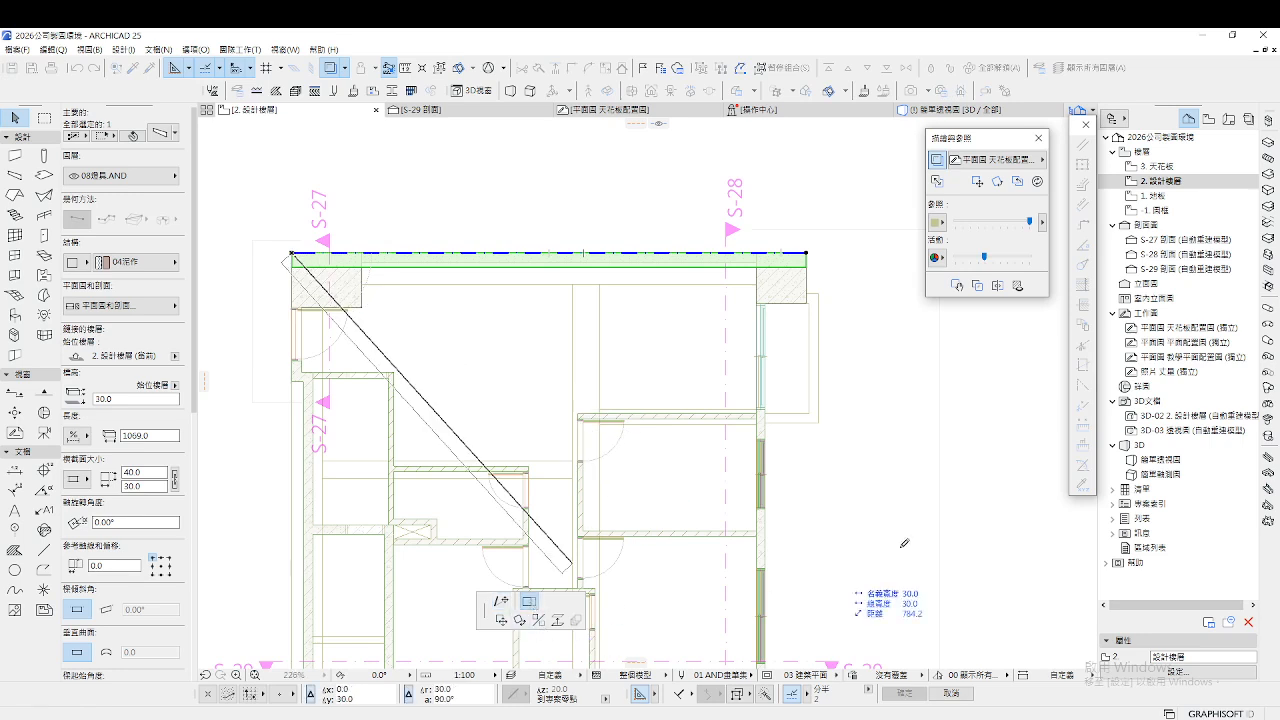
click(758, 288)
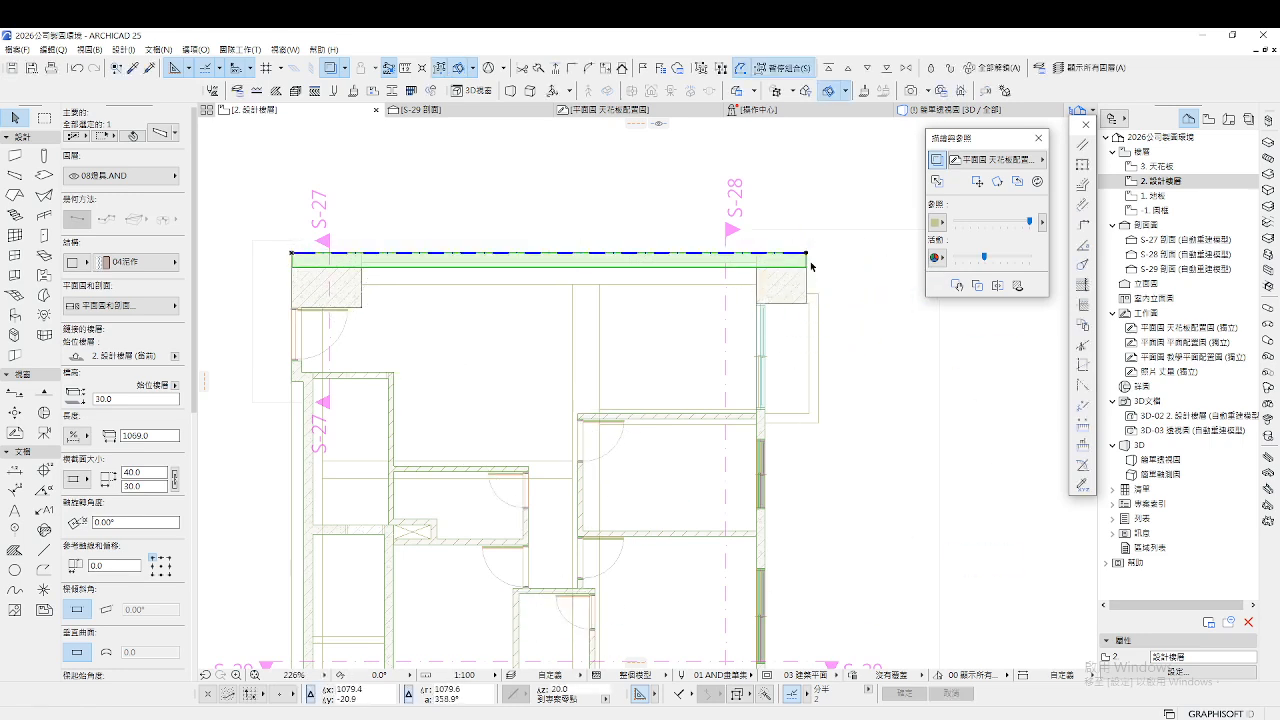
Move the beam down inside the wall and offset its edge by 65
key(ctrl+d)
click(758, 268)
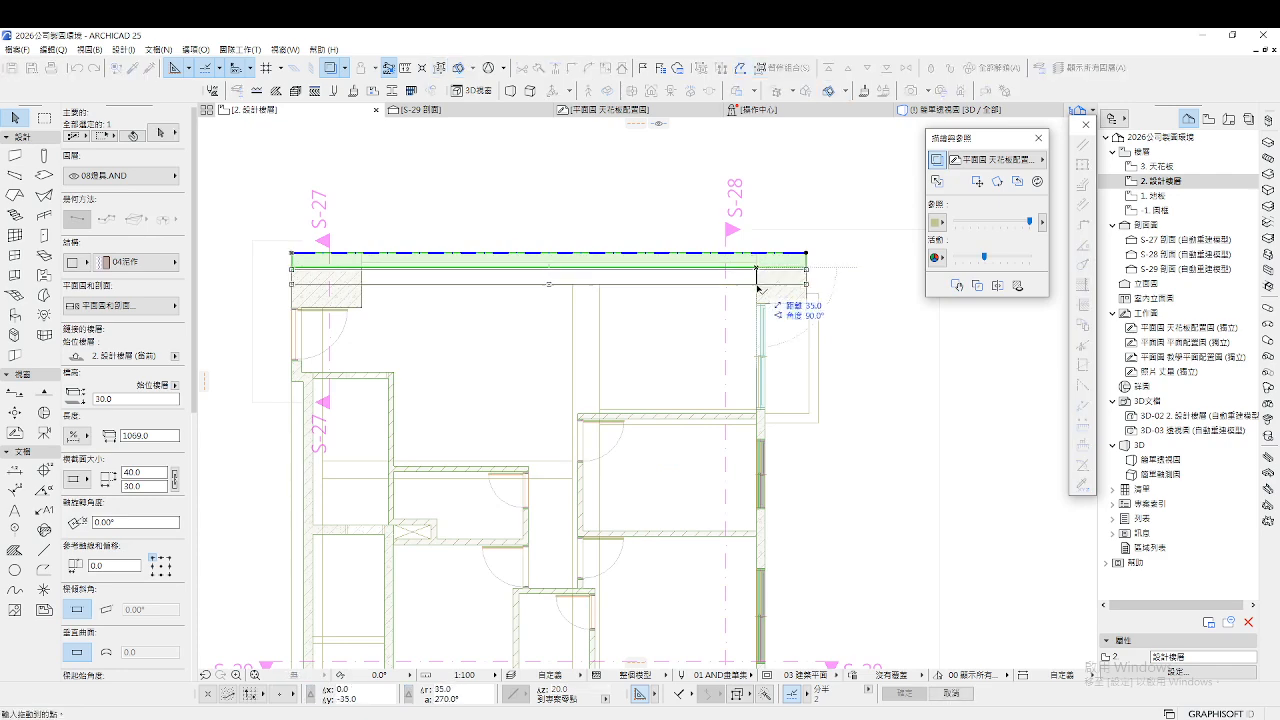
click(758, 284)
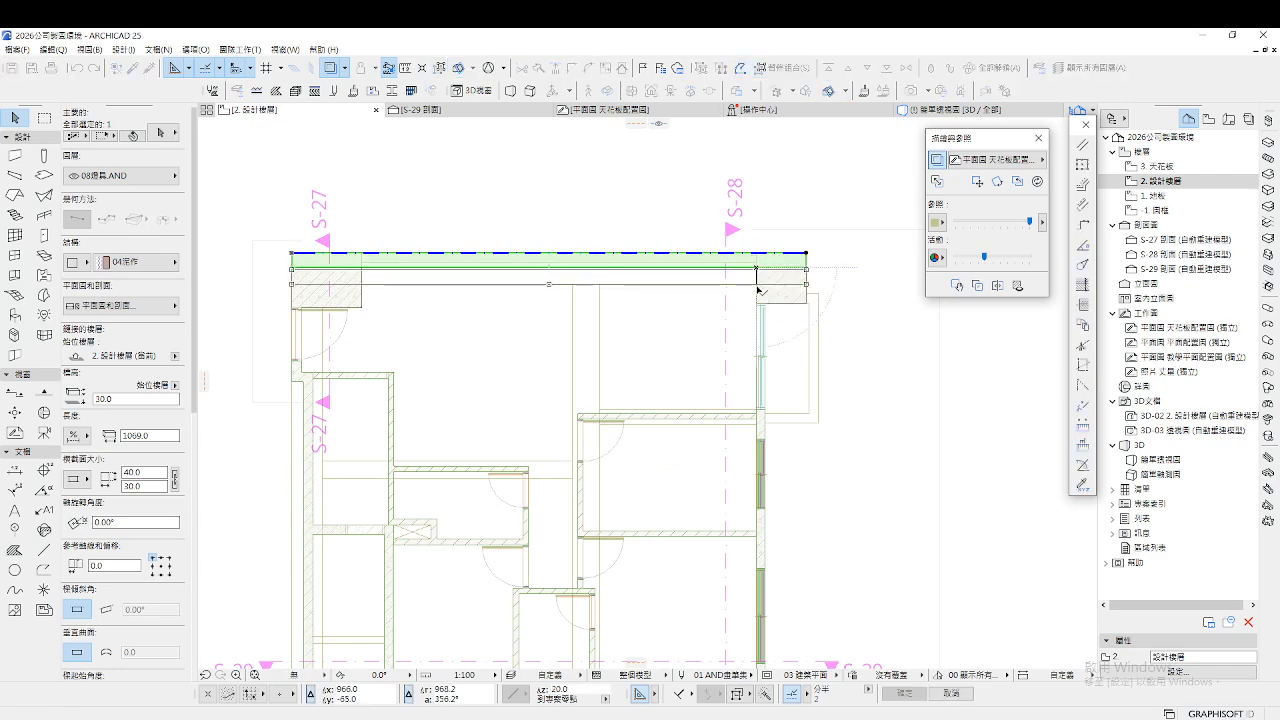
click(808, 270)
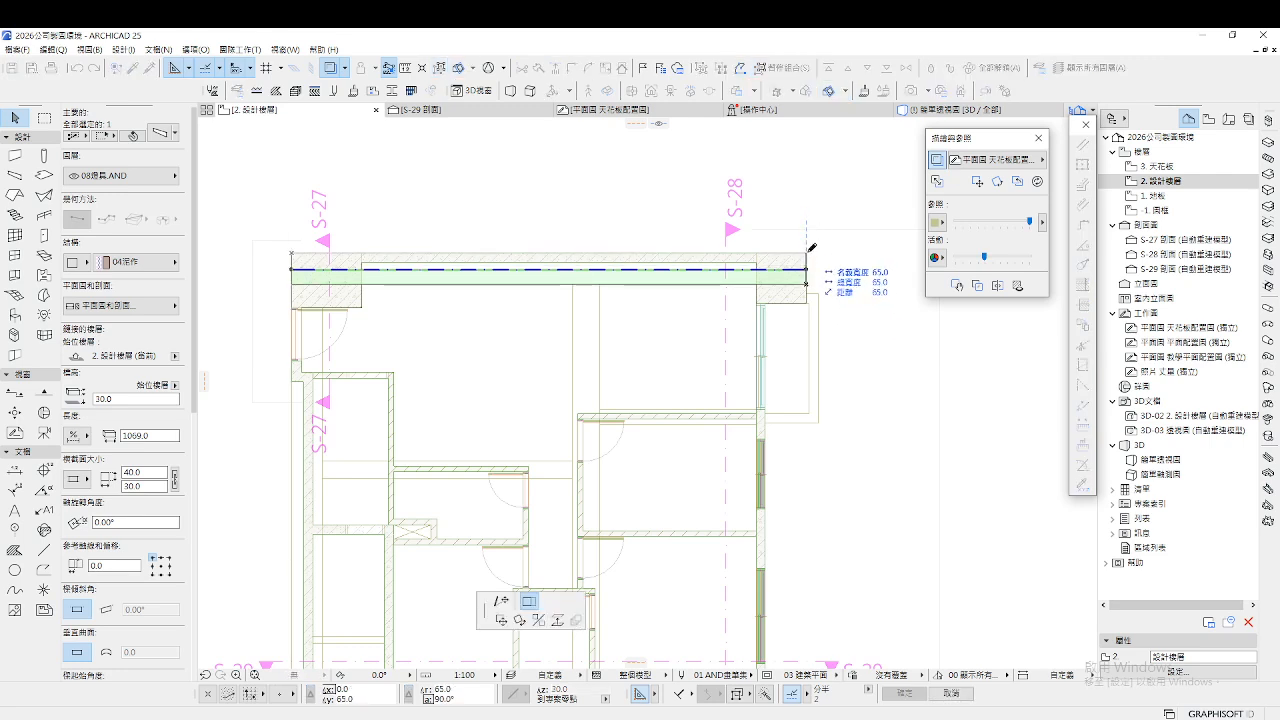
click(809, 253)
click(584, 237)
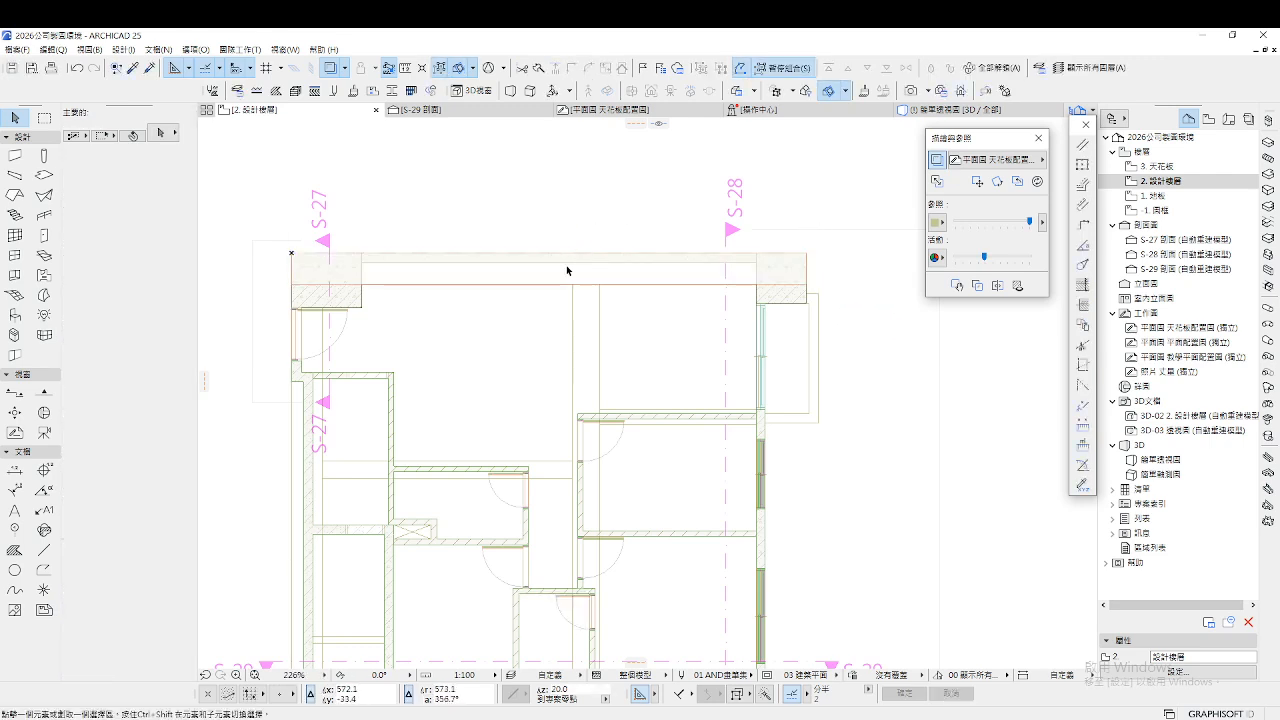
scroll(567, 270, down, 3)
scroll(574, 300, up, 3)
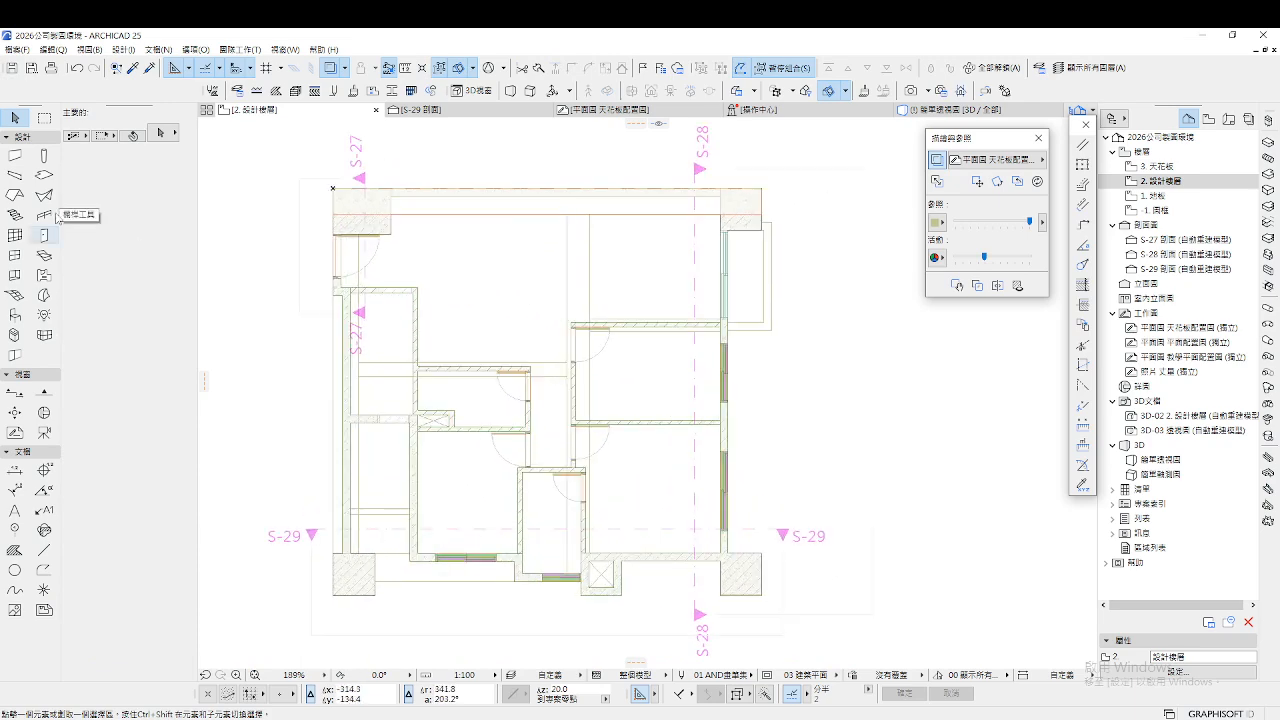
Draw a 40 × 30 beam vertically from the top wall down to the bottom wall
click(15, 155)
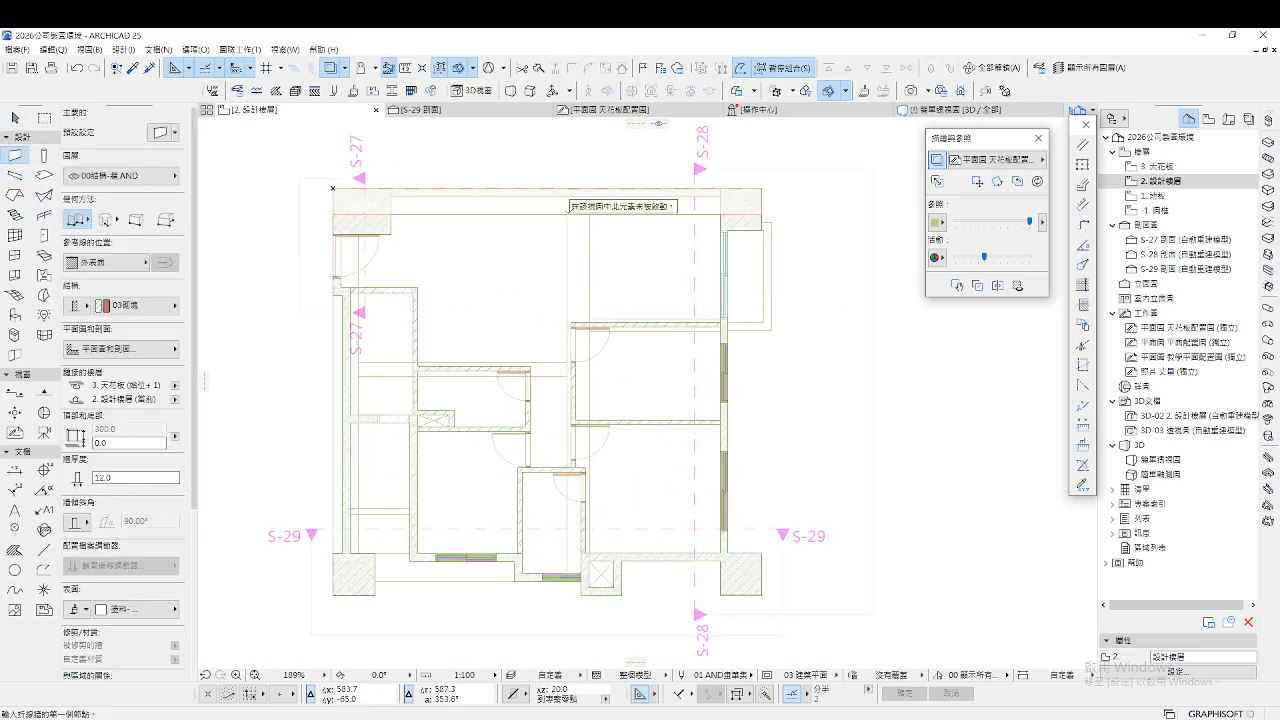
click(567, 214)
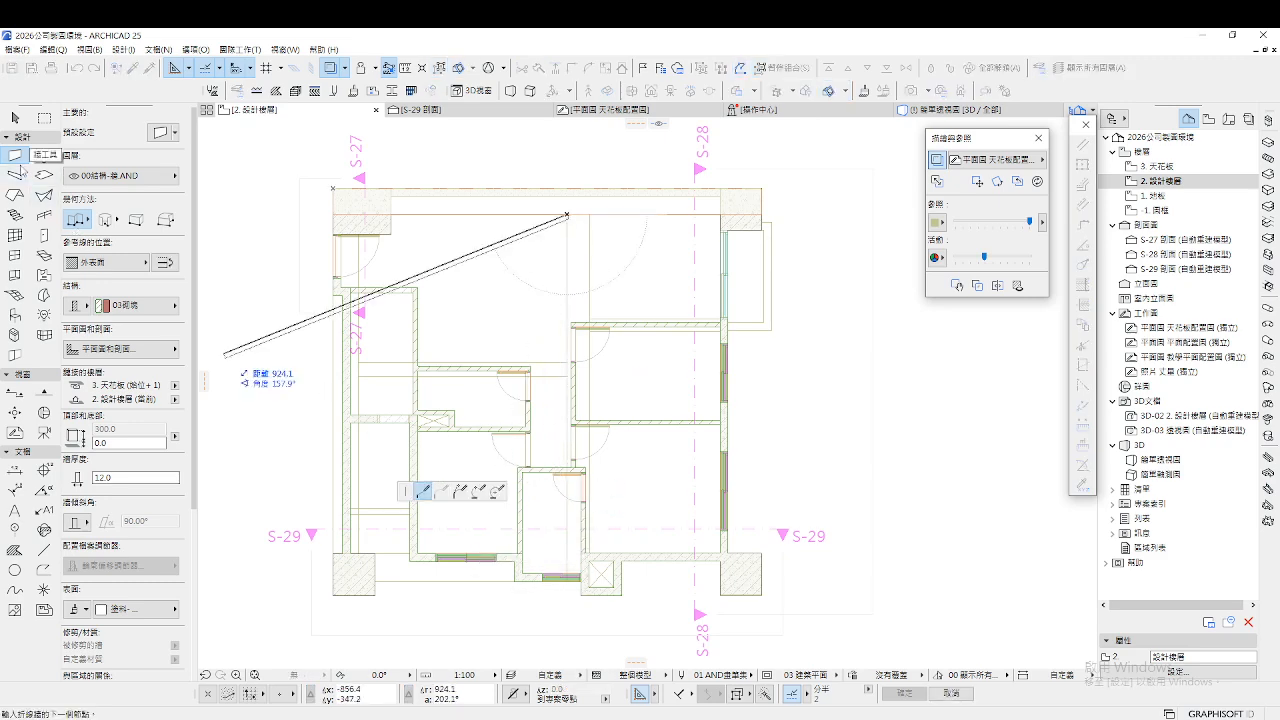
click(15, 174)
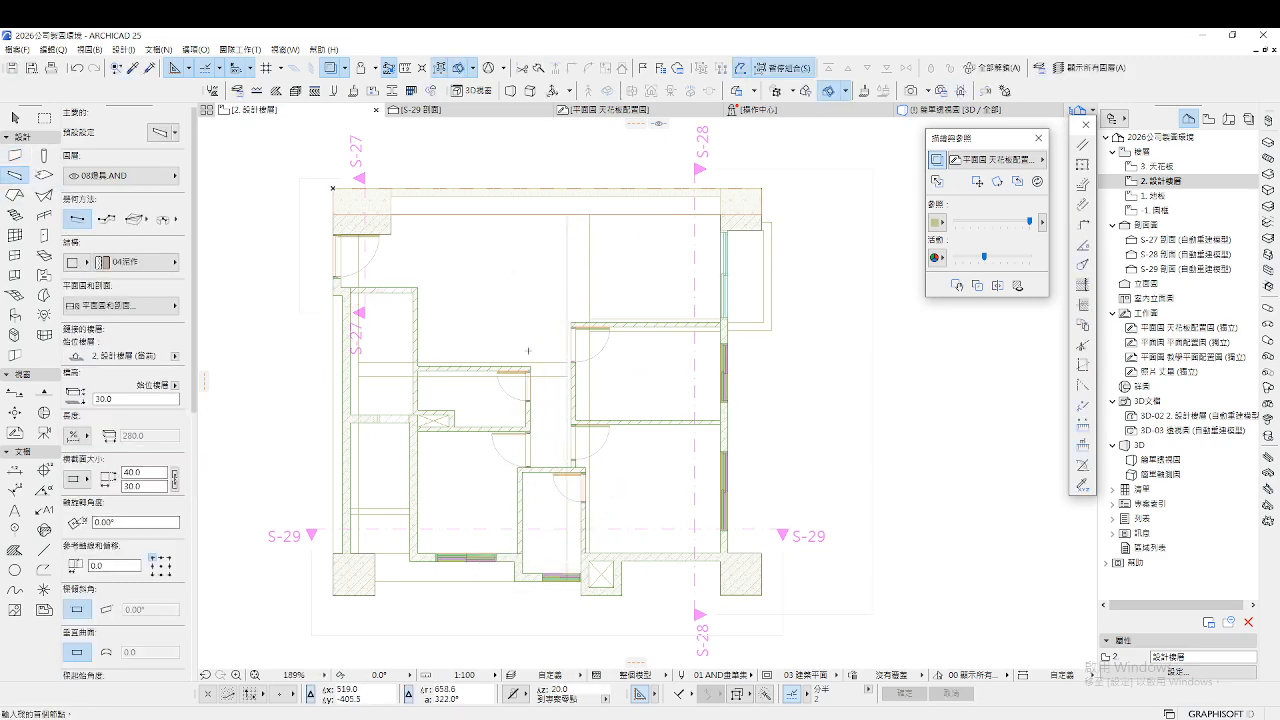
double_click(15, 174)
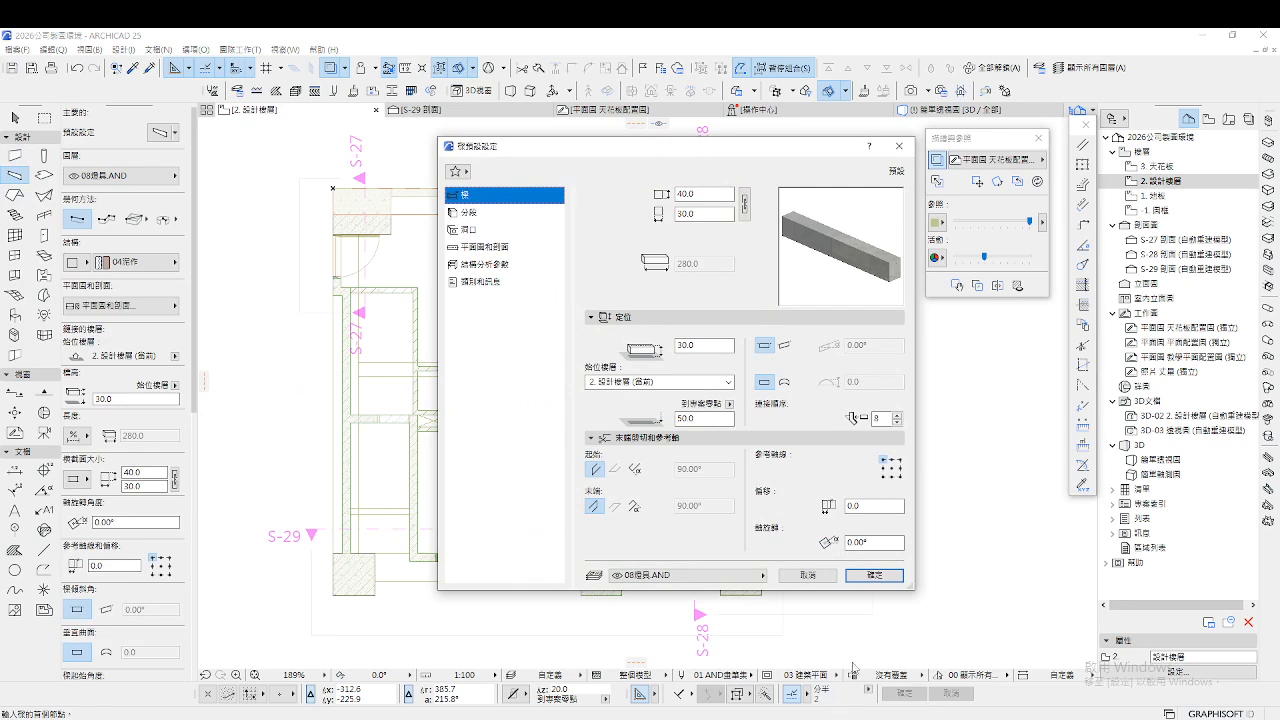
click(870, 576)
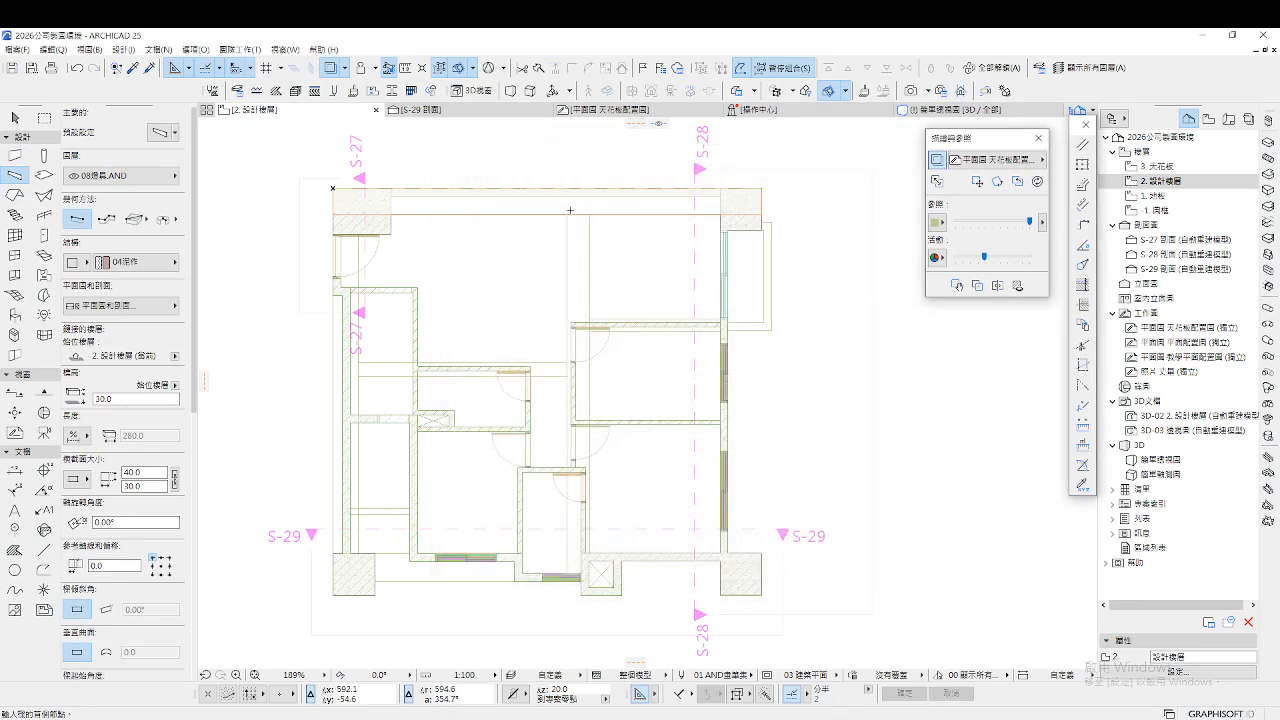
click(567, 213)
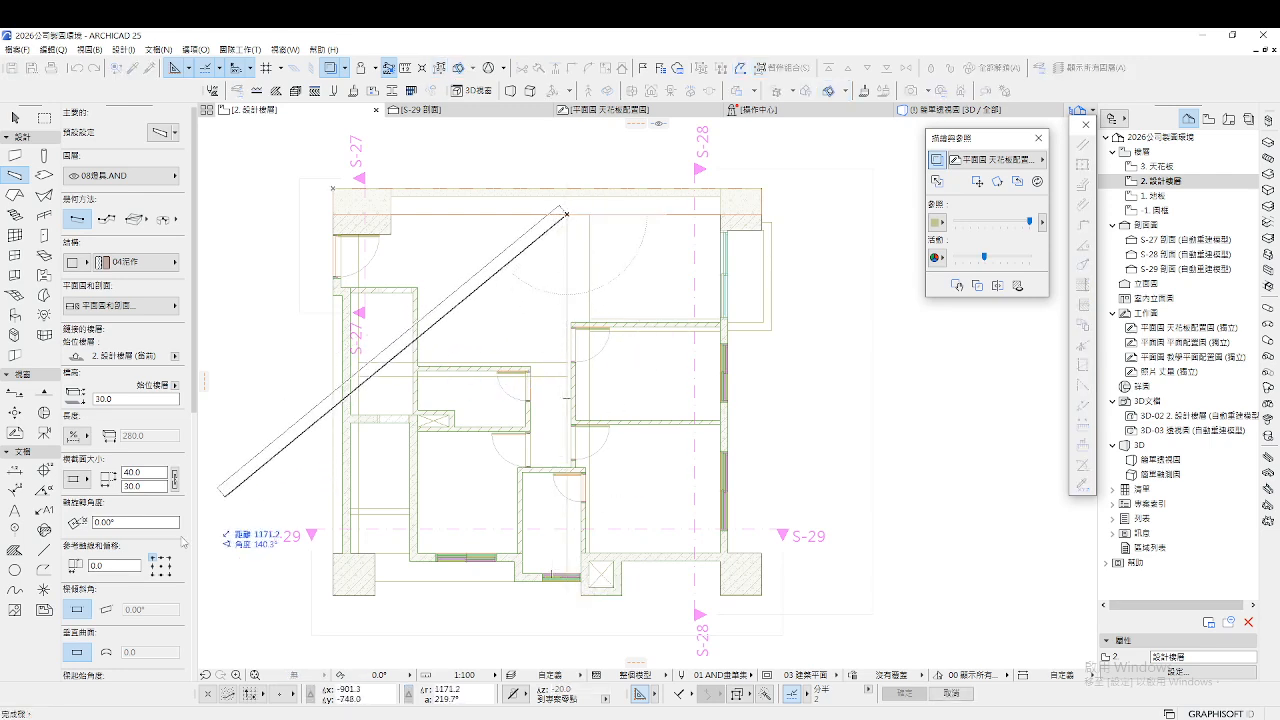
scroll(653, 583, up, 4)
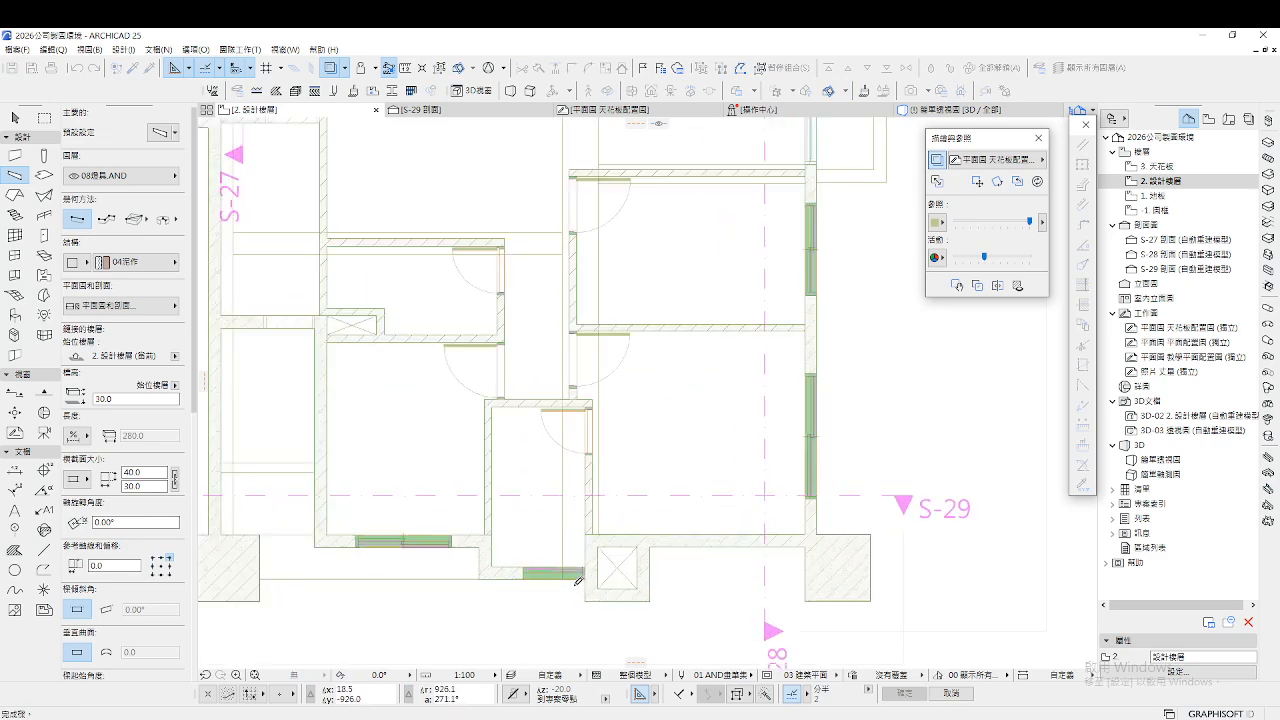
click(560, 579)
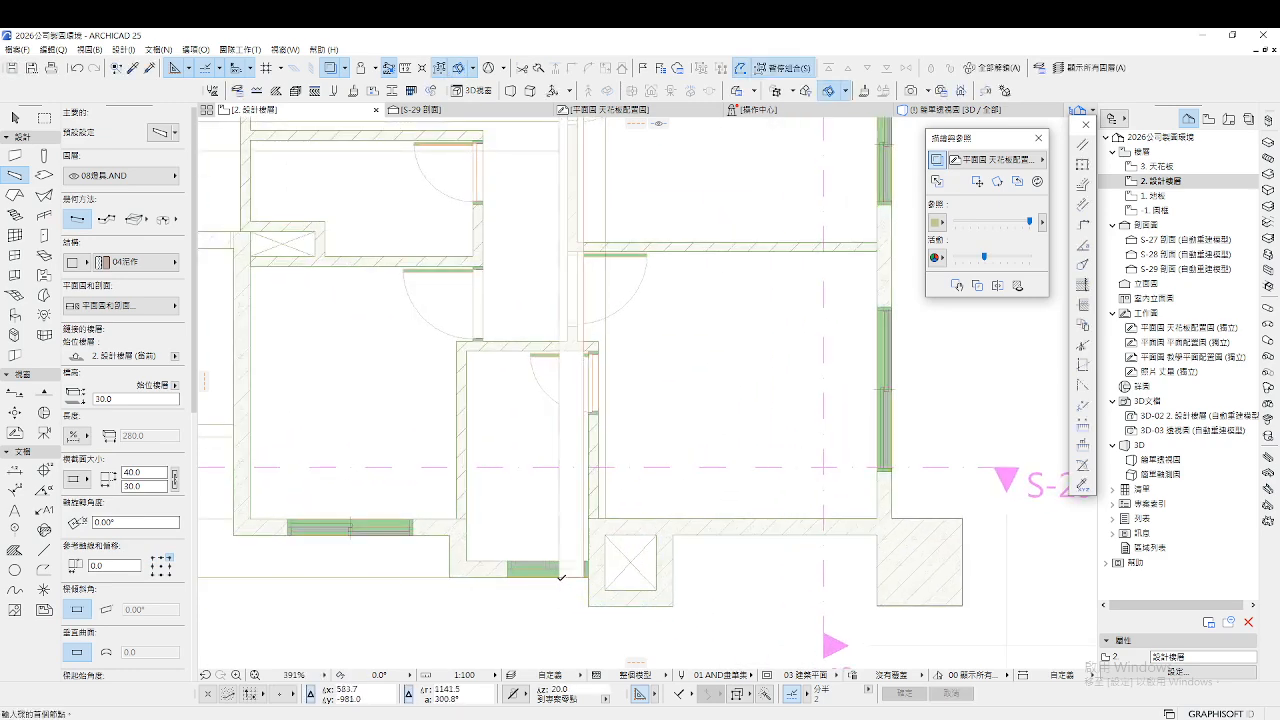
scroll(560, 599, down, 4)
key(Escape)
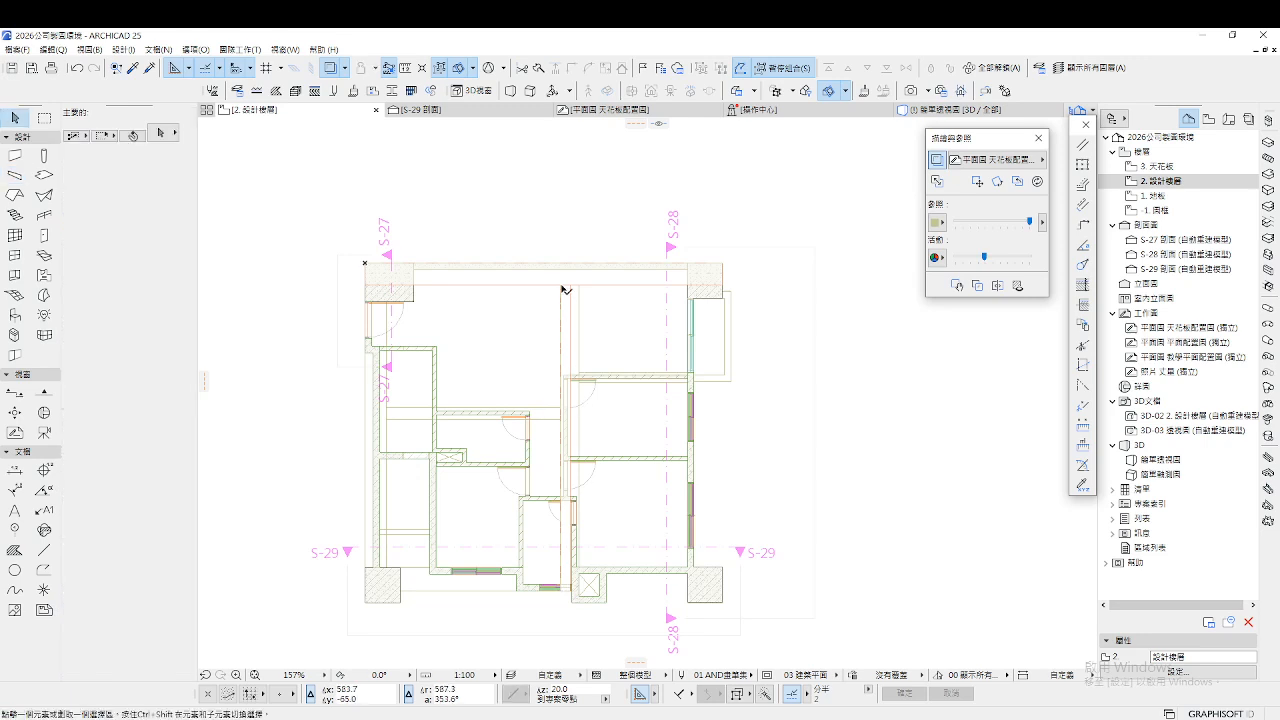
Shift the vertical beam slightly right and widen it to 56.5
click(563, 288)
click(563, 288)
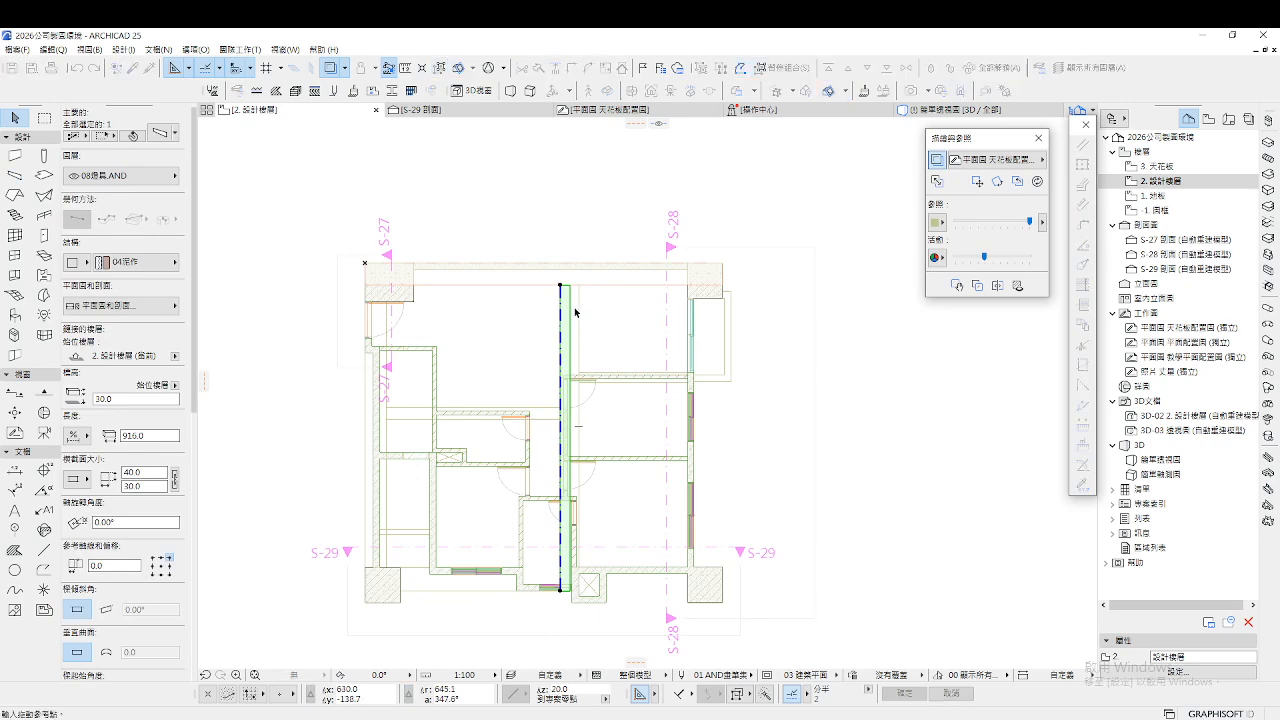
click(572, 290)
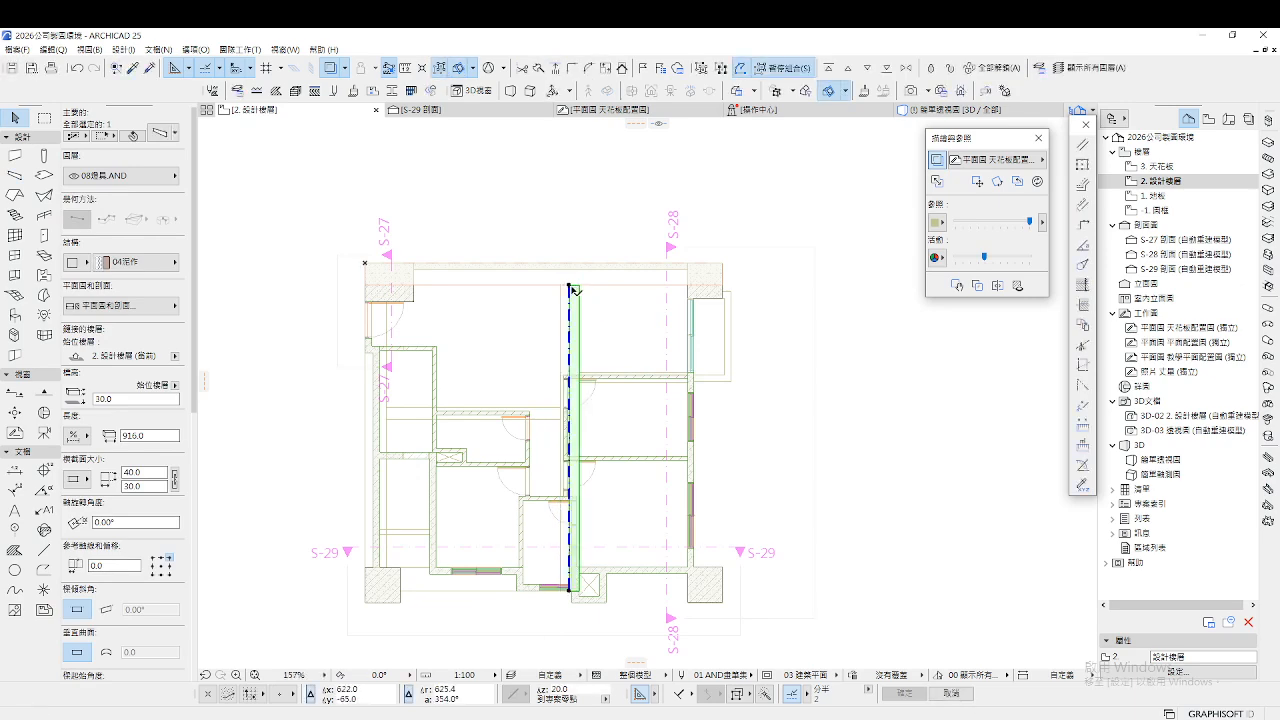
click(570, 286)
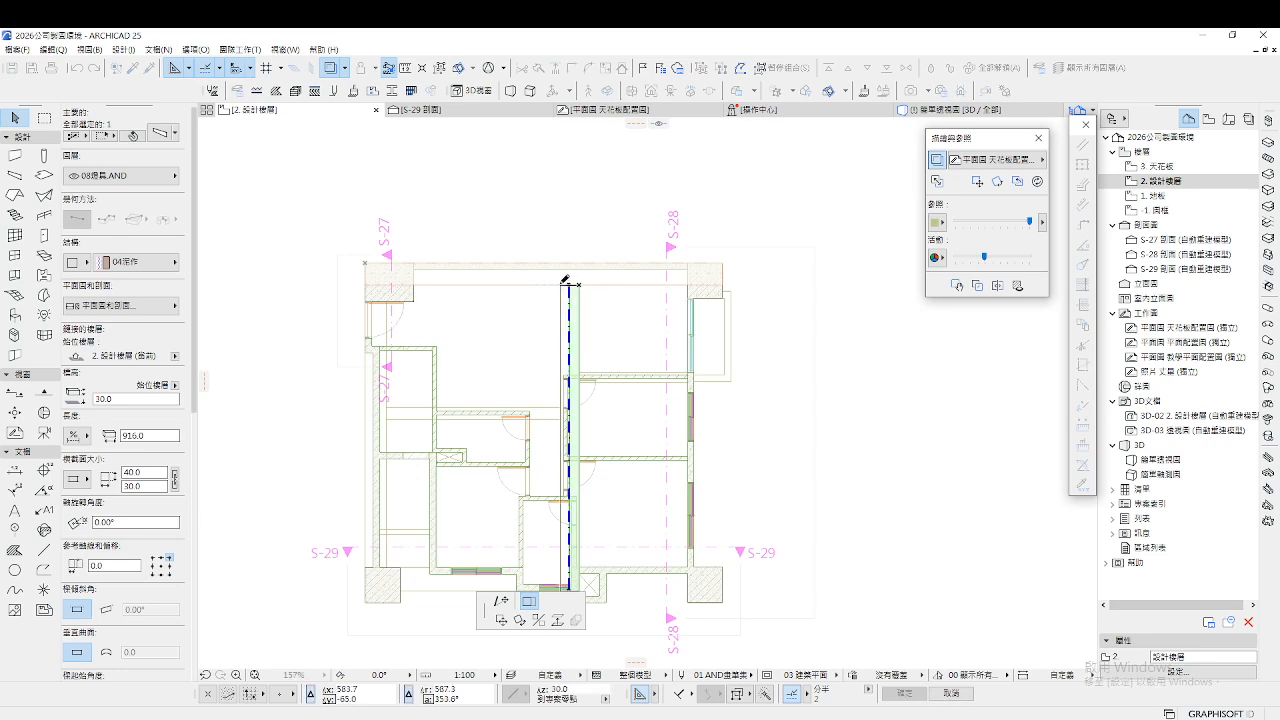
click(561, 286)
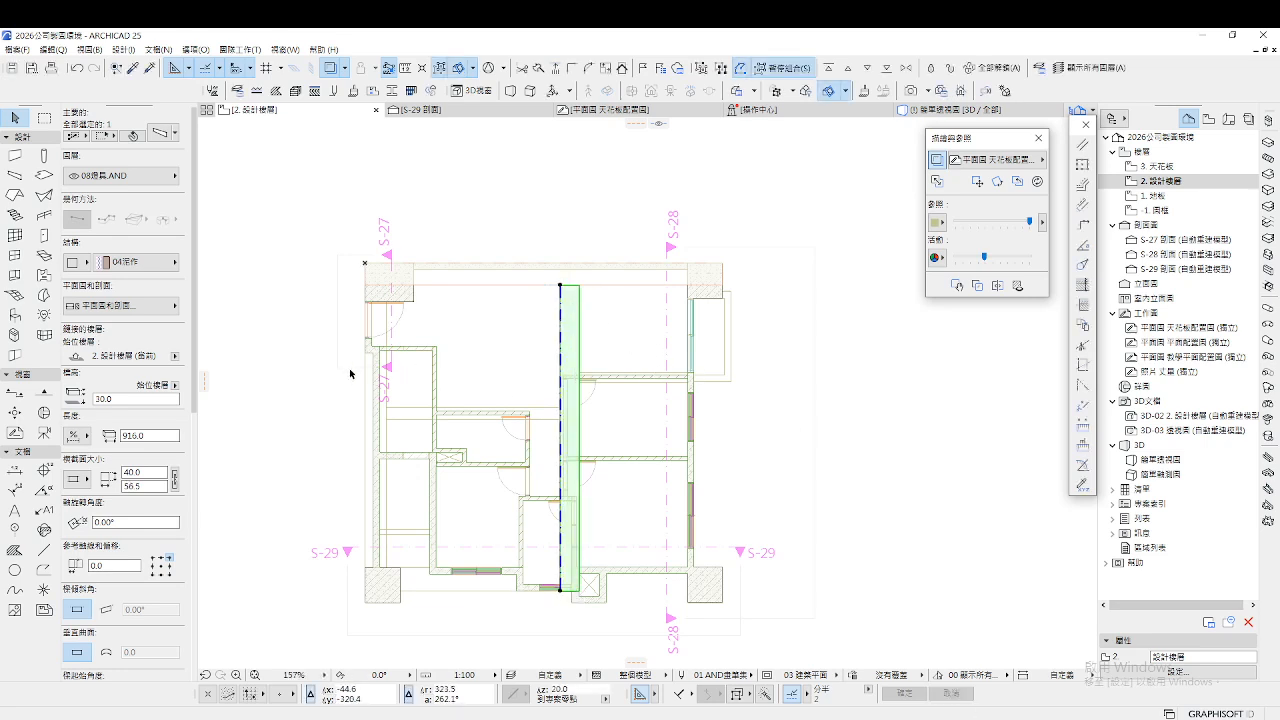
Move the beam onto the left wall and stretch its width to 63.0
key(ctrl+d)
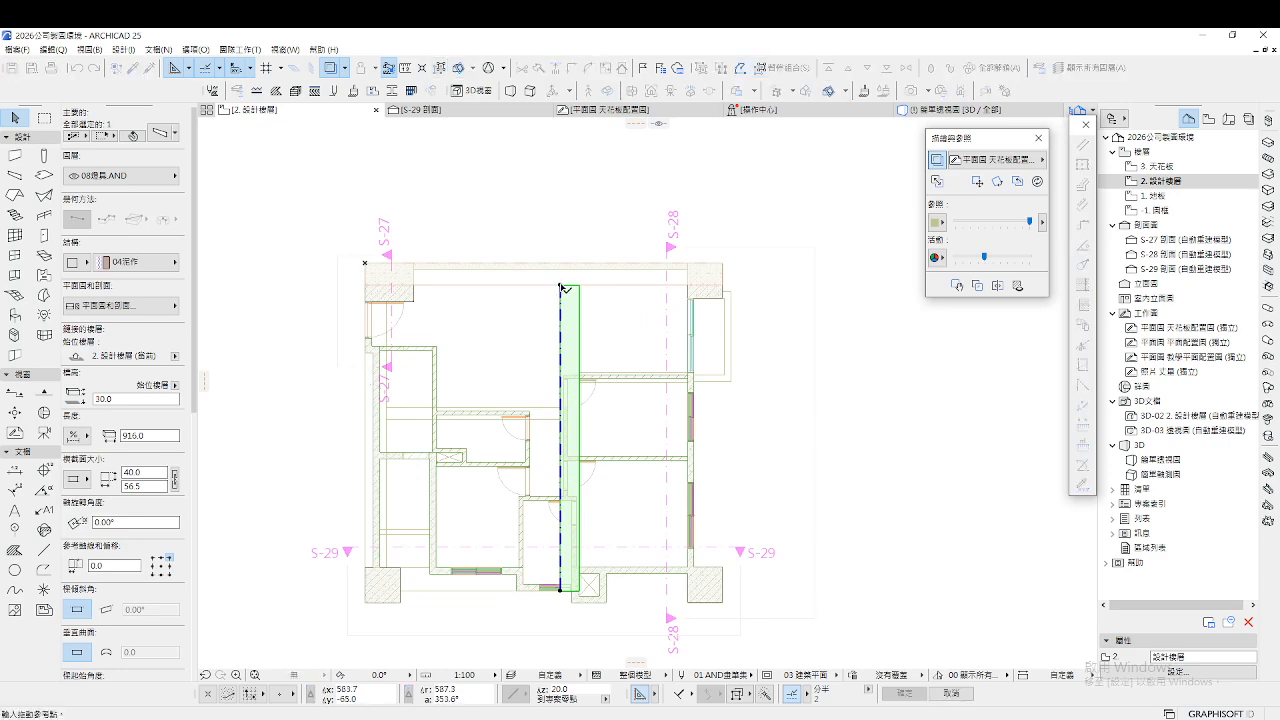
click(580, 286)
scroll(575, 290, up, 10)
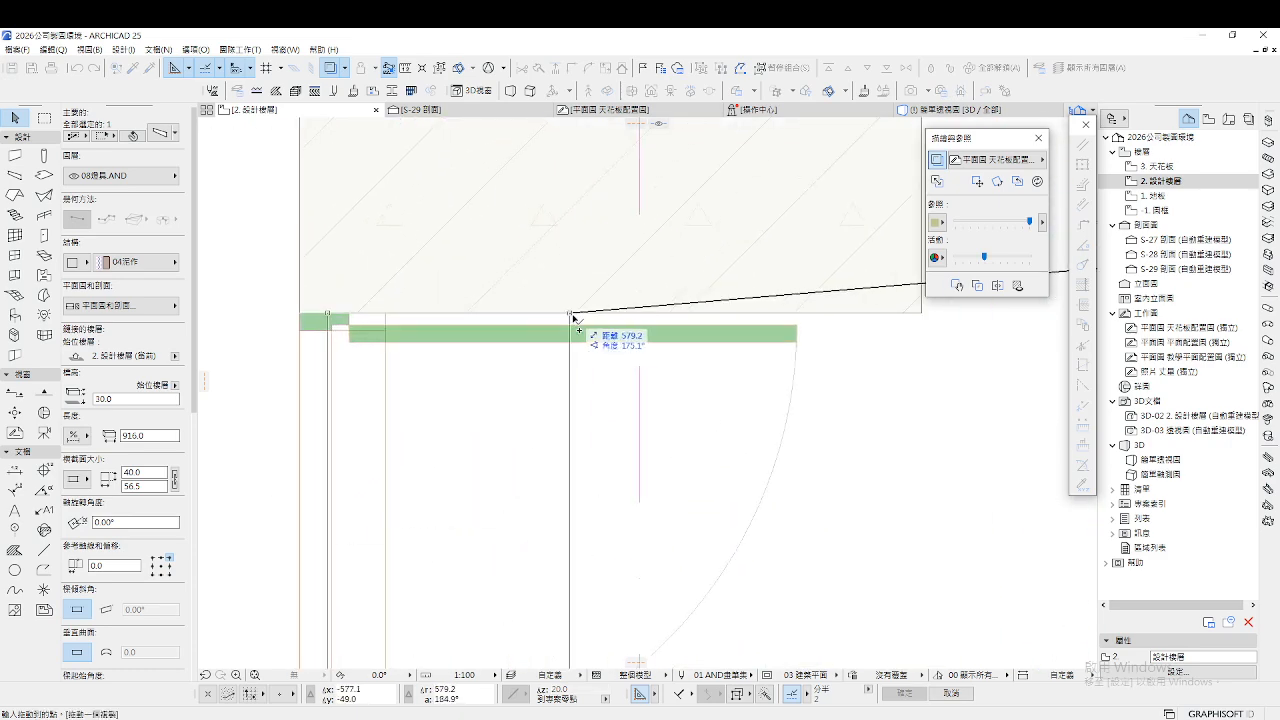
click(573, 318)
click(327, 315)
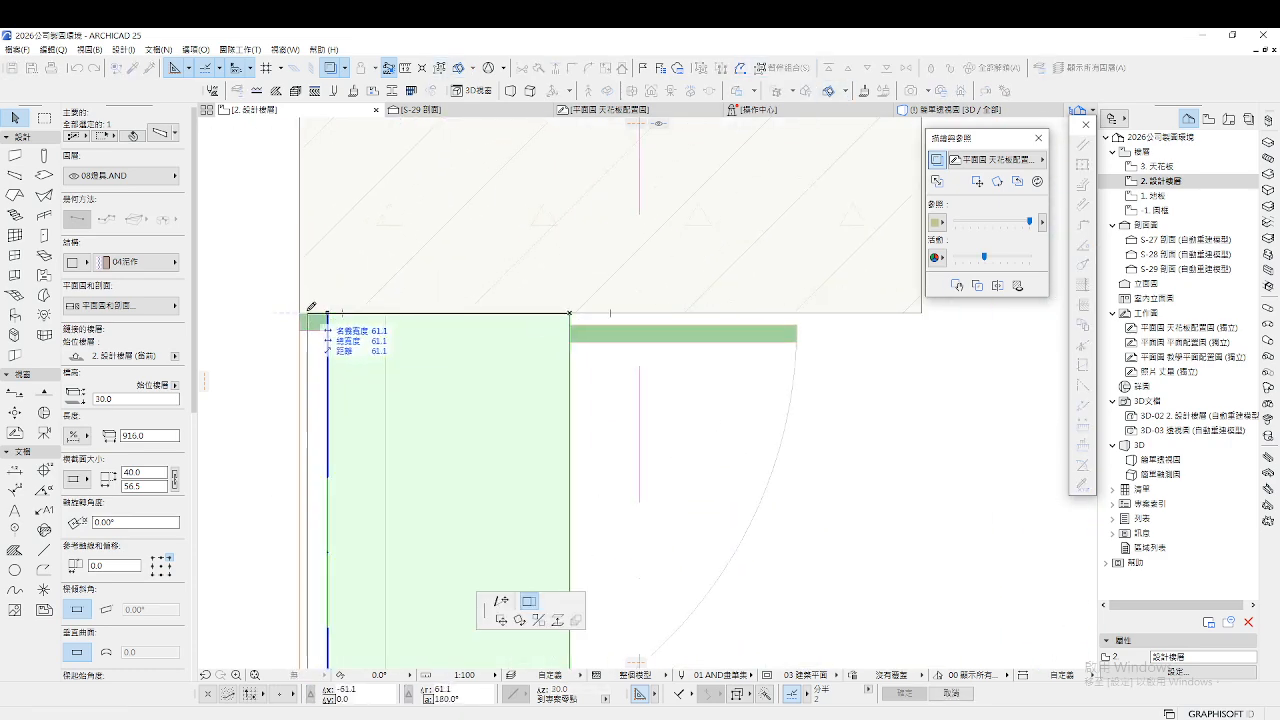
click(300, 313)
scroll(392, 322, down, 6)
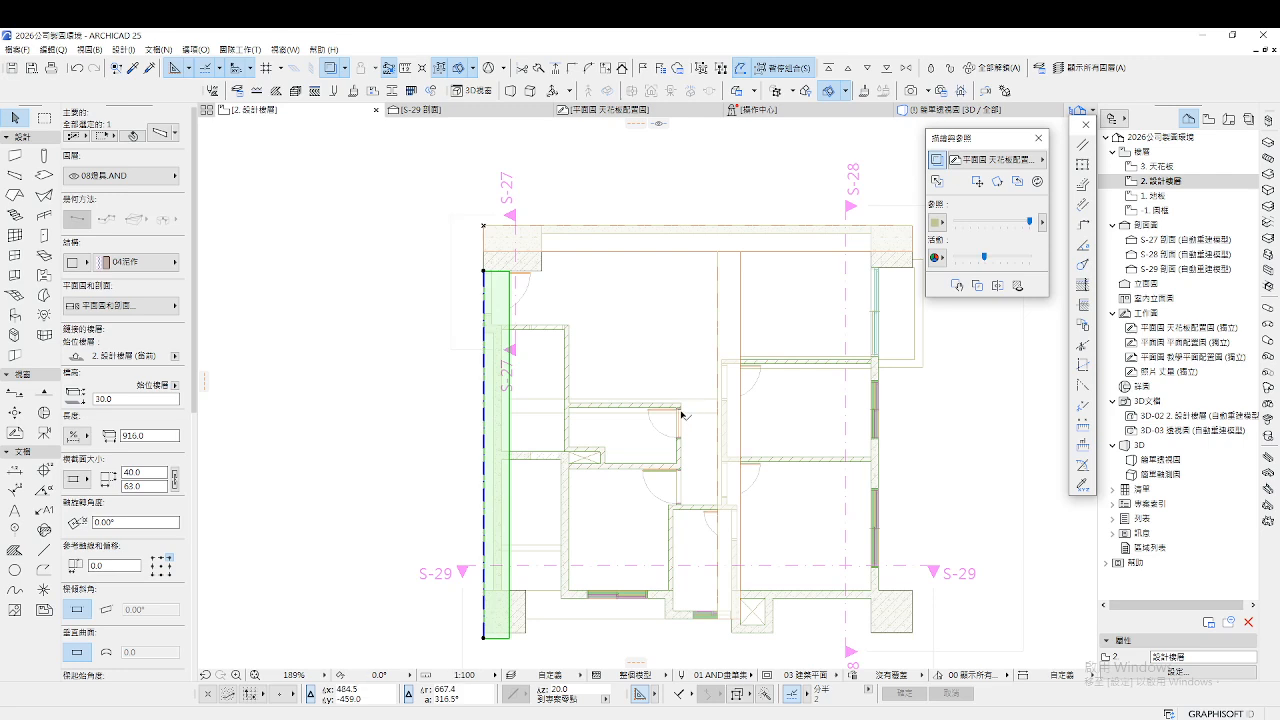
scroll(576, 403, down, 2)
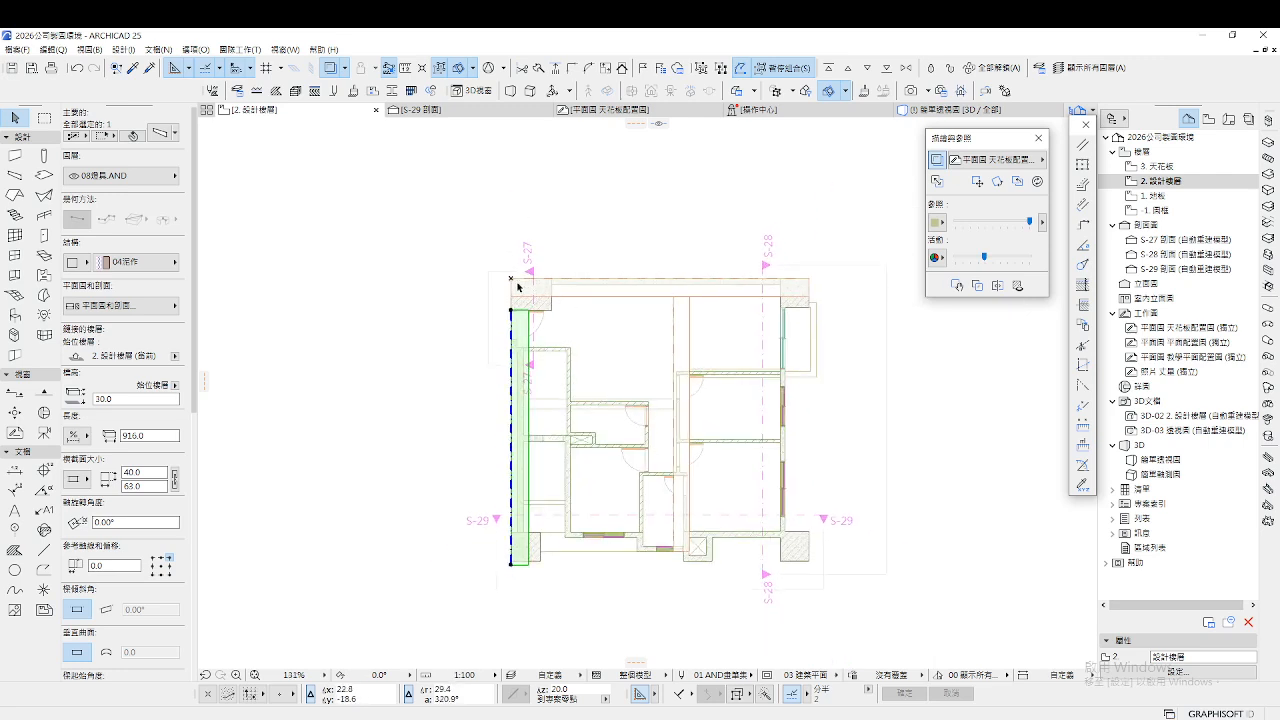
click(572, 298)
Move the top beam lower on the plan and narrow it to 35
key(ctrl+d)
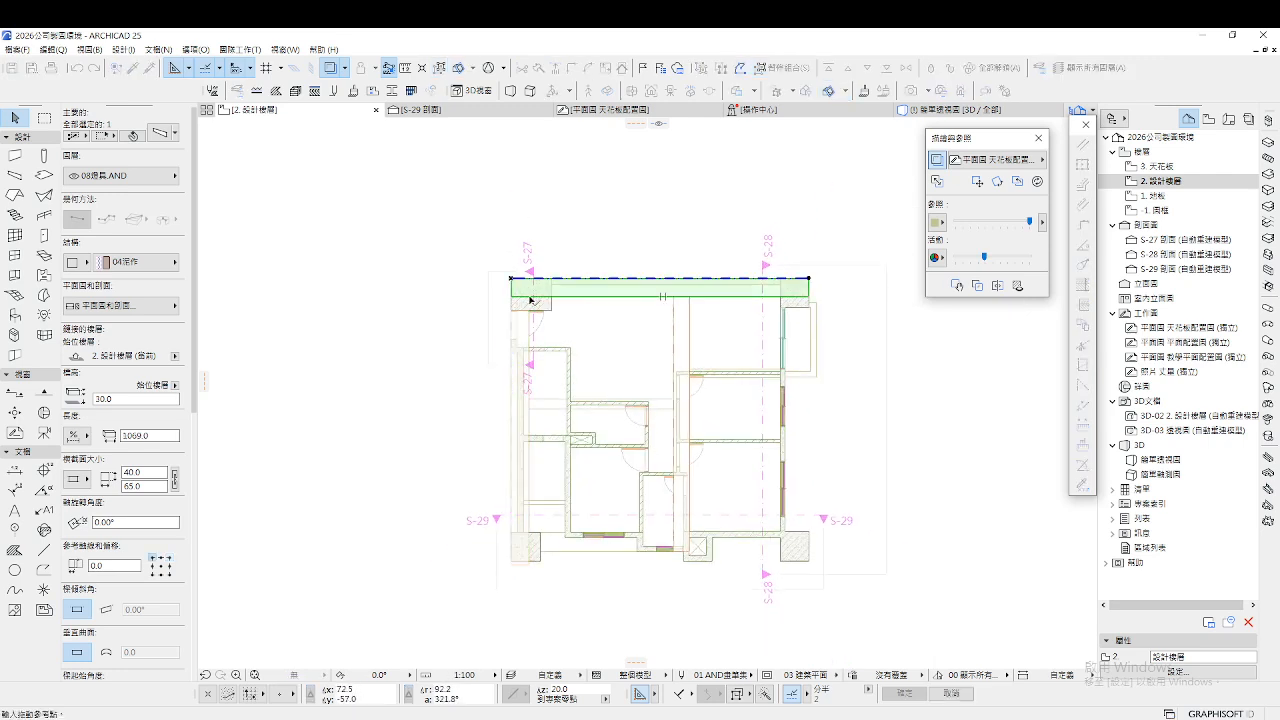
click(511, 286)
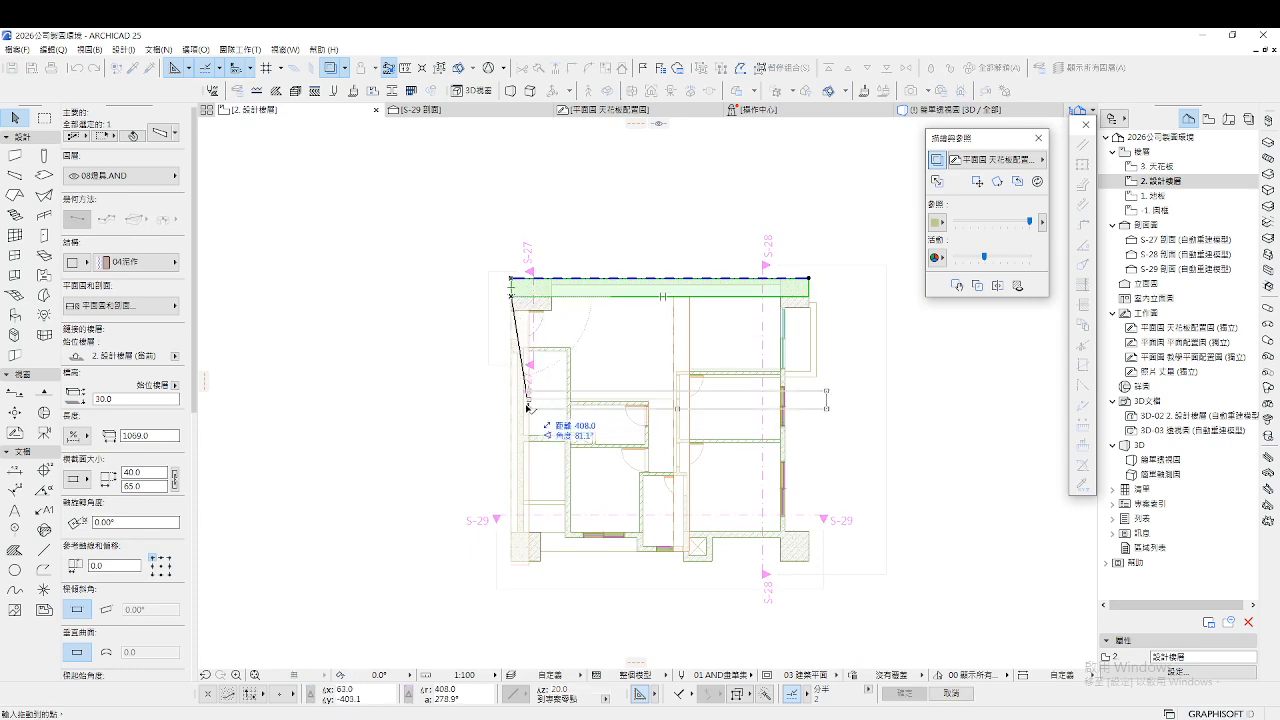
click(528, 408)
scroll(534, 400, up, 4)
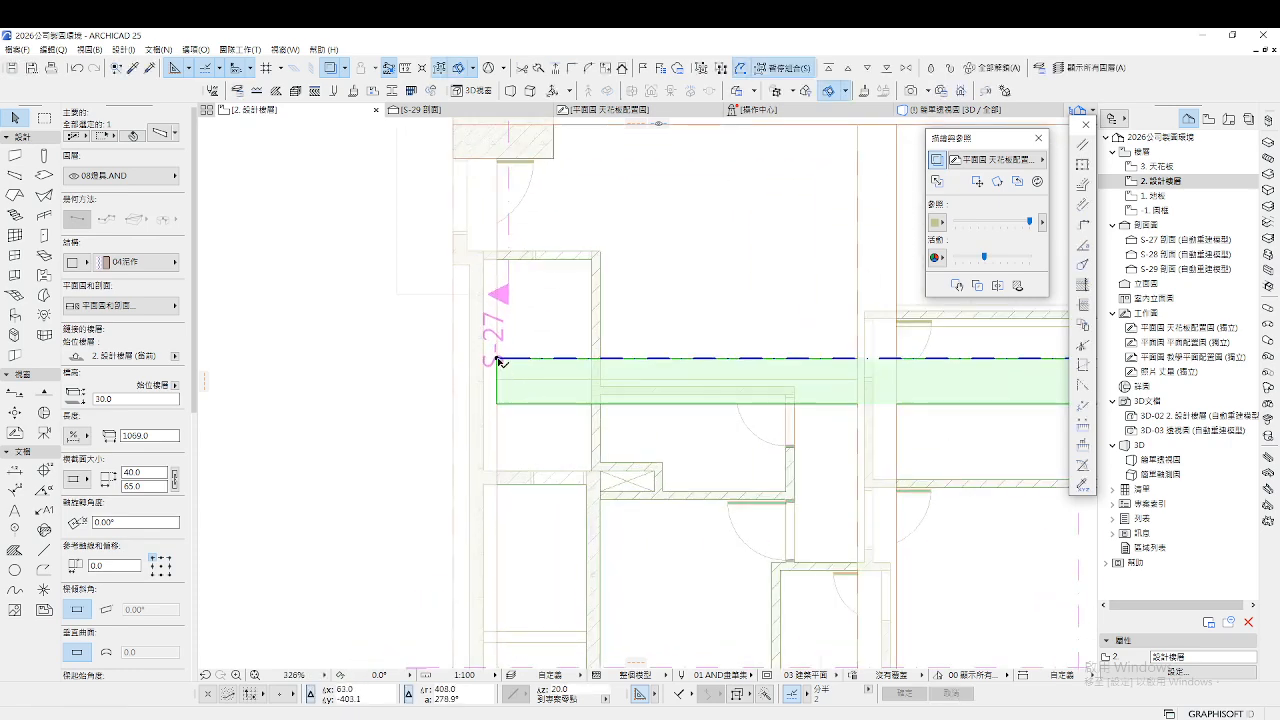
click(498, 359)
click(498, 379)
scroll(539, 402, down, 3)
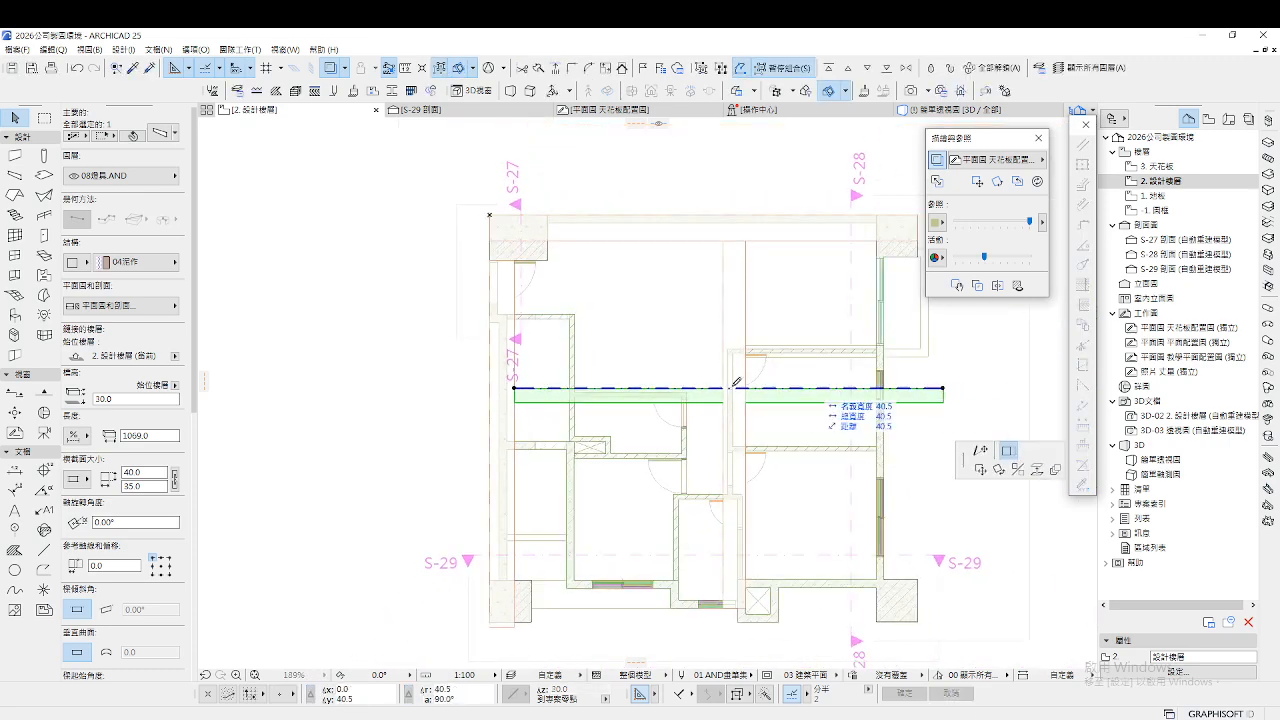
Shorten the beam from its right end to a length of 520.7
click(728, 386)
key(Escape)
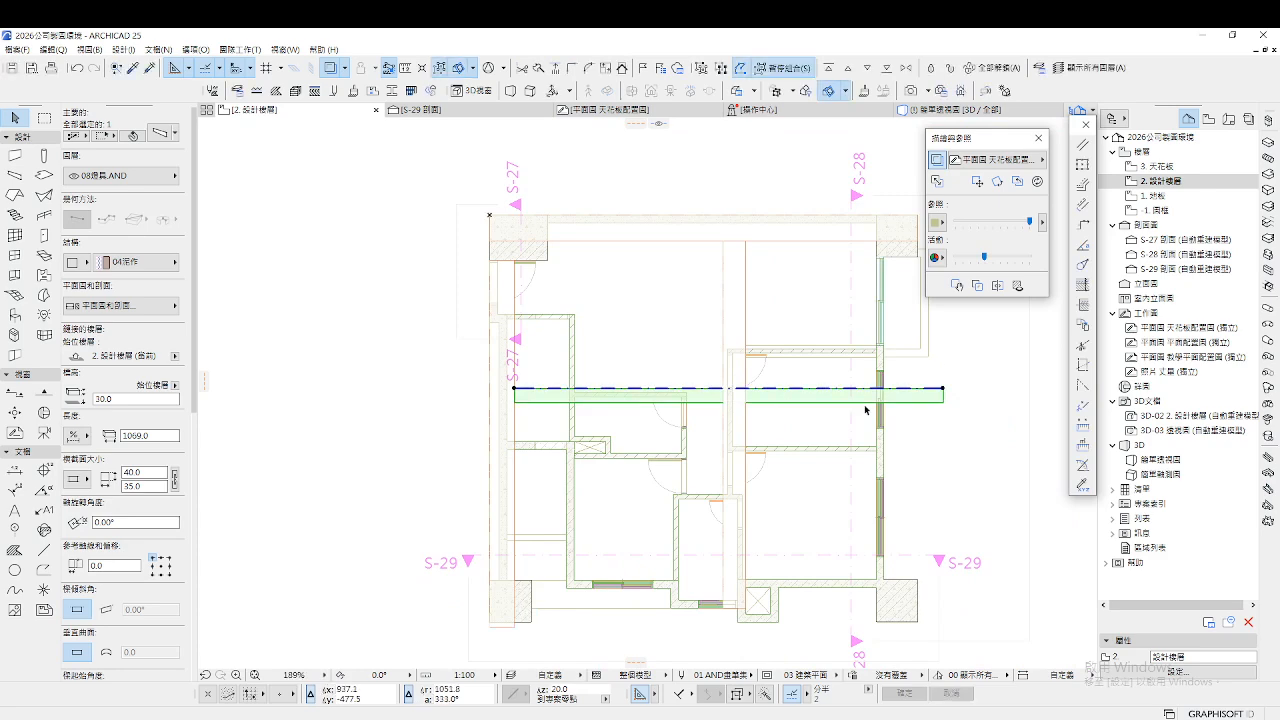
click(943, 389)
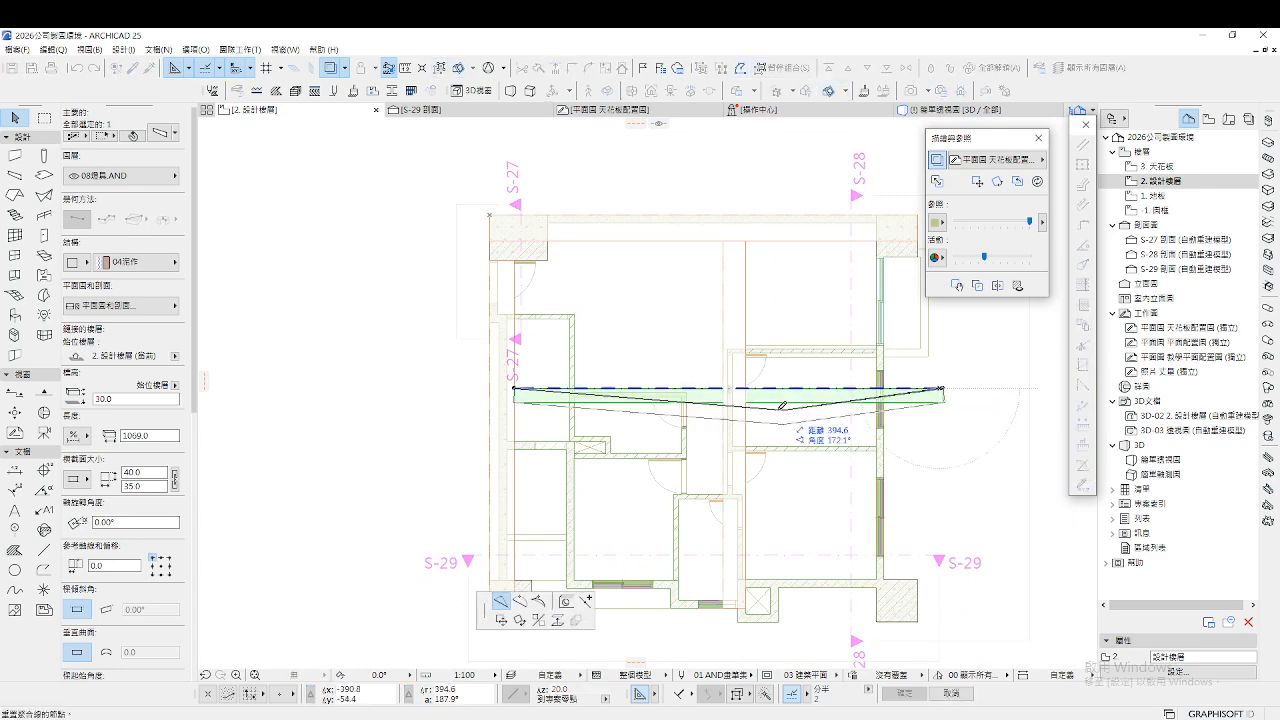
click(724, 385)
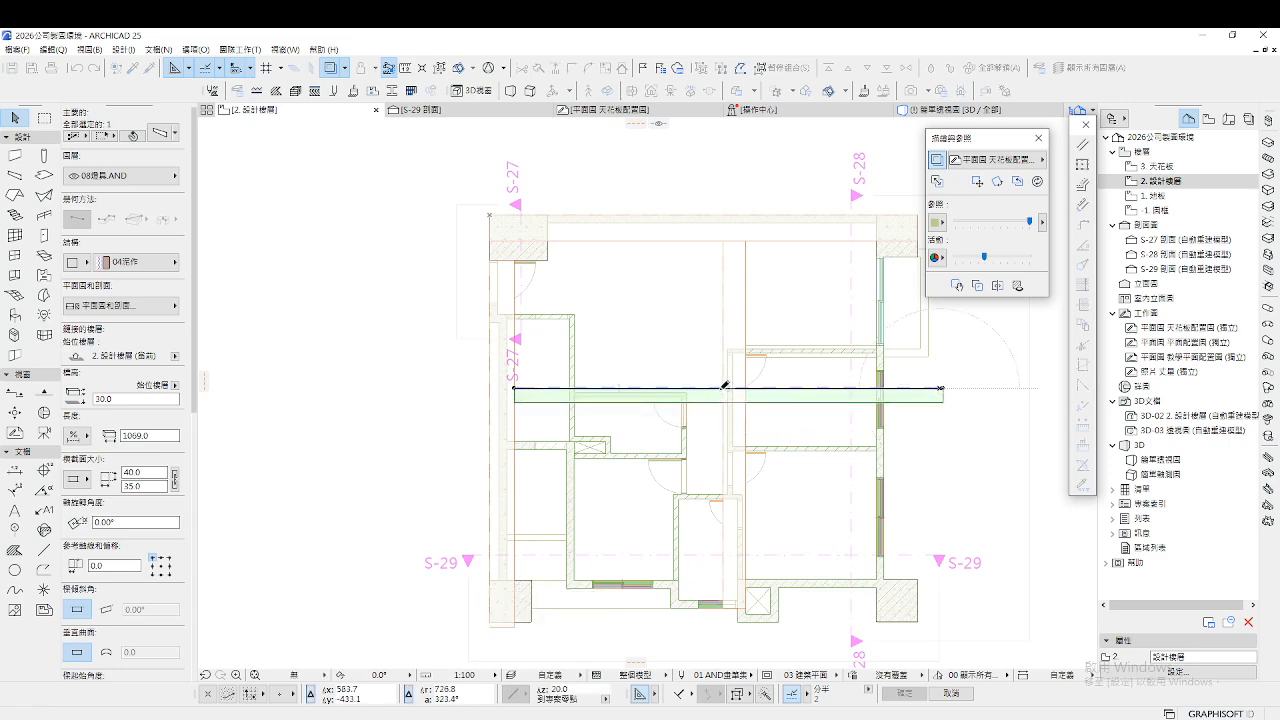
scroll(940, 390, up, 4)
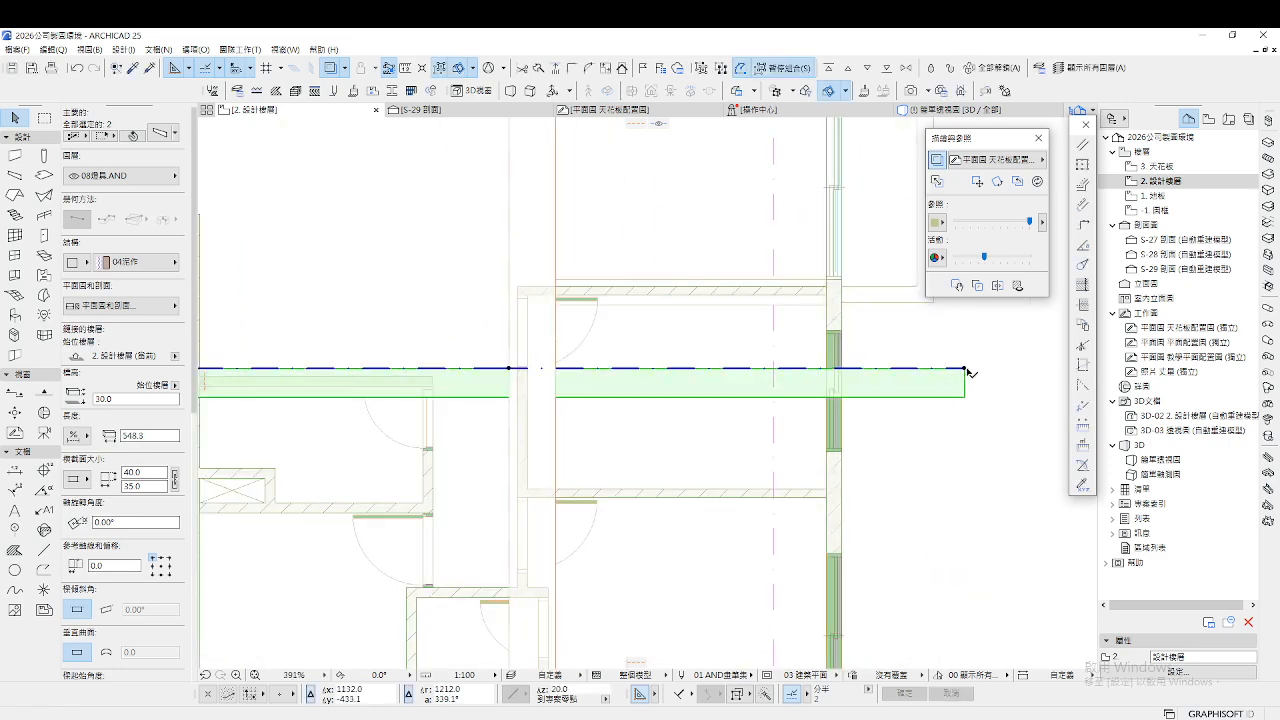
click(966, 370)
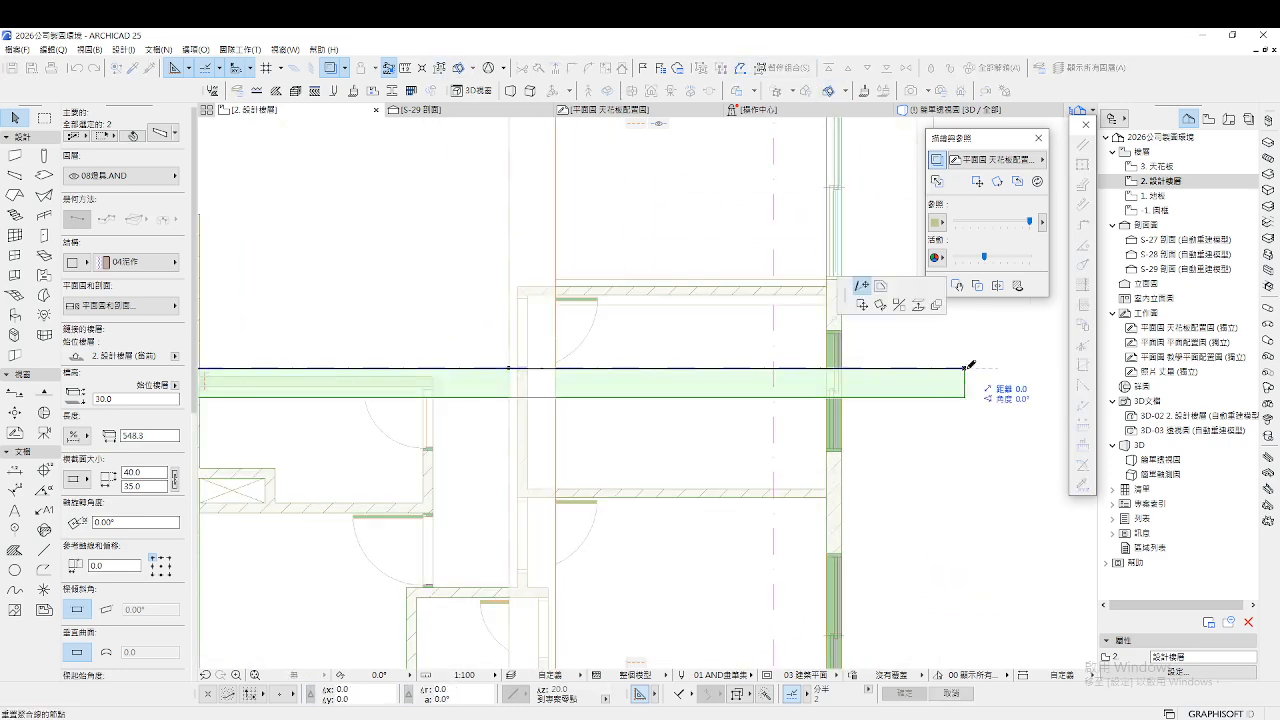
click(512, 372)
scroll(686, 400, down, 4)
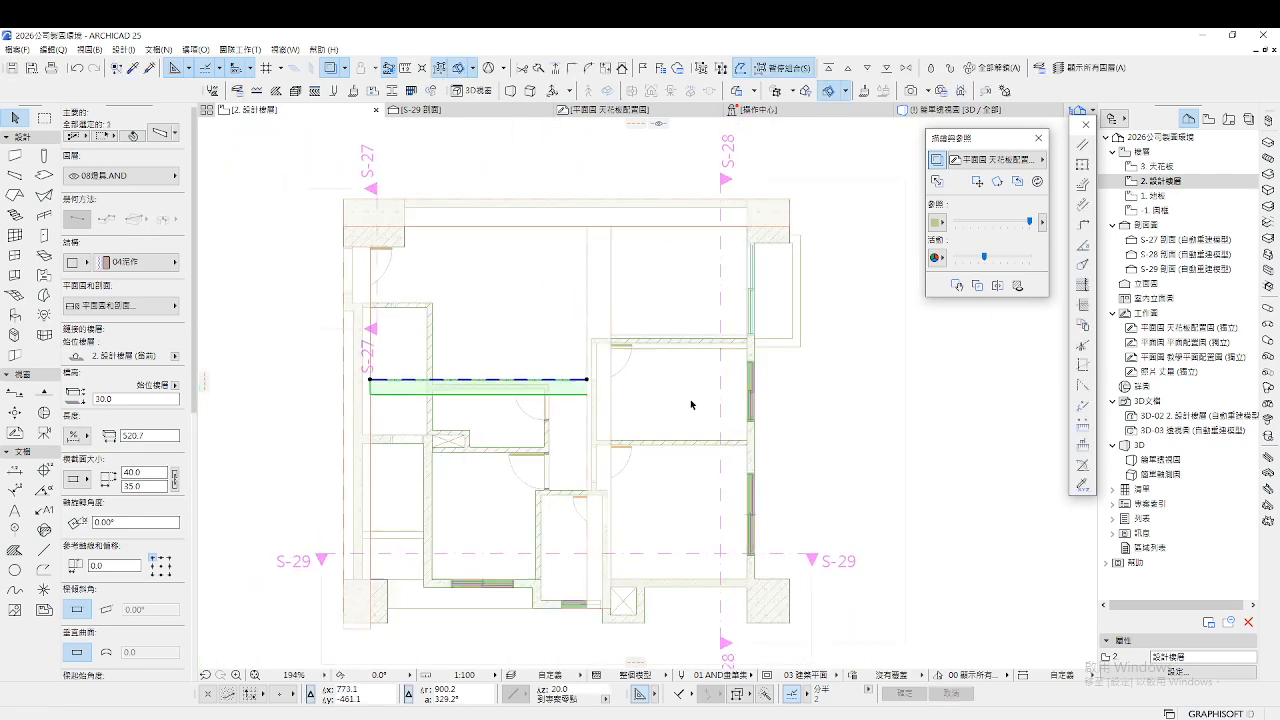
click(833, 416)
Relocate the shortened beam and trim its left end
scroll(676, 349, up, 3)
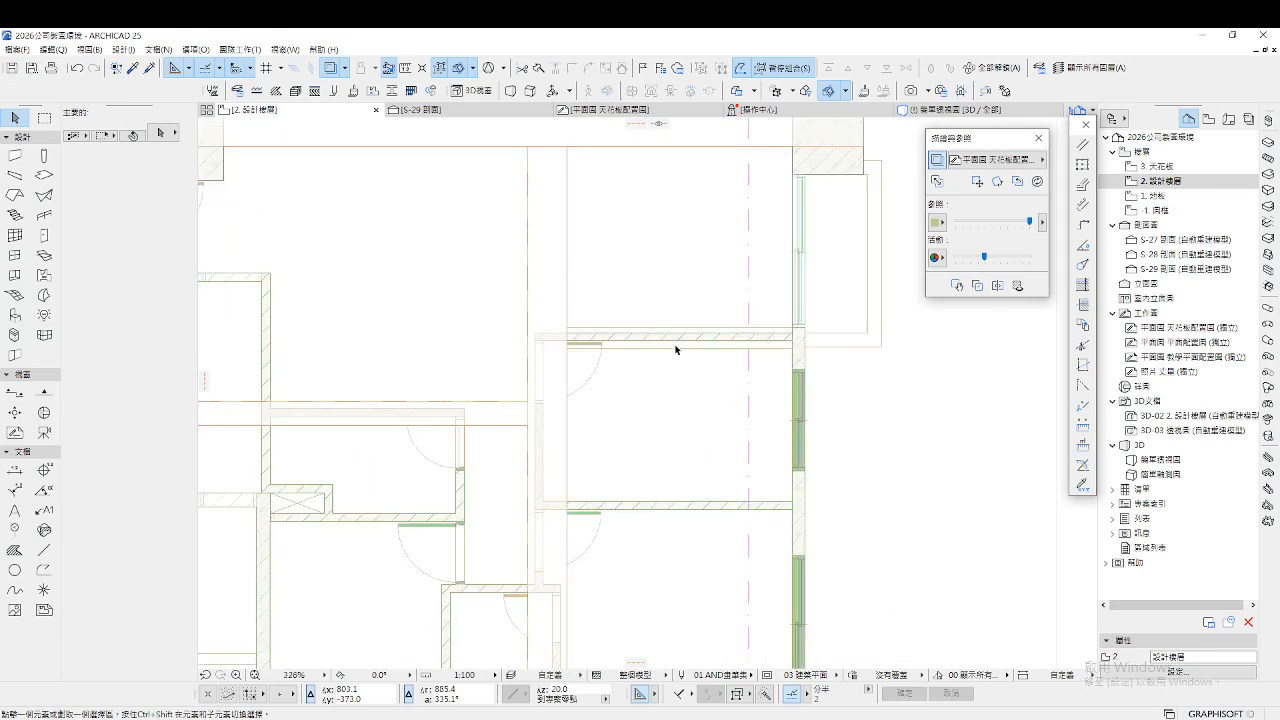
click(520, 406)
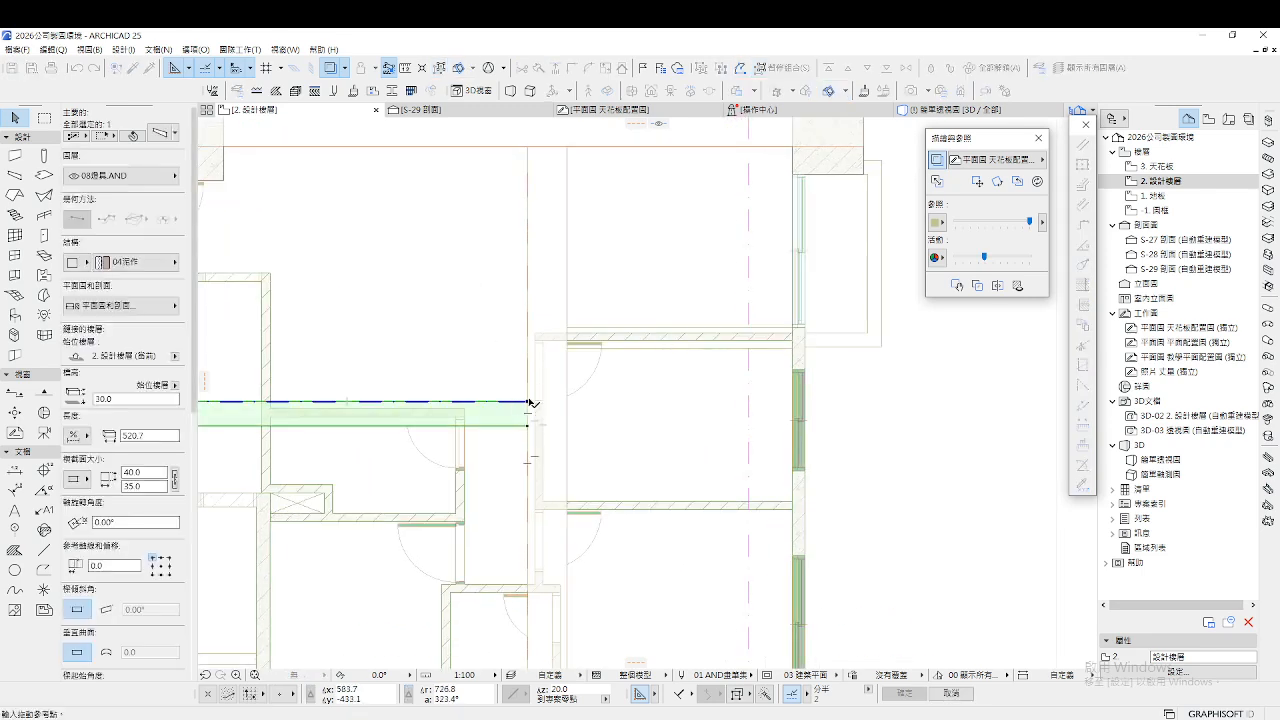
click(528, 401)
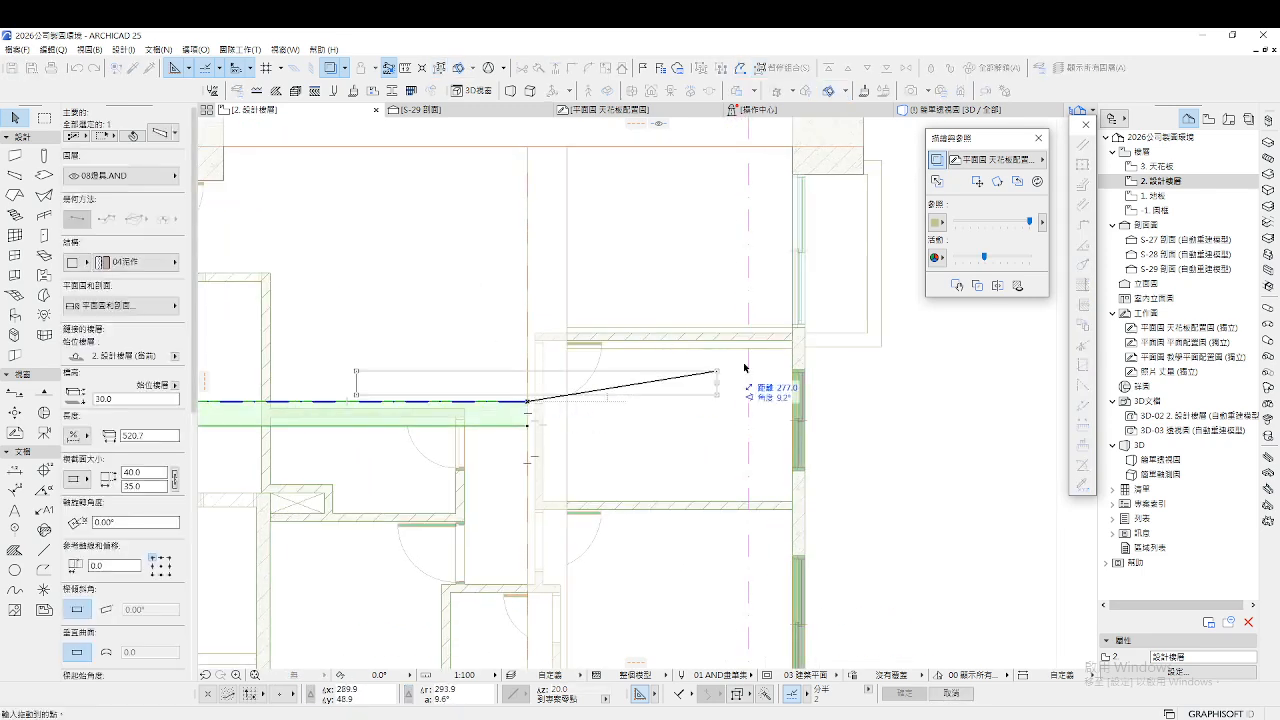
click(793, 327)
click(431, 327)
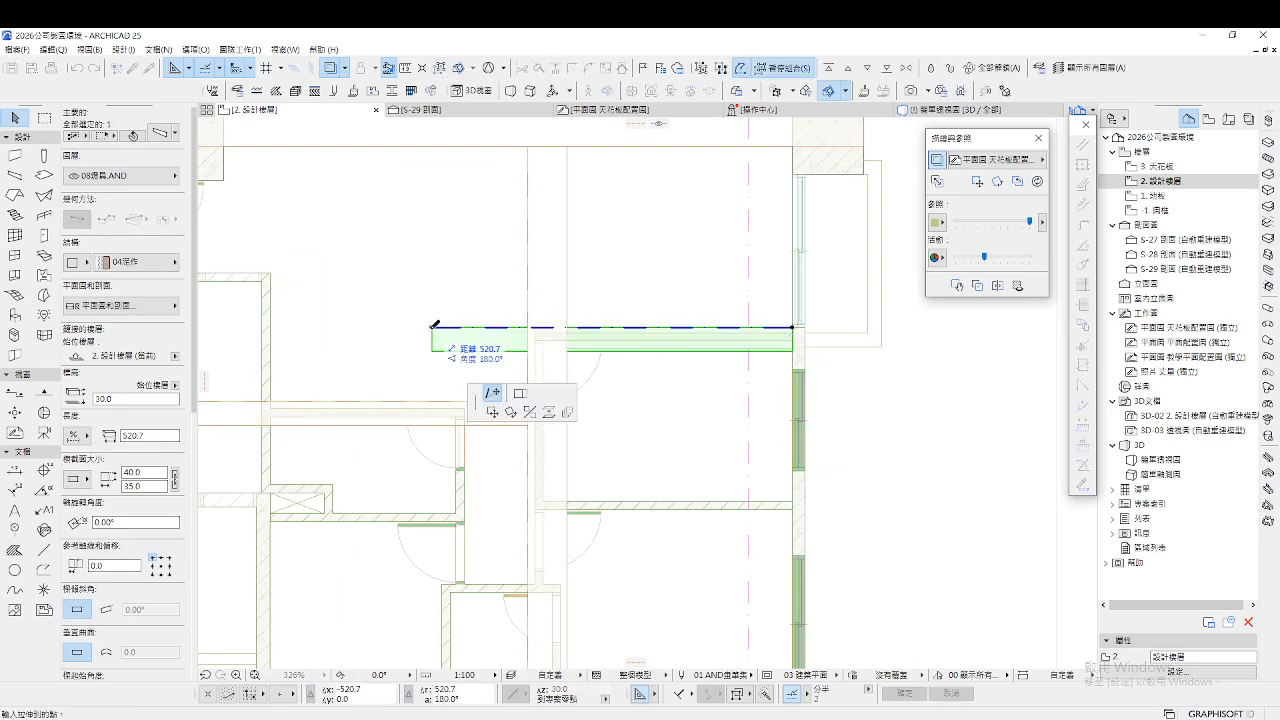
click(527, 327)
scroll(620, 360, down, 4)
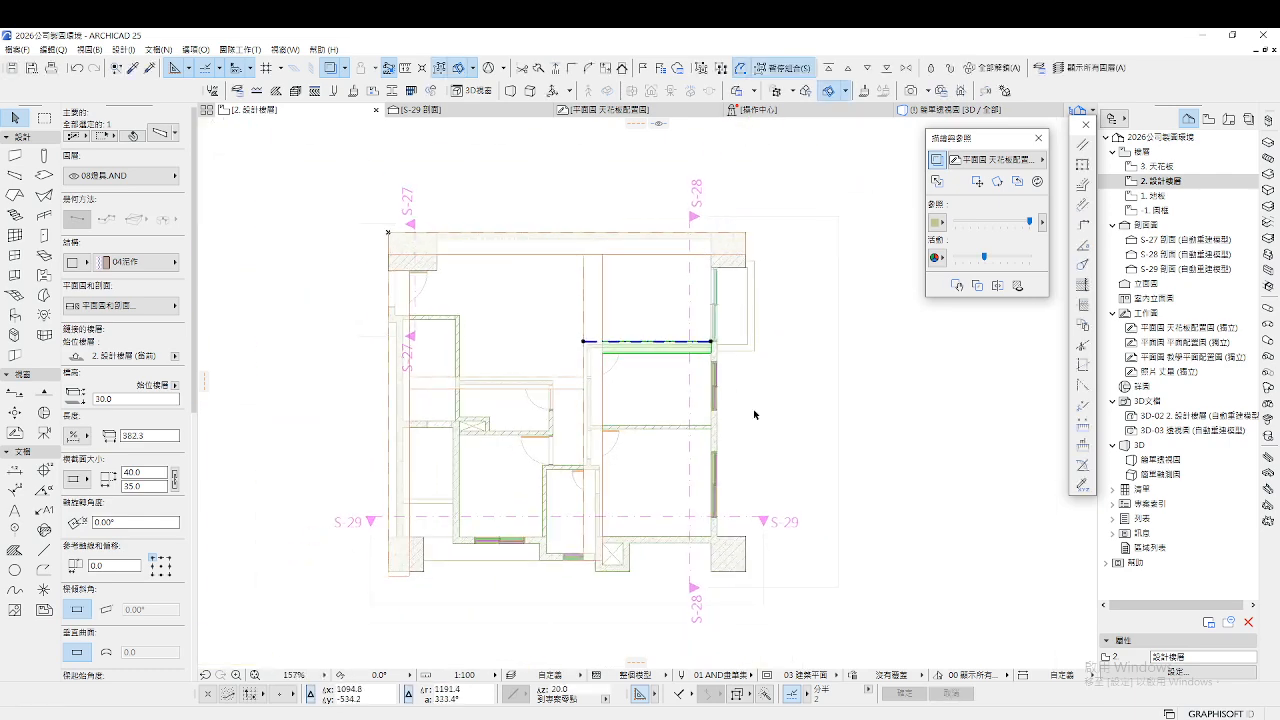
click(790, 410)
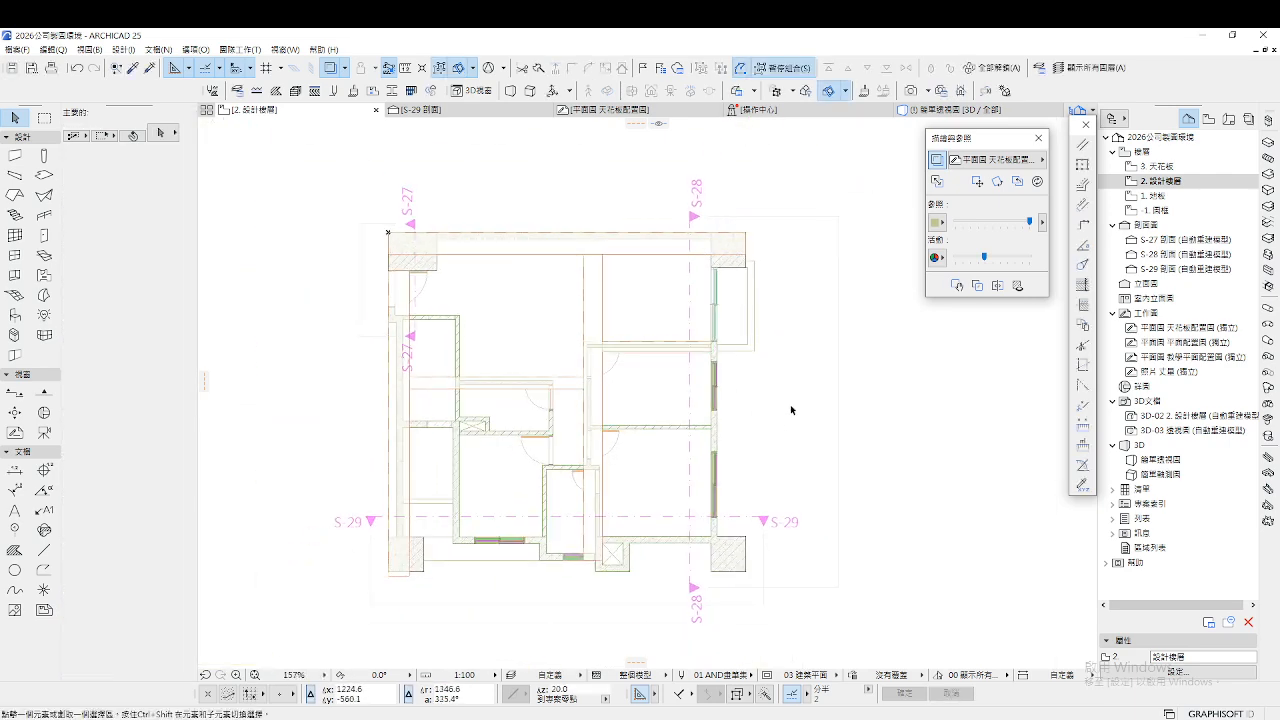
Copy the top beam's settings, draw a matching beam down the right wall, and view in 3D
alt+click(553, 255)
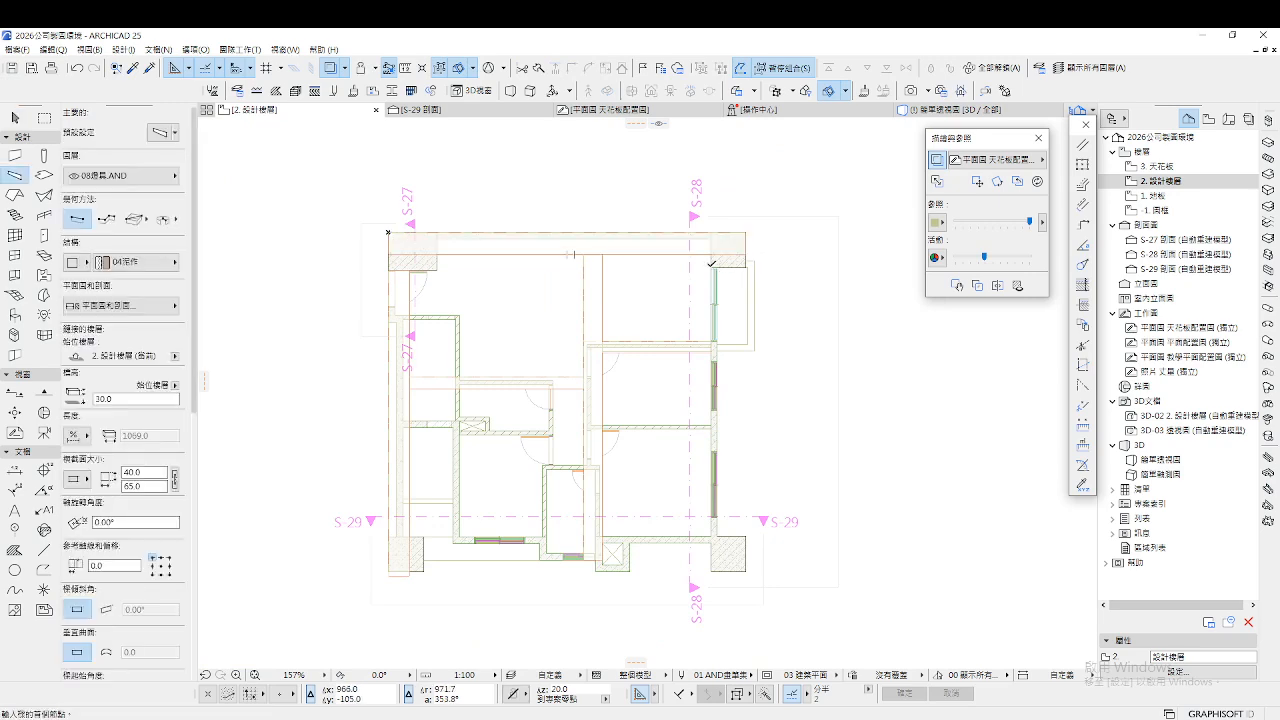
click(711, 265)
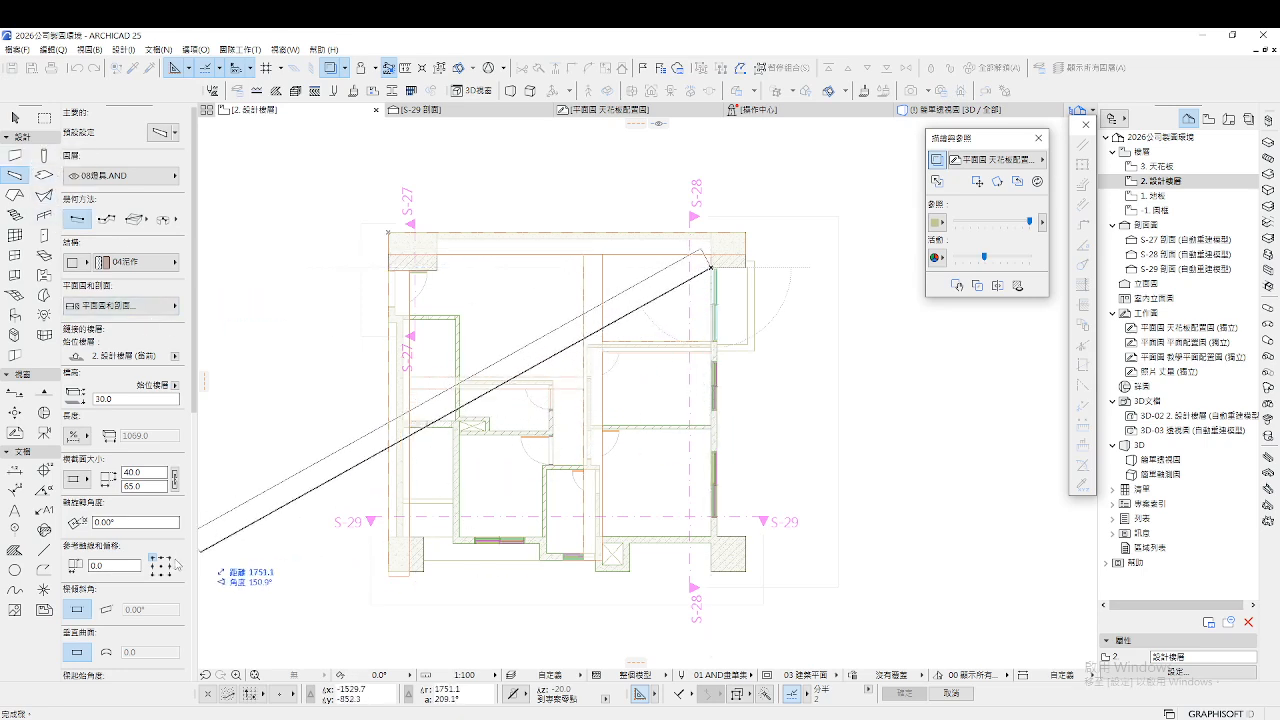
scroll(715, 540, up, 4)
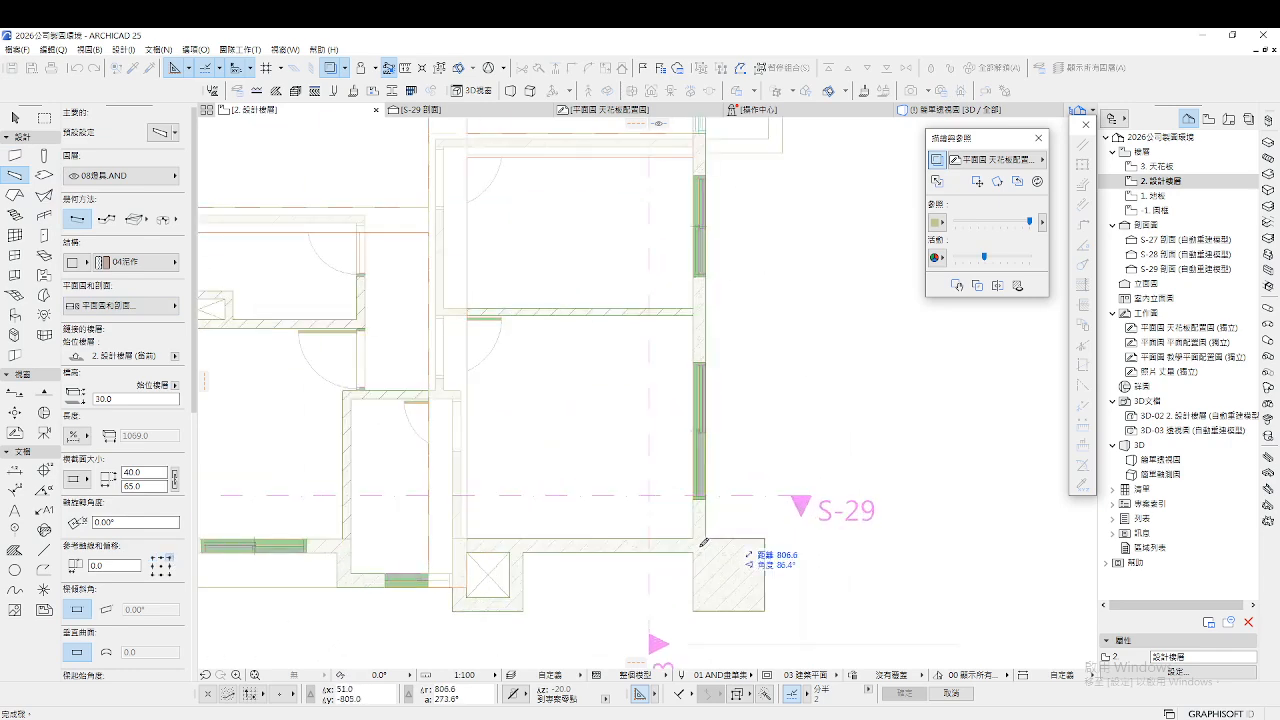
click(698, 531)
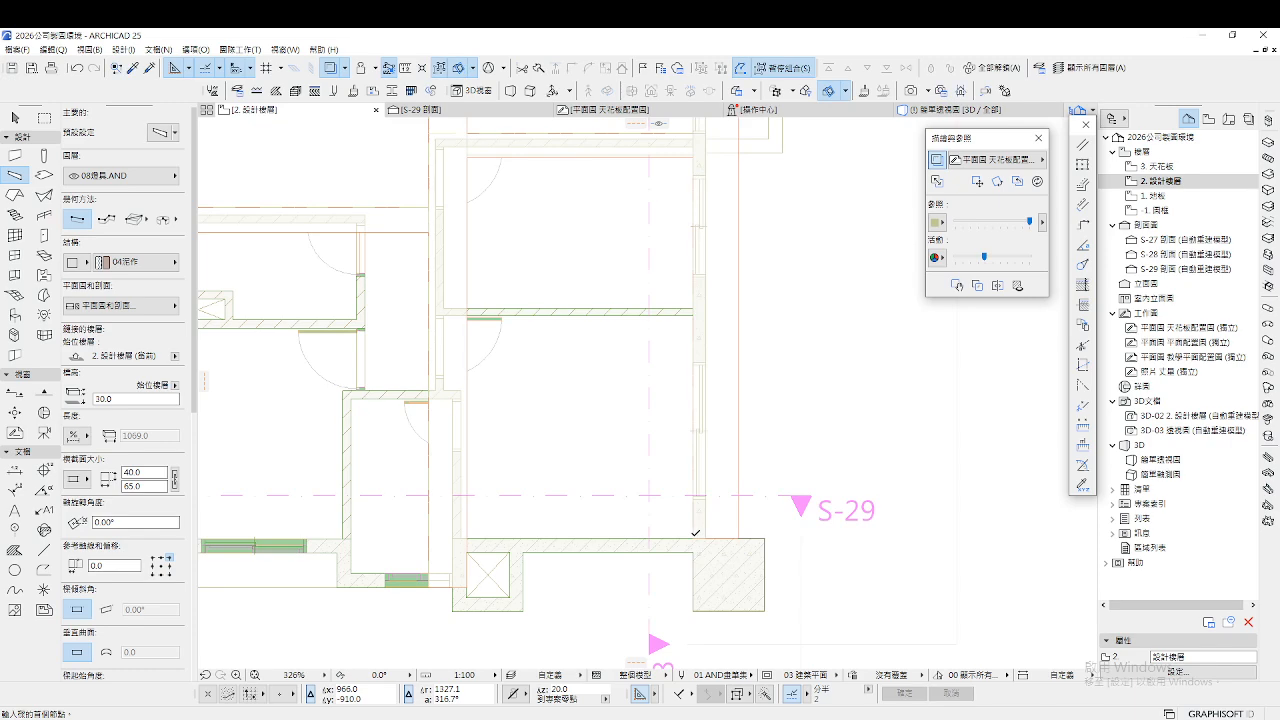
key(F3)
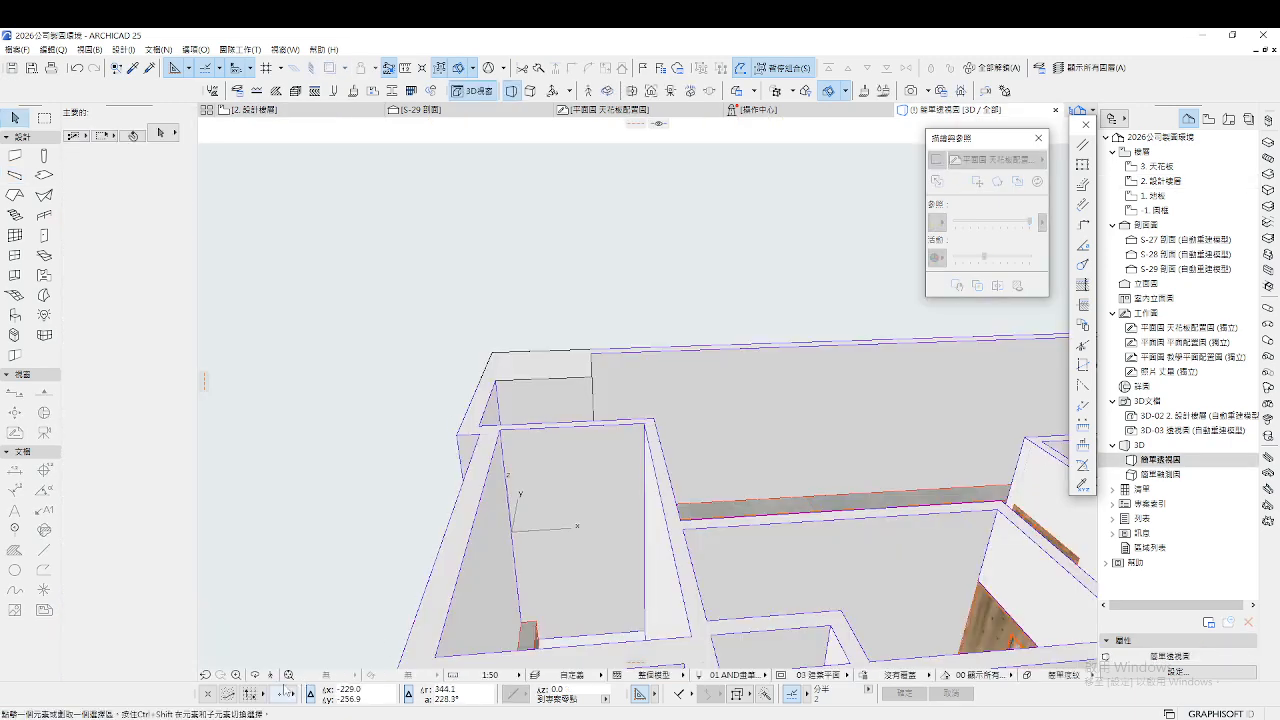
Fly through the 3D model to inspect the beams and windows, then return to the 2. 設計樓層 plan
click(270, 677)
key(w)
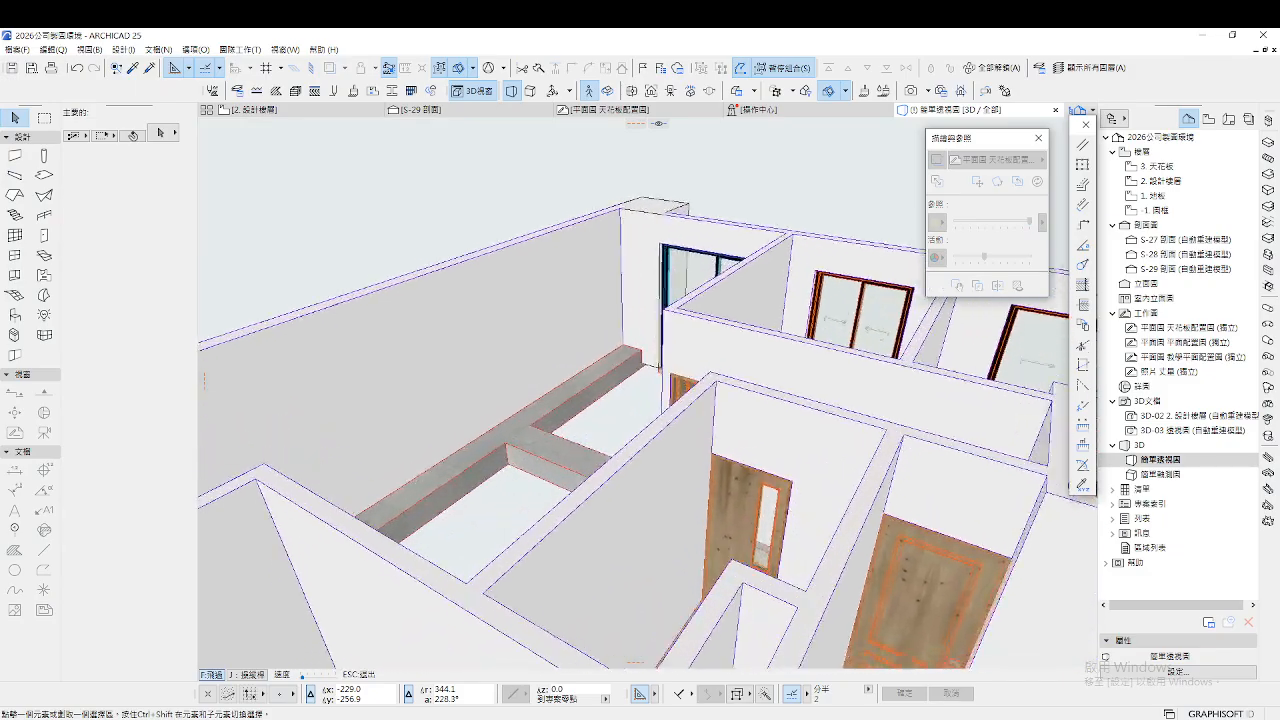
key(s)
key(d)
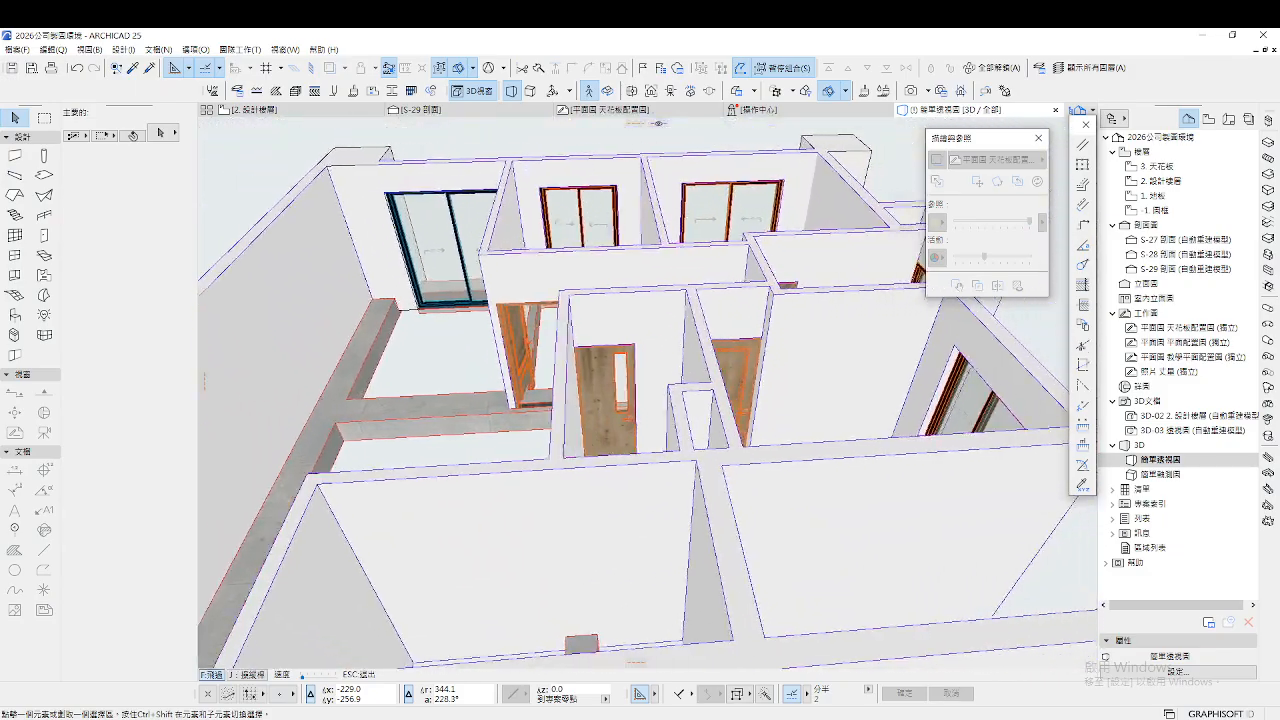
key(w)
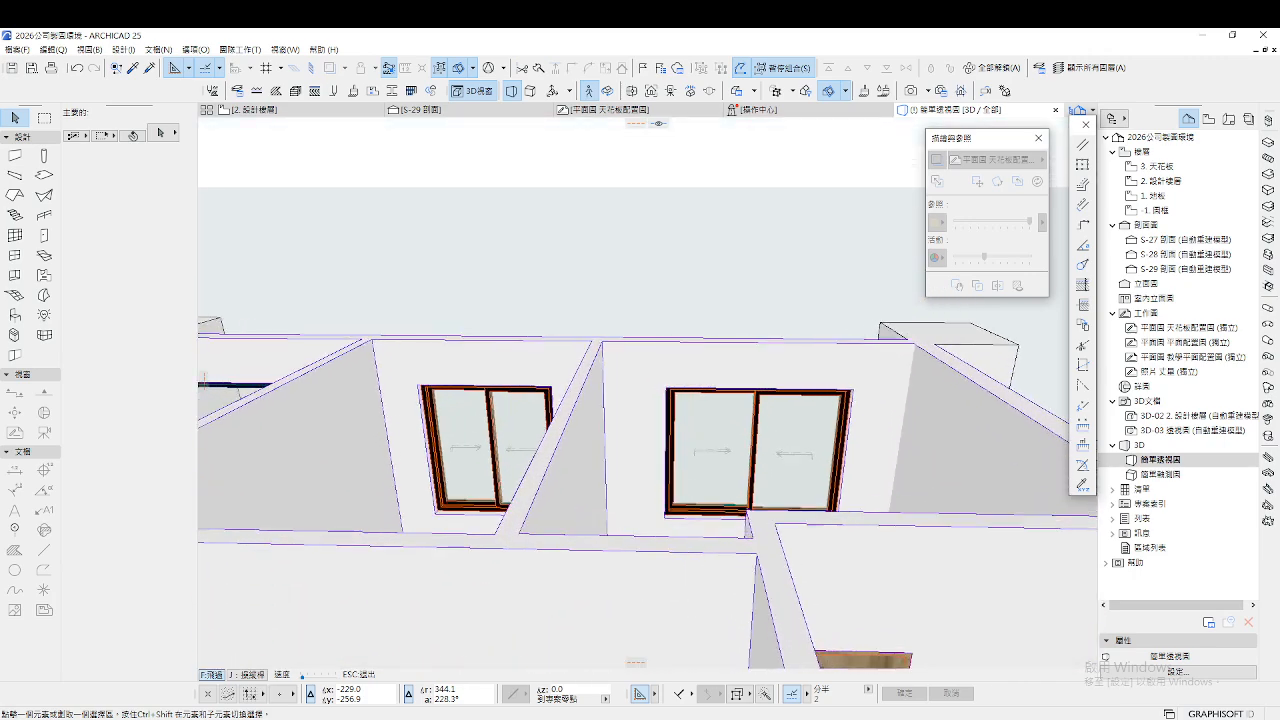
key(s)
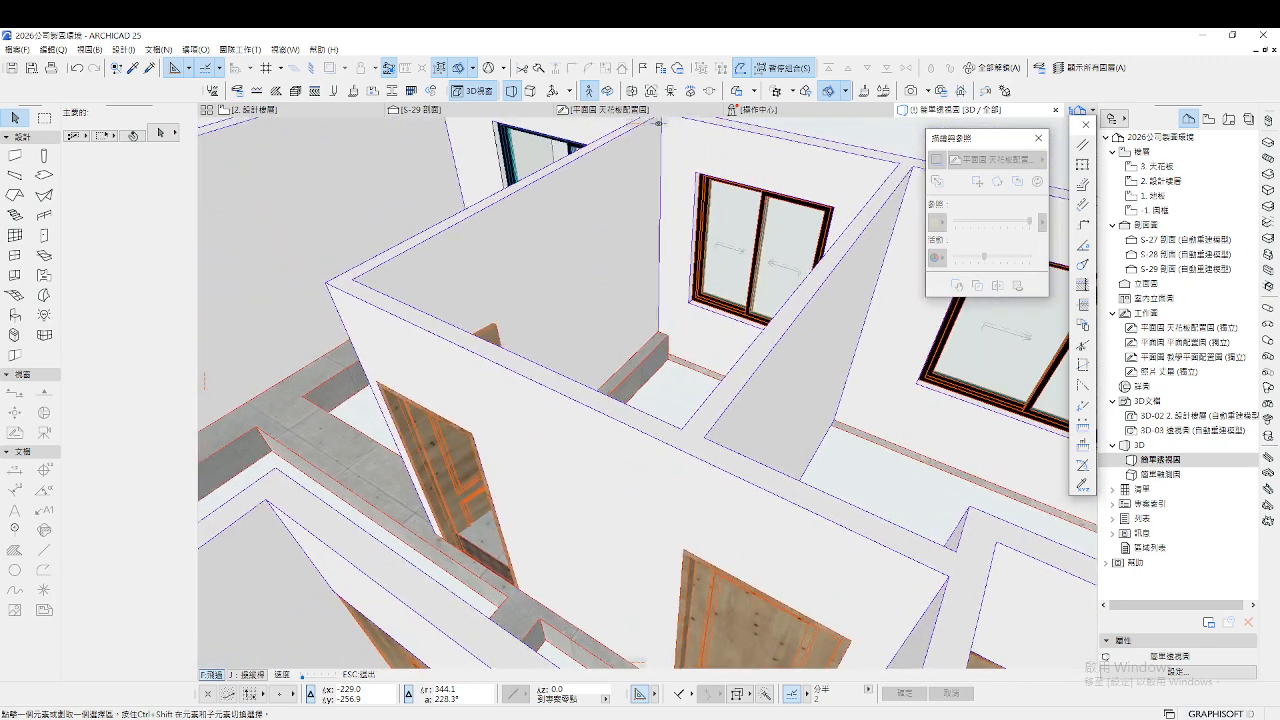
key(Escape)
key(F2)
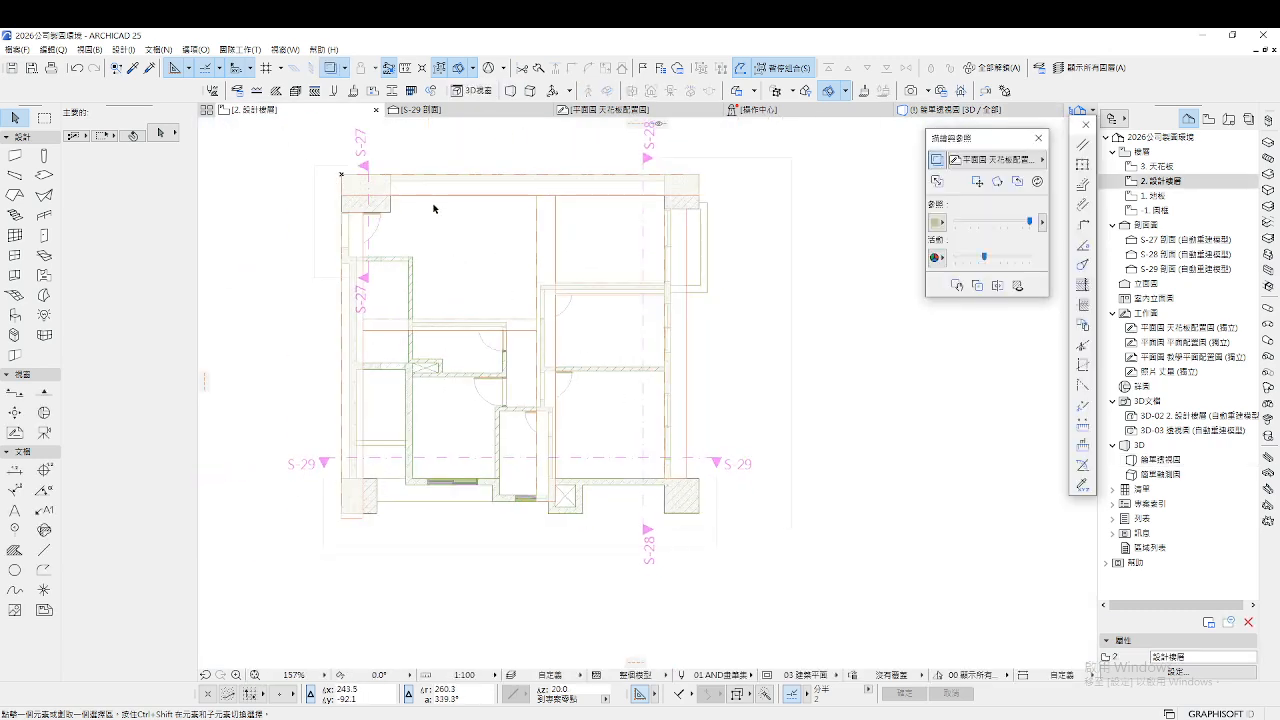
Draw a horizontal section line across the plan and open section S-30
click(15, 393)
scroll(555, 210, up, 2)
click(237, 237)
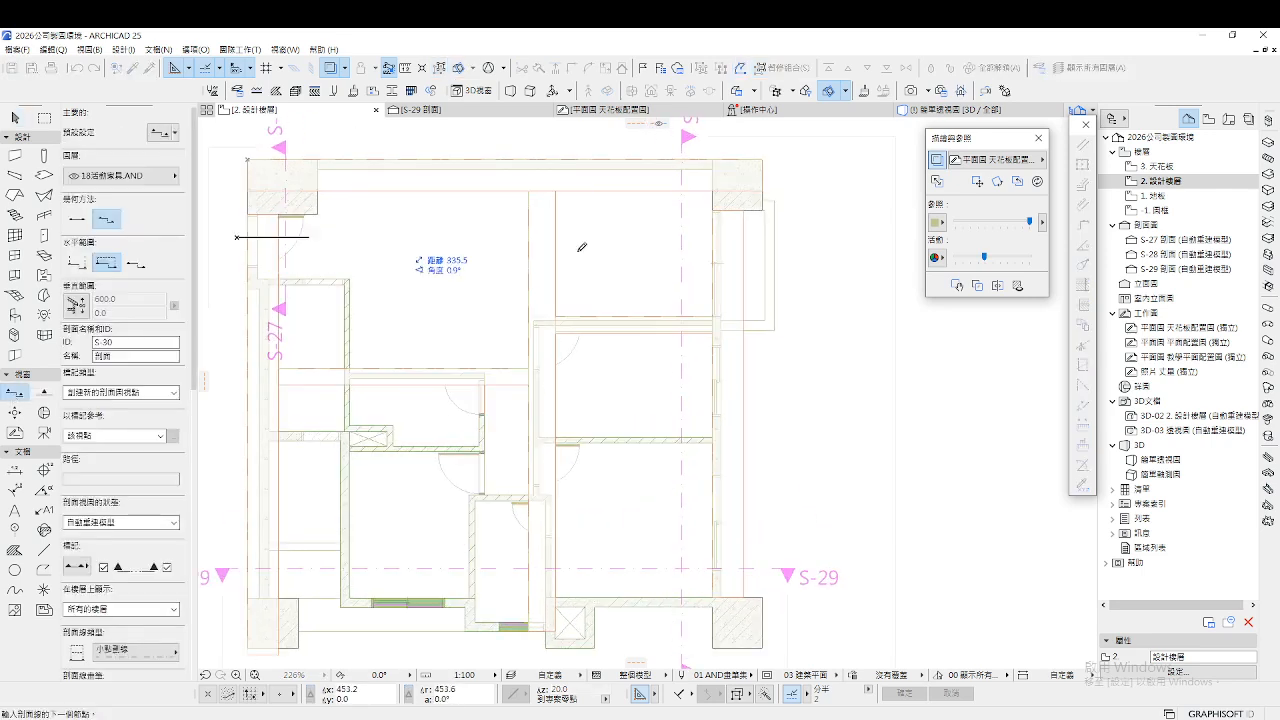
double_click(798, 237)
click(801, 224)
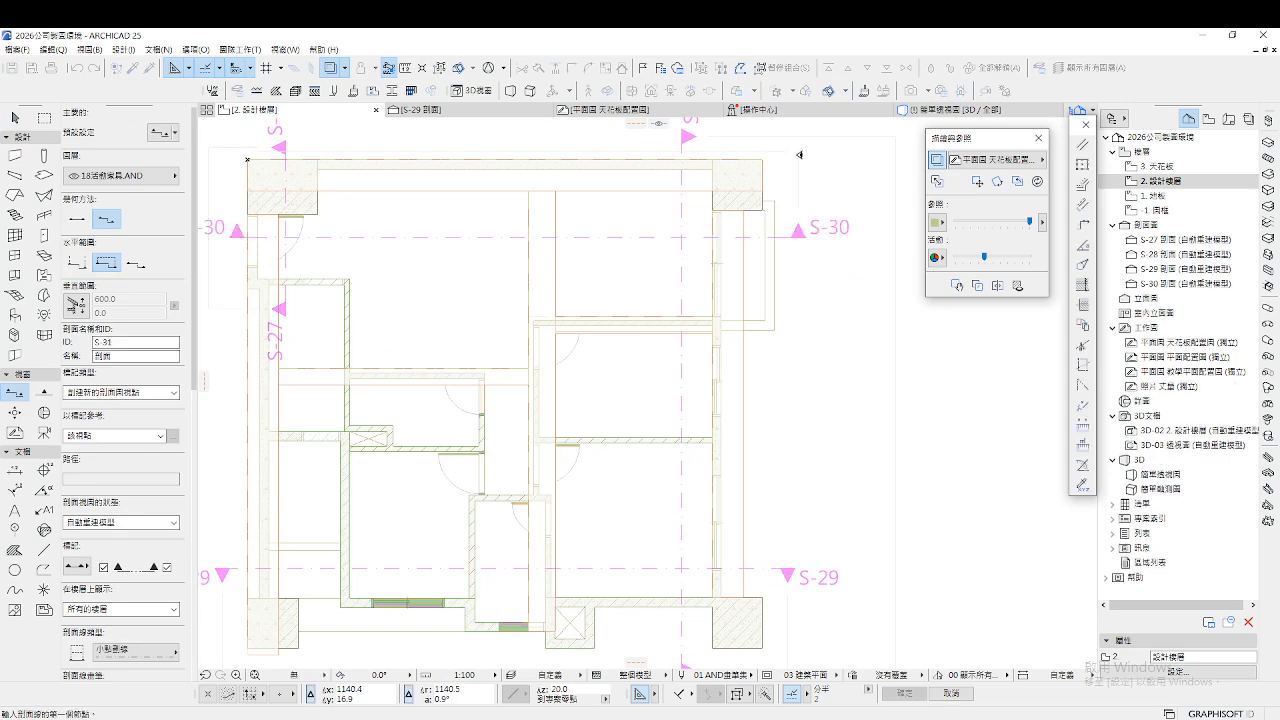
click(1172, 285)
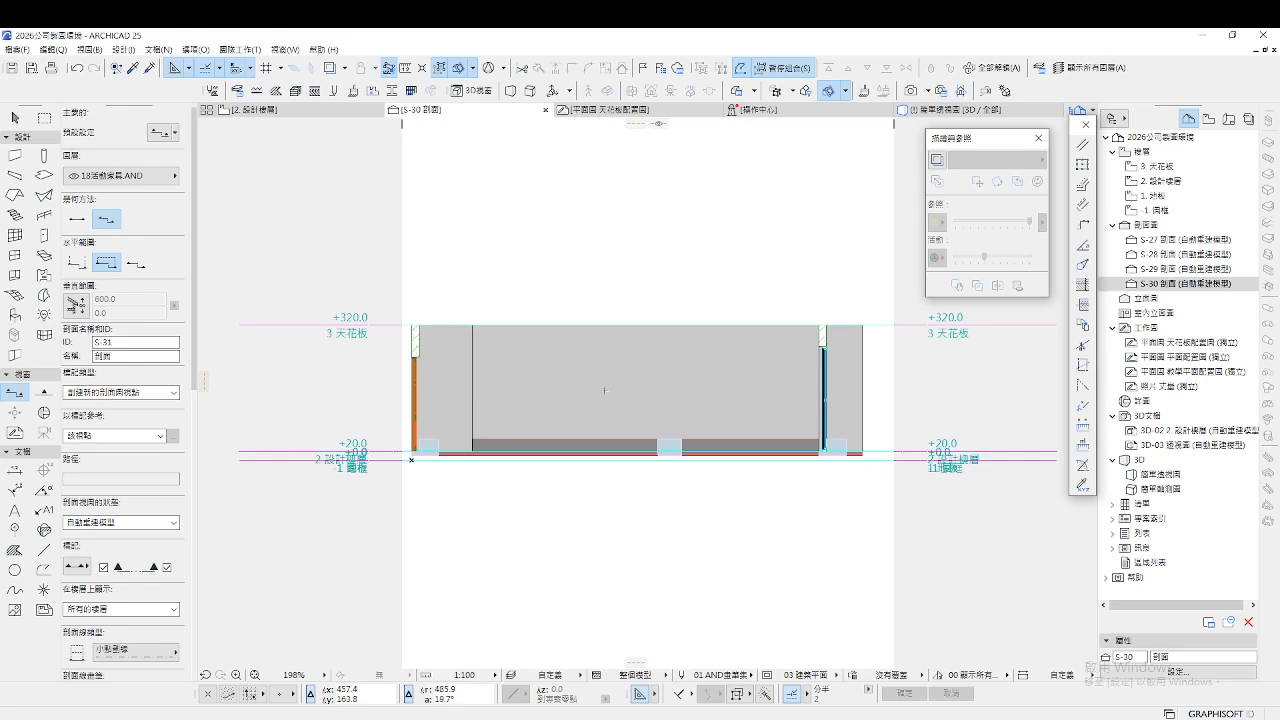
key(Escape)
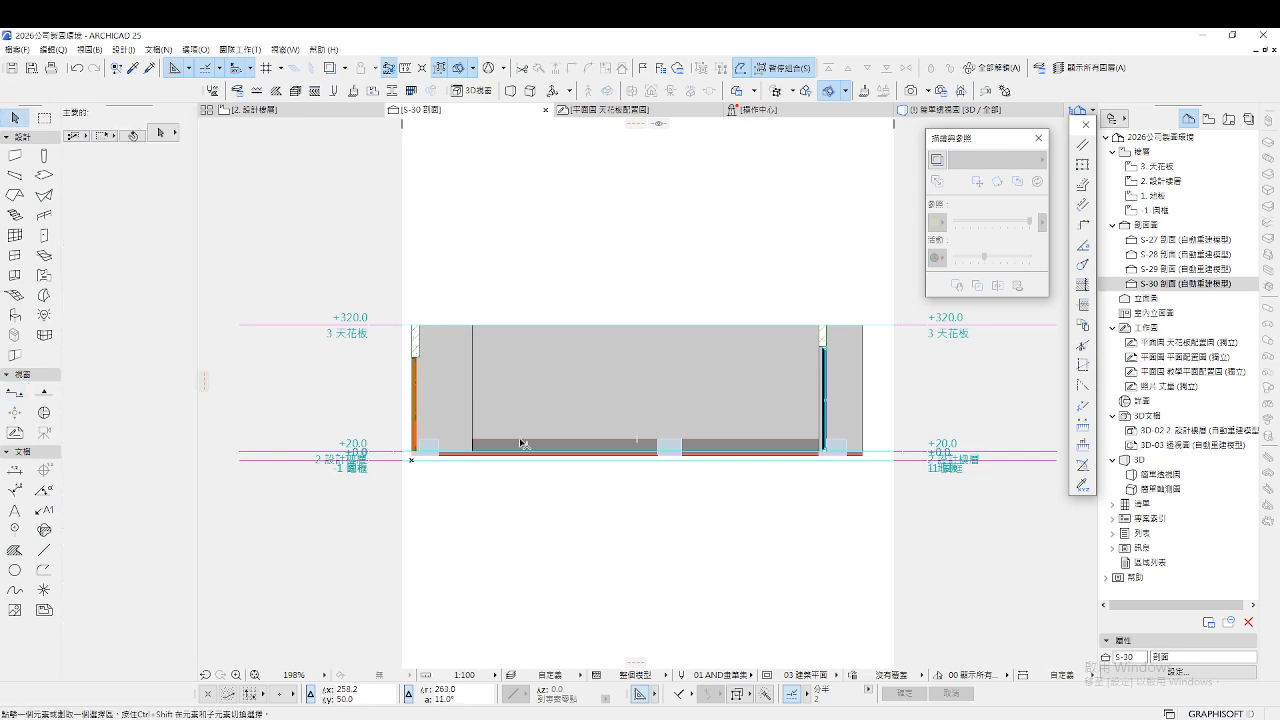
Raise the floor slab to the +320 ceiling level in section S-30
click(522, 443)
scroll(522, 440, up, 2)
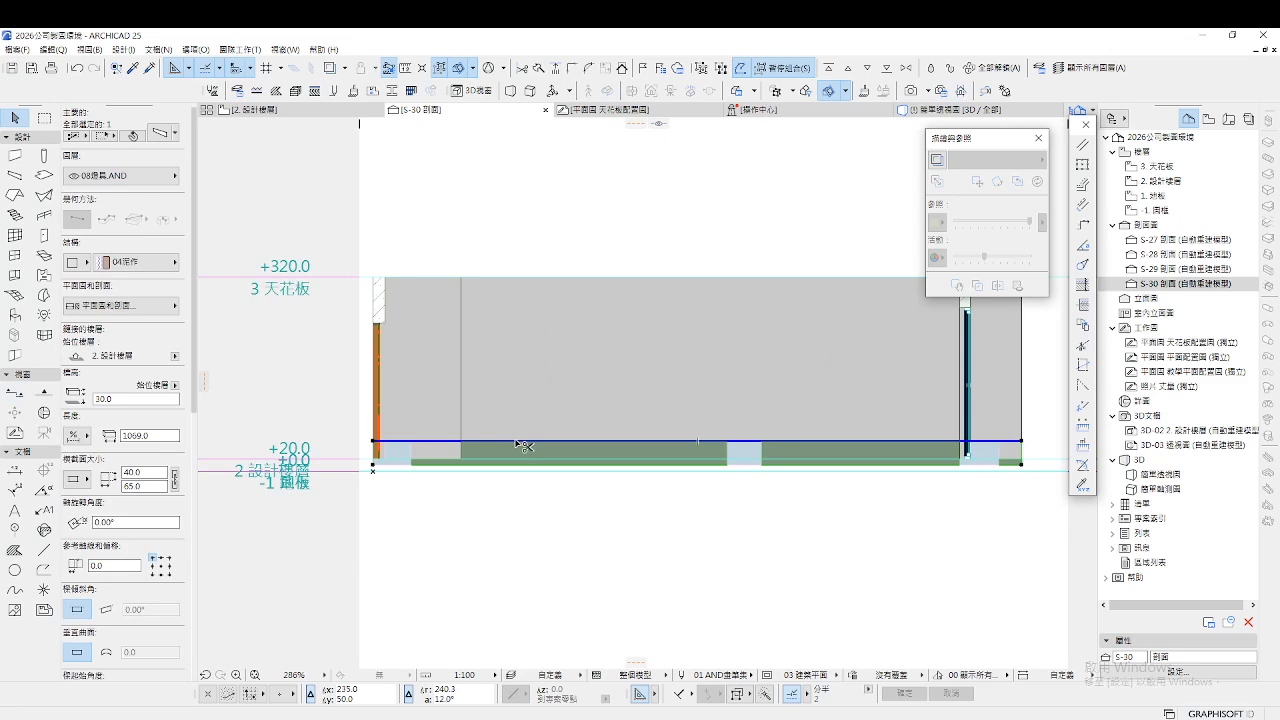
key(ctrl+d)
click(473, 442)
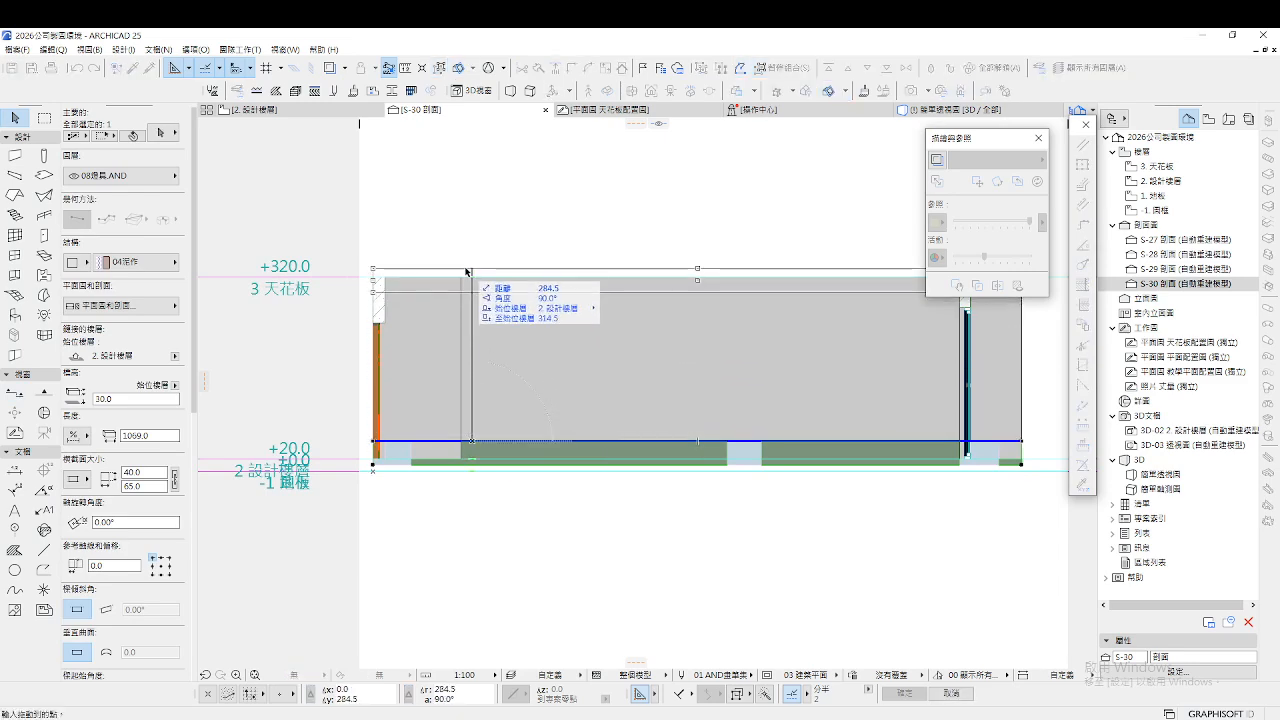
click(473, 277)
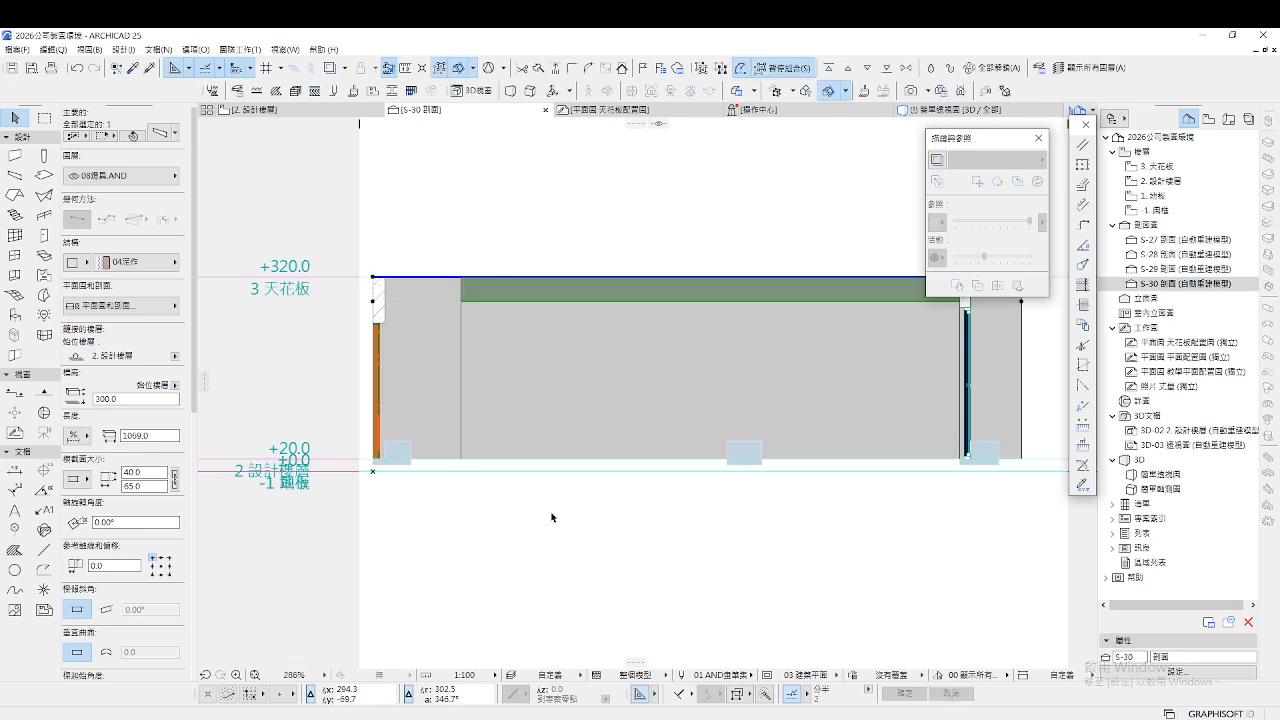
scroll(668, 520, down, 2)
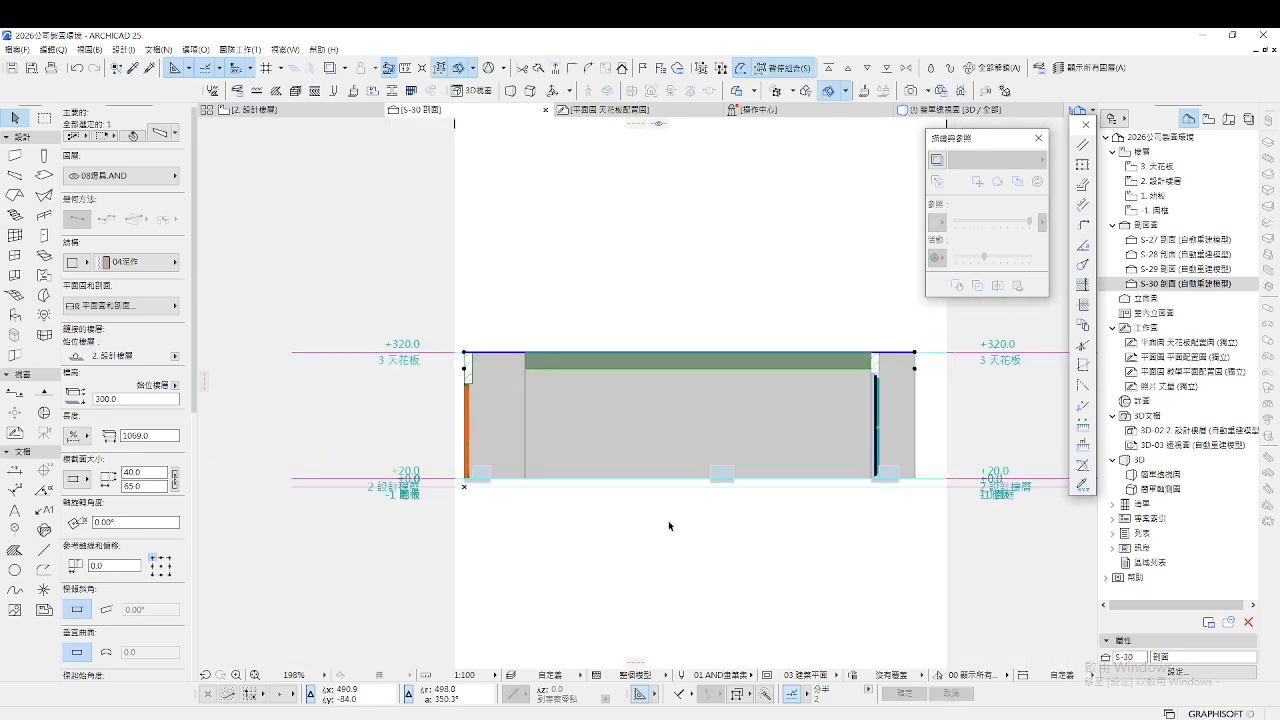
Lift the three beams up to the +320 ceiling line
click(489, 472)
shift+click(722, 473)
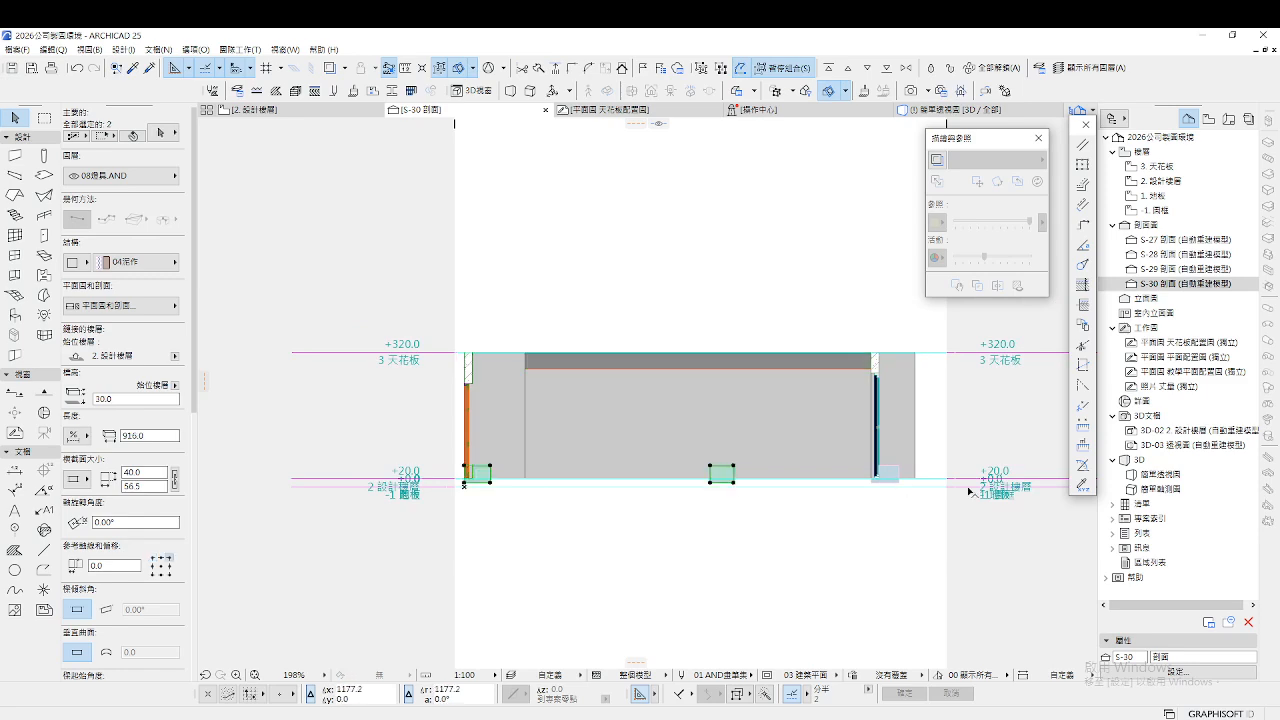
shift+click(897, 471)
key(ctrl+d)
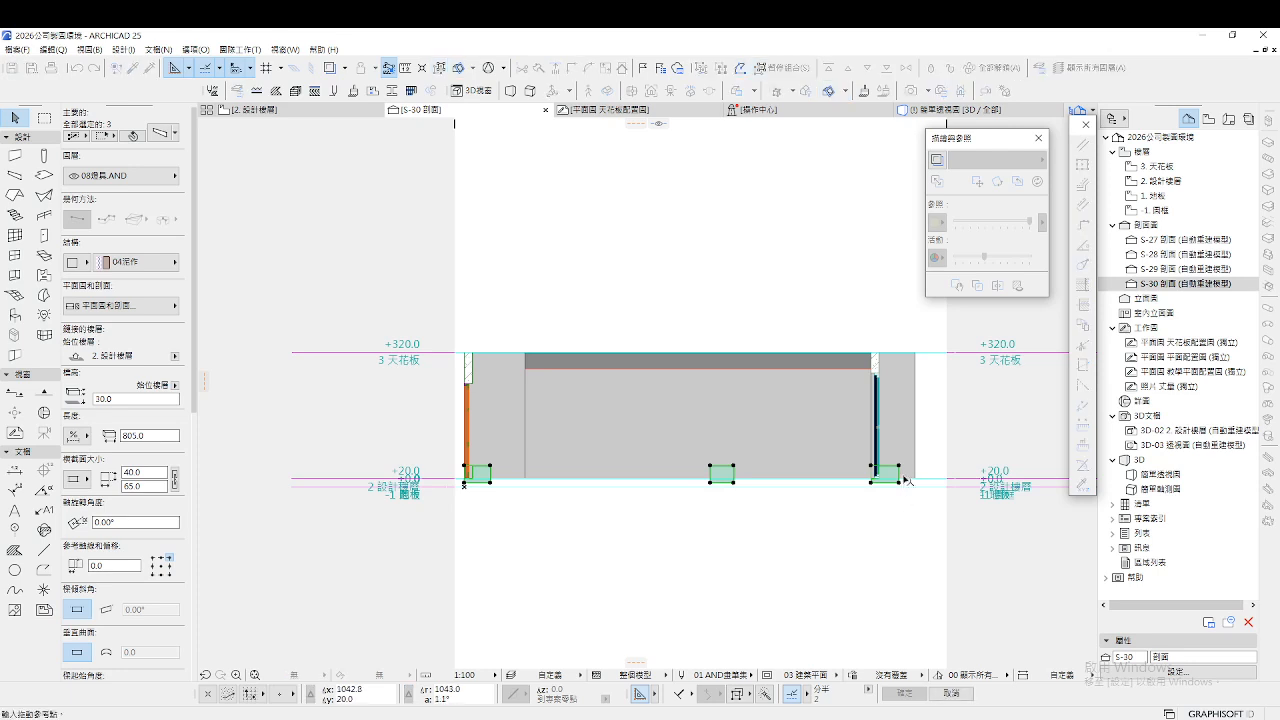
click(899, 467)
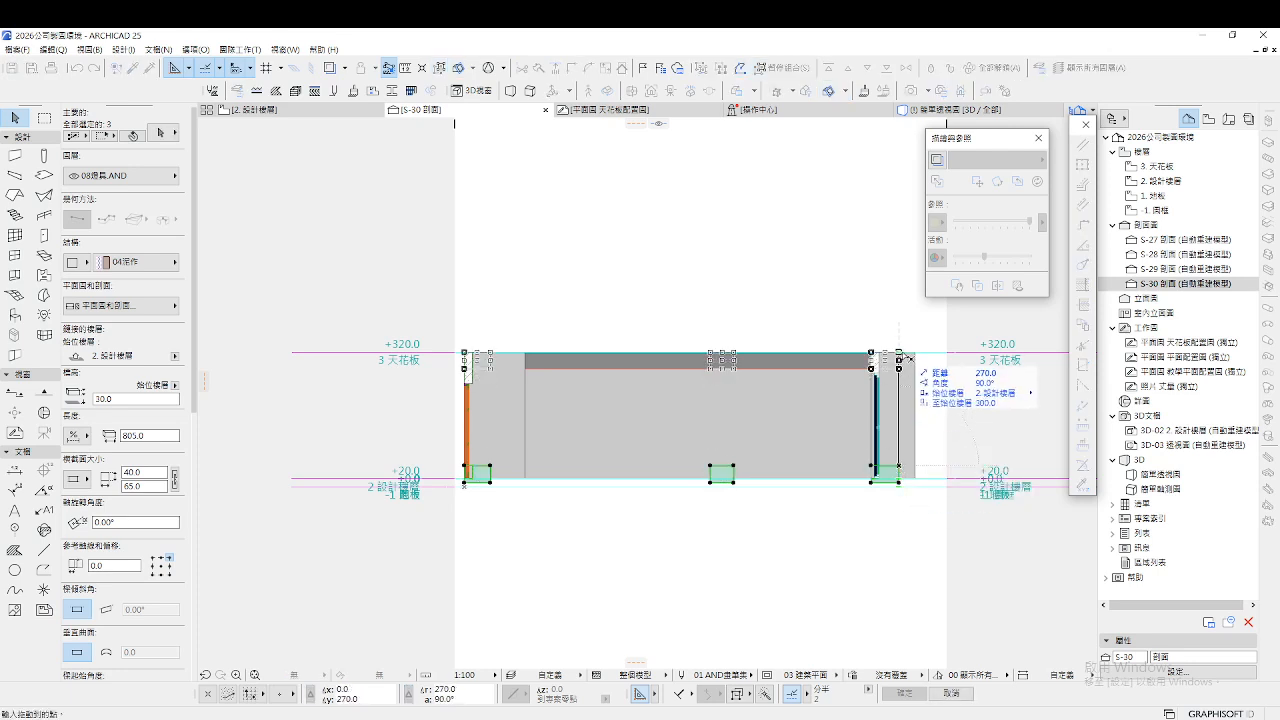
click(907, 357)
click(750, 520)
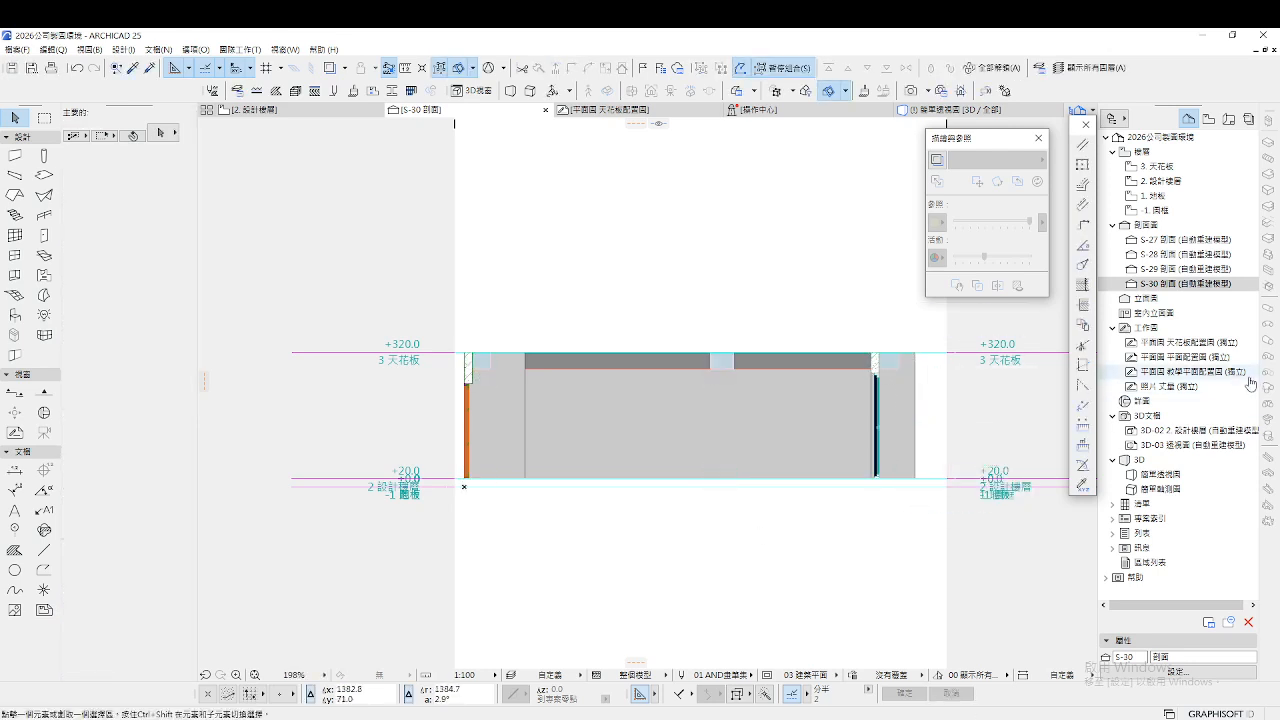
Check the ceiling layout plan, then return to the S-30 section
double_click(1213, 345)
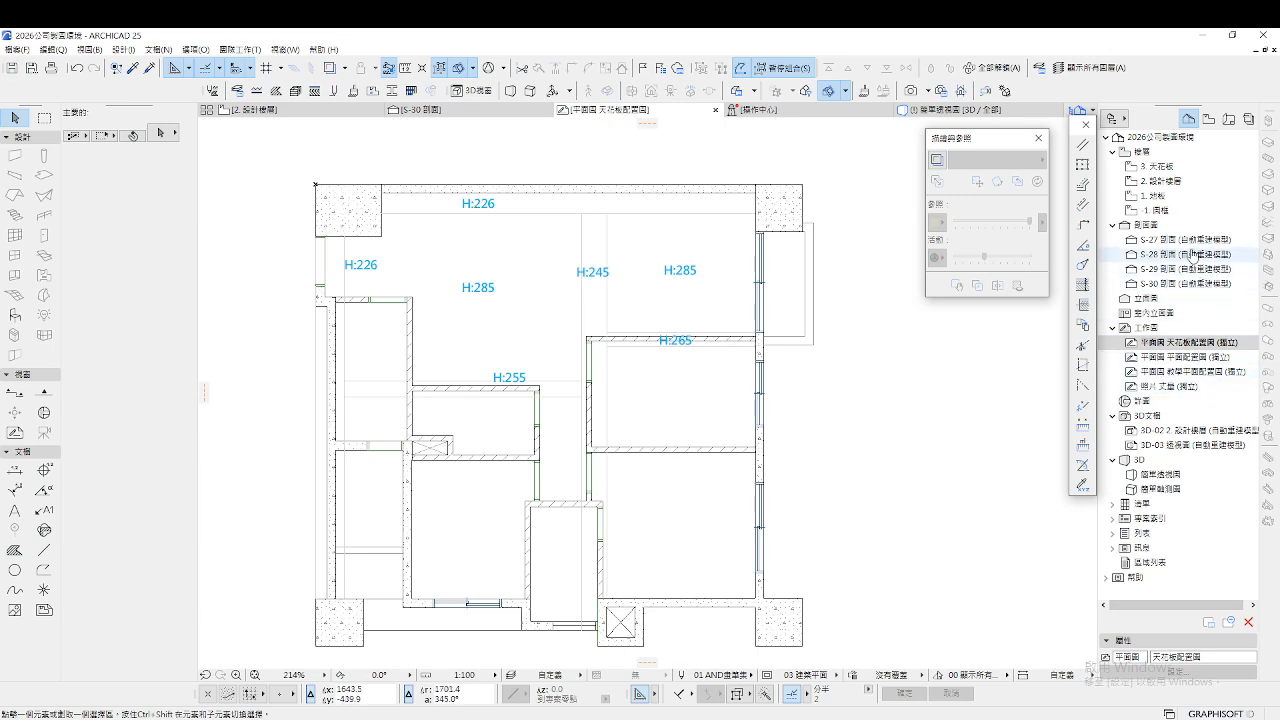
double_click(1188, 285)
scroll(580, 440, up, 5)
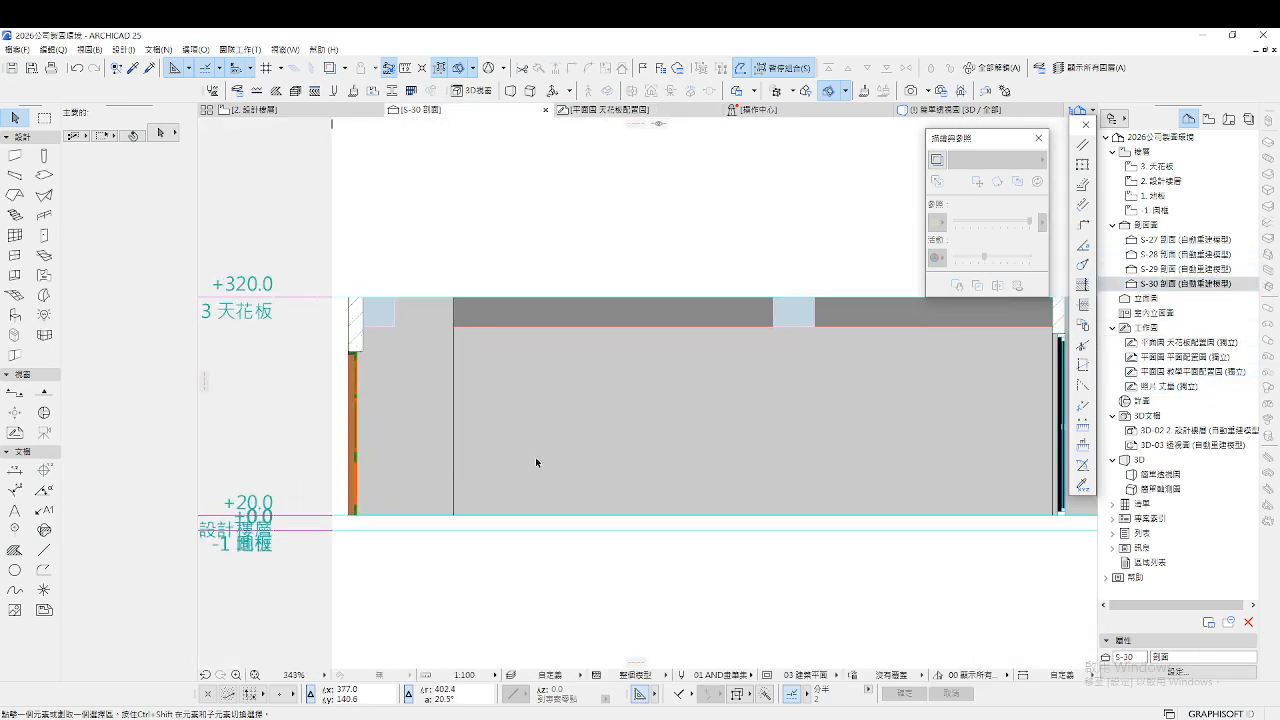
scroll(440, 505, up, 1)
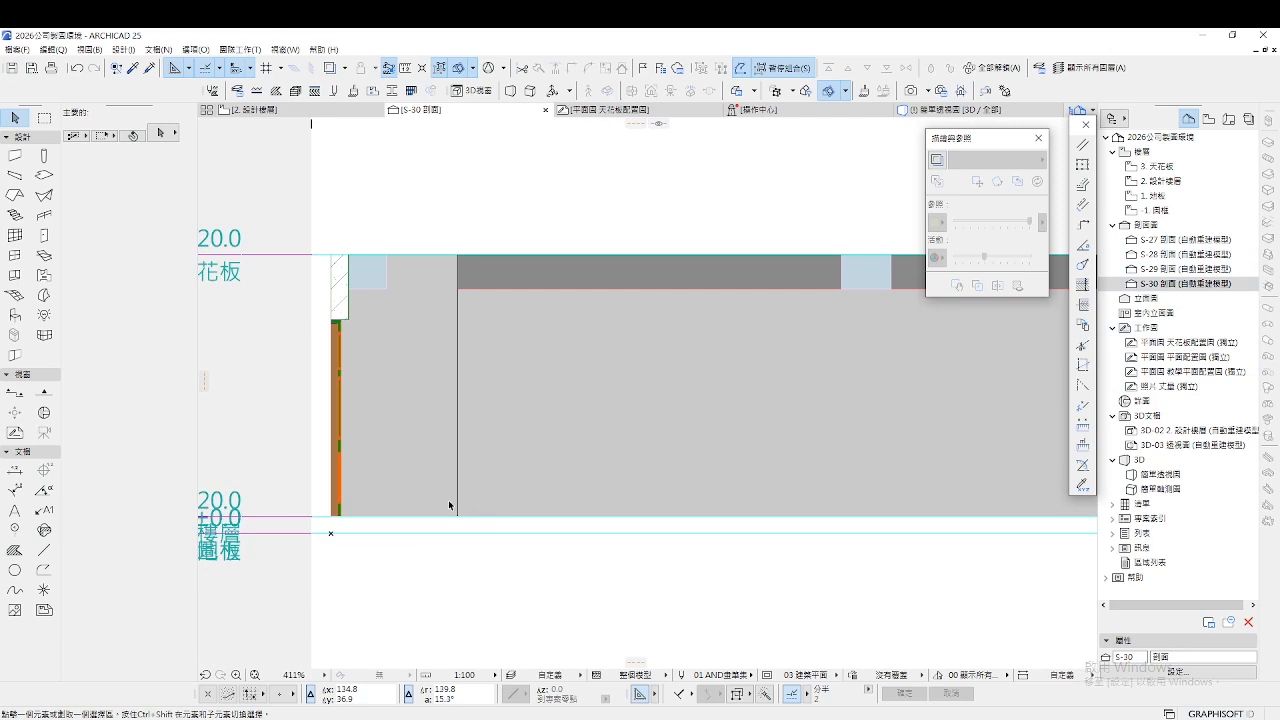
Draw an L-shaped guide line, 22 long vertically from floor level, then across horizontally
click(43, 550)
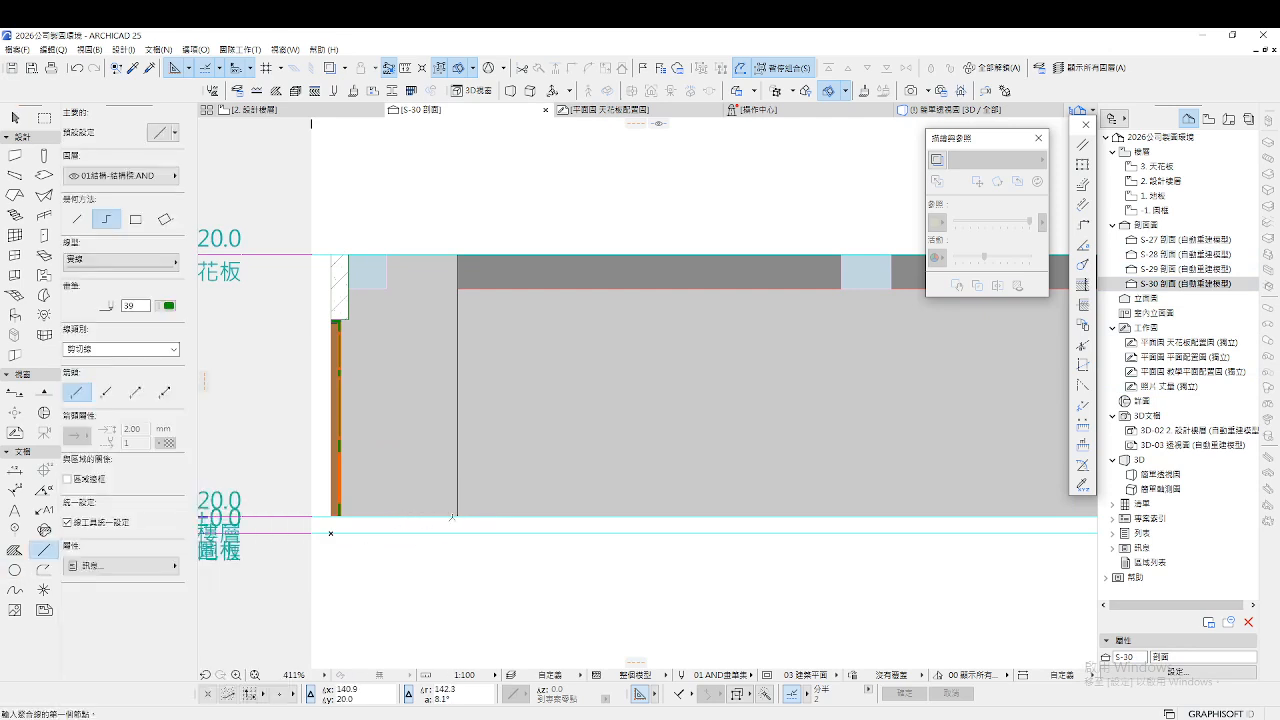
click(438, 517)
key(Tab)
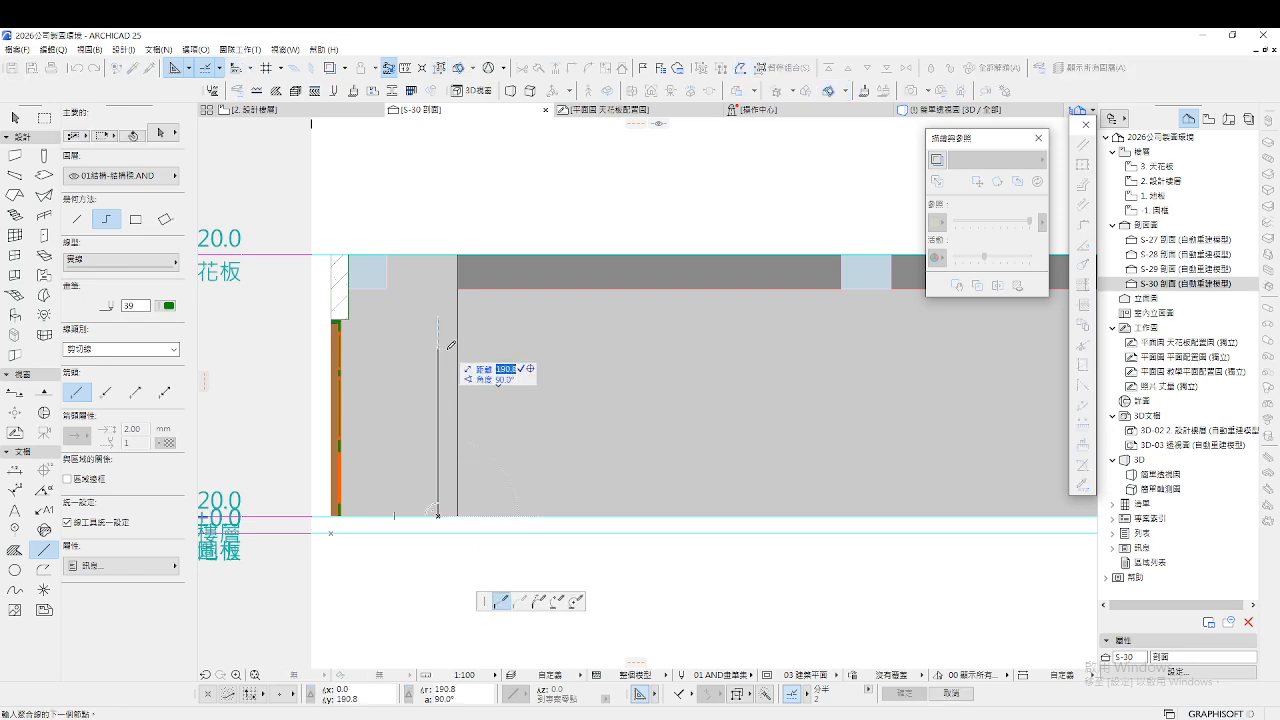
key(Return)
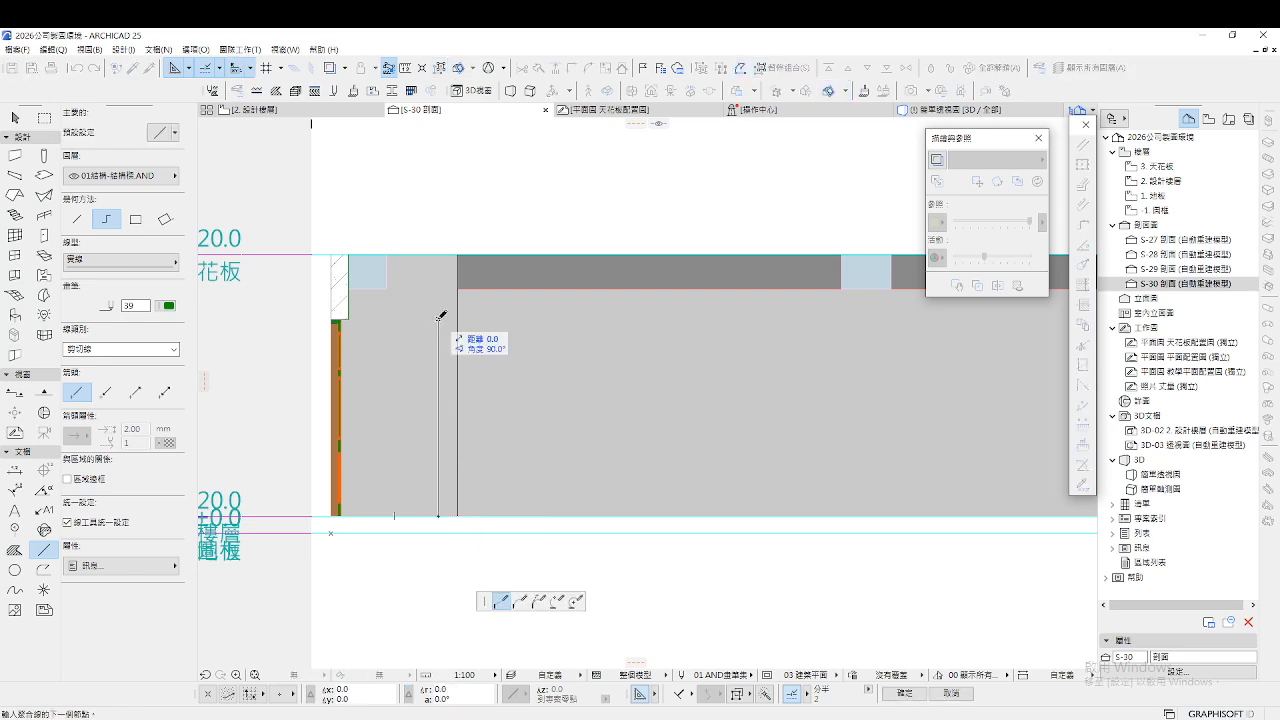
double_click(584, 319)
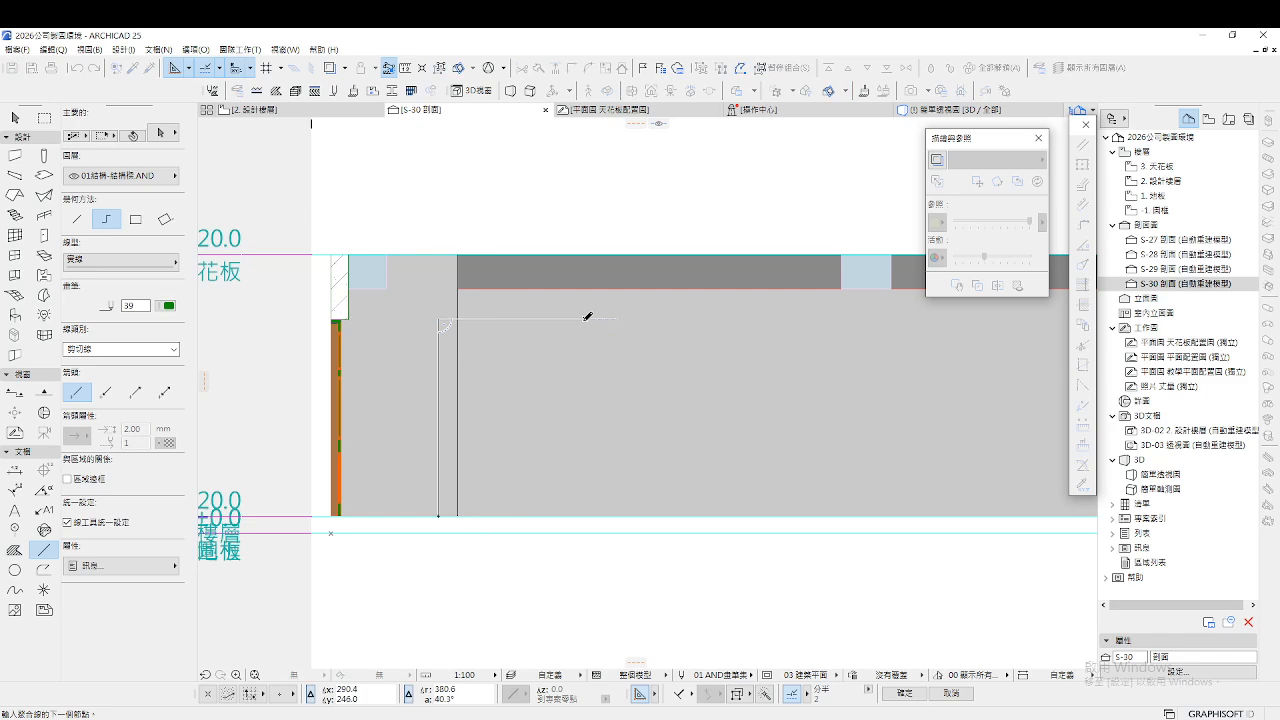
key(Escape)
Stretch the ceiling beam's bottom edge down to the new guide line
click(502, 287)
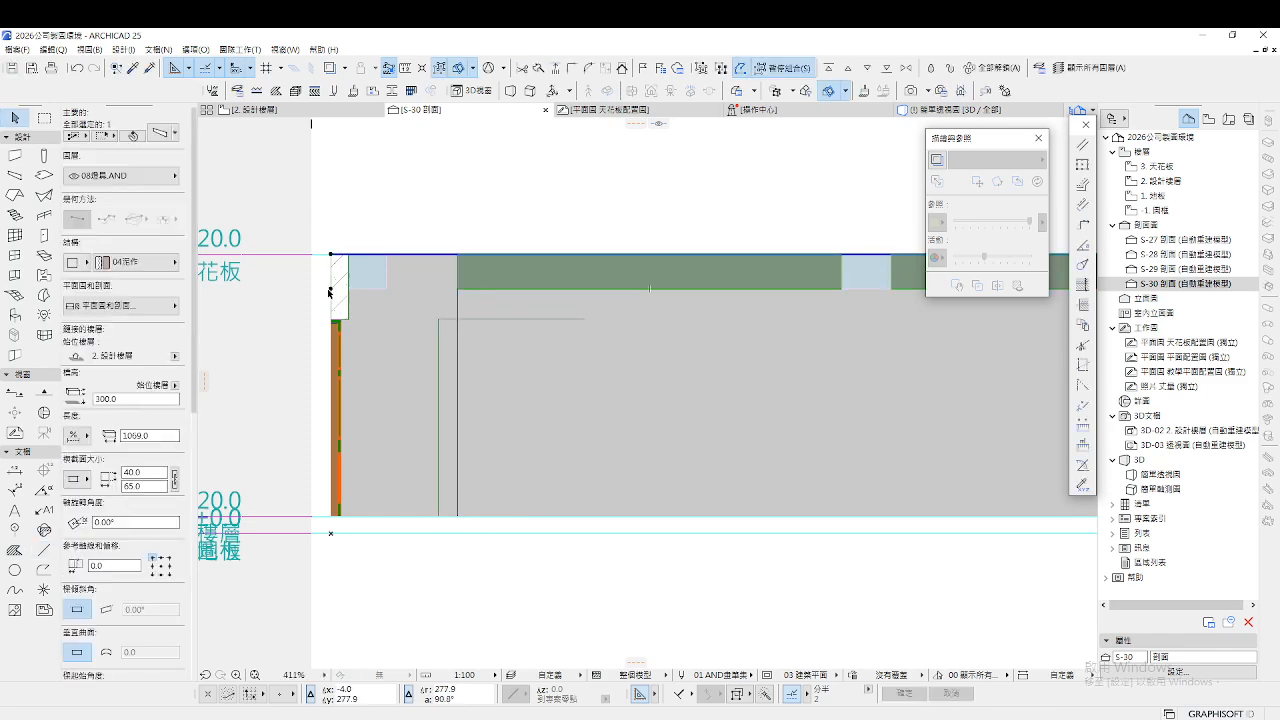
click(333, 290)
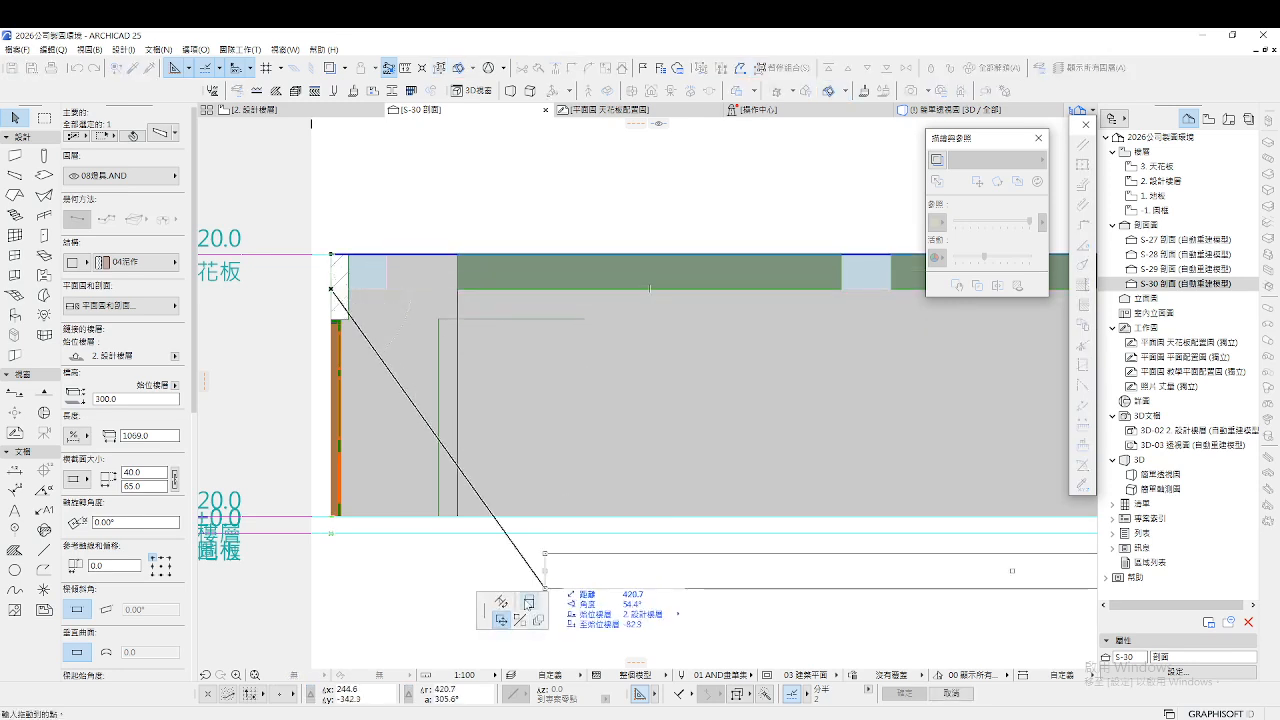
click(452, 318)
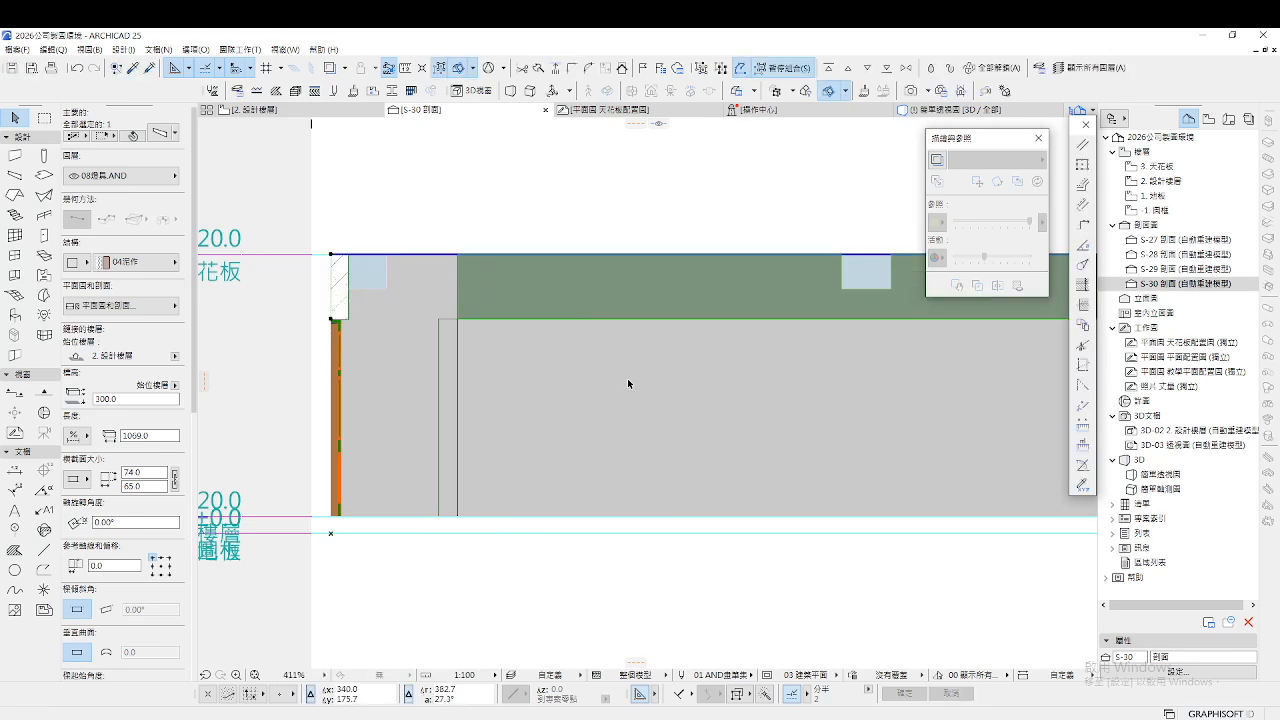
click(603, 389)
scroll(515, 376, down, 5)
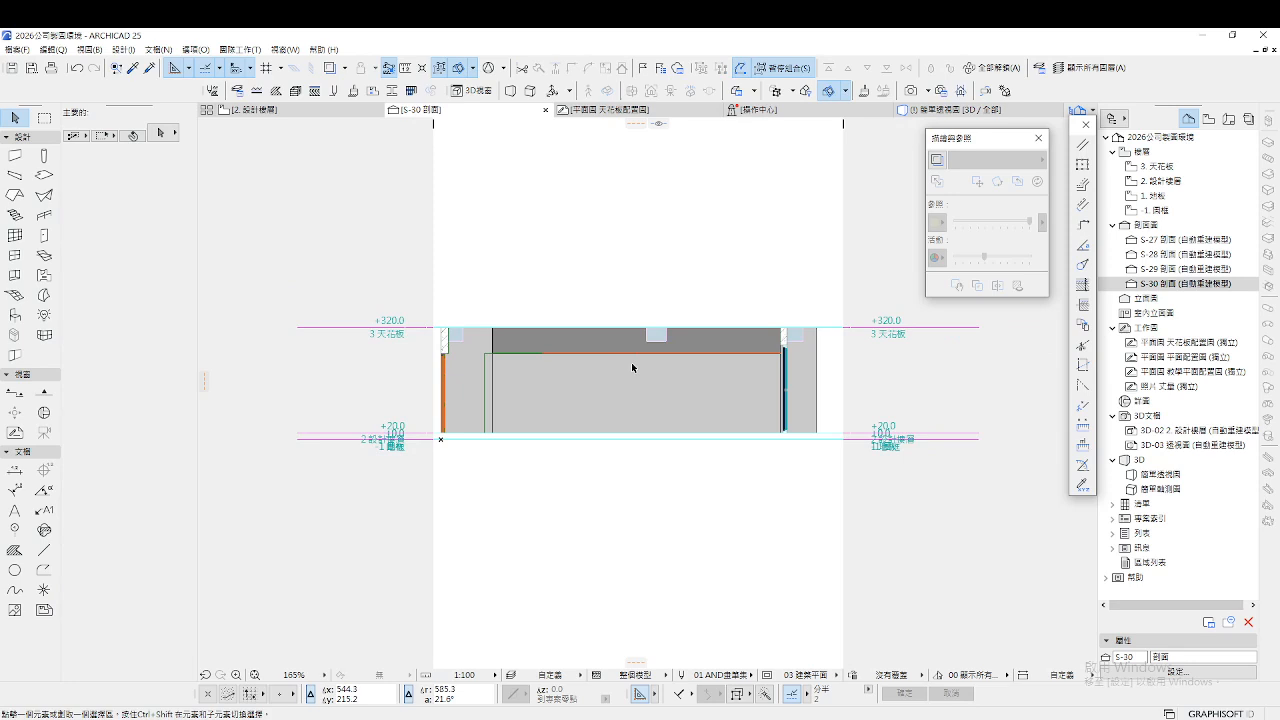
Stretch the small beam at the wall top down to 74.0, then reopen the ceiling layout plan
click(460, 345)
scroll(462, 350, up, 5)
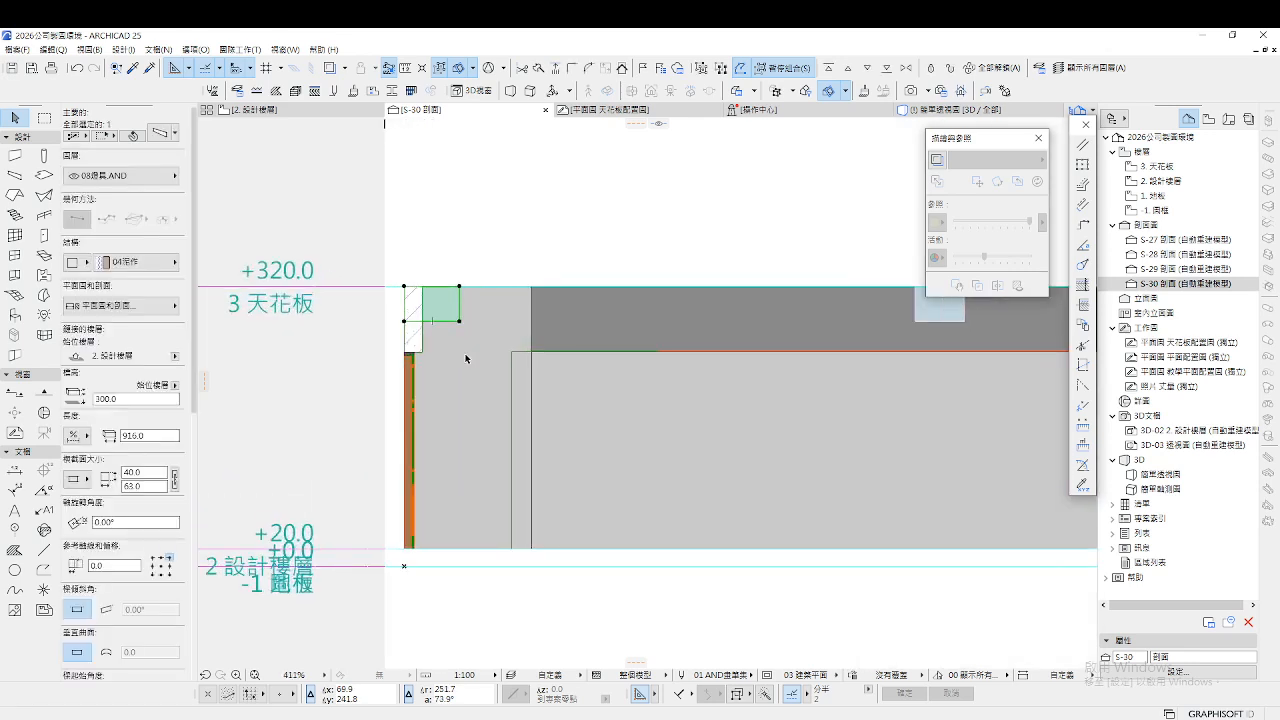
click(460, 322)
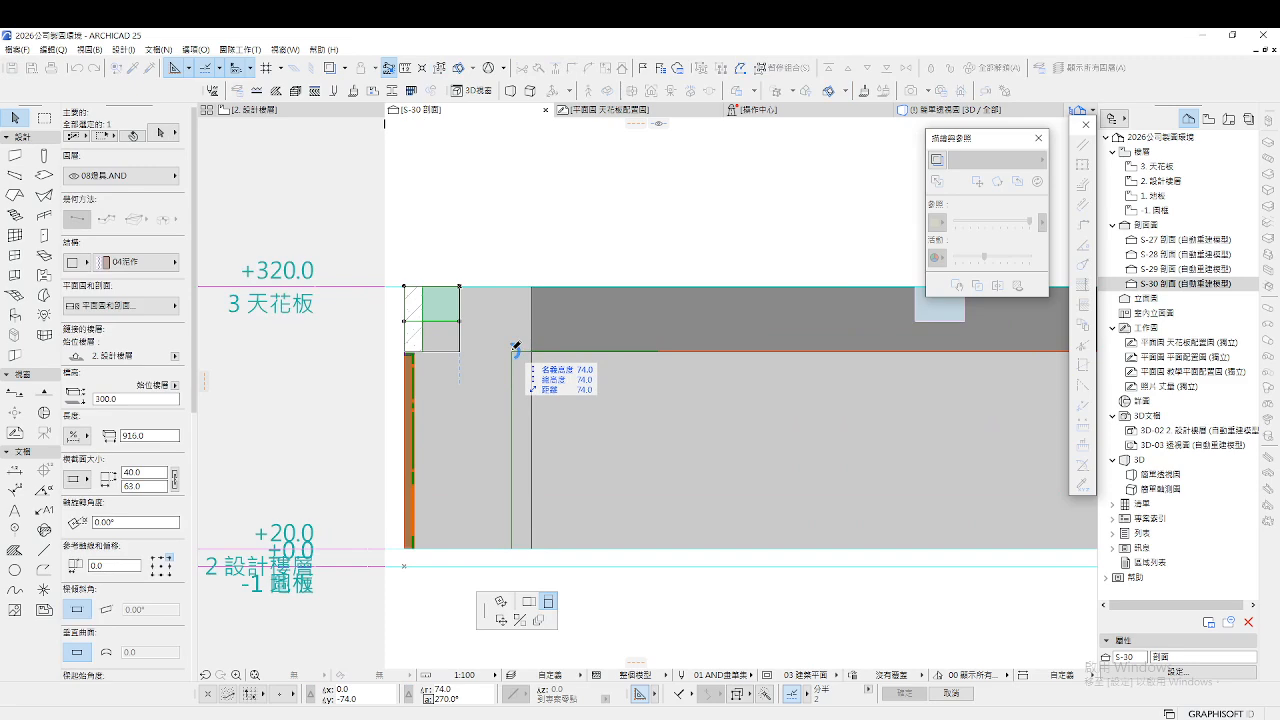
click(516, 347)
scroll(421, 348, up, 8)
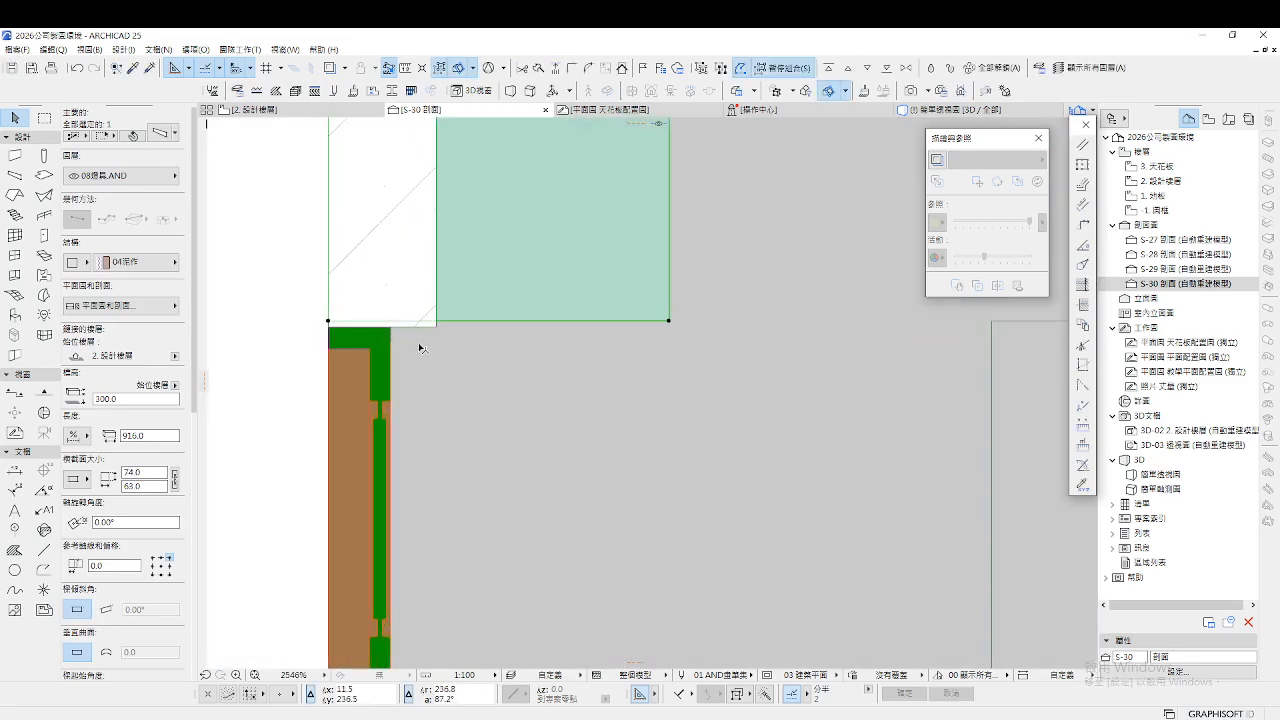
scroll(420, 348, down, 8)
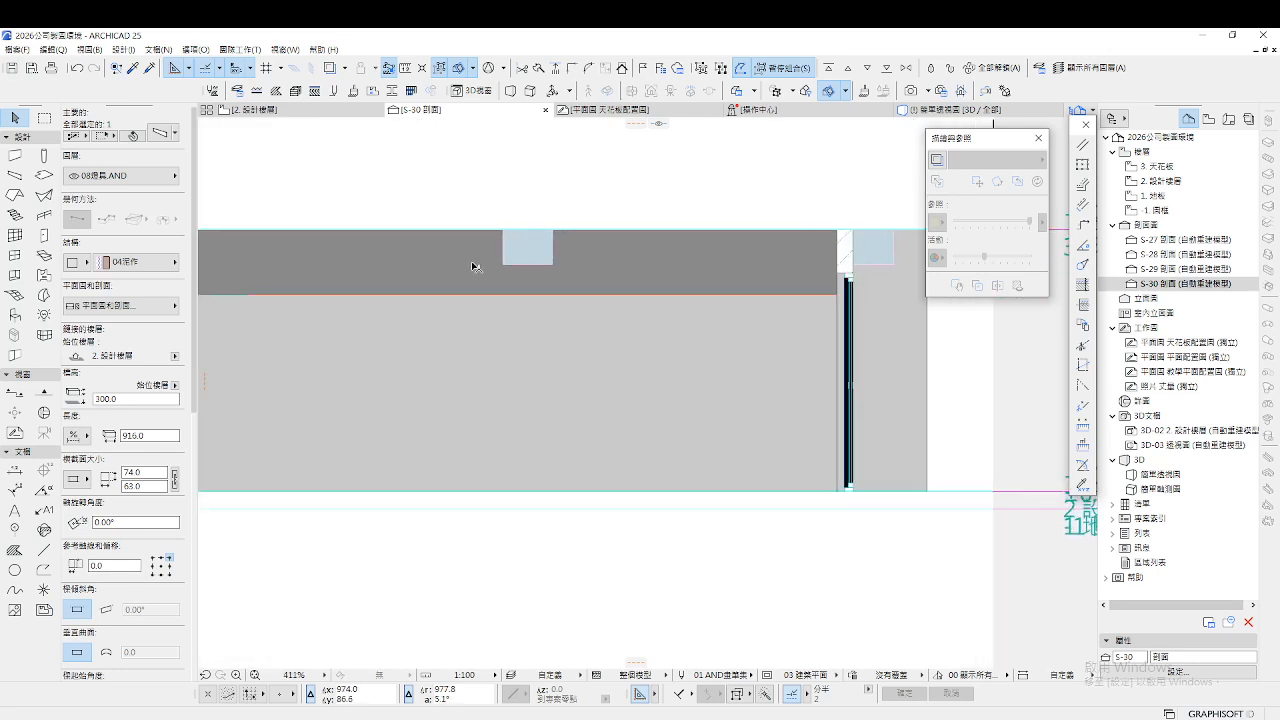
key(Escape)
scroll(552, 340, down, 3)
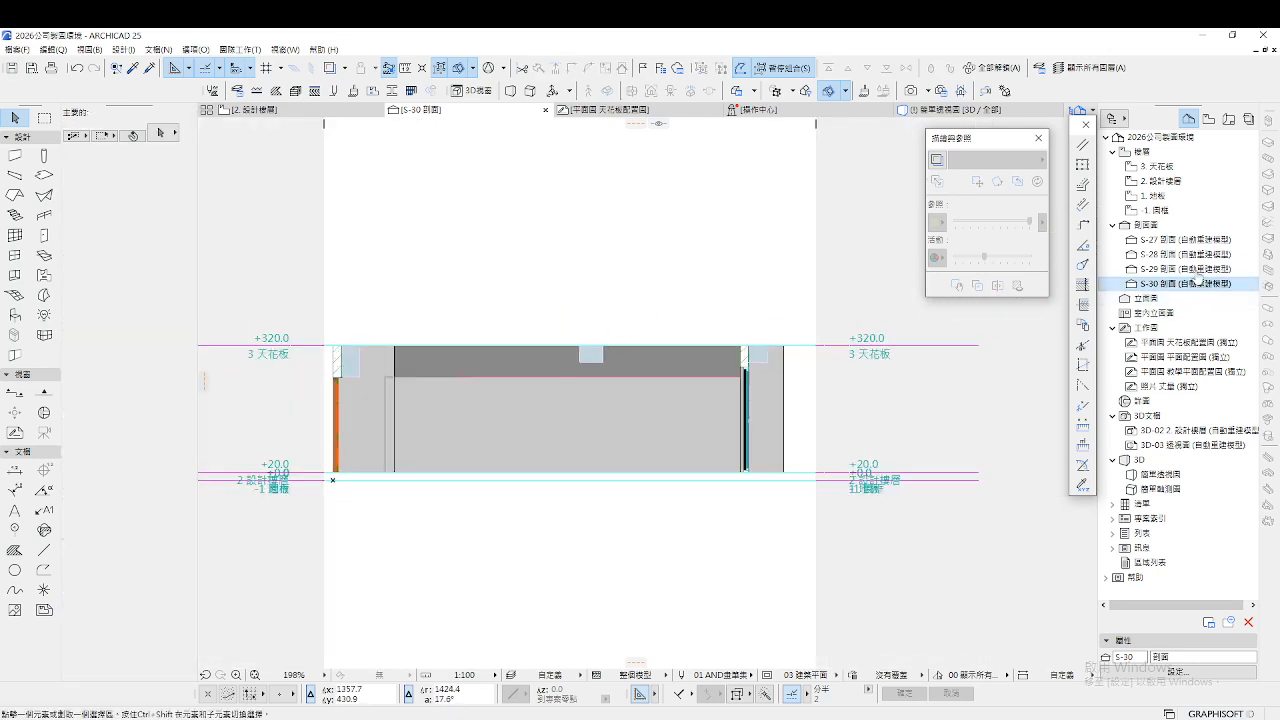
double_click(1170, 342)
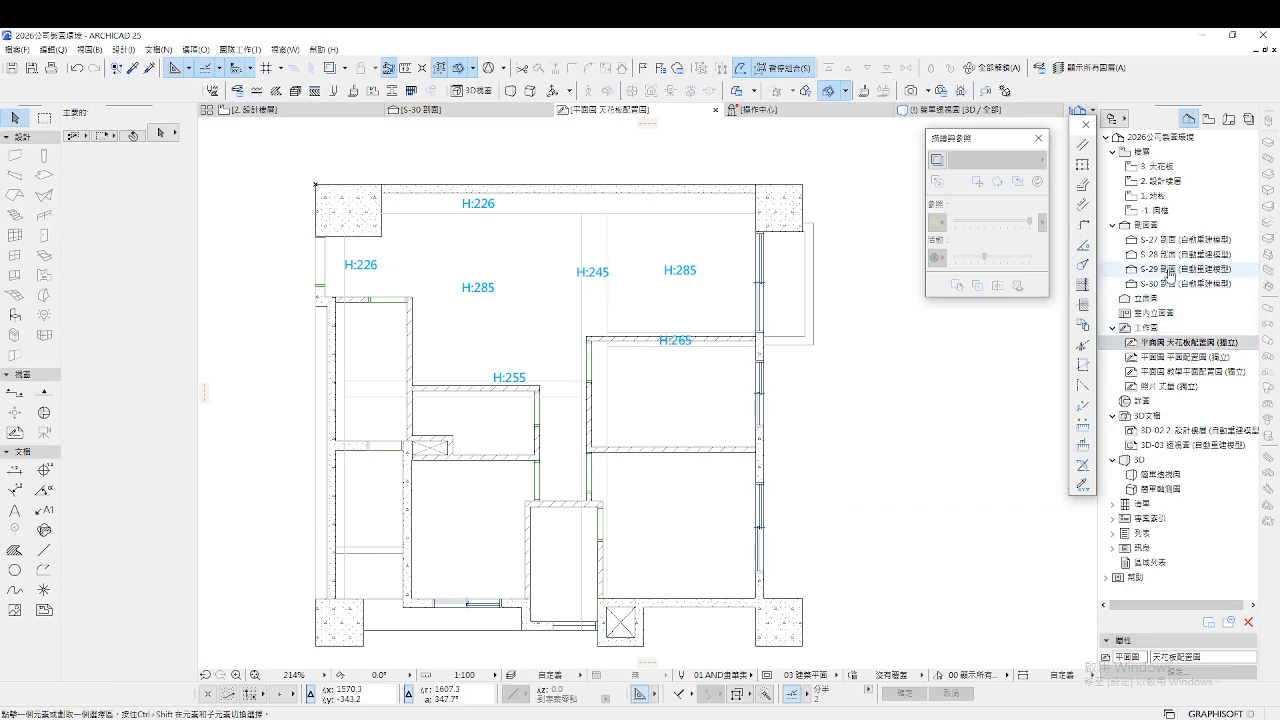
Back in S-30, draw another L-shaped guide line from the section's base up and across
double_click(1170, 283)
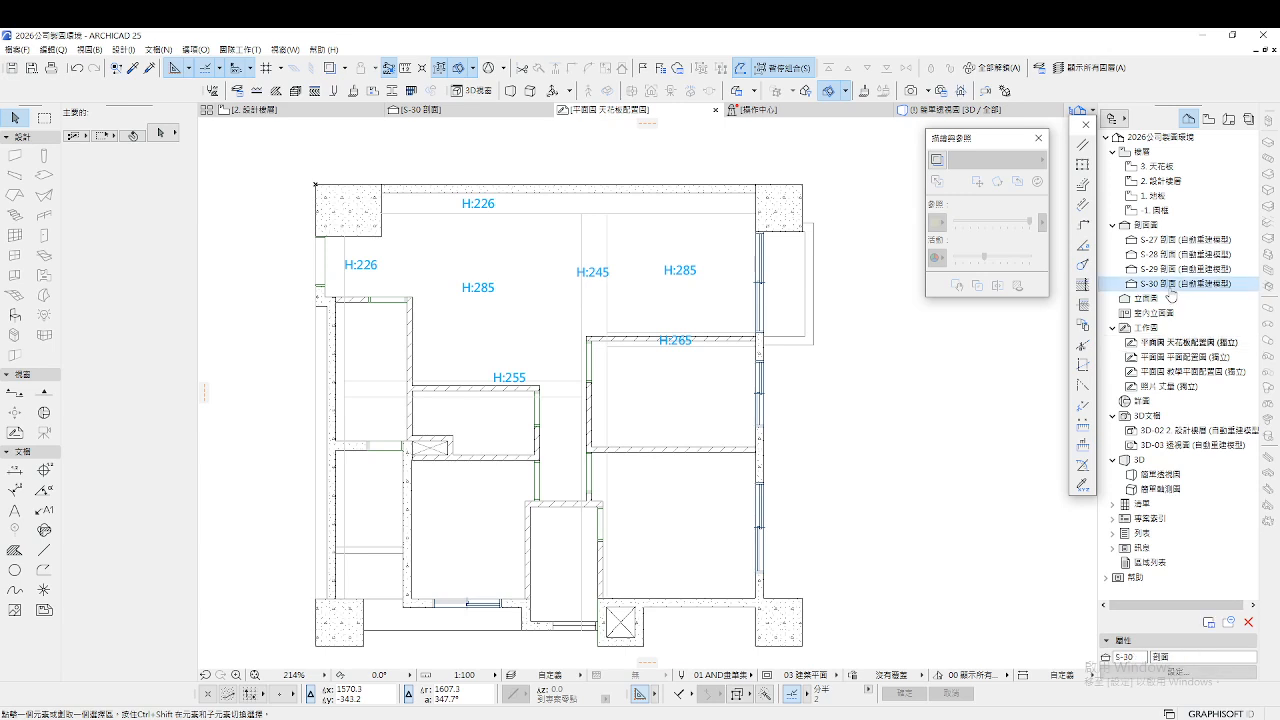
click(43, 549)
click(476, 500)
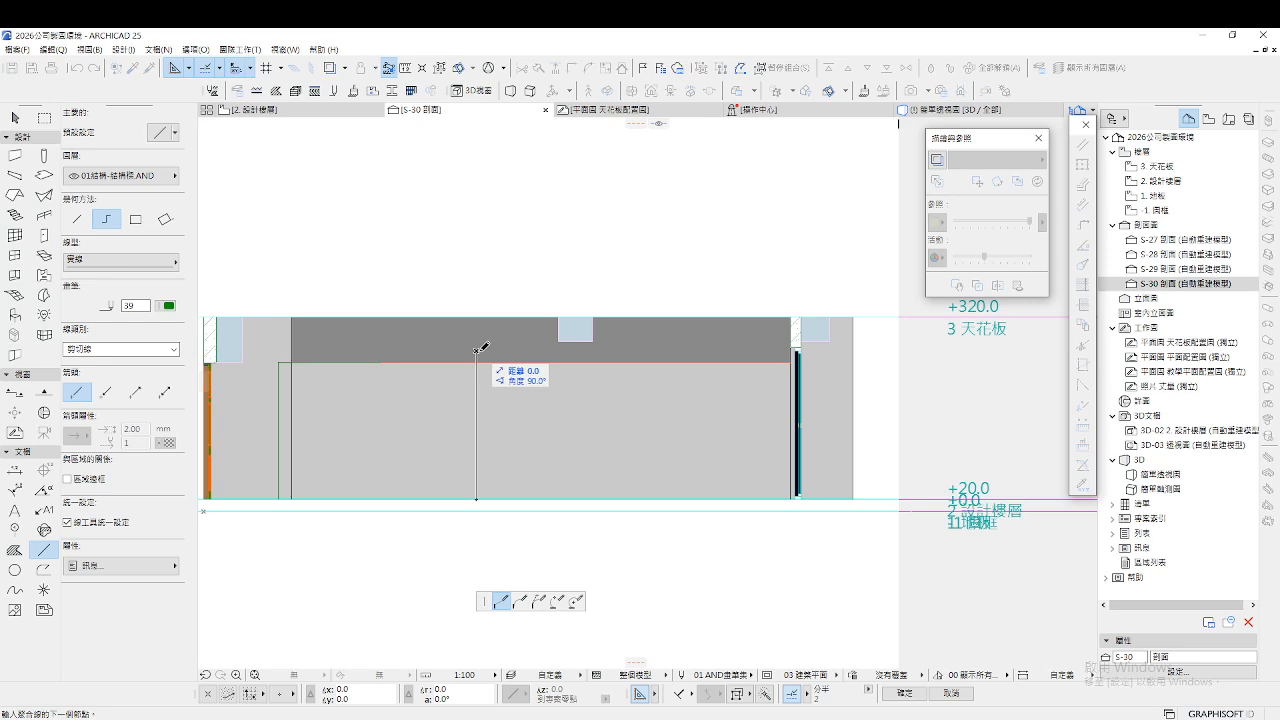
click(476, 351)
double_click(631, 349)
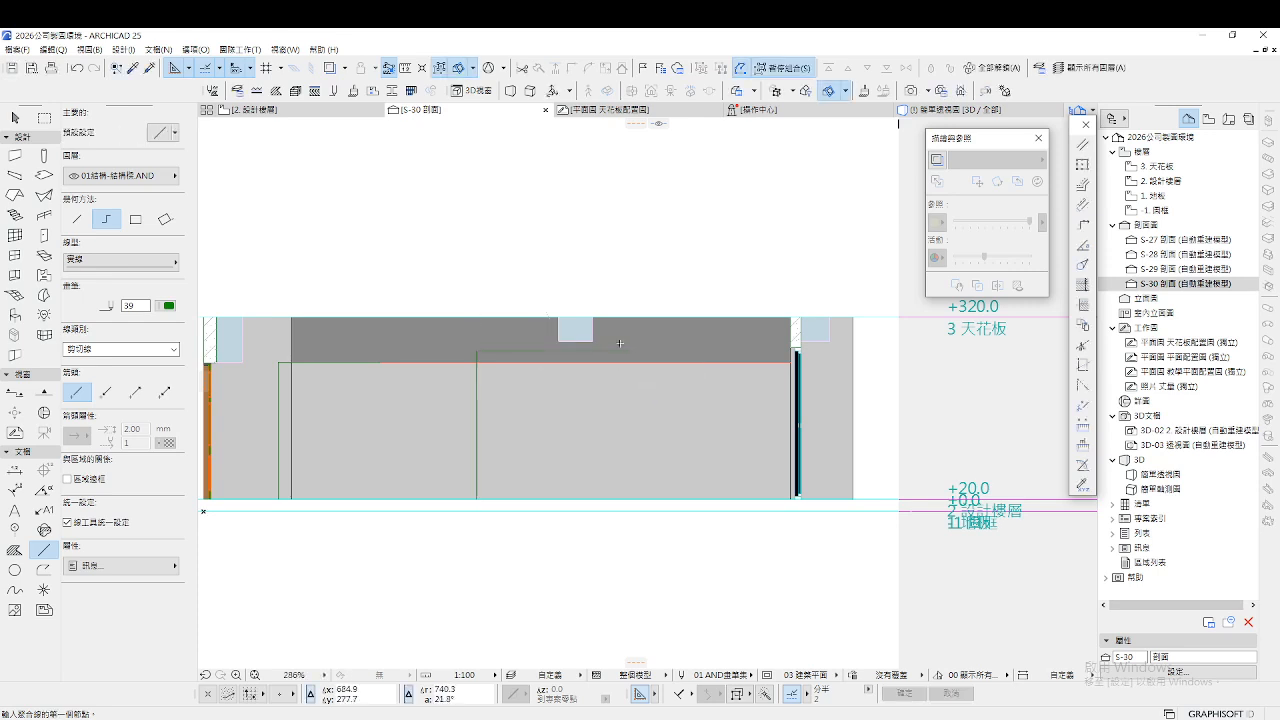
scroll(568, 334, up, 4)
key(Escape)
Stretch the small beam cross-section's bottom edge down to the guide line
click(566, 345)
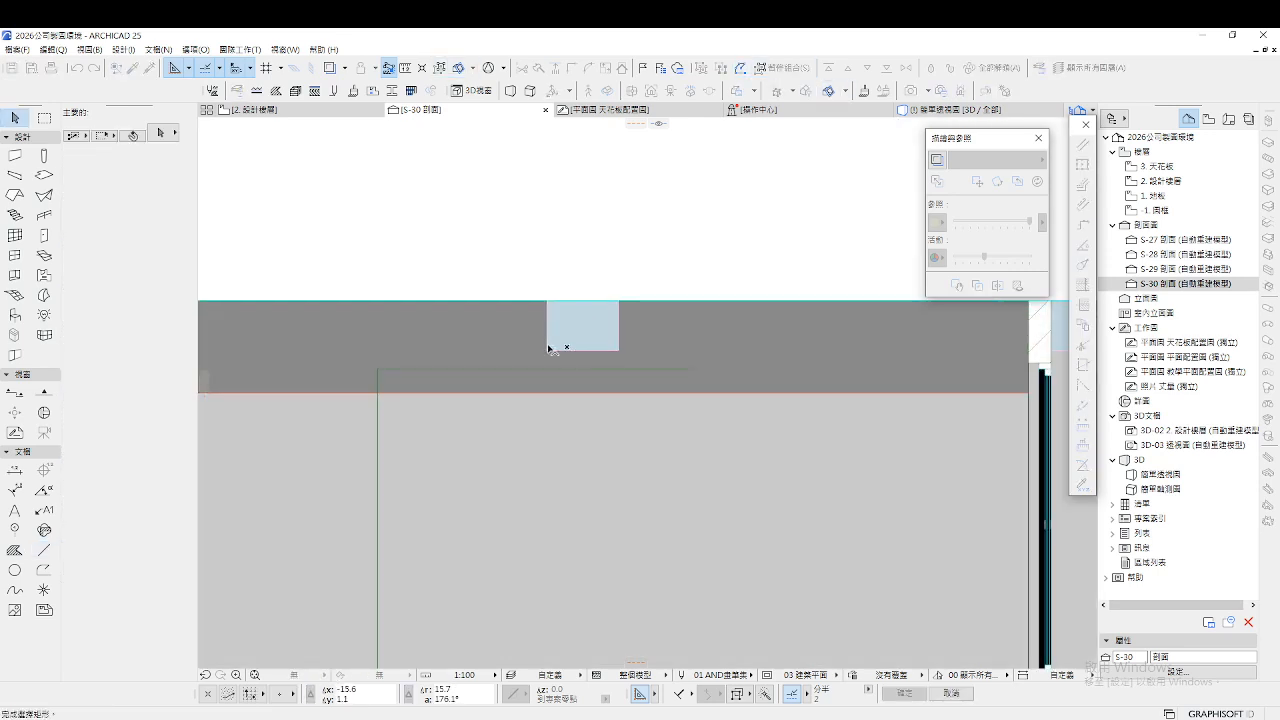
click(549, 353)
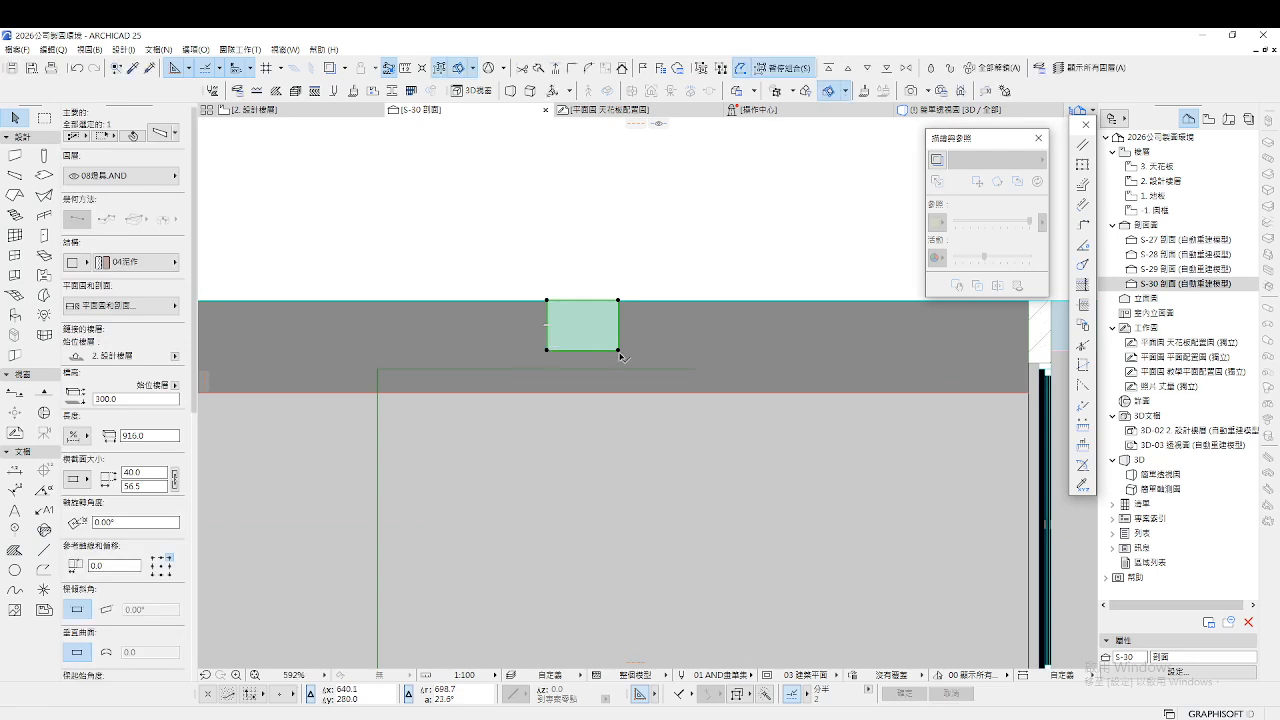
click(619, 351)
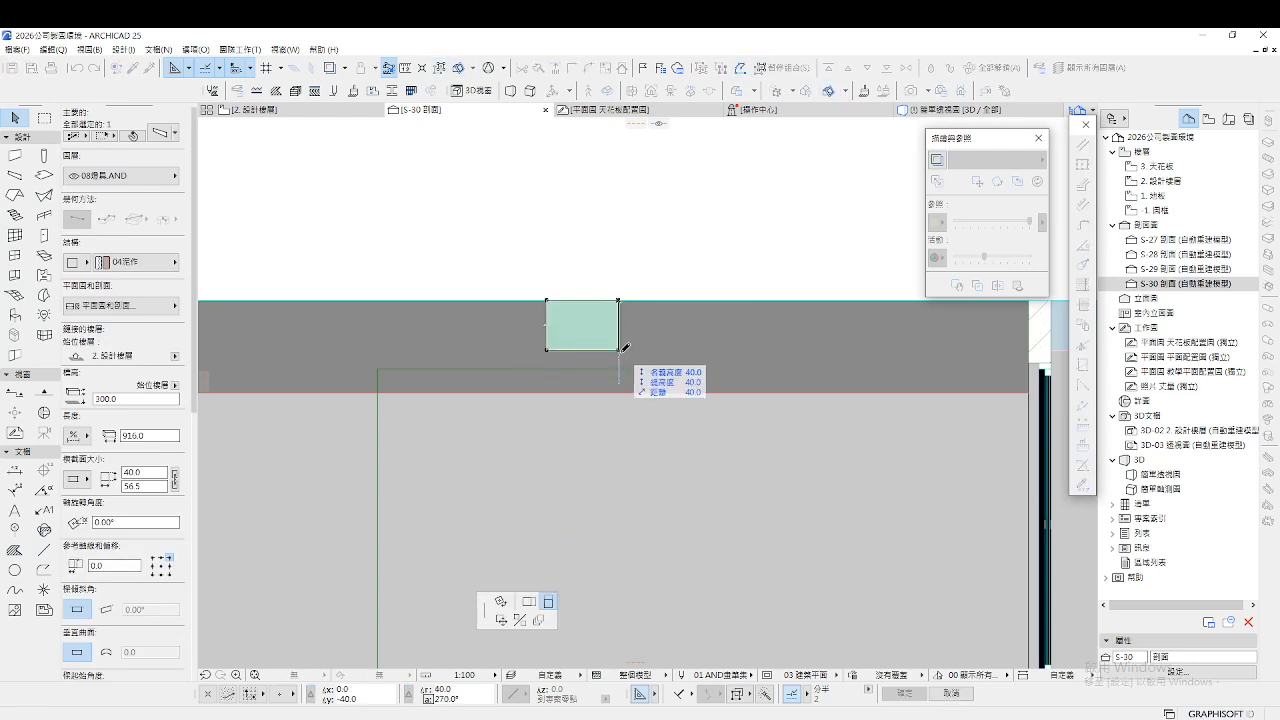
click(698, 368)
key(Escape)
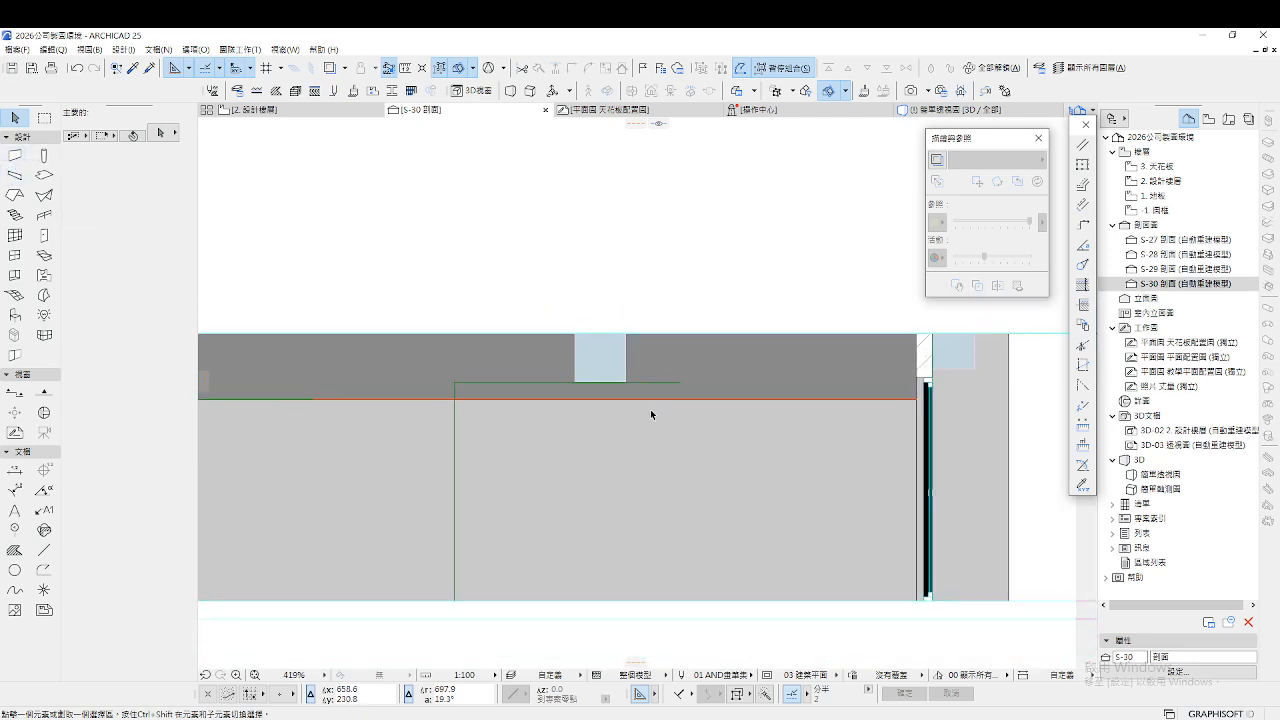
Deepen the beam at the right wall top by stretching its edge down
scroll(650, 409, down, 2)
scroll(648, 406, down, 4)
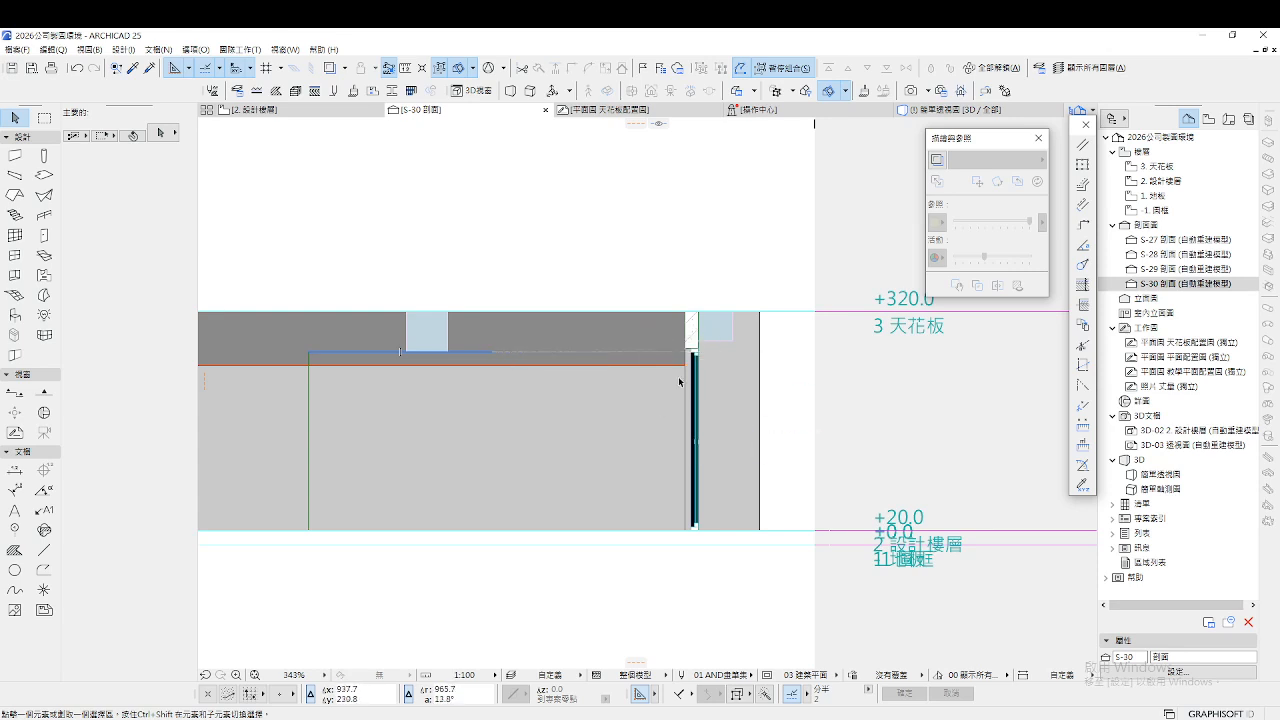
scroll(700, 370, down, 2)
scroll(708, 352, up, 2)
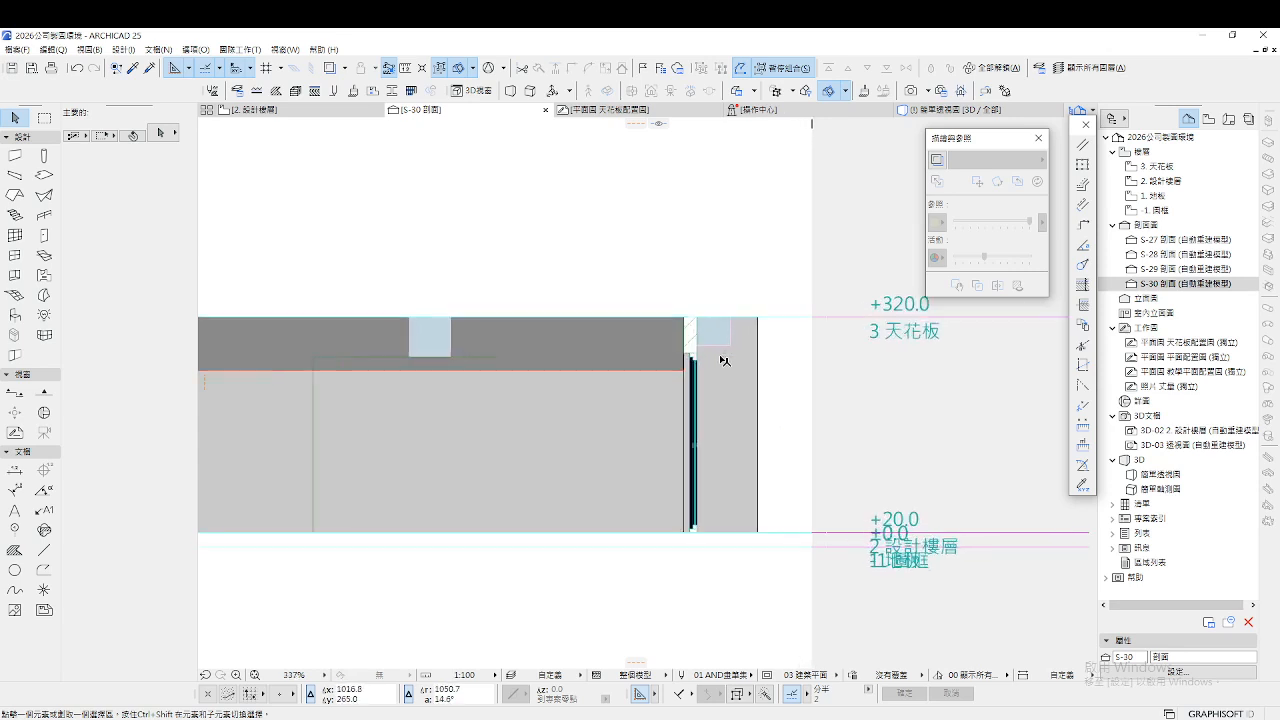
click(719, 346)
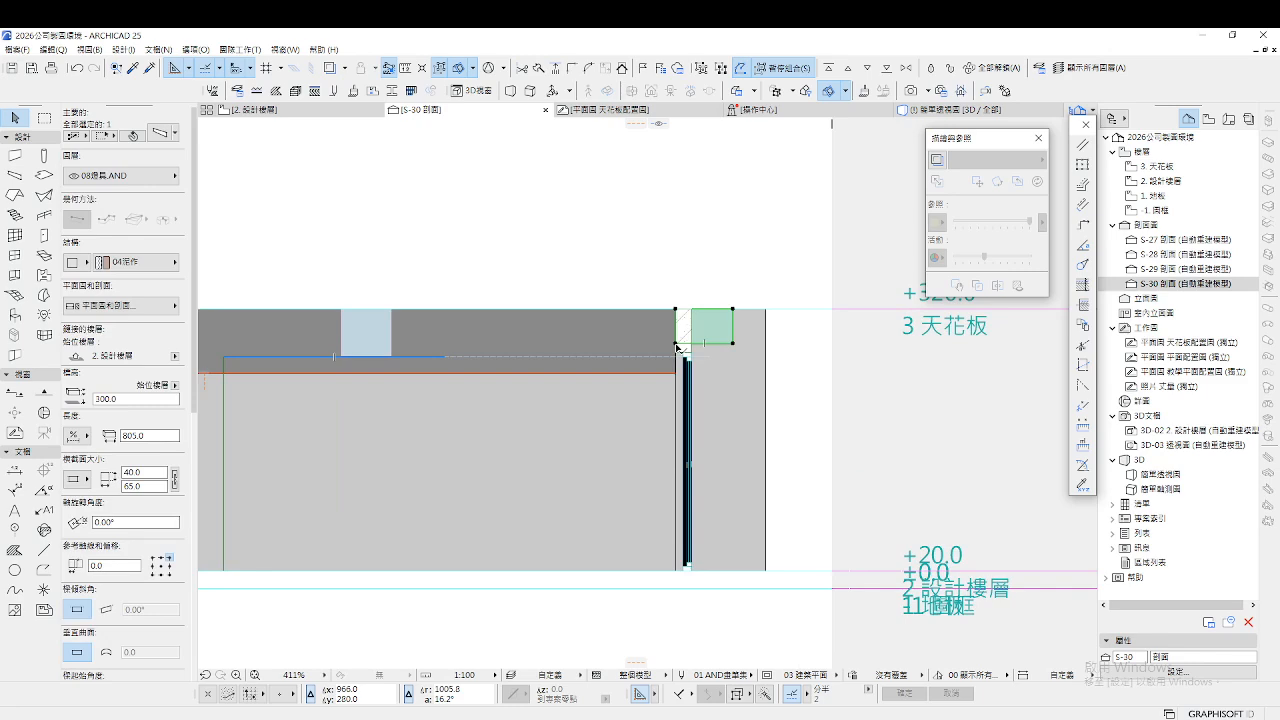
click(676, 346)
click(683, 370)
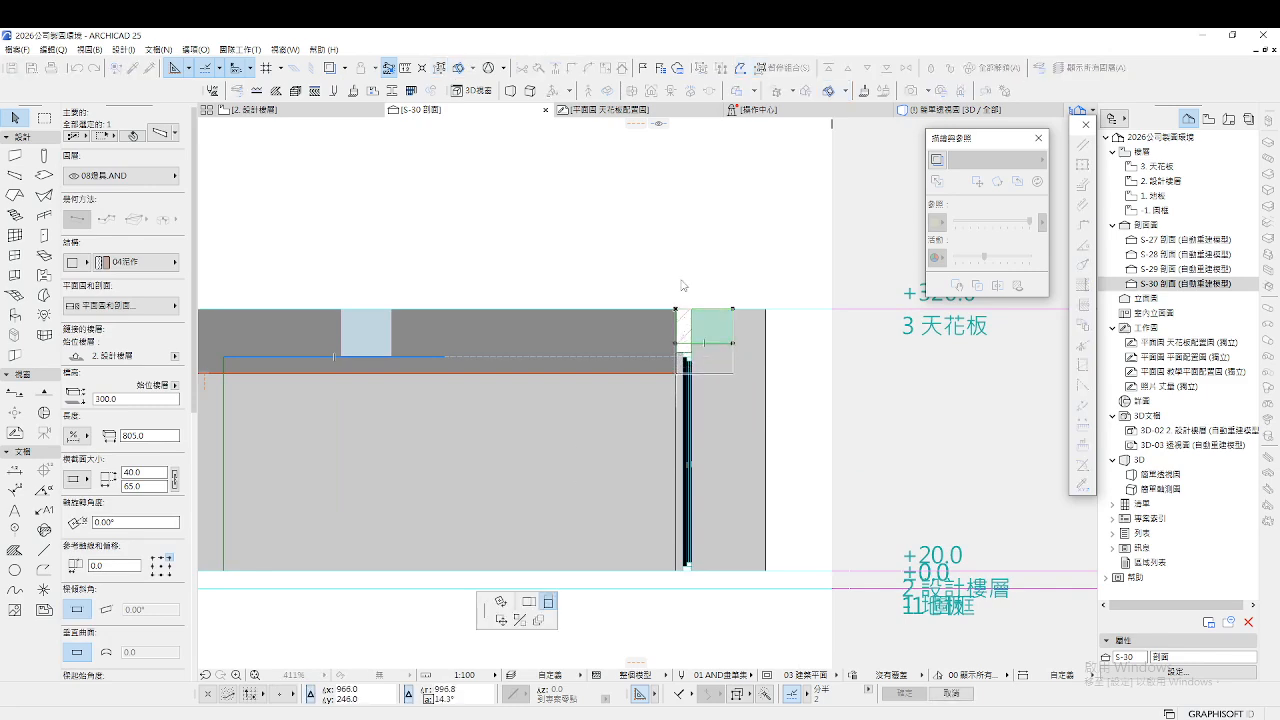
click(681, 283)
Explore the 3D model forward toward the concrete beams, then go back to the 2. 設計樓層 plan
key(F3)
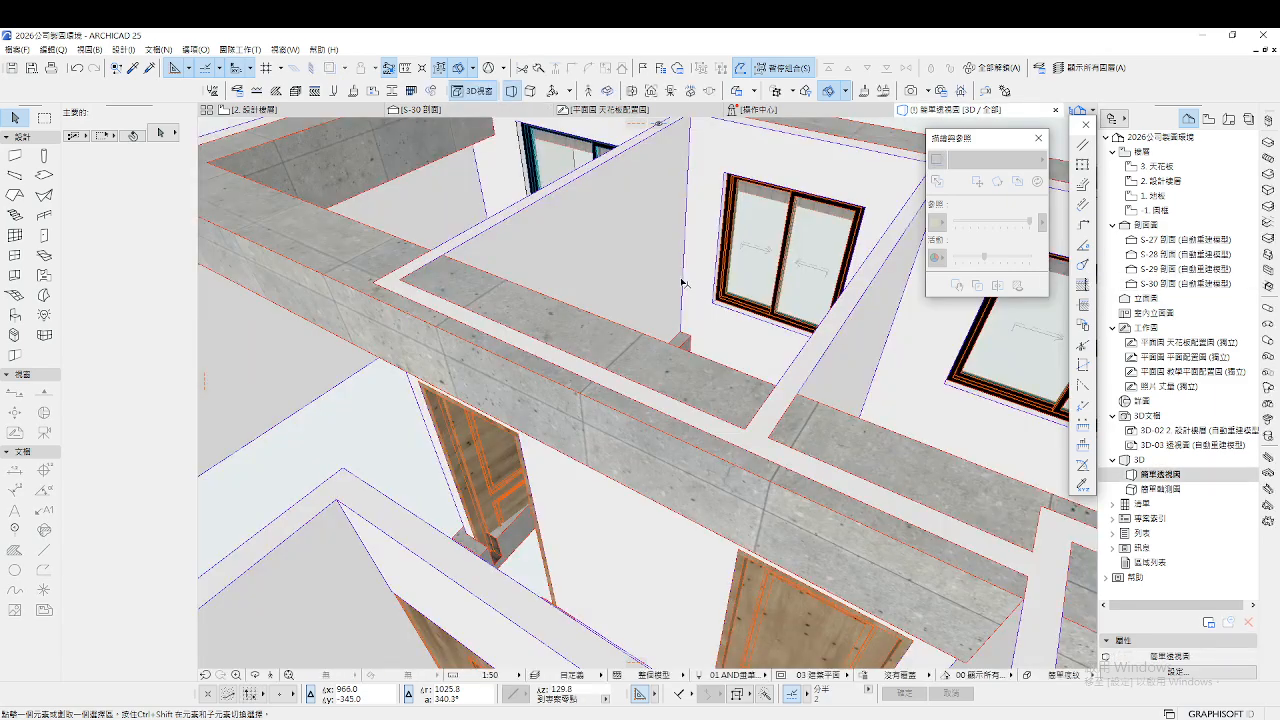
click(269, 676)
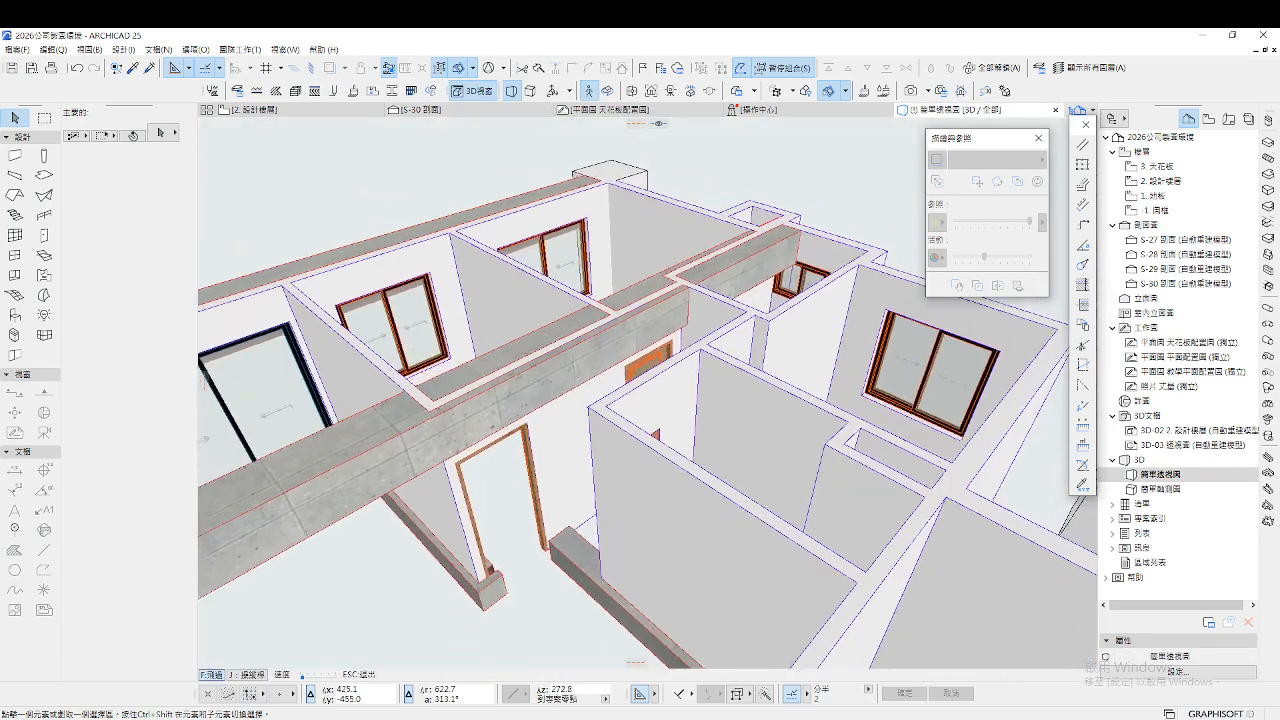
key(Up)
key(Up)
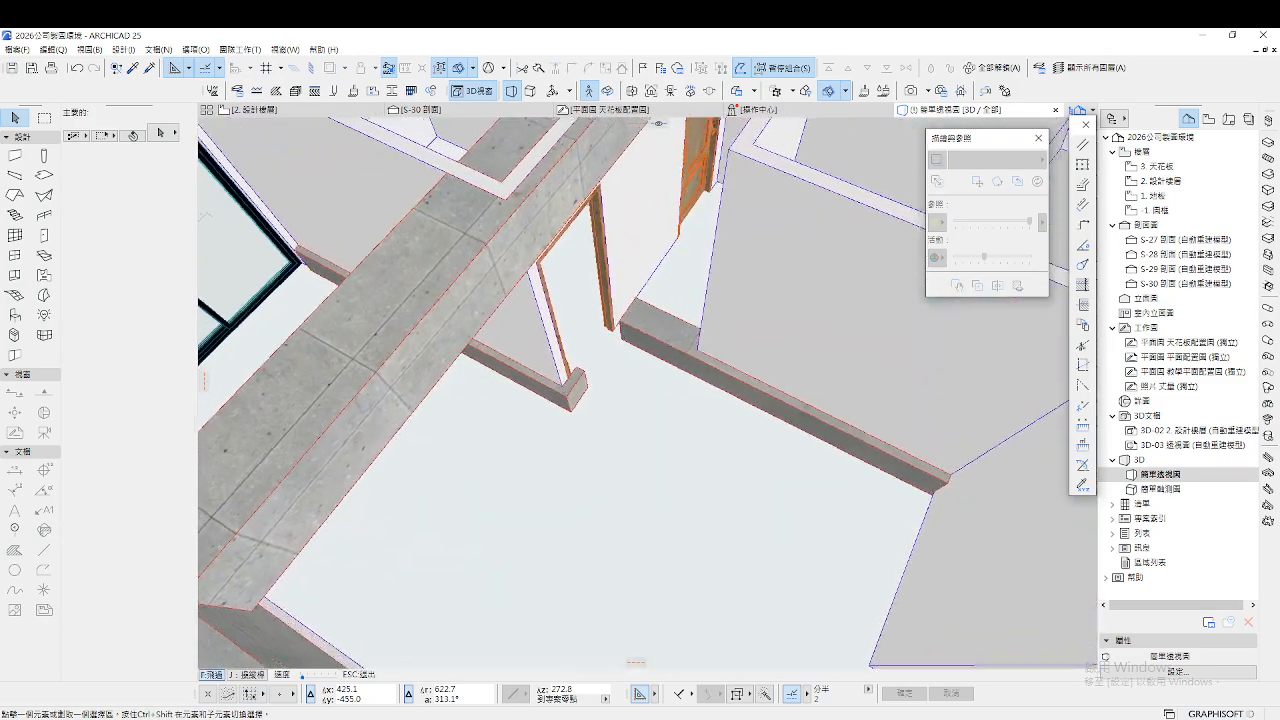
key(Escape)
click(310, 113)
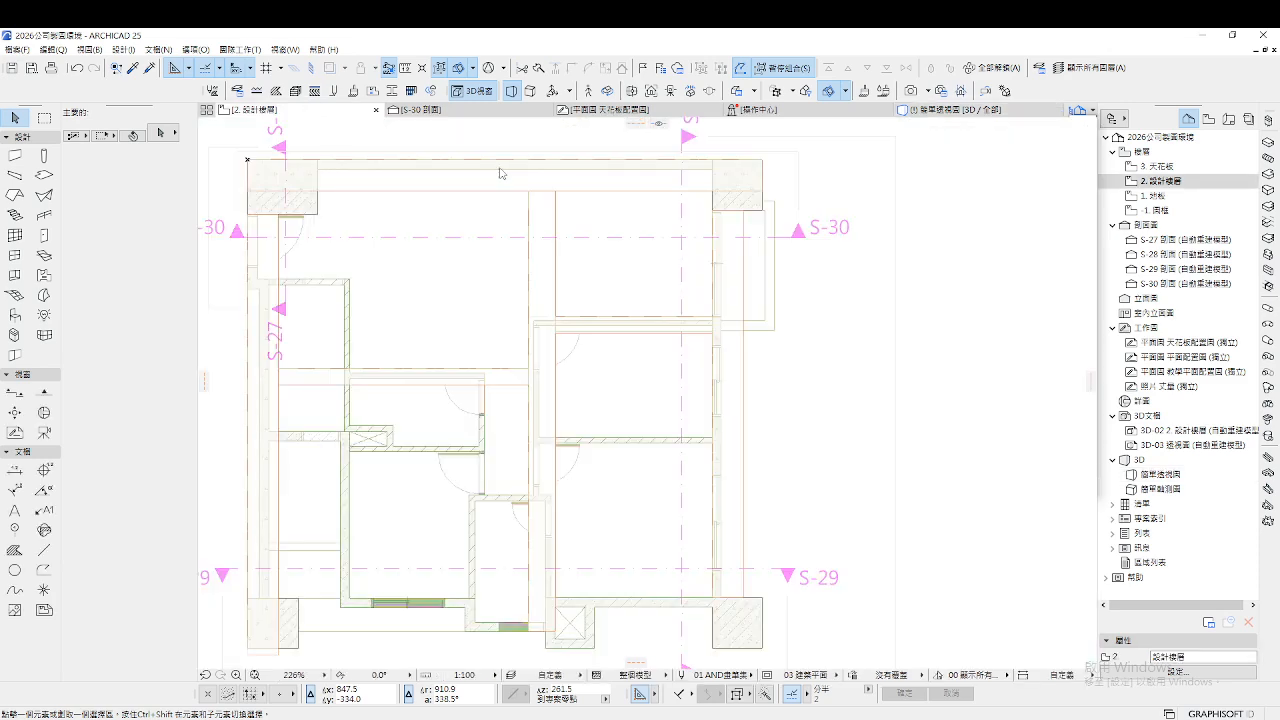
Cut a horizontal section line S-31 across the floor plan from left to right
scroll(680, 330, up, 2)
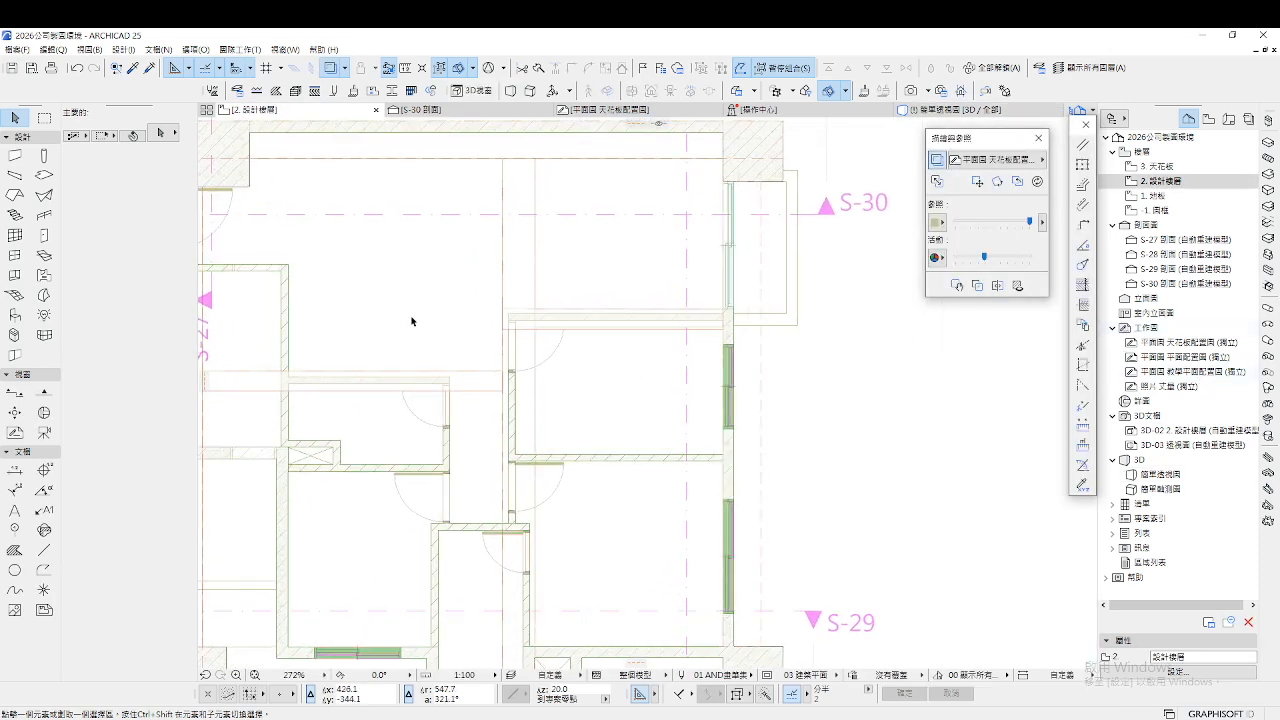
scroll(411, 321, down, 2)
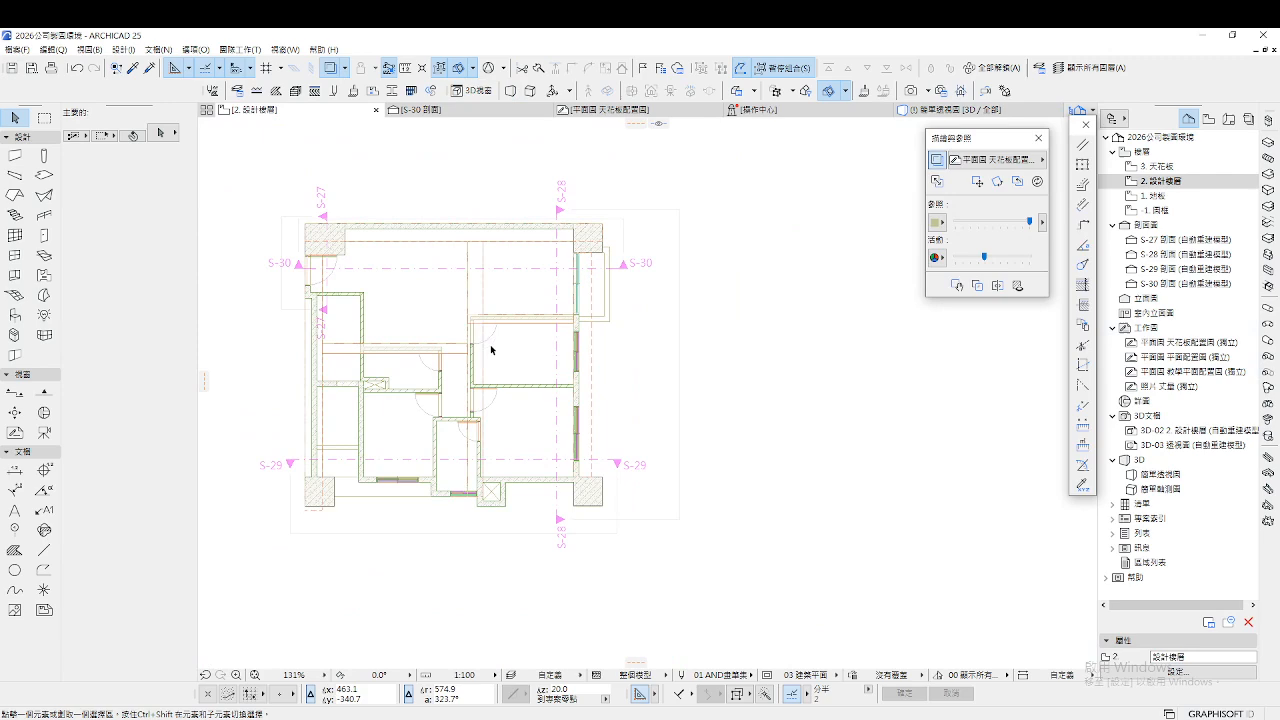
click(12, 393)
click(281, 367)
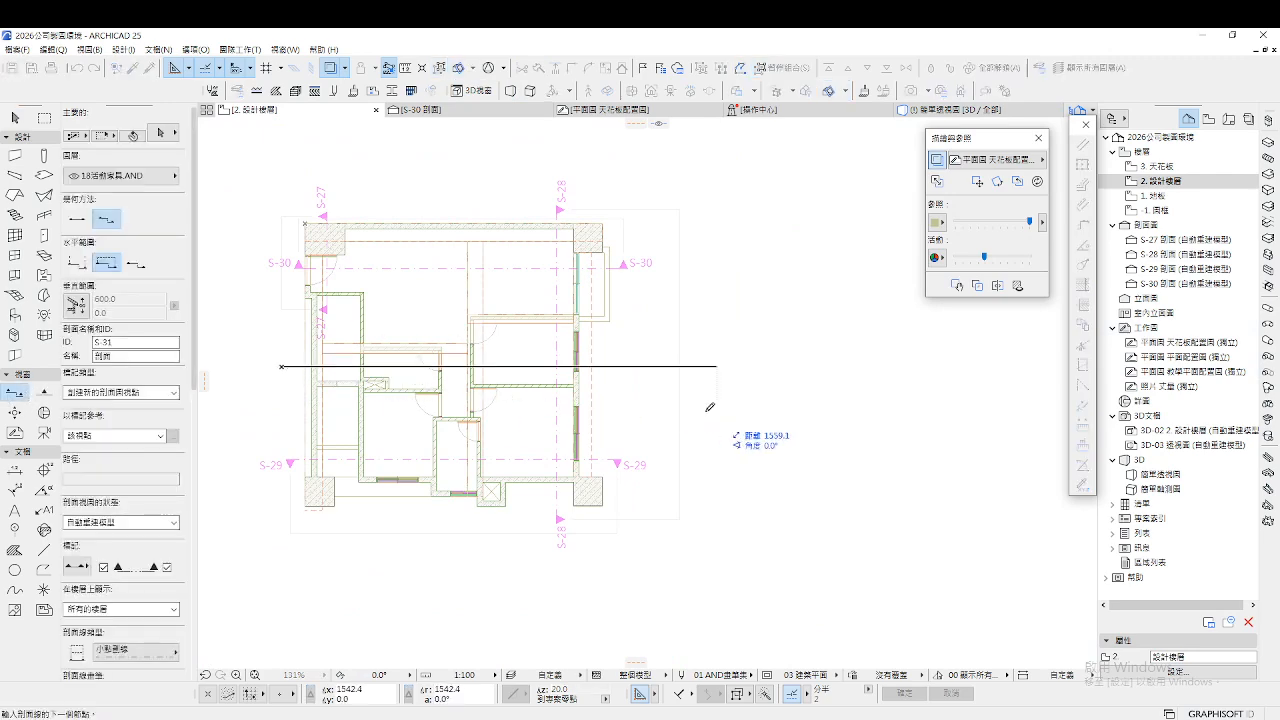
double_click(610, 366)
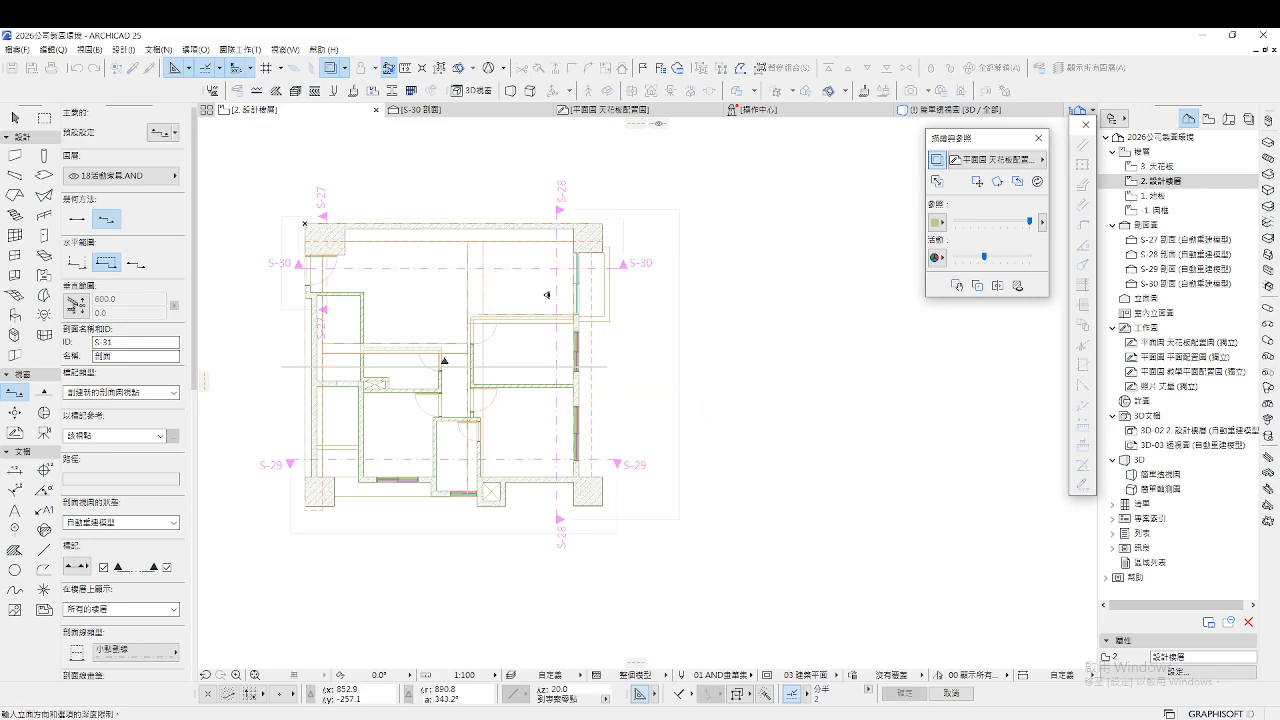
Open the S-31 section view, then check ceiling heights in the ceiling plan
scroll(626, 358, up, 1)
double_click(1219, 300)
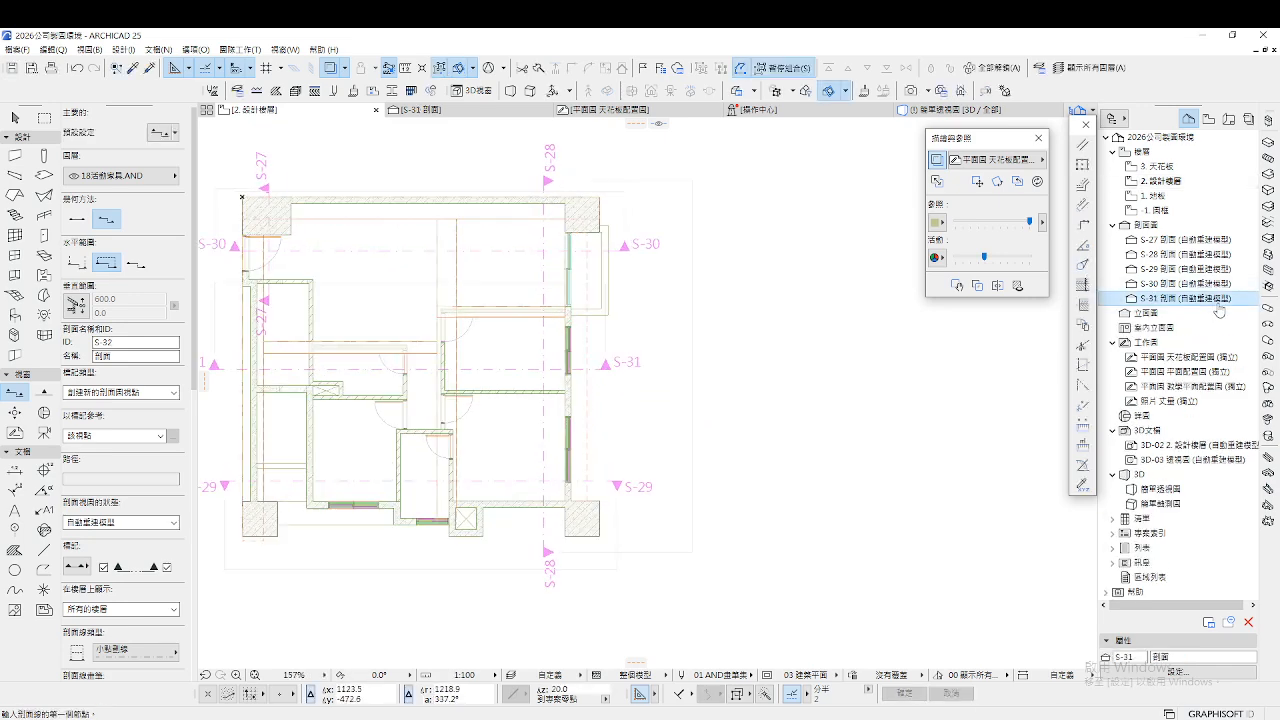
scroll(718, 361, up, 3)
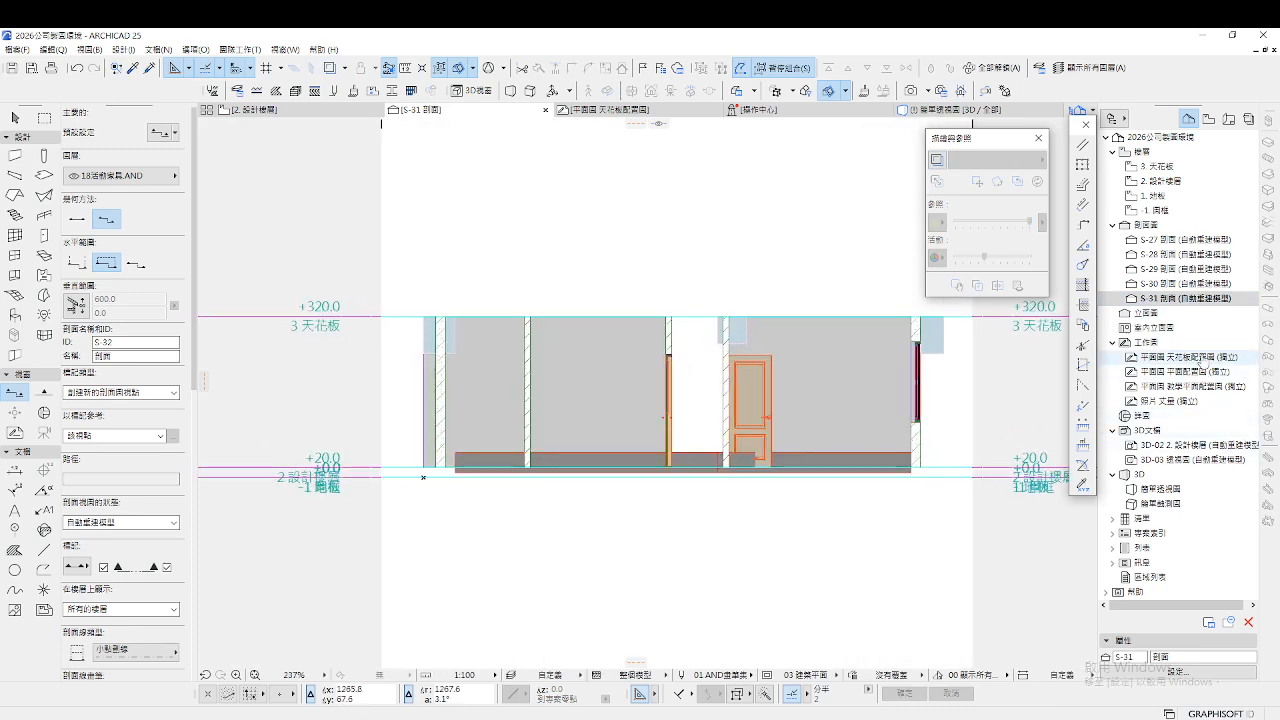
double_click(1200, 357)
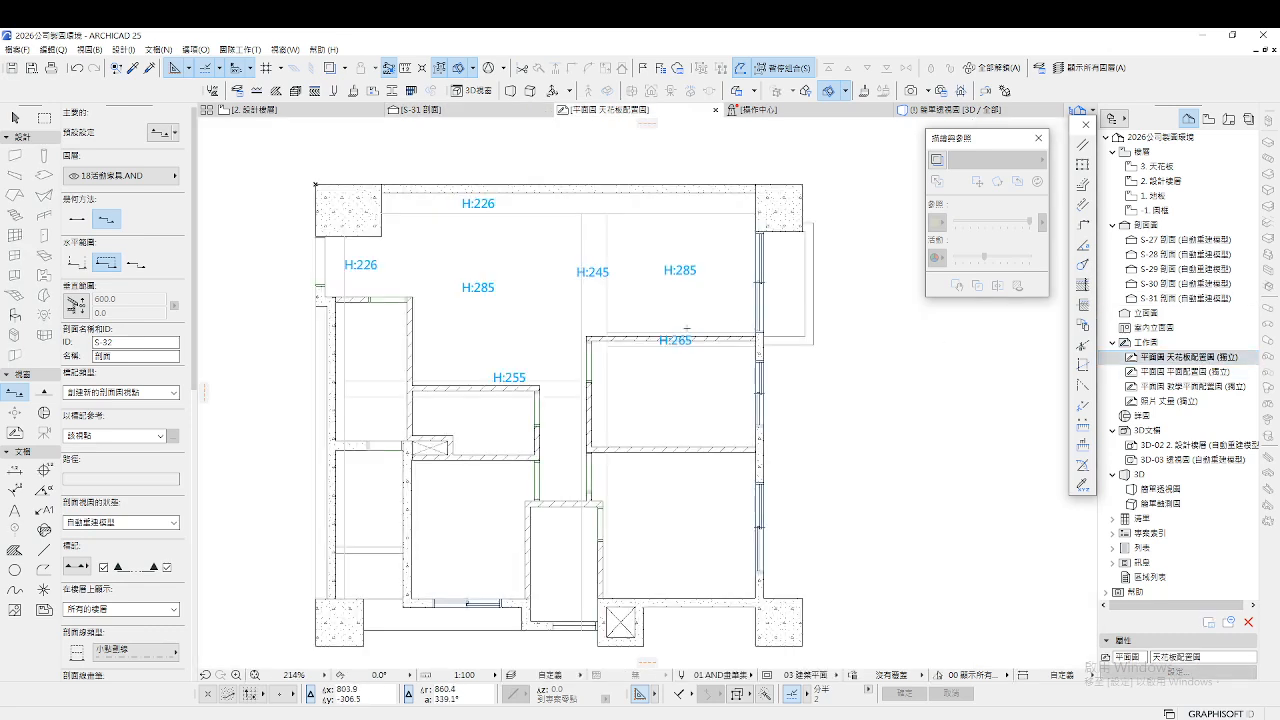
In S-31, draw a guide line from the right wall's base up to its top and across leftward
double_click(1180, 298)
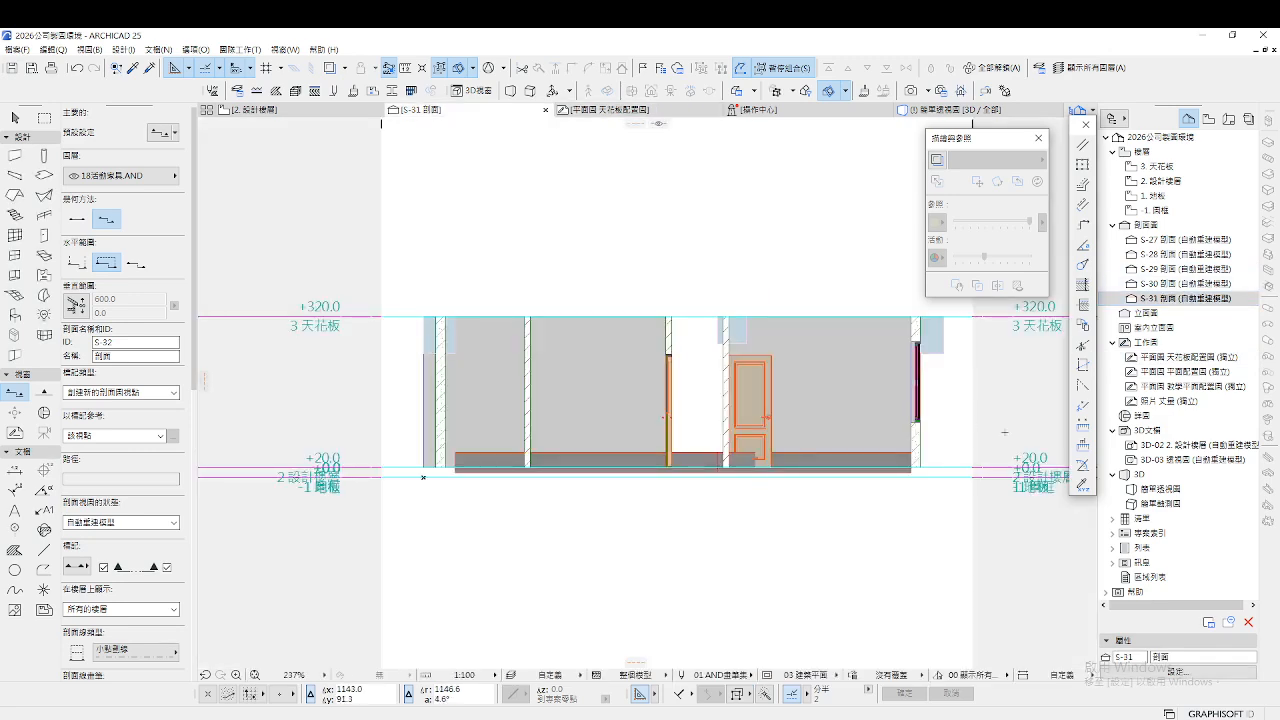
scroll(876, 420, up, 2)
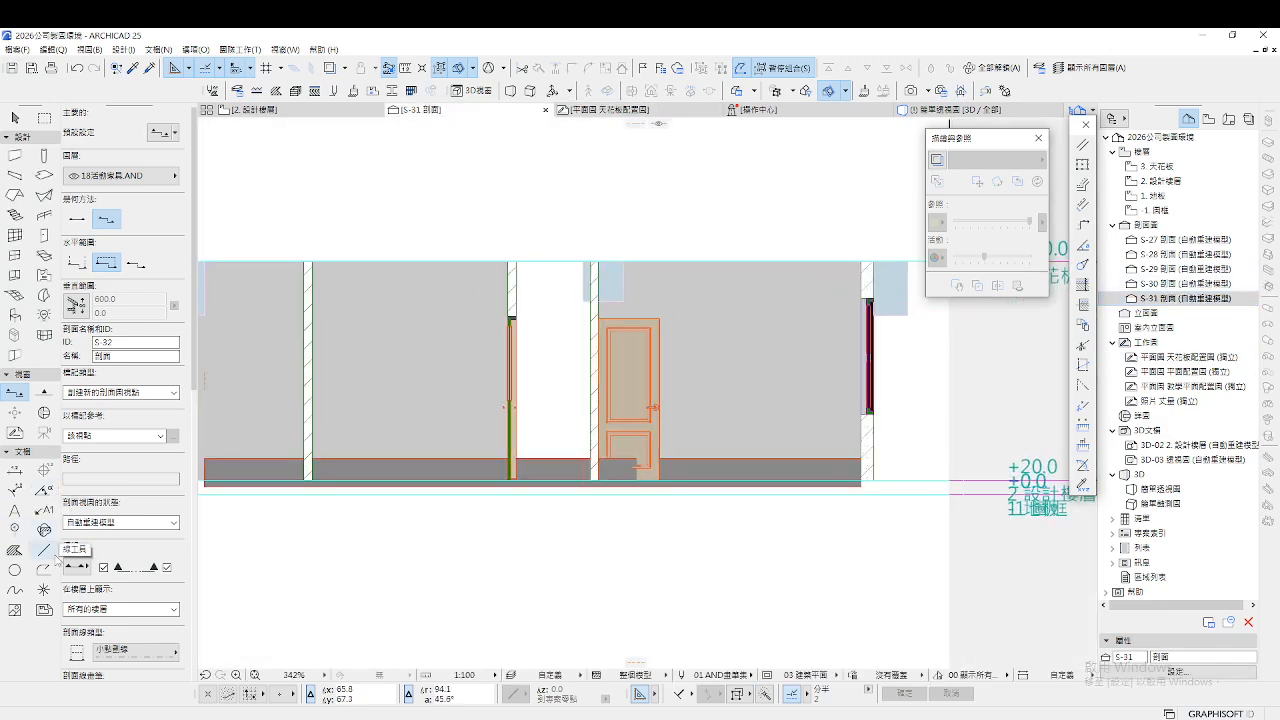
click(44, 551)
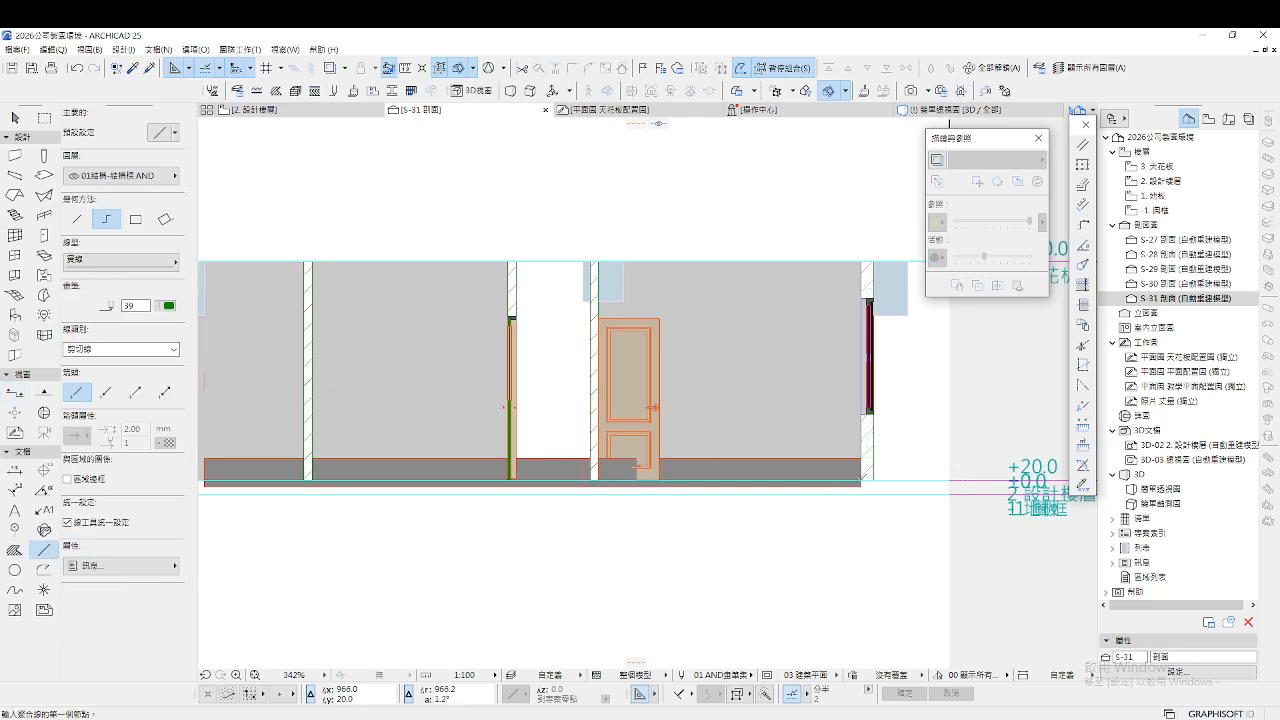
click(861, 480)
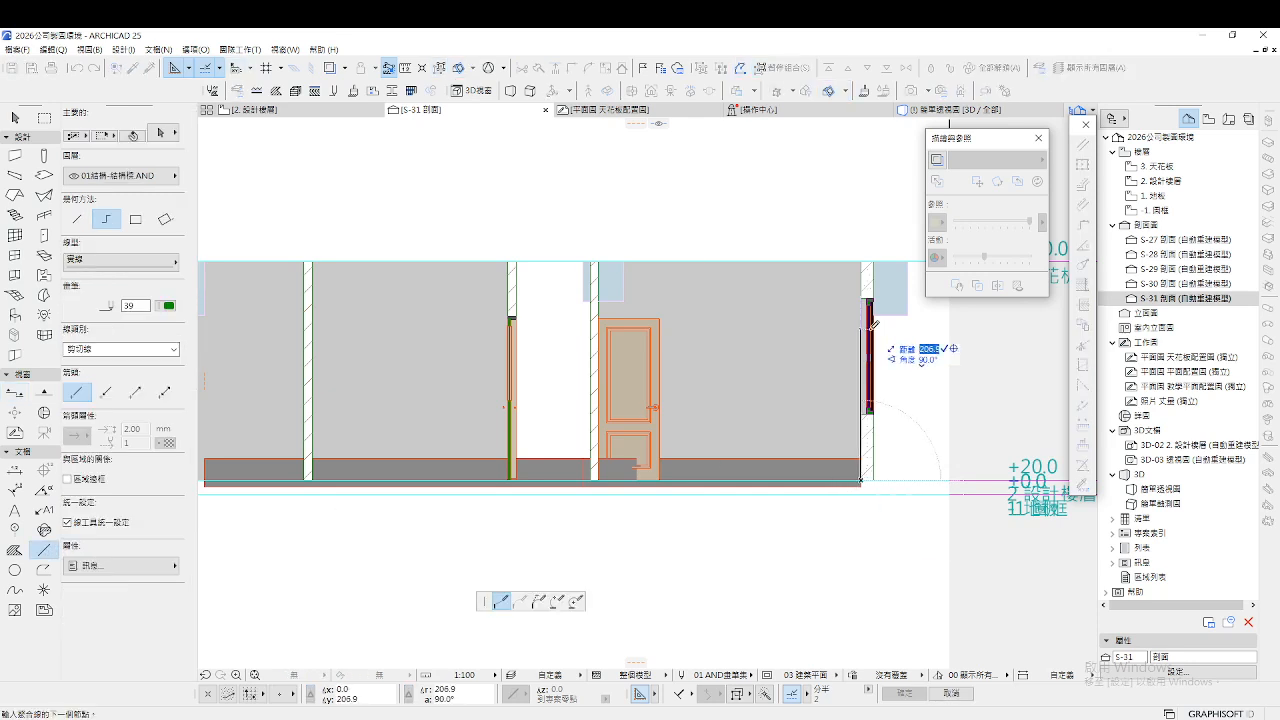
click(865, 286)
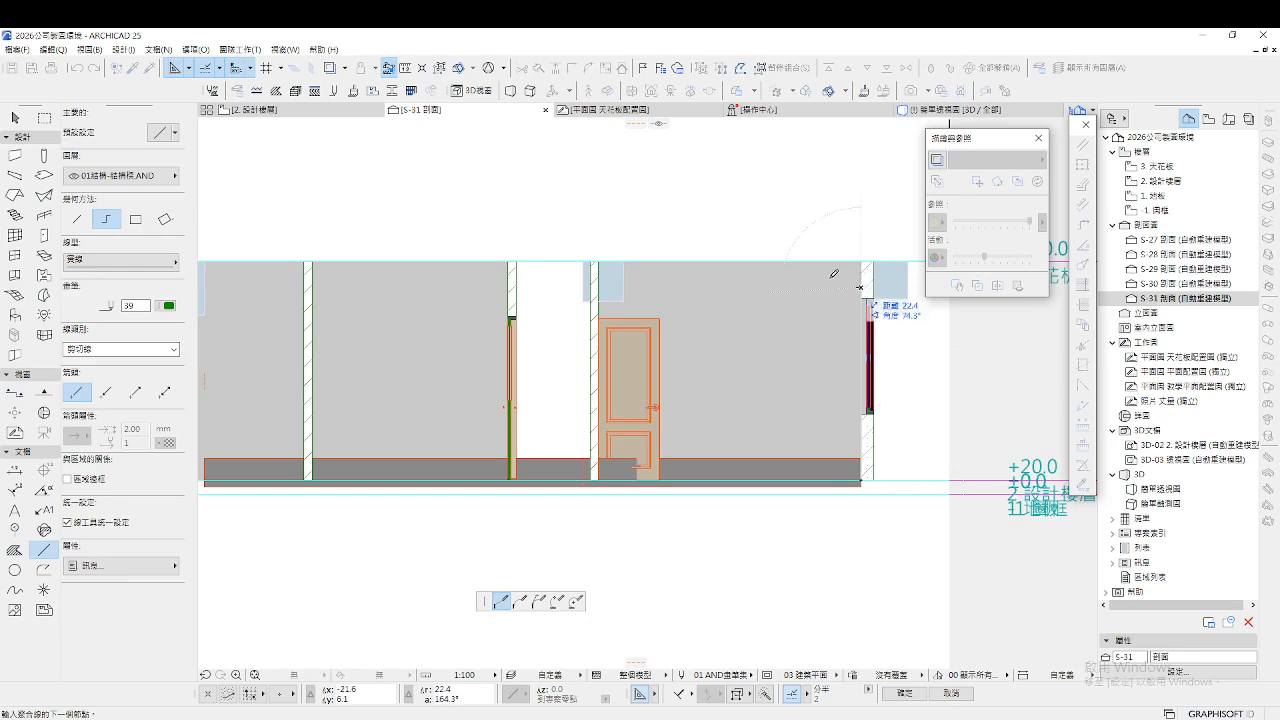
click(860, 287)
double_click(667, 287)
key(Escape)
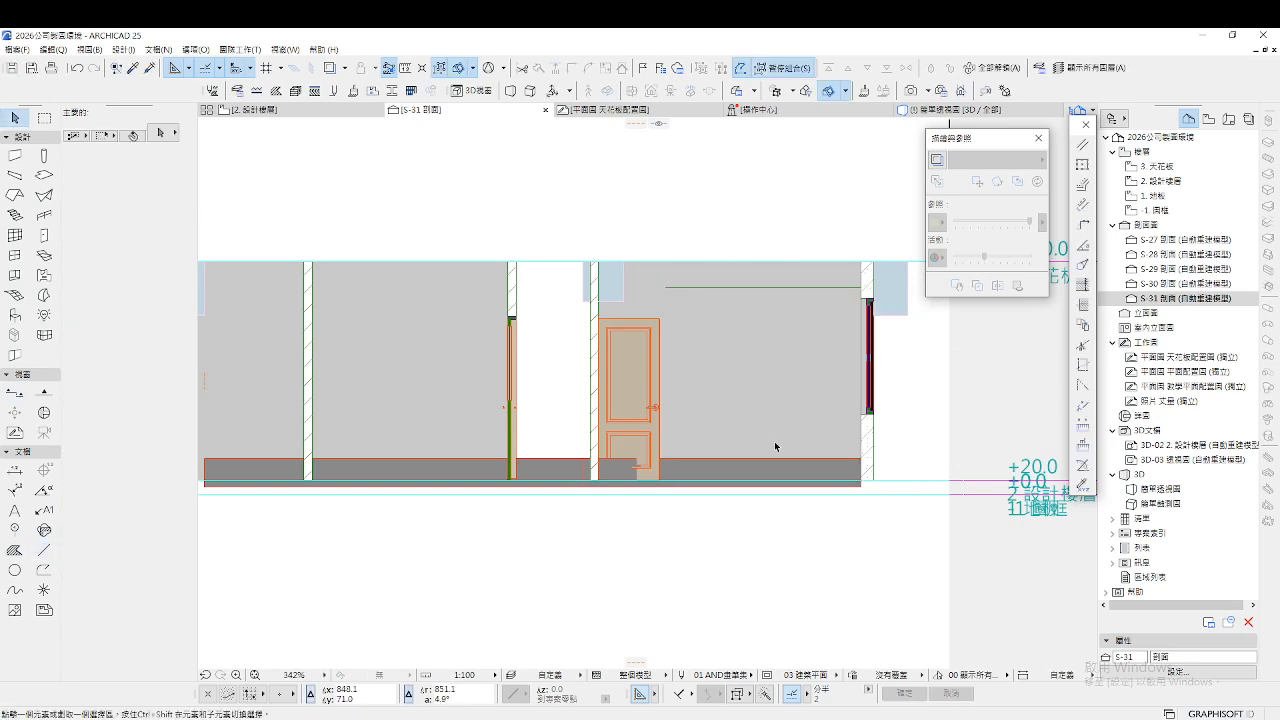
Lift the floor-level beam to the wall top, 35 deep at elevation 300, then reopen the ceiling plan
click(788, 463)
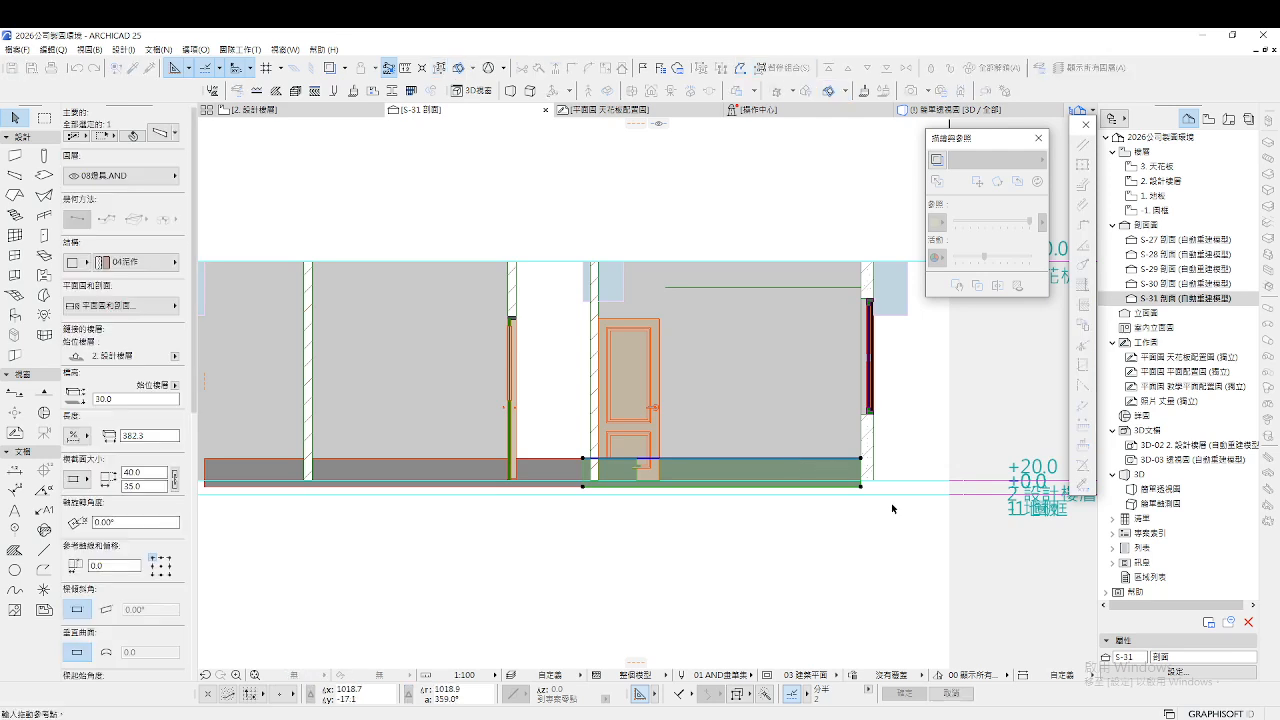
click(862, 487)
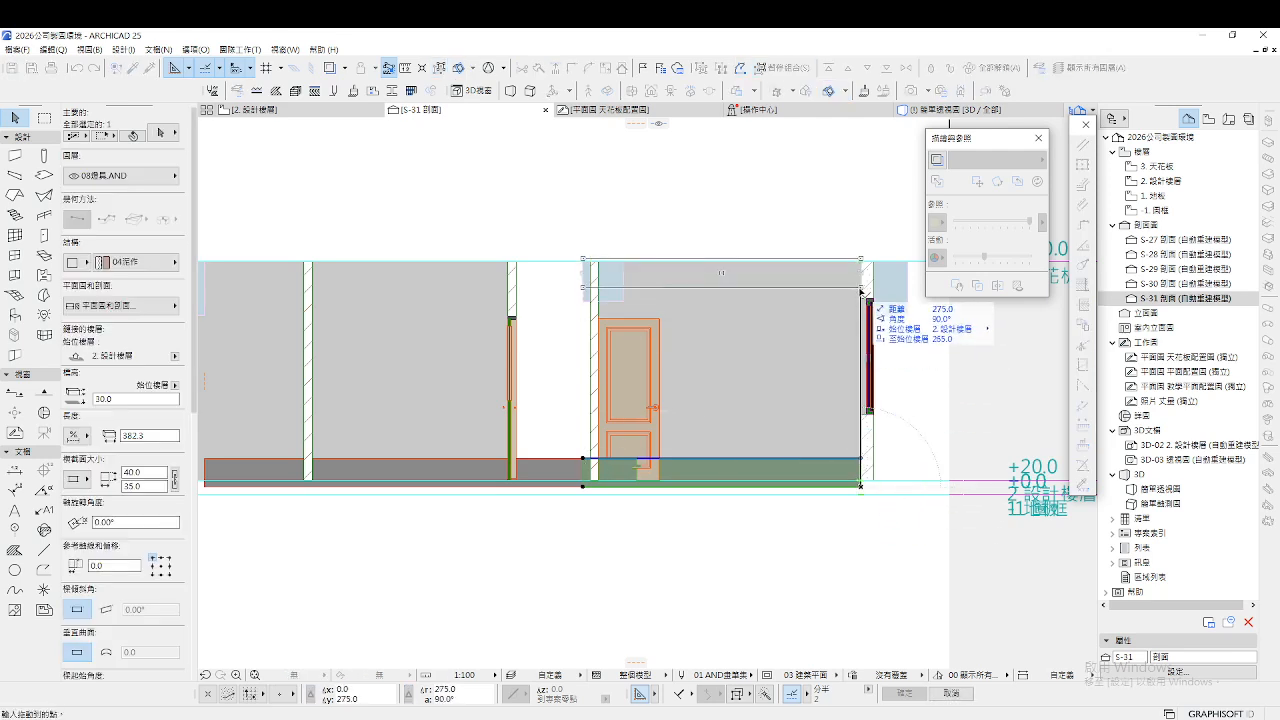
click(862, 258)
scroll(862, 255, up, 5)
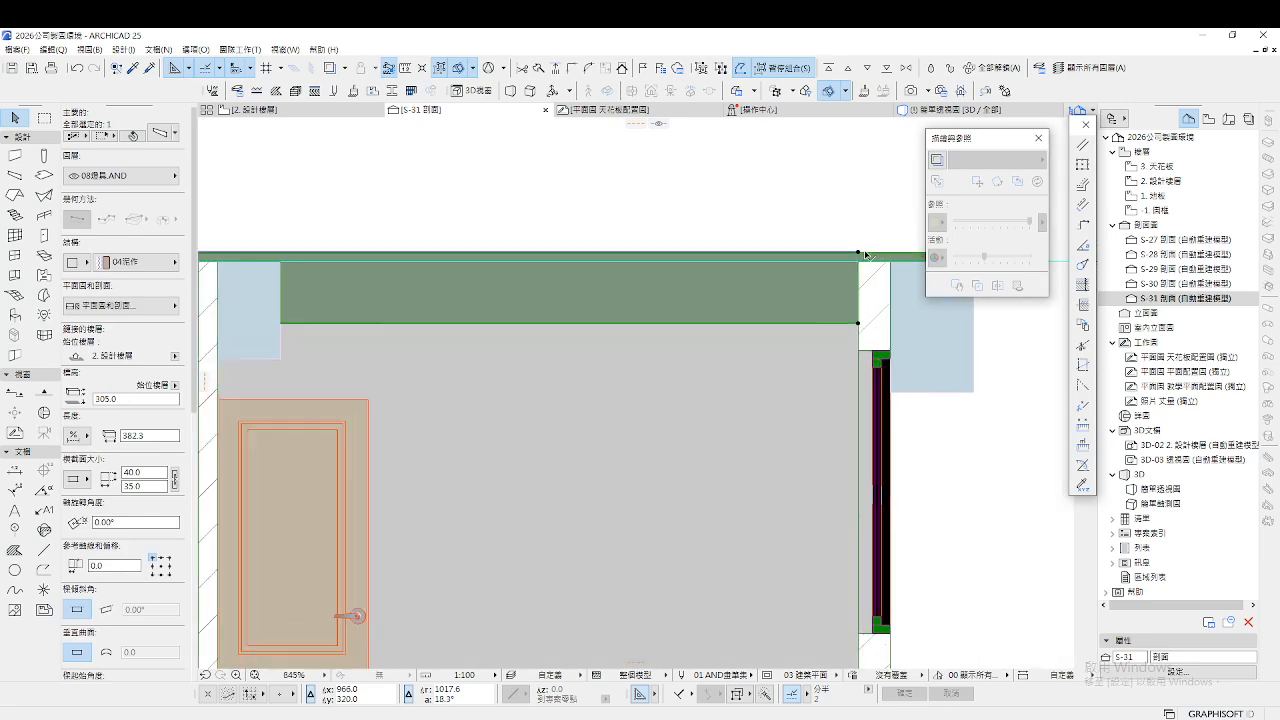
click(858, 253)
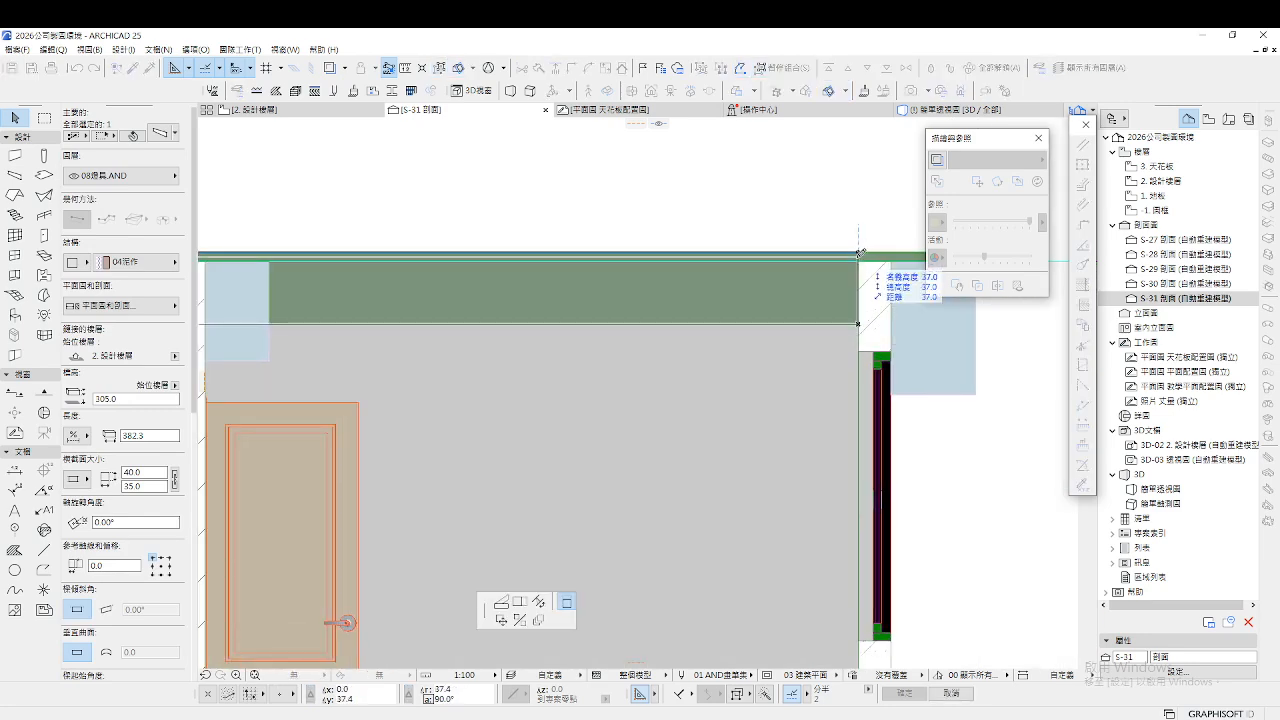
click(858, 262)
scroll(857, 238, down, 5)
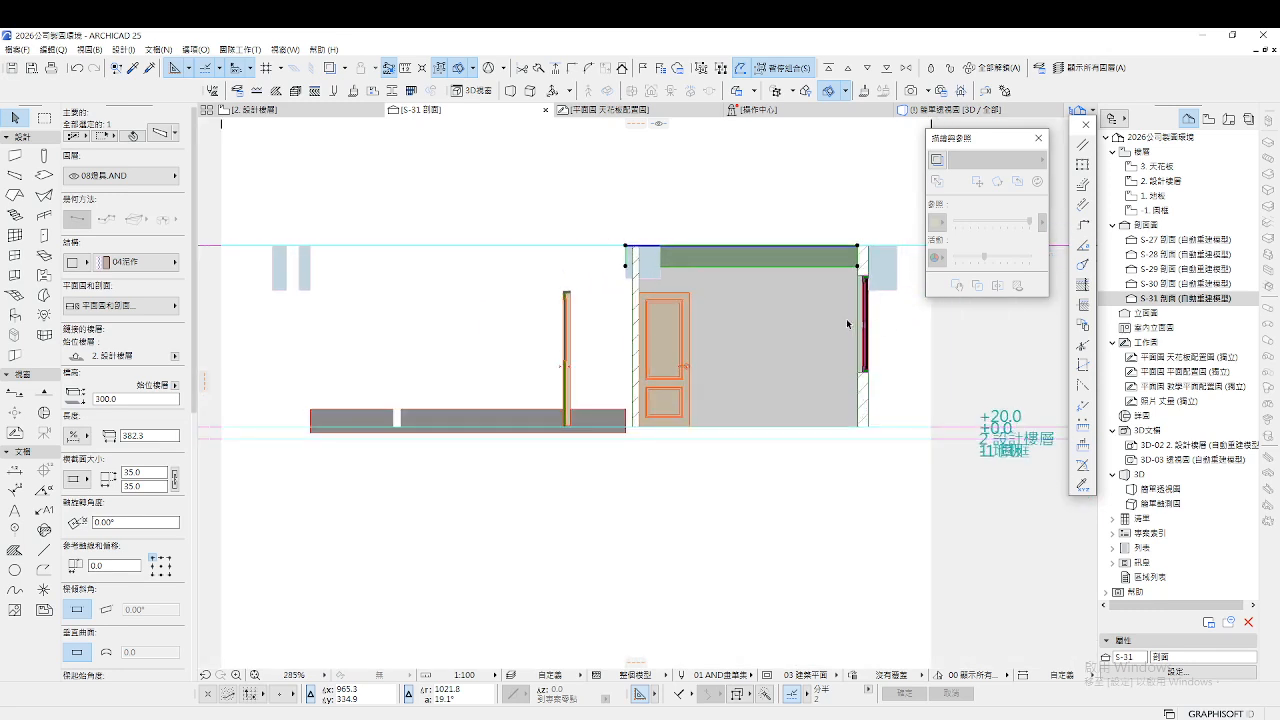
click(565, 510)
double_click(1189, 358)
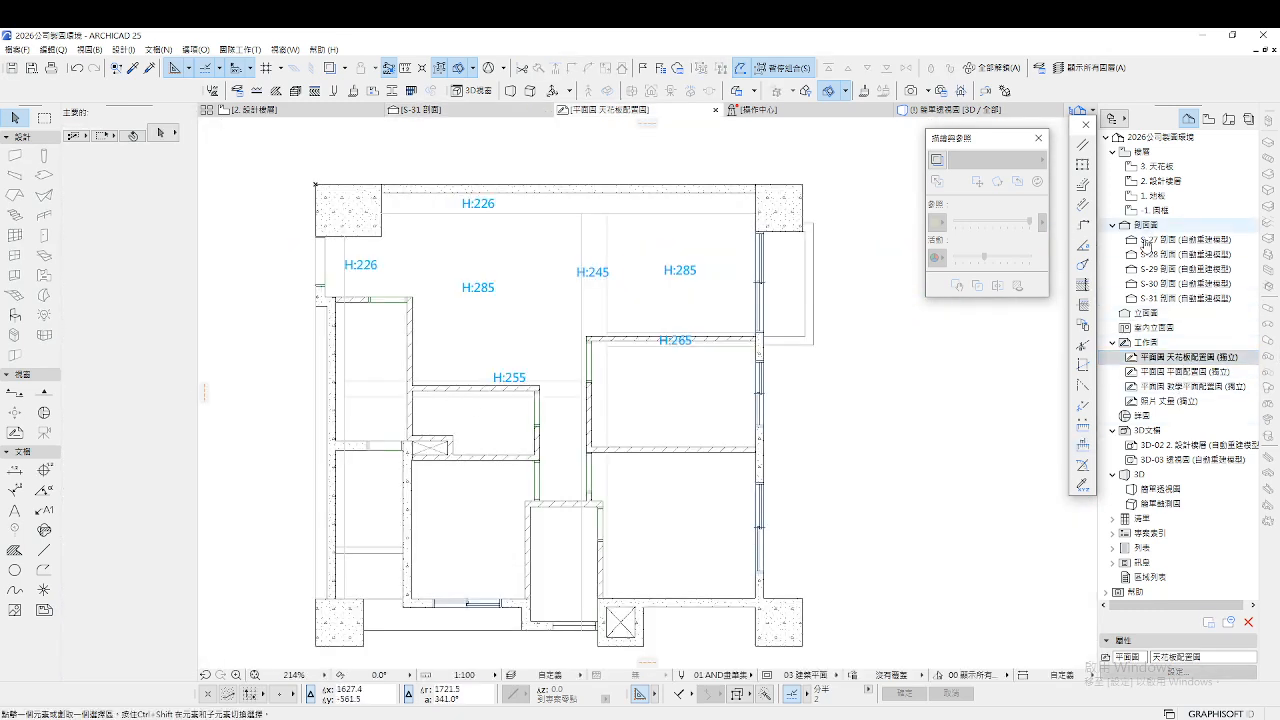
In S-31, draw a guide line up the left wall and across at ceiling height
double_click(1124, 300)
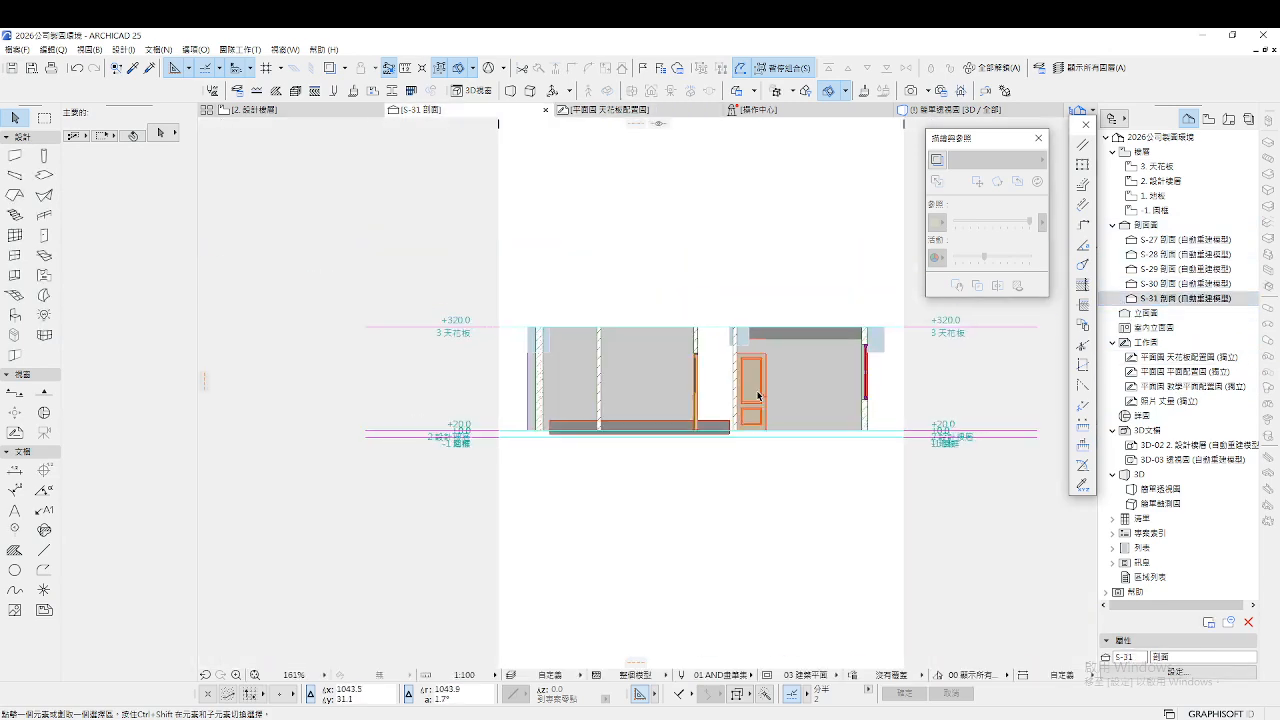
scroll(586, 380, up, 5)
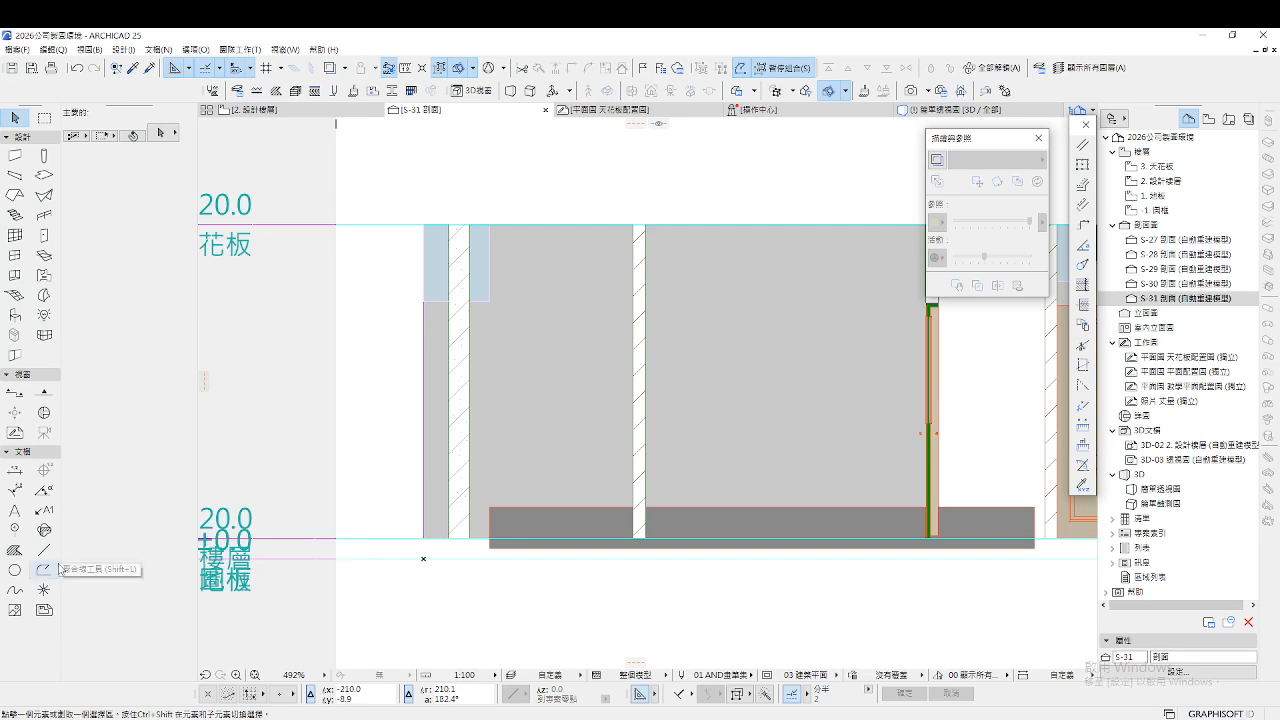
click(43, 550)
click(470, 538)
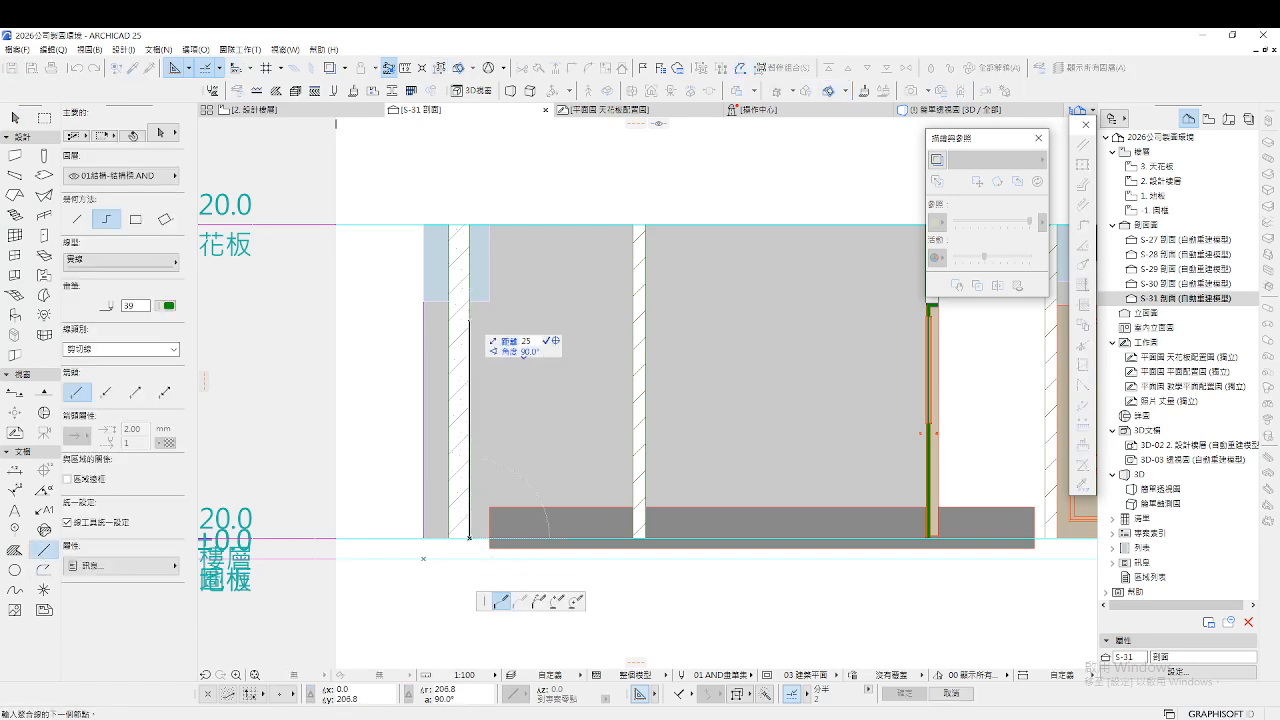
click(470, 270)
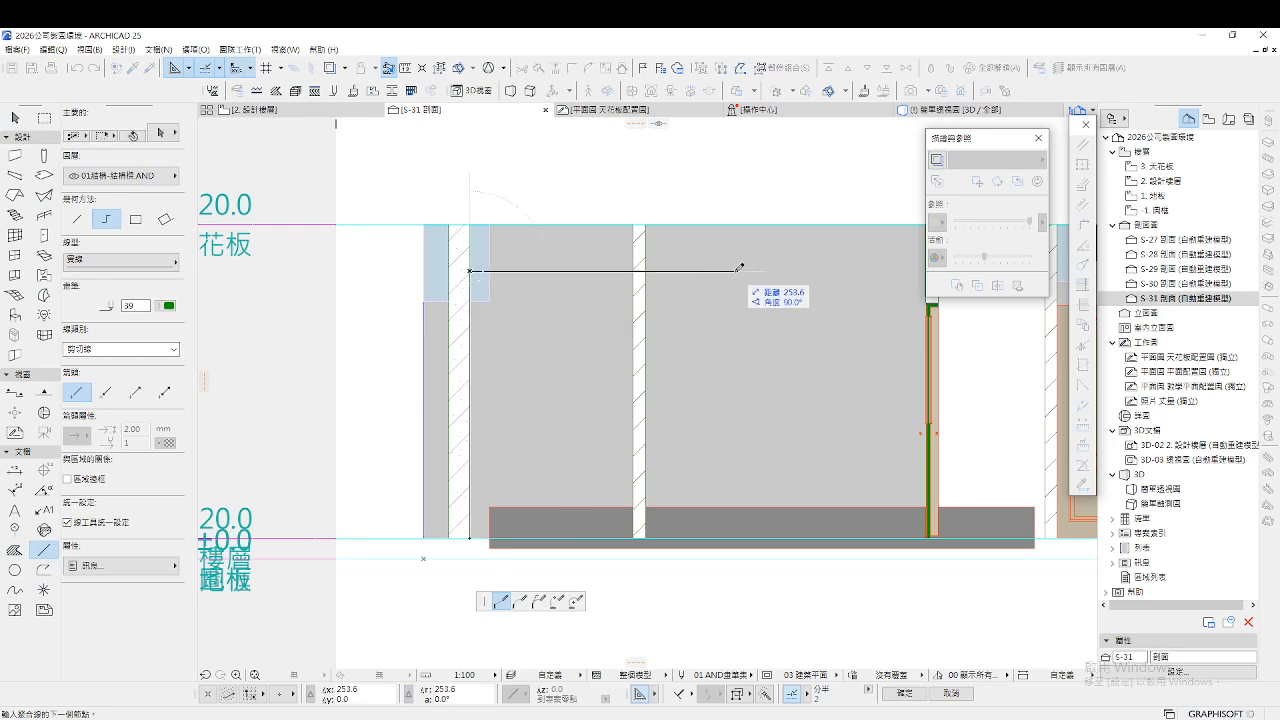
double_click(740, 268)
key(Escape)
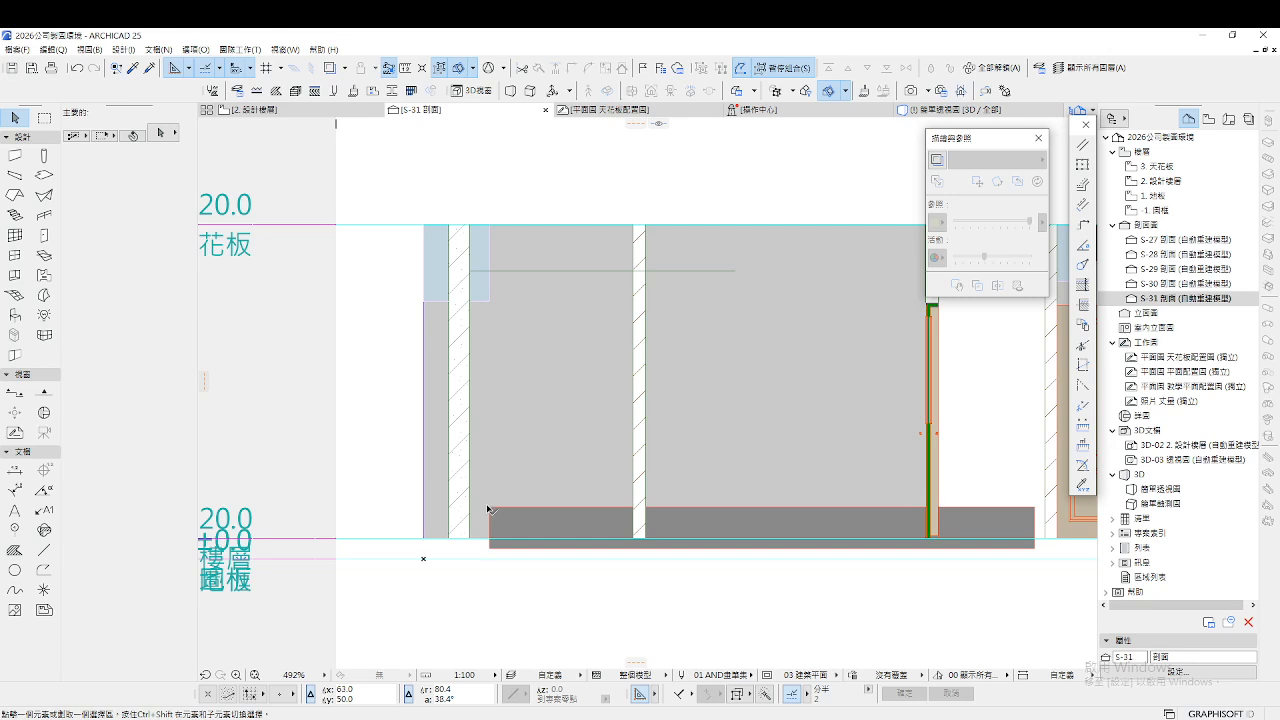
Move the other floor-level beam up to the 3 天花板 level under the guide line, then box-select the section's elements
click(490, 510)
key(ctrl+d)
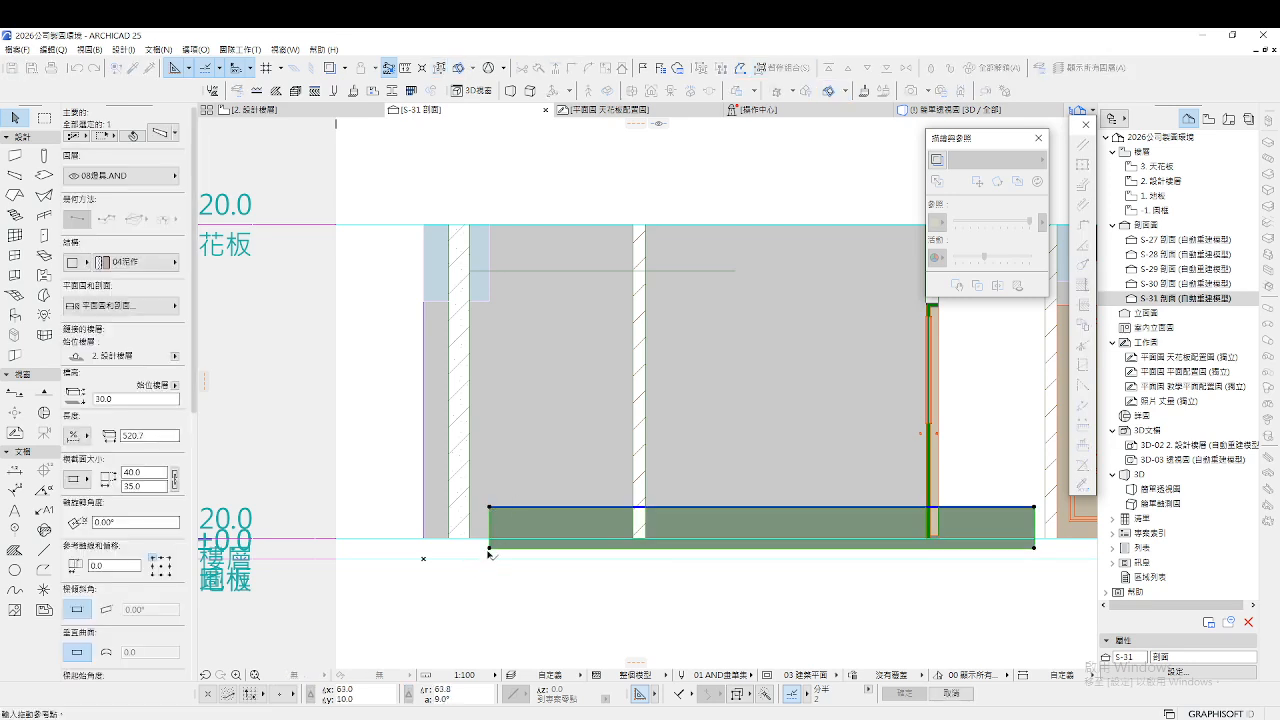
click(489, 548)
click(491, 277)
scroll(500, 436, down, 3)
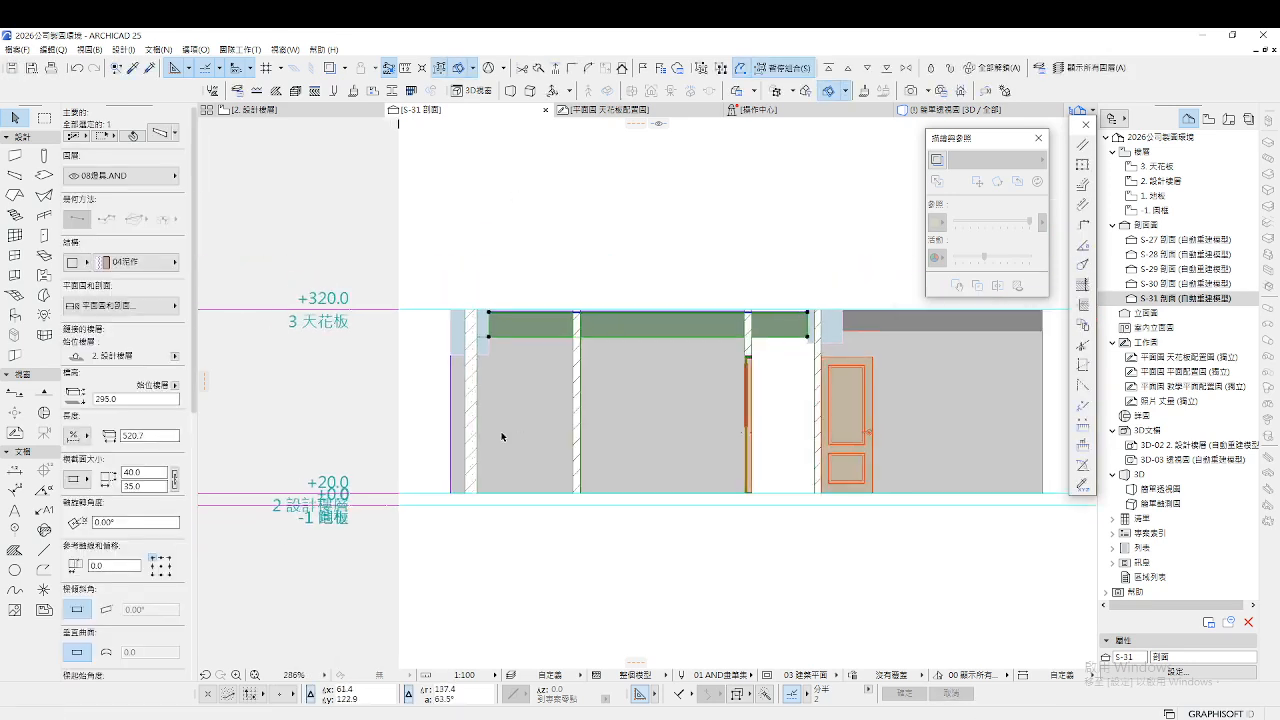
scroll(806, 293, up, 5)
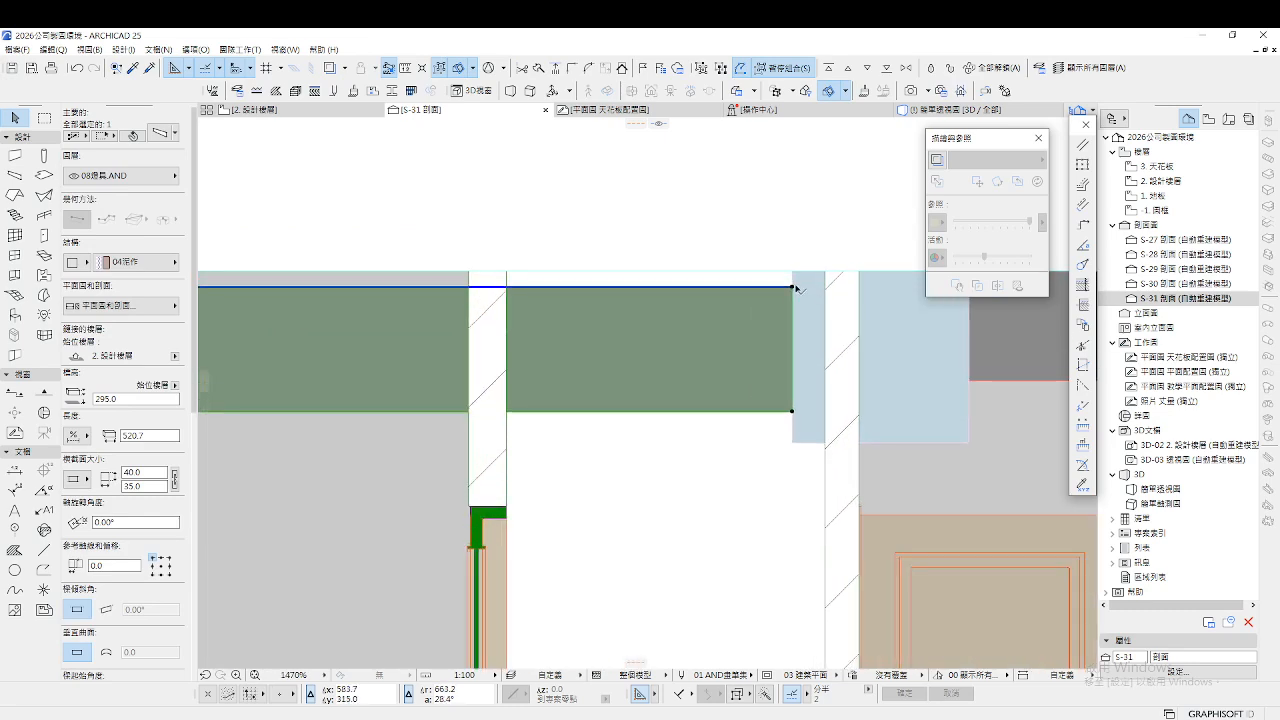
click(794, 287)
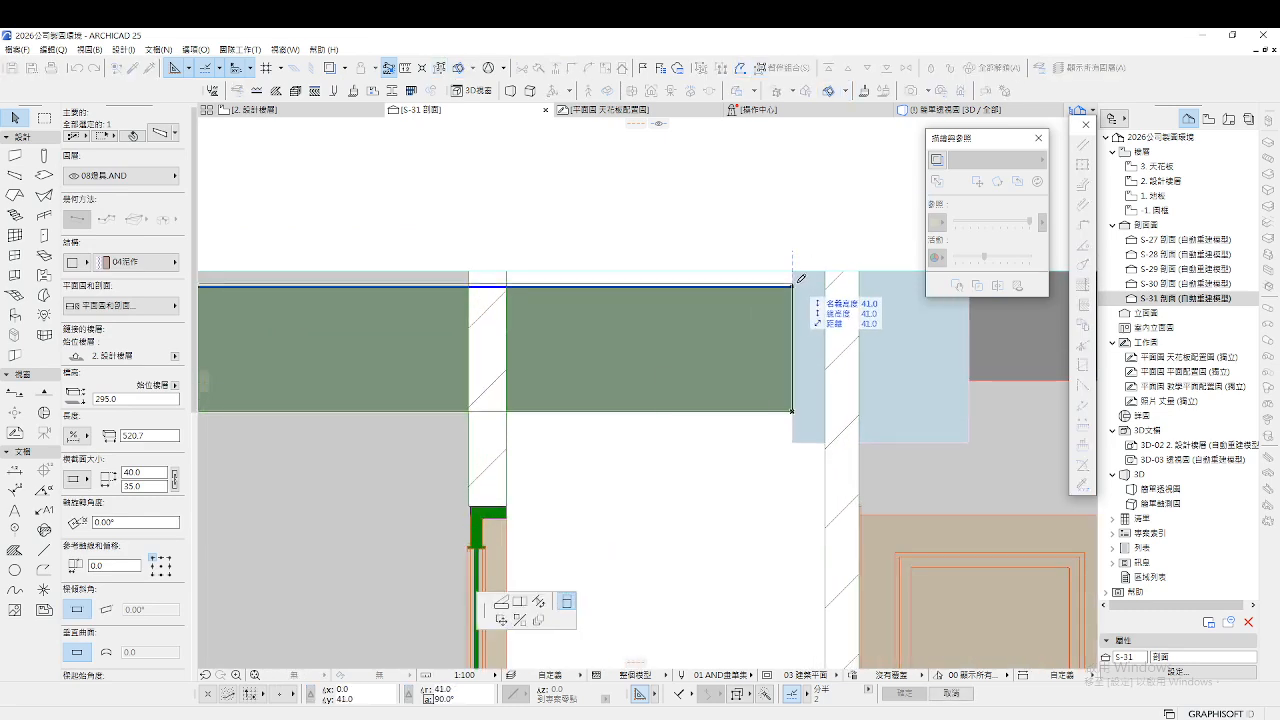
click(796, 267)
scroll(665, 318, down, 3)
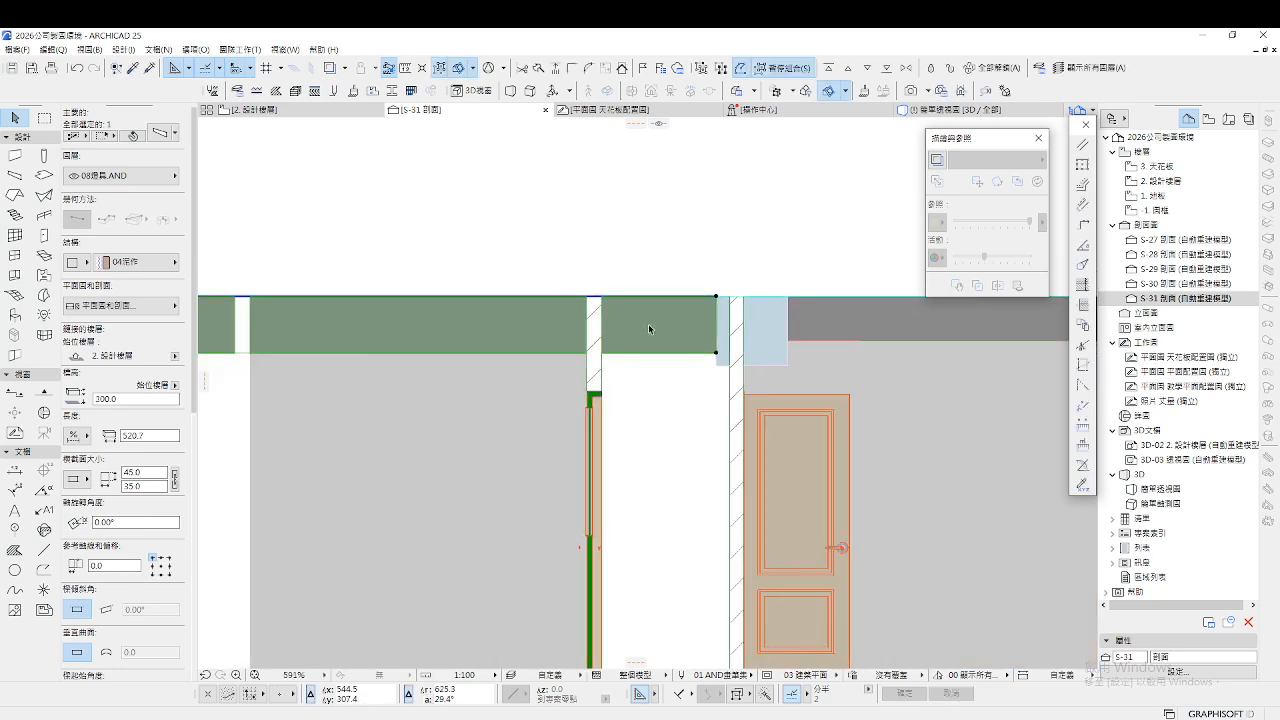
key(Escape)
scroll(650, 316, down, 2)
click(670, 578)
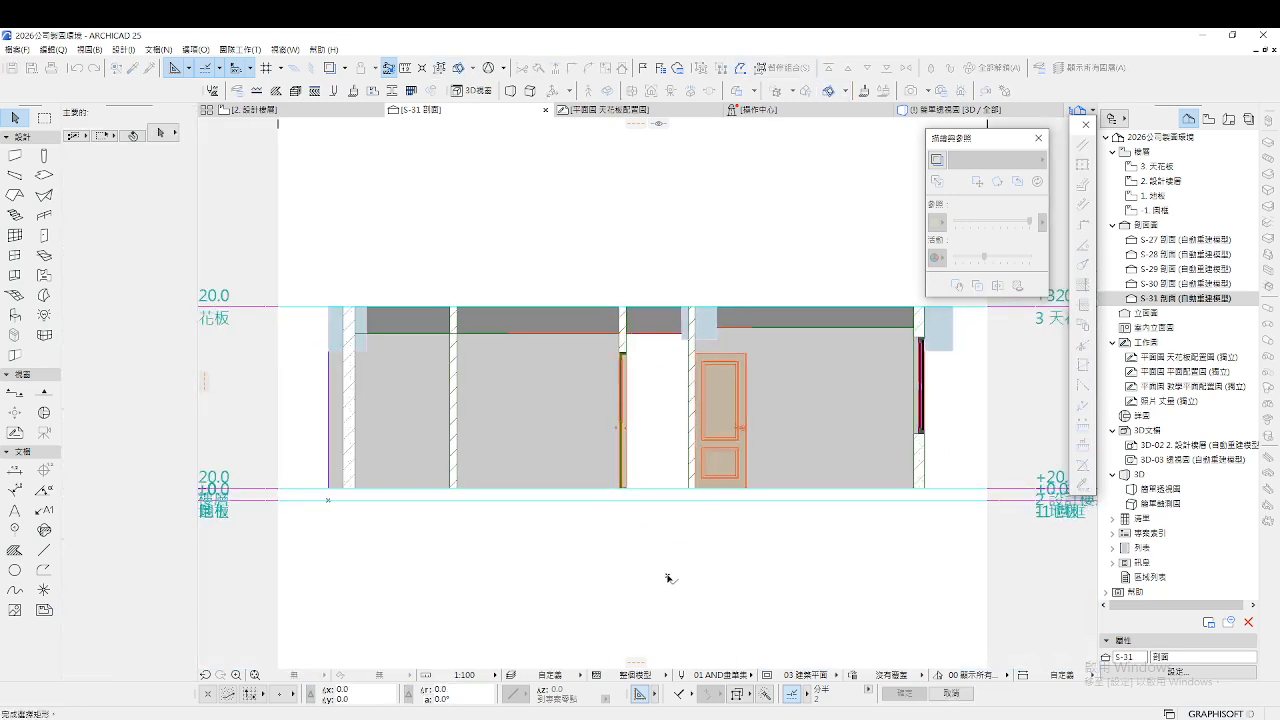
click(544, 535)
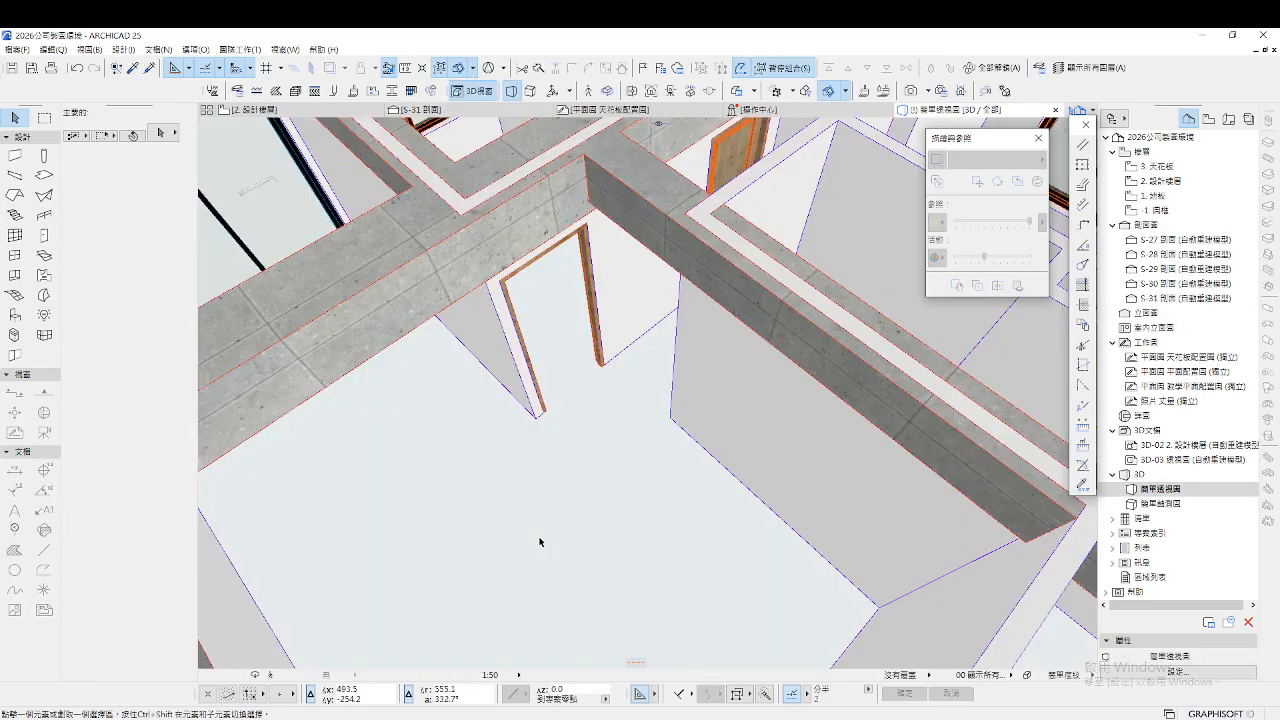
Show the selection in 3D and walk around to view the rooms and wall tops
key(F3)
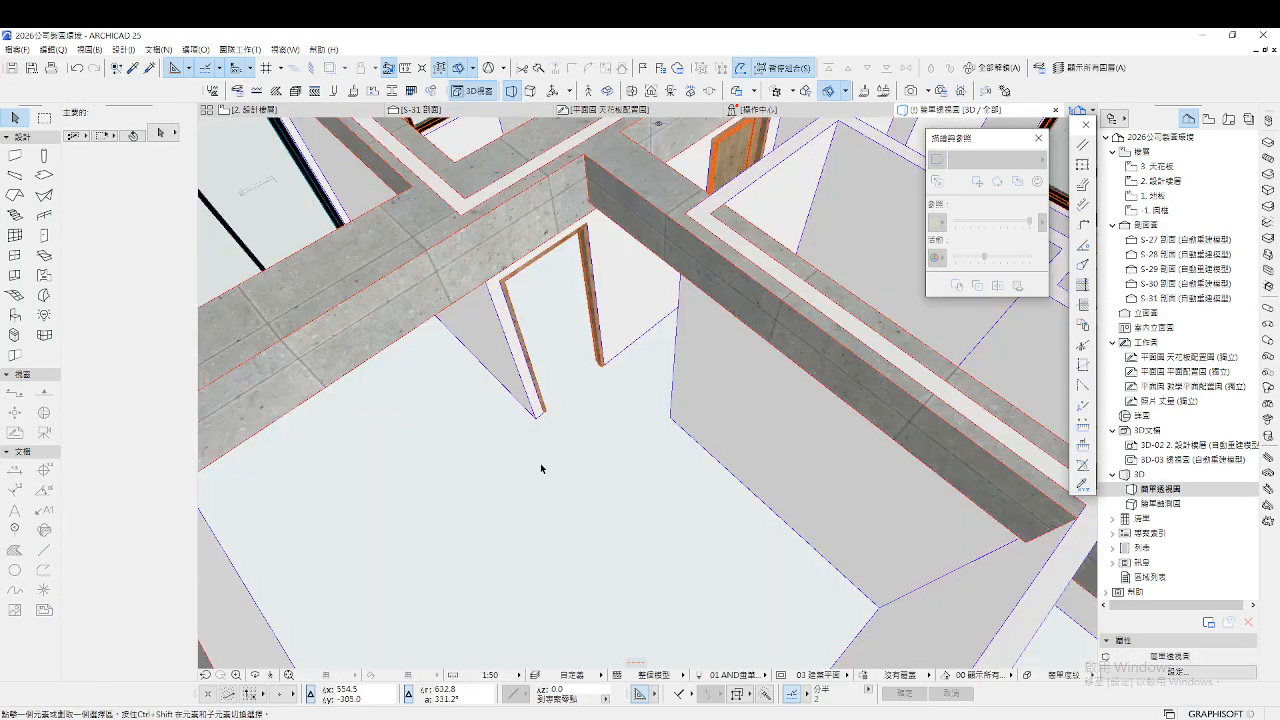
click(271, 675)
key(Down)
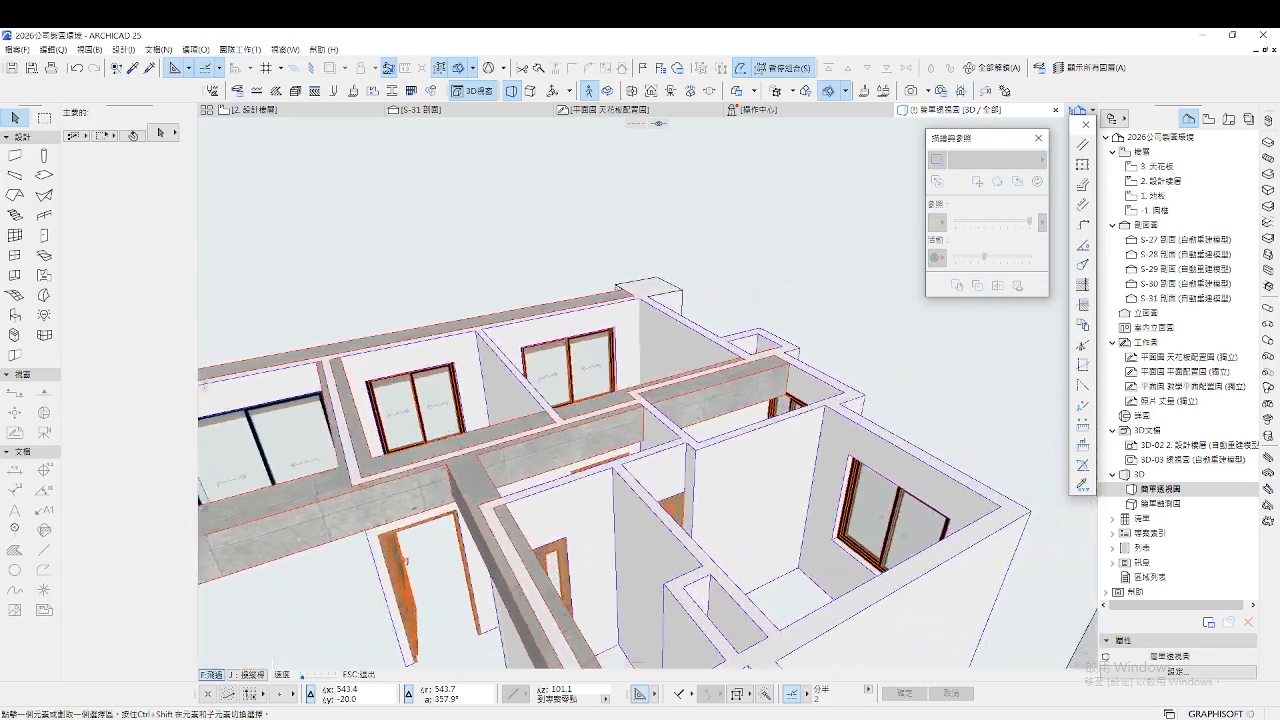
key(Right)
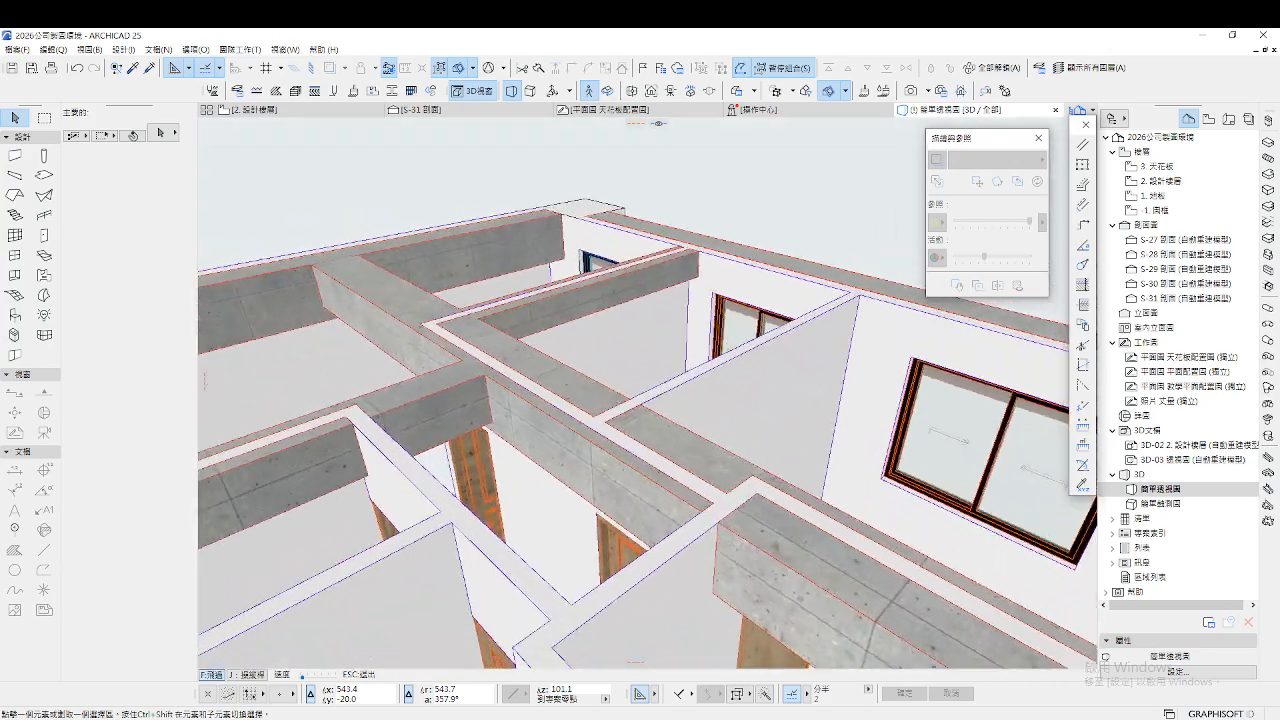
key(Right)
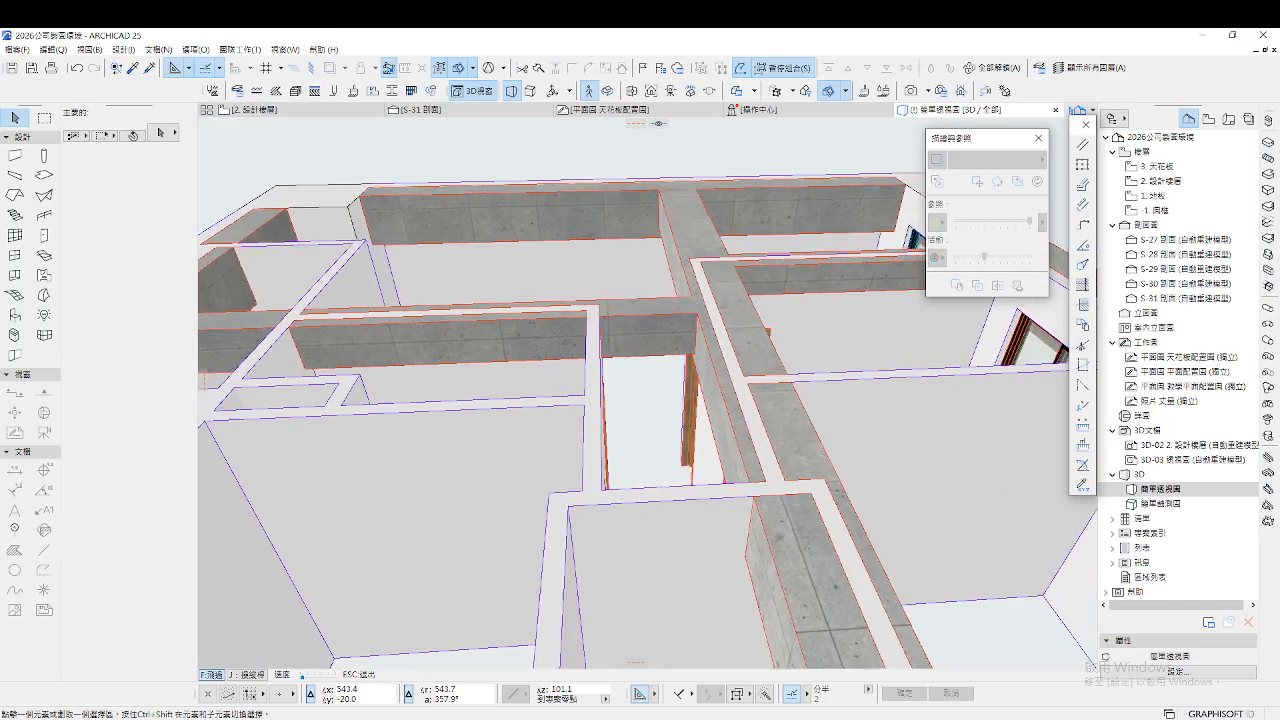
key(Up)
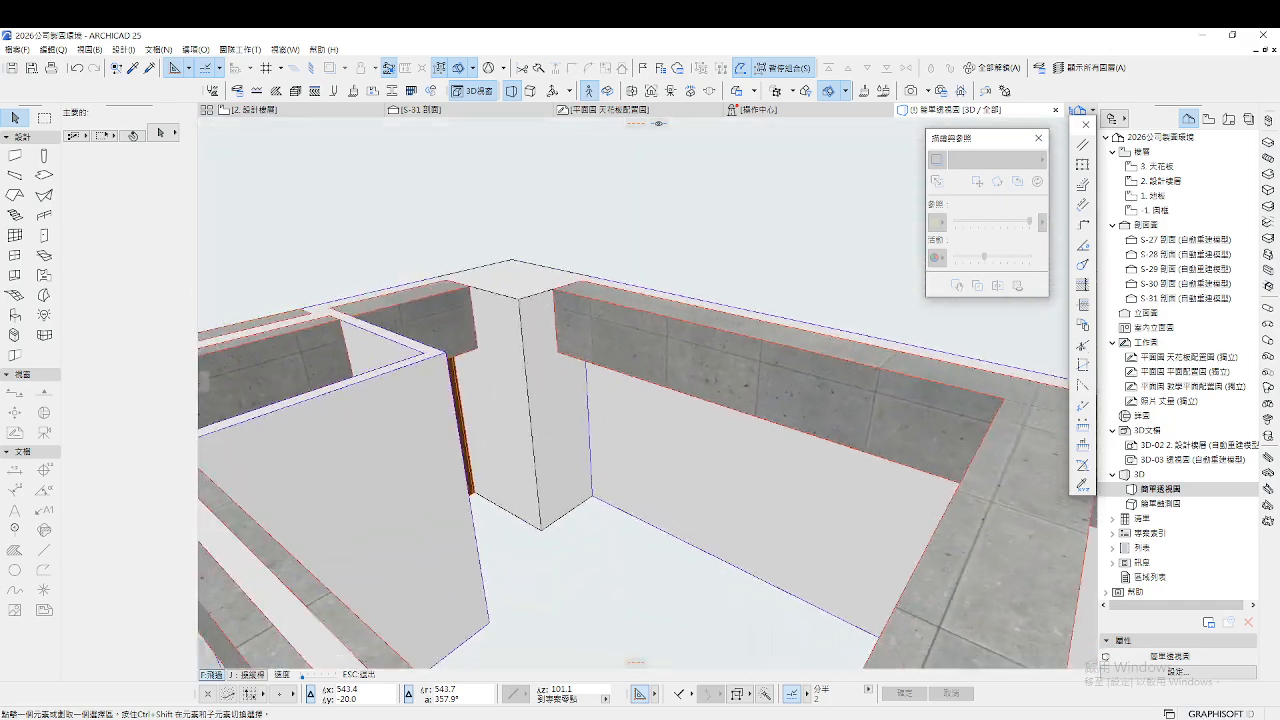
key(Down)
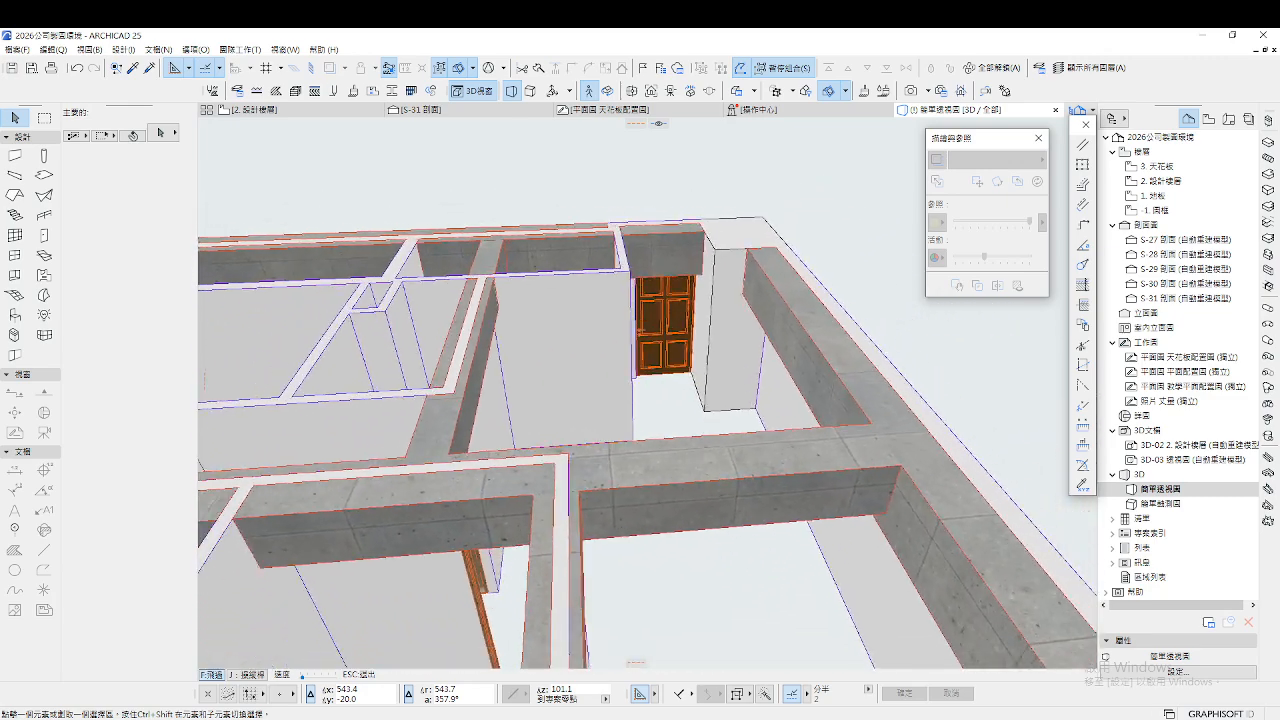
key(Down)
key(Escape)
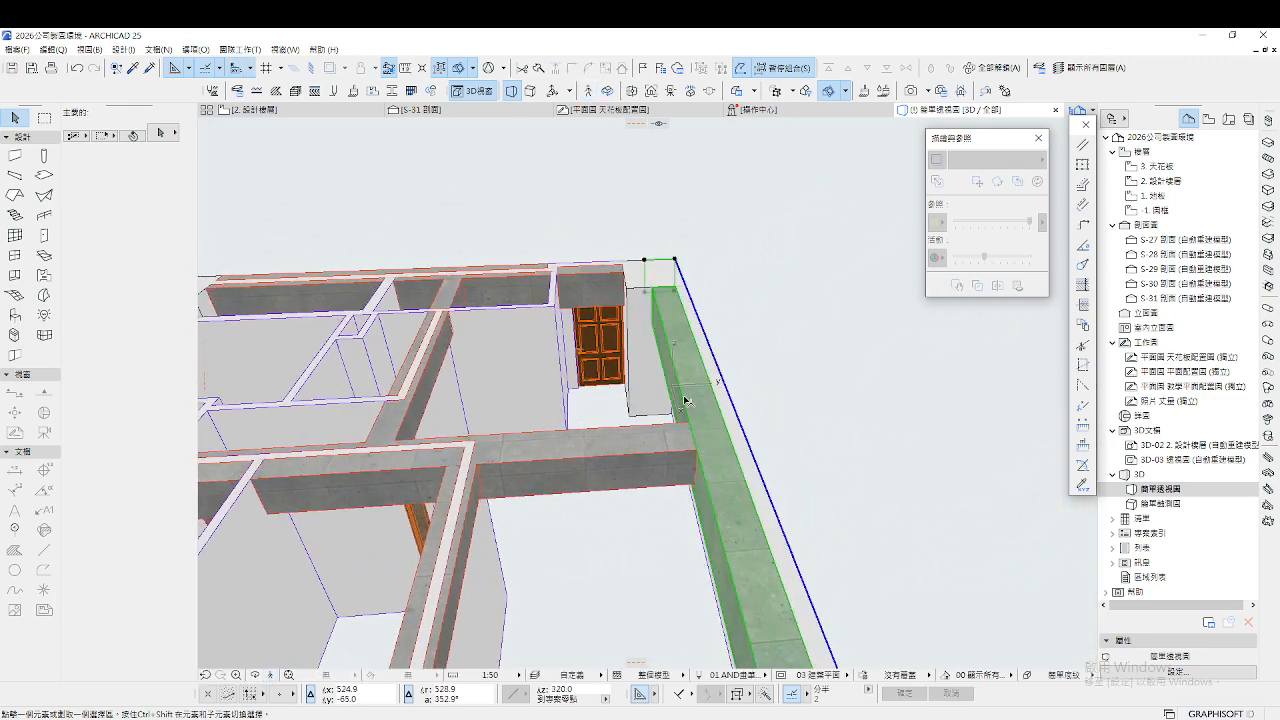
Change the outer edge beam's surface from 混凝土 - 02 concrete to 塗料 - 光面白 paint
double_click(685, 401)
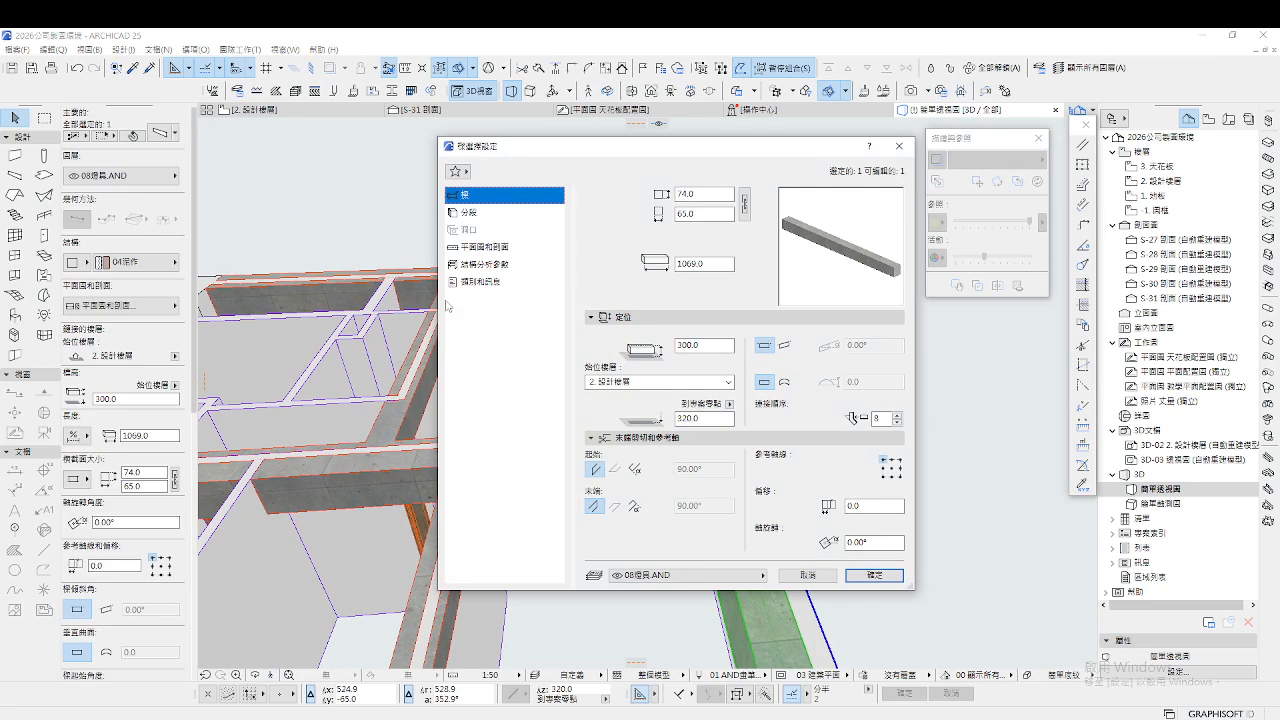
click(469, 214)
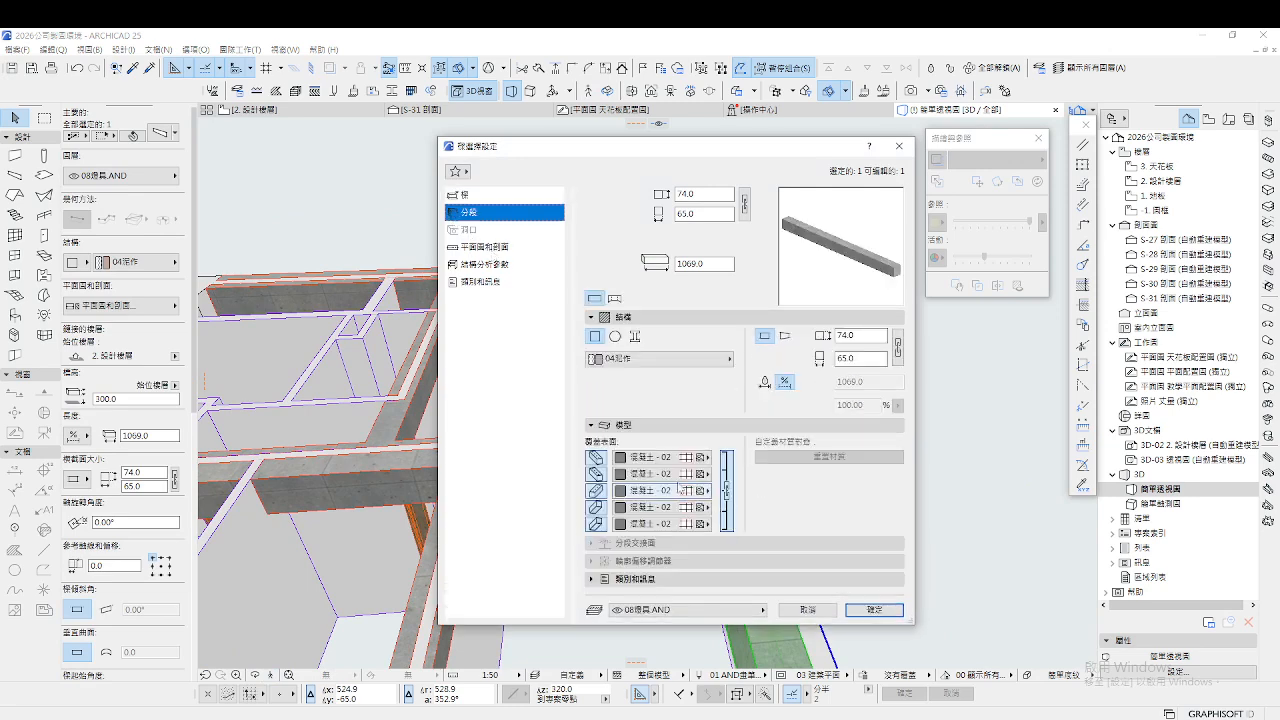
click(679, 460)
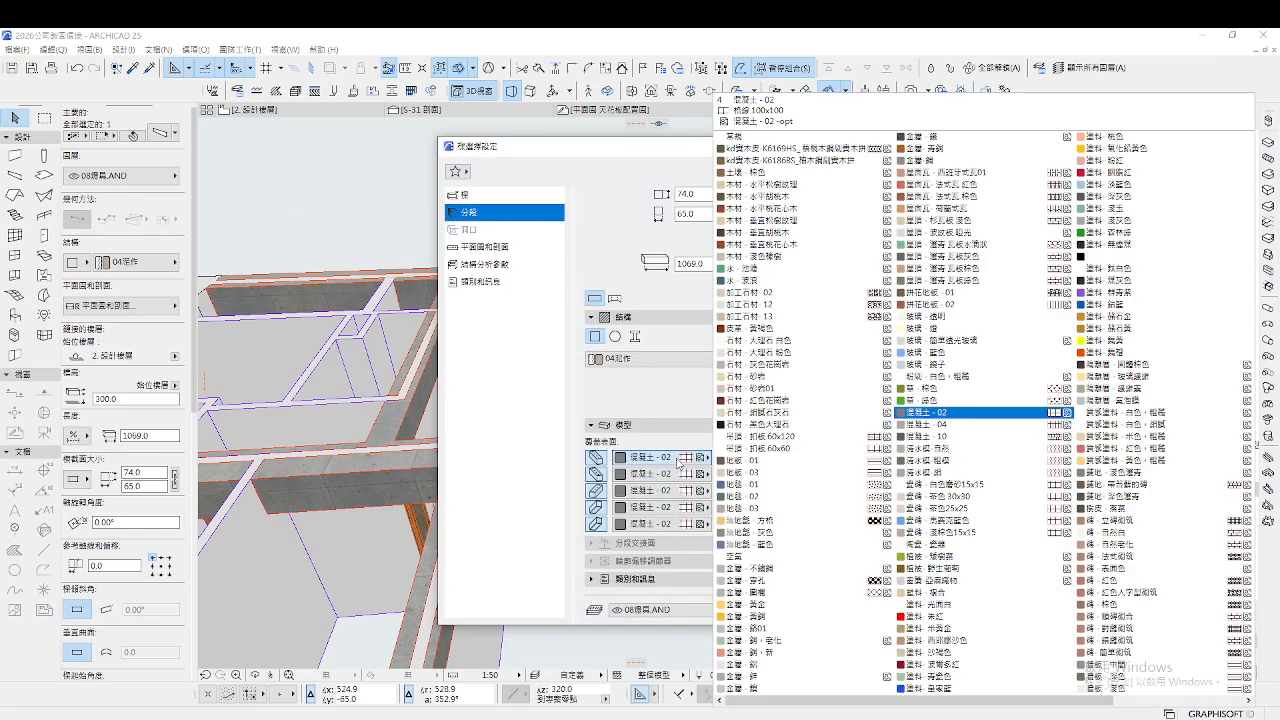
click(989, 606)
click(870, 609)
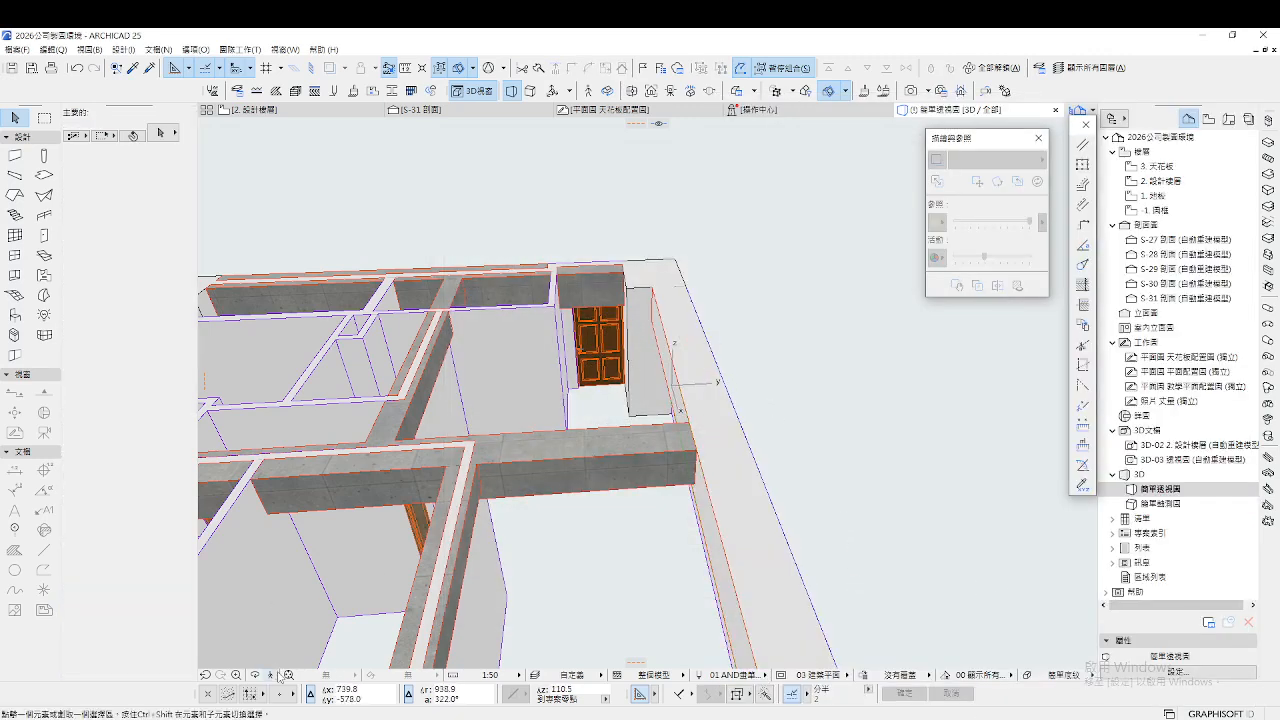
Fly around the beams, door and window rooms in 3D, then return to the 2. 設計樓層 plan
click(271, 678)
key(w)
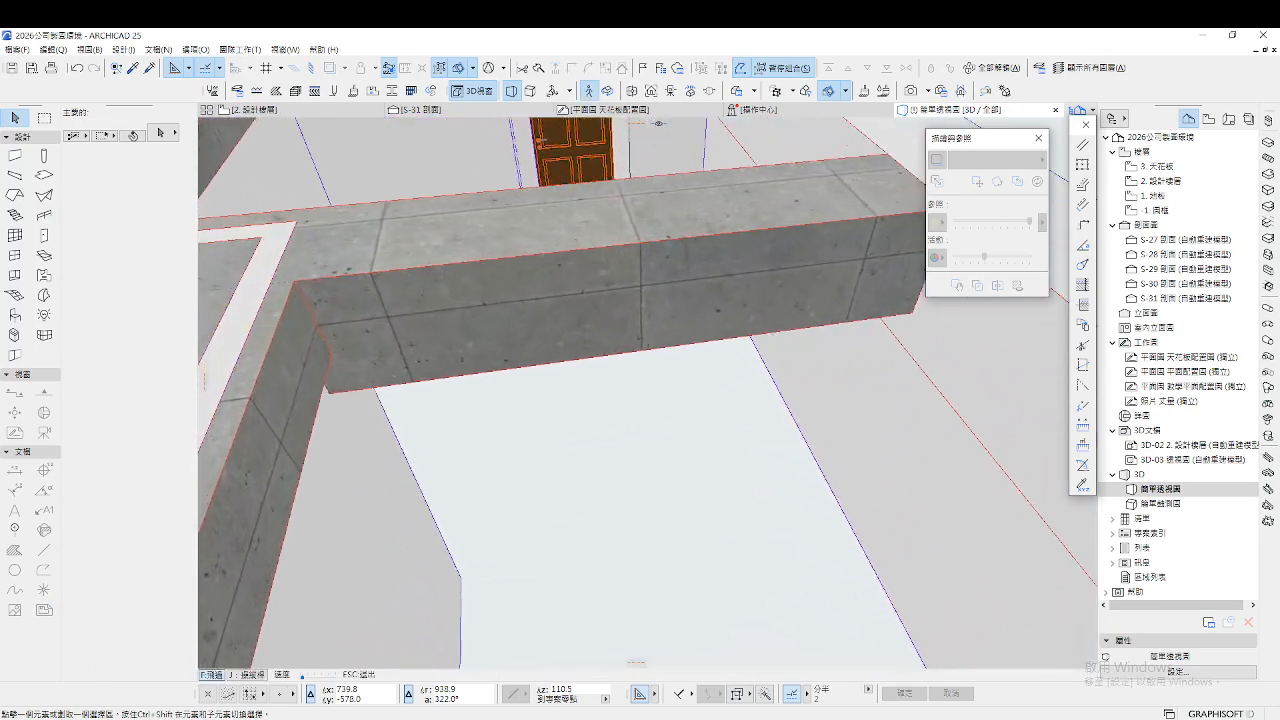
key(w)
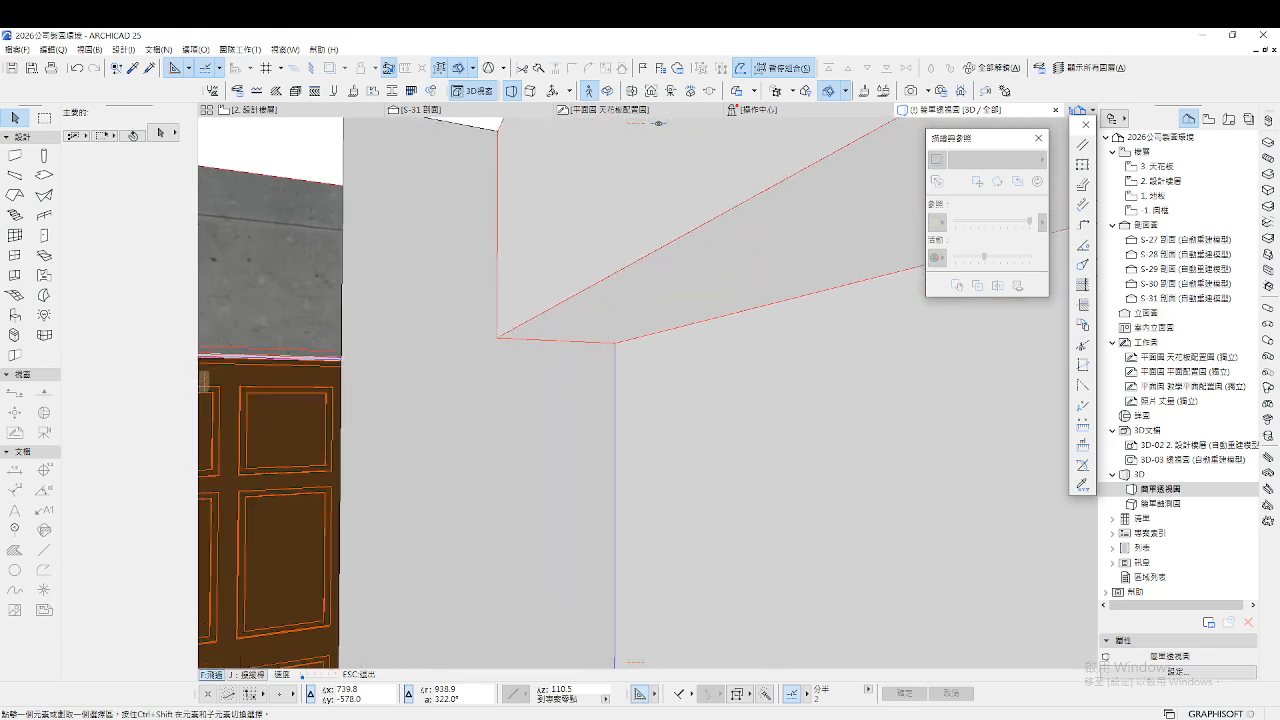
key(w)
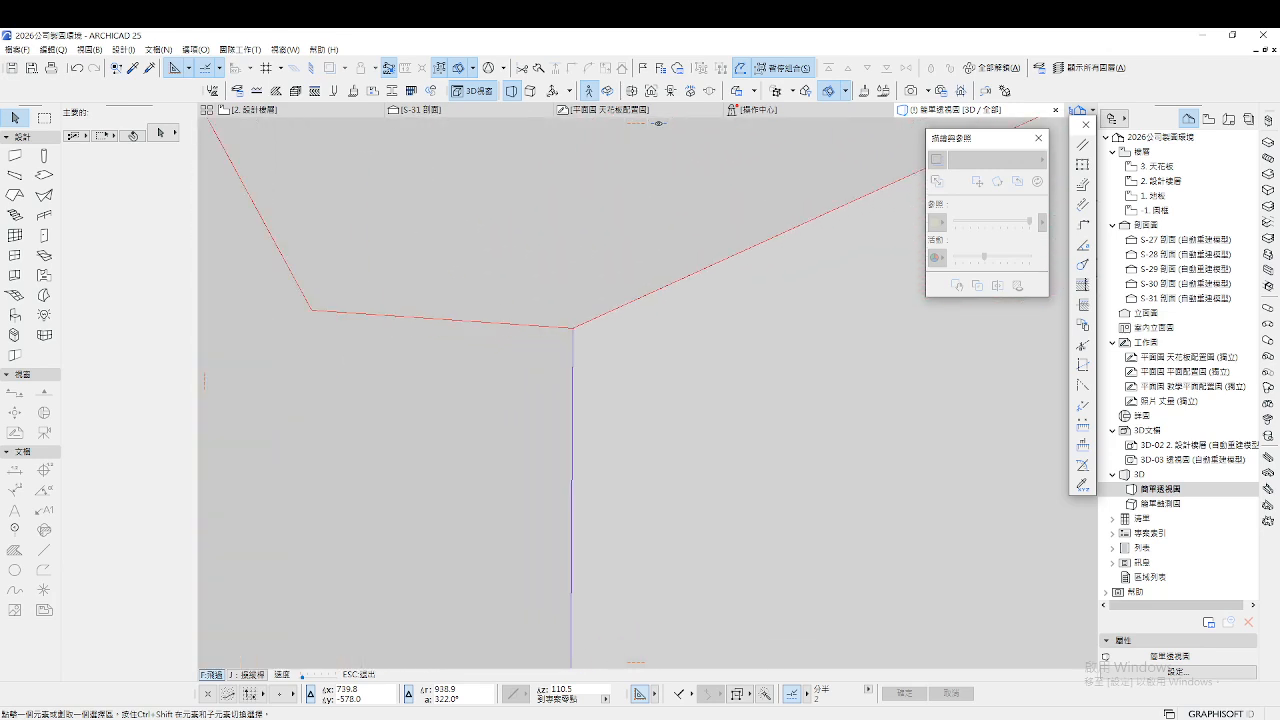
key(a)
key(s)
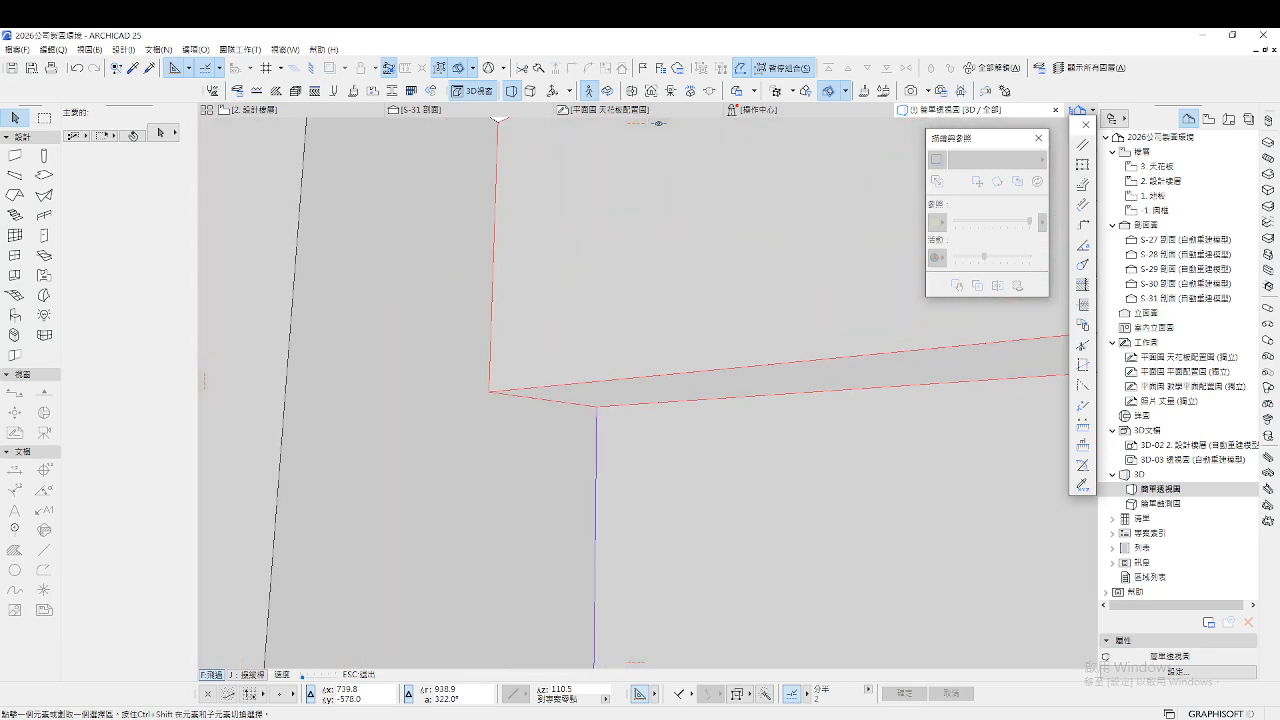
key(s)
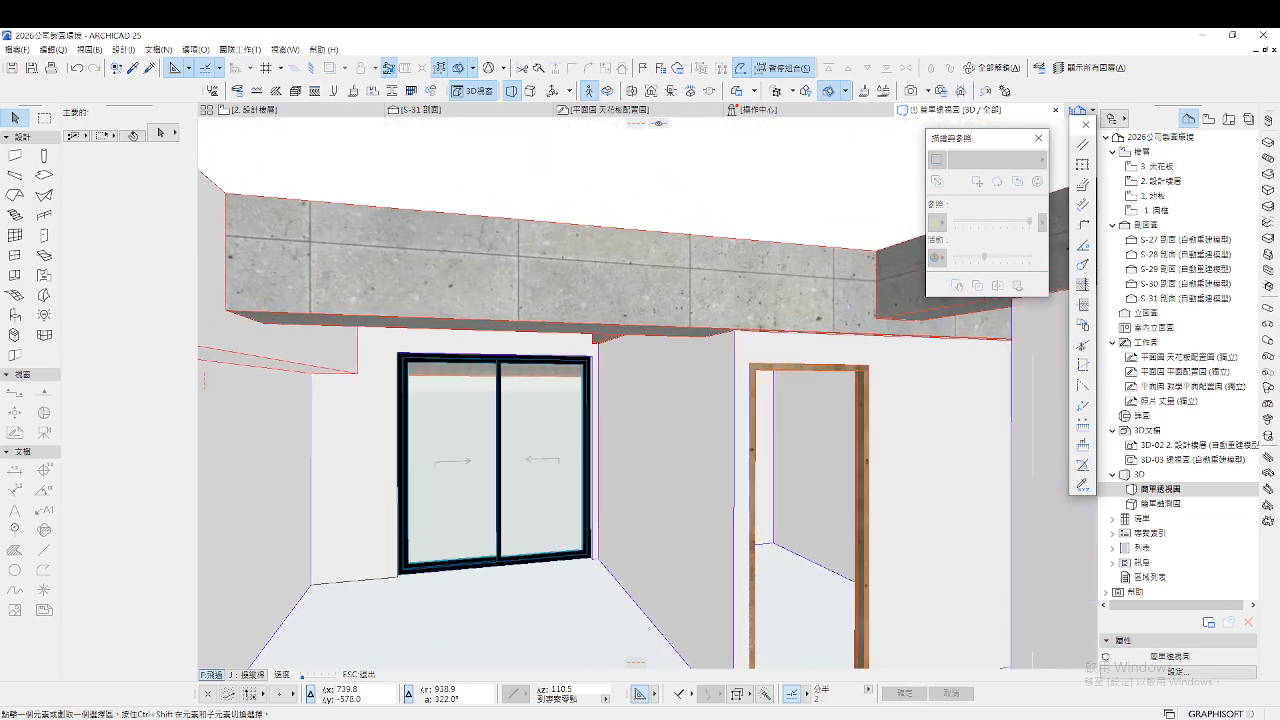
key(w)
key(s)
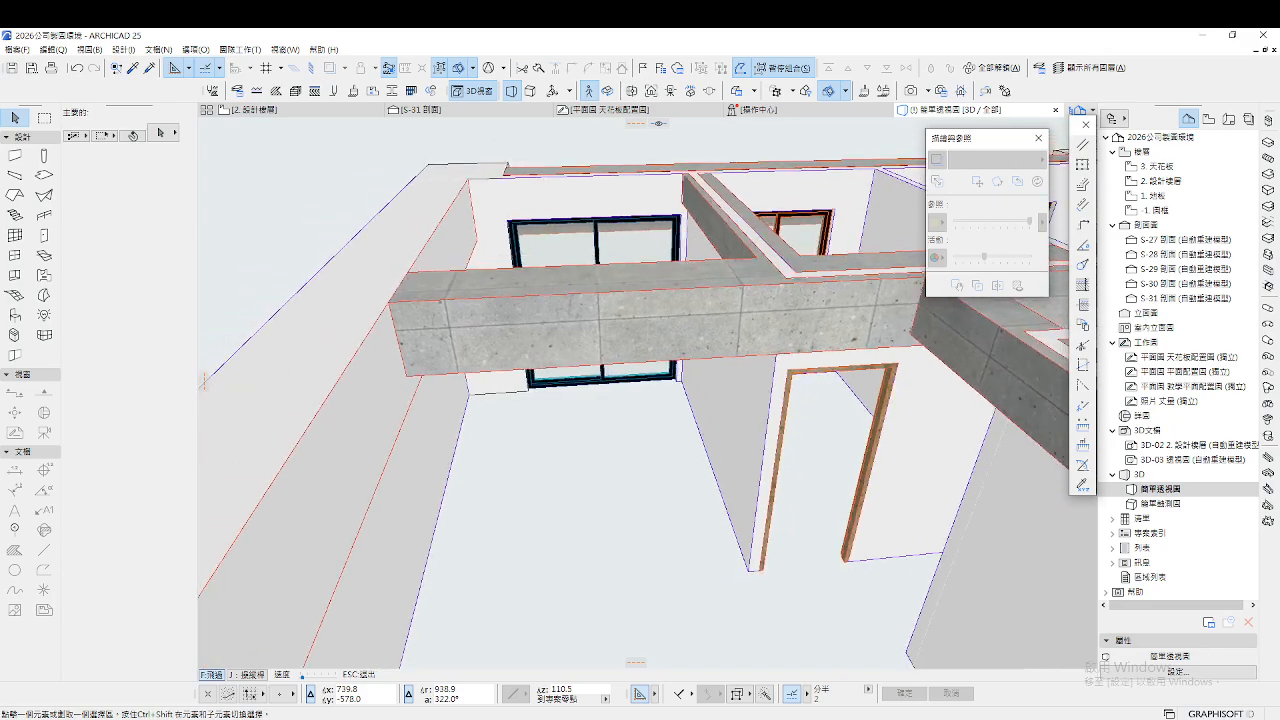
key(d)
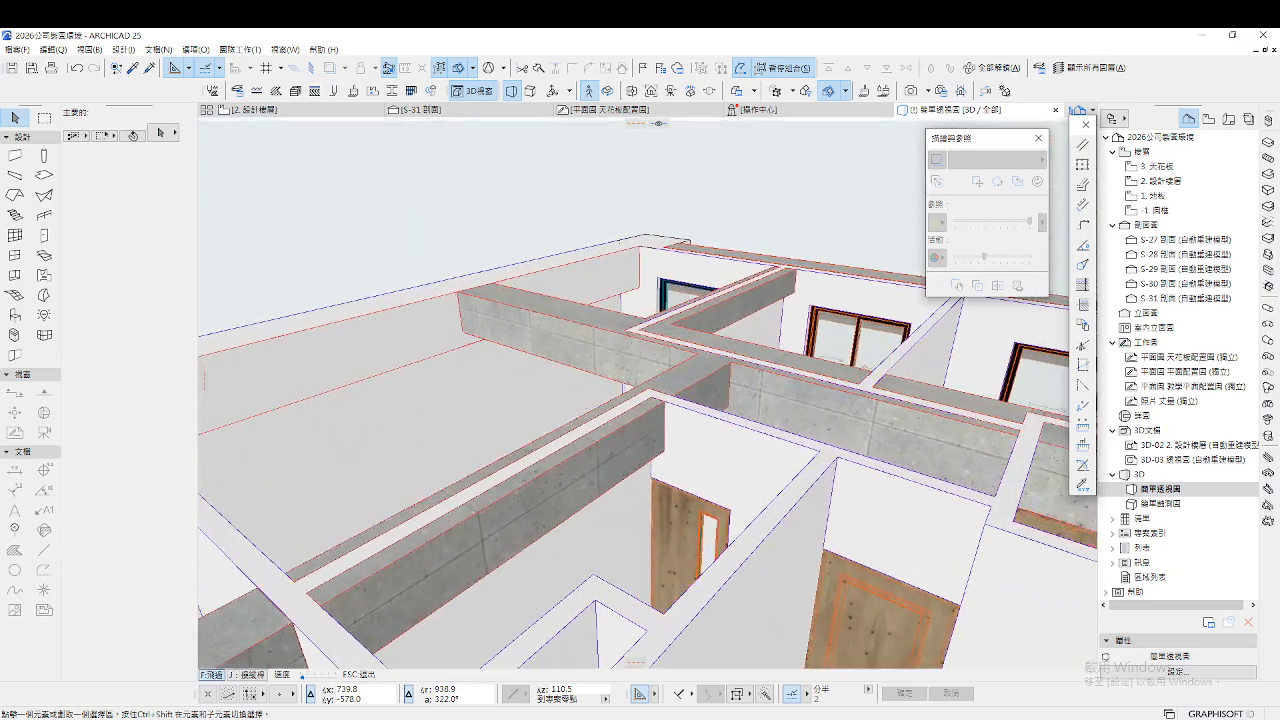
key(s)
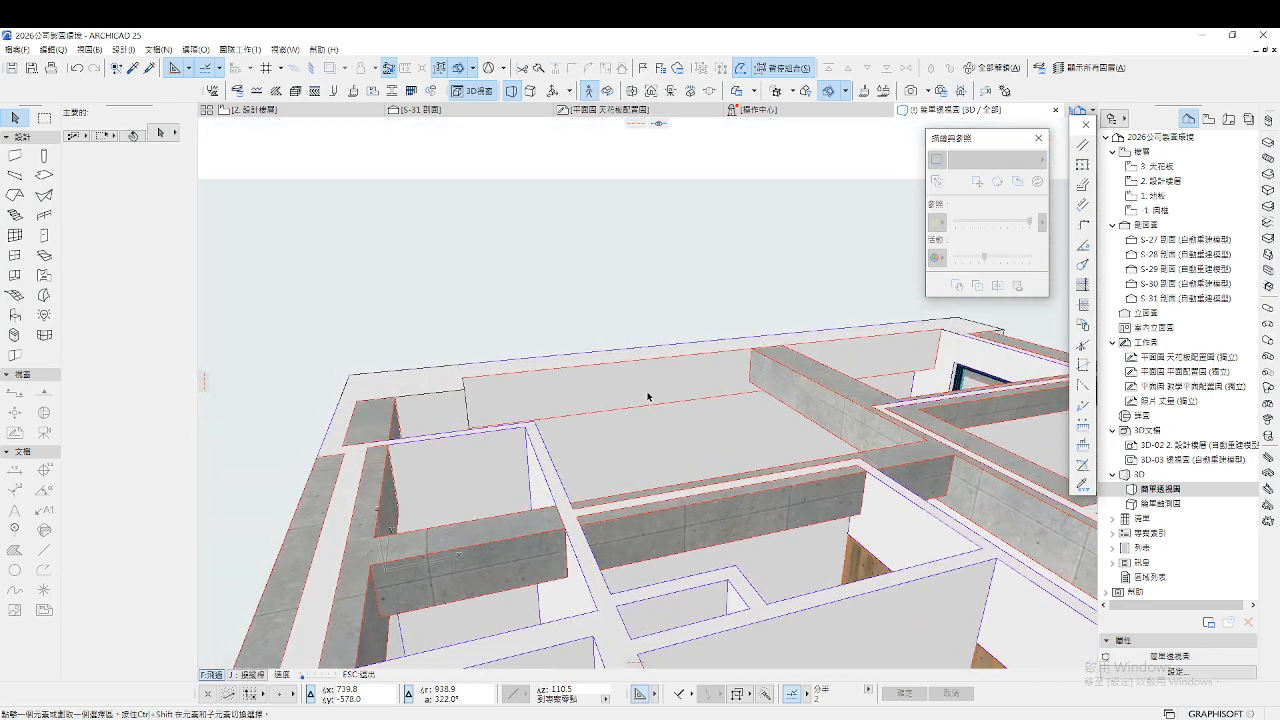
key(Escape)
click(250, 109)
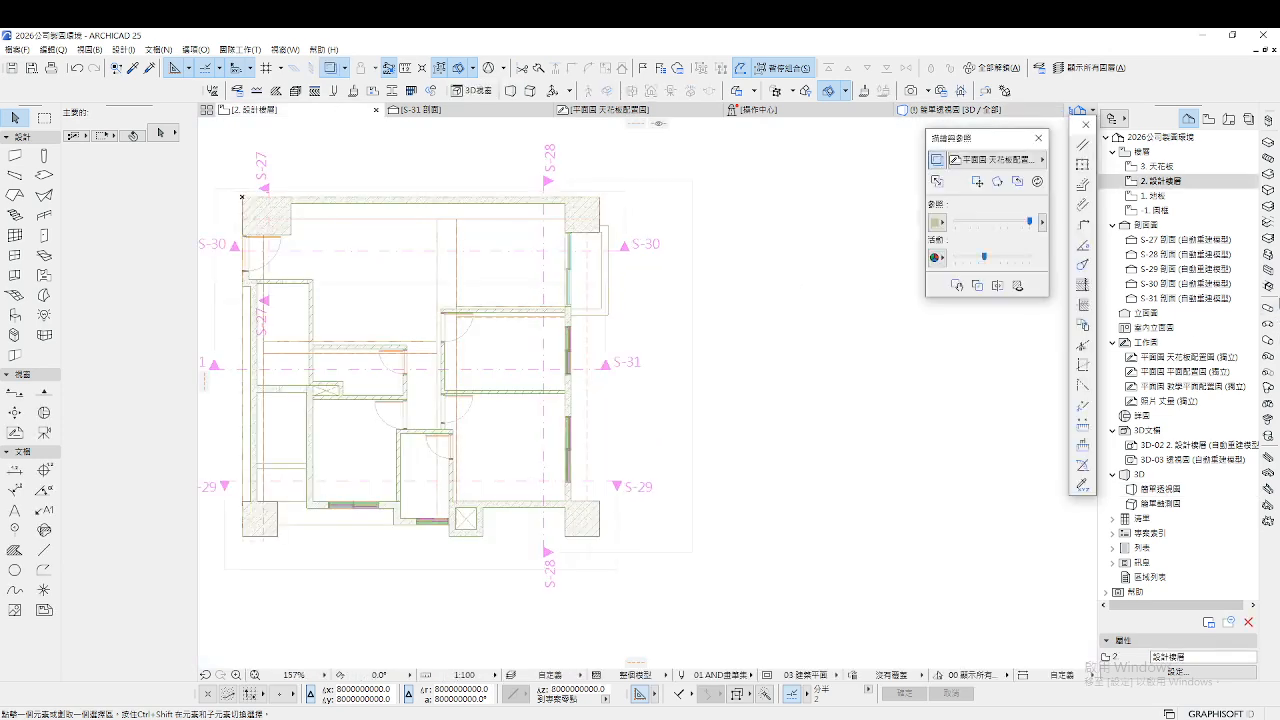
On story 1. 地板, set the default slab surface material to 石材 - 大理石 白色
double_click(1156, 197)
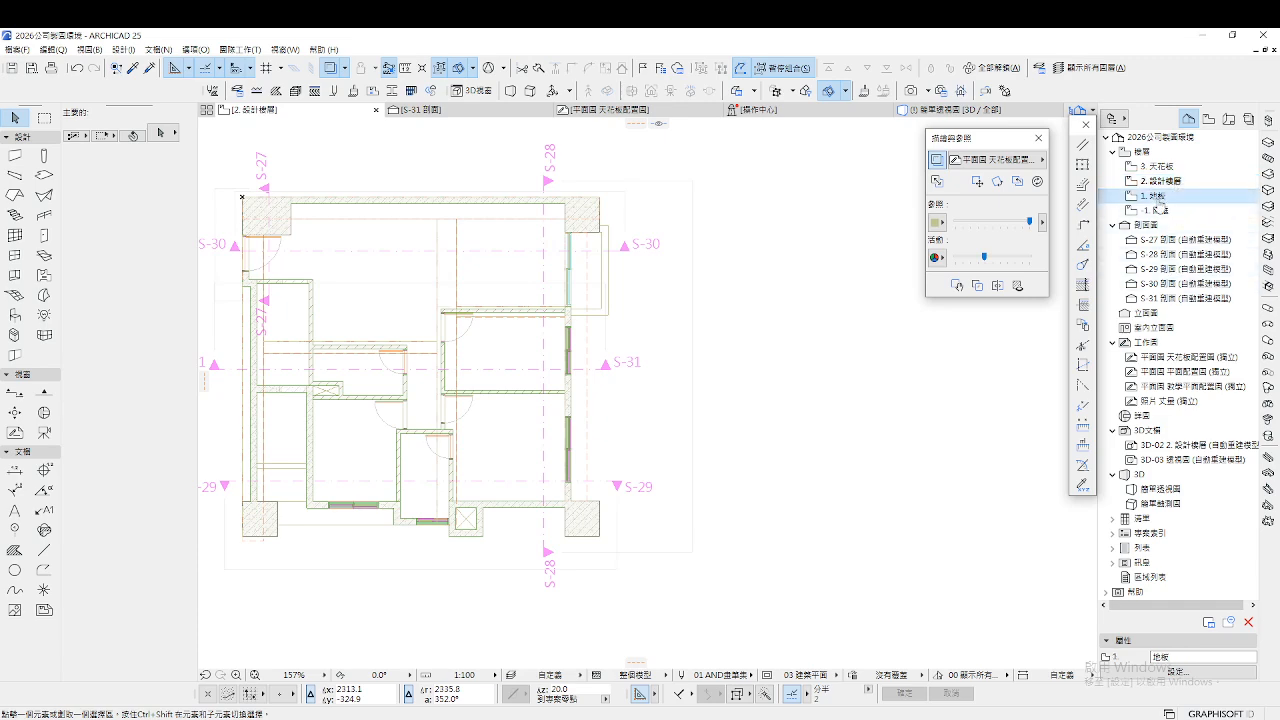
scroll(776, 391, down, 2)
scroll(434, 397, up, 2)
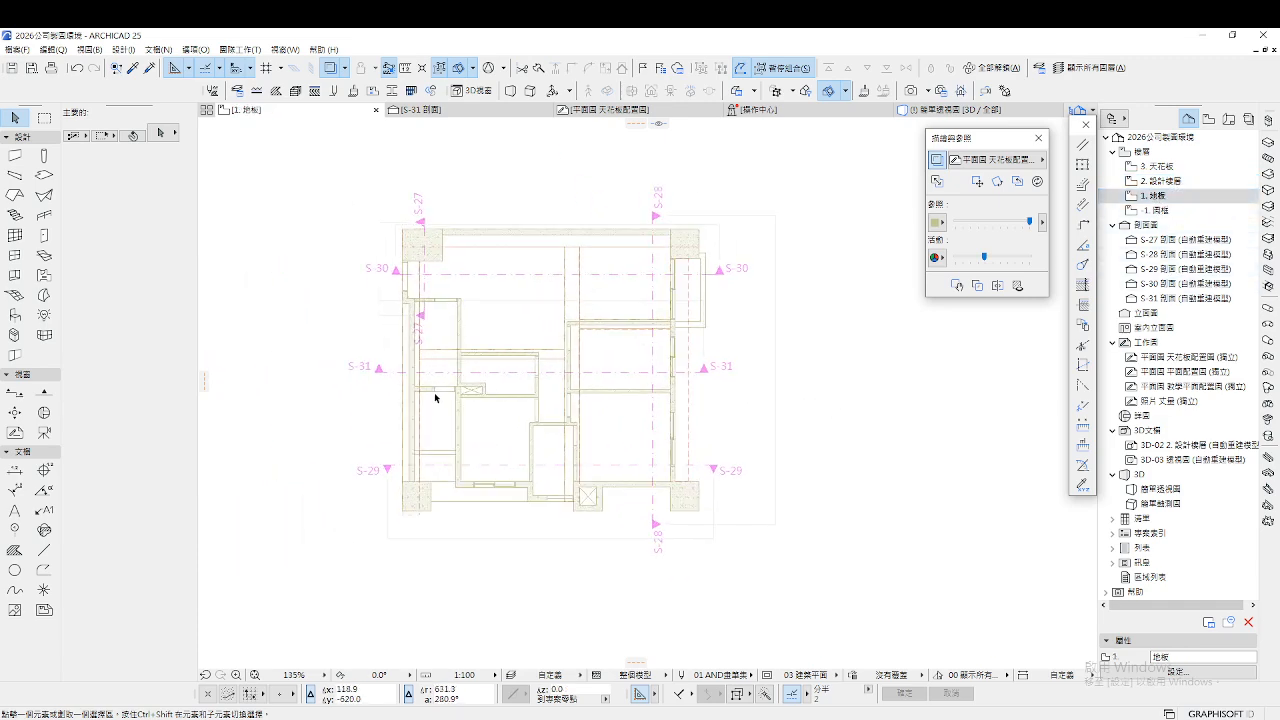
double_click(44, 175)
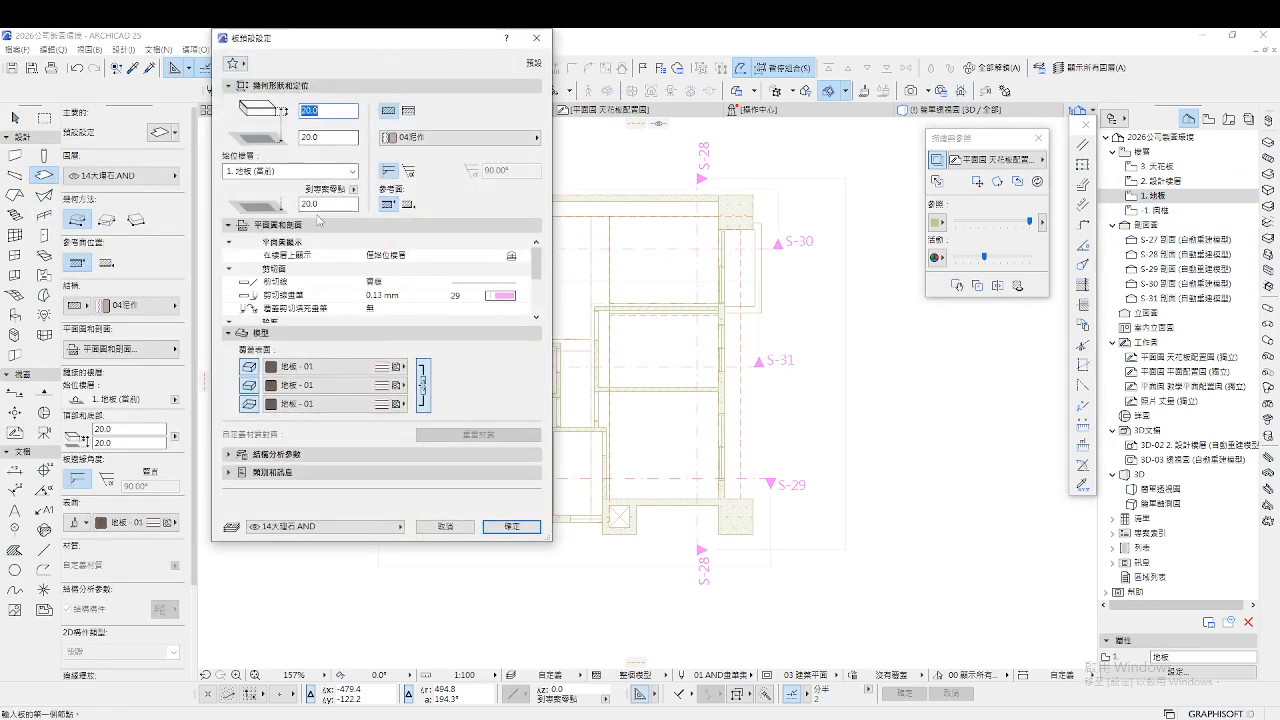
click(396, 365)
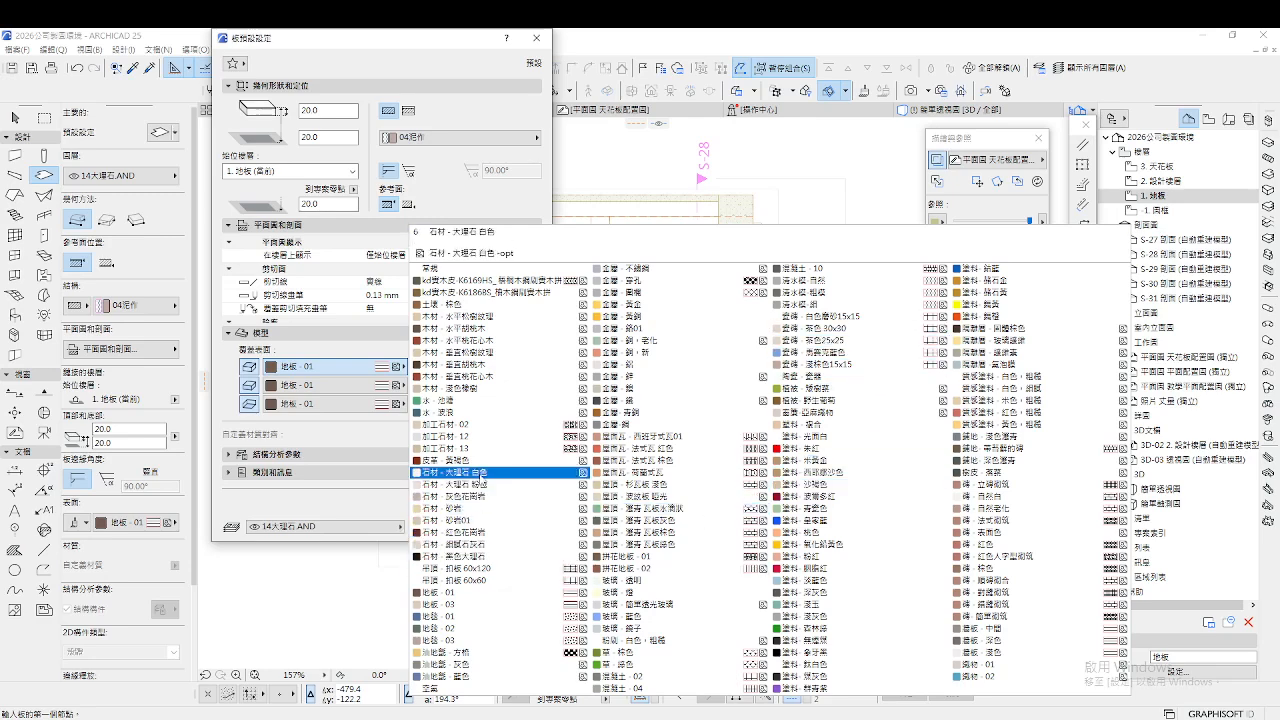
click(455, 472)
click(512, 526)
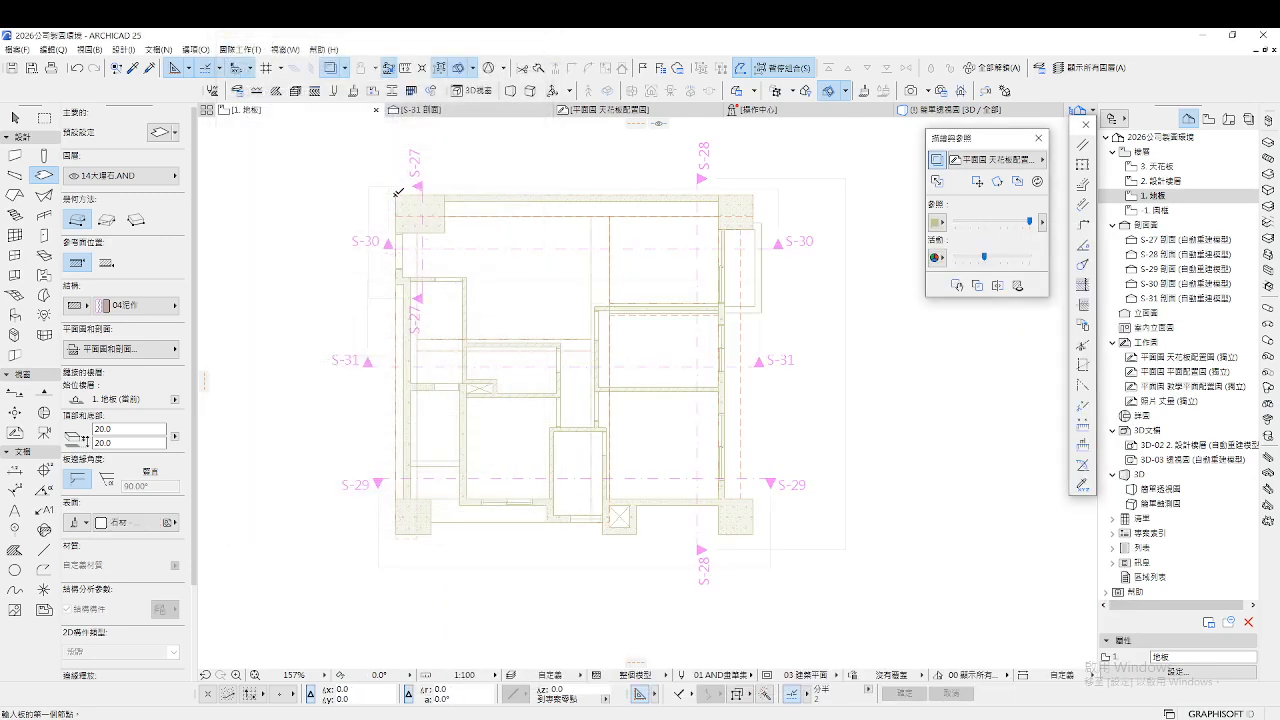
Trace the slab outline around the building's four corners and close it at the start
click(397, 193)
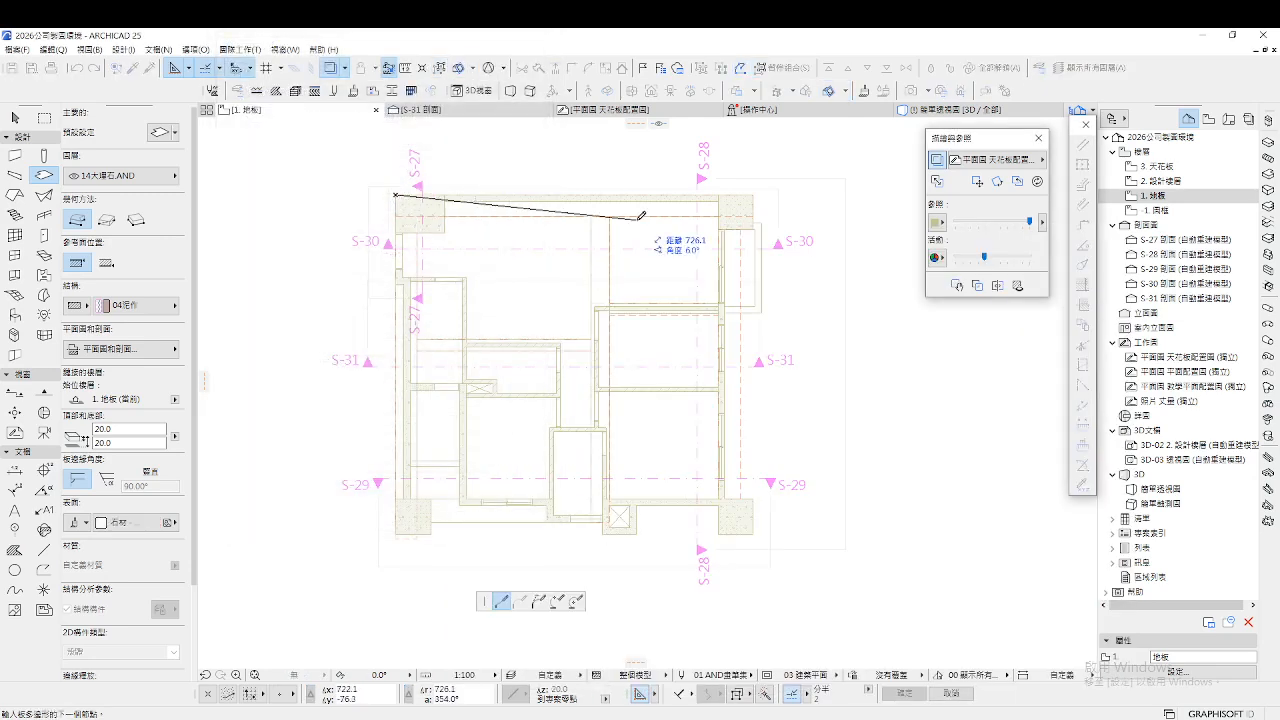
click(753, 194)
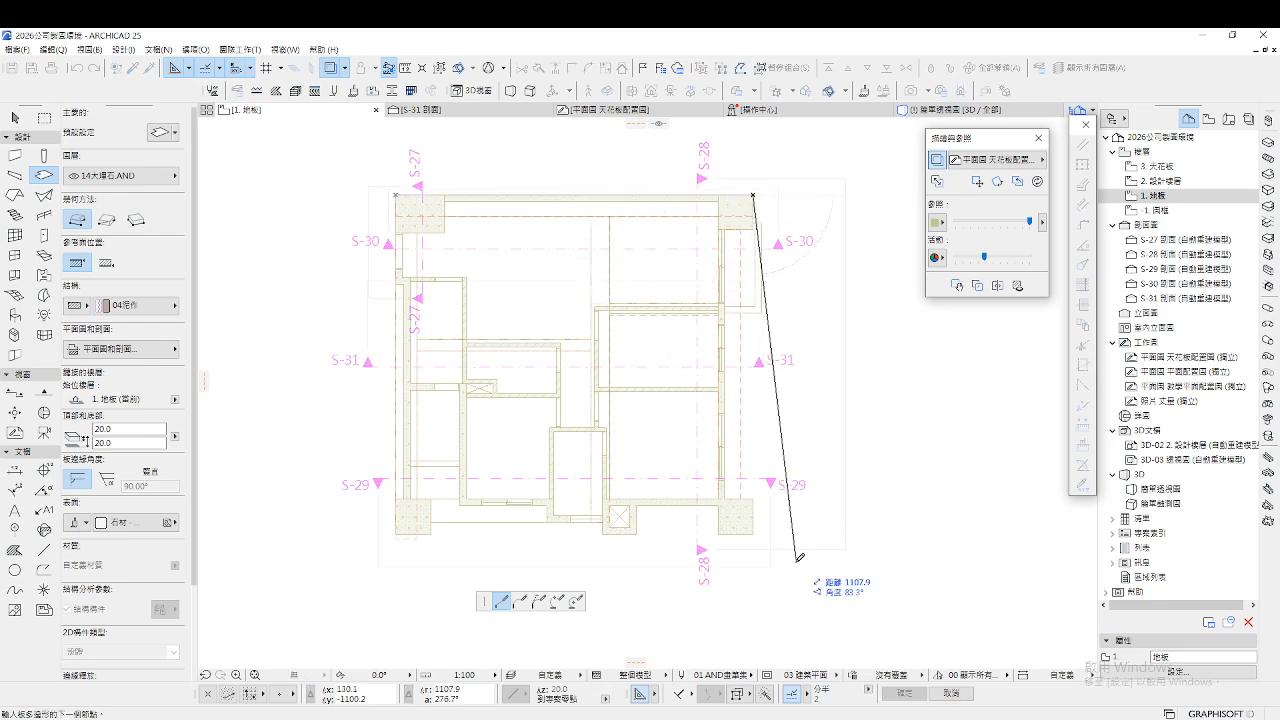
click(753, 533)
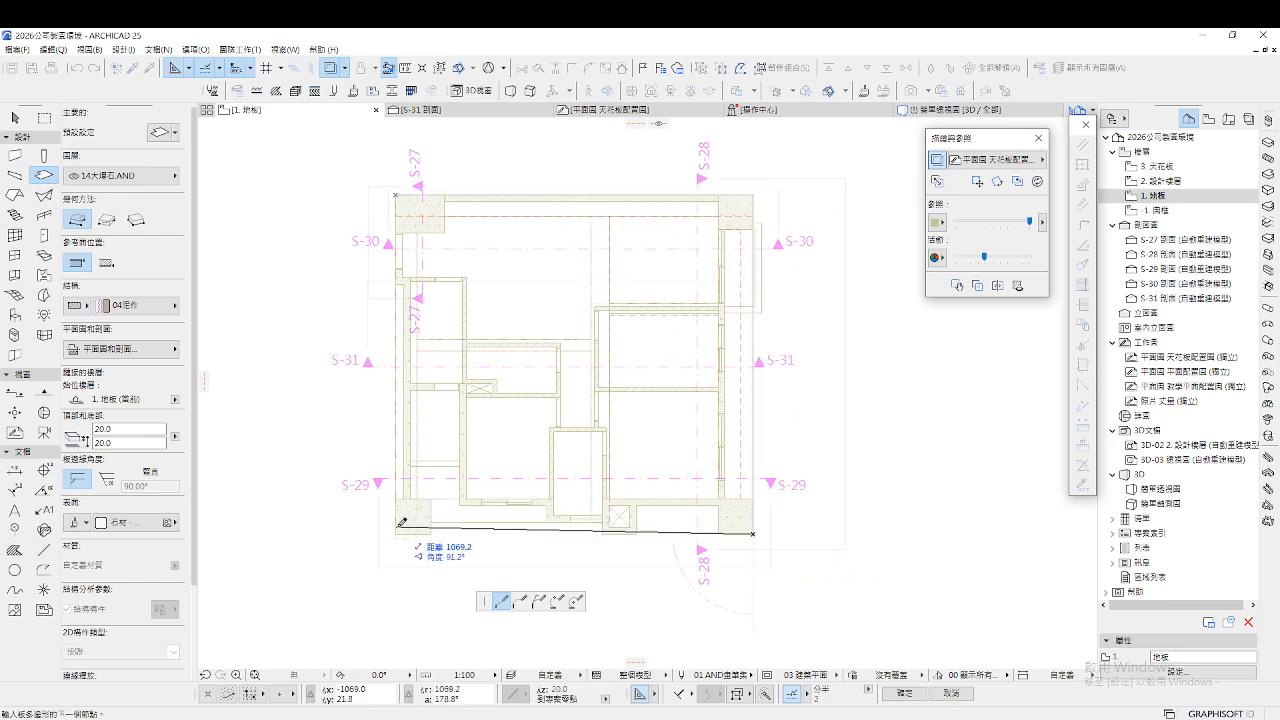
click(401, 530)
click(397, 193)
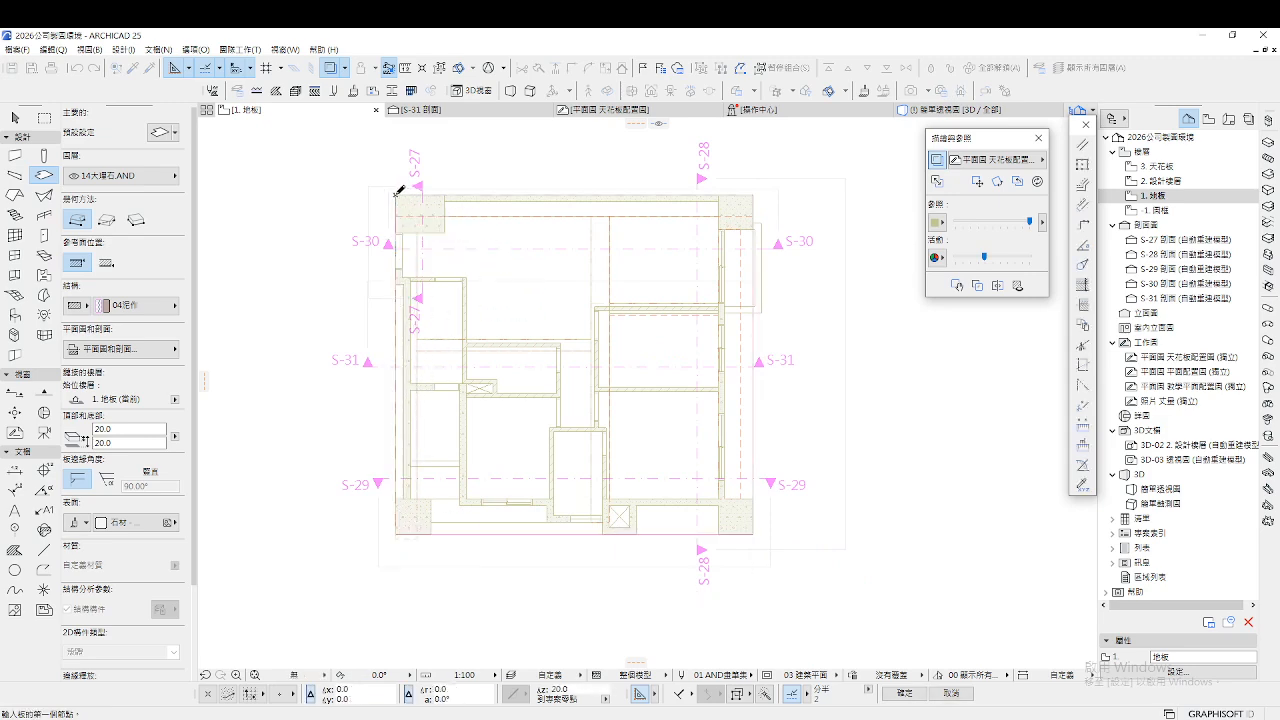
Fly around the 3D model in Explore mode to inspect the white marble slab, walls and door
key(F3)
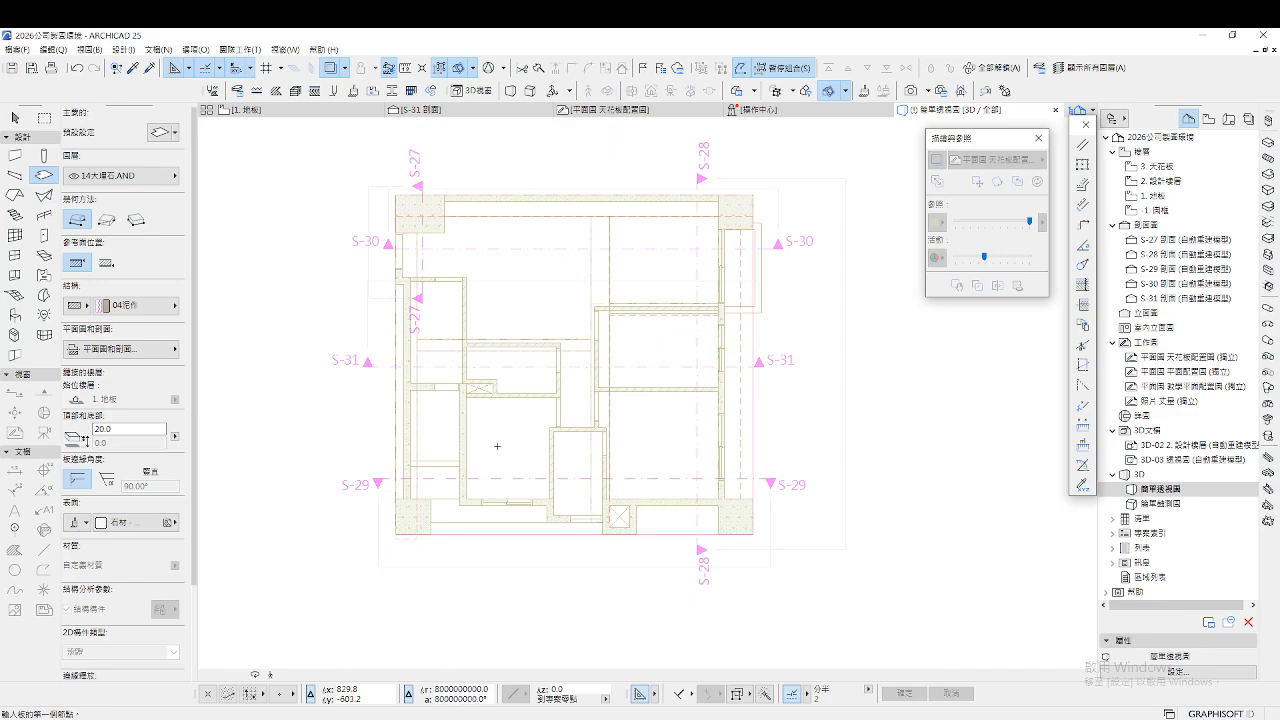
click(266, 679)
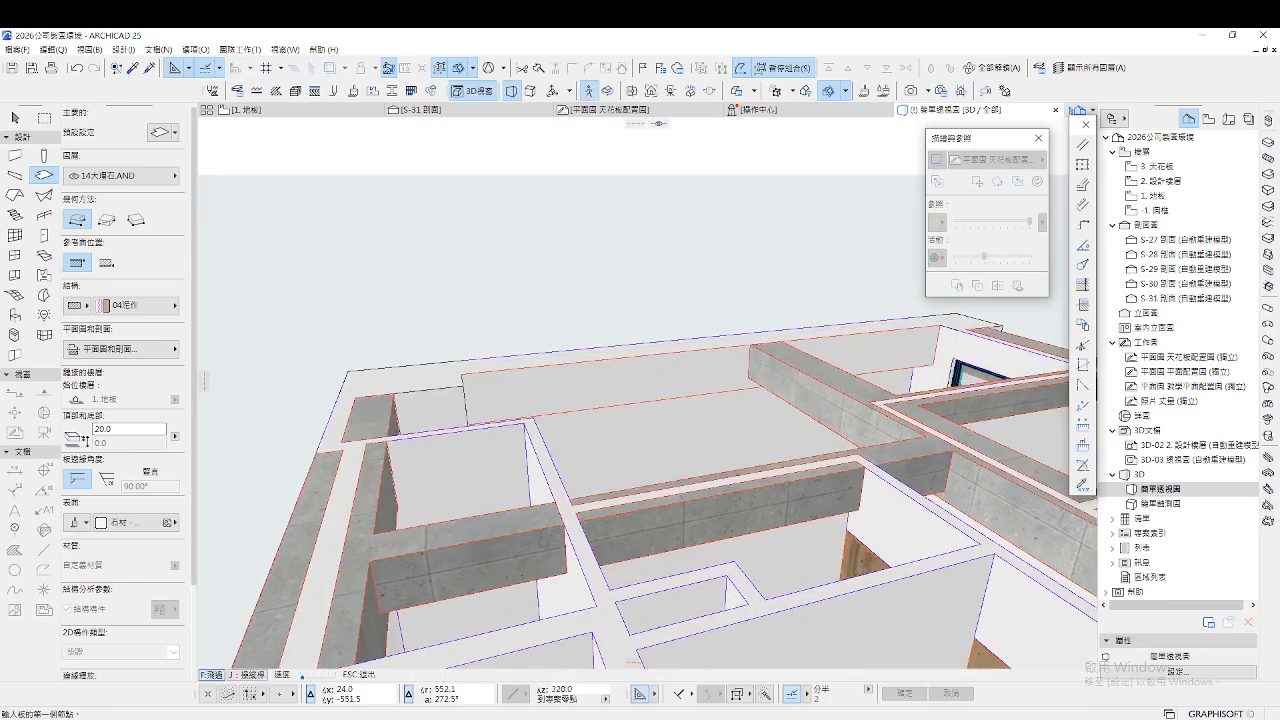
key(w)
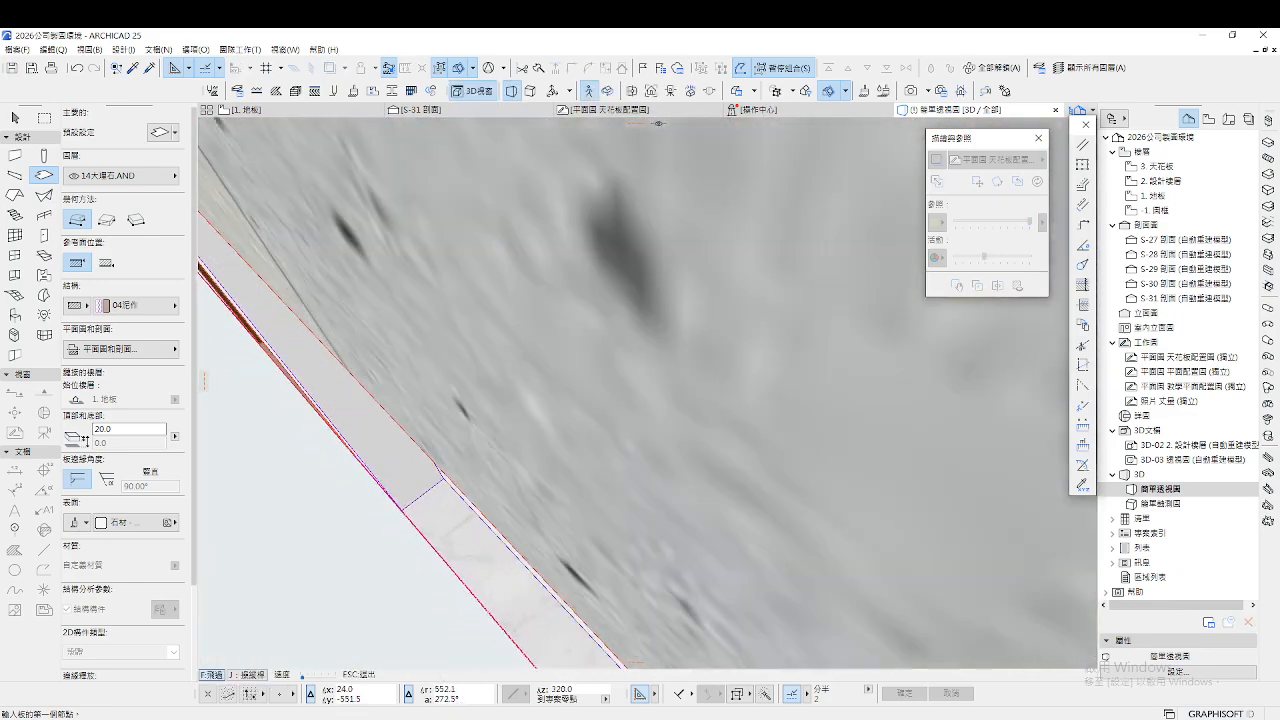
key(s)
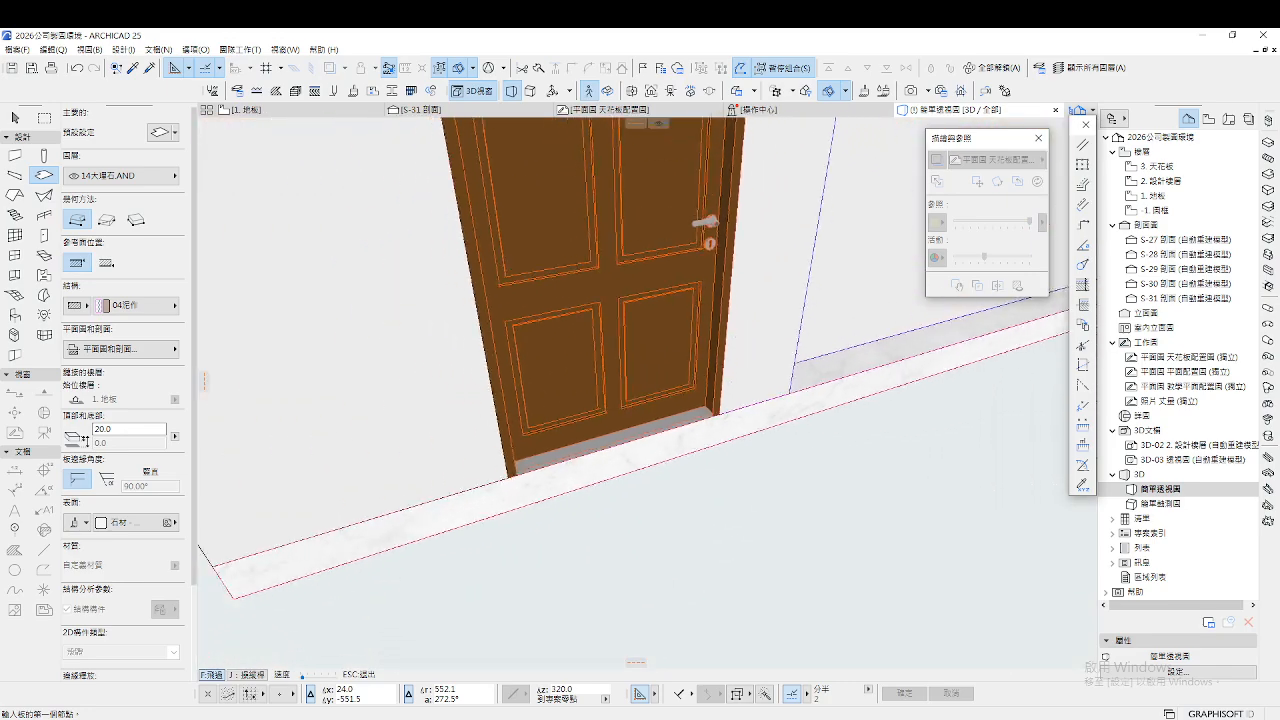
key(s)
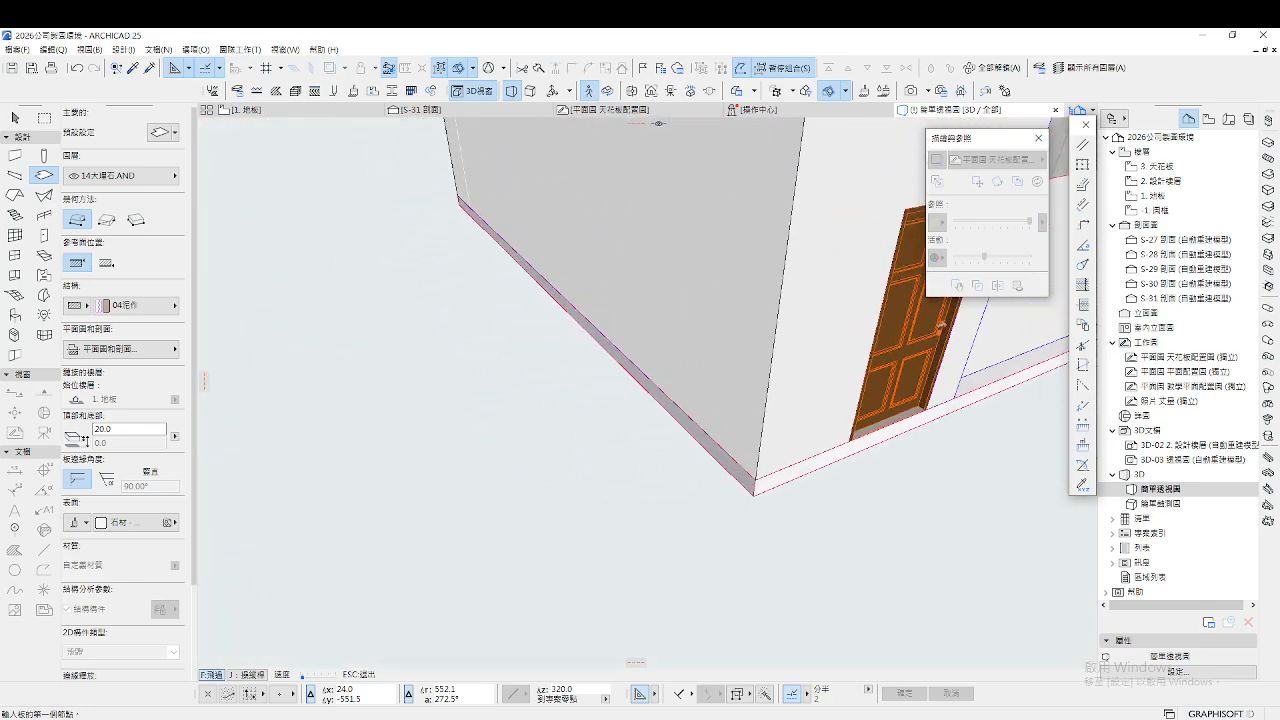
key(d)
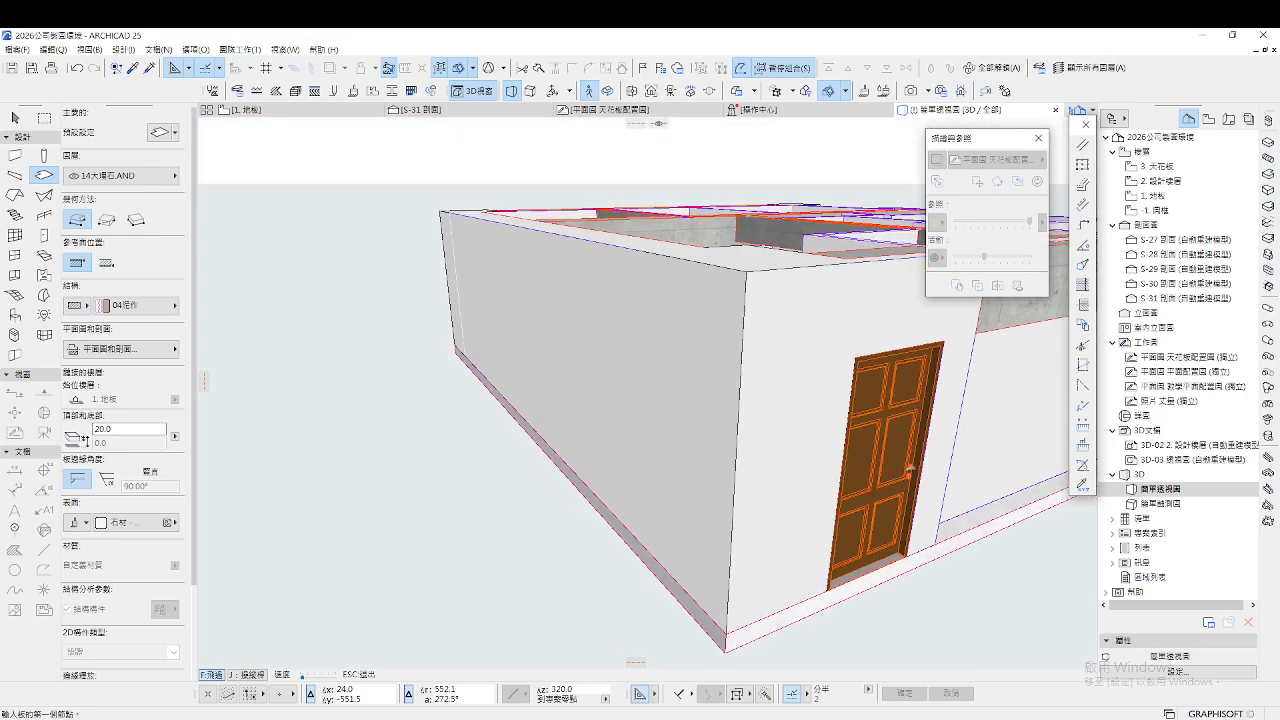
key(w)
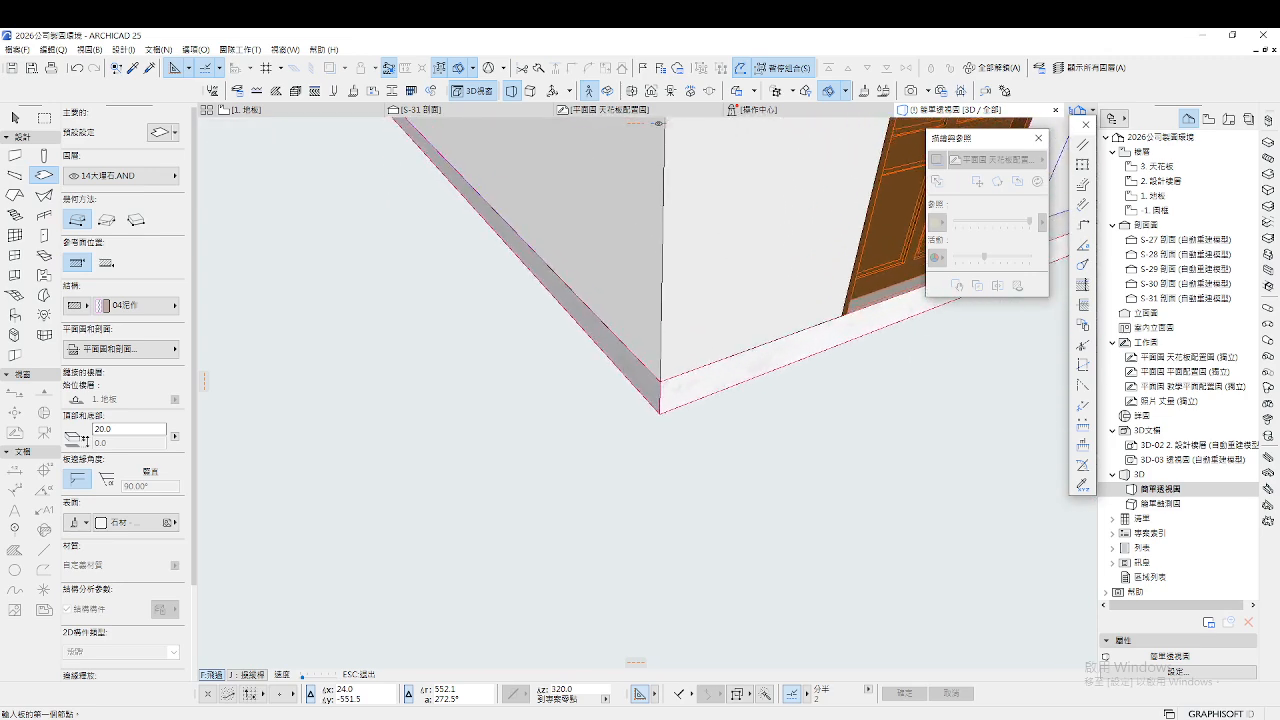
key(w)
key(s)
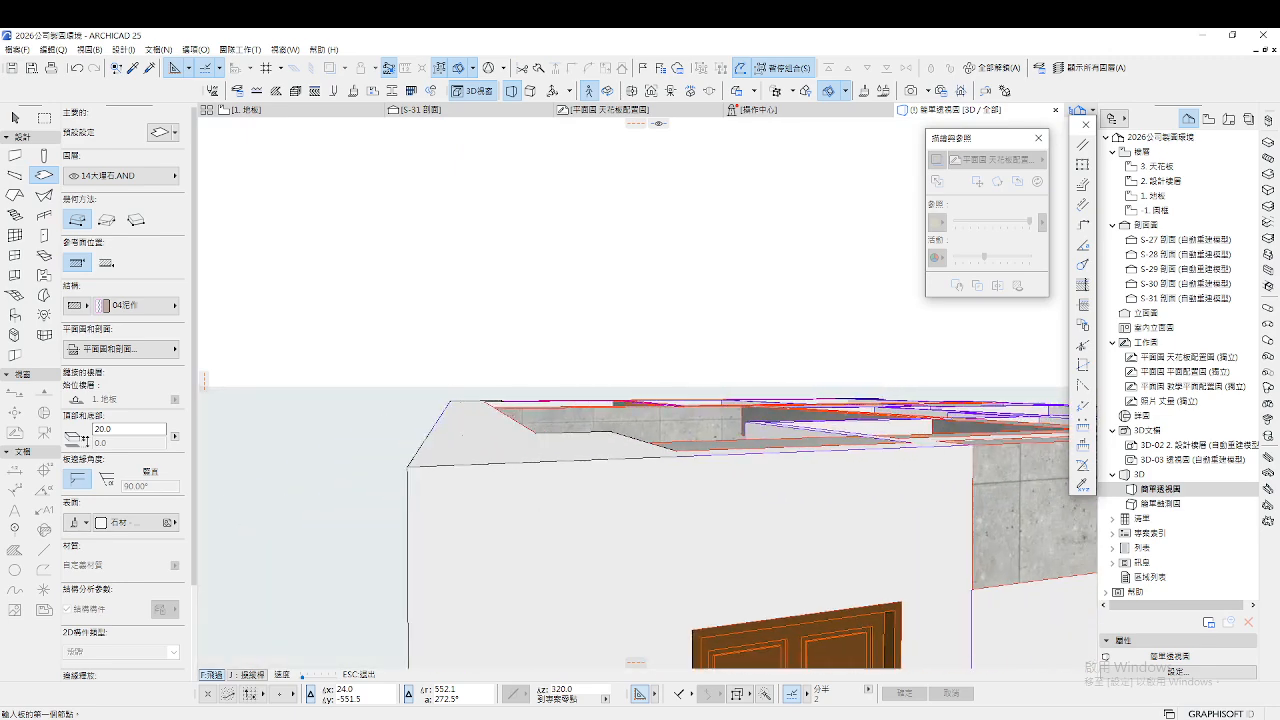
key(w)
key(Escape)
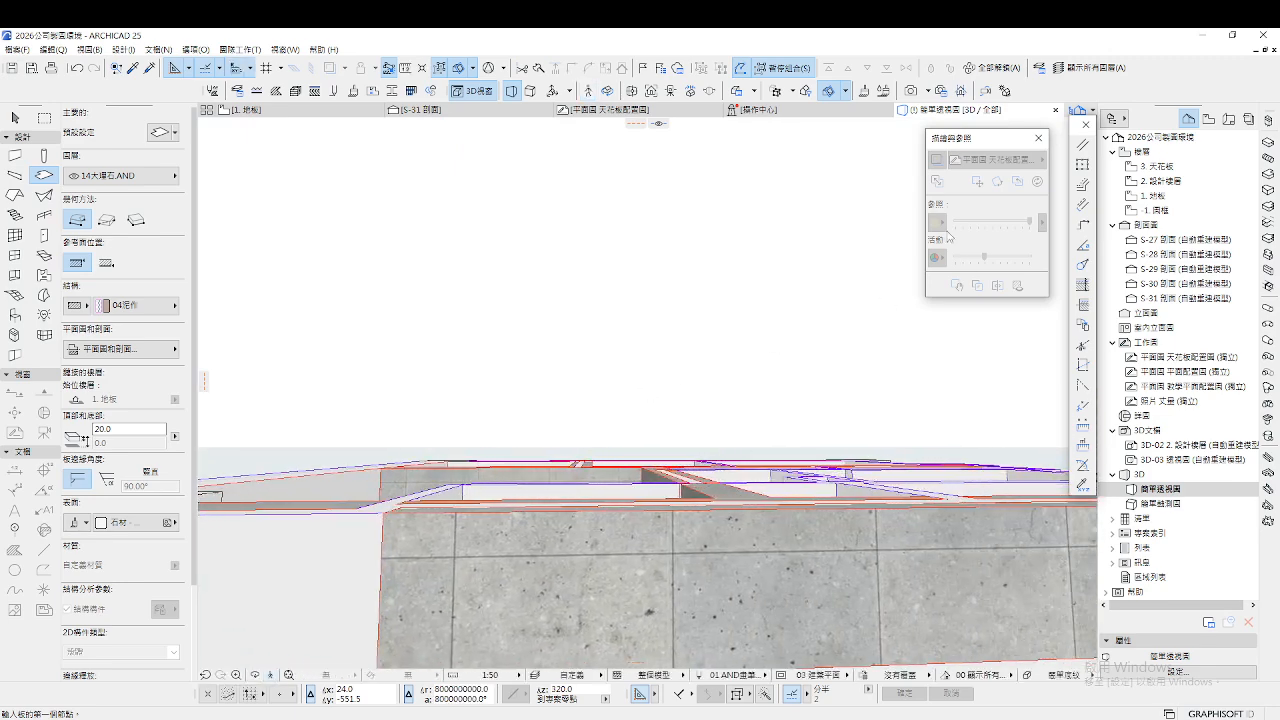
On story 3. 天花板, set the Slab default surfaces to 塗料 - 淺灰色 paint
double_click(1160, 166)
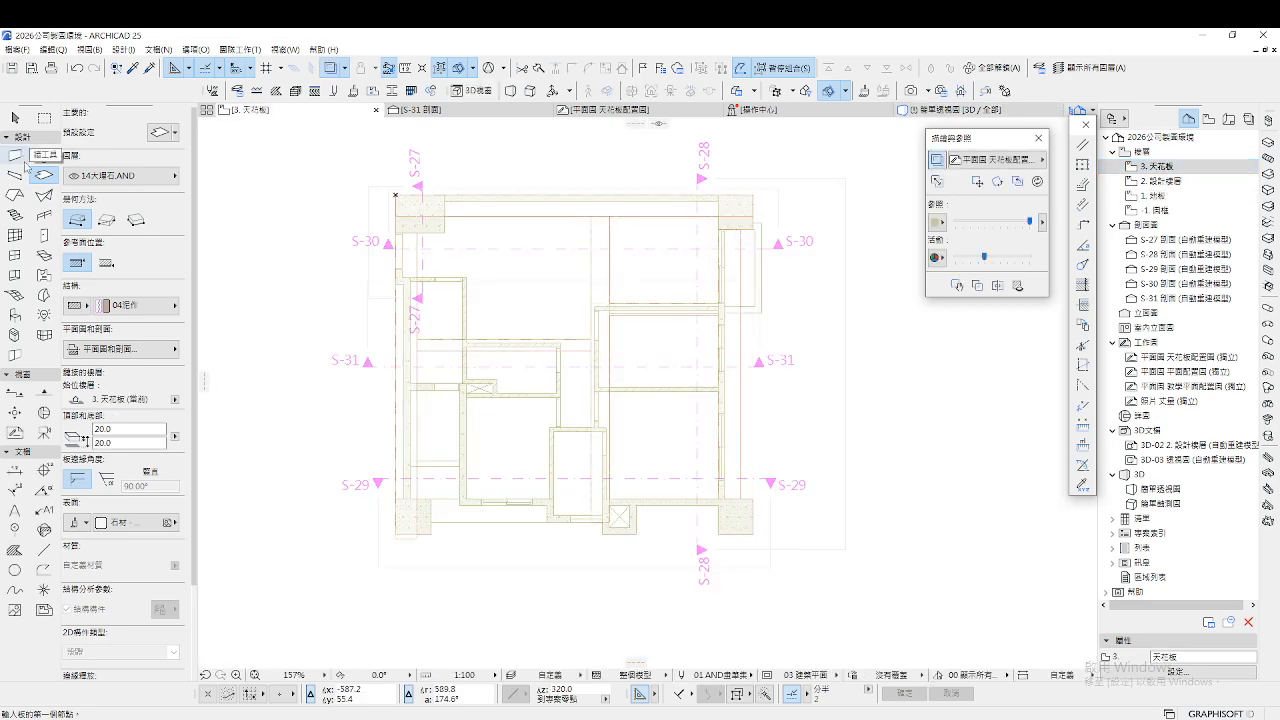
double_click(44, 175)
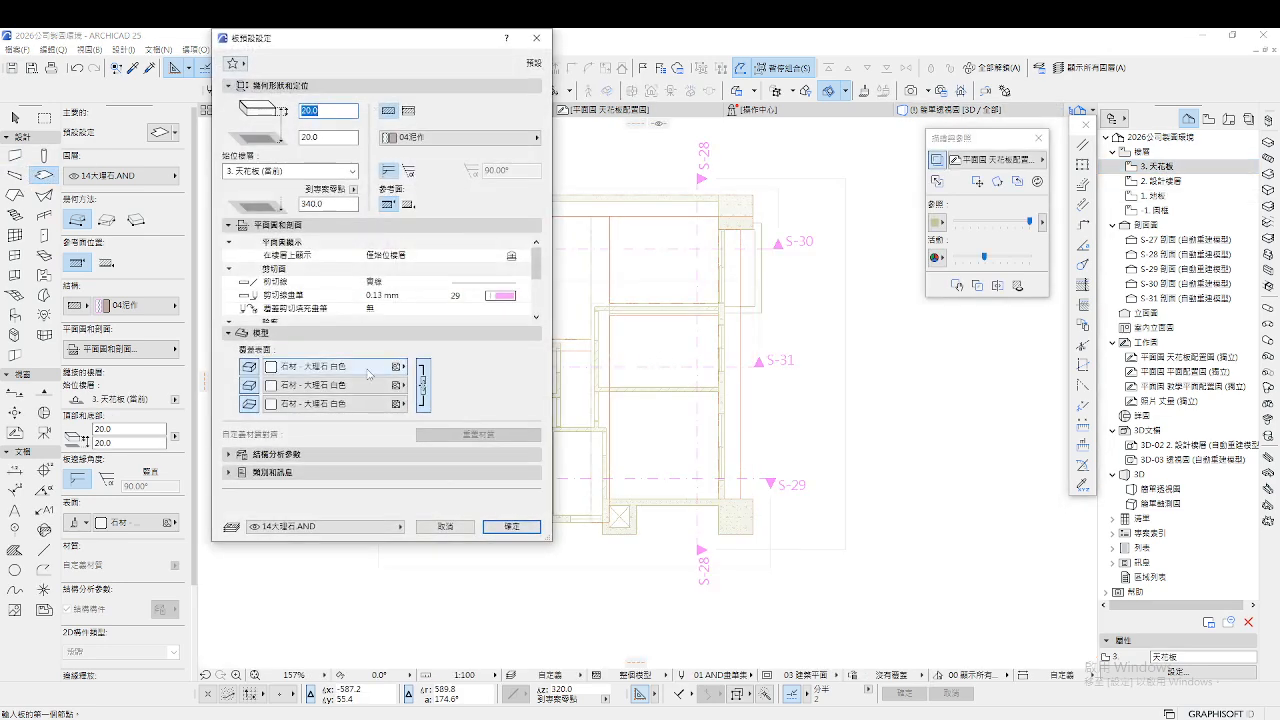
click(368, 373)
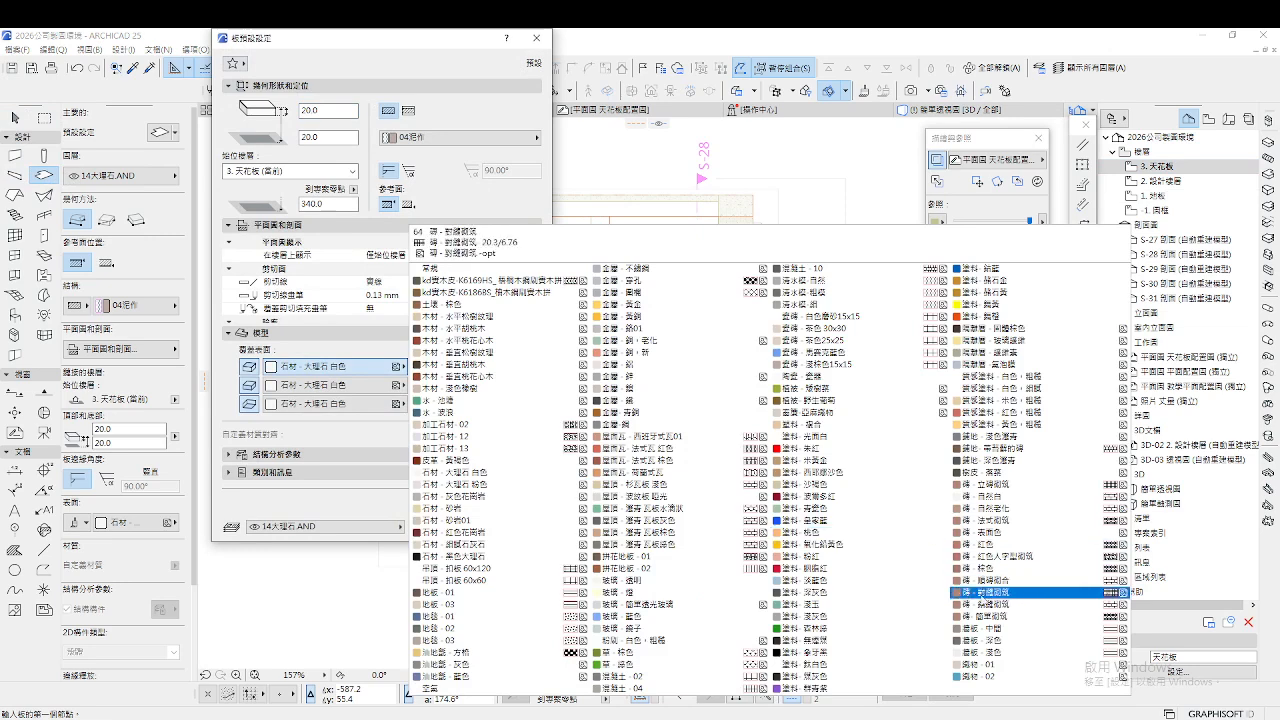
click(826, 617)
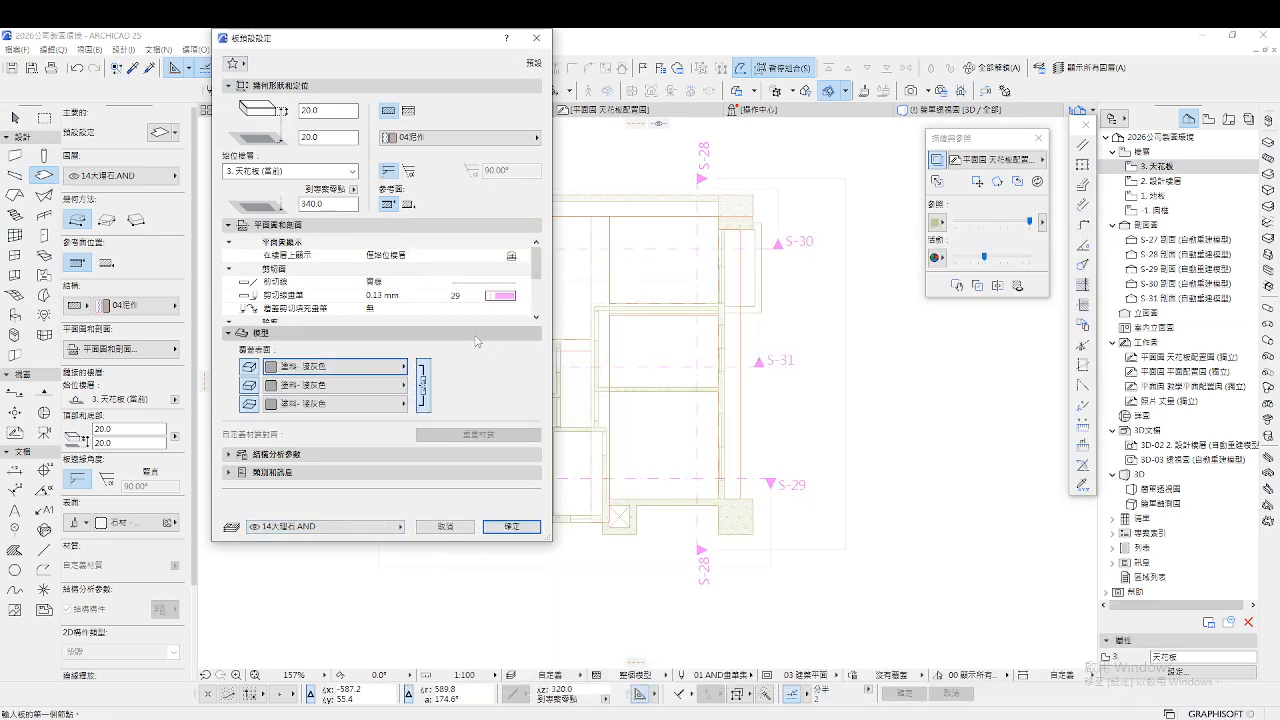
click(511, 527)
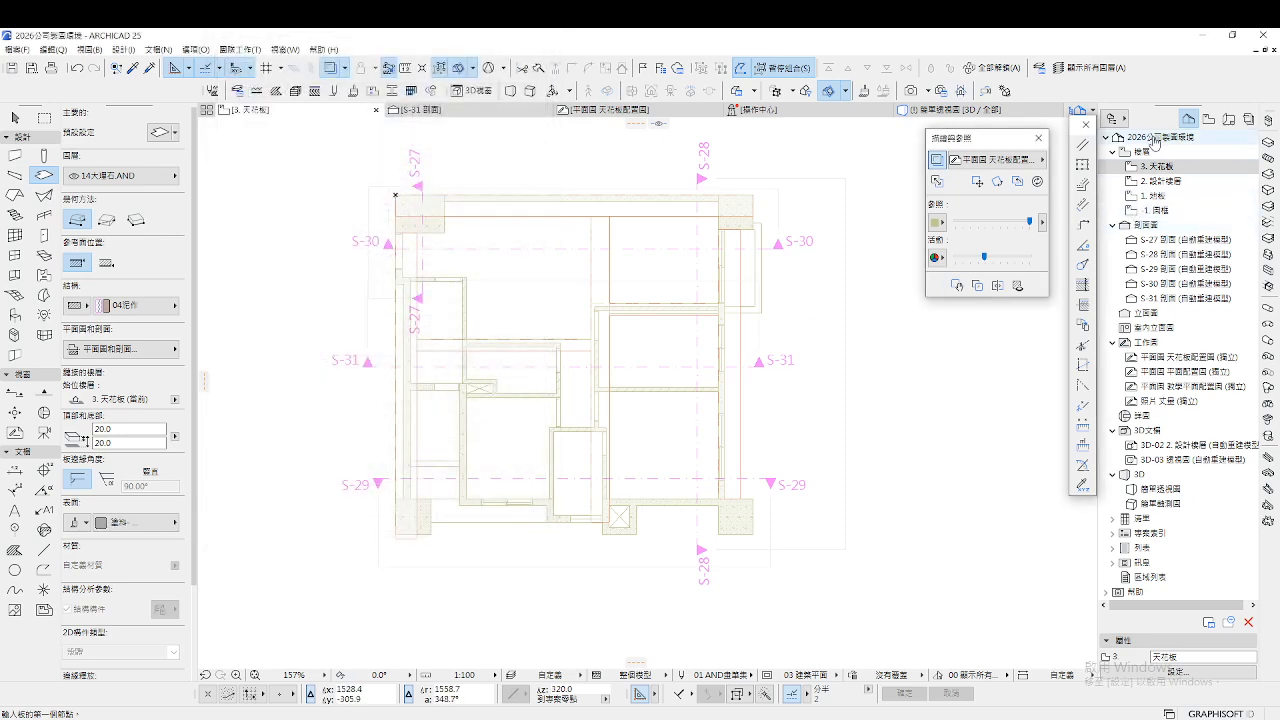
Review the story elevations and heights in Story Settings
right_click(1140, 151)
click(1168, 199)
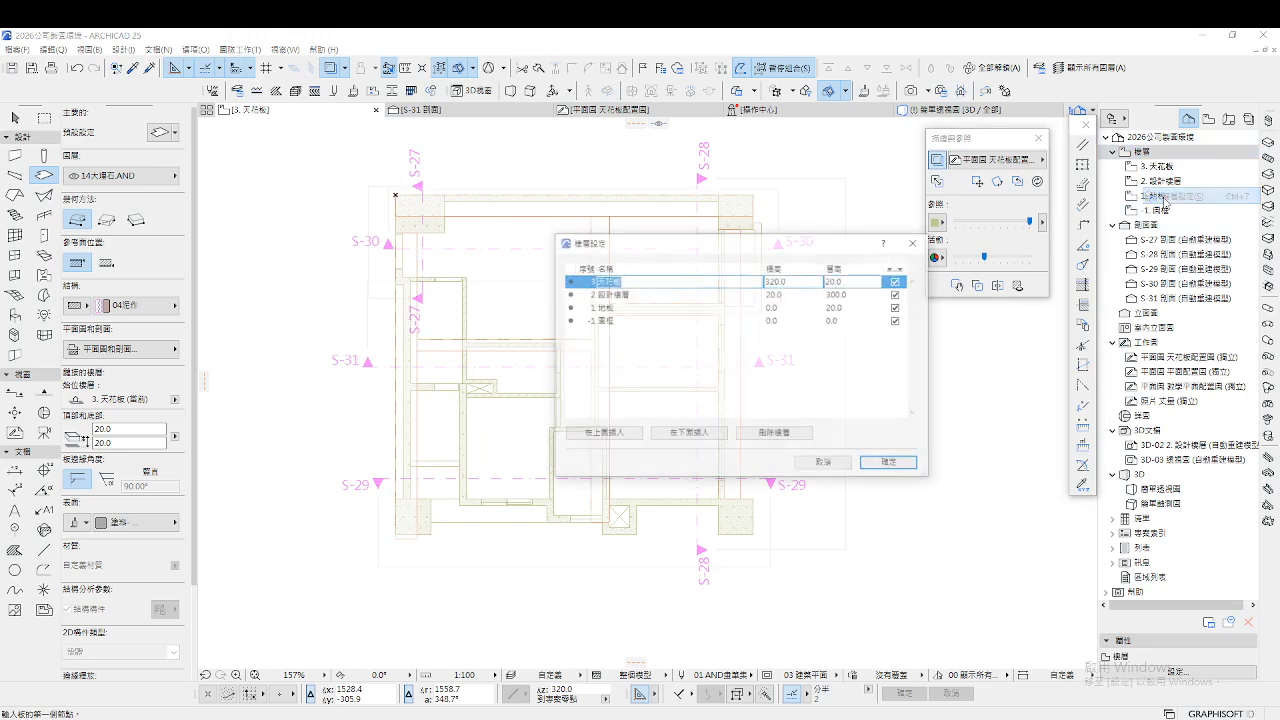
click(840, 468)
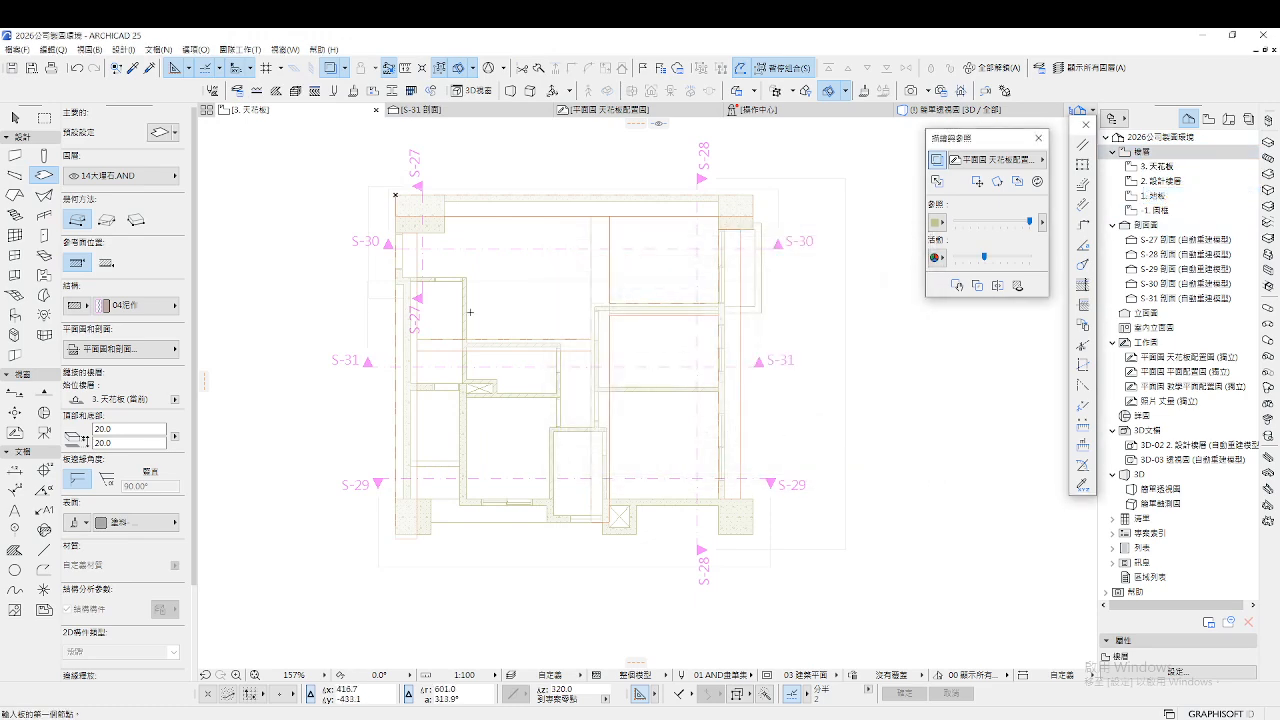
Draw the slab outline around the four corners of the whole building footprint
click(396, 194)
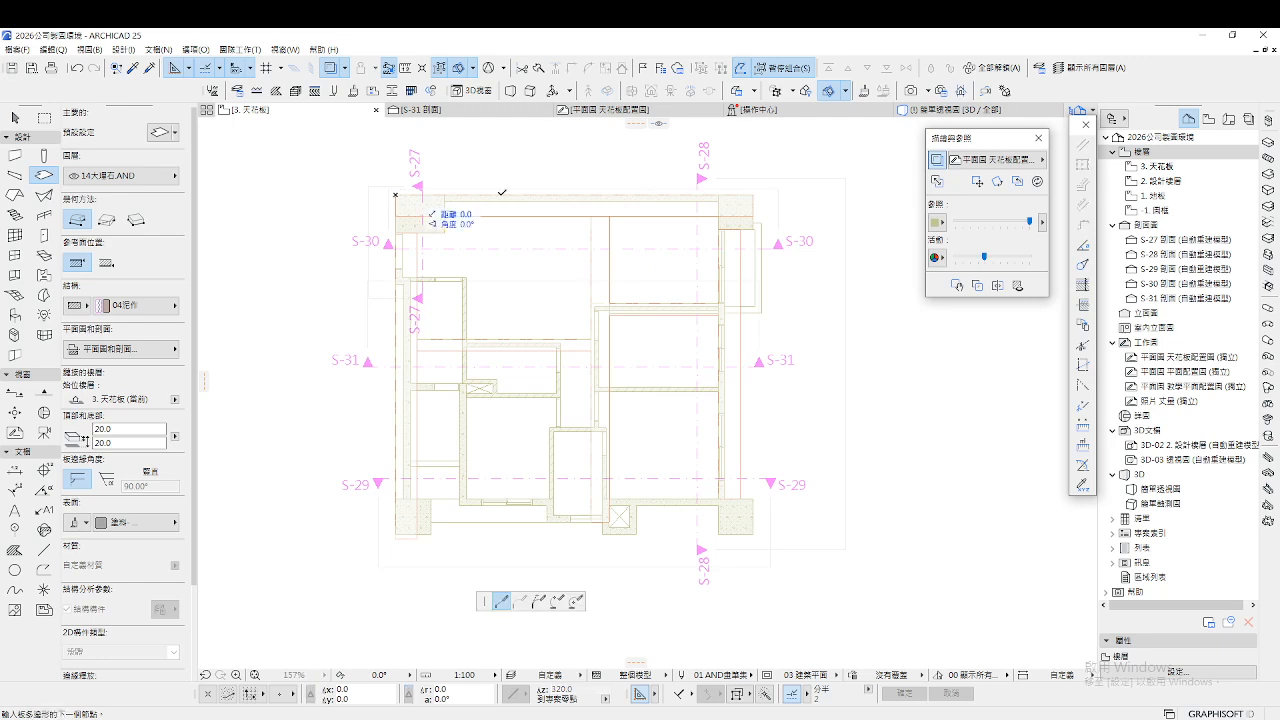
click(753, 194)
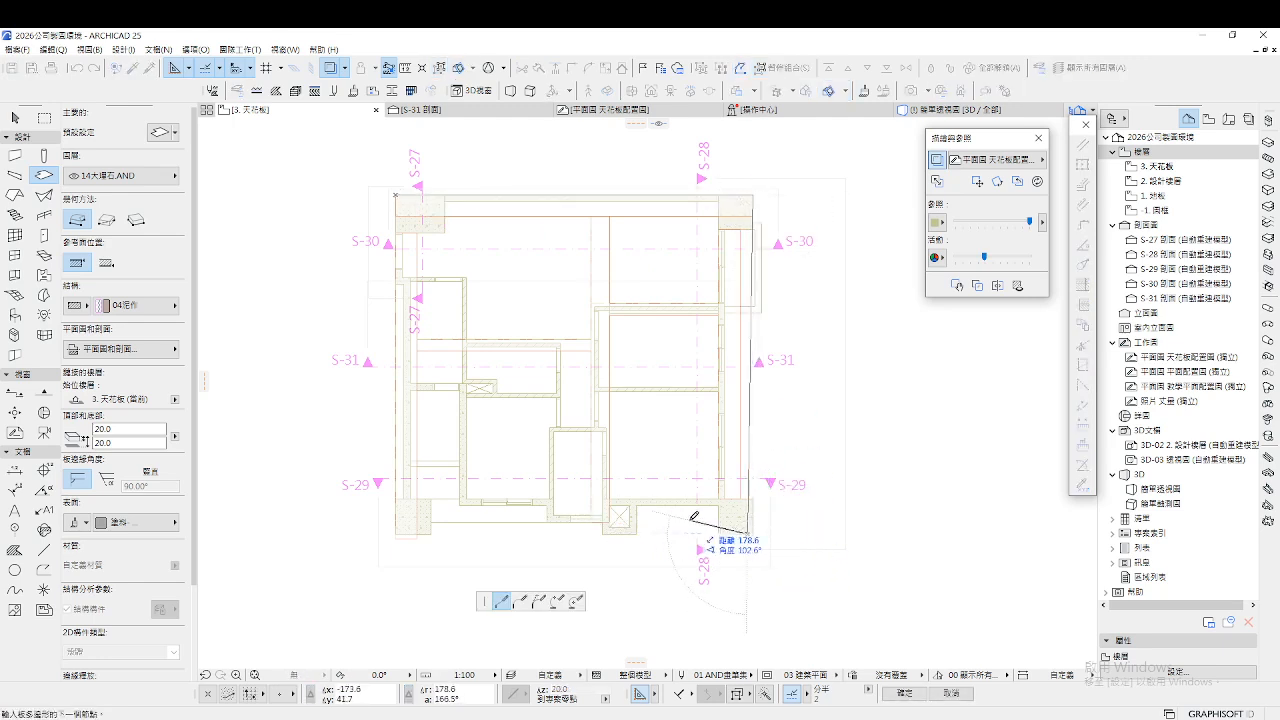
scroll(775, 545, up, 2)
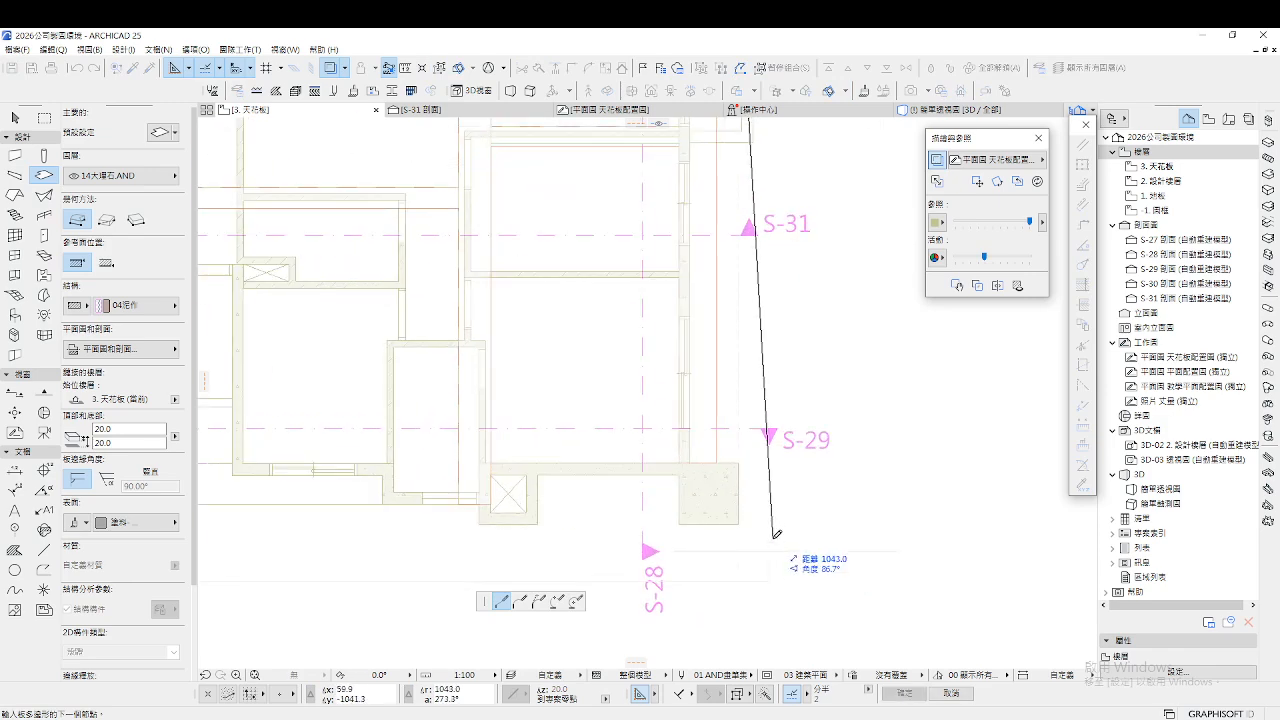
click(743, 520)
scroll(737, 517, down, 4)
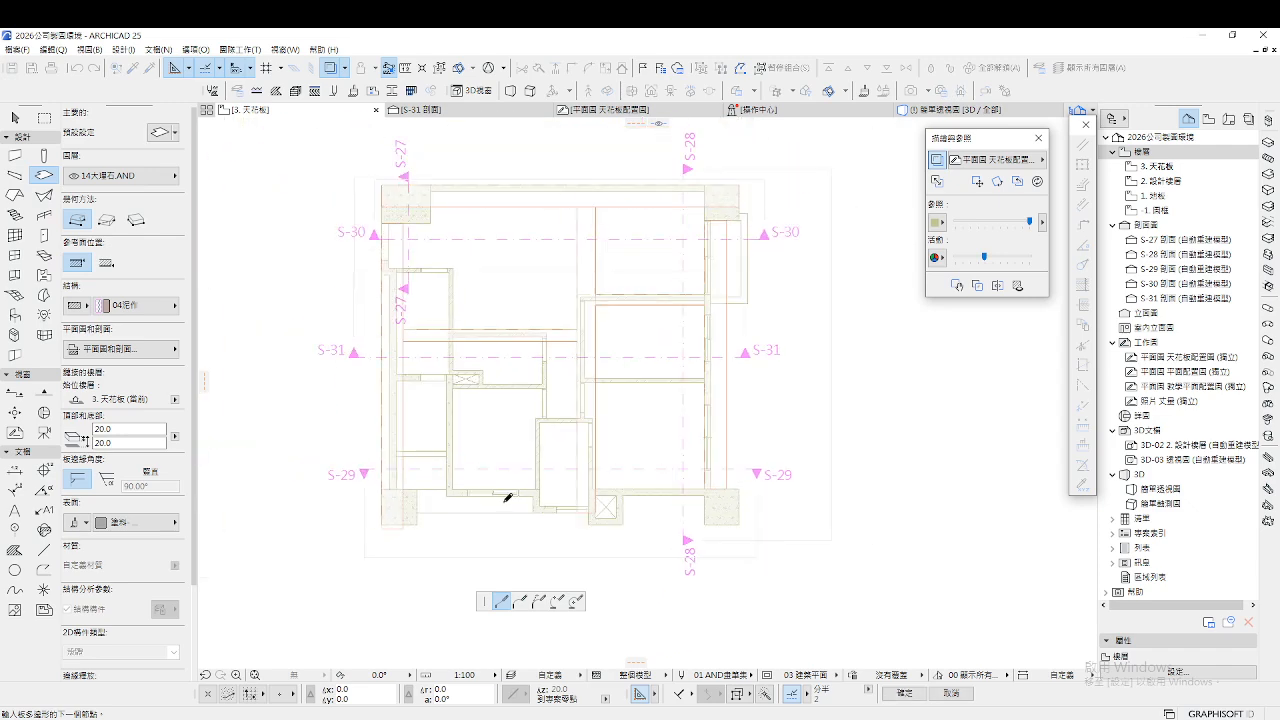
scroll(394, 504, up, 4)
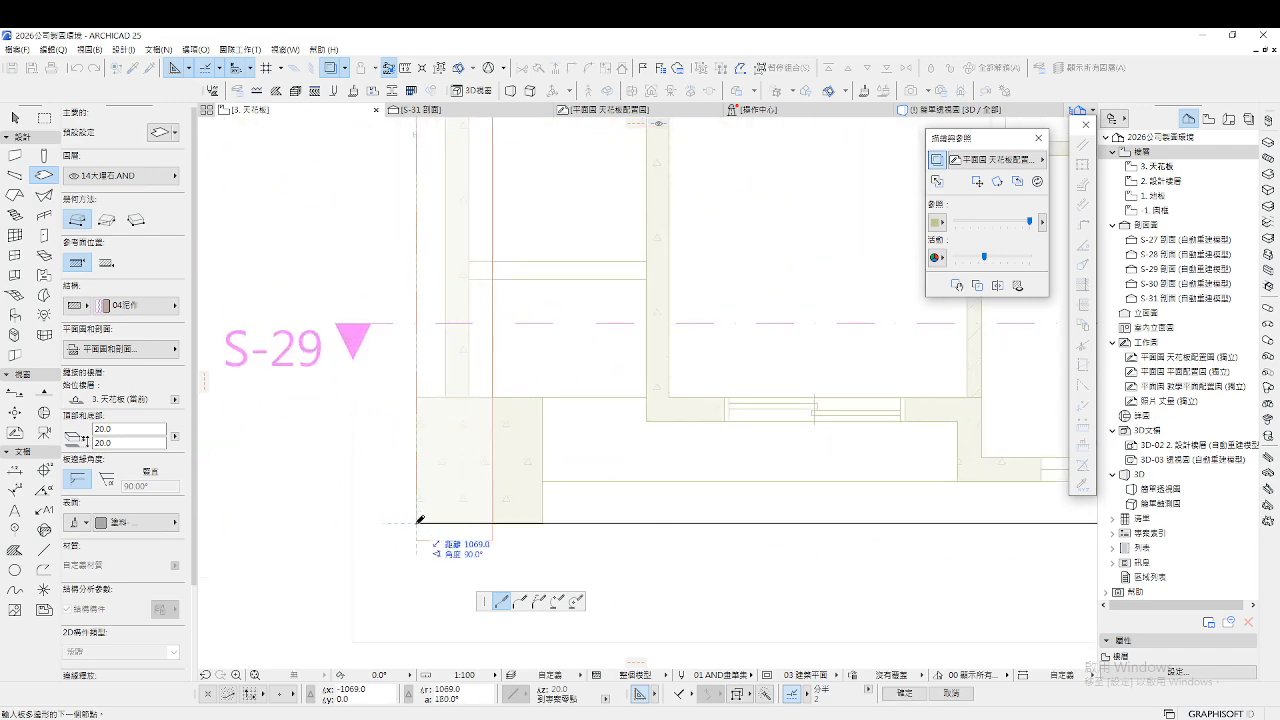
click(421, 524)
scroll(421, 524, down, 5)
click(422, 185)
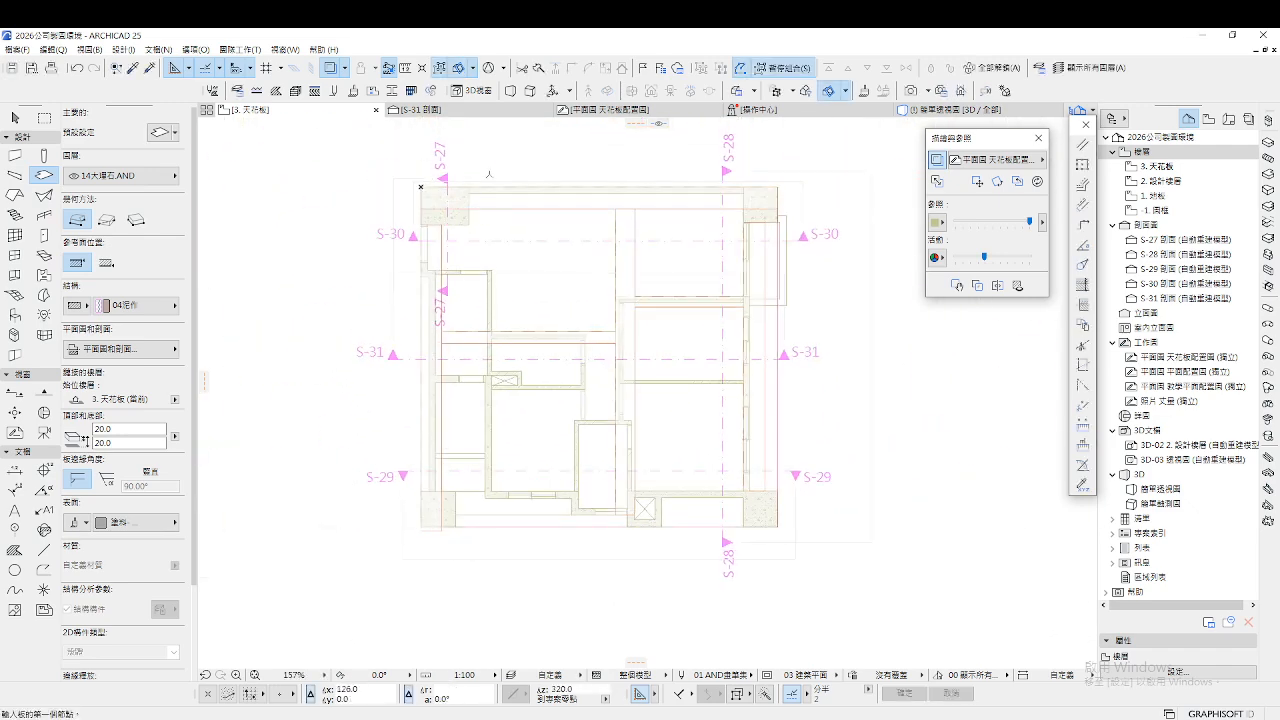
Walk through the 3D model and pass through the door into the room
key(F3)
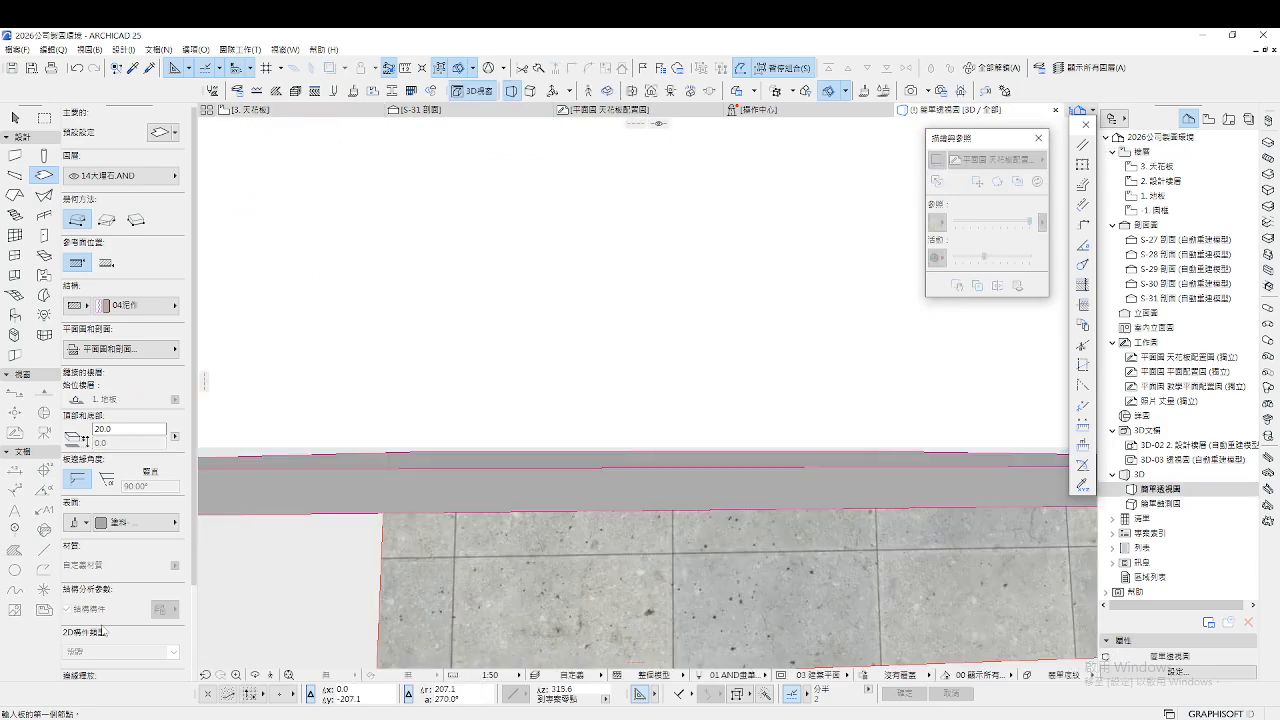
click(270, 676)
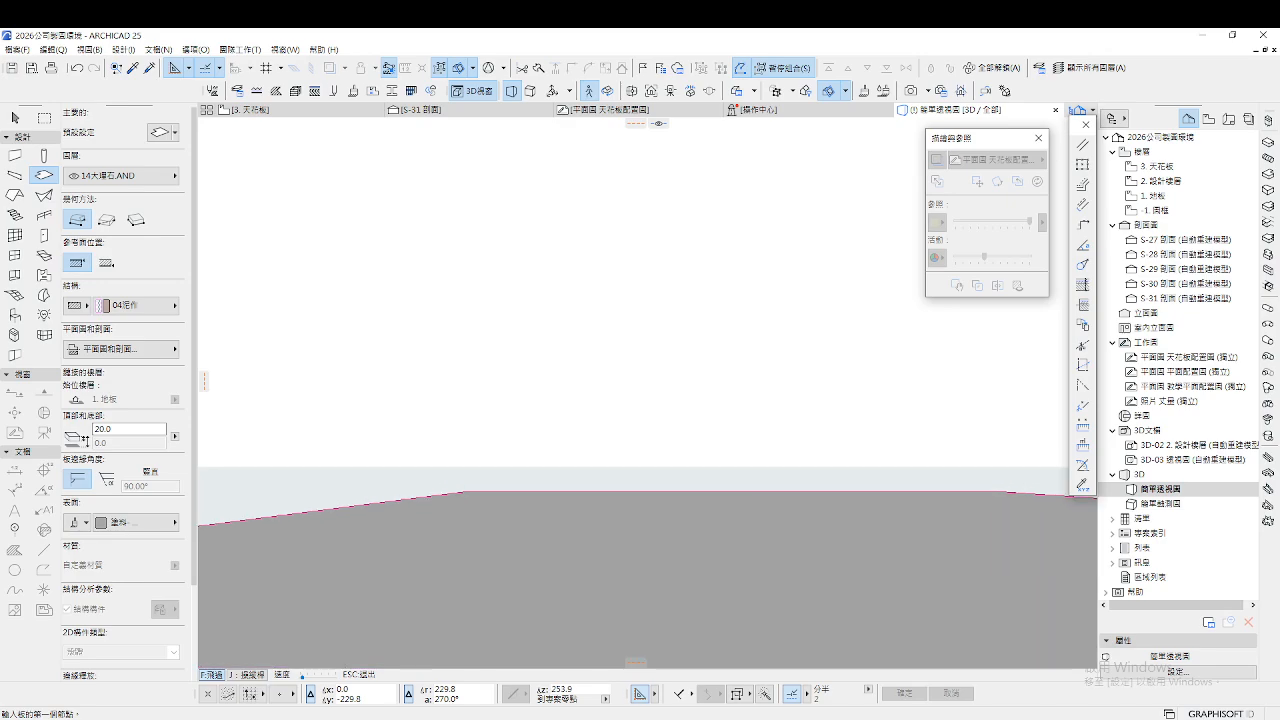
key(Up)
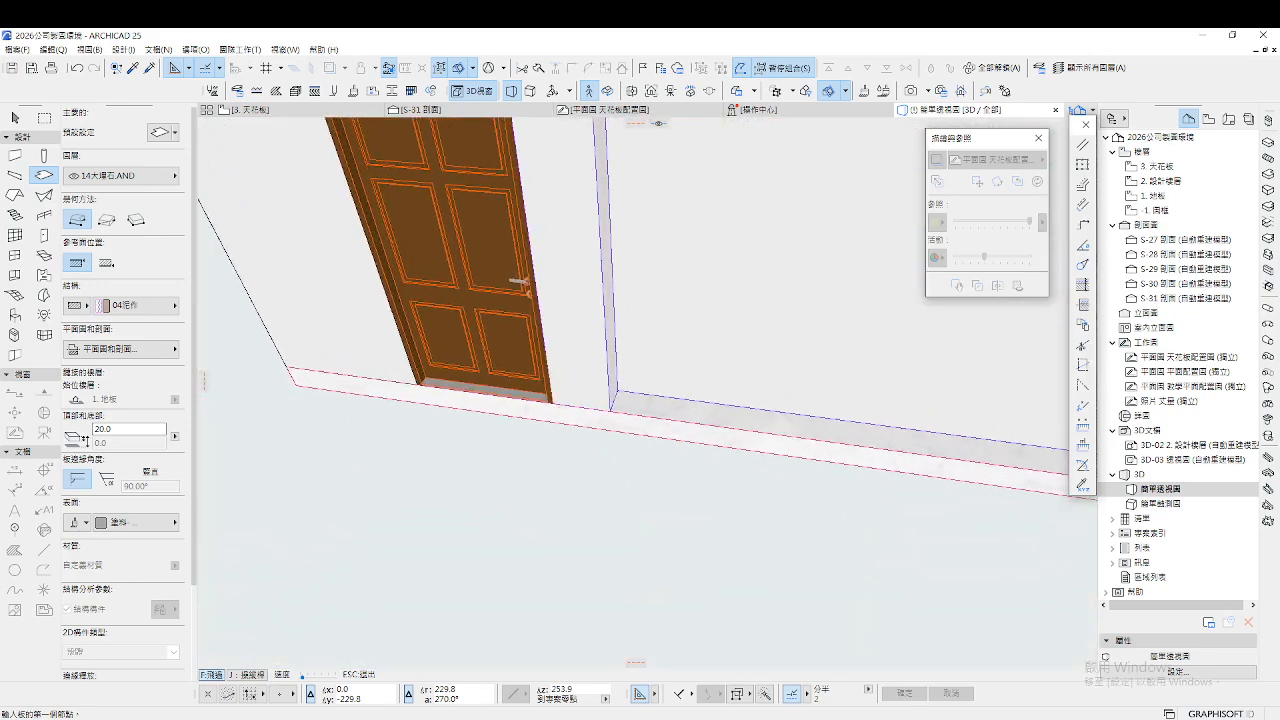
key(Up)
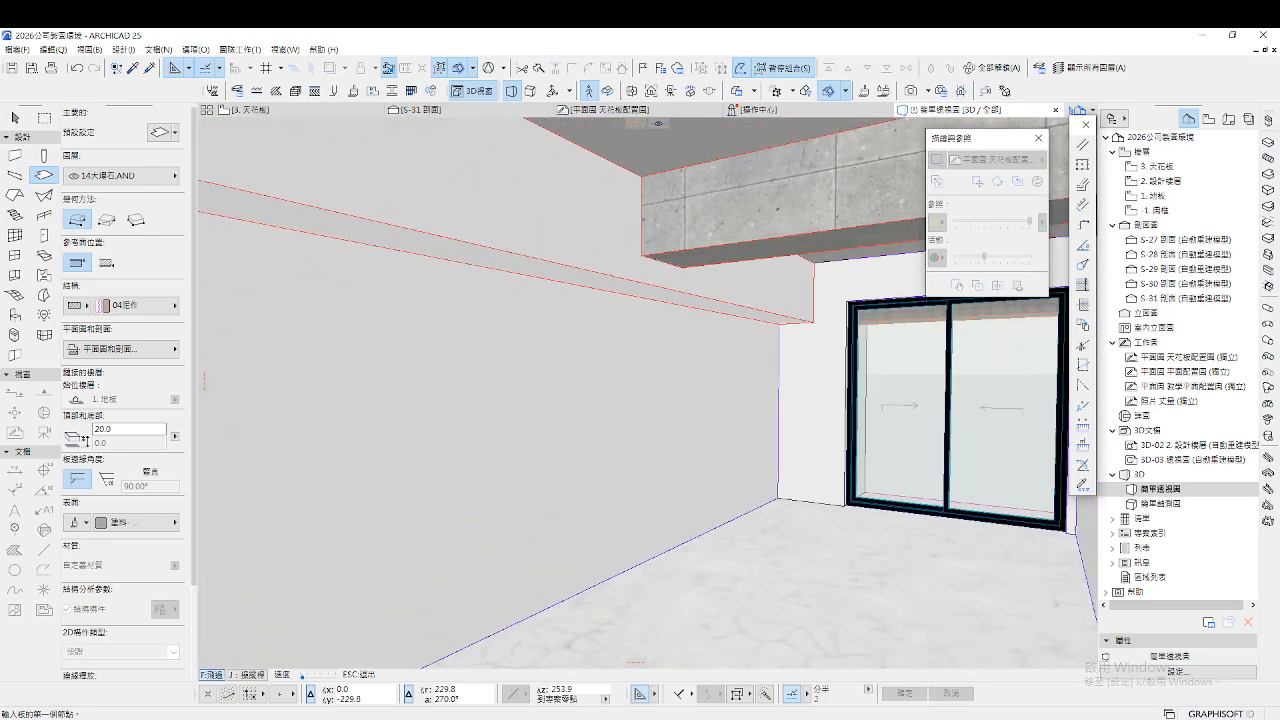
key(Escape)
Leave pen settings unchanged, return to the 3. 天花板 plan and exit the Slab tool
click(333, 92)
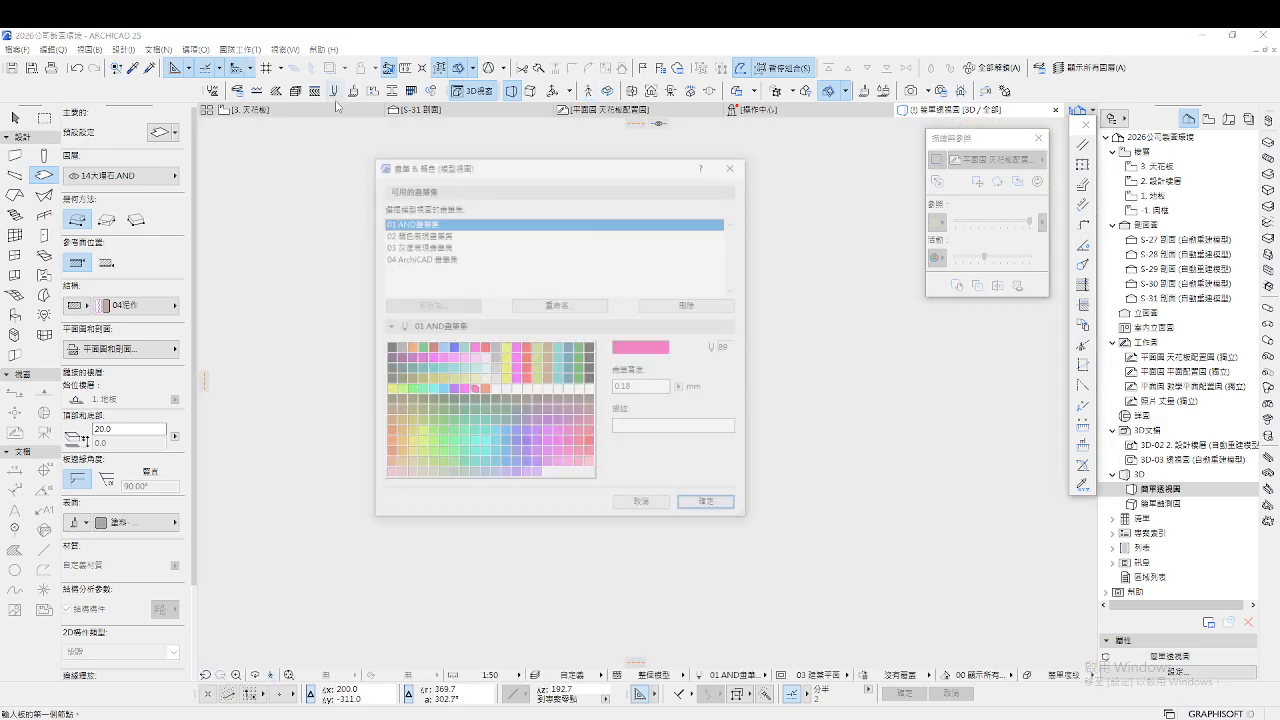
click(643, 507)
click(238, 109)
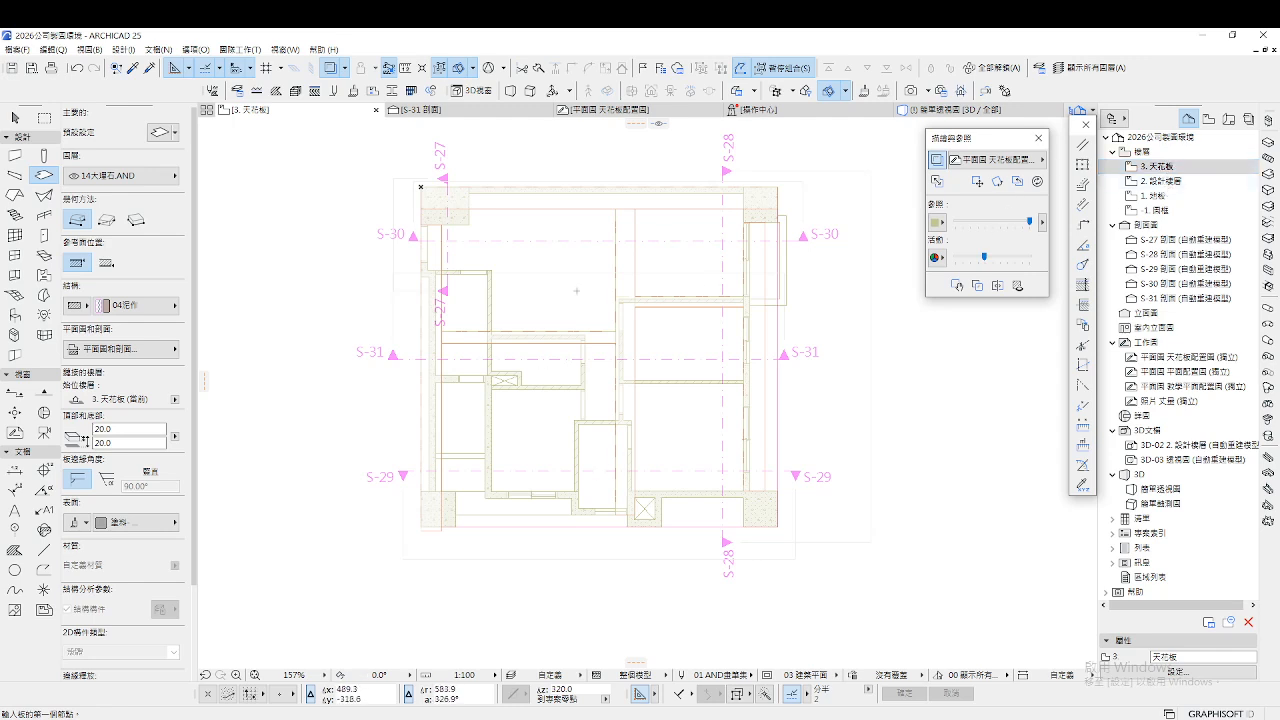
key(Escape)
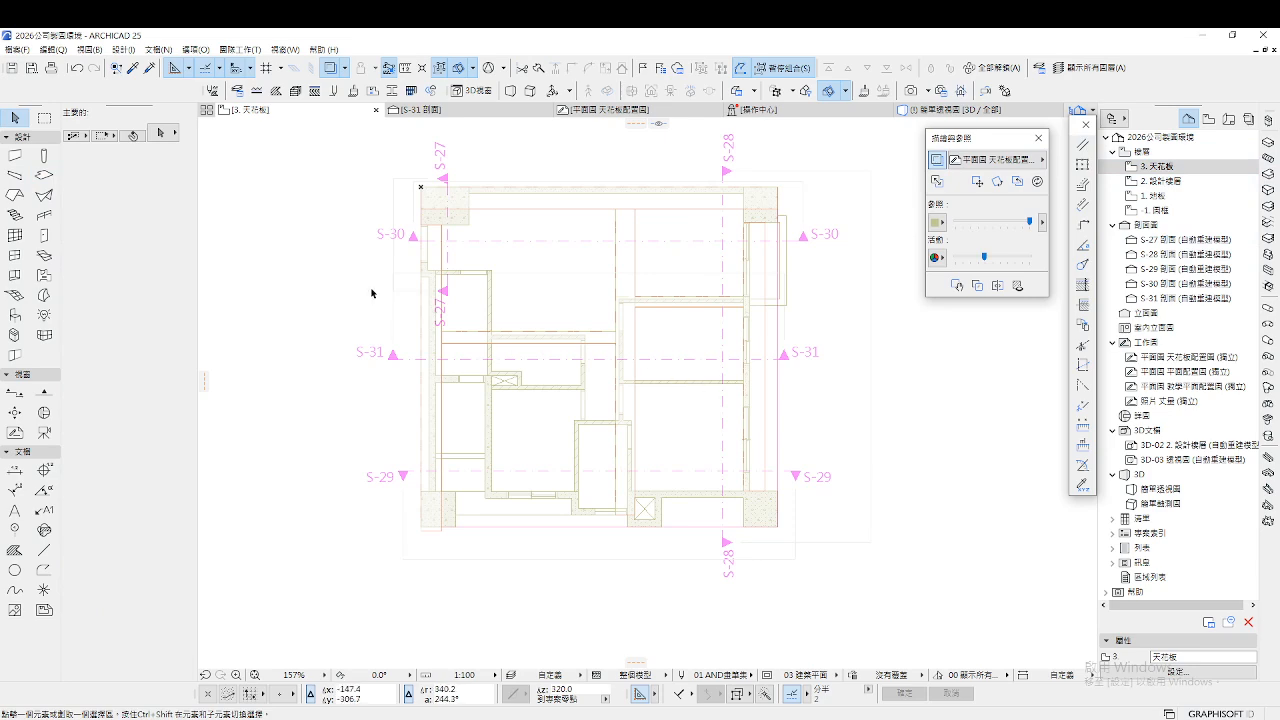
Marquee the top strip of the 3. 天花板 plan and show it in 3D with F5
click(45, 119)
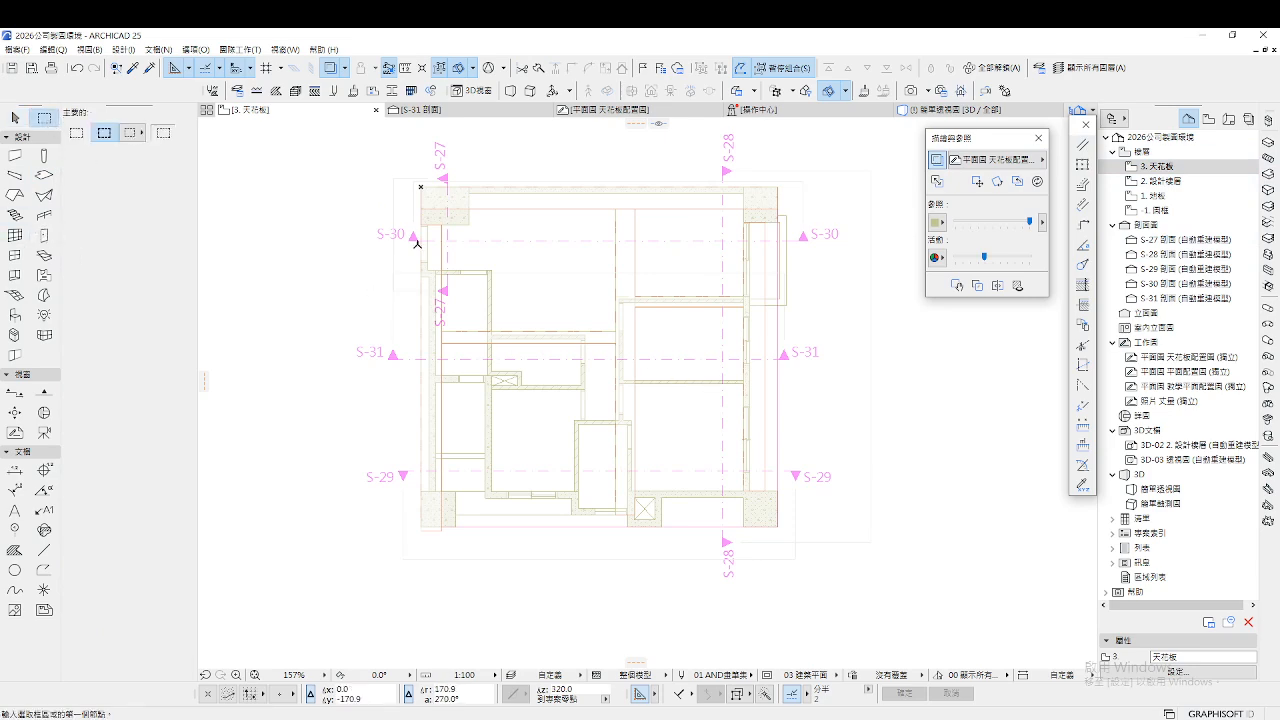
click(378, 162)
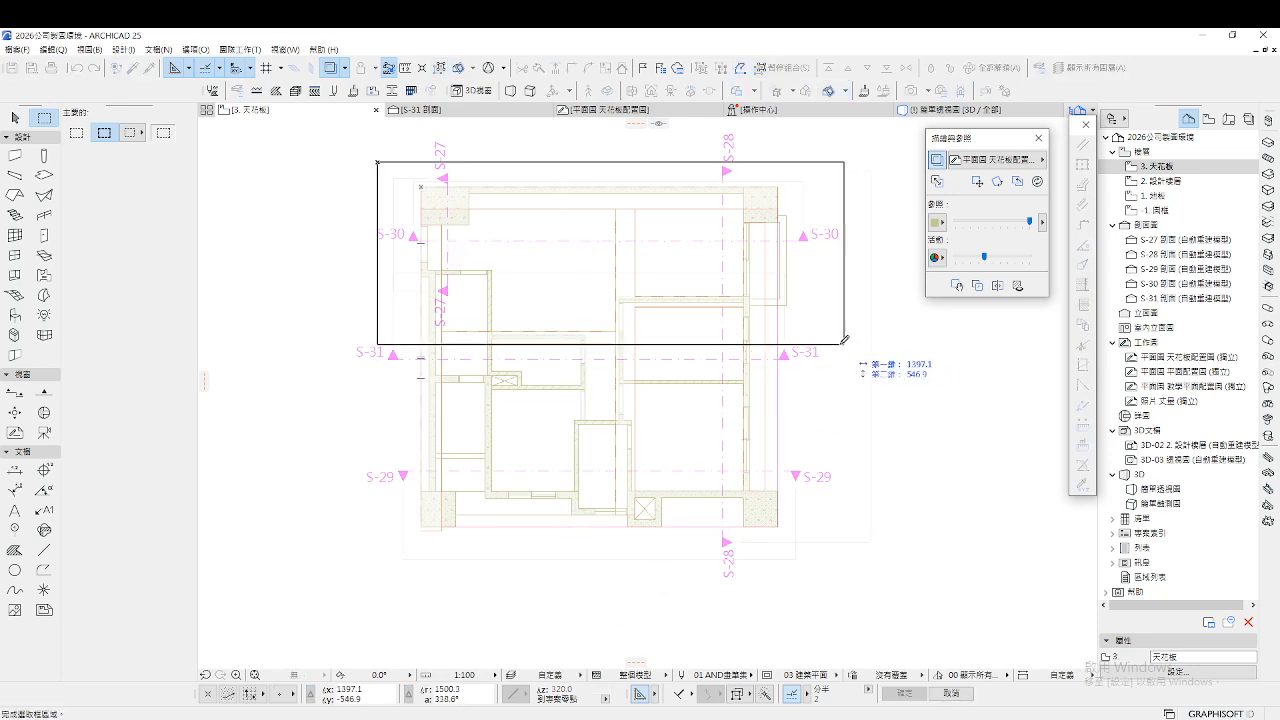
click(835, 256)
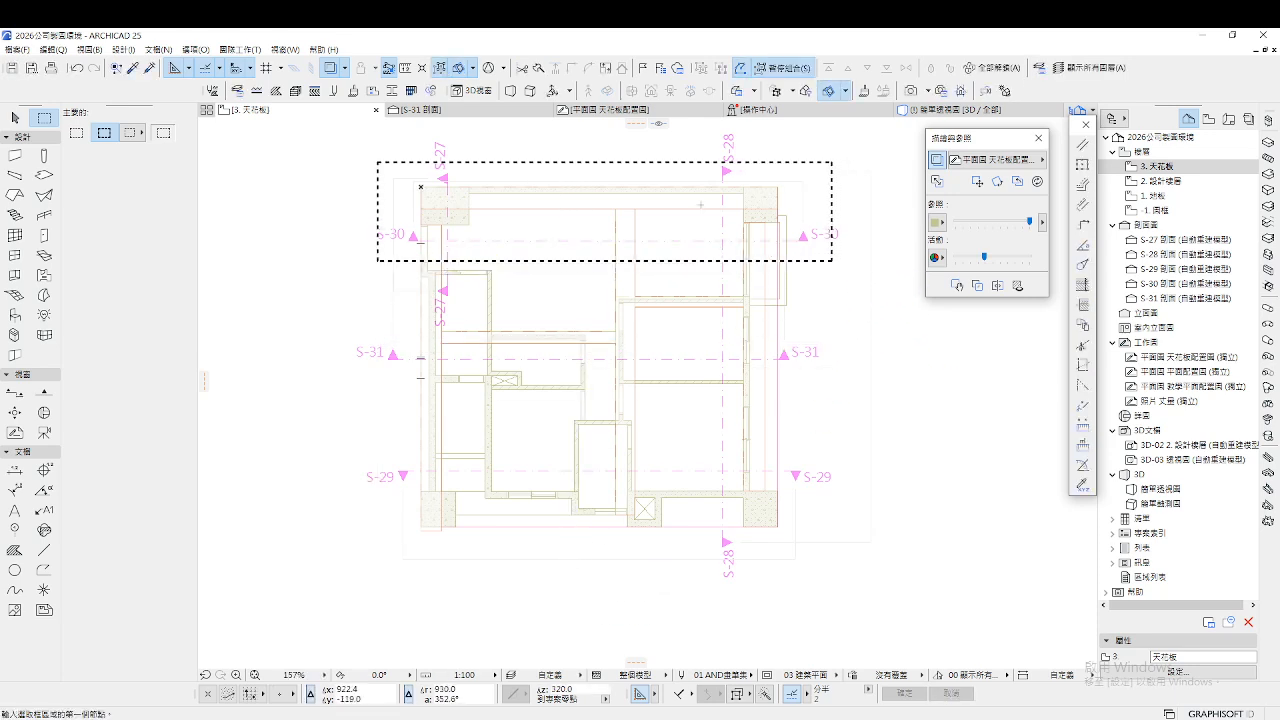
key(F5)
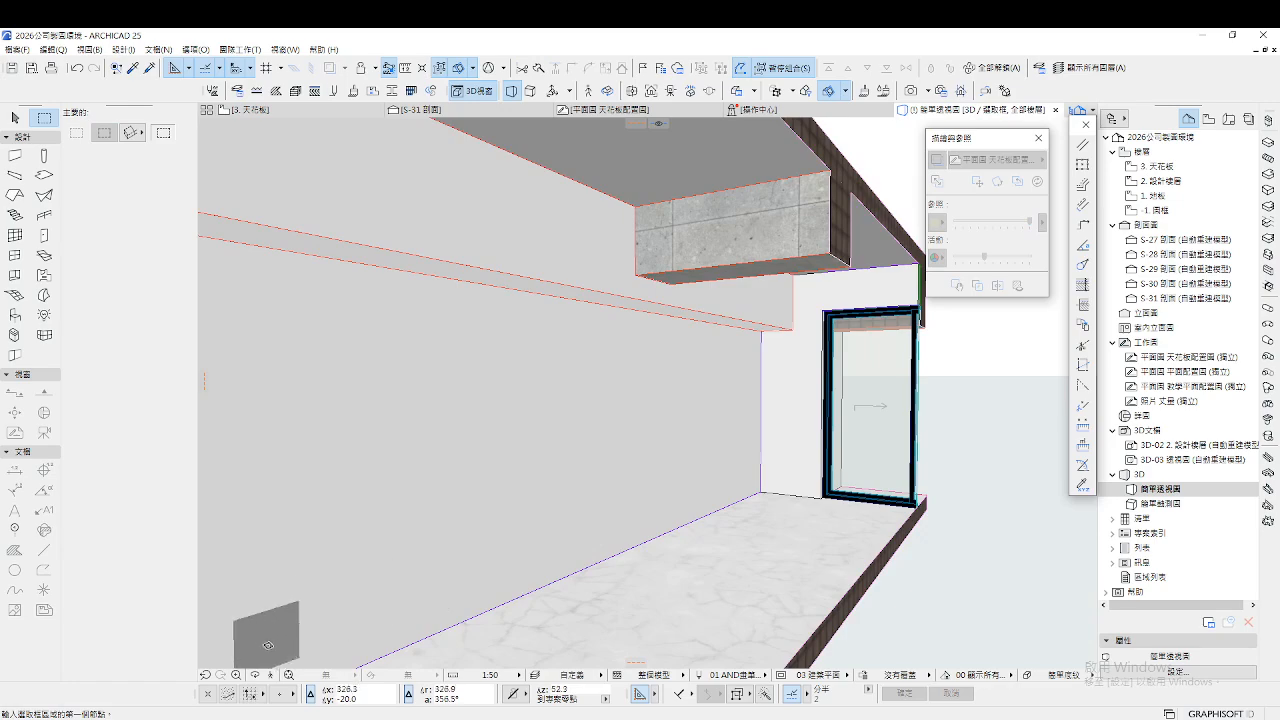
Walk the marqueed strip to view both side doors, then return to the plan and clear the marquee
key(Down)
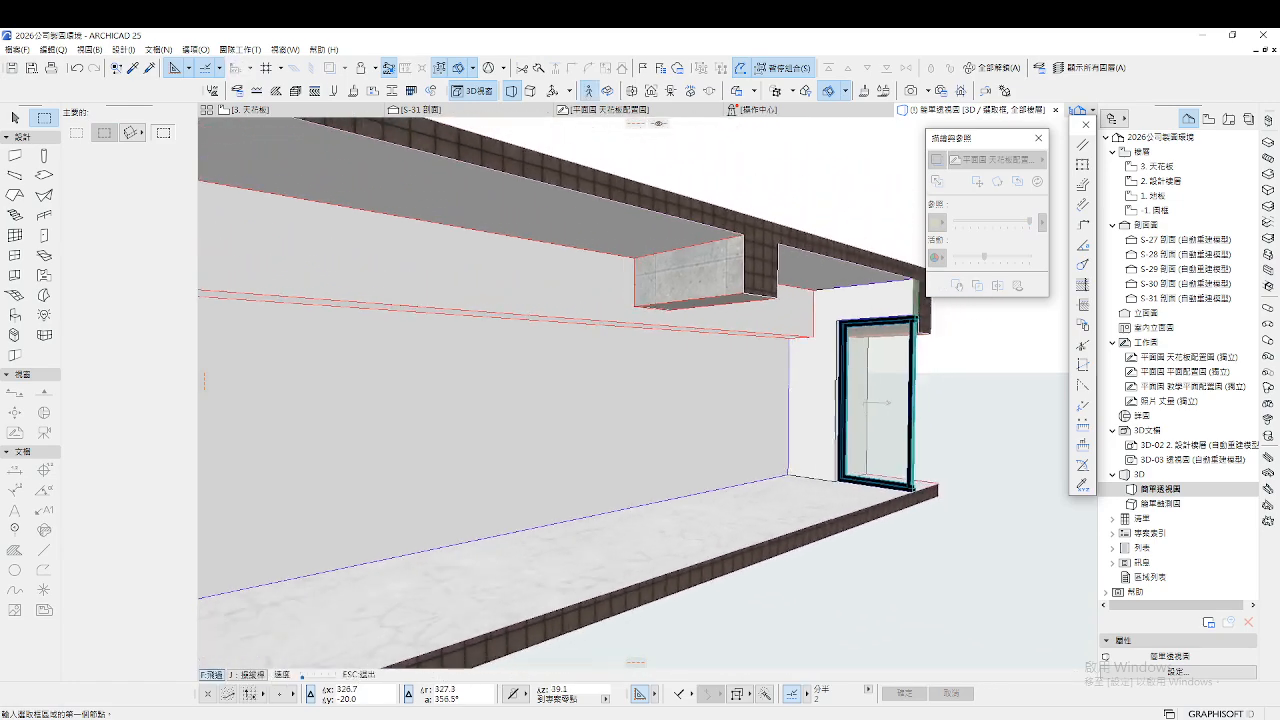
key(Down)
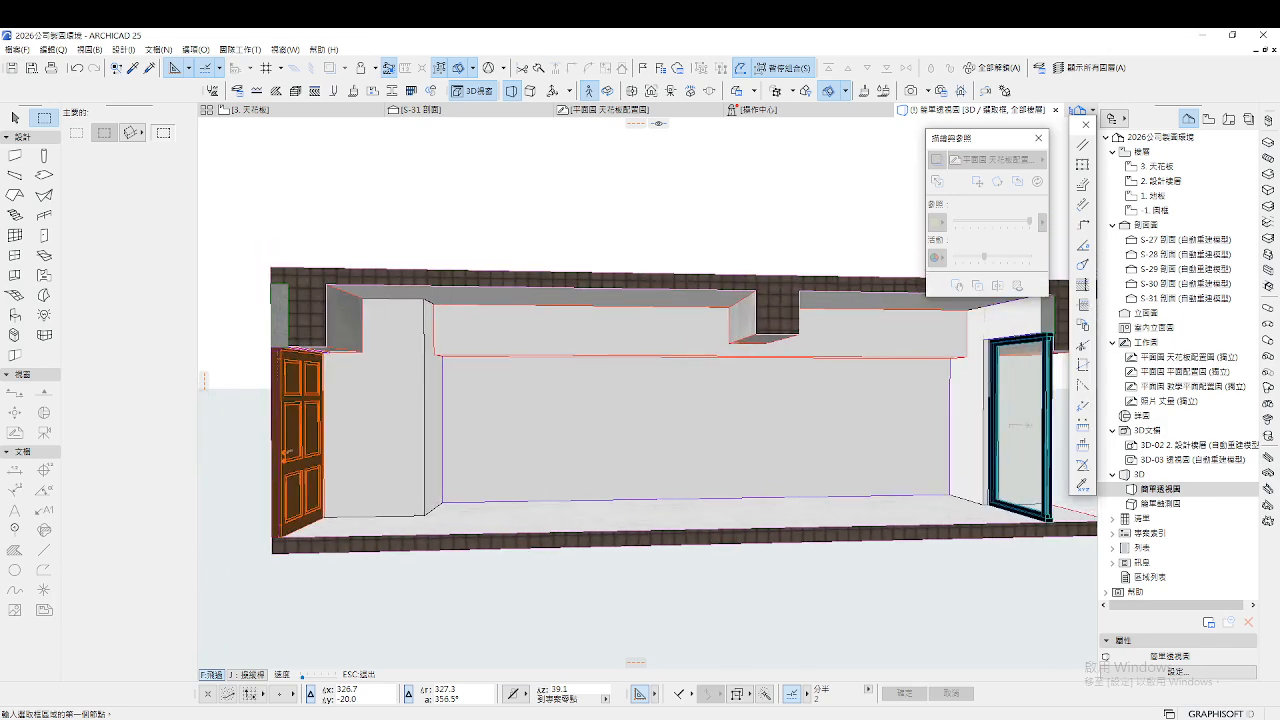
key(Right)
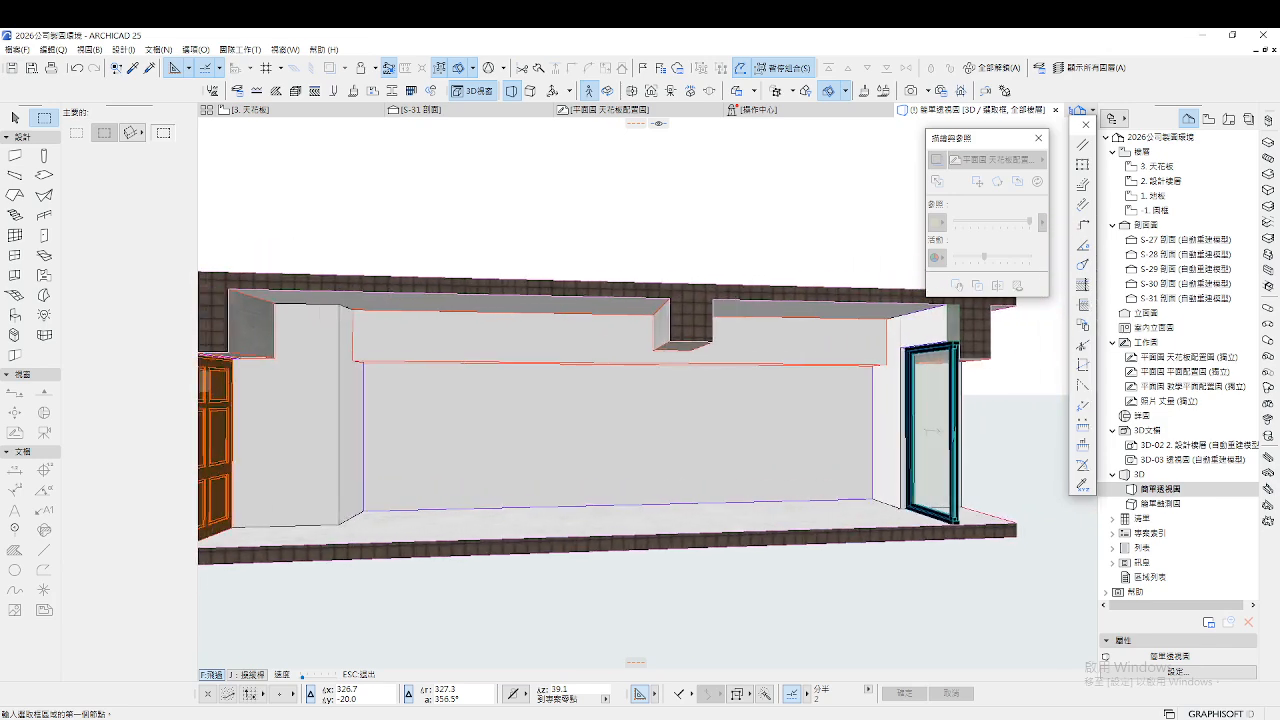
key(Down)
key(Down)
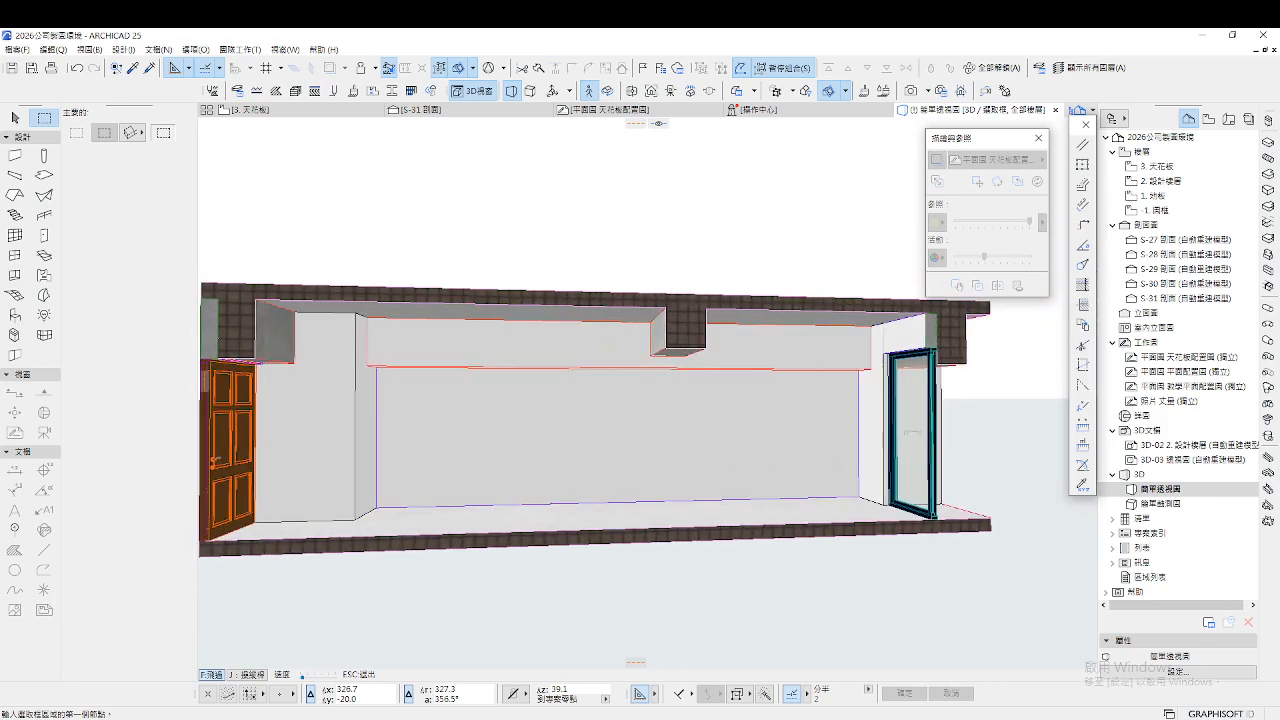
key(Up)
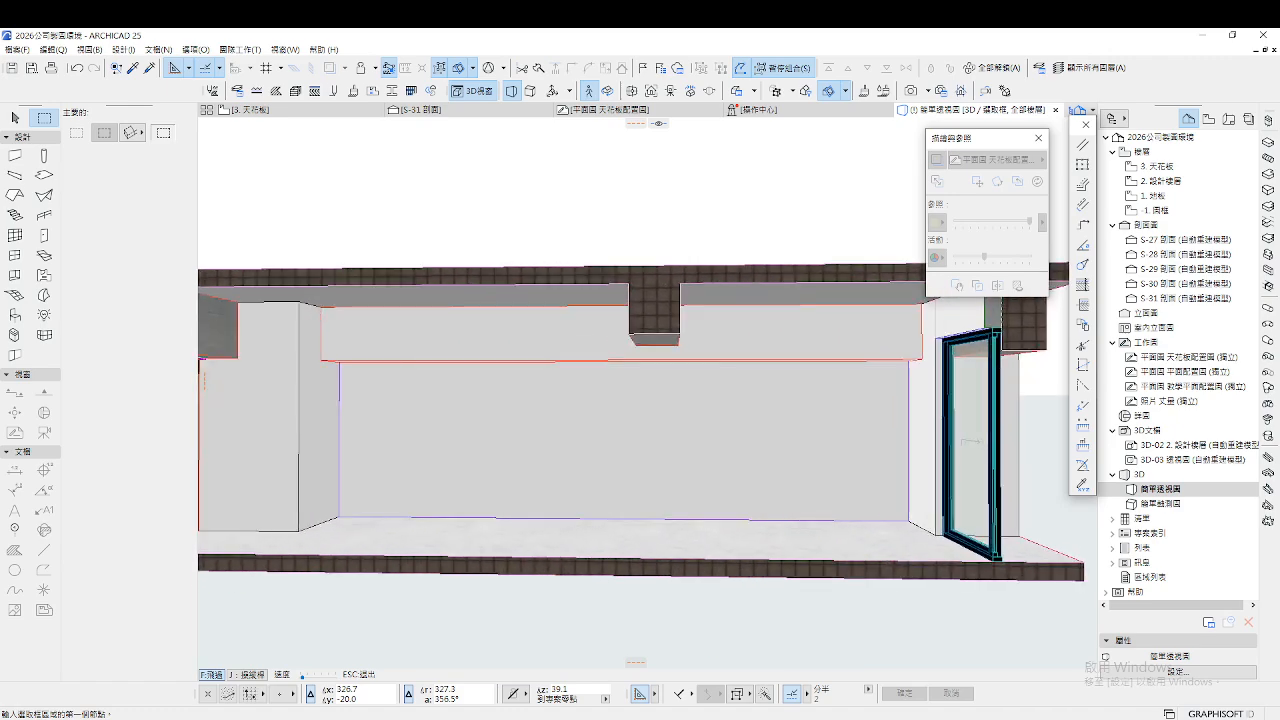
key(Left)
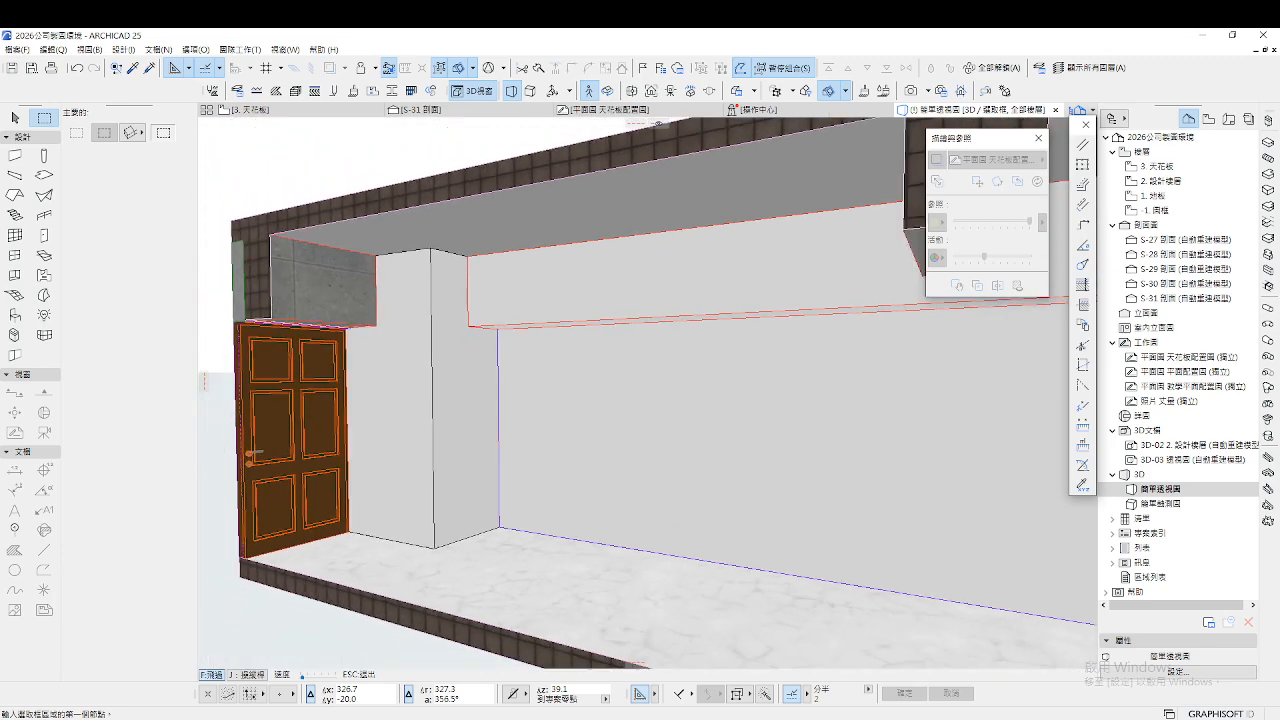
key(Down)
key(Escape)
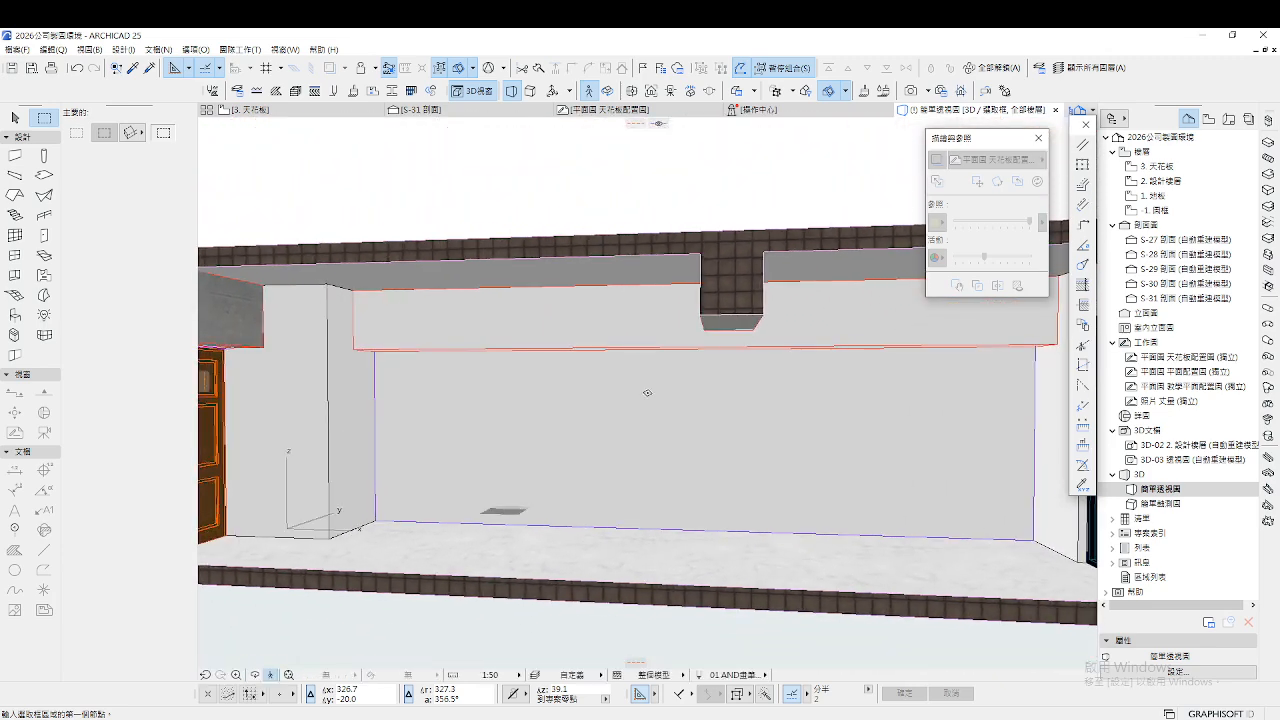
click(313, 115)
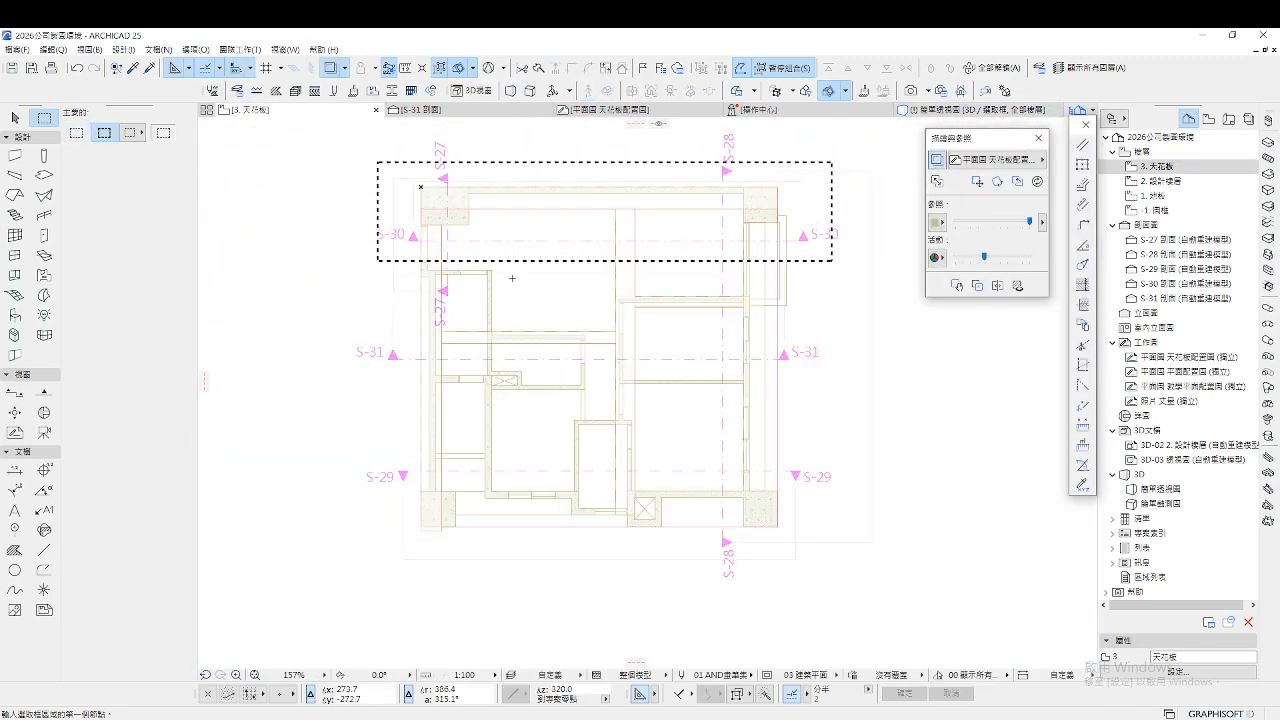
key(Escape)
Walk the whole 3D model along the facade past the orange door into the room
key(F3)
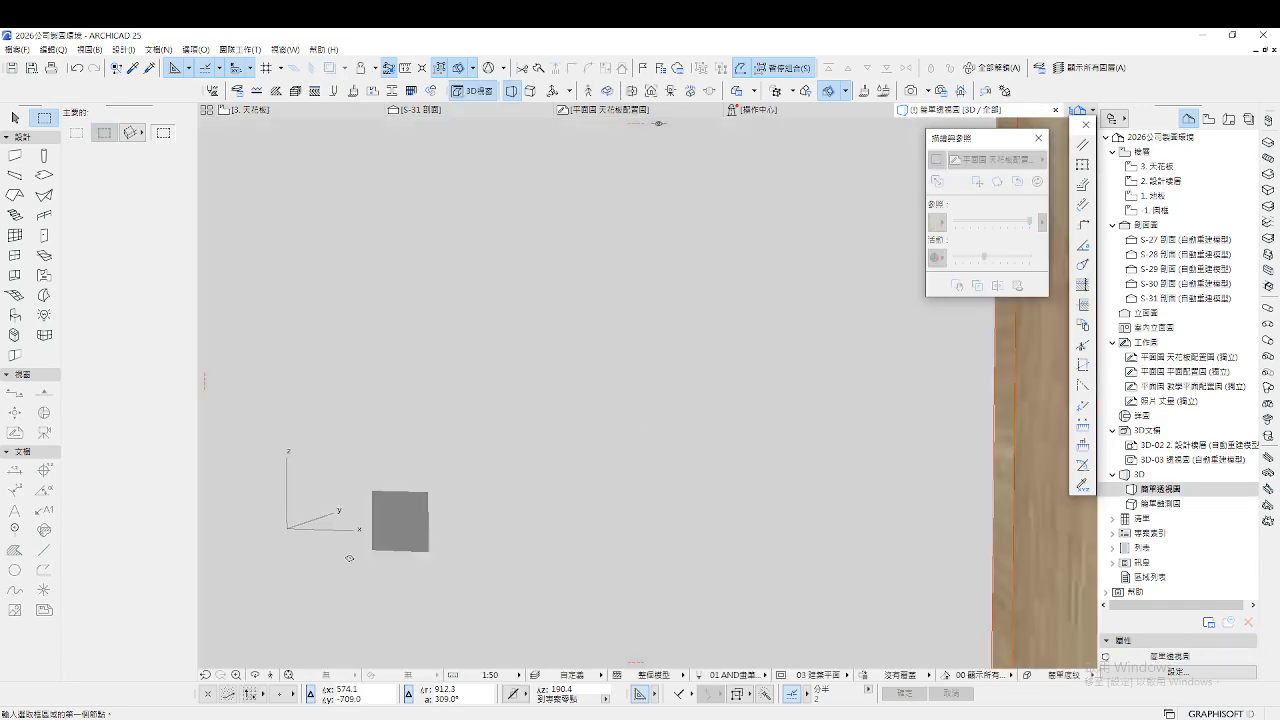
click(279, 678)
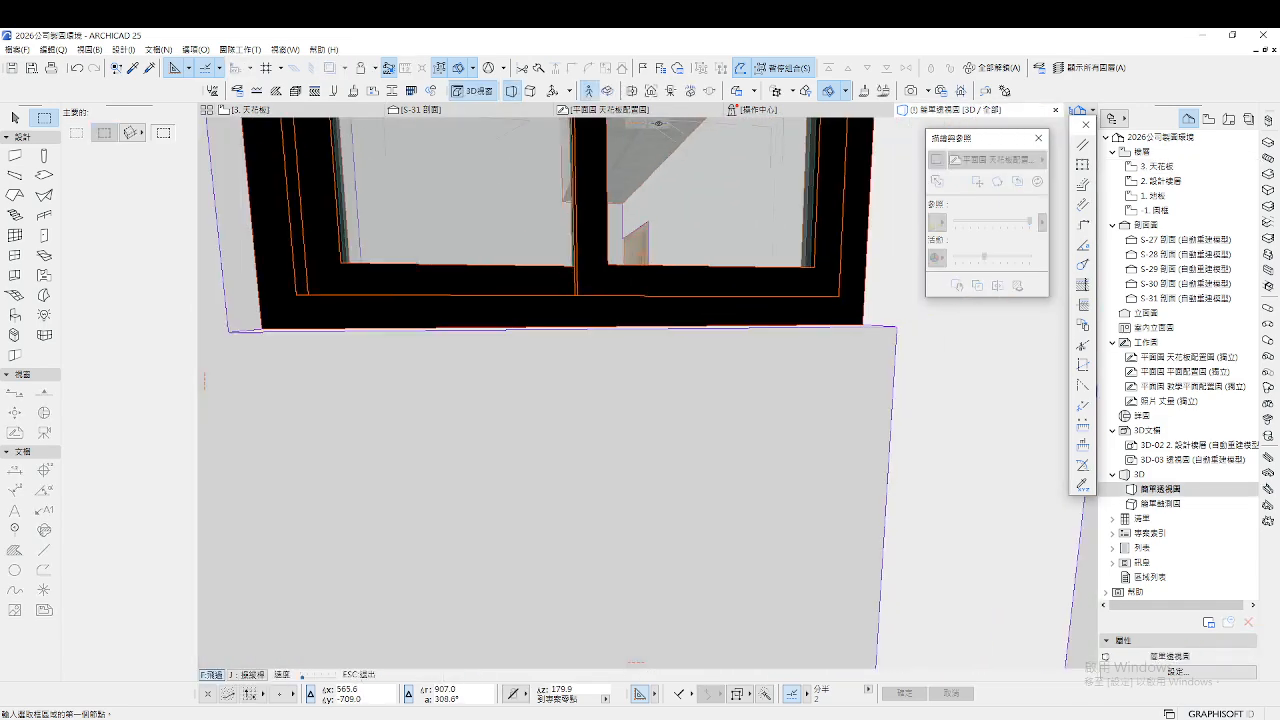
key(s)
key(a)
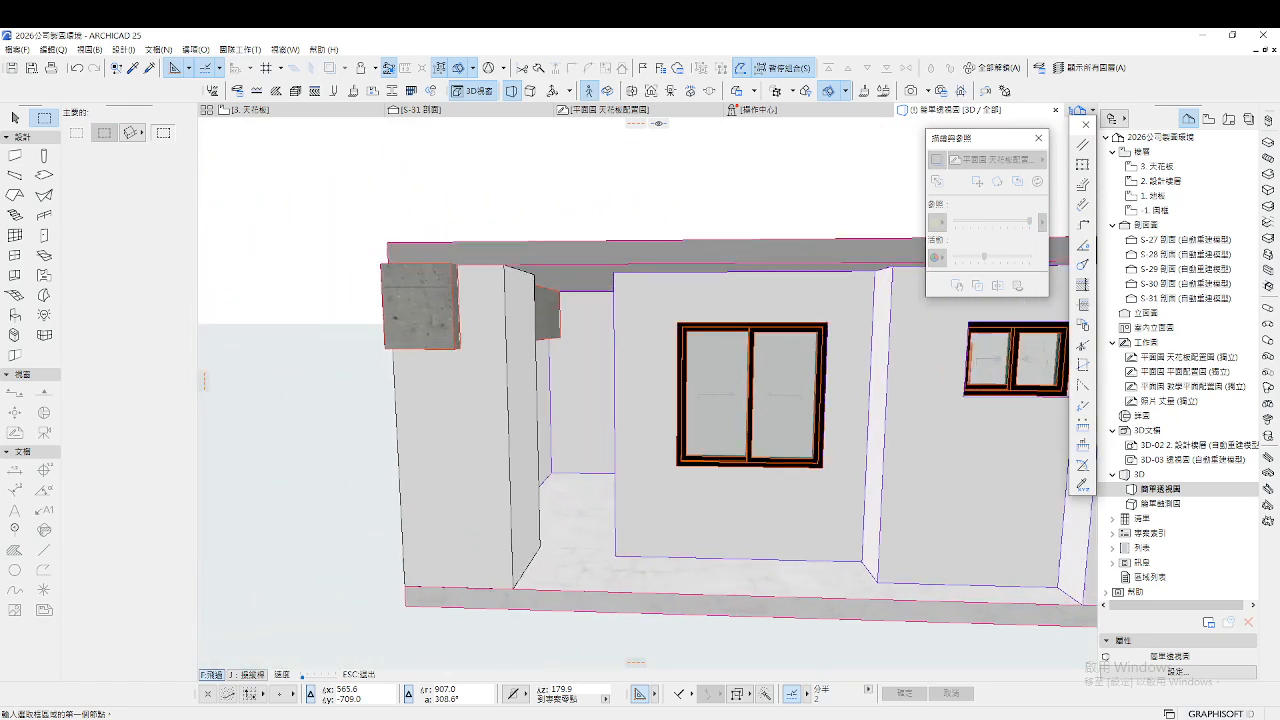
key(s)
key(w)
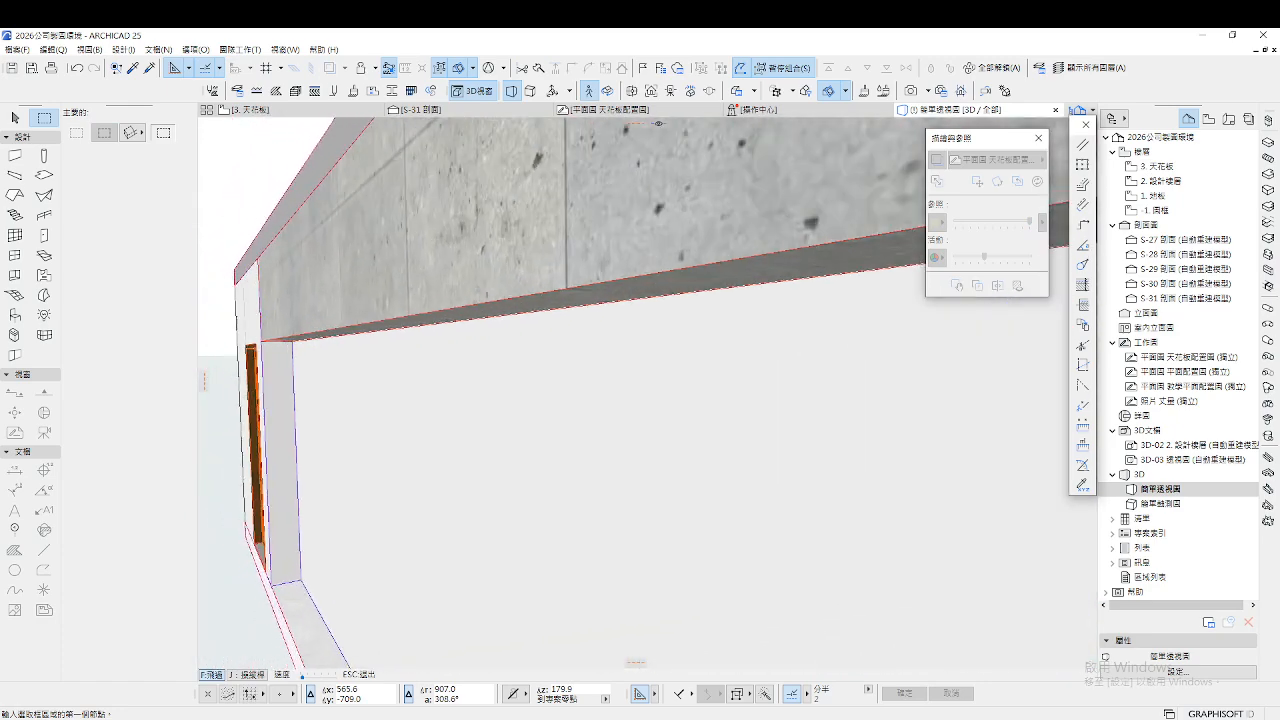
key(w)
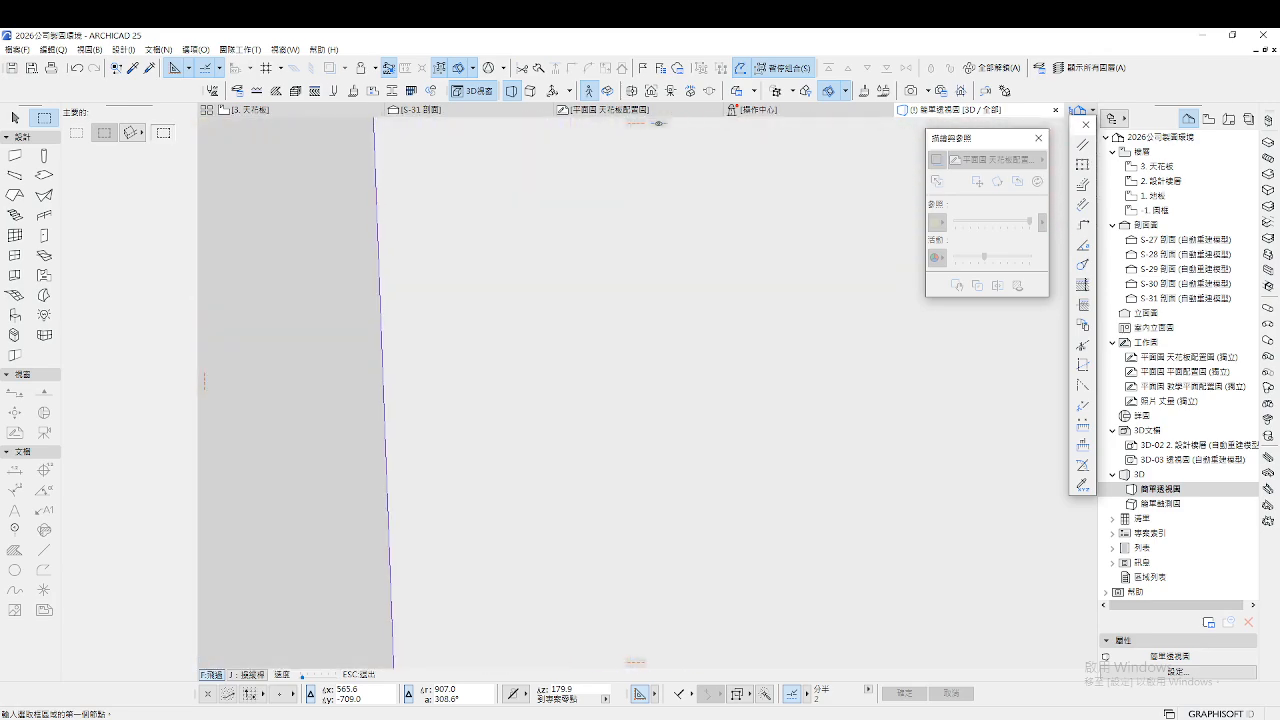
Move around the room to face the wooden doorway and the brown door straight on
key(s)
key(w)
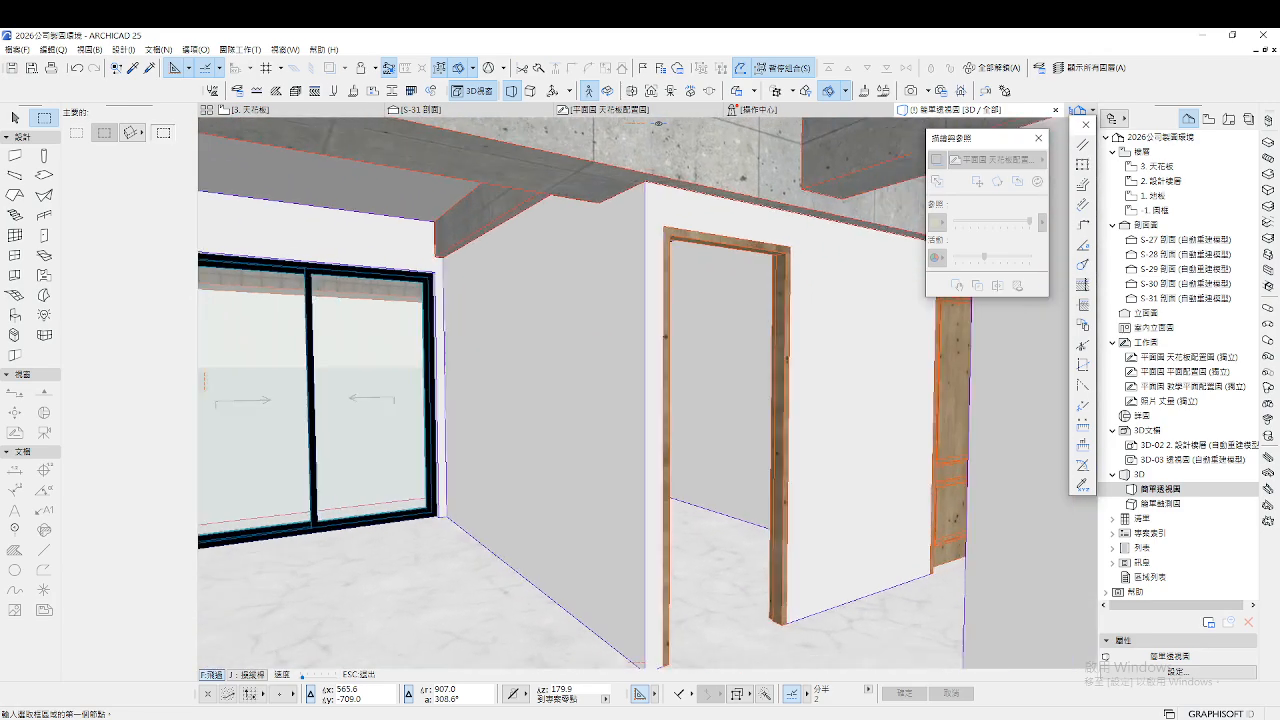
key(s)
key(a)
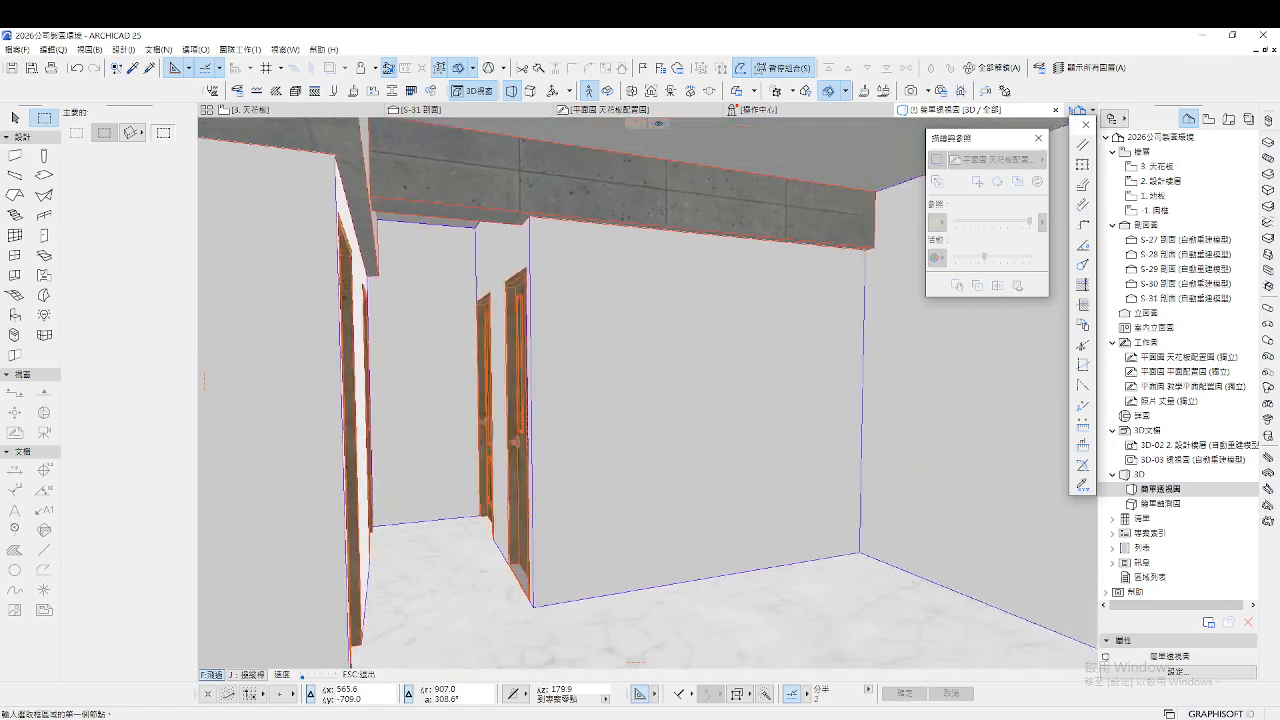
key(s)
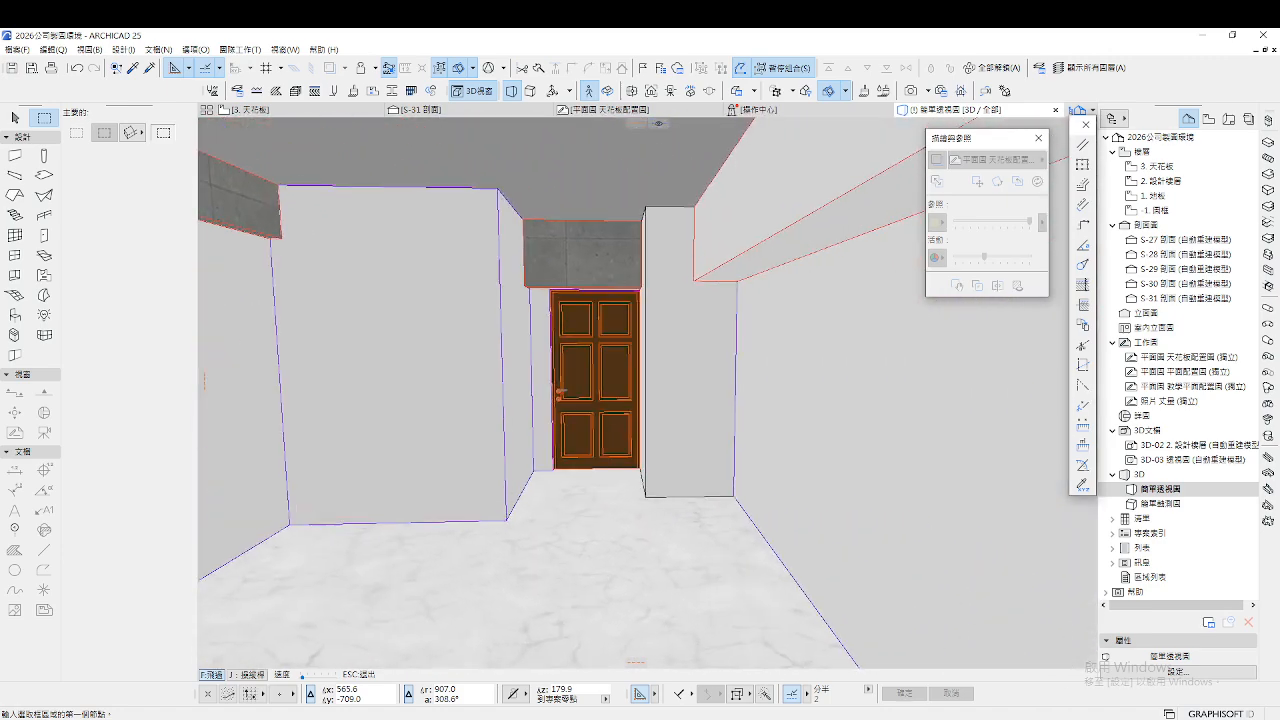
key(a)
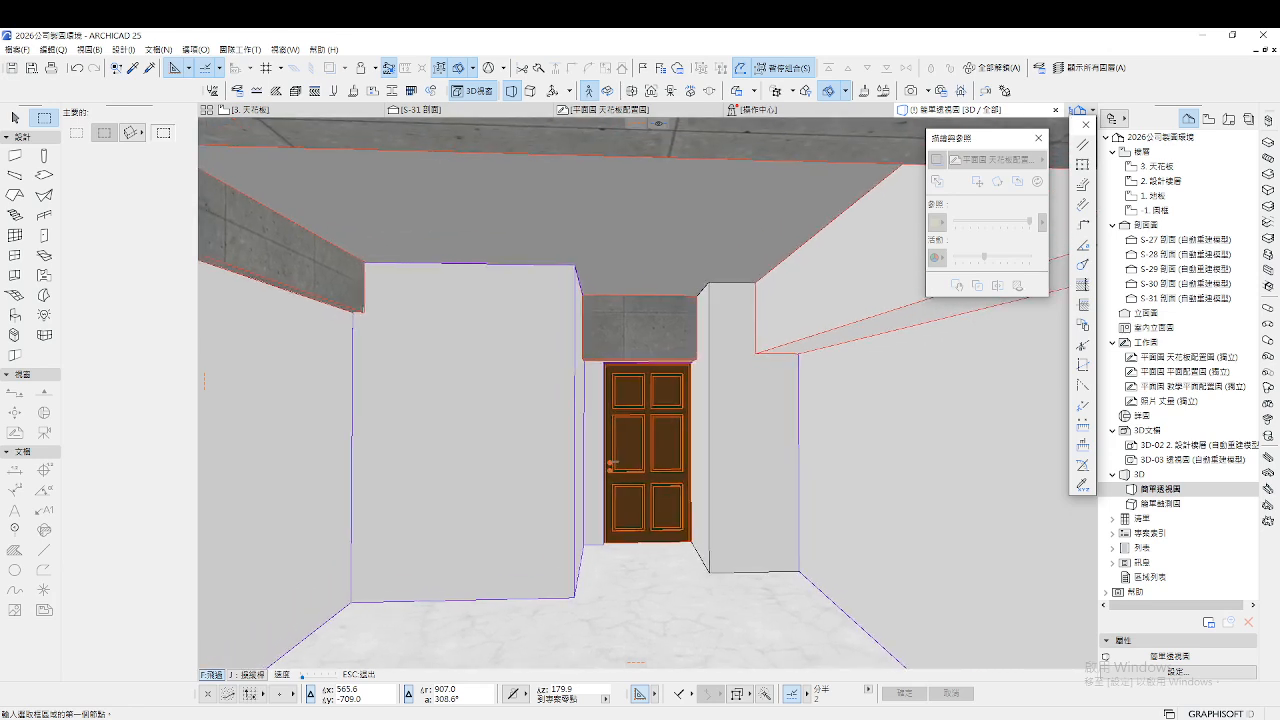